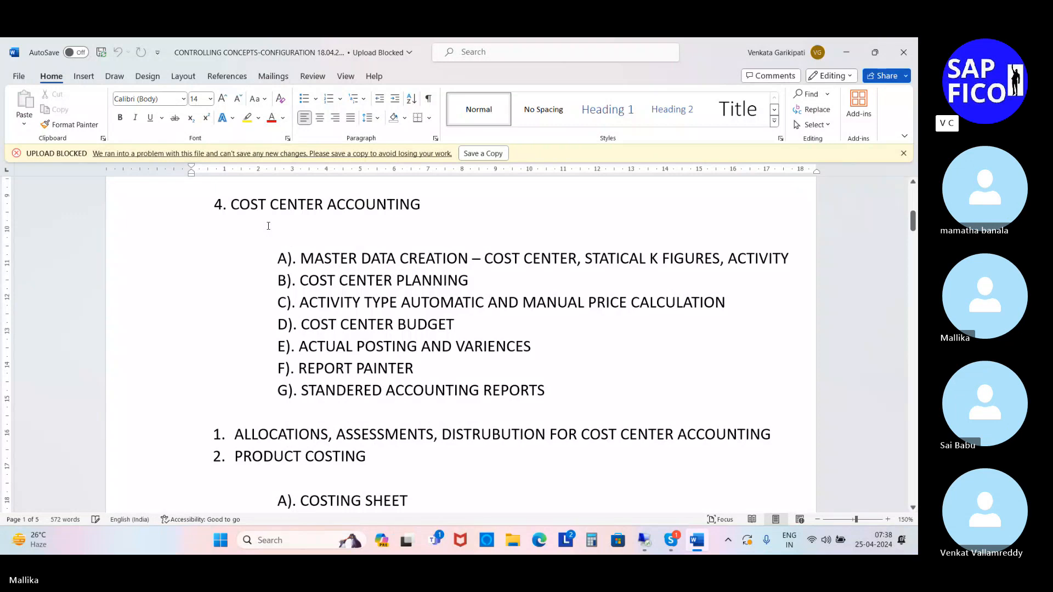
Set the font size of the whole document to 10
{"action": "key", "text": "ctrl+a"}
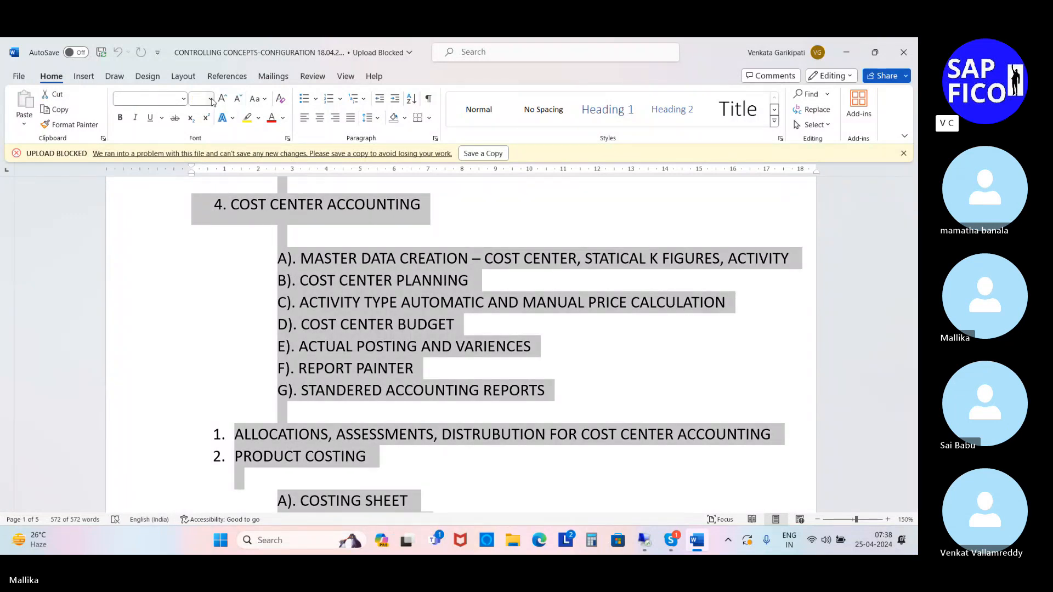
{"action": "left_click", "coordinate": [210, 98]}
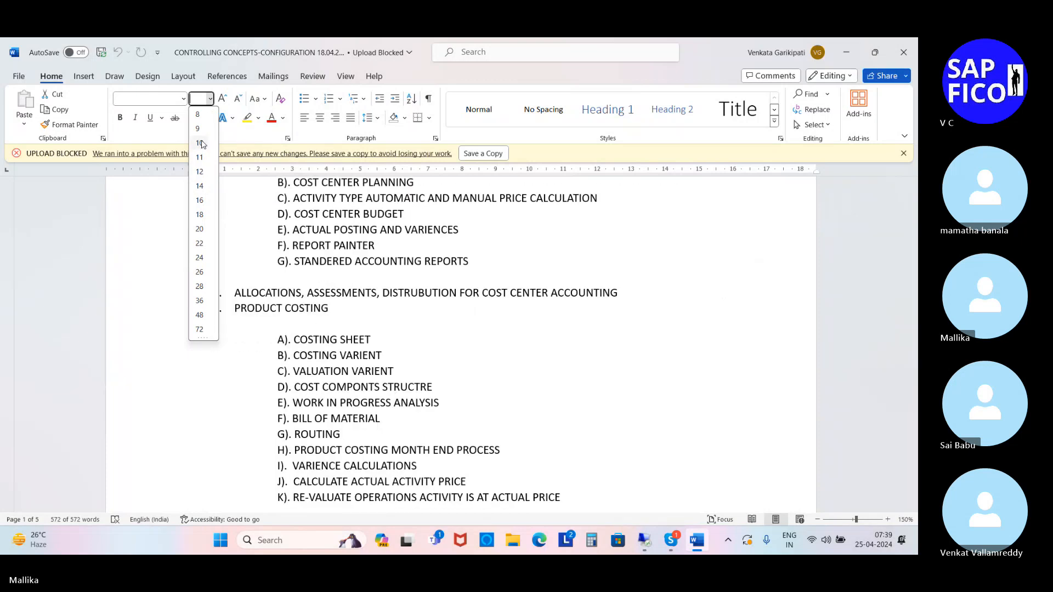
{"action": "left_click", "coordinate": [200, 143]}
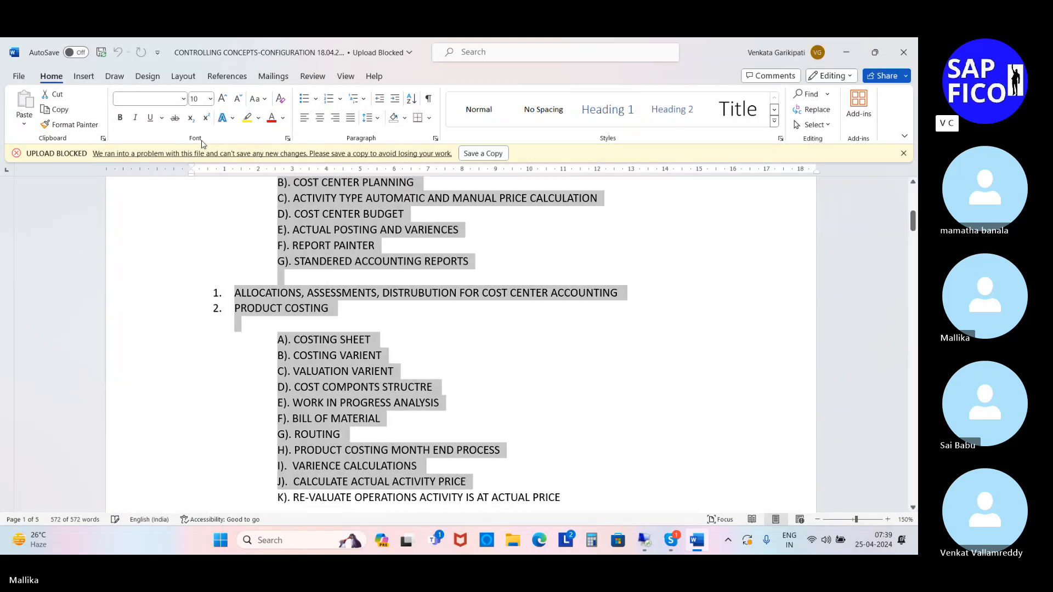
{"action": "left_click", "coordinate": [557, 405]}
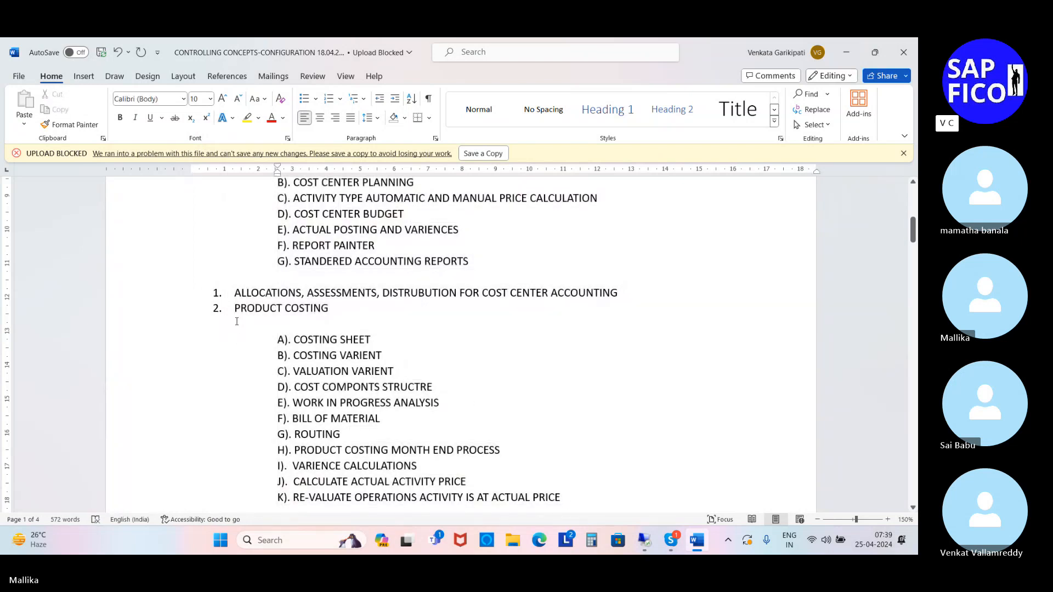
Change the text of the whole document to the Arial font at size 9
{"action": "key", "text": "ctrl+a"}
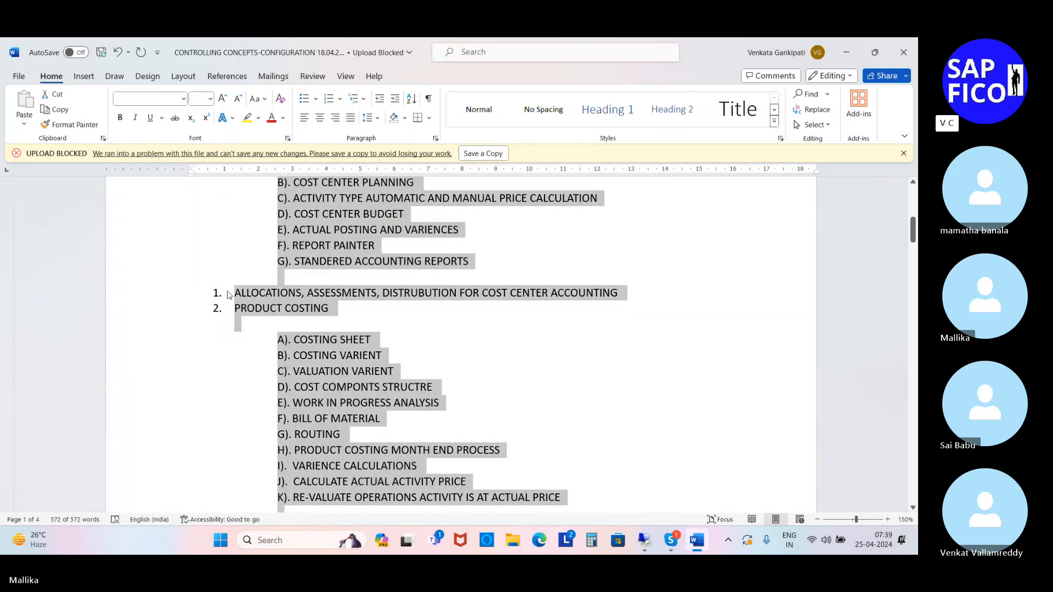
{"action": "left_click", "coordinate": [183, 98]}
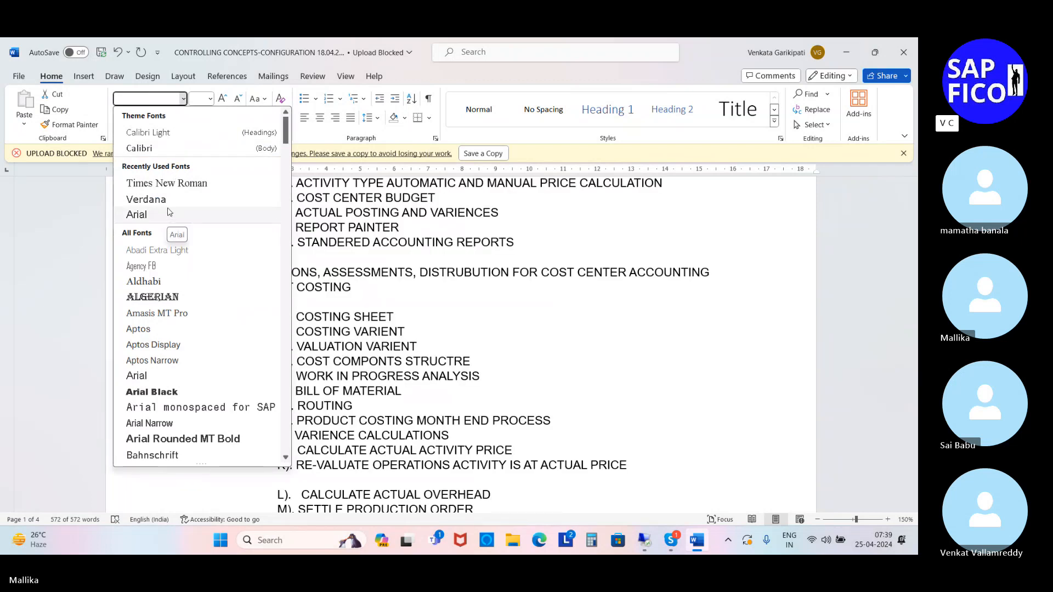
{"action": "left_click", "coordinate": [146, 381]}
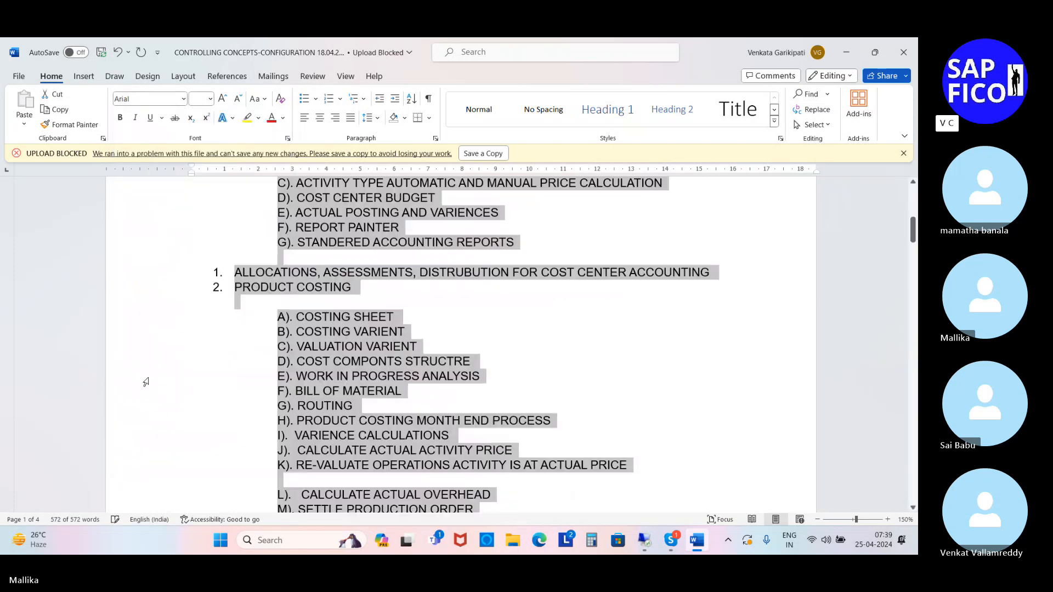
{"action": "left_click", "coordinate": [210, 98]}
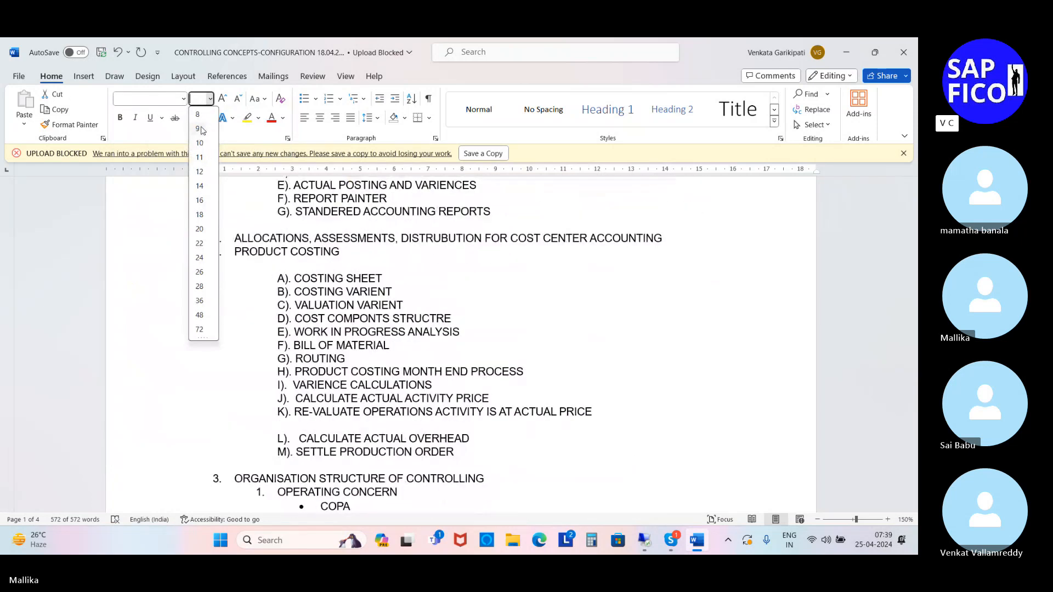
{"action": "left_click", "coordinate": [203, 131]}
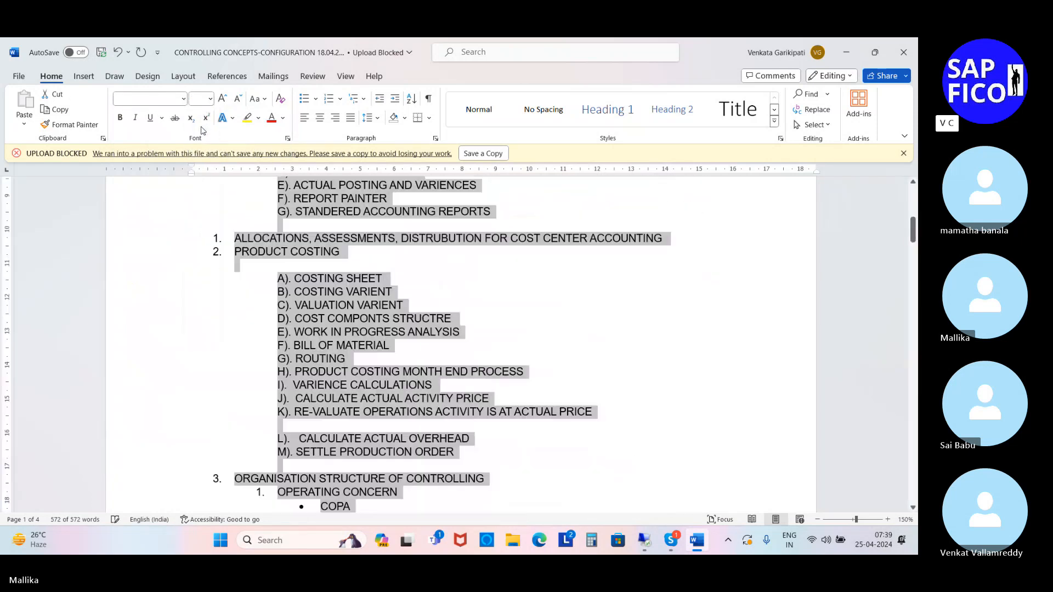
{"action": "left_click", "coordinate": [589, 349]}
Add the line "27.STATISTICAL DOCUMENT NUMBERS IN SAP S4 HANA (T CODE KSB5)" below item 26 at the end of the configuration list
{"action": "scroll", "coordinate": [587, 348], "scroll_direction": "down", "scroll_amount": 15}
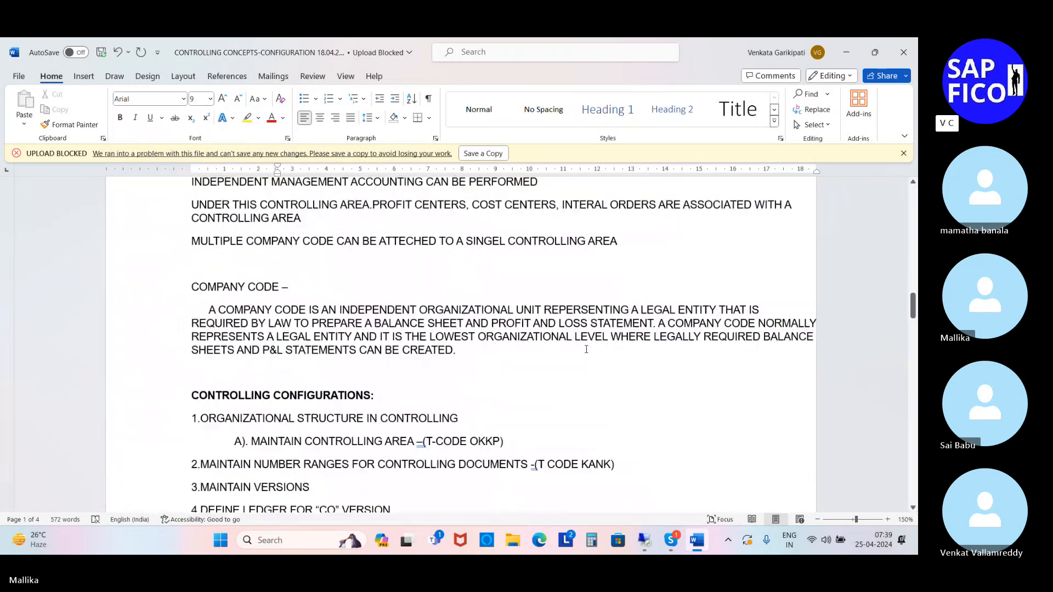
{"action": "scroll", "coordinate": [586, 349], "scroll_direction": "down", "scroll_amount": 20}
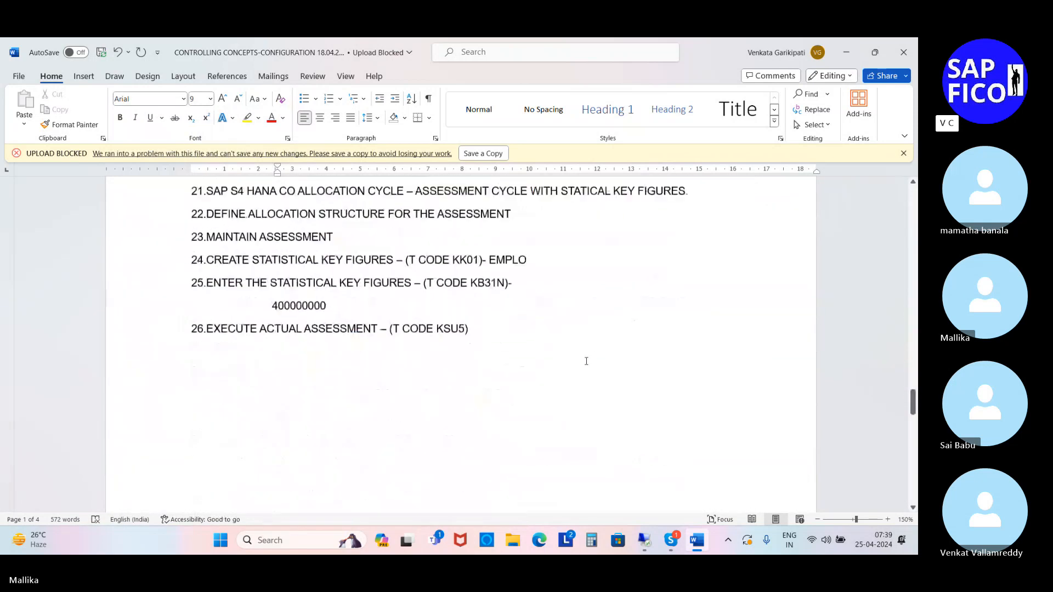
{"action": "scroll", "coordinate": [586, 360], "scroll_direction": "down", "scroll_amount": 5}
{"action": "scroll", "coordinate": [585, 360], "scroll_direction": "up", "scroll_amount": 4}
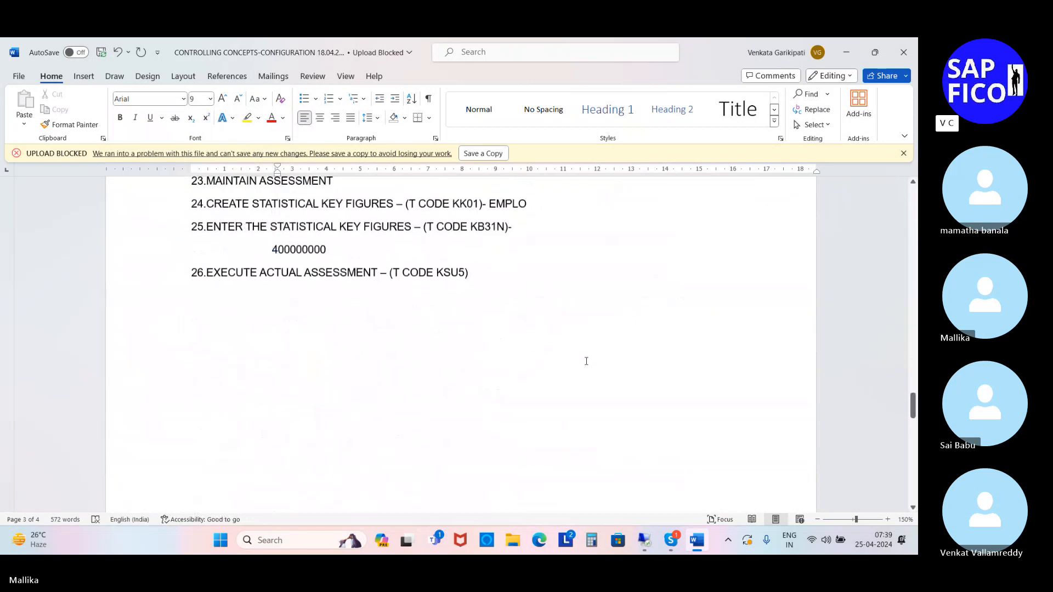
{"action": "left_click", "coordinate": [477, 271]}
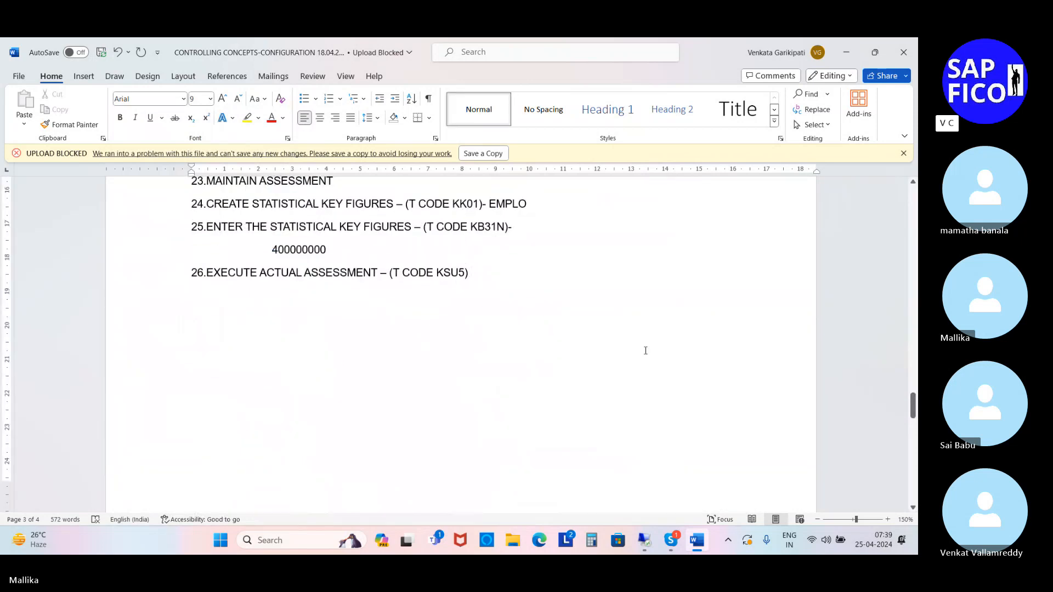
{"action": "key", "text": "Return"}
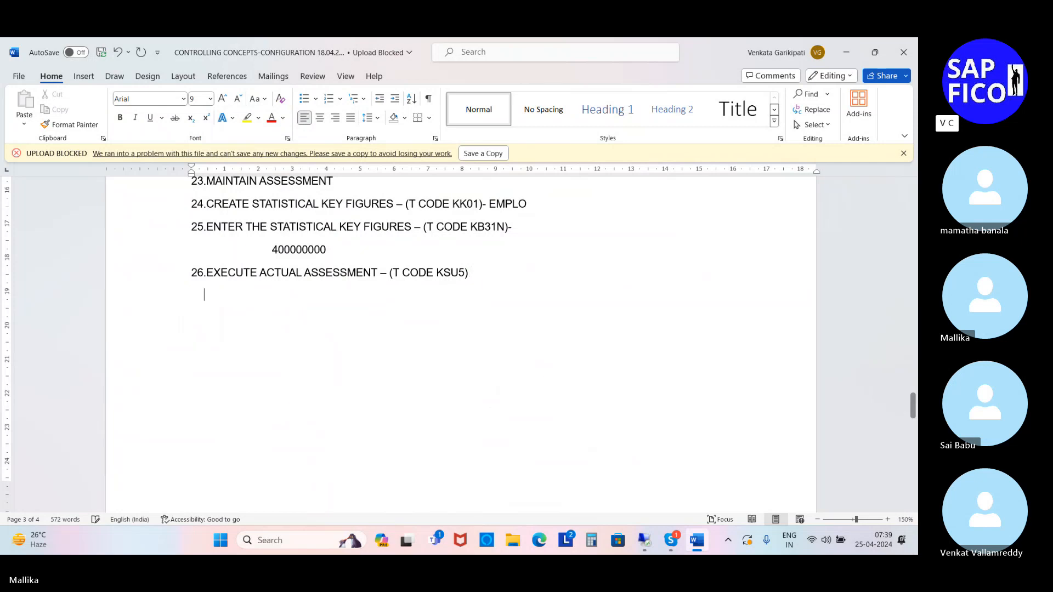
{"action": "type", "text": "27."}
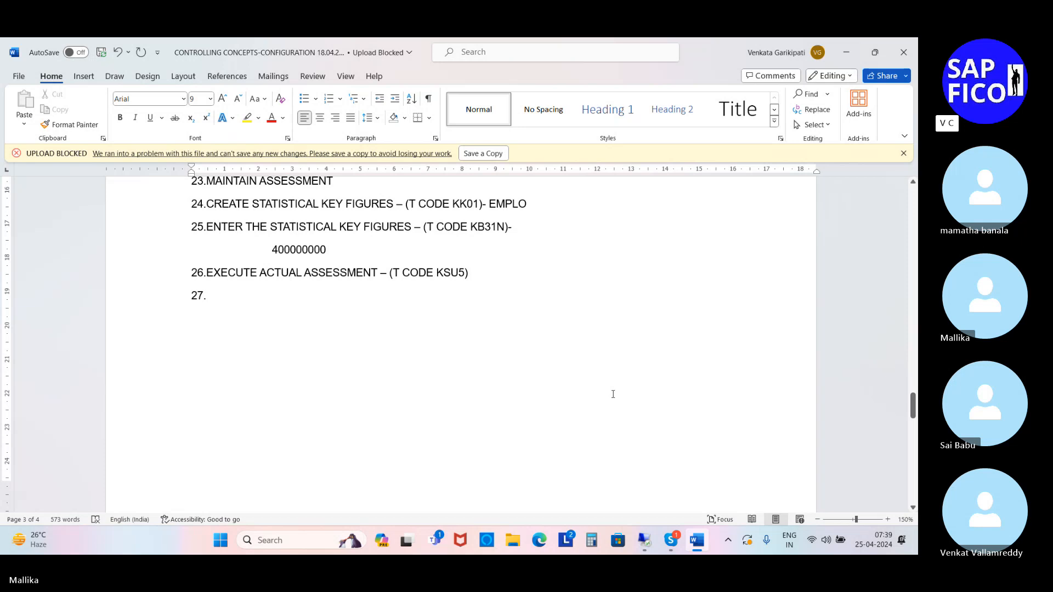
{"action": "type", "text": "S"}
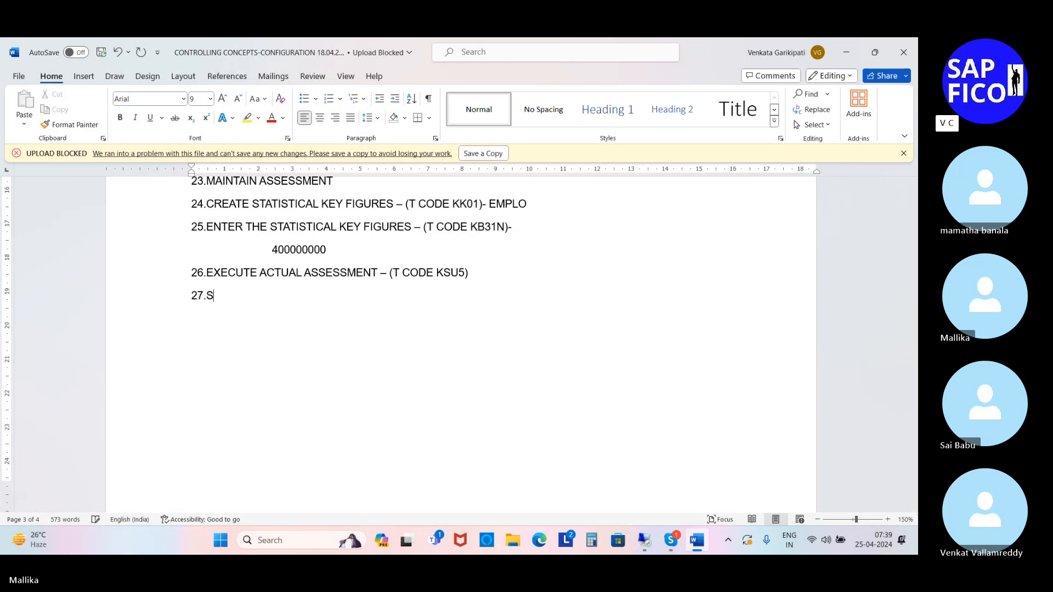
{"action": "key", "text": "BackSpace"}
{"action": "type", "text": "STATISTICAL G"}
{"action": "key", "text": "BackSpace"}
{"action": "type", "text": "DOCUMEN"}
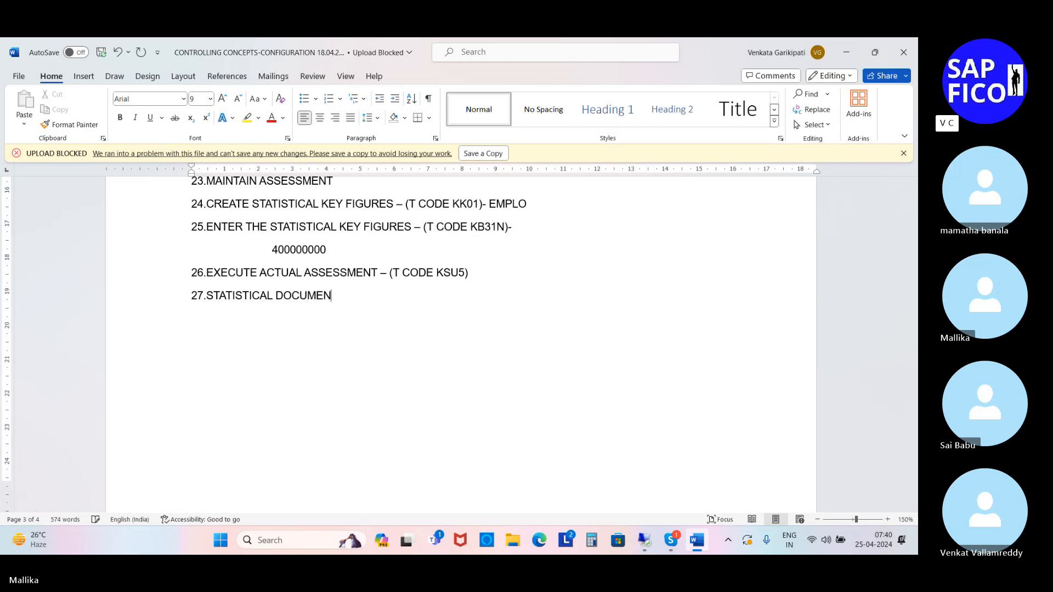
{"action": "type", "text": "TS"}
{"action": "key", "text": "BackSpace"}
{"action": "type", "text": "NUMBER"}
{"action": "key", "text": "BackSpace"}
{"action": "type", "text": "S IN SAP S"}
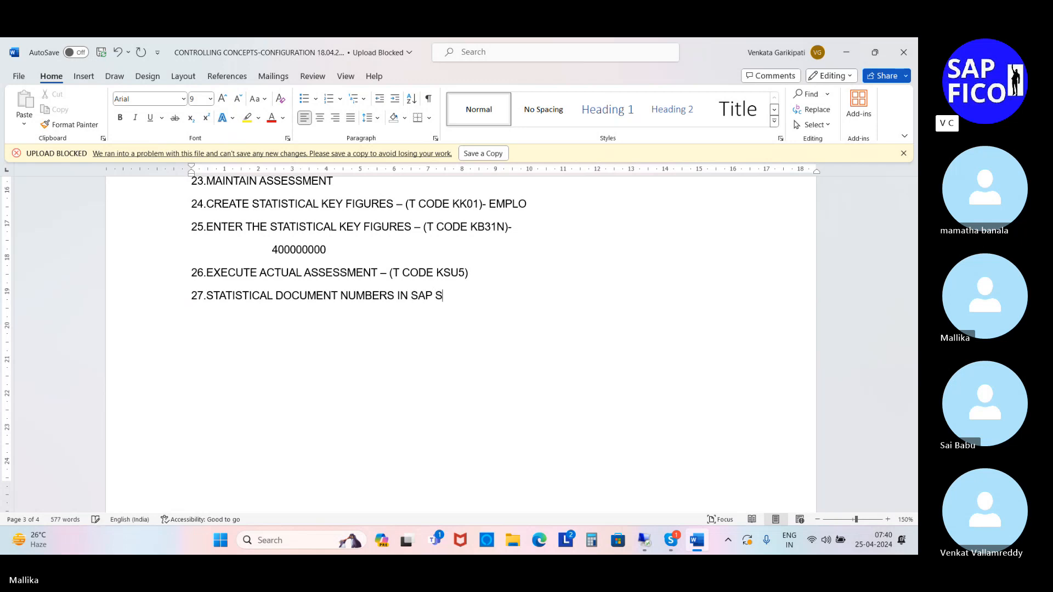
{"action": "type", "text": "4 HANA (T CODE KS"}
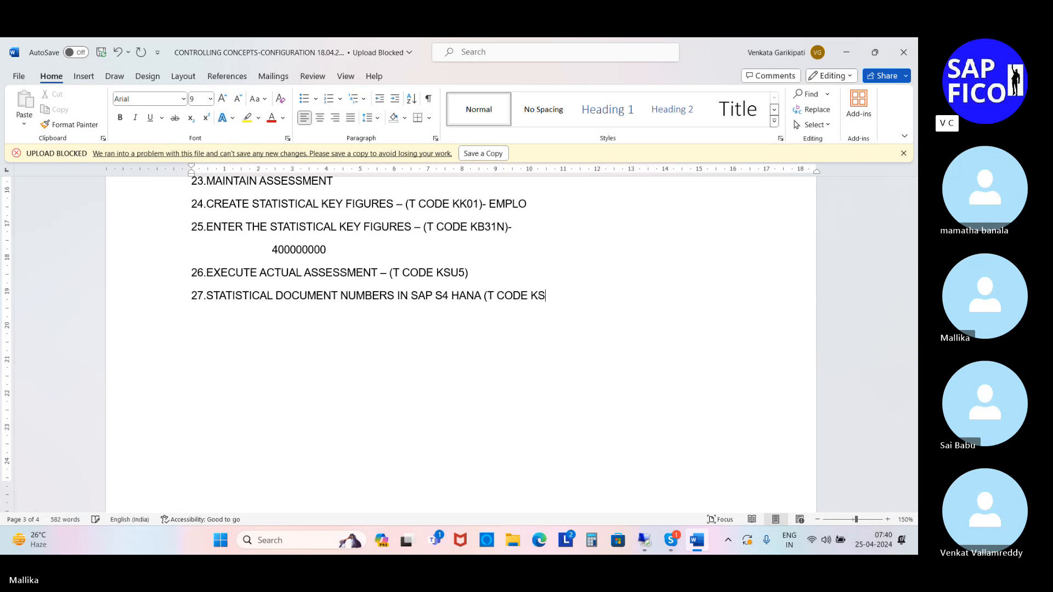
{"action": "type", "text": "B5)"}
Insert a hyphen between HANA and the bracketed T code in item 27
{"action": "left_click", "coordinate": [483, 296]}
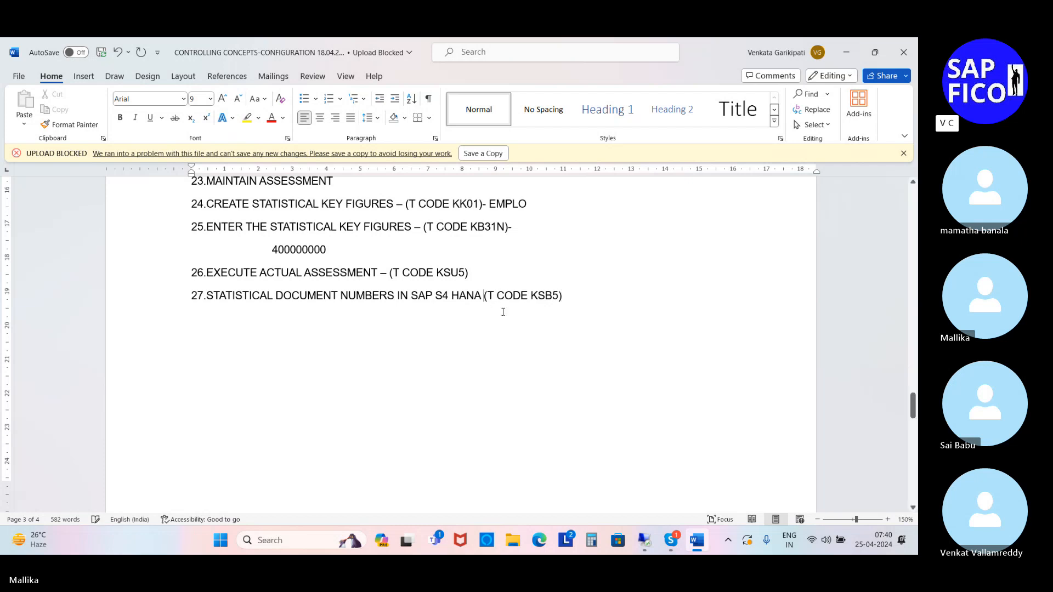
{"action": "type", "text": "-"}
{"action": "left_click", "coordinate": [585, 295]}
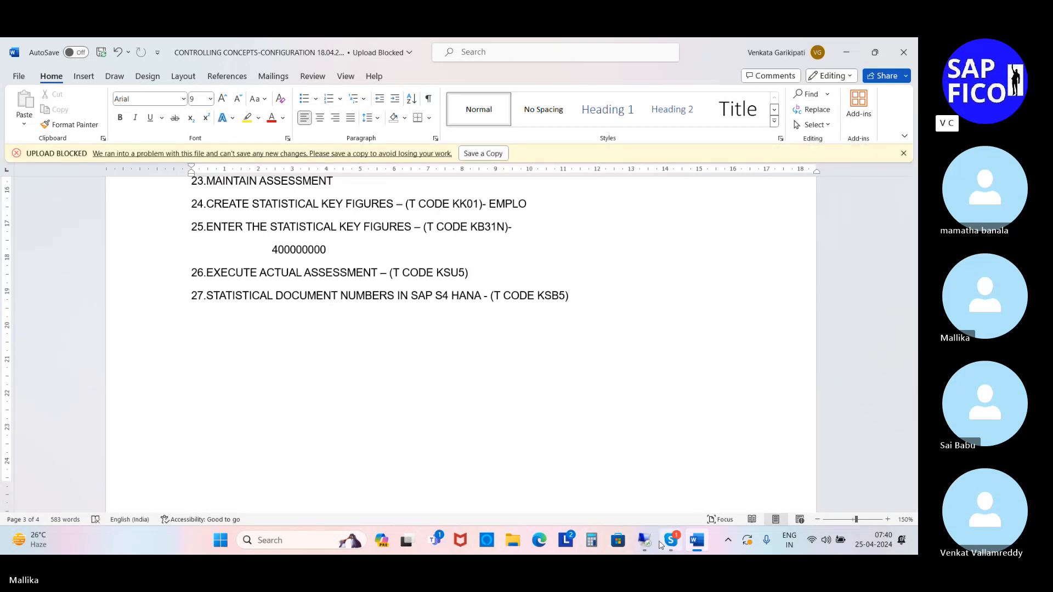
Switch to the SAP system, open transaction KSB5 and set the controlling area to MAL2
{"action": "left_click", "coordinate": [647, 543]}
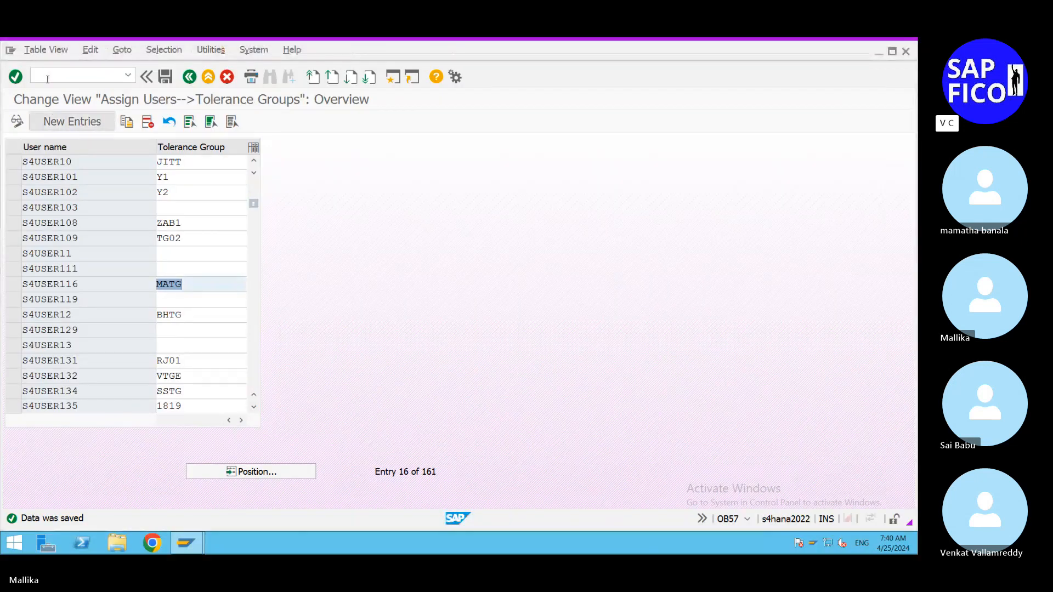
{"action": "type", "text": "/NKSB"}
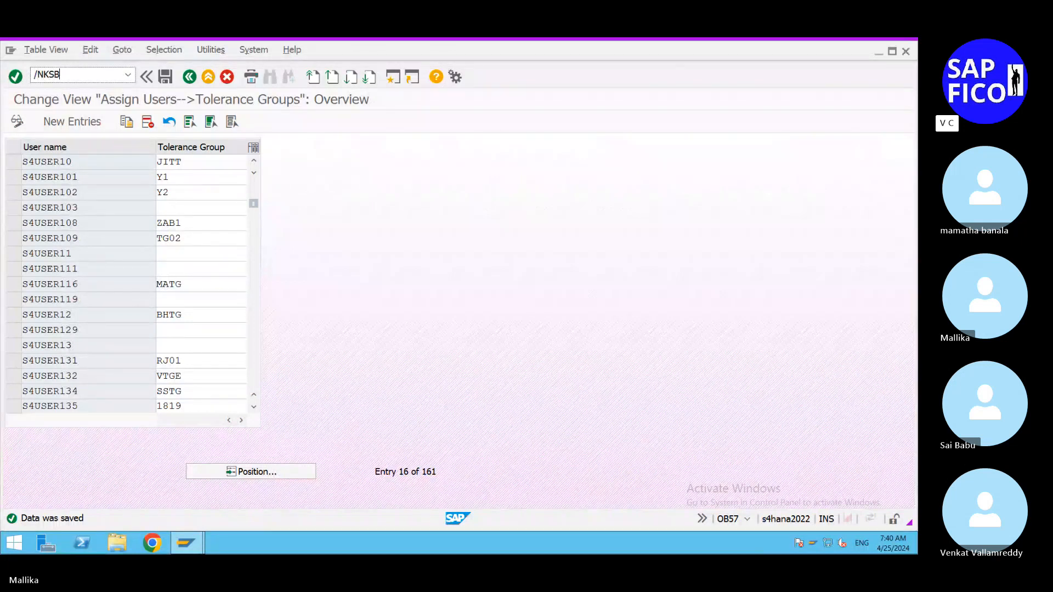
{"action": "type", "text": "5"}
{"action": "key", "text": "Return"}
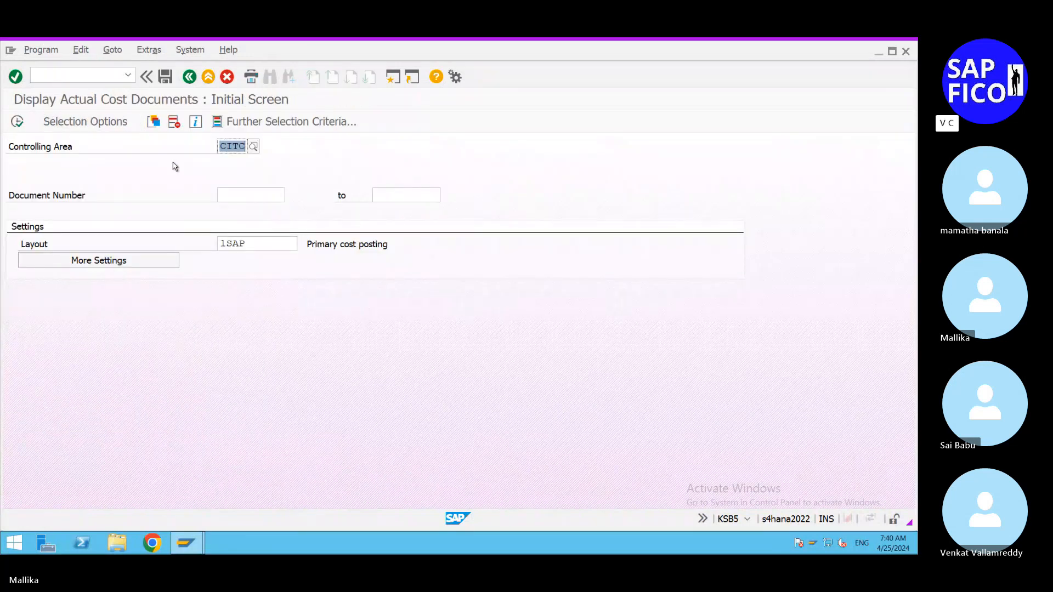
{"action": "type", "text": "MAL2"}
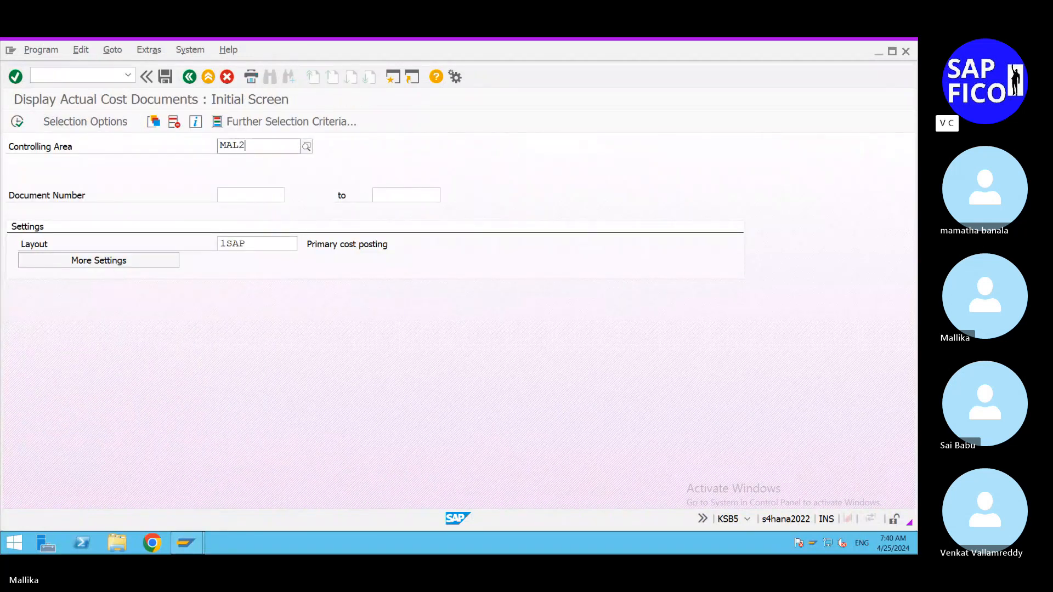
{"action": "left_click", "coordinate": [257, 173]}
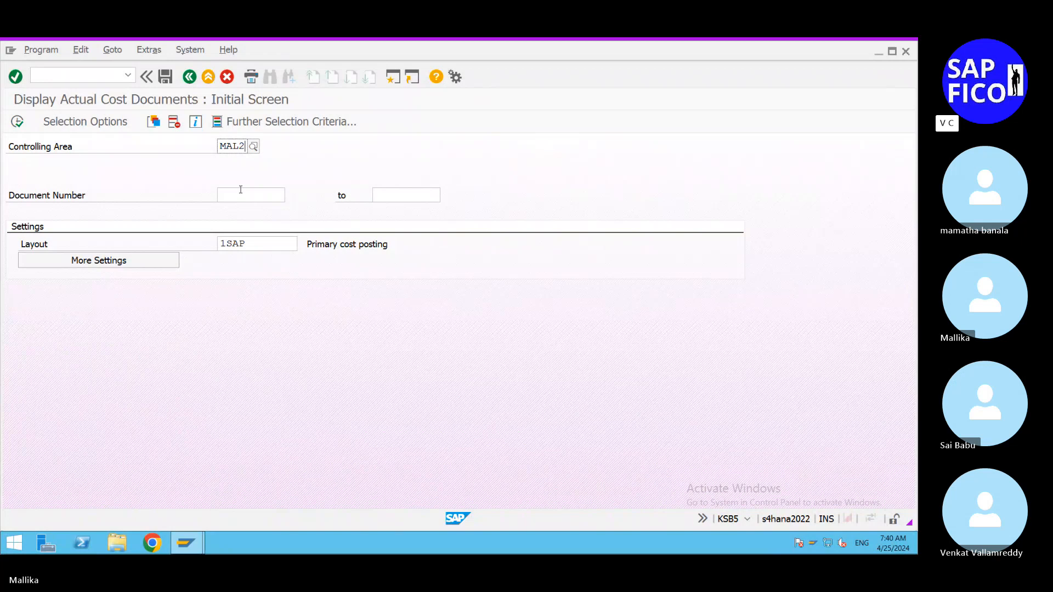
Try to look up a document number without entering any search criteria, and close the lookup
{"action": "left_click", "coordinate": [240, 194]}
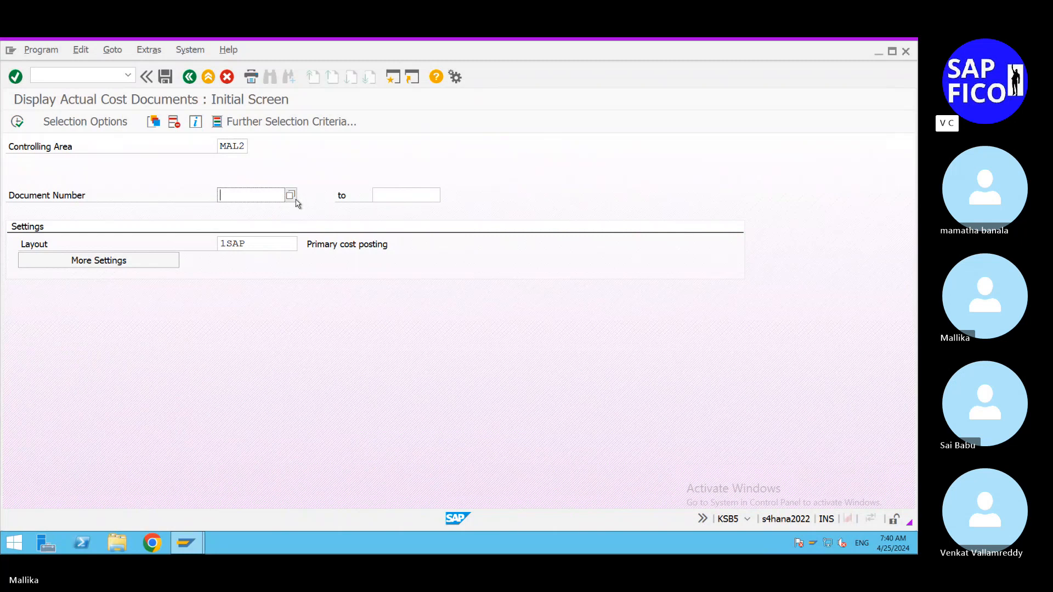
{"action": "left_click", "coordinate": [292, 197]}
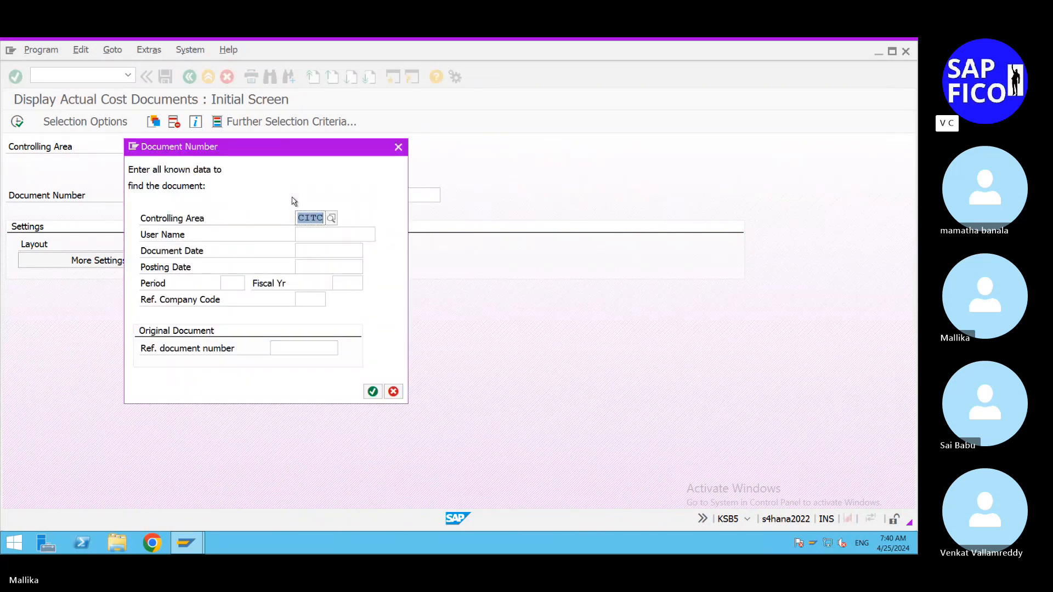
{"action": "left_click", "coordinate": [372, 391]}
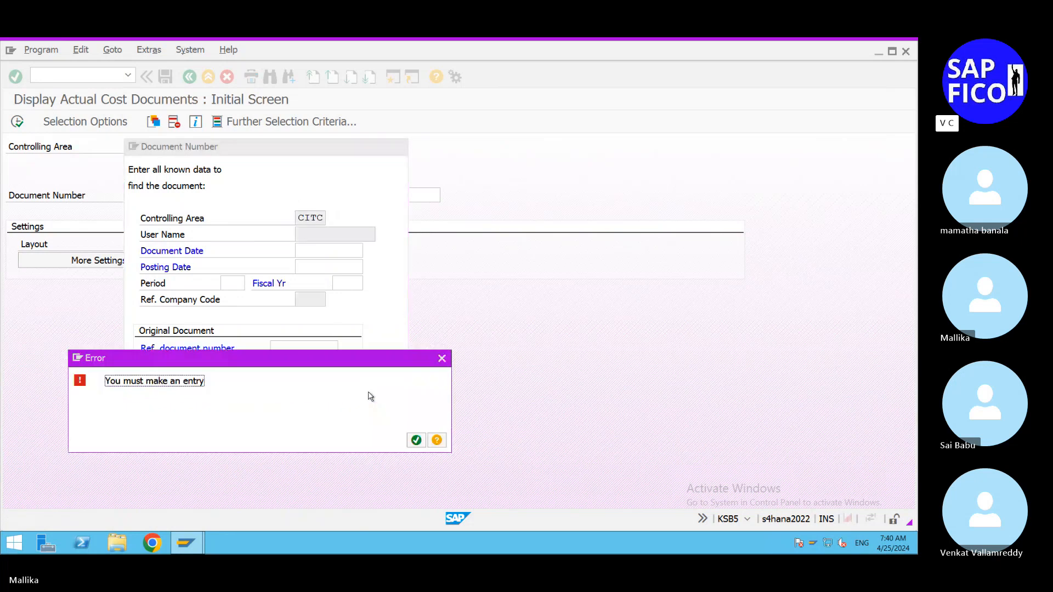
{"action": "left_click", "coordinate": [440, 358]}
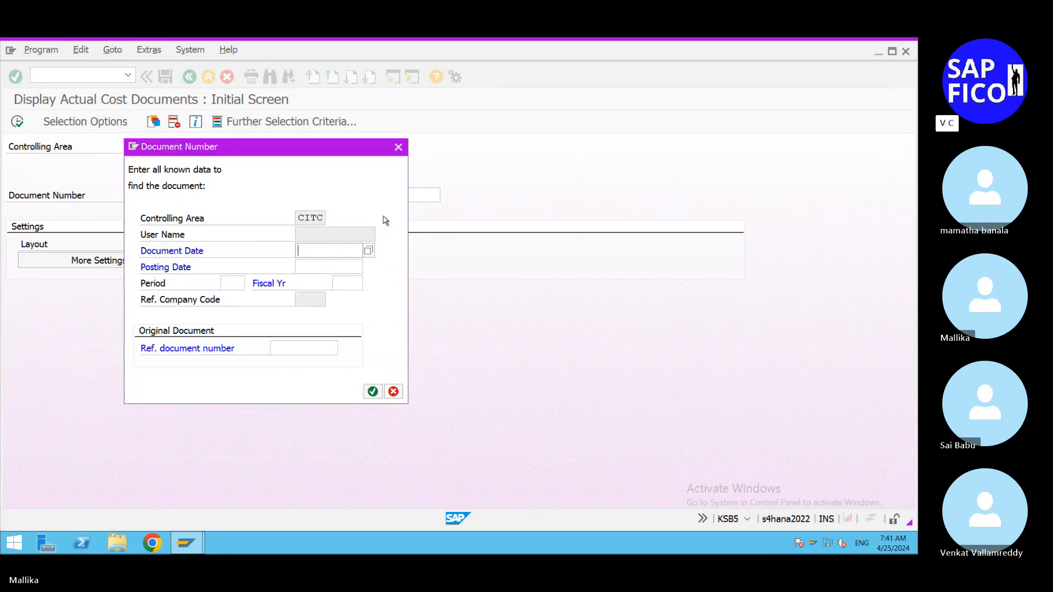
{"action": "left_click", "coordinate": [398, 148]}
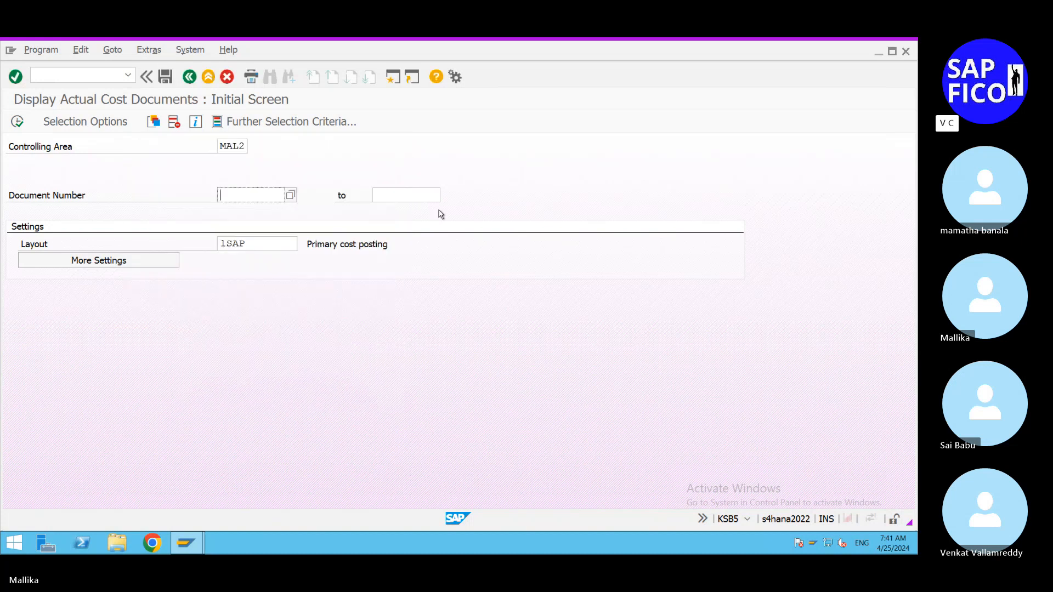
Try to run the cost document display without a document number and check the available selection options
{"action": "left_click", "coordinate": [17, 121]}
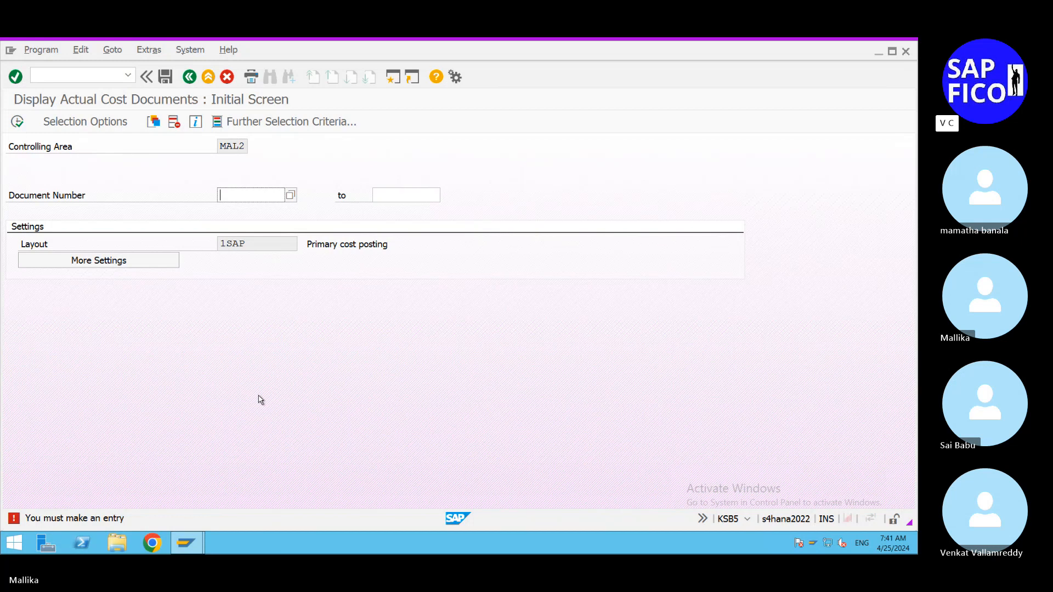
{"action": "left_click", "coordinate": [102, 120]}
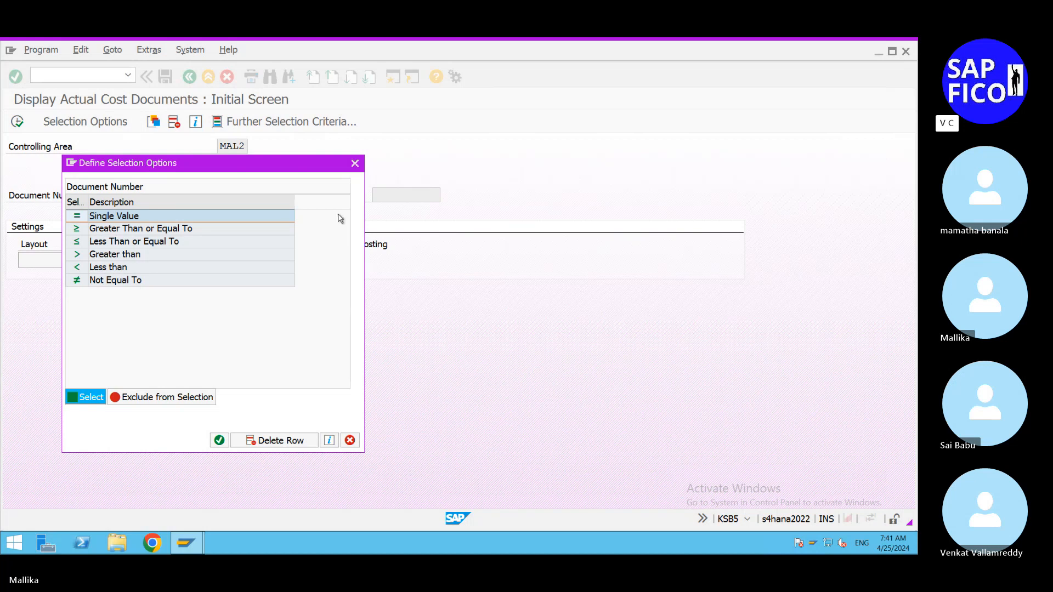
{"action": "left_click", "coordinate": [354, 164]}
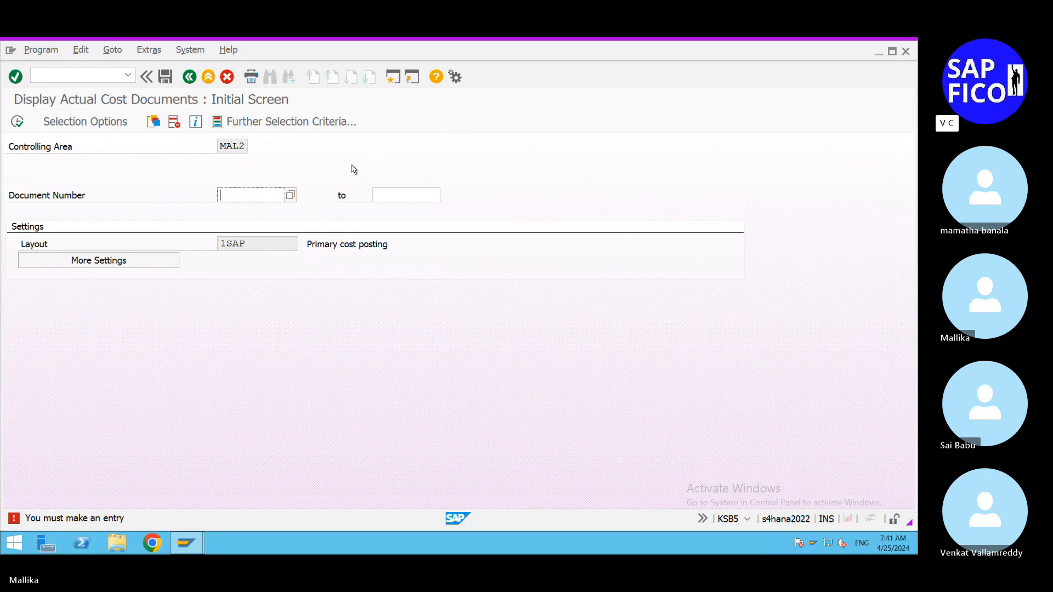
Look up document numbers in controlling area MAL2 for period 1, fiscal year 2024, and select document A00004OD00
{"action": "left_click", "coordinate": [291, 196]}
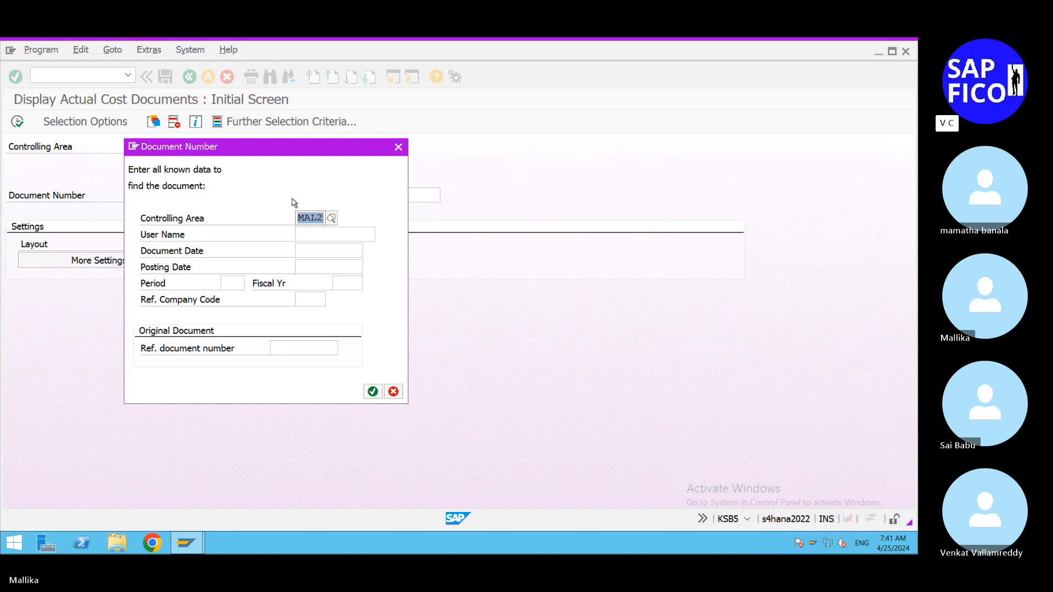
{"action": "left_click", "coordinate": [239, 286]}
{"action": "type", "text": "1"}
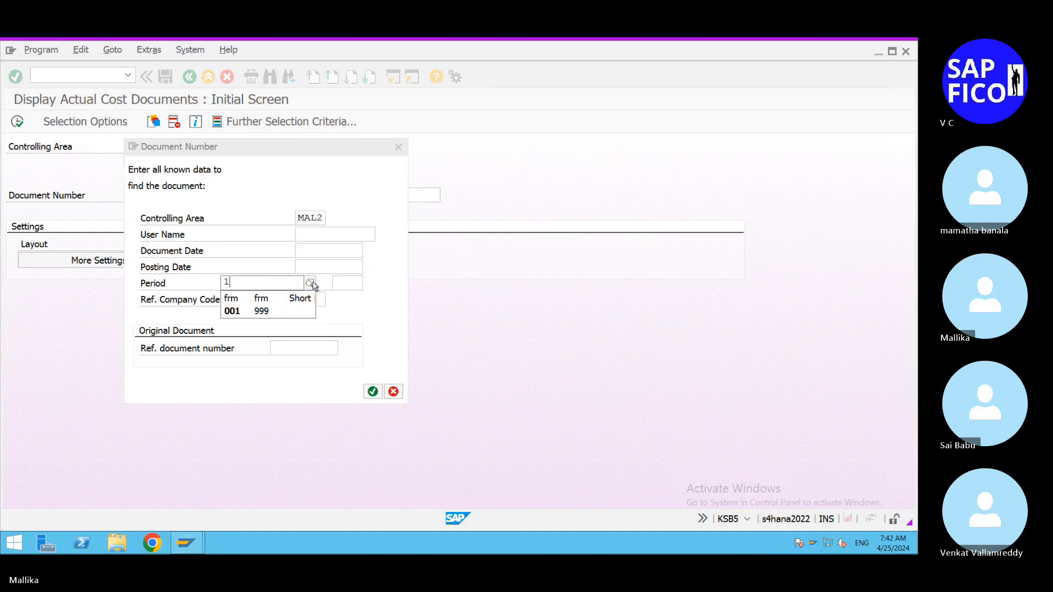
{"action": "key", "text": "Tab"}
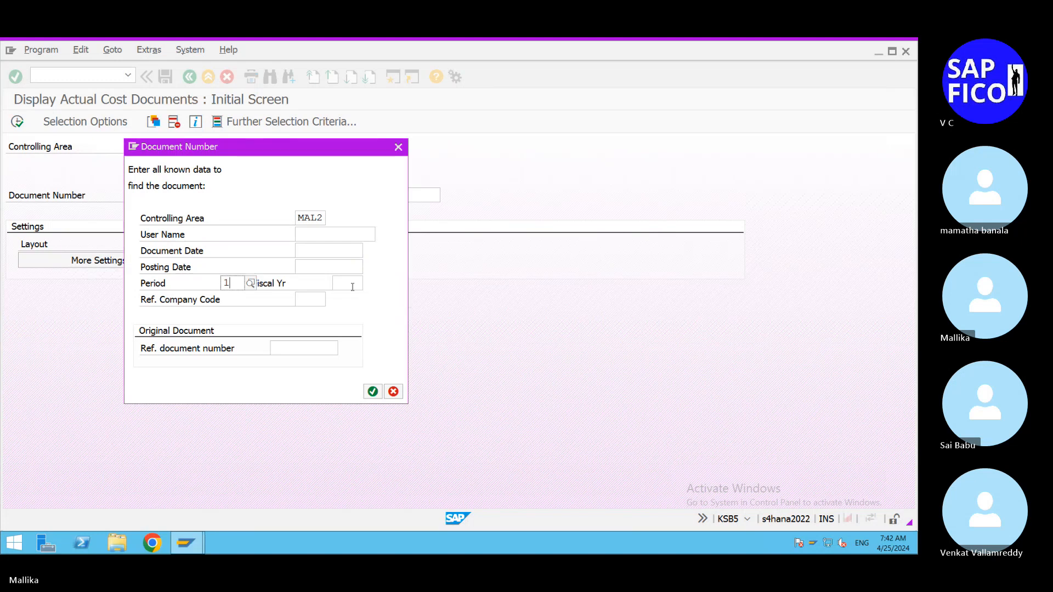
{"action": "type", "text": "2024"}
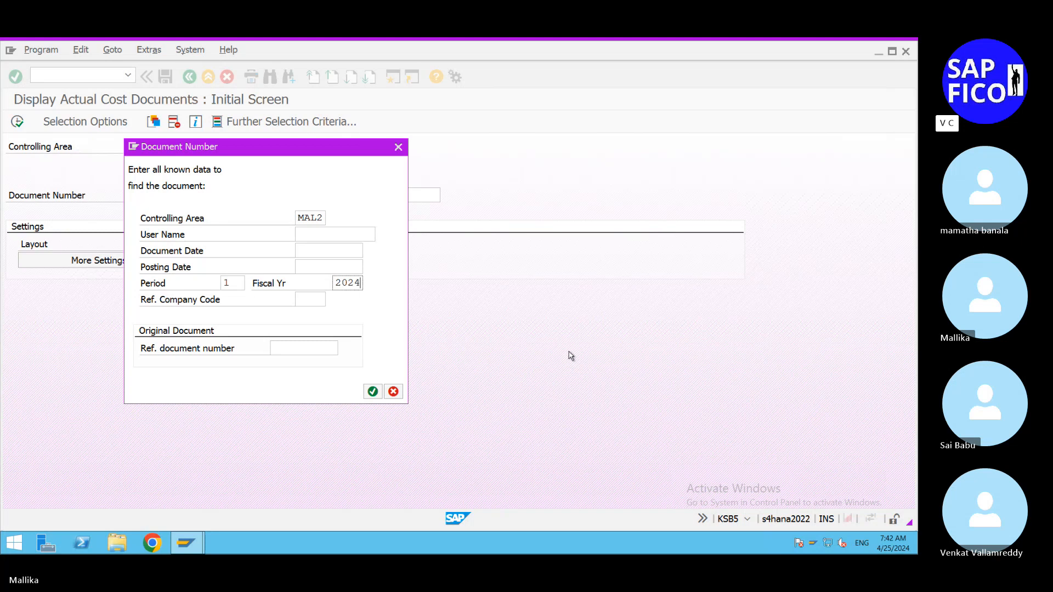
{"action": "left_click", "coordinate": [372, 391]}
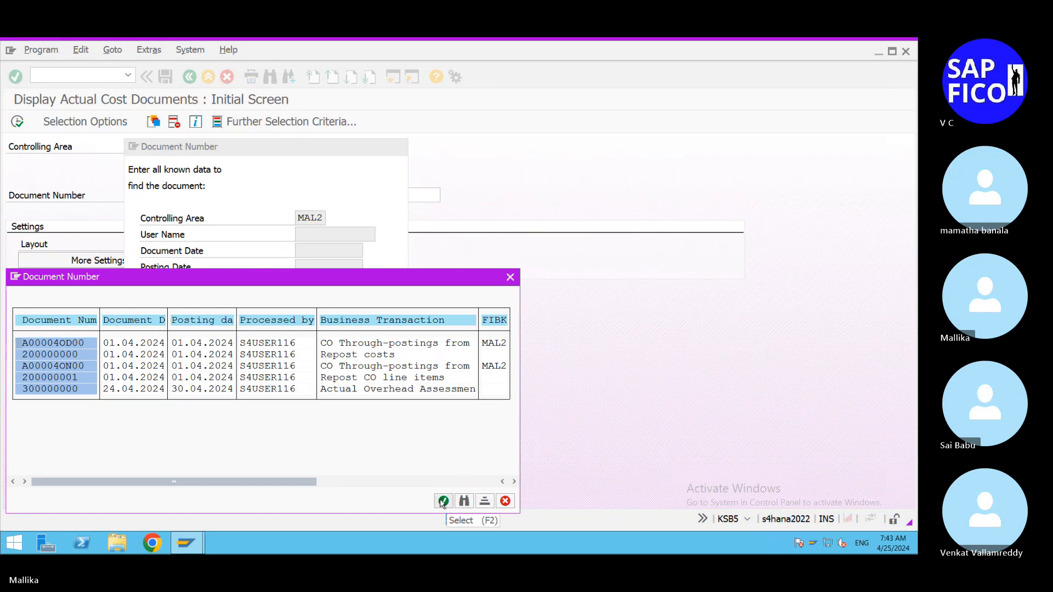
{"action": "double_click", "coordinate": [18, 343]}
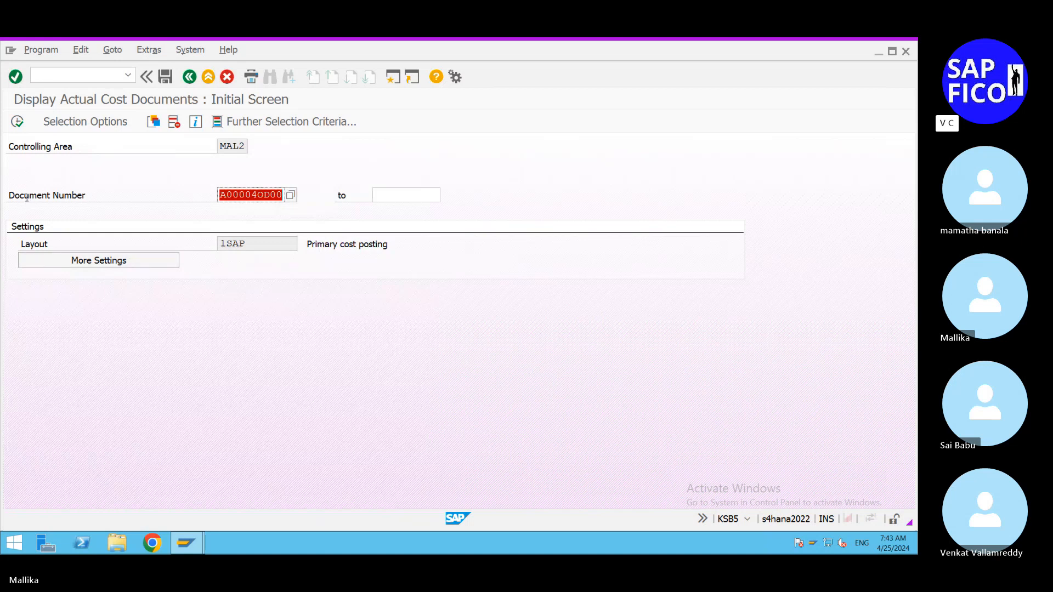
Display the selected cost document, expand its line item, try to open that item's details, and exit the list
{"action": "left_click", "coordinate": [18, 122]}
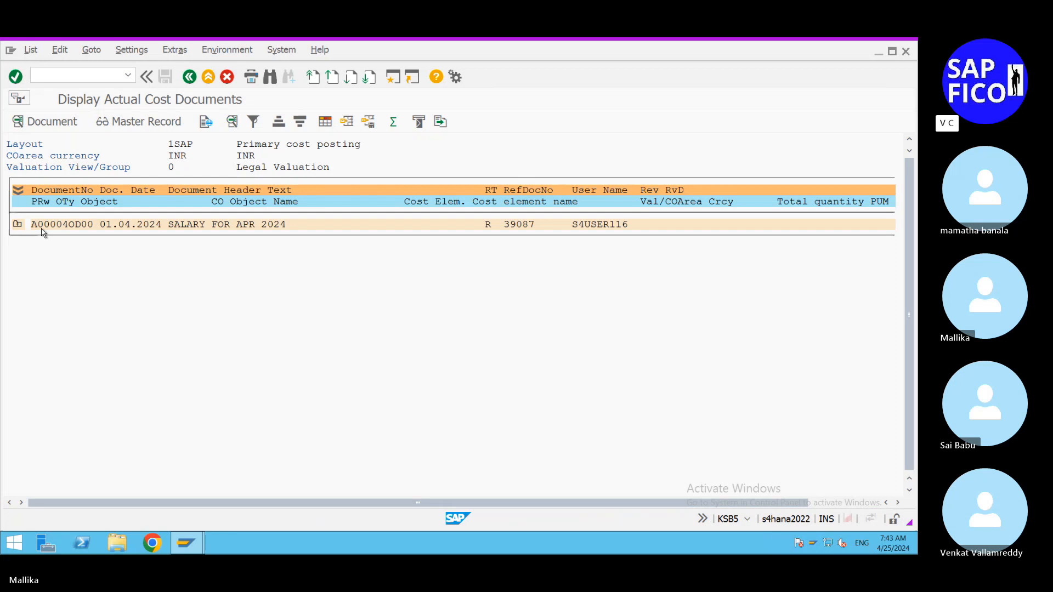
{"action": "left_click", "coordinate": [17, 225]}
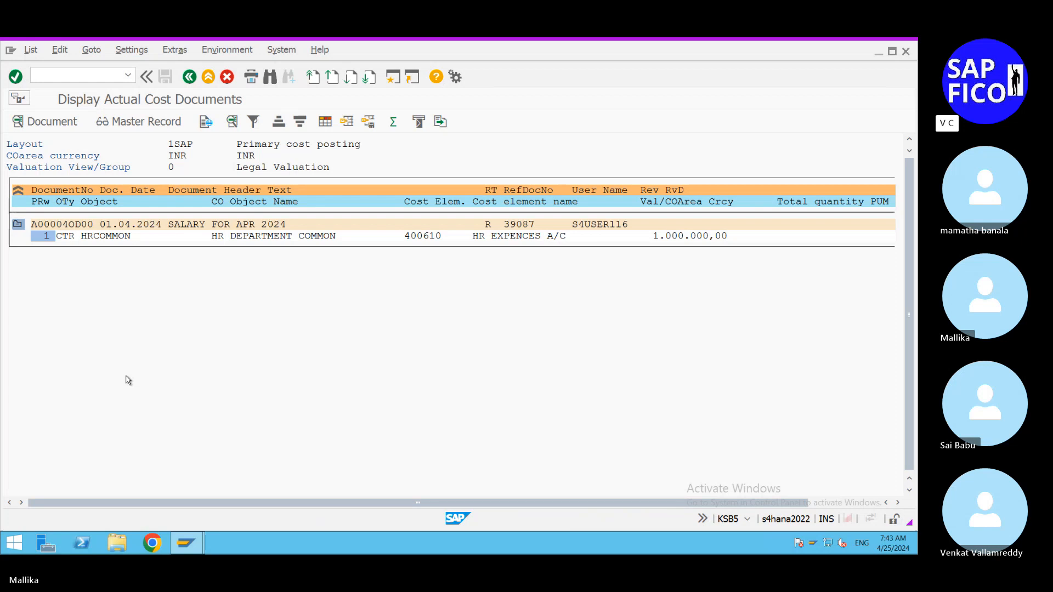
{"action": "double_click", "coordinate": [50, 238]}
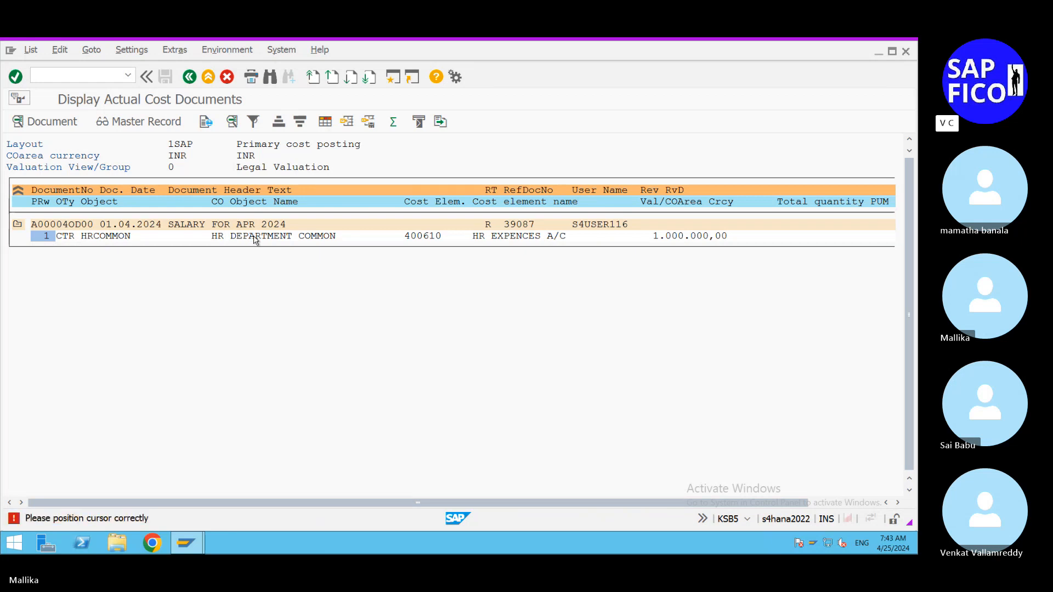
{"action": "left_click", "coordinate": [190, 77]}
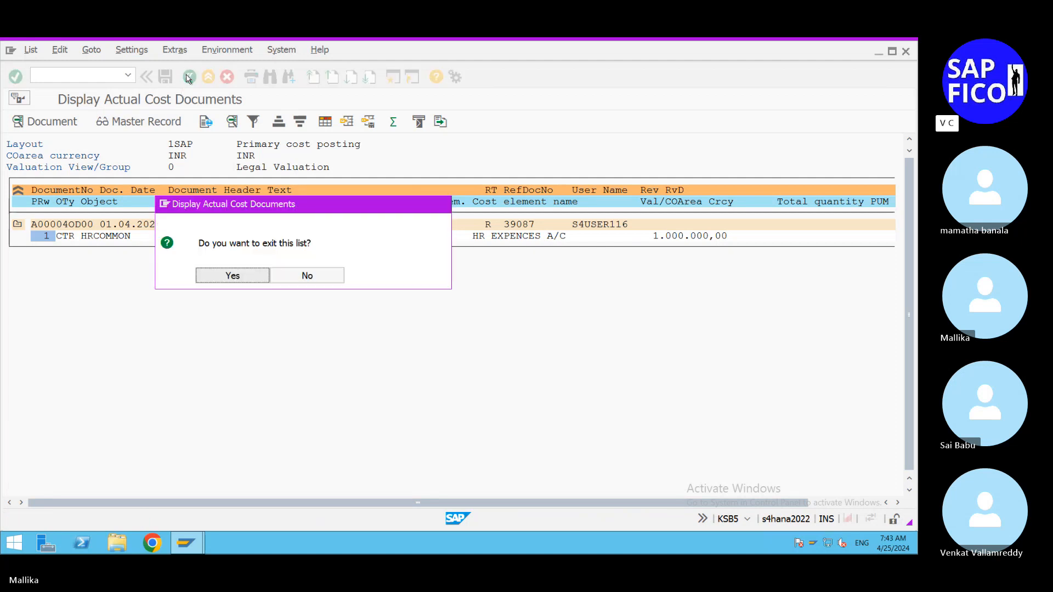
{"action": "left_click", "coordinate": [232, 277]}
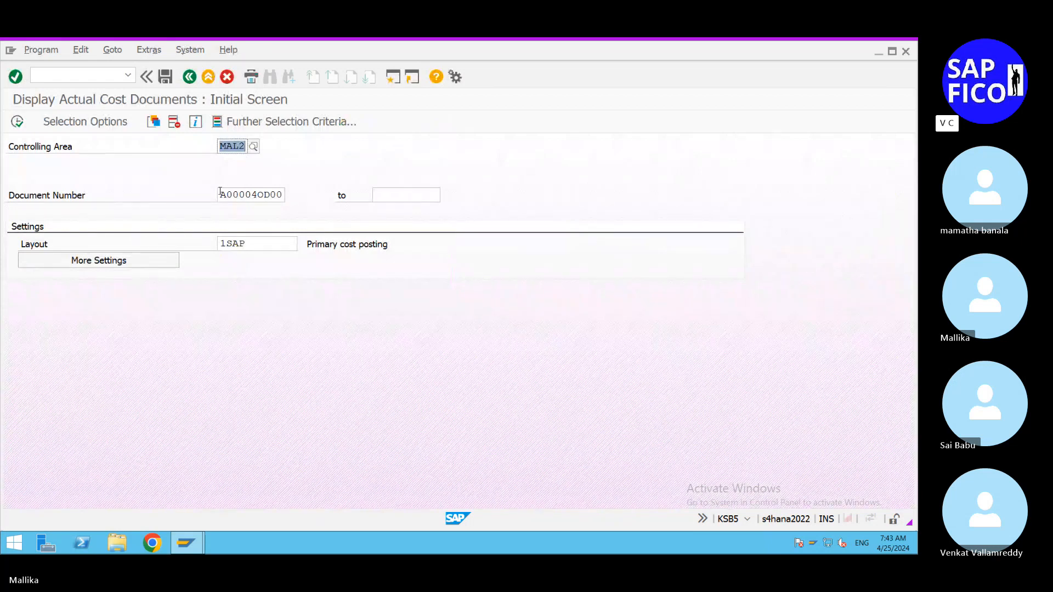
Look up the period 1, fiscal year 2024 documents again and replace the document number with 200000000
{"action": "left_click_drag", "start_coordinate": [219, 192], "coordinate": [341, 192]}
{"action": "type", "text": "A00004OD00"}
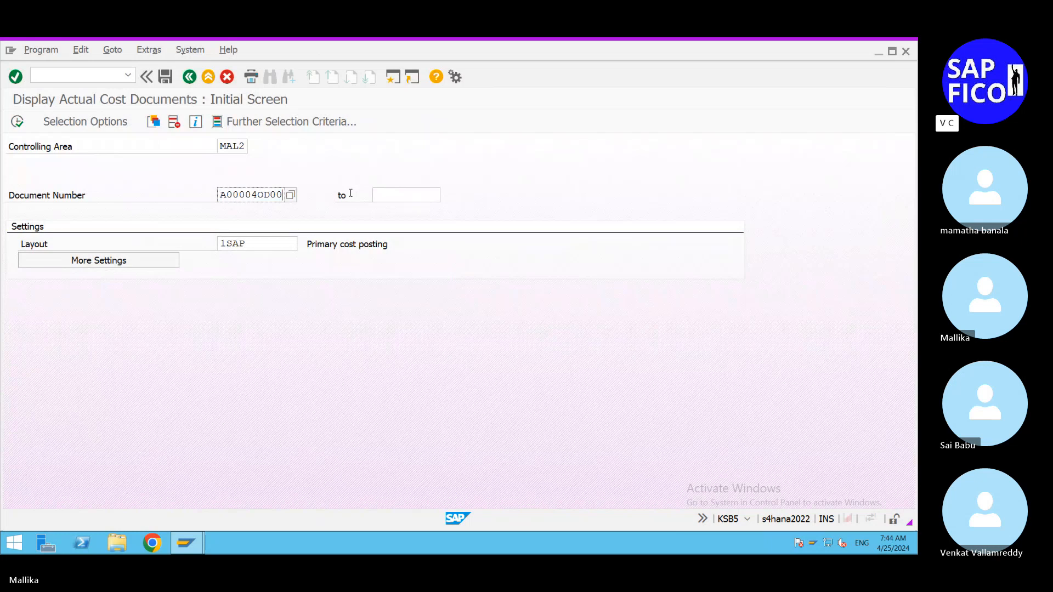
{"action": "left_click", "coordinate": [291, 195]}
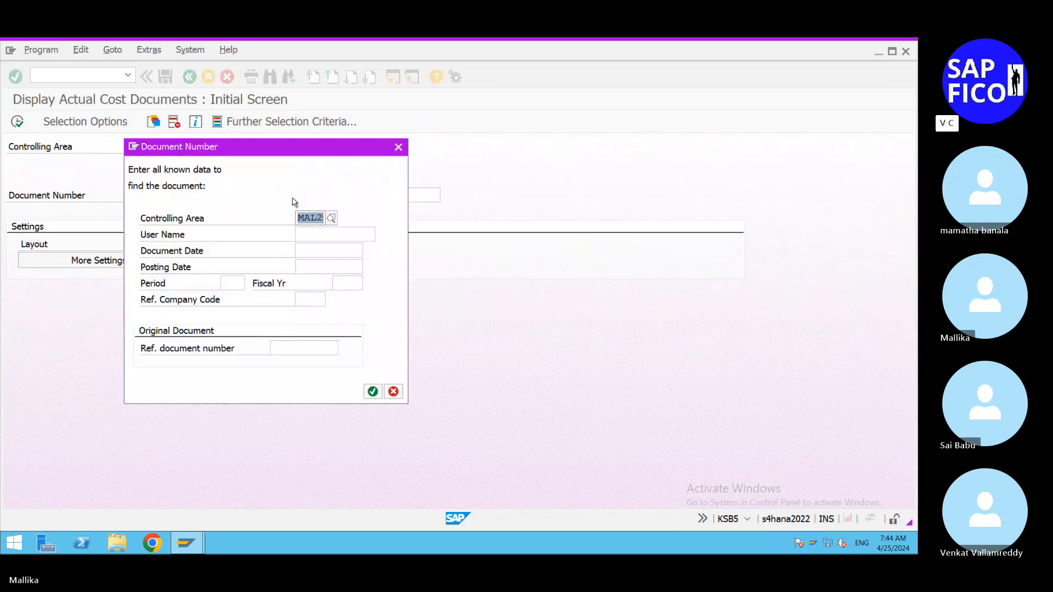
{"action": "left_click", "coordinate": [230, 283]}
{"action": "left_click", "coordinate": [237, 297]}
{"action": "left_click", "coordinate": [340, 283]}
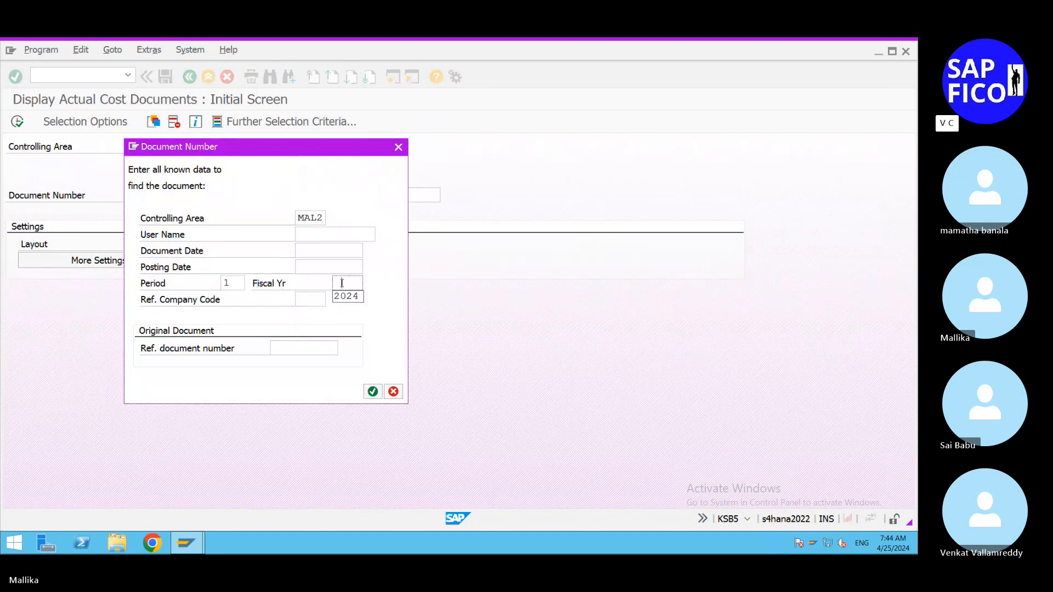
{"action": "left_click", "coordinate": [346, 296]}
{"action": "left_click", "coordinate": [373, 392]}
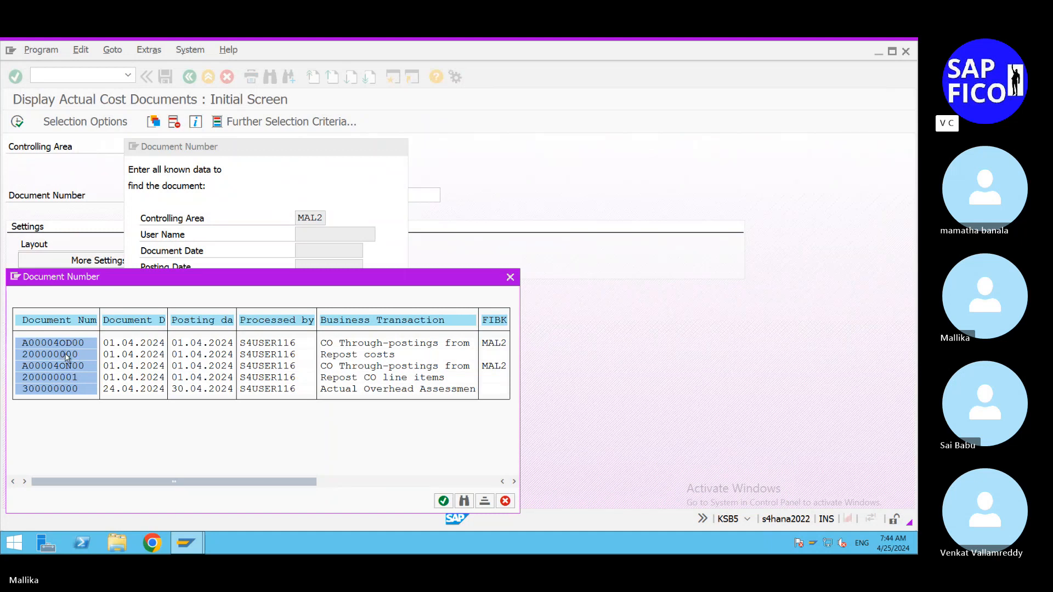
{"action": "double_click", "coordinate": [67, 357]}
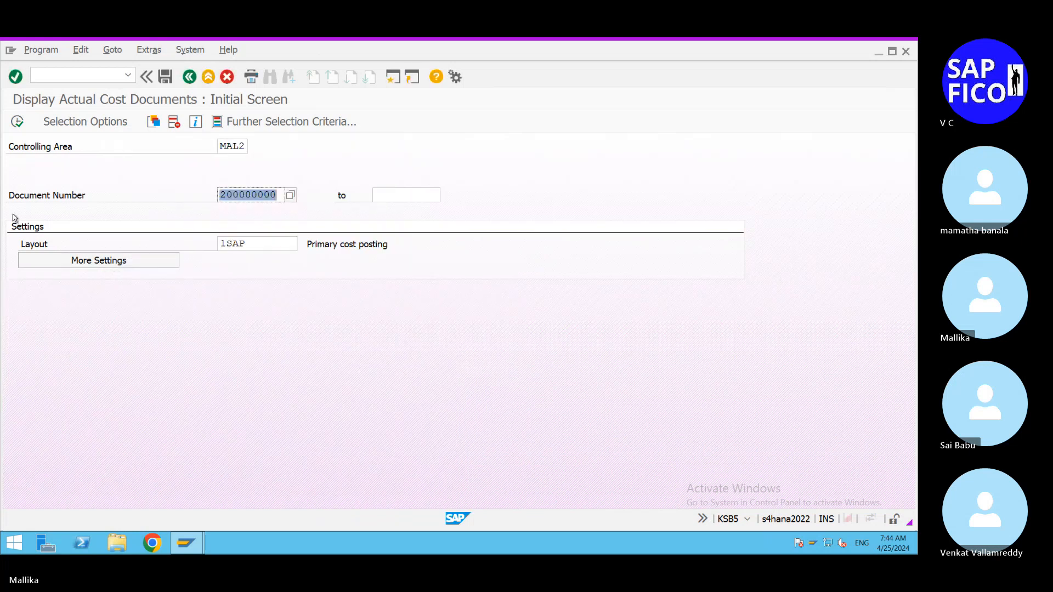
Display cost document 200000000, expand its line items, and open the underlying reposting document
{"action": "left_click", "coordinate": [17, 121]}
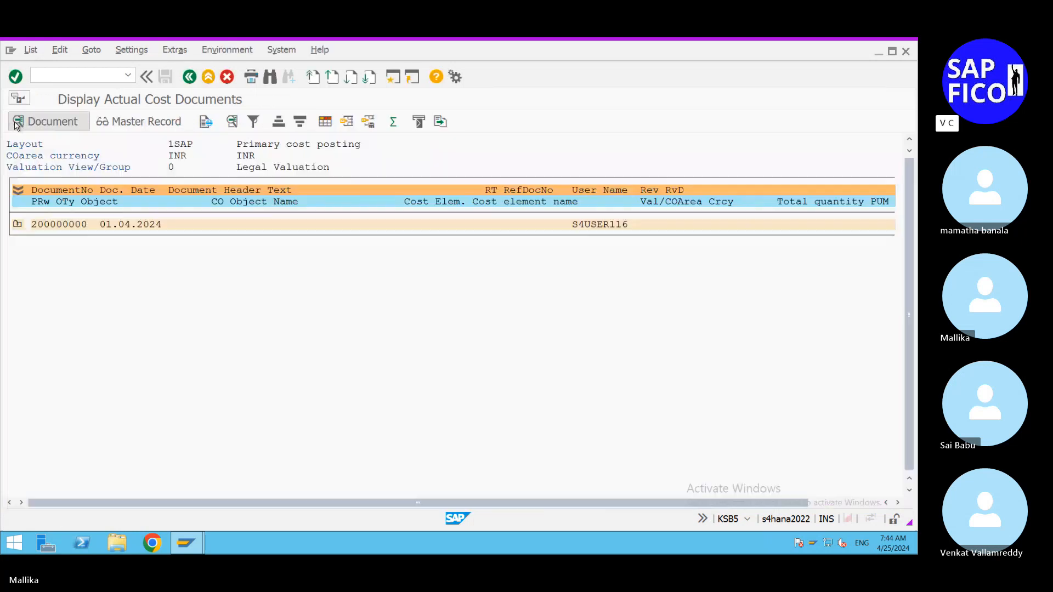
{"action": "left_click", "coordinate": [17, 225]}
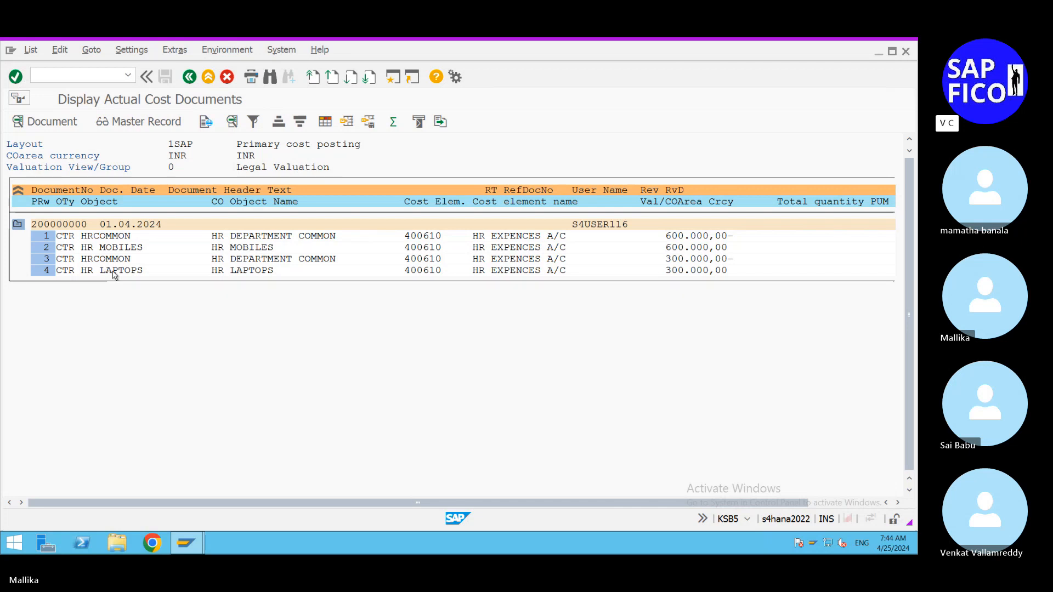
{"action": "left_click", "coordinate": [17, 225]}
{"action": "left_click", "coordinate": [18, 224]}
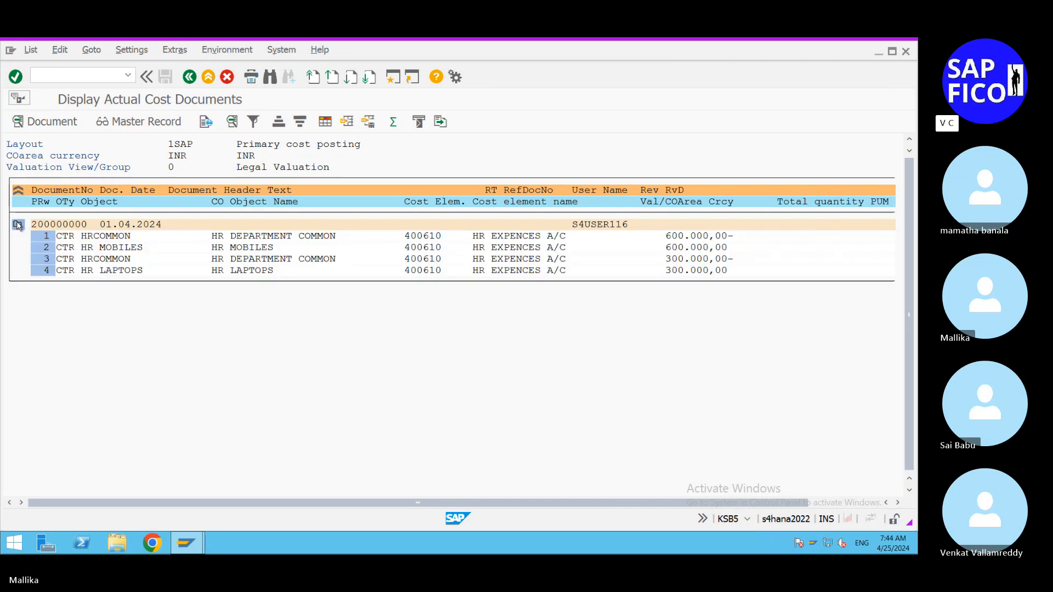
{"action": "left_click", "coordinate": [49, 123]}
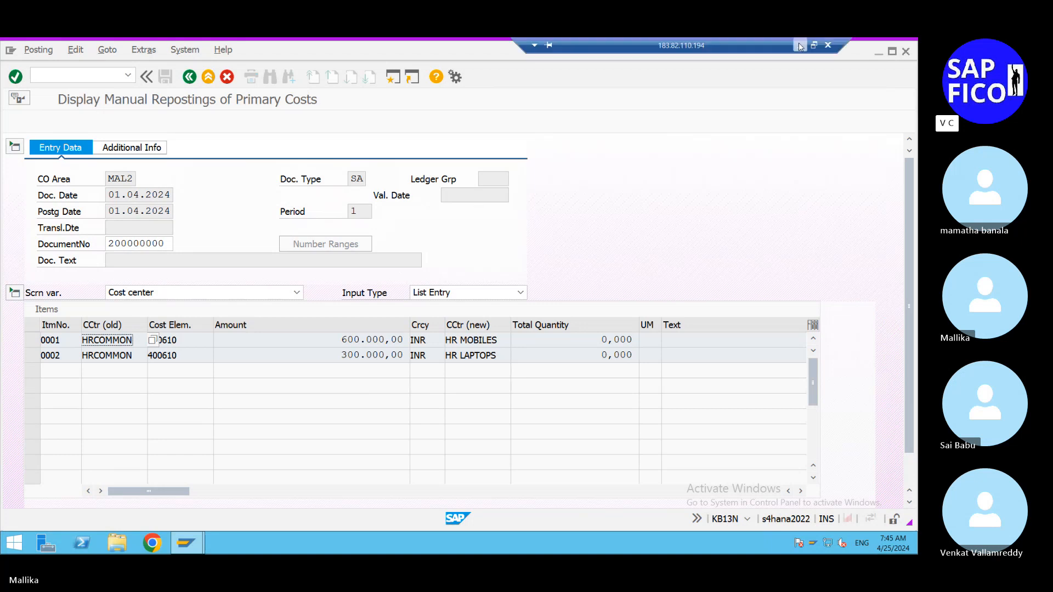
Switch to the Word notes and indent sub-item C, Profit Center Standered Hierarchy, to line up with item 7's other lettered sub-items
{"action": "left_click", "coordinate": [801, 45]}
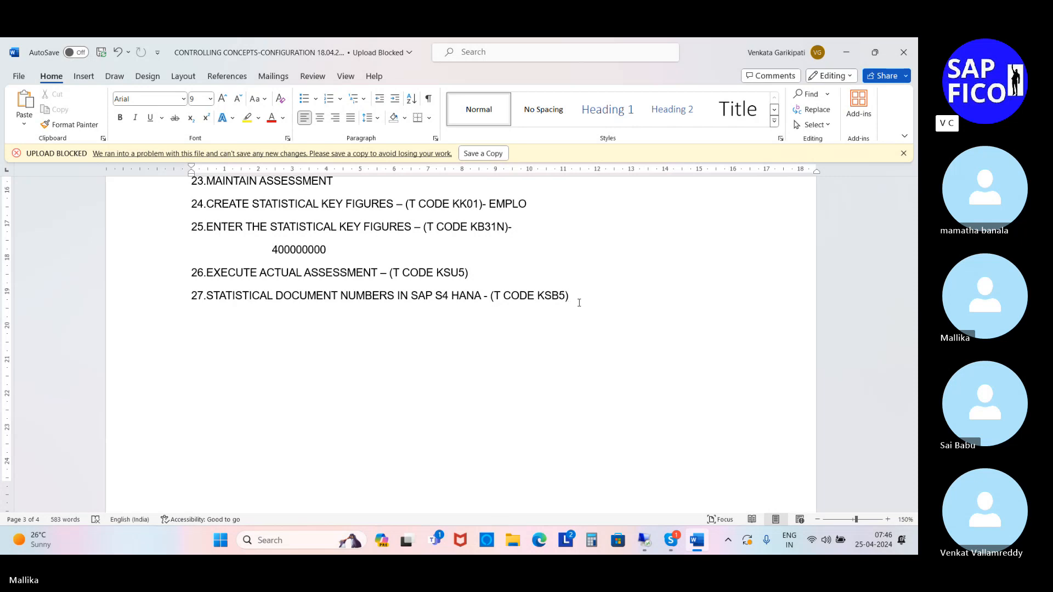
{"action": "scroll", "coordinate": [579, 303], "scroll_direction": "up", "scroll_amount": 3}
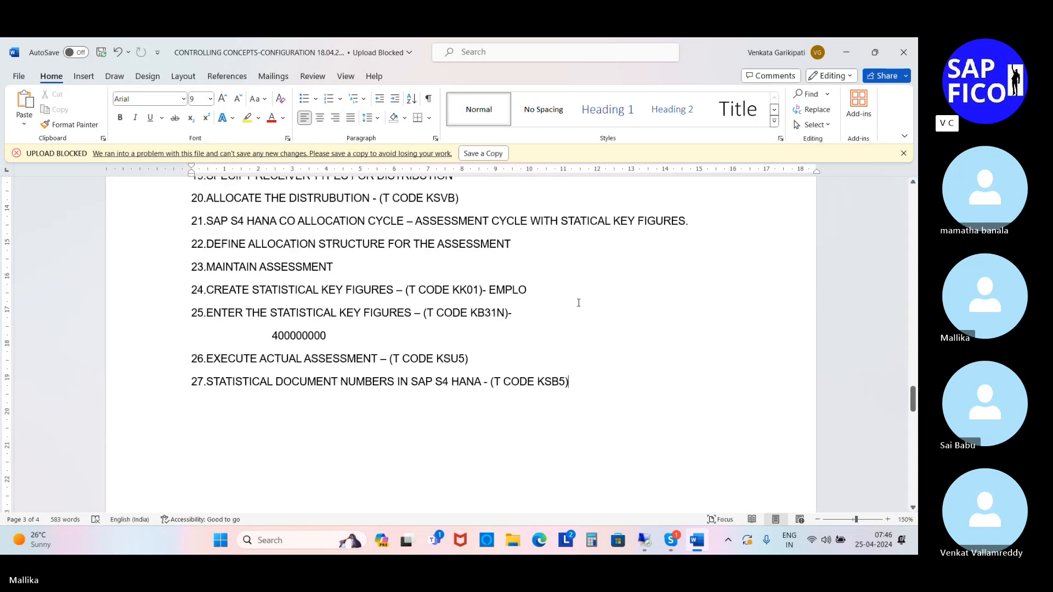
{"action": "key", "text": "ctrl+f"}
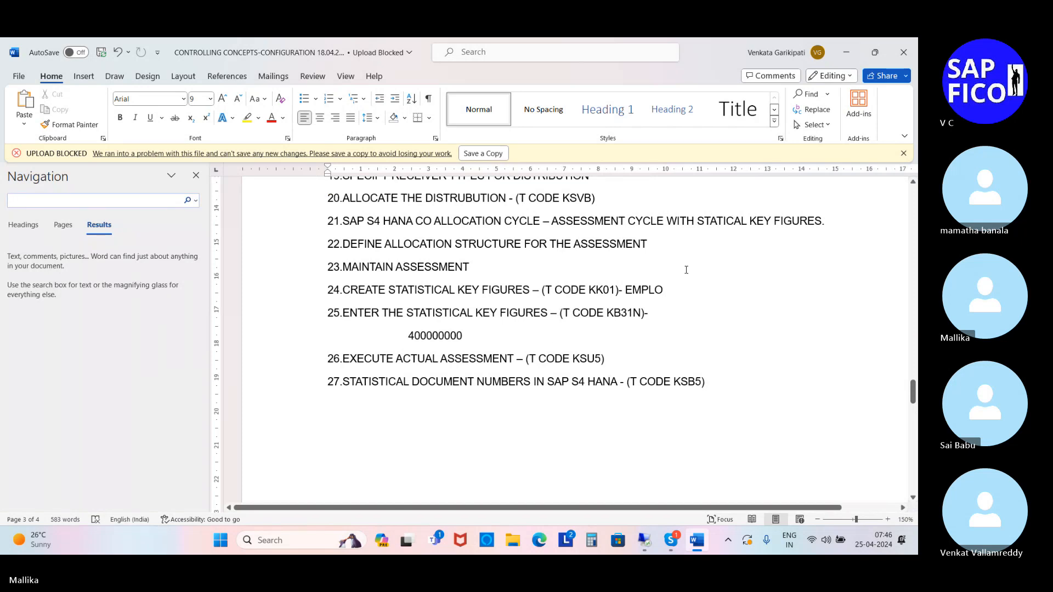
{"action": "left_click", "coordinate": [195, 175]}
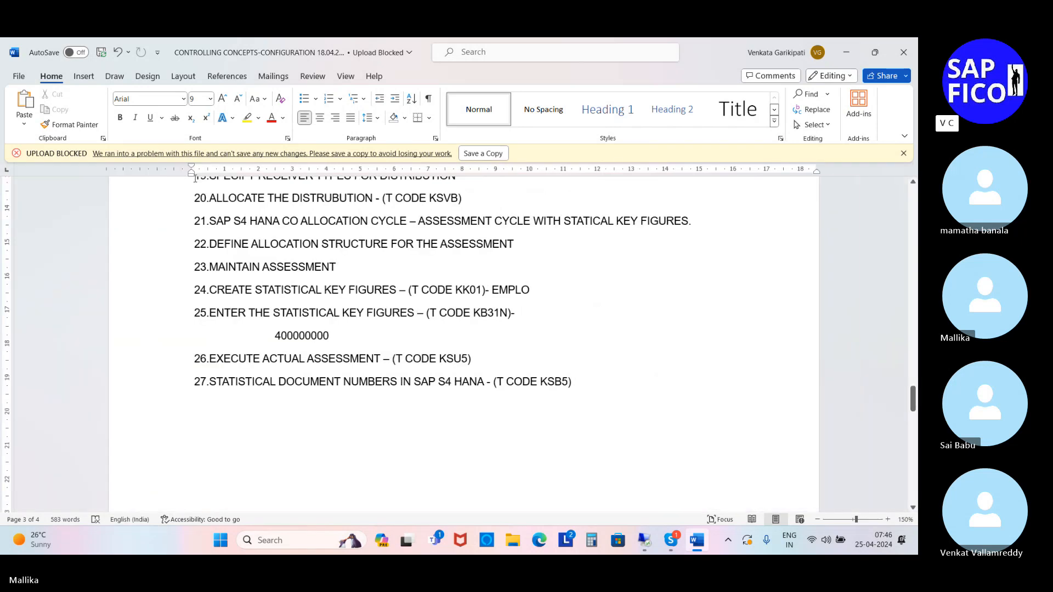
{"action": "scroll", "coordinate": [388, 292], "scroll_direction": "up", "scroll_amount": 10}
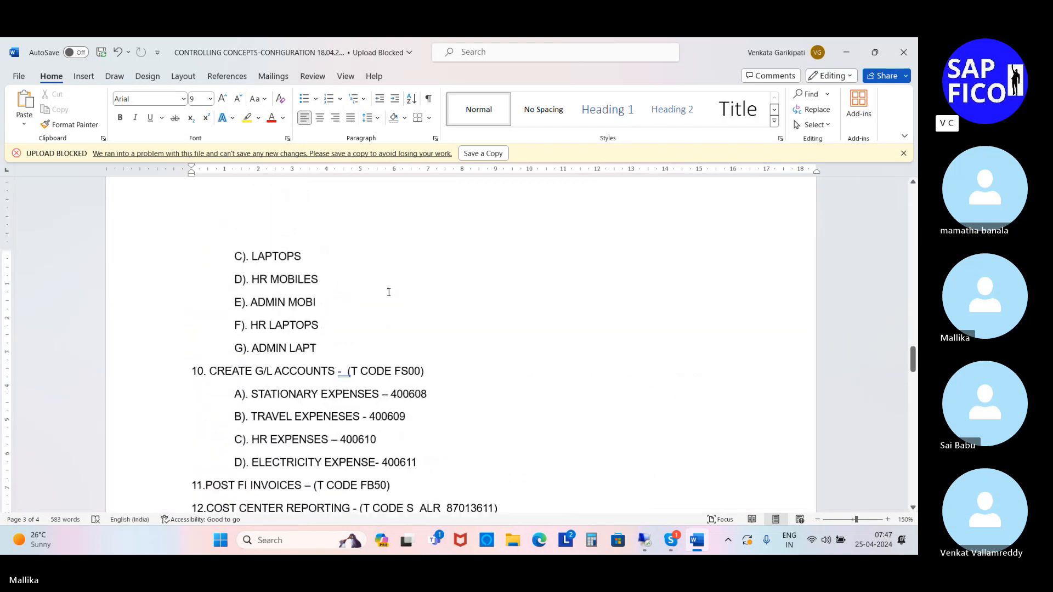
{"action": "scroll", "coordinate": [388, 293], "scroll_direction": "up", "scroll_amount": 8}
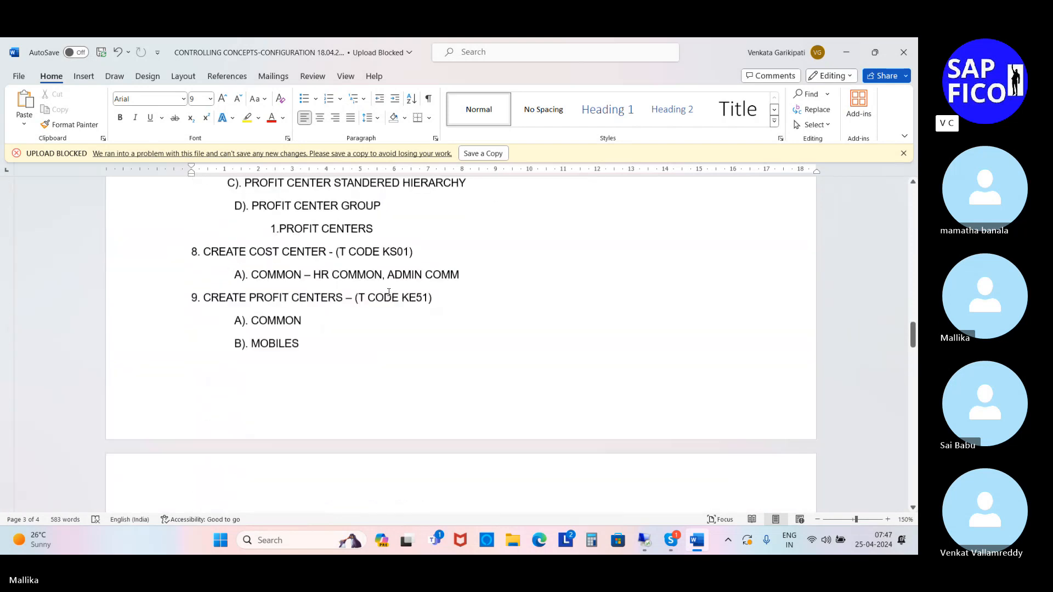
{"action": "scroll", "coordinate": [355, 312], "scroll_direction": "up", "scroll_amount": 2}
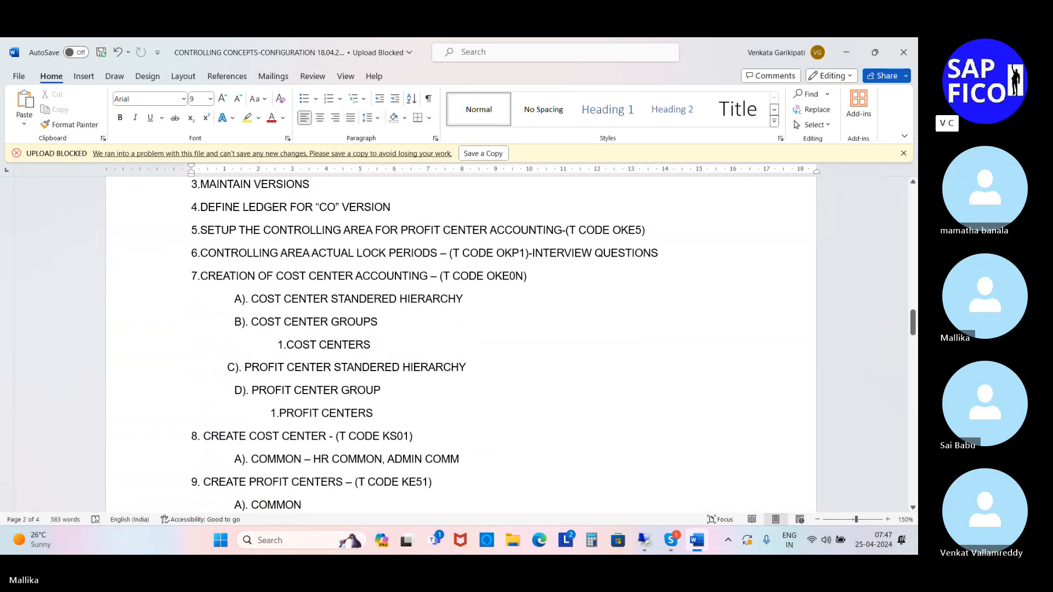
{"action": "key", "text": "ctrl+z"}
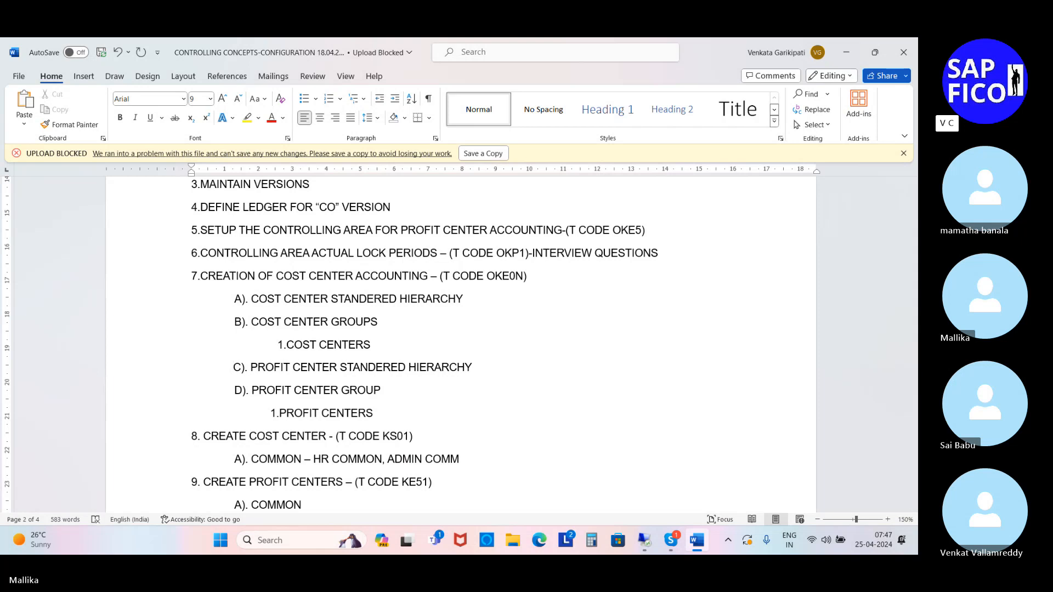
Add the line PROFIT CENTER STANDERD HIERARCHY at the end of the notes, separated from item 27 by a blank line
{"action": "scroll", "coordinate": [461, 345], "scroll_direction": "down", "scroll_amount": 1}
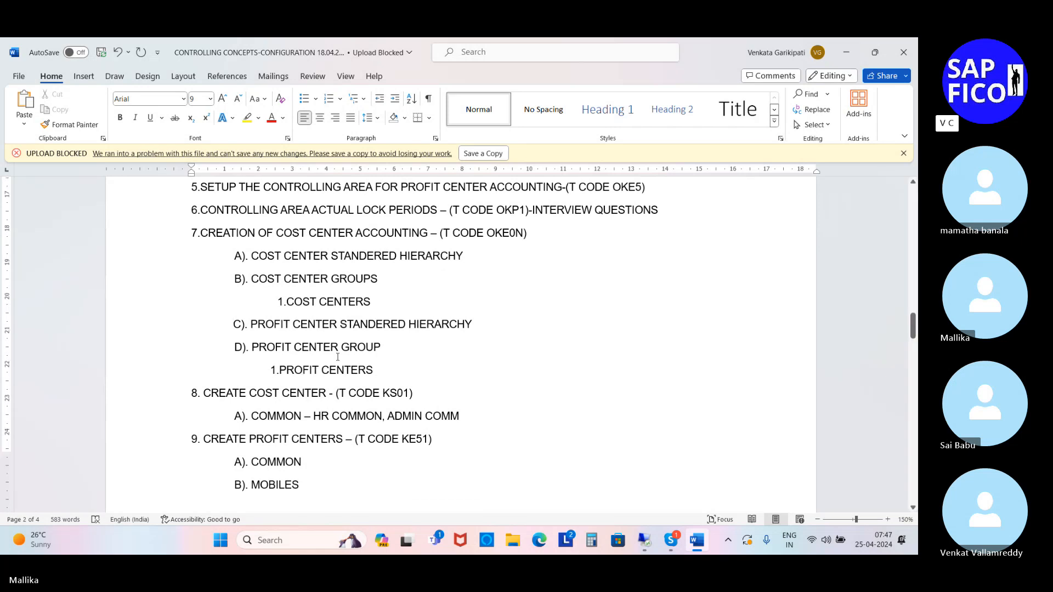
{"action": "scroll", "coordinate": [338, 357], "scroll_direction": "down", "scroll_amount": 15}
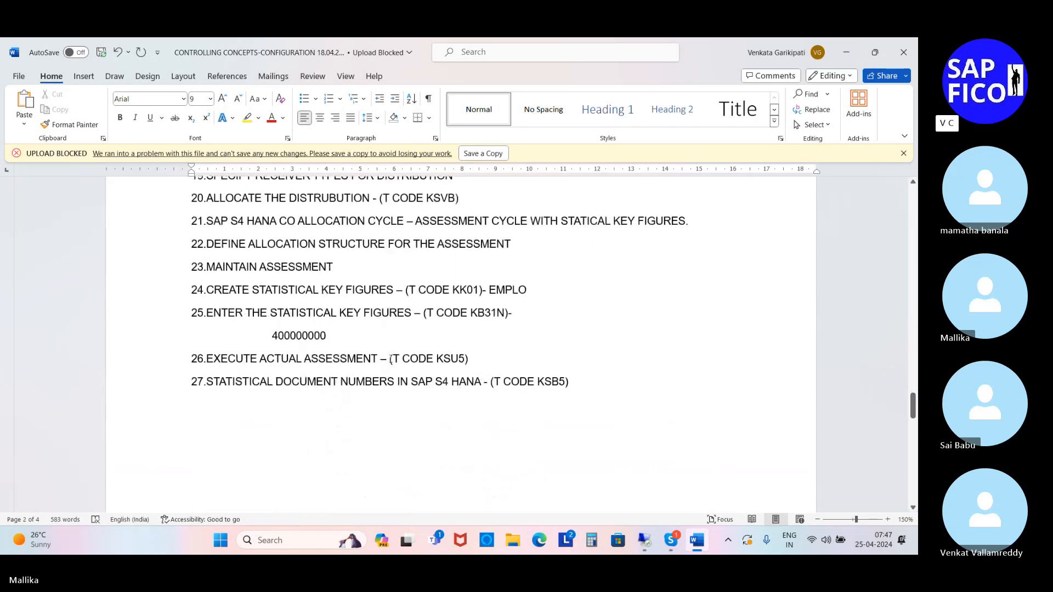
{"action": "scroll", "coordinate": [391, 359], "scroll_direction": "down", "scroll_amount": 2}
{"action": "left_click", "coordinate": [575, 256]}
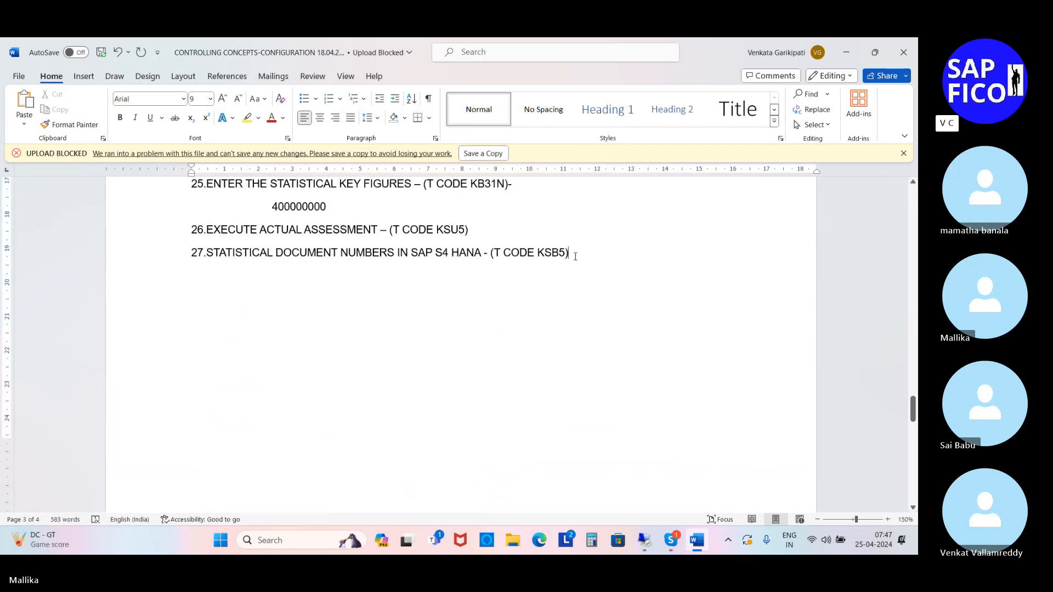
{"action": "key", "text": "Return"}
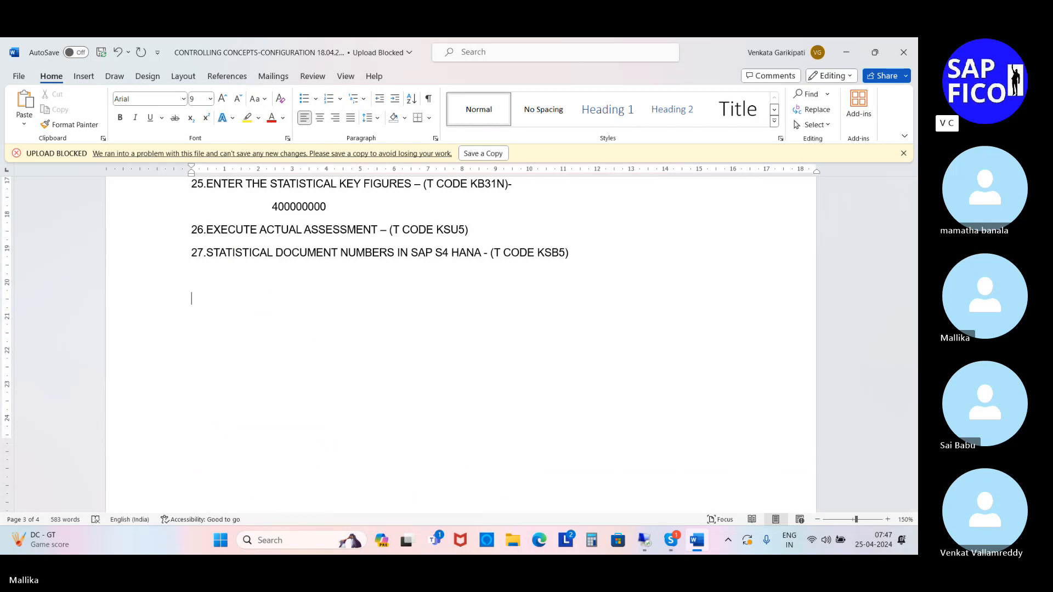
{"action": "type", "text": "PROFIT"}
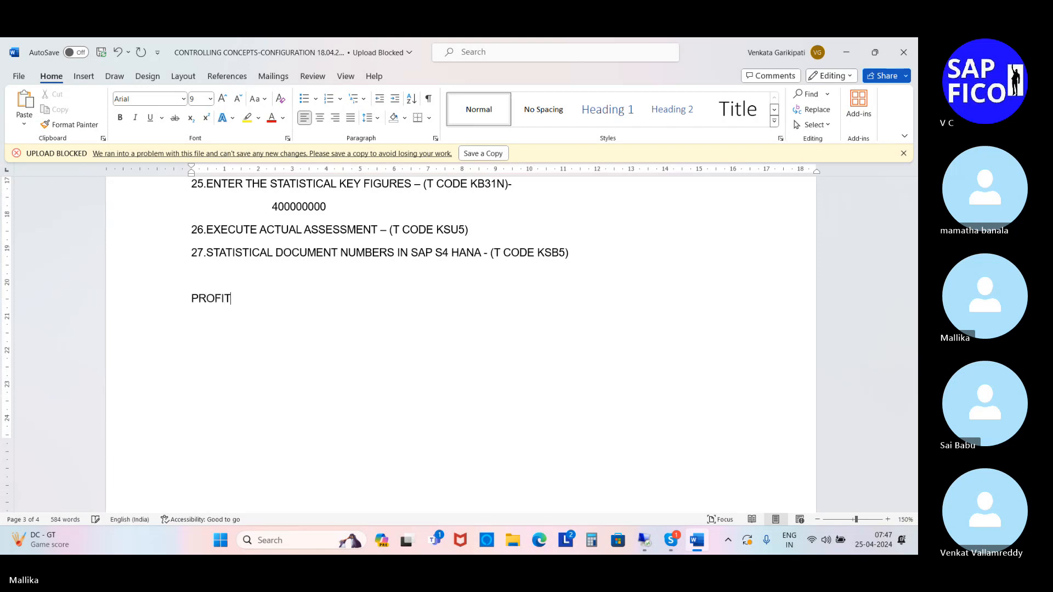
{"action": "type", "text": " CENTE"}
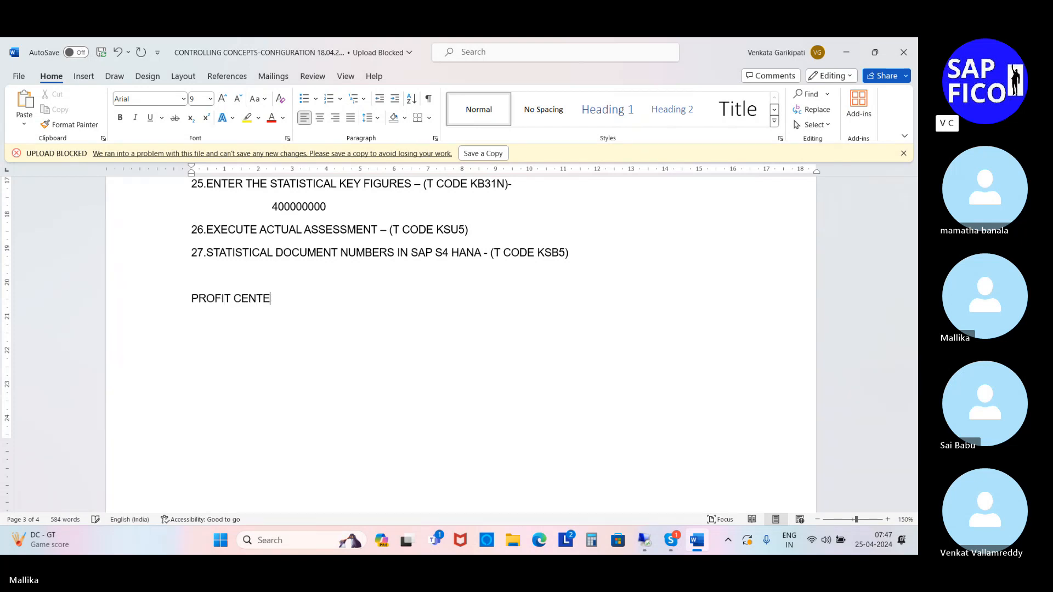
{"action": "type", "text": "R STANDERD H"}
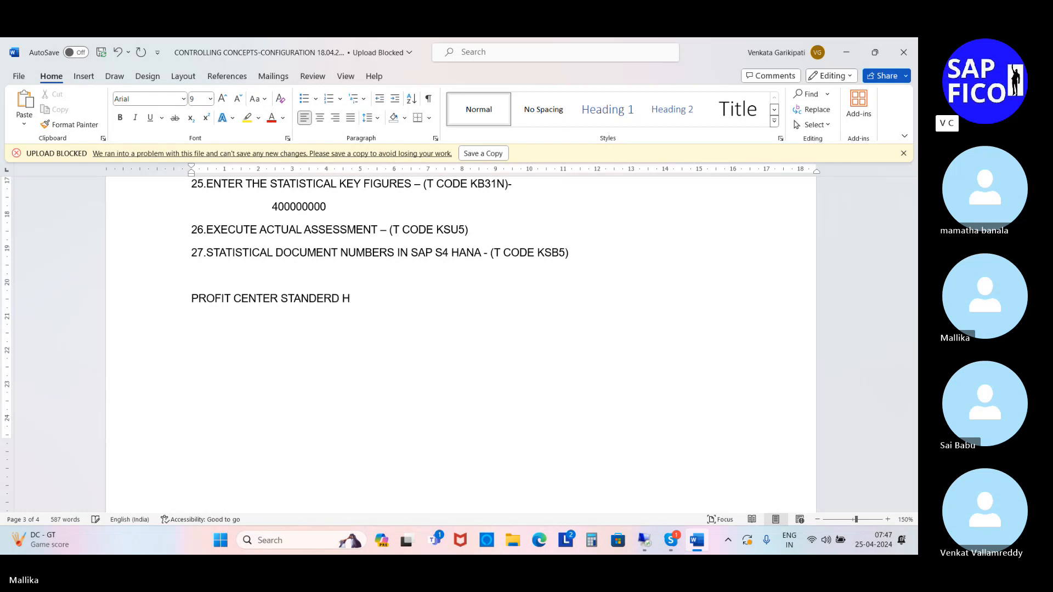
{"action": "type", "text": "IERARCHY"}
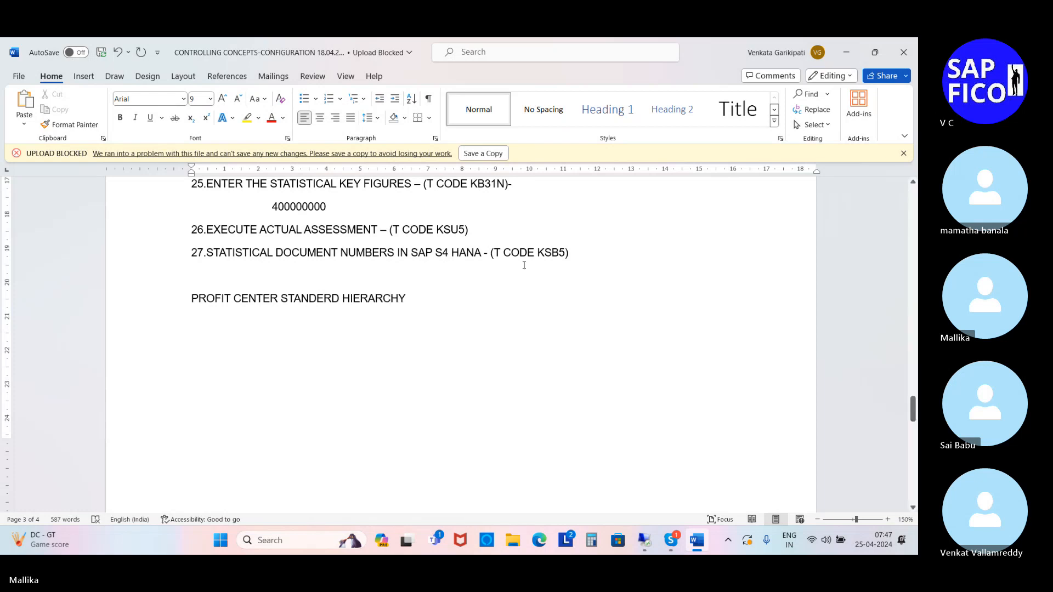
Make the profit center hierarchy heading below item 27 bold
{"action": "left_click", "coordinate": [339, 300]}
{"action": "left_click_drag", "start_coordinate": [193, 299], "coordinate": [417, 300]}
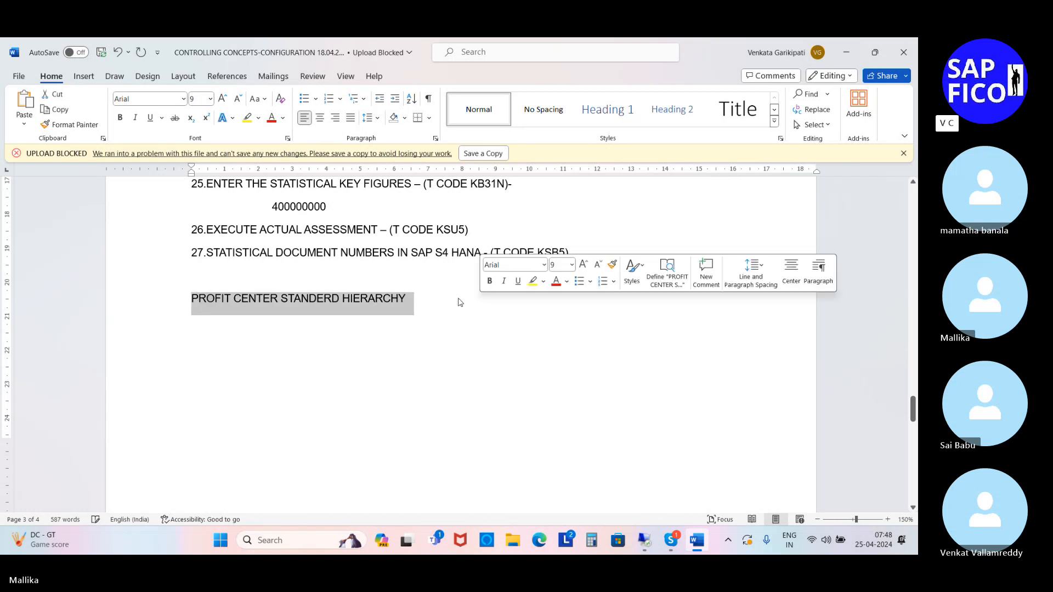
{"action": "left_click", "coordinate": [120, 118]}
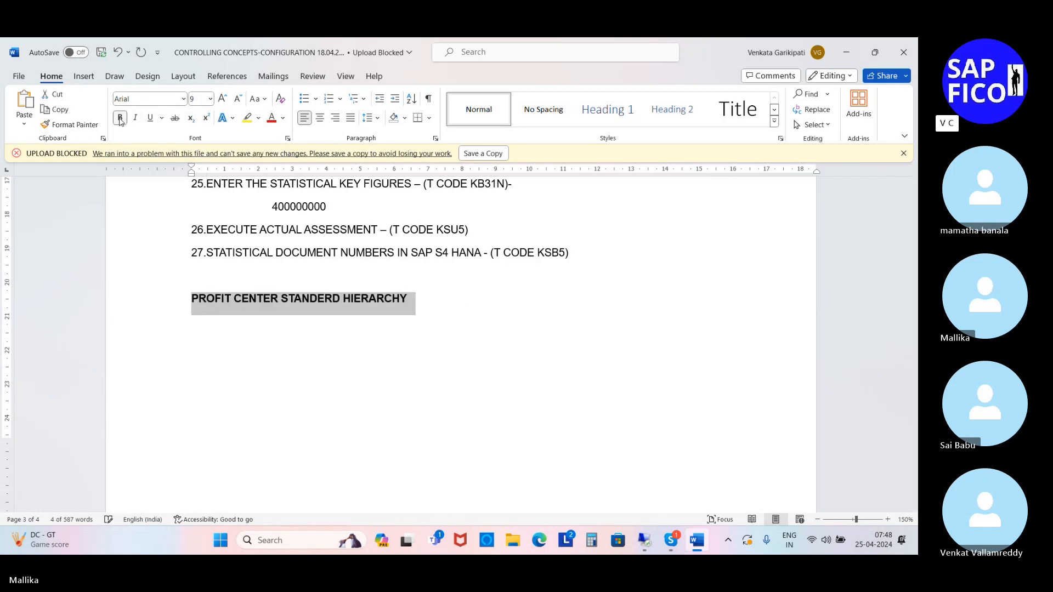
{"action": "left_click", "coordinate": [509, 387]}
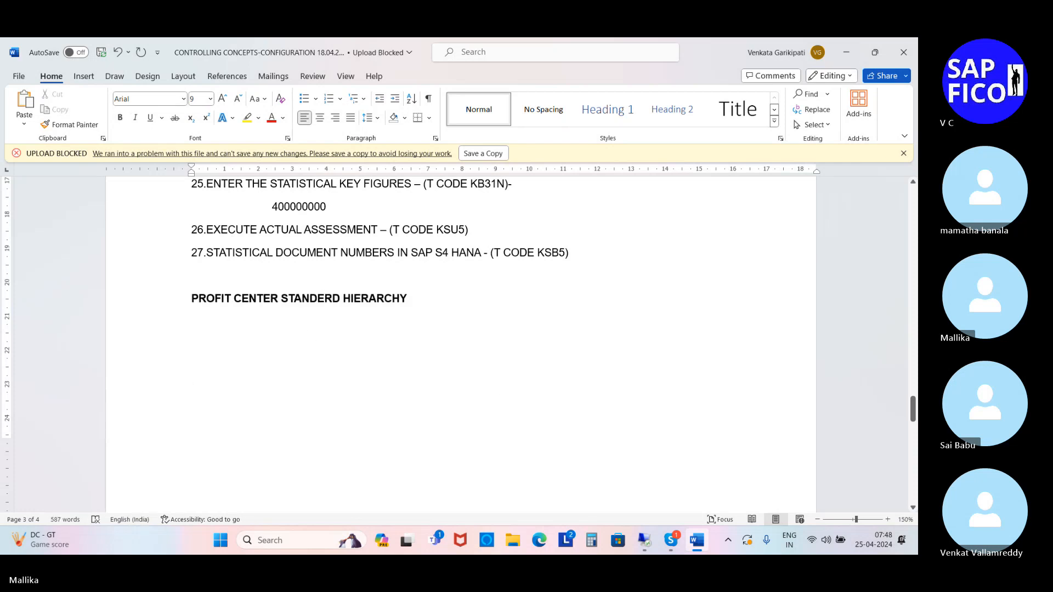
Correct STANDERD to STANDARD in the bold heading and end it with a colon that has no space before it
{"action": "left_click", "coordinate": [318, 298]}
{"action": "key", "text": "Delete"}
{"action": "type", "text": "A"}
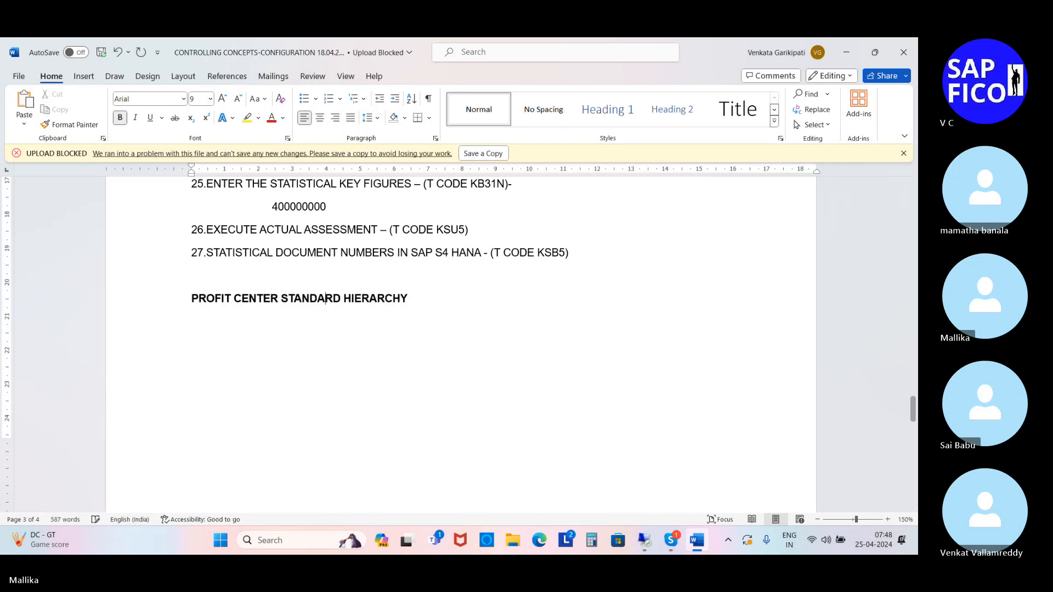
{"action": "left_click", "coordinate": [432, 305]}
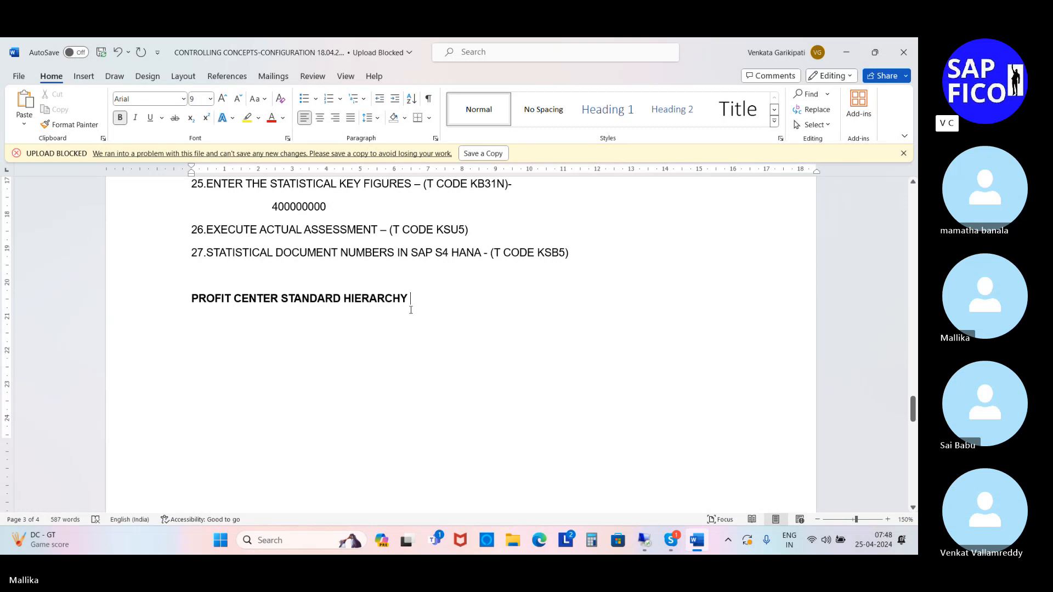
{"action": "type", "text": ":"}
{"action": "key", "text": "Return"}
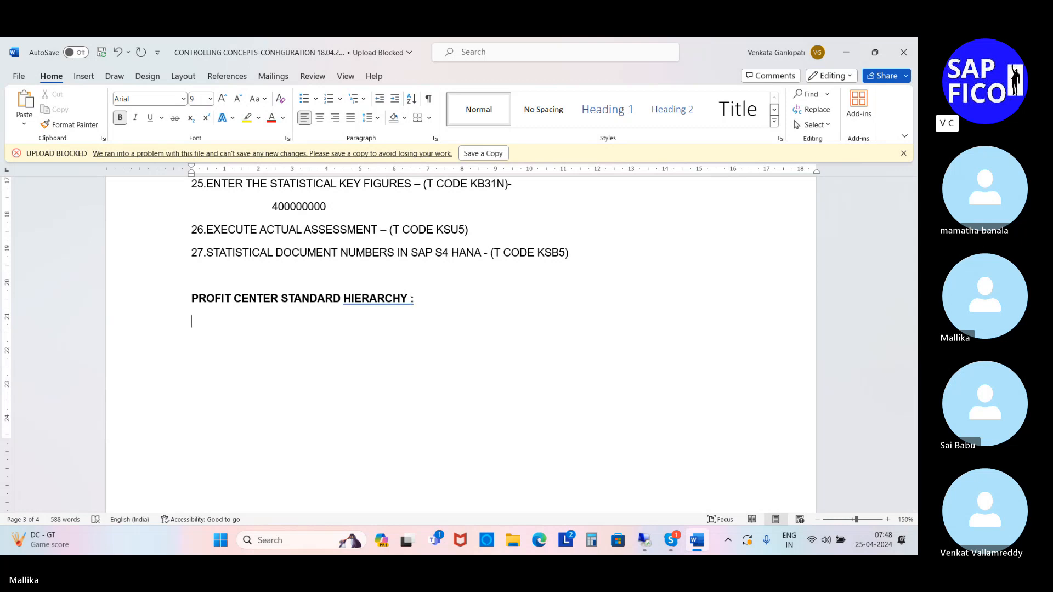
{"action": "right_click", "coordinate": [381, 299]}
{"action": "left_click", "coordinate": [373, 312]}
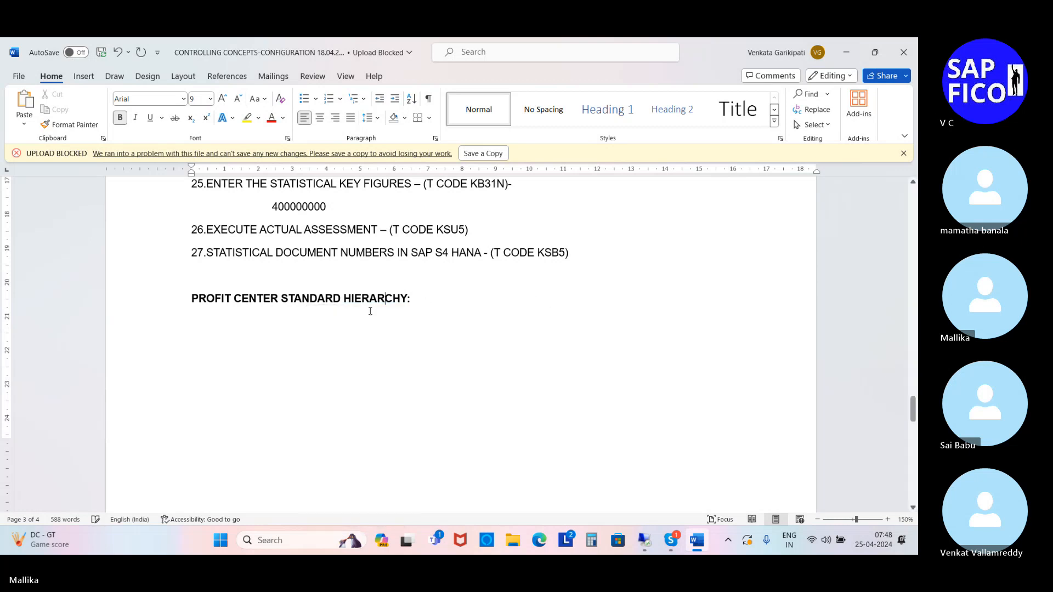
Below the heading, enter 28.ACTIVATE PROFIT CENTER ACCOUNTING BY ADDING PCA SENARIO as non-bold text
{"action": "key", "text": "Down"}
{"action": "left_click", "coordinate": [119, 117]}
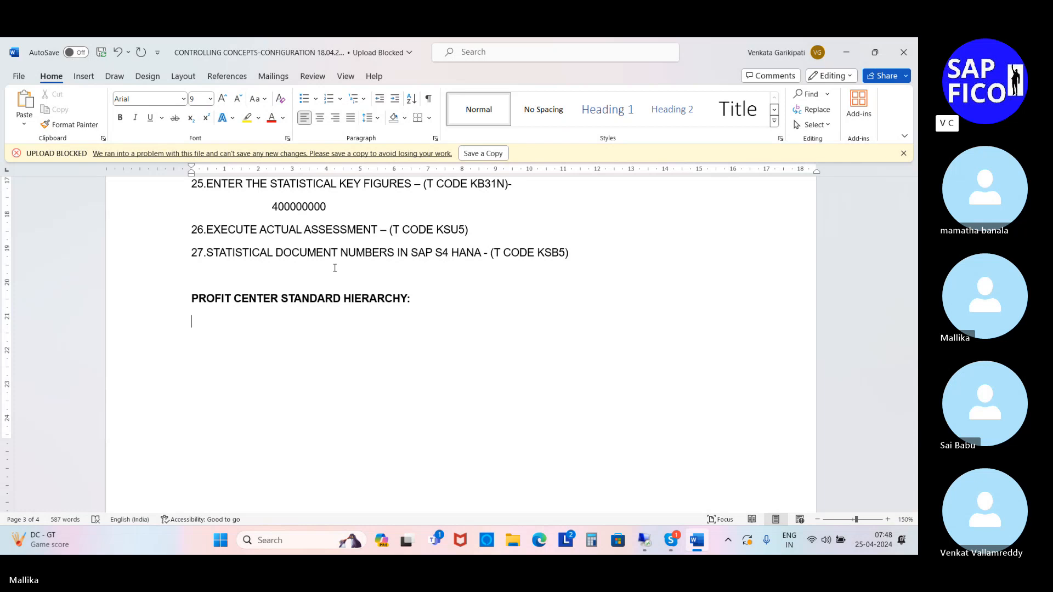
{"action": "type", "text": "1"}
{"action": "type", "text": "."}
{"action": "key", "text": "BackSpace"}
{"action": "key", "text": "BackSpace"}
{"action": "type", "text": "28.ACTIVATE PRO"}
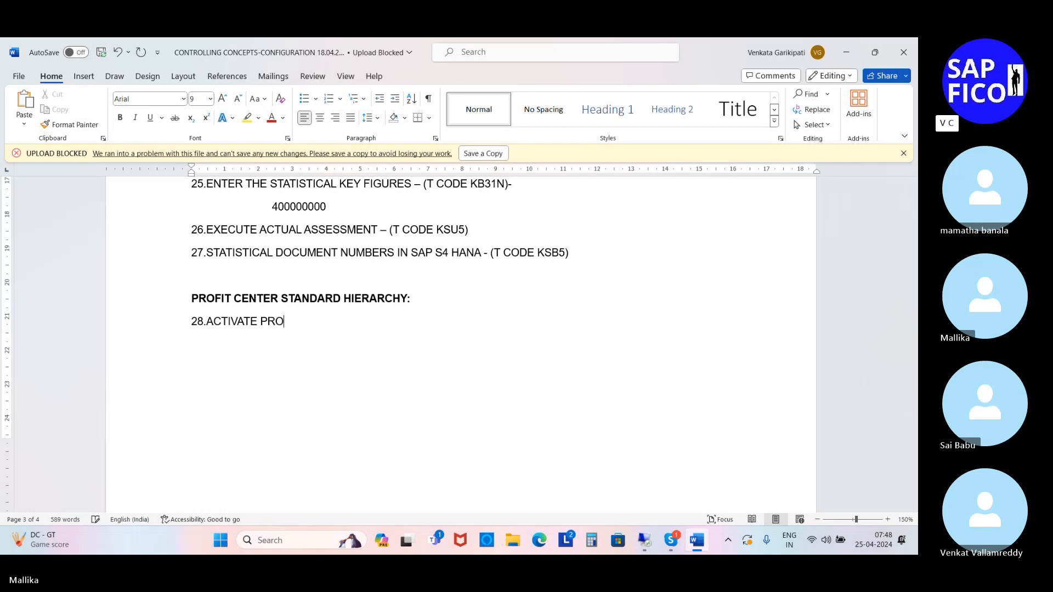
{"action": "type", "text": "FIT CENTER ACC"}
{"action": "type", "text": "OUNTING"}
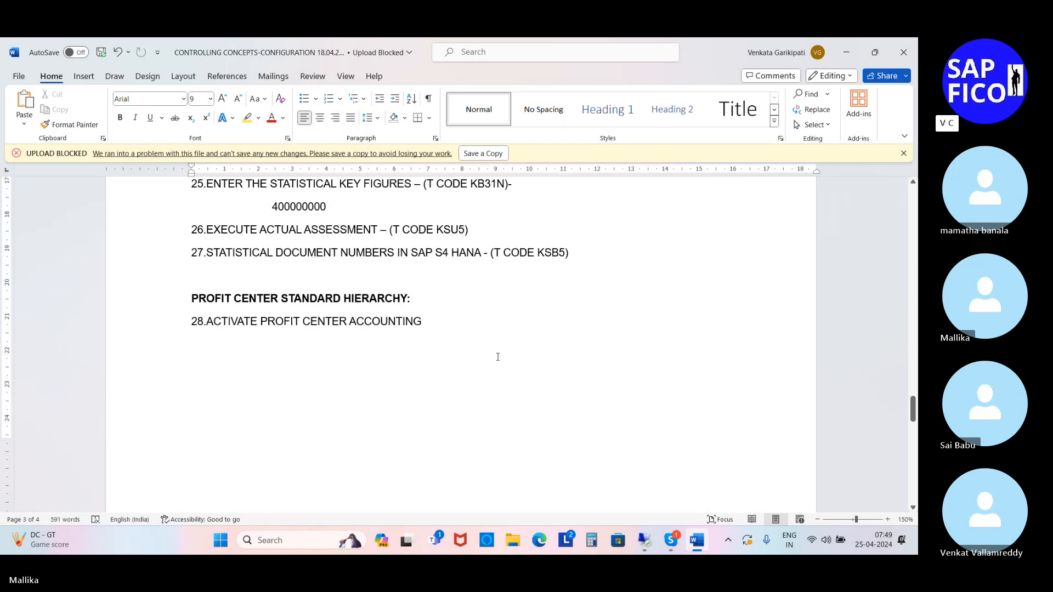
{"action": "type", "text": "B"}
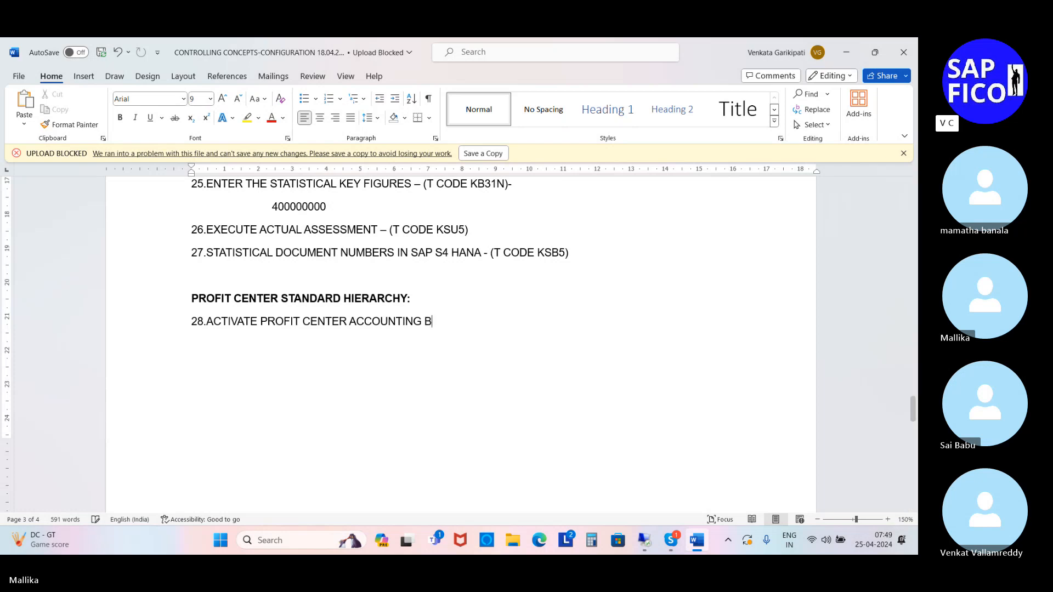
{"action": "type", "text": "Y ADDING "}
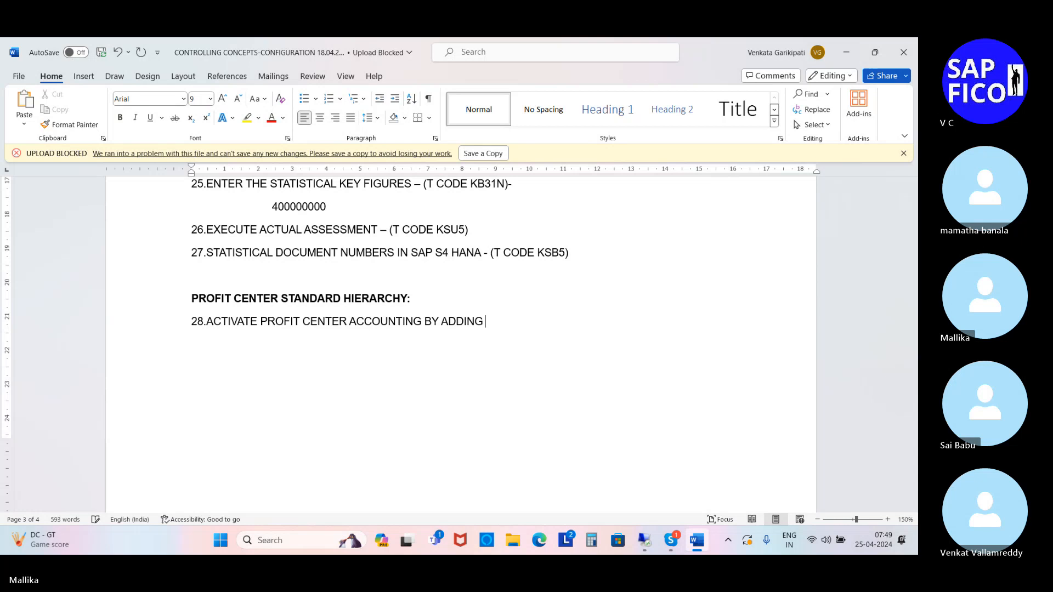
{"action": "type", "text": "PC"}
{"action": "type", "text": "A S"}
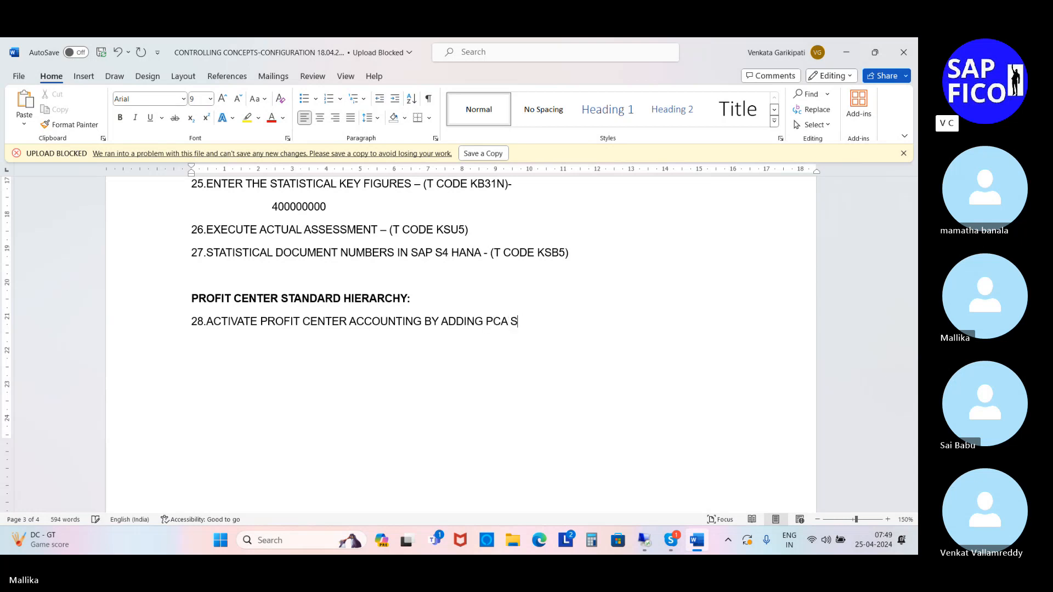
{"action": "type", "text": "ENARIO"}
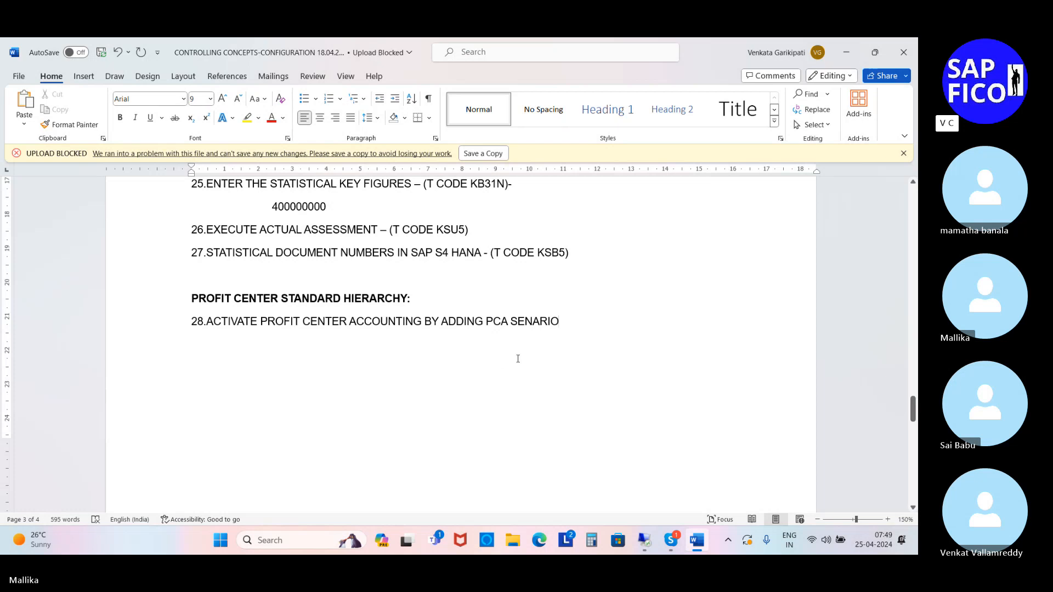
Correct SENARIO to SCENARIO in item 28 and enclose PCA in double quotation marks
{"action": "left_click", "coordinate": [518, 321]}
{"action": "type", "text": "C"}
{"action": "left_click", "coordinate": [487, 335]}
{"action": "type", "text": "\""}
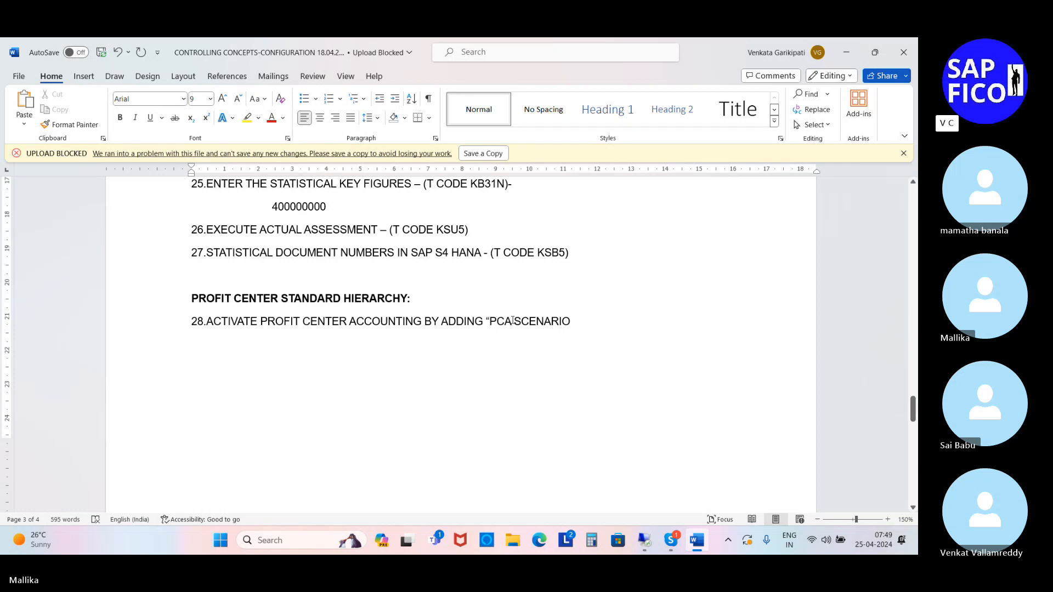
{"action": "type", "text": "\""}
Set the font size of the whole item 28 line to 8
{"action": "left_click_drag", "start_coordinate": [190, 322], "coordinate": [564, 320]}
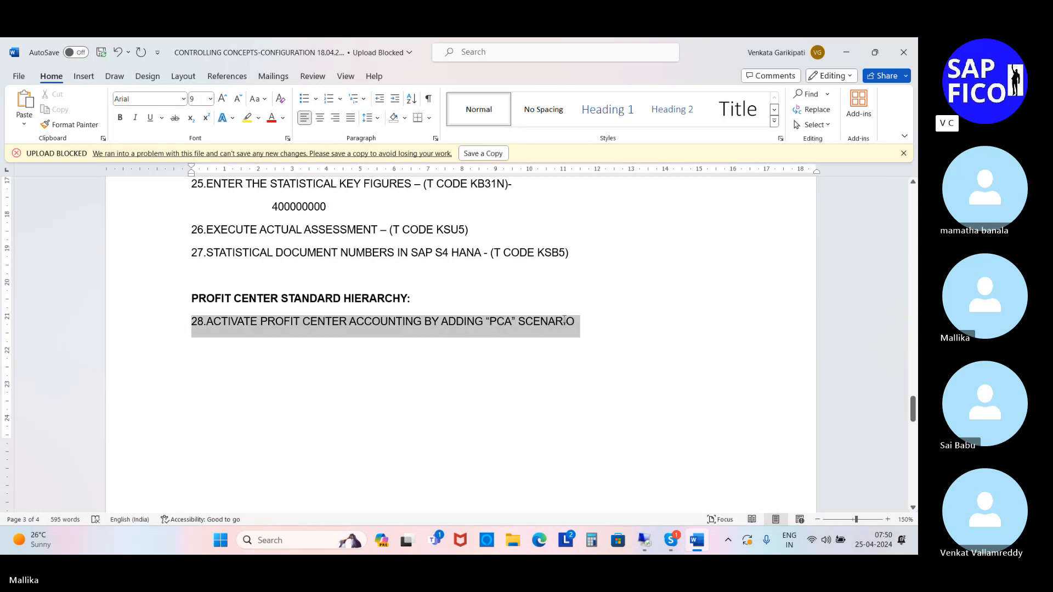
{"action": "left_click", "coordinate": [210, 98]}
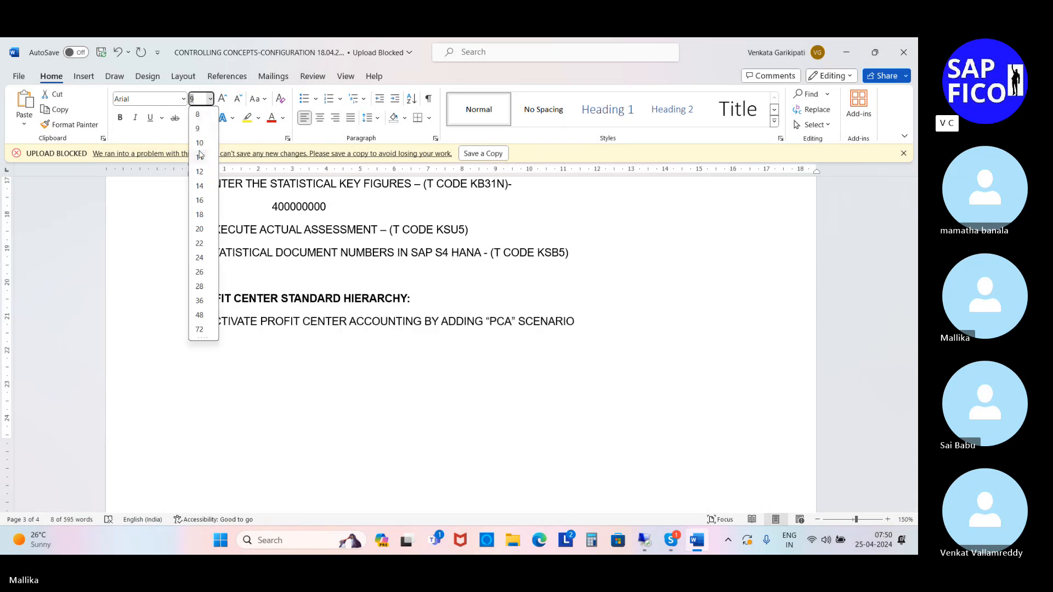
{"action": "left_click", "coordinate": [198, 114]}
{"action": "left_click", "coordinate": [560, 324]}
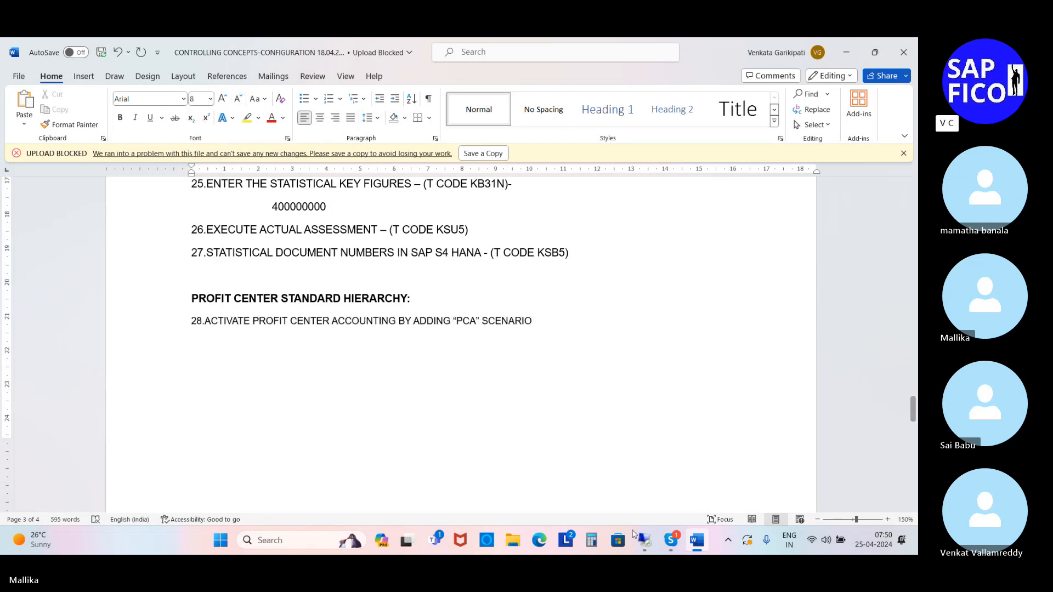
Switch to SAP, start transaction SPRO with /NSPRO, display the SAP Reference IMG, and expand the Controlling node
{"action": "left_click", "coordinate": [643, 541]}
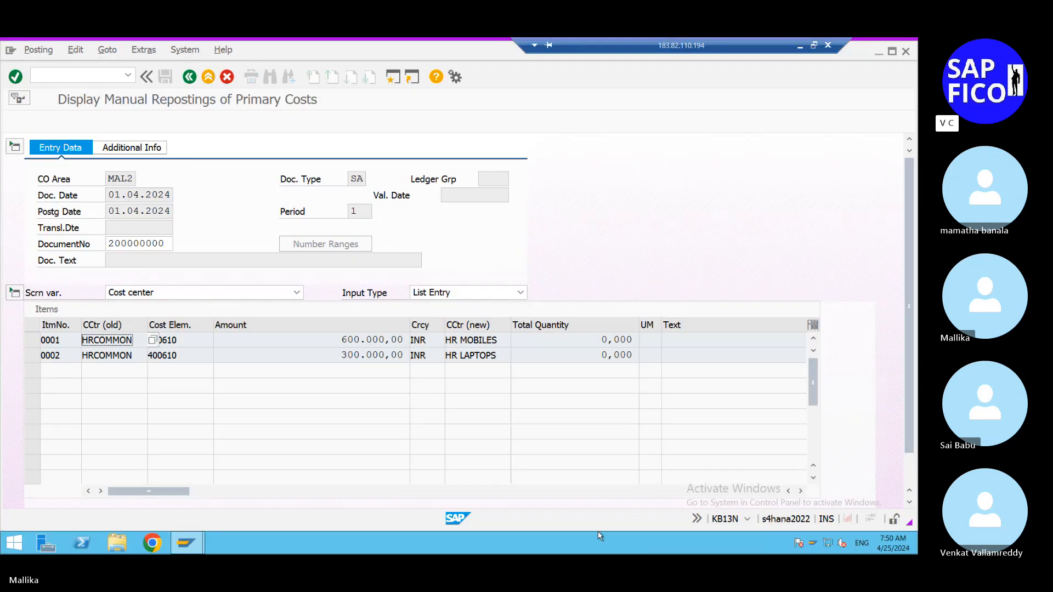
{"action": "left_click", "coordinate": [35, 74]}
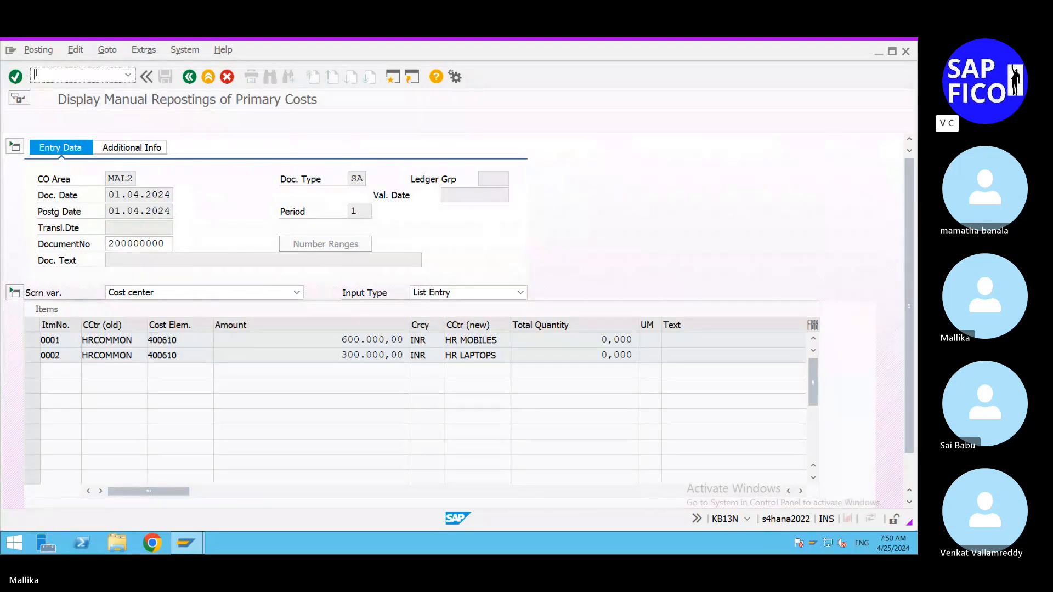
{"action": "type", "text": "/NSPRO"}
{"action": "key", "text": "Return"}
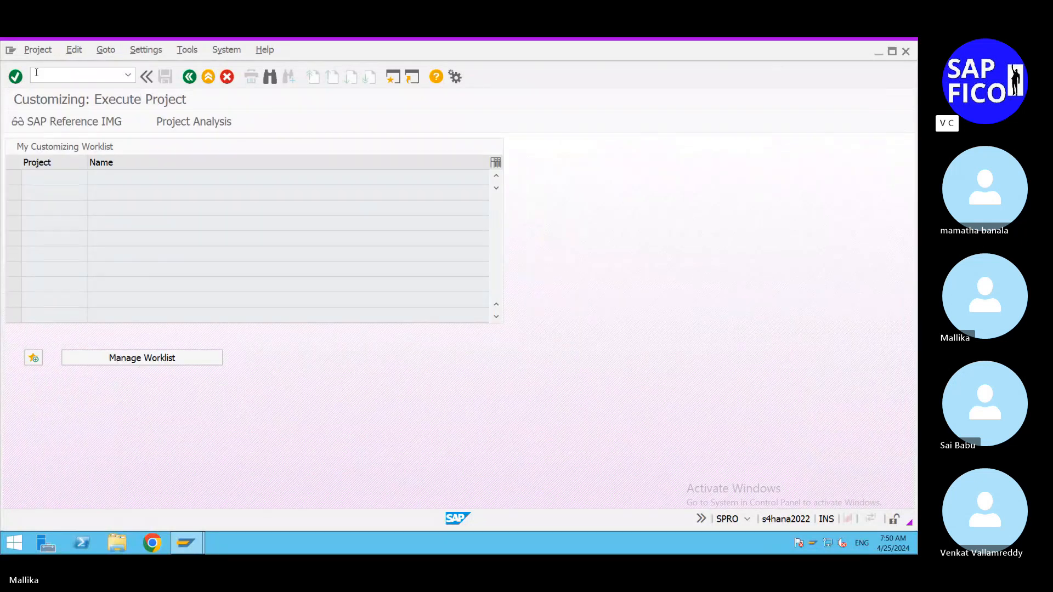
{"action": "left_click", "coordinate": [66, 123]}
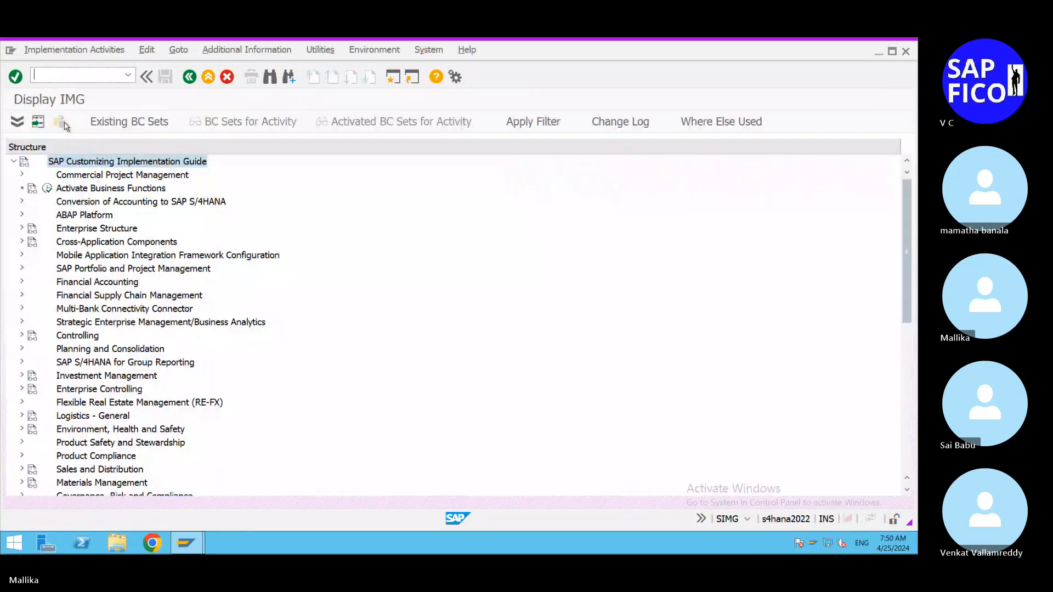
{"action": "left_click", "coordinate": [22, 336]}
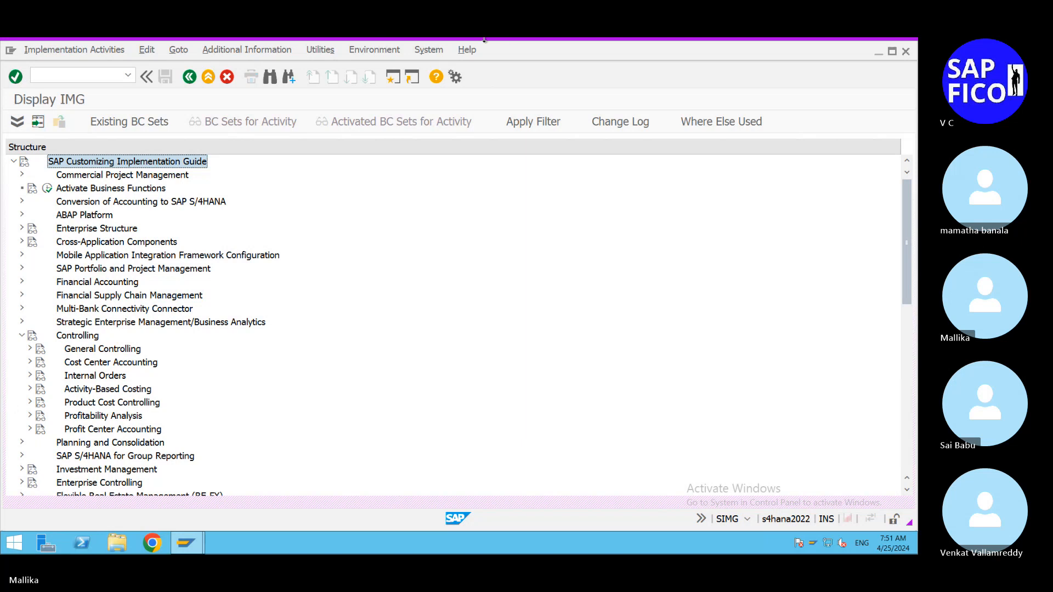
{"action": "left_click", "coordinate": [800, 46]}
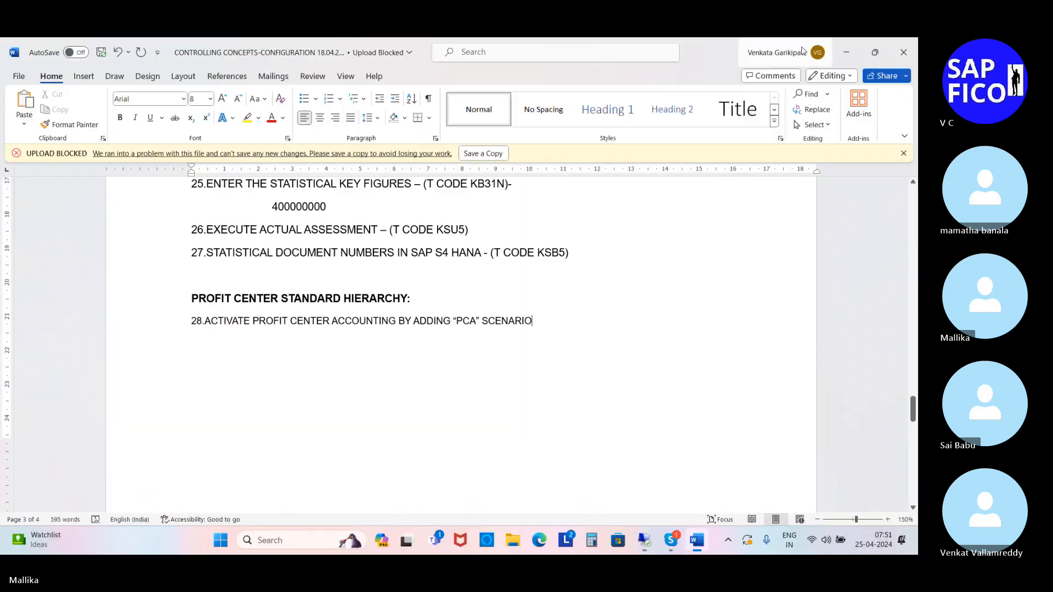
{"action": "left_click", "coordinate": [671, 541]}
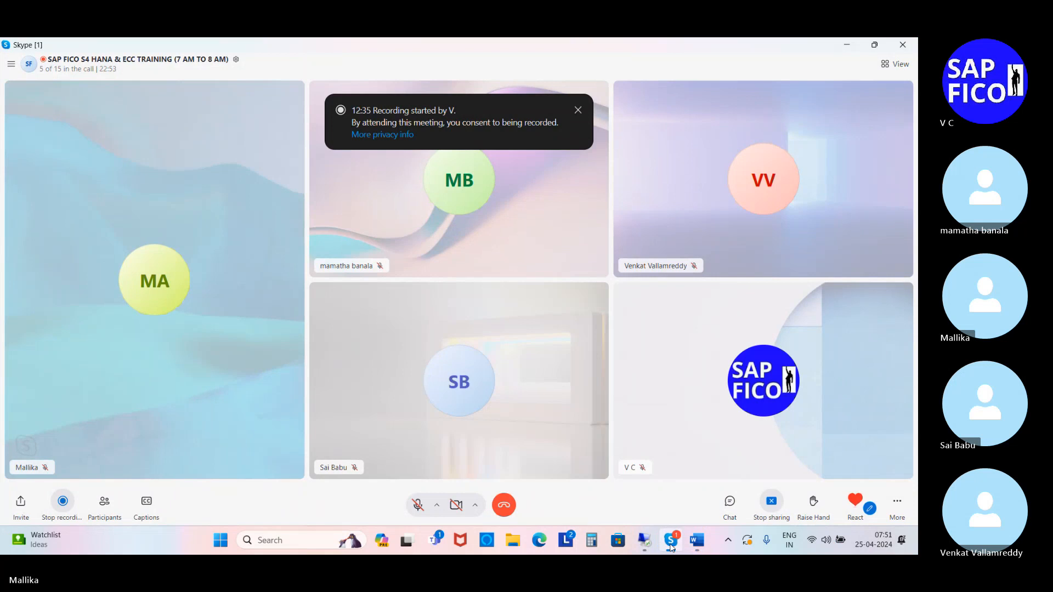
{"action": "left_click", "coordinate": [646, 545]}
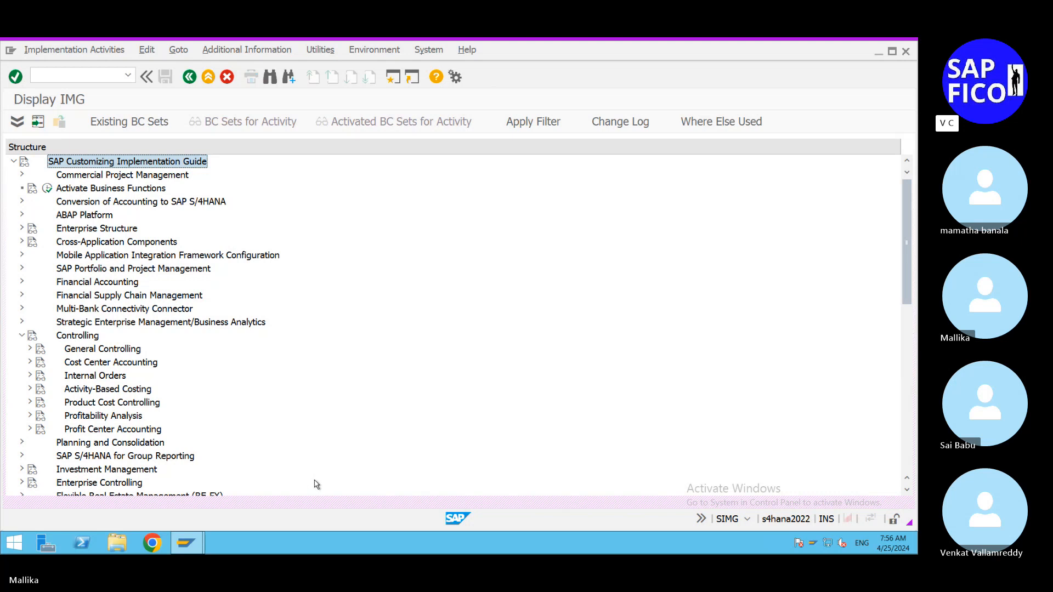
Collapse the Controlling node and expand Financial Accounting, Financial Accounting Global Settings, Ledgers and Ledger in the IMG structure
{"action": "left_click", "coordinate": [22, 335]}
{"action": "left_click", "coordinate": [22, 282]}
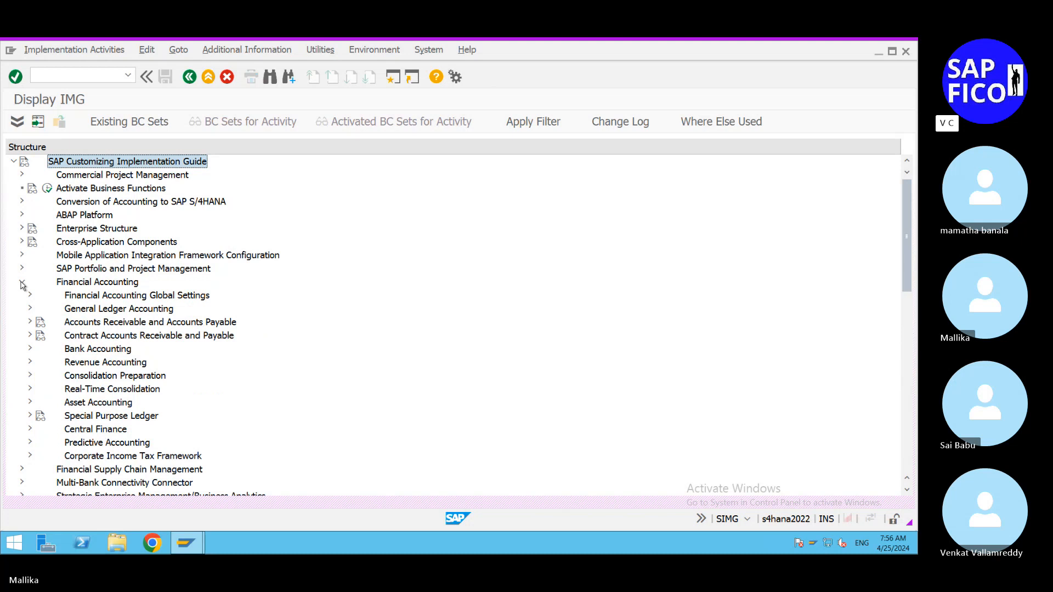
{"action": "left_click", "coordinate": [30, 295]}
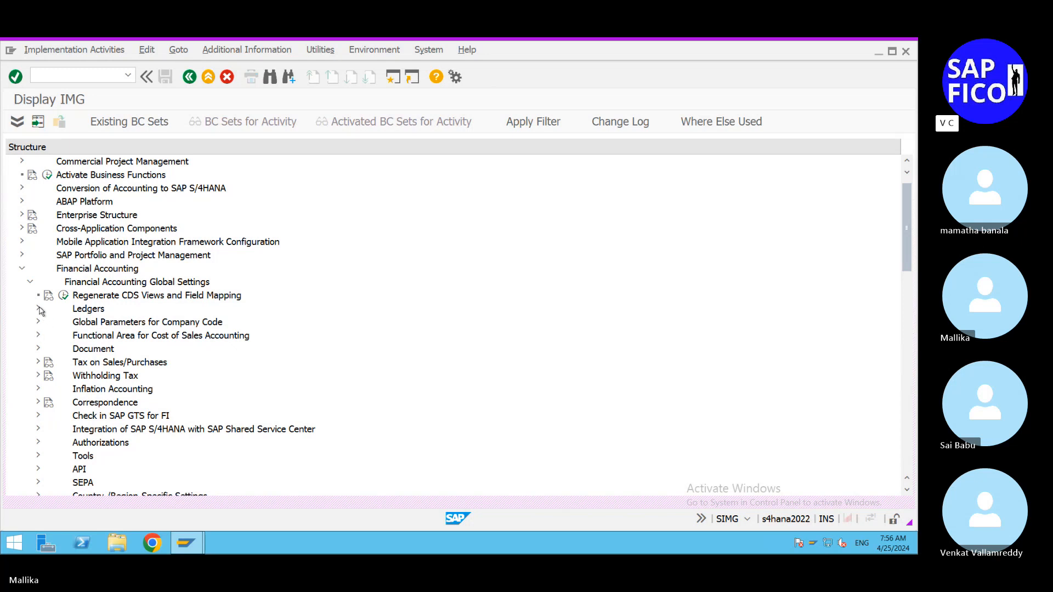
{"action": "left_click", "coordinate": [38, 309]}
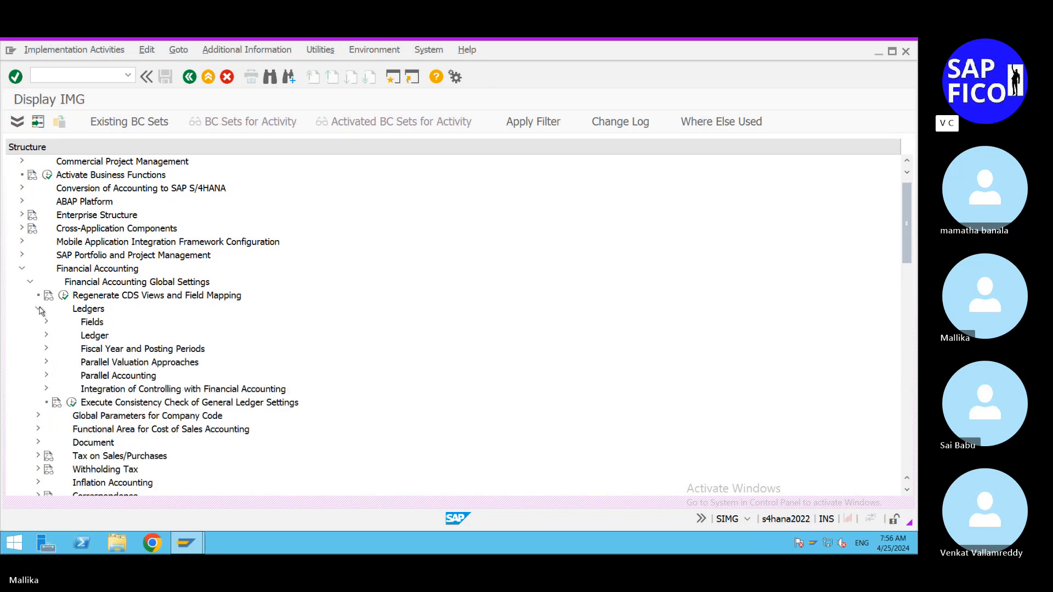
{"action": "left_click", "coordinate": [47, 336]}
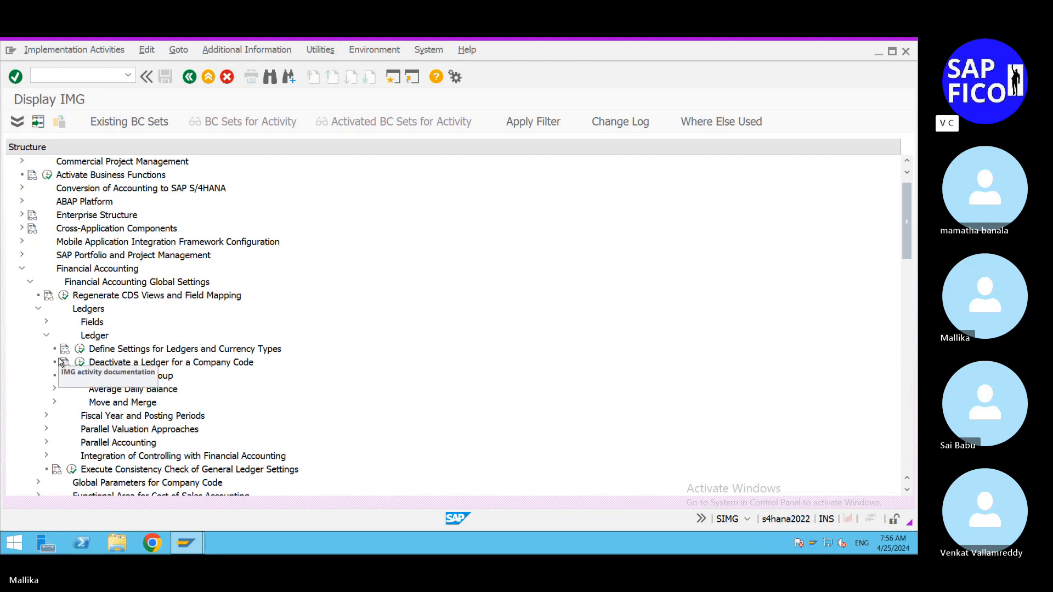
Look through the nodes under Financial Accounting Global Settings, including the contents of Document, for the profit center scenario activity
{"action": "scroll", "coordinate": [59, 362], "scroll_direction": "down", "scroll_amount": 3}
{"action": "scroll", "coordinate": [59, 362], "scroll_direction": "down", "scroll_amount": 3}
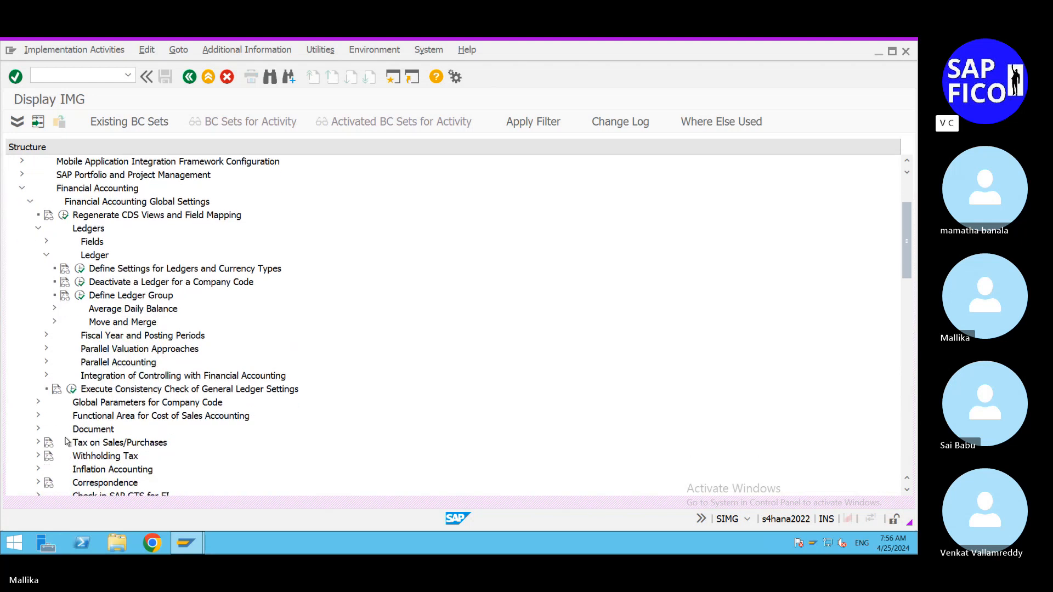
{"action": "left_click", "coordinate": [38, 430]}
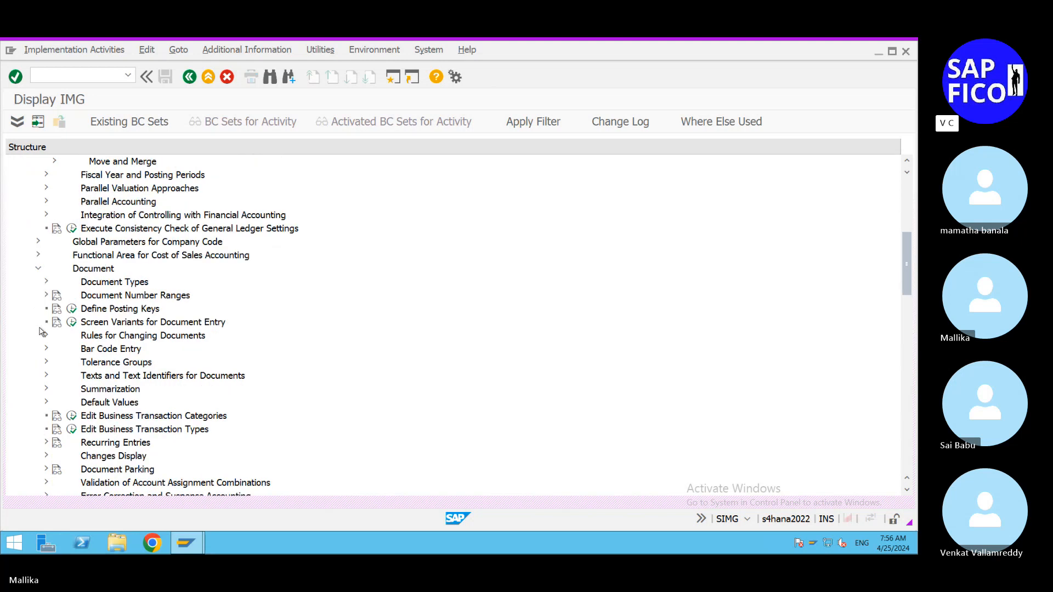
{"action": "left_click", "coordinate": [37, 268]}
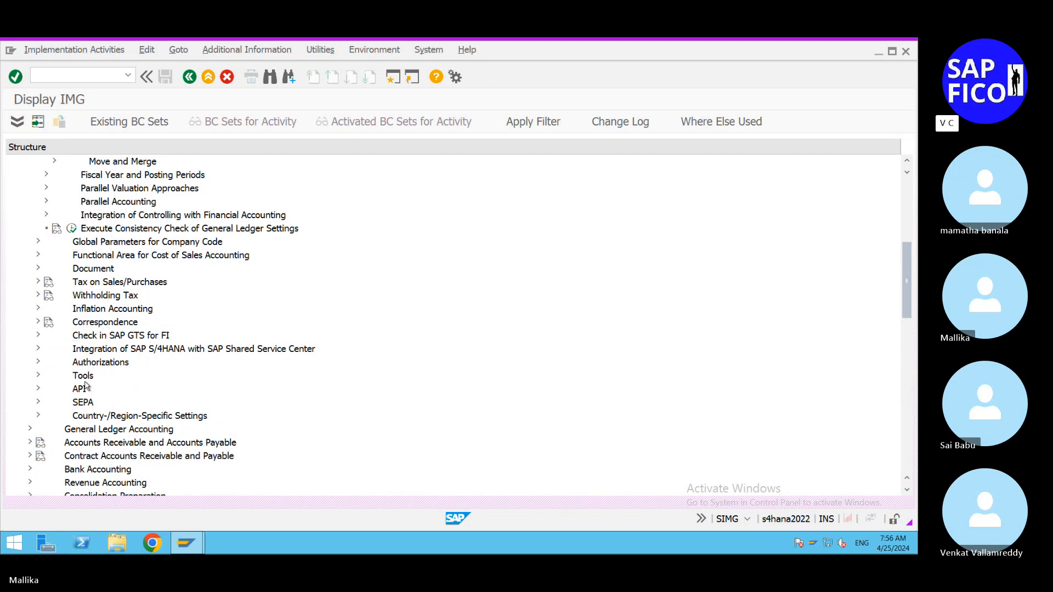
{"action": "scroll", "coordinate": [86, 386], "scroll_direction": "up", "scroll_amount": 6}
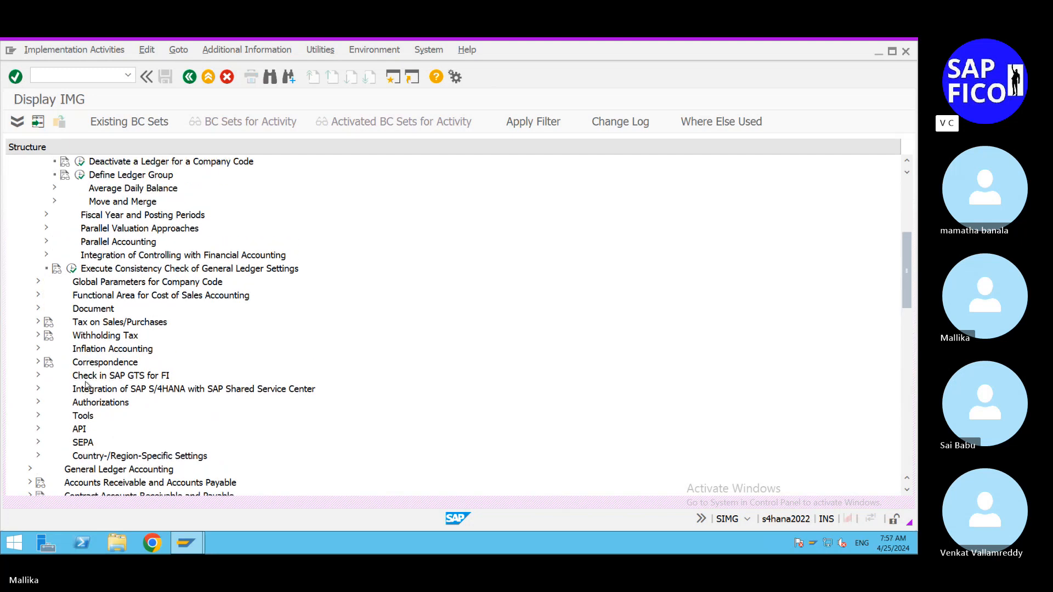
{"action": "scroll", "coordinate": [85, 385], "scroll_direction": "up", "scroll_amount": 1}
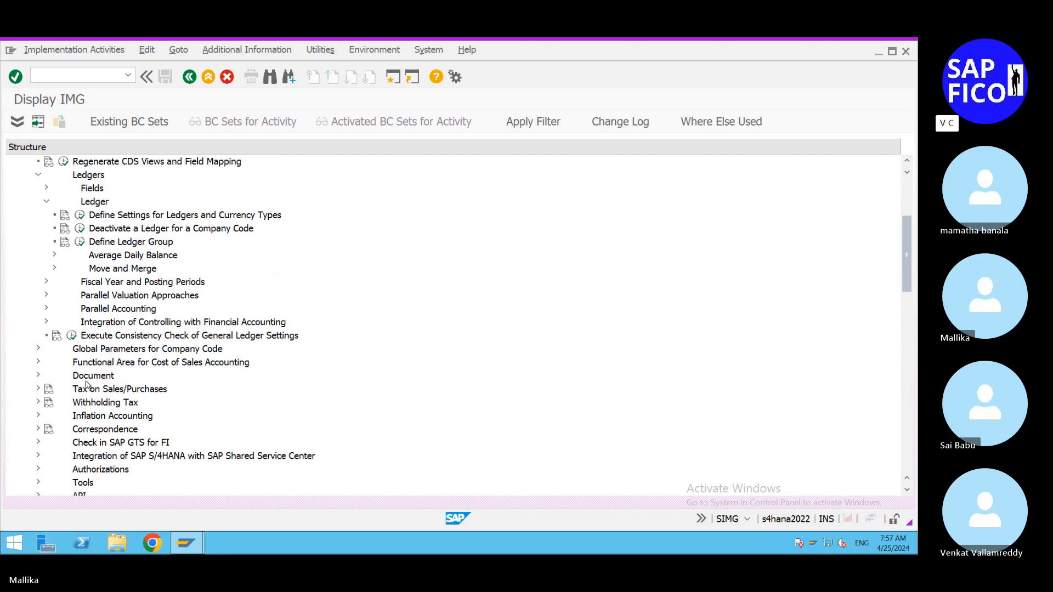
{"action": "scroll", "coordinate": [84, 368], "scroll_direction": "up", "scroll_amount": 1}
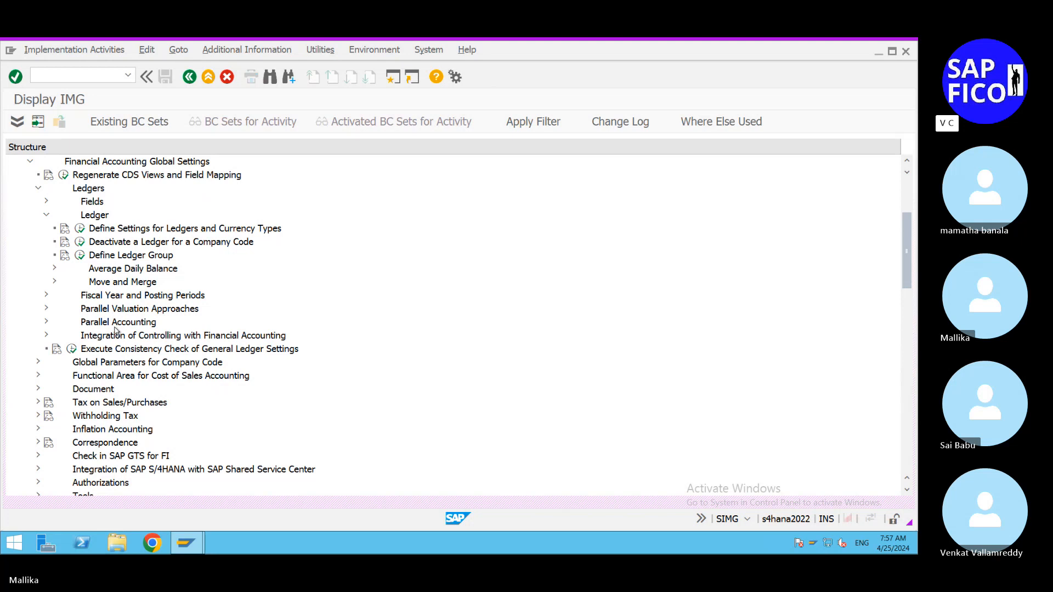
{"action": "scroll", "coordinate": [116, 331], "scroll_direction": "down", "scroll_amount": 1}
{"action": "scroll", "coordinate": [115, 331], "scroll_direction": "down", "scroll_amount": 5}
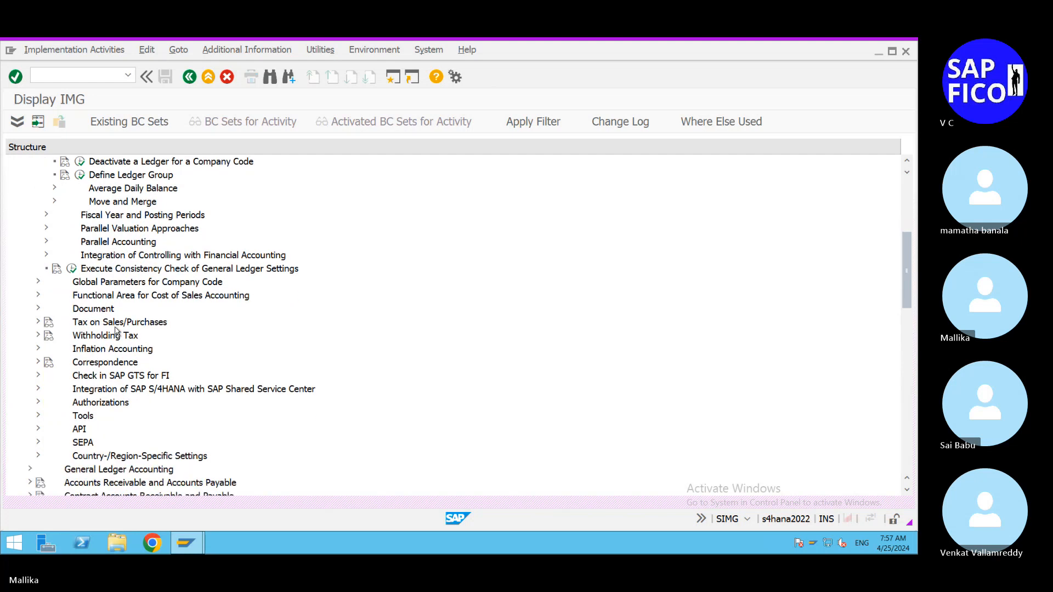
{"action": "scroll", "coordinate": [115, 330], "scroll_direction": "down", "scroll_amount": 3}
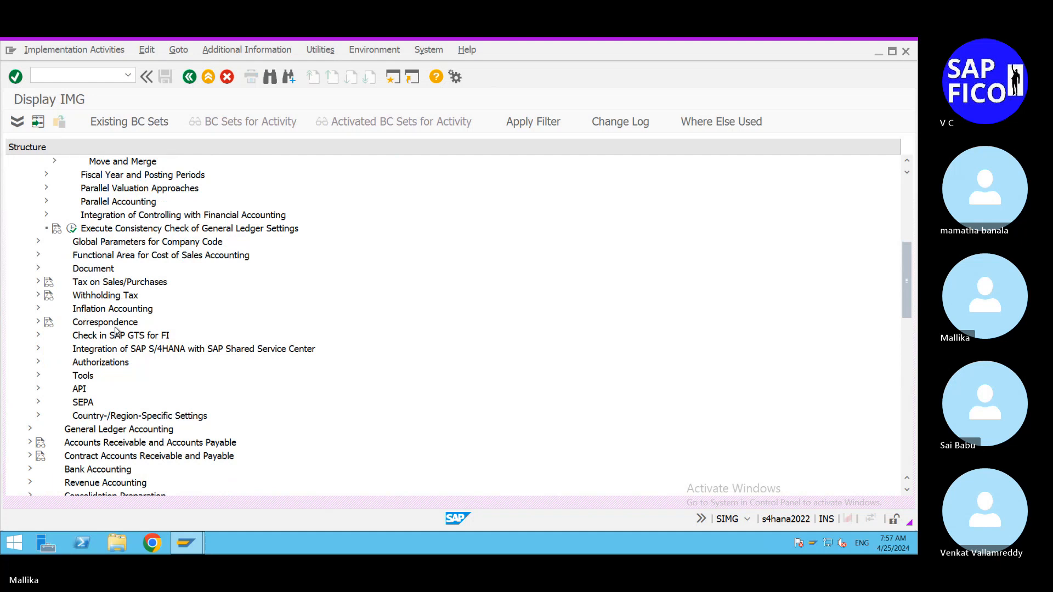
{"action": "scroll", "coordinate": [117, 330], "scroll_direction": "up", "scroll_amount": 1}
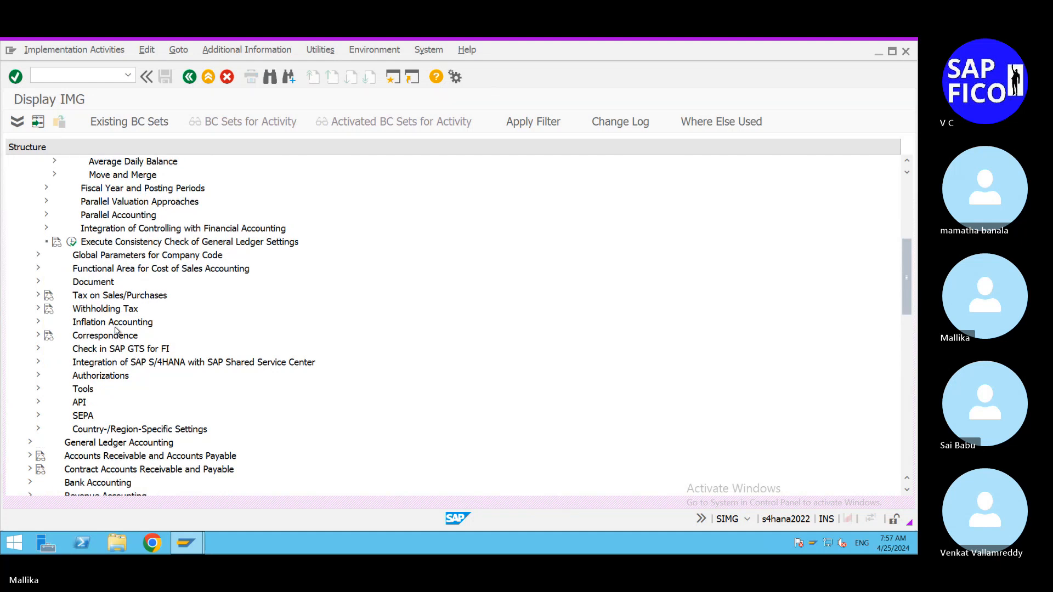
{"action": "scroll", "coordinate": [163, 323], "scroll_direction": "up", "scroll_amount": 4}
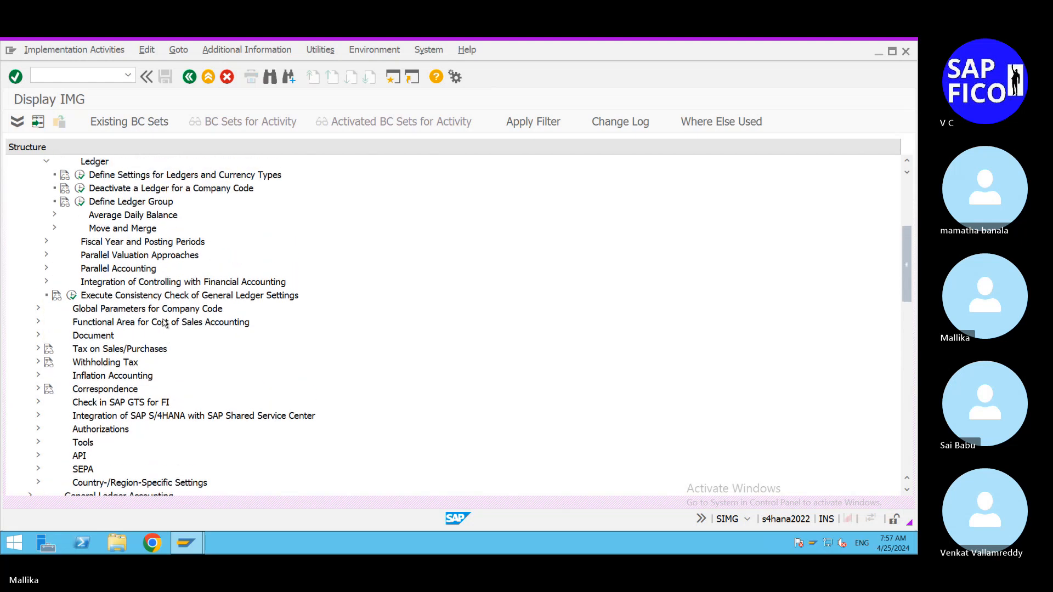
{"action": "scroll", "coordinate": [165, 324], "scroll_direction": "up", "scroll_amount": 5}
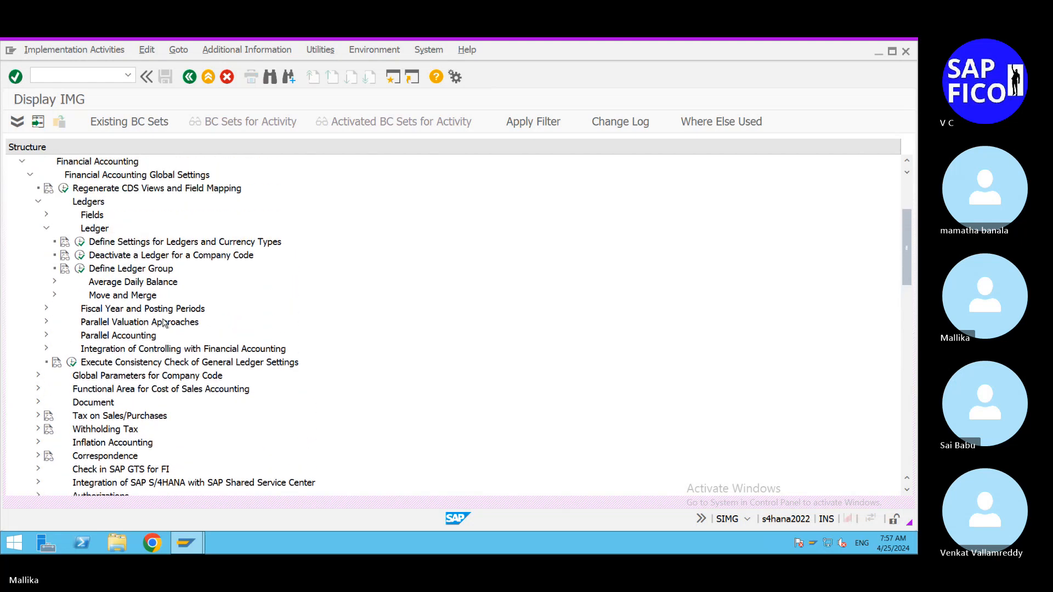
{"action": "scroll", "coordinate": [164, 323], "scroll_direction": "up", "scroll_amount": 2}
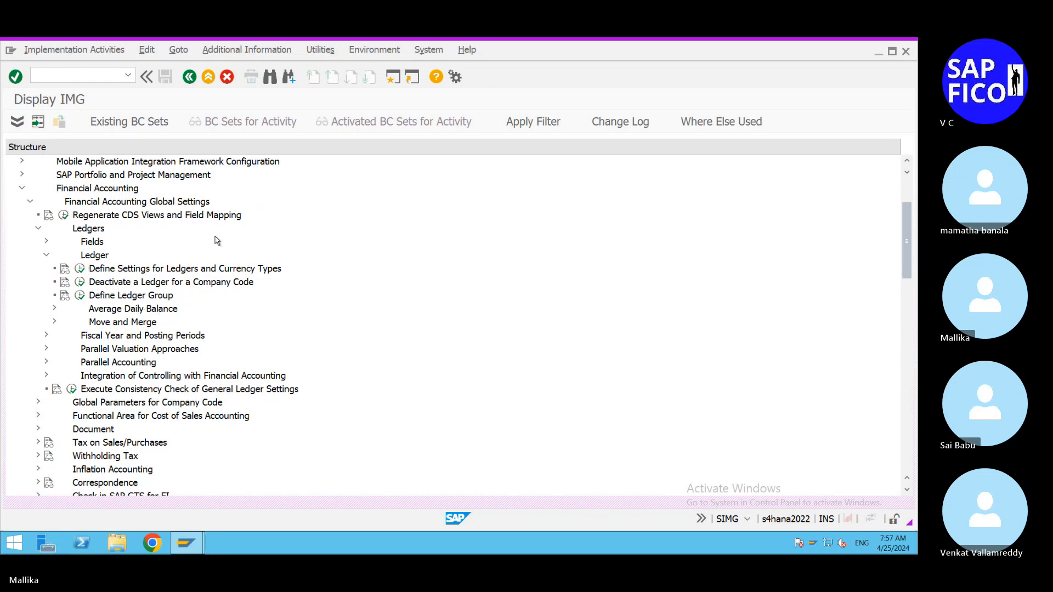
Collapse Financial Accounting Global Settings and expand General Ledger Accounting, Master Data and Profit Center to show the profit center activities
{"action": "left_click", "coordinate": [29, 203]}
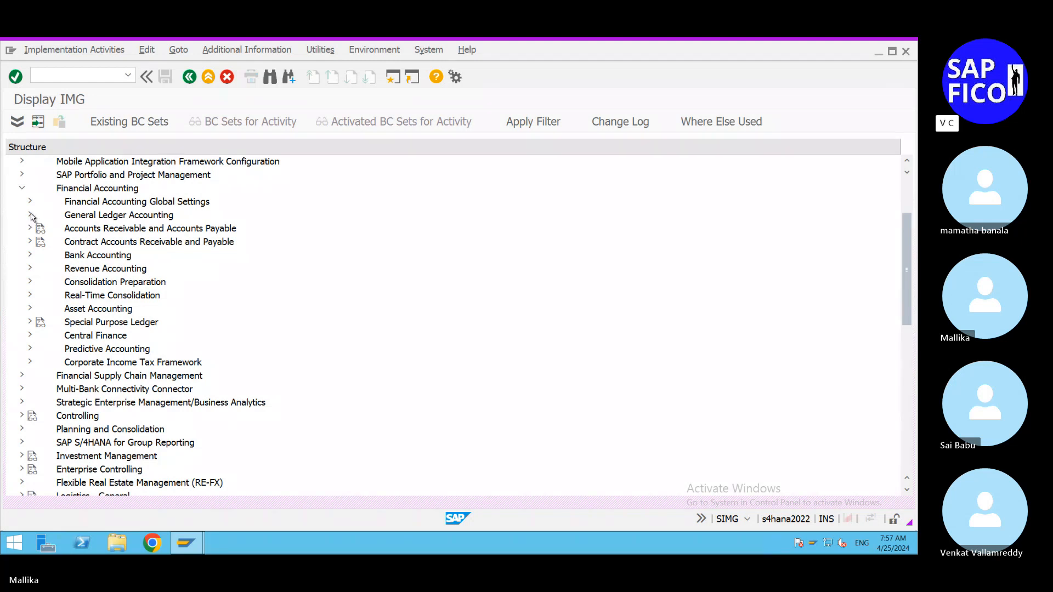
{"action": "left_click", "coordinate": [30, 215]}
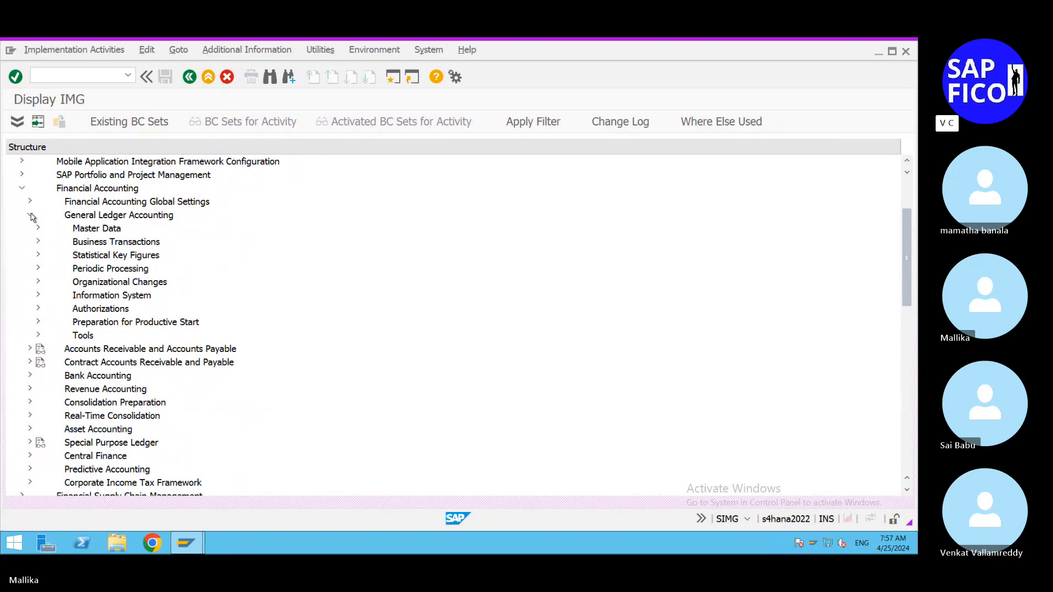
{"action": "left_click", "coordinate": [31, 216]}
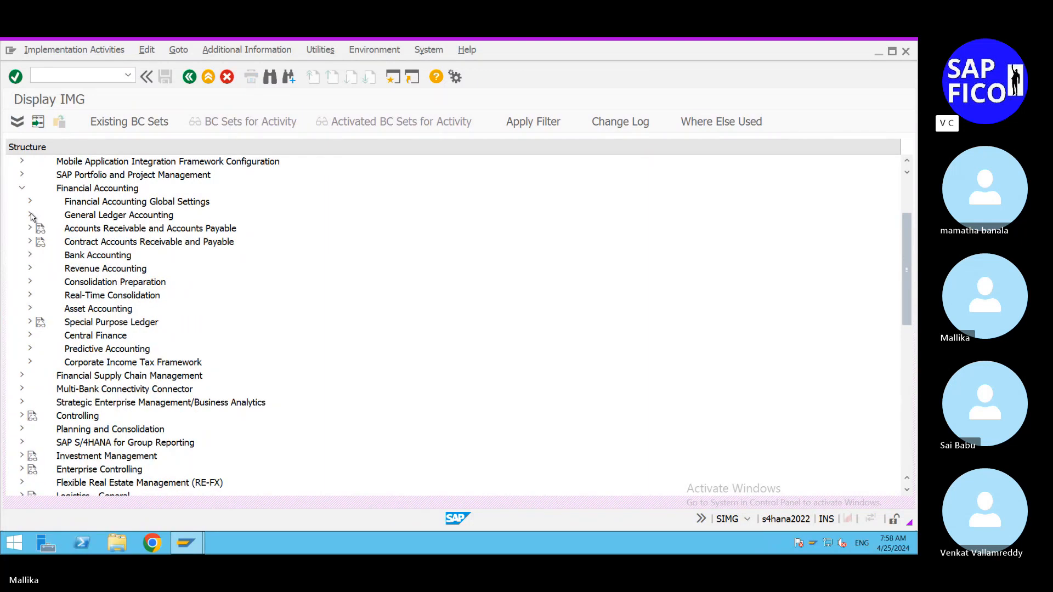
{"action": "left_click", "coordinate": [31, 215]}
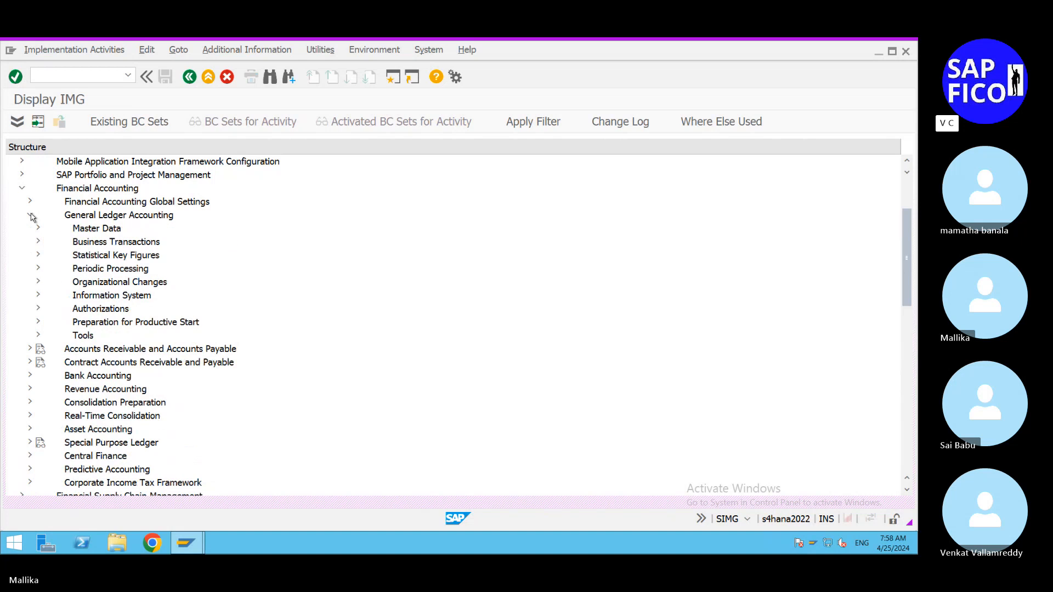
{"action": "left_click", "coordinate": [39, 242]}
{"action": "left_click", "coordinate": [38, 242]}
{"action": "left_click", "coordinate": [39, 229]}
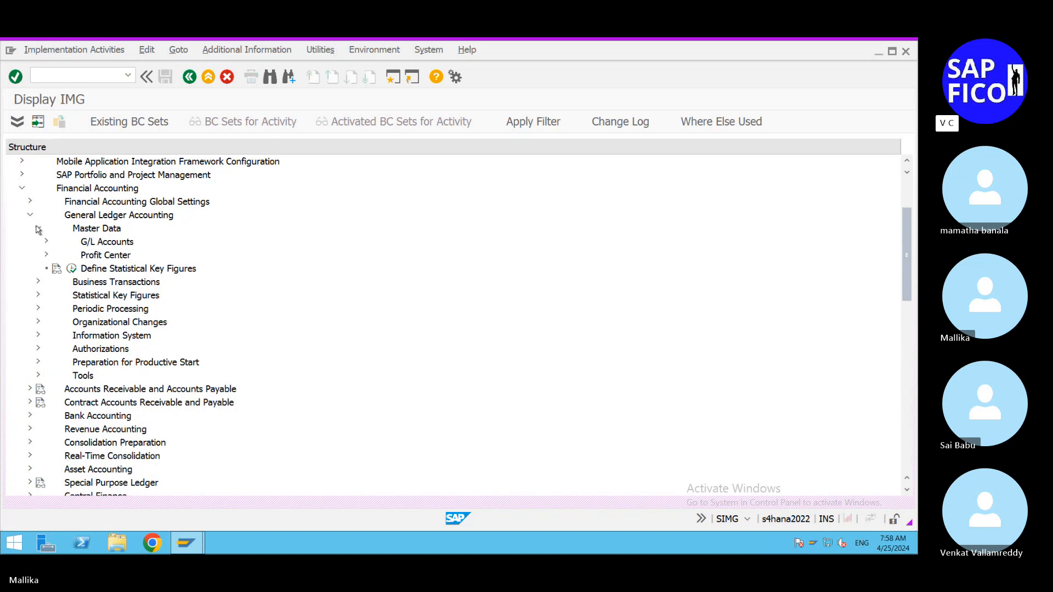
{"action": "left_click", "coordinate": [47, 255]}
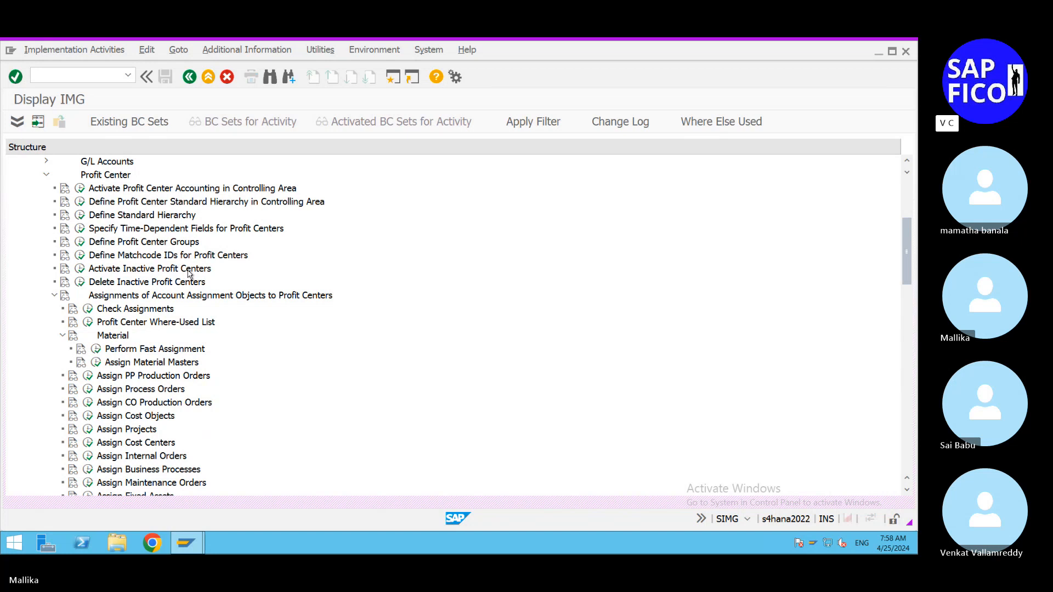
{"action": "scroll", "coordinate": [188, 274], "scroll_direction": "up", "scroll_amount": 1}
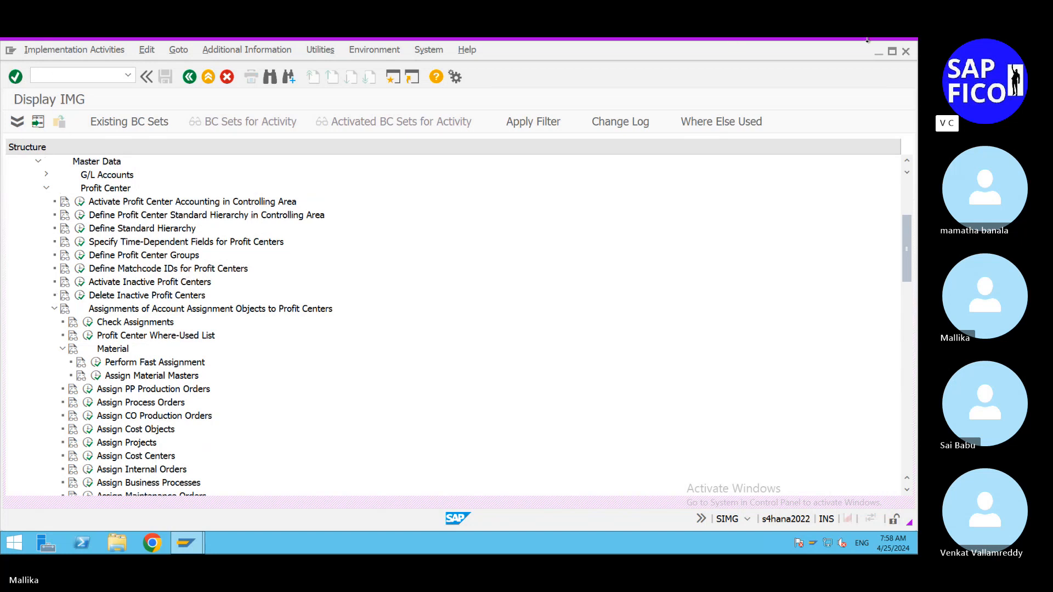
Switch to the Word controlling notes and start a new line below item 28 with 29.DEACTIVATE PROFIT CENTER CLA
{"action": "left_click", "coordinate": [801, 46]}
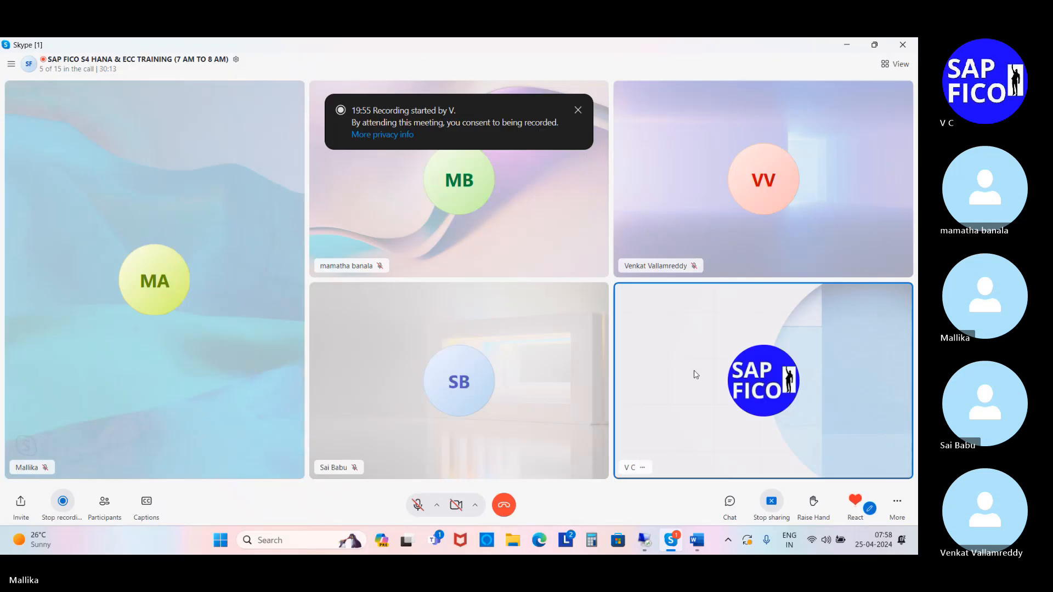
{"action": "left_click", "coordinate": [696, 540]}
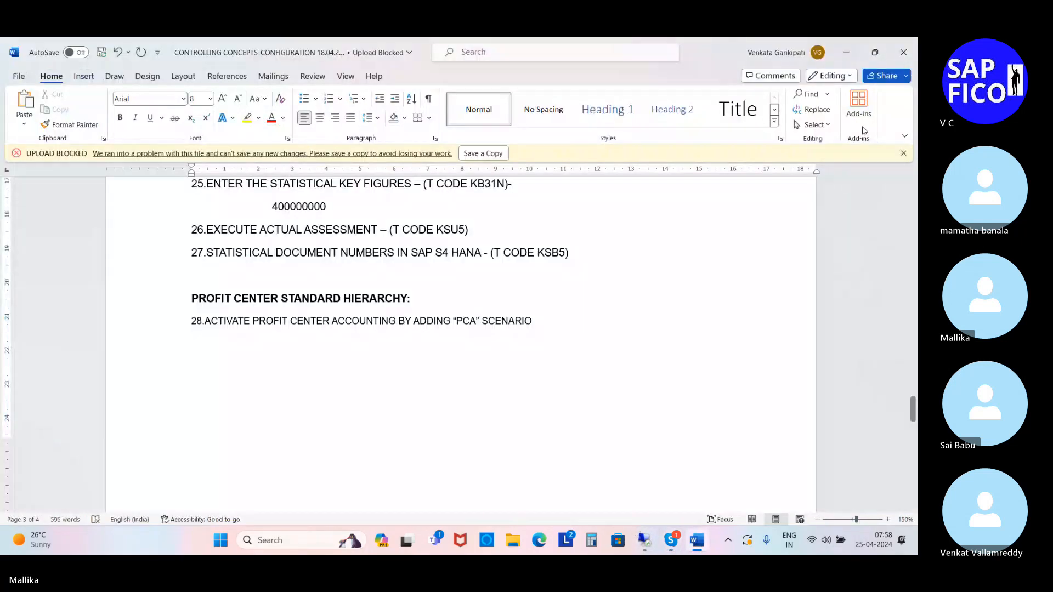
{"action": "left_click", "coordinate": [538, 324]}
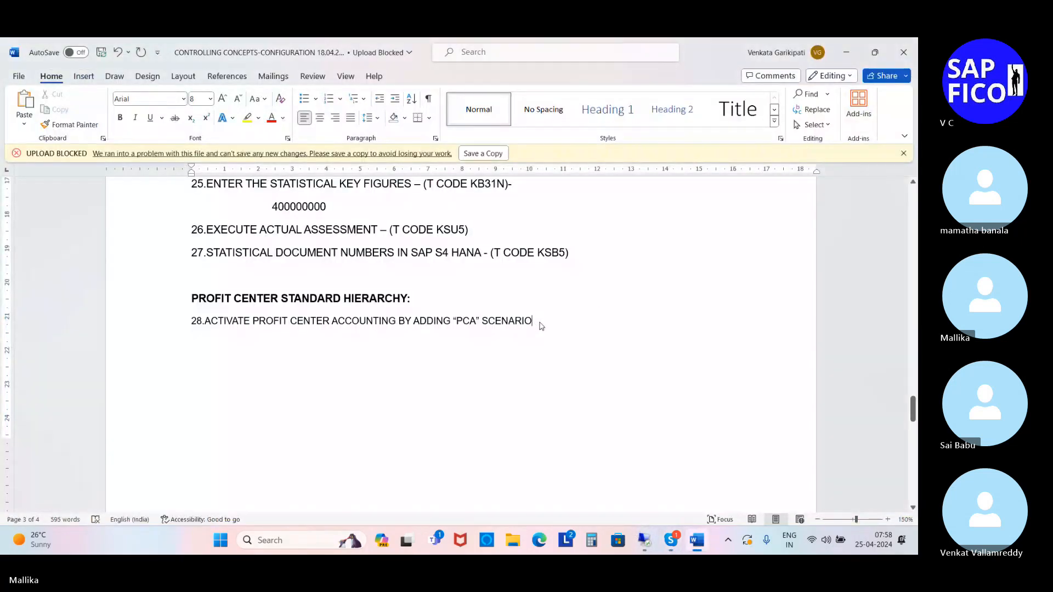
{"action": "key", "text": "Return"}
{"action": "type", "text": "29"}
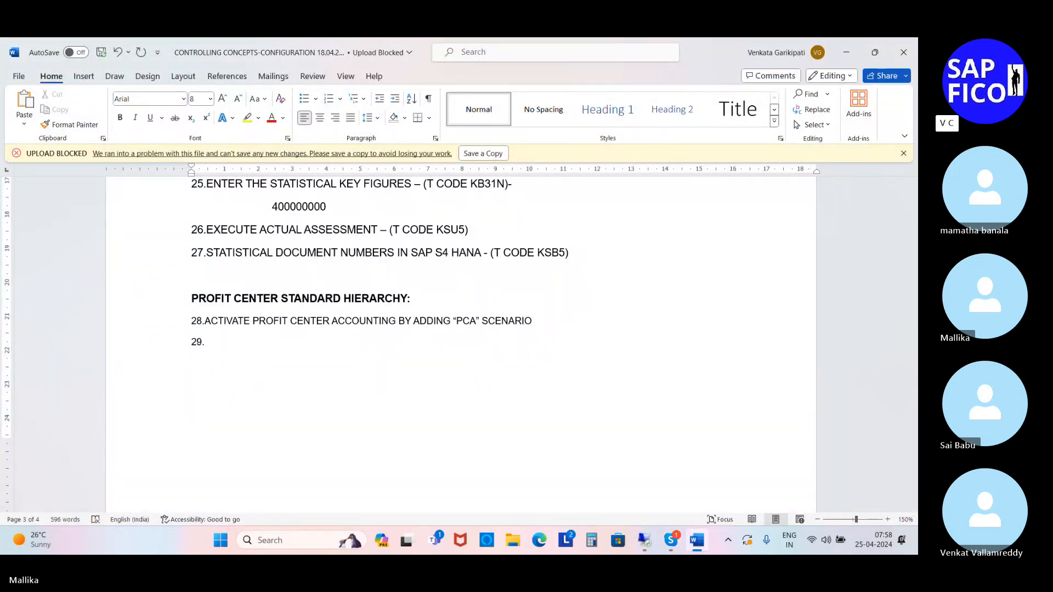
{"action": "type", "text": ".DE"}
{"action": "type", "text": "ACTIVATE PROFIT CENTE"}
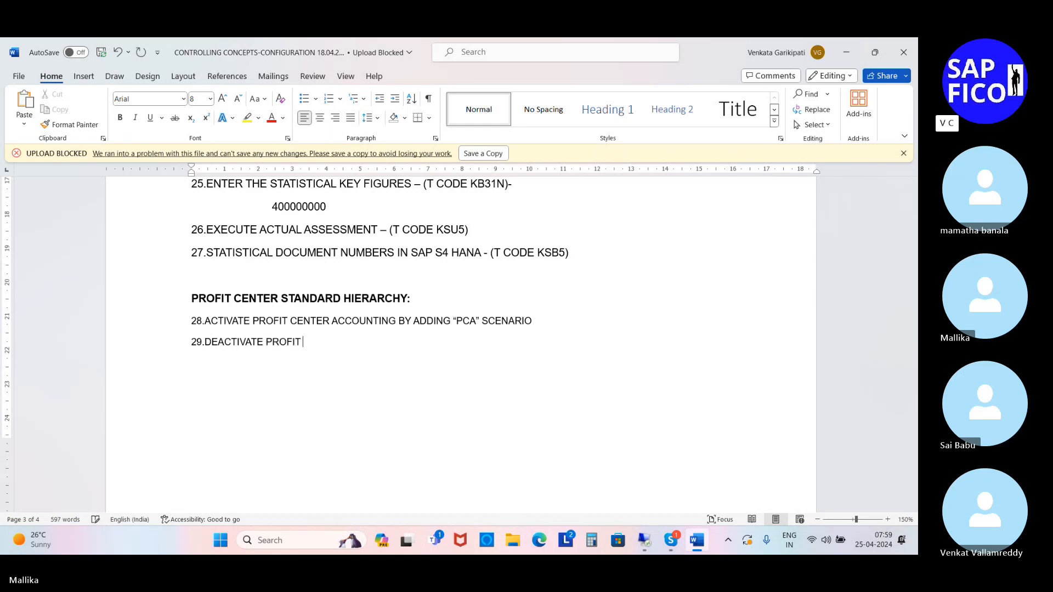
{"action": "type", "text": "R CLA"}
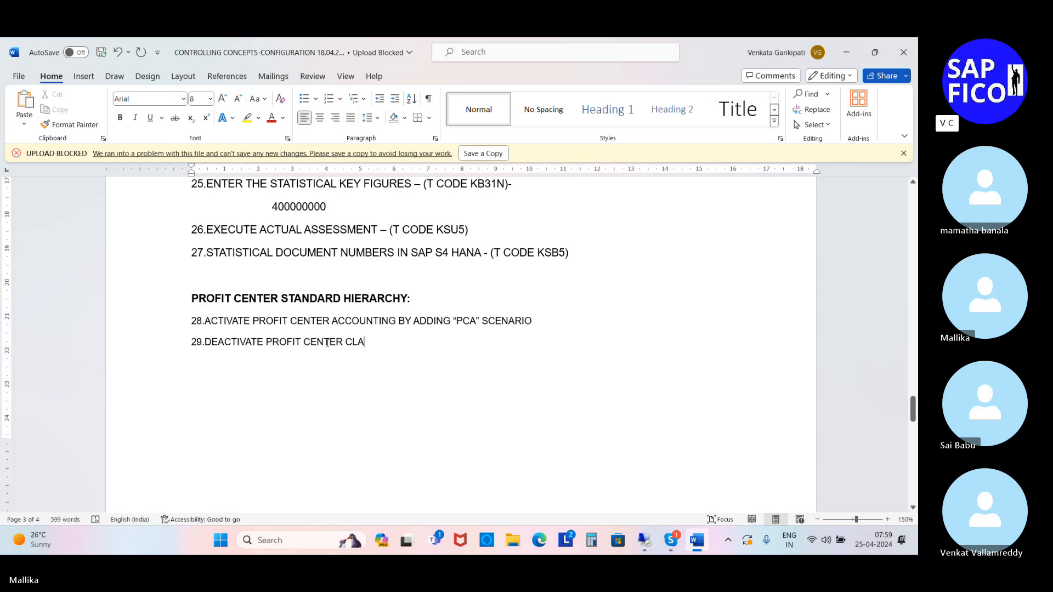
Replace CLA at the end of item 29 with ACCOUNTING IN CLASSIC G/L – (T CODE OKKP)
{"action": "left_click_drag", "start_coordinate": [340, 343], "coordinate": [416, 350]}
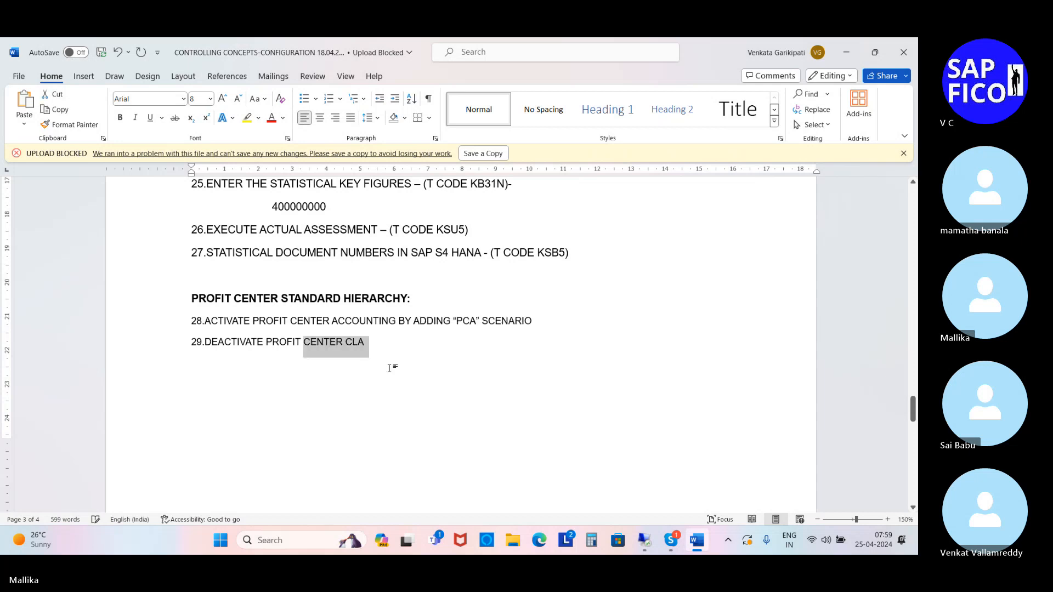
{"action": "left_click", "coordinate": [368, 344]}
{"action": "key", "text": "BackSpace"}
{"action": "key", "text": "BackSpace"}
{"action": "key", "text": "BackSpace"}
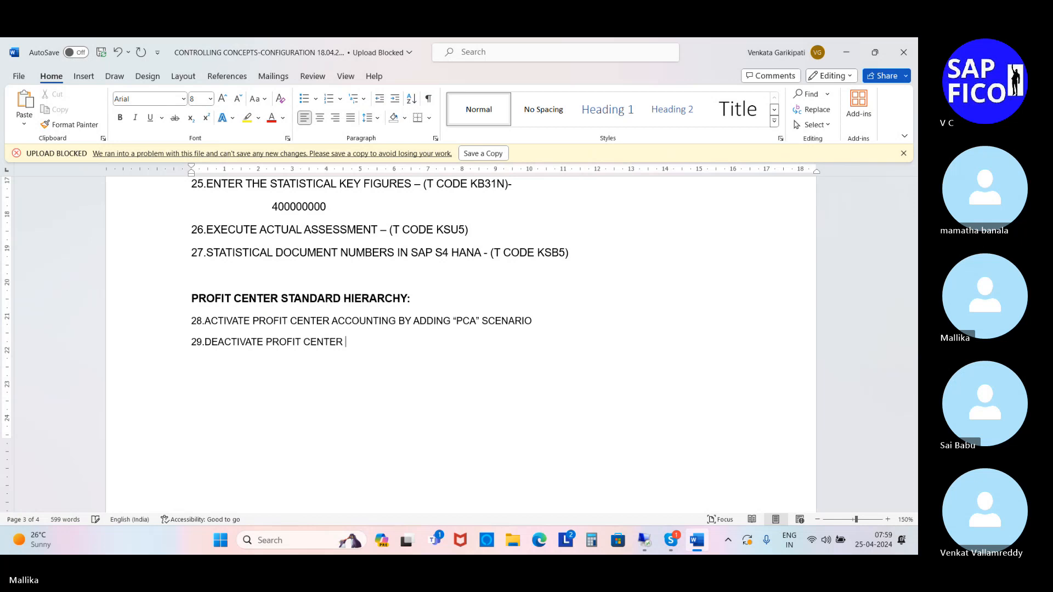
{"action": "type", "text": "ACCOUNT"}
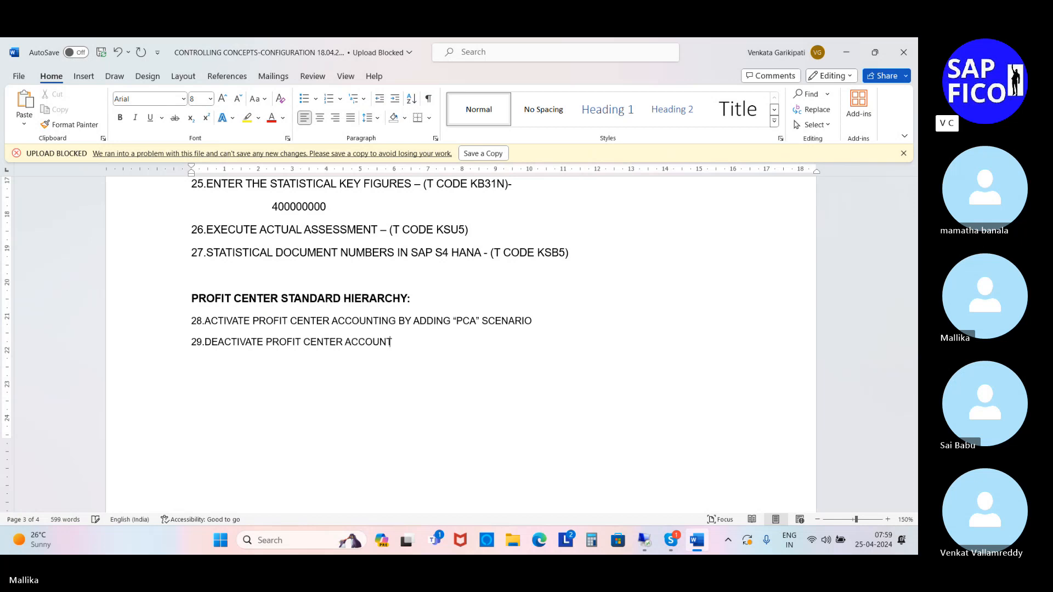
{"action": "type", "text": "ING IN CLAS"}
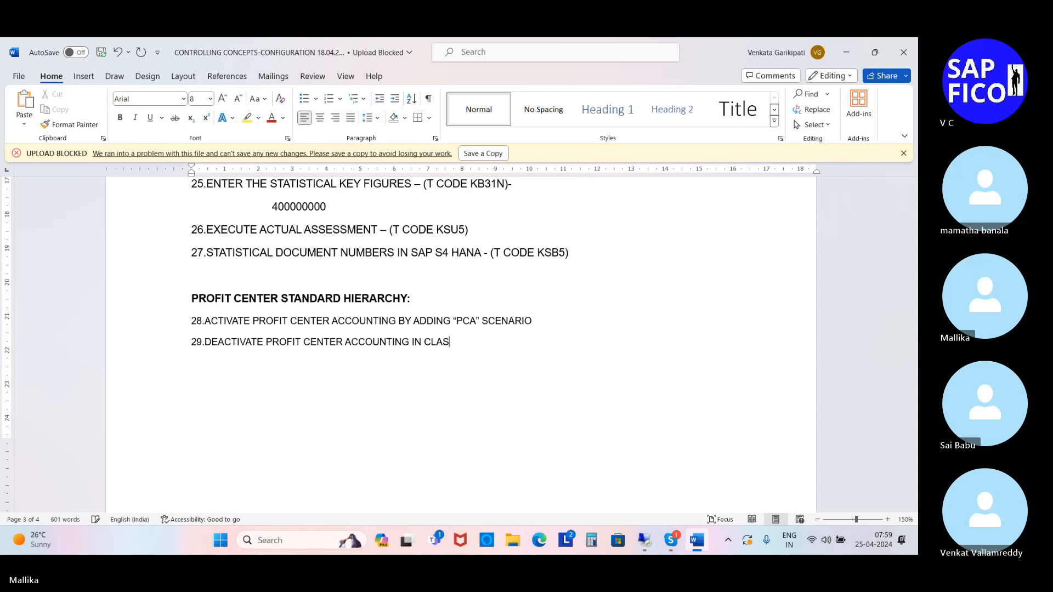
{"action": "type", "text": "SIC G/"}
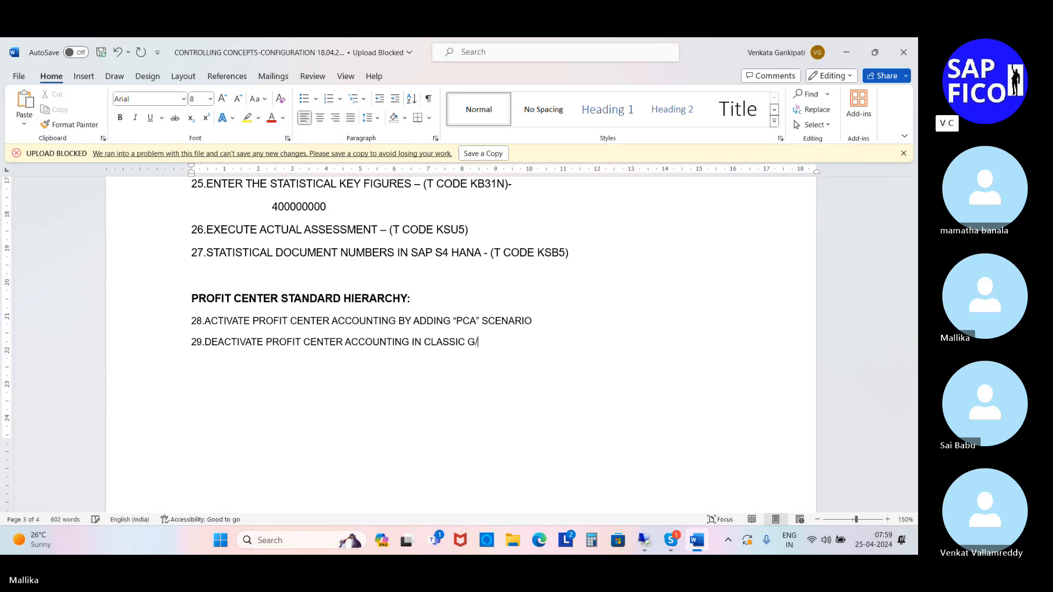
{"action": "type", "text": "L - (T"}
{"action": "key", "text": "BackSpace"}
{"action": "type", "text": "T CODE OKKP)"}
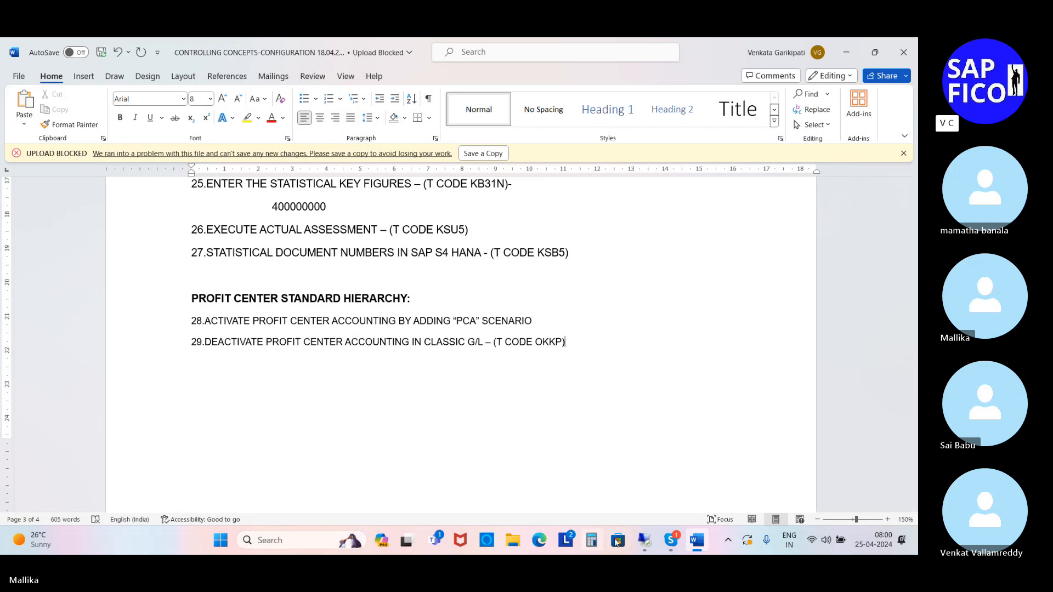
Switch to the SAP session and open transaction OKKP, displaying the locked controlling area data in read-only mode
{"action": "left_click", "coordinate": [644, 541]}
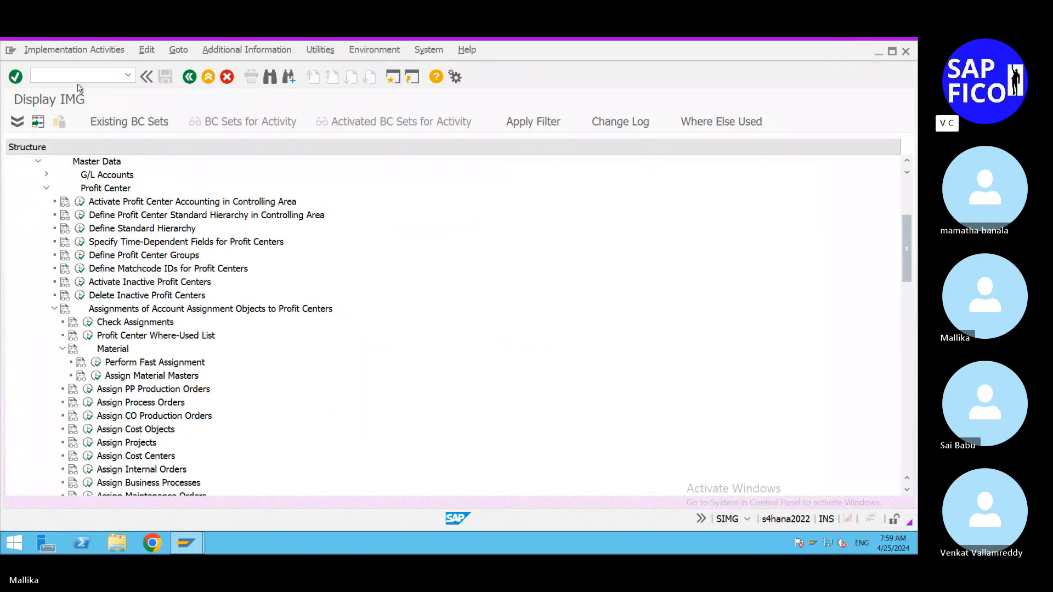
{"action": "type", "text": "/NOKKP"}
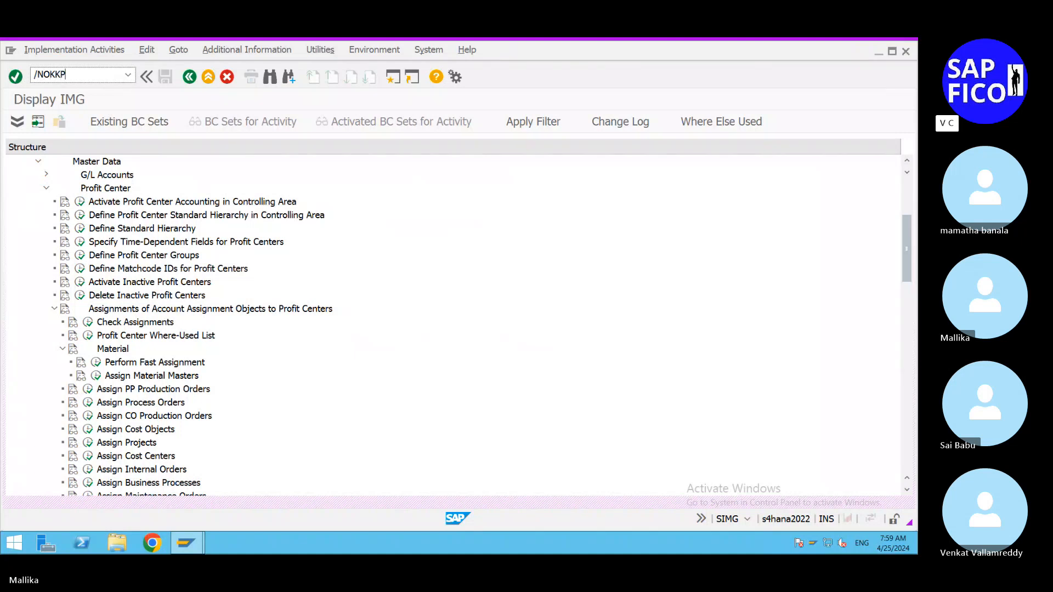
{"action": "key", "text": "Return"}
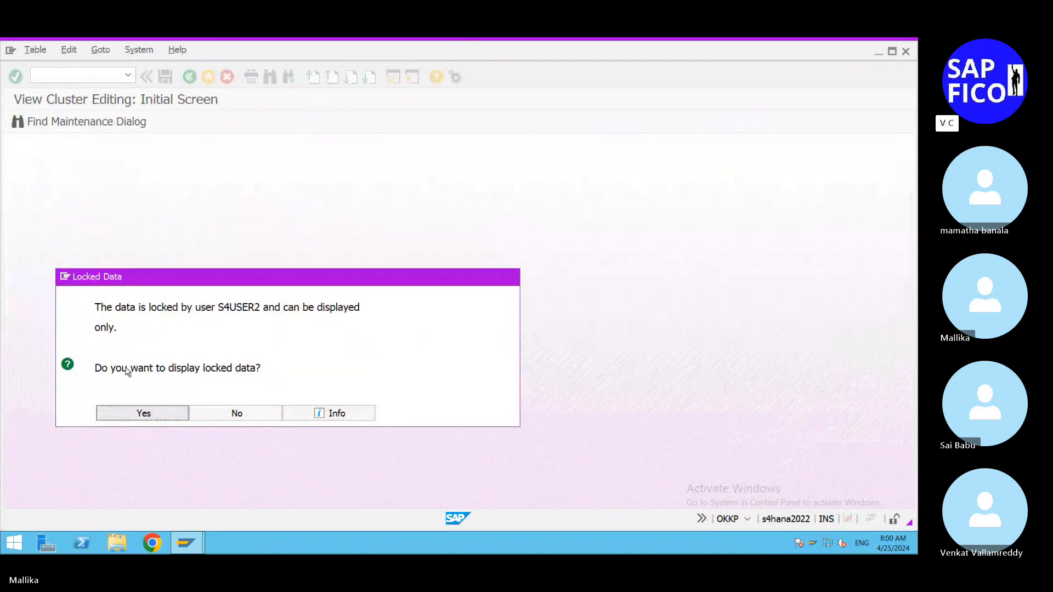
{"action": "left_click", "coordinate": [146, 415]}
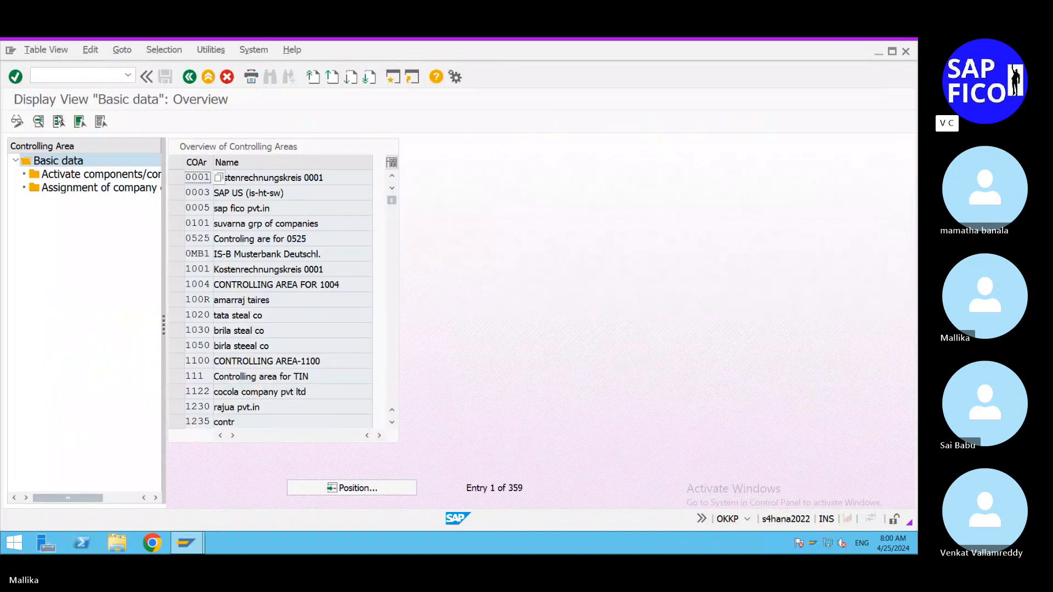
Open transaction SM12 and search the lock entries of client 400 with no user name restriction
{"action": "type", "text": "/N"}
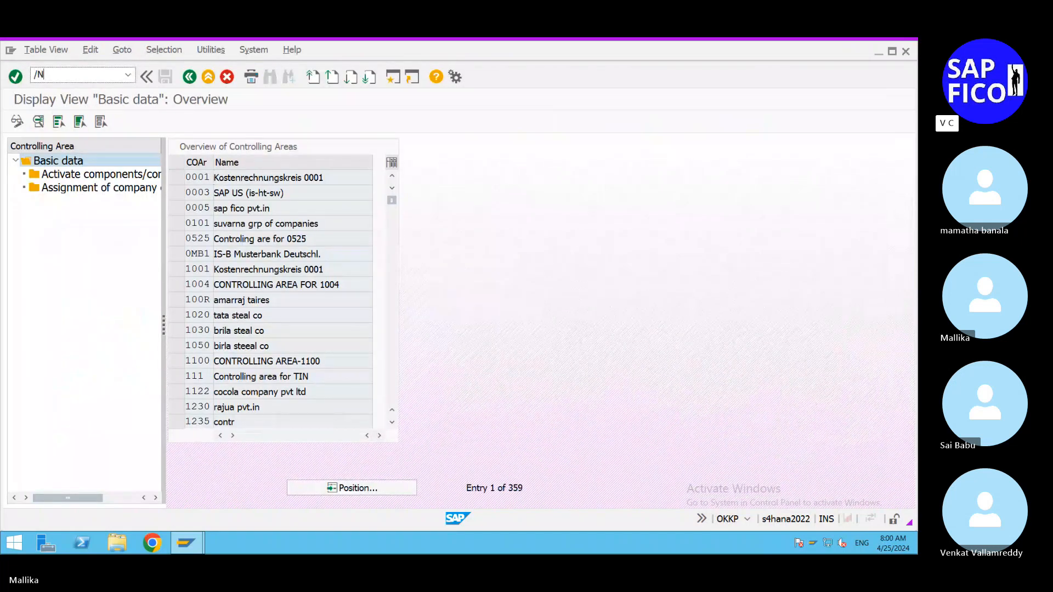
{"action": "type", "text": "SM12"}
{"action": "key", "text": "Return"}
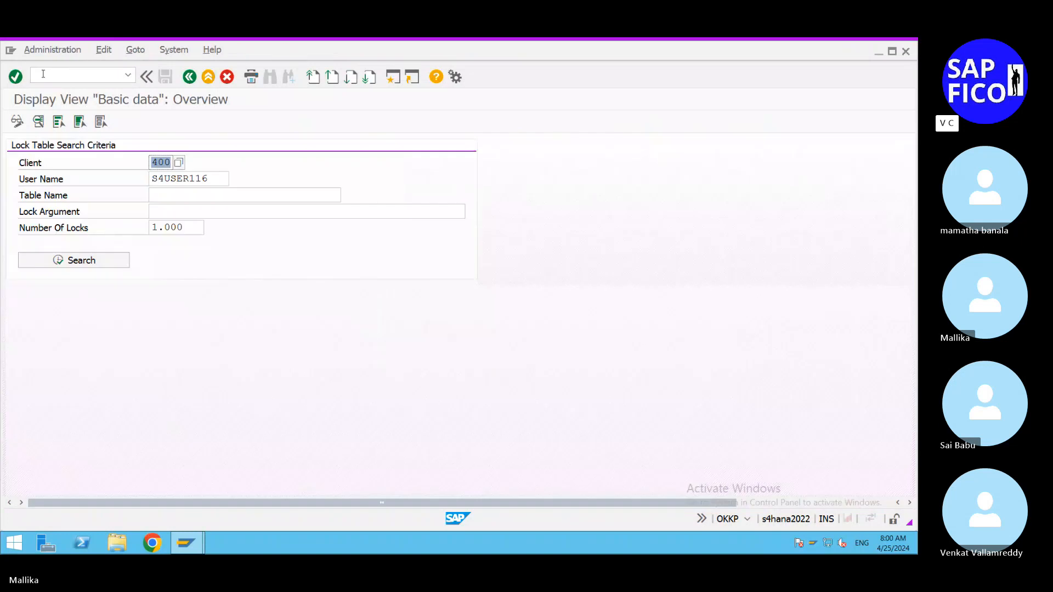
{"action": "double_click", "coordinate": [218, 177]}
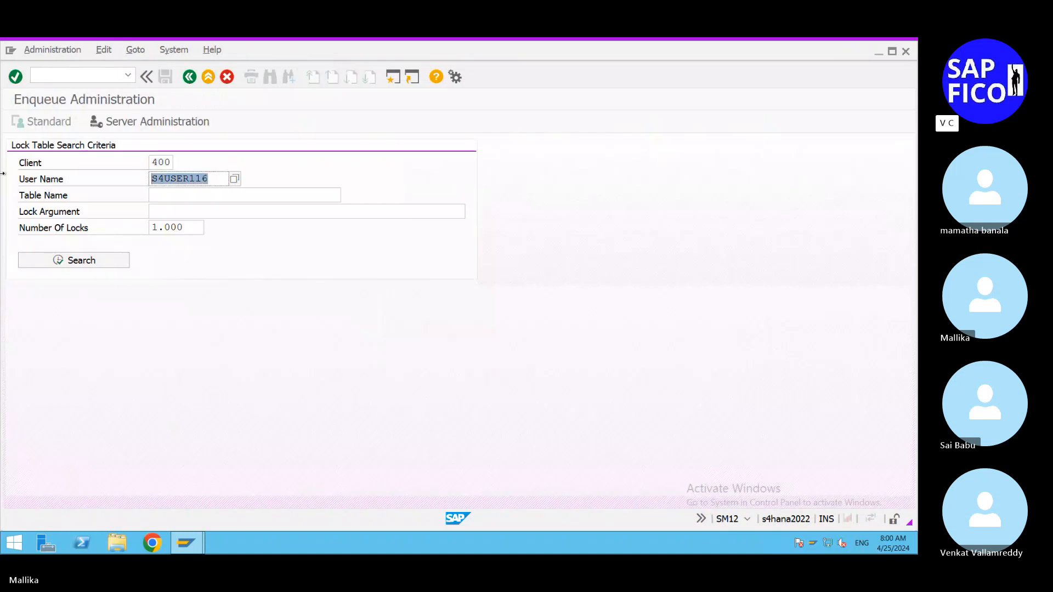
{"action": "key", "text": "BackSpace"}
{"action": "left_click", "coordinate": [75, 265]}
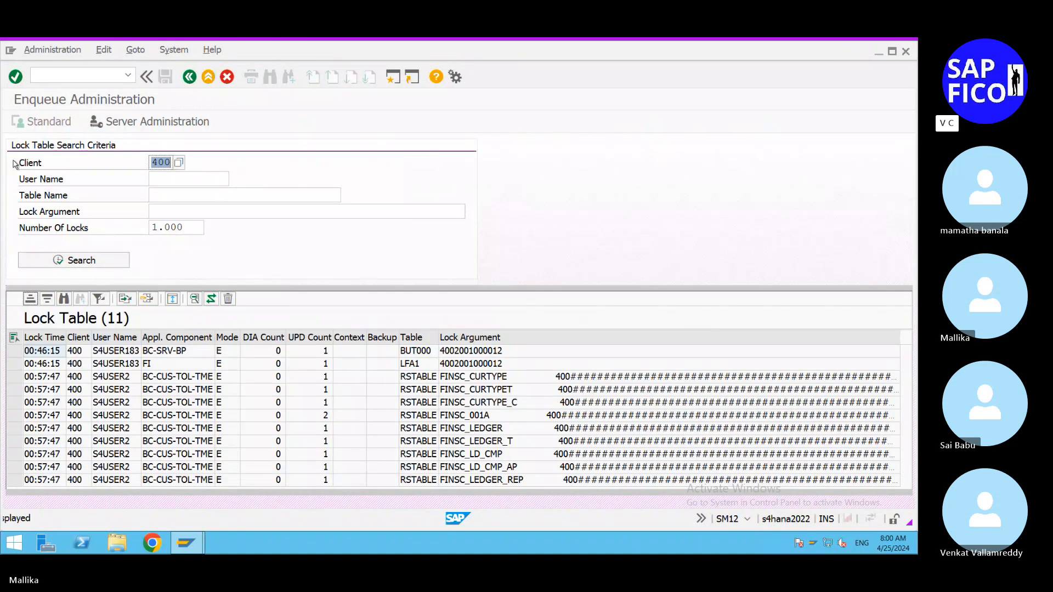
Select all entries in the lock table and delete them
{"action": "left_click", "coordinate": [14, 337]}
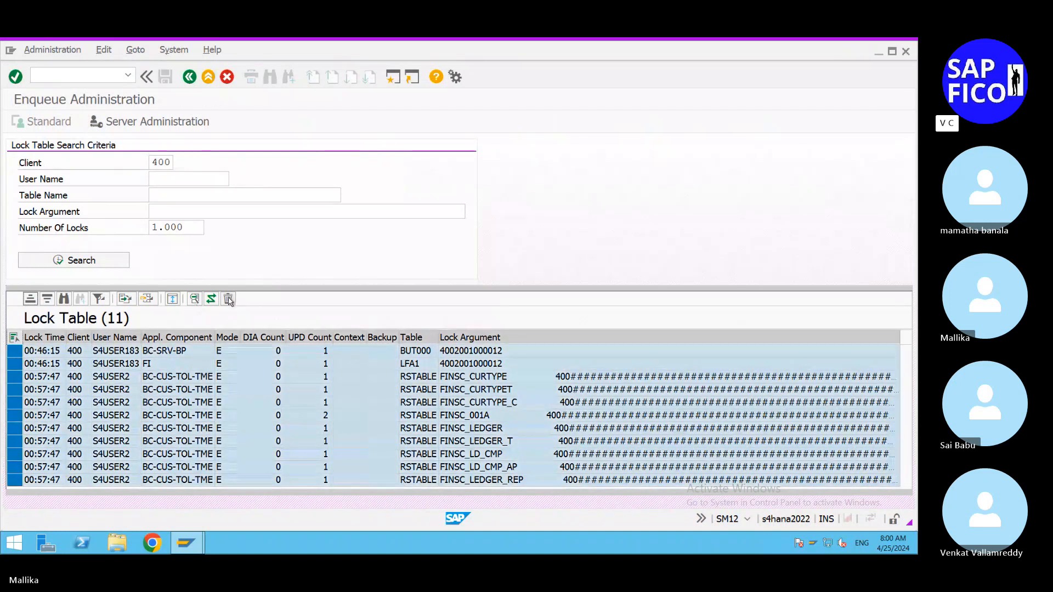
{"action": "left_click", "coordinate": [228, 299]}
{"action": "left_click", "coordinate": [236, 348]}
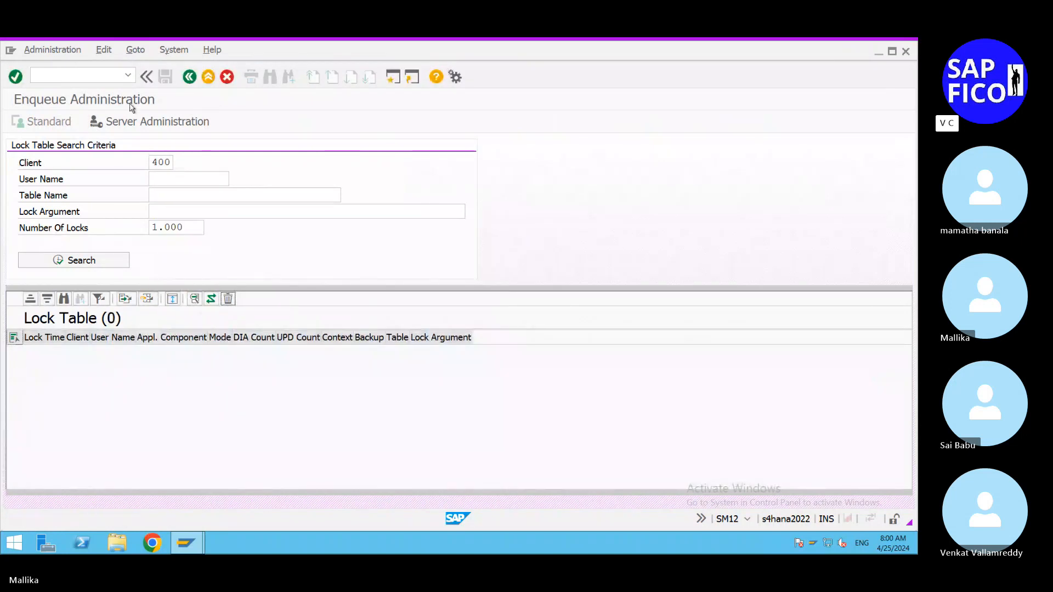
Reopen transaction OKKP and position the controlling area list at MAL2
{"action": "left_click", "coordinate": [127, 75]}
{"action": "left_click", "coordinate": [90, 101]}
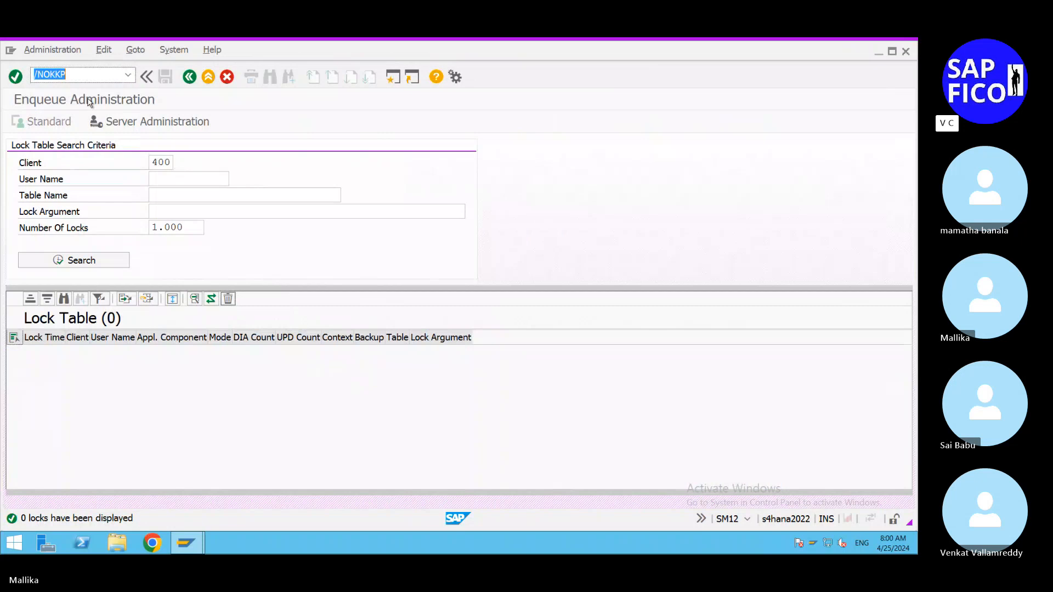
{"action": "key", "text": "Return"}
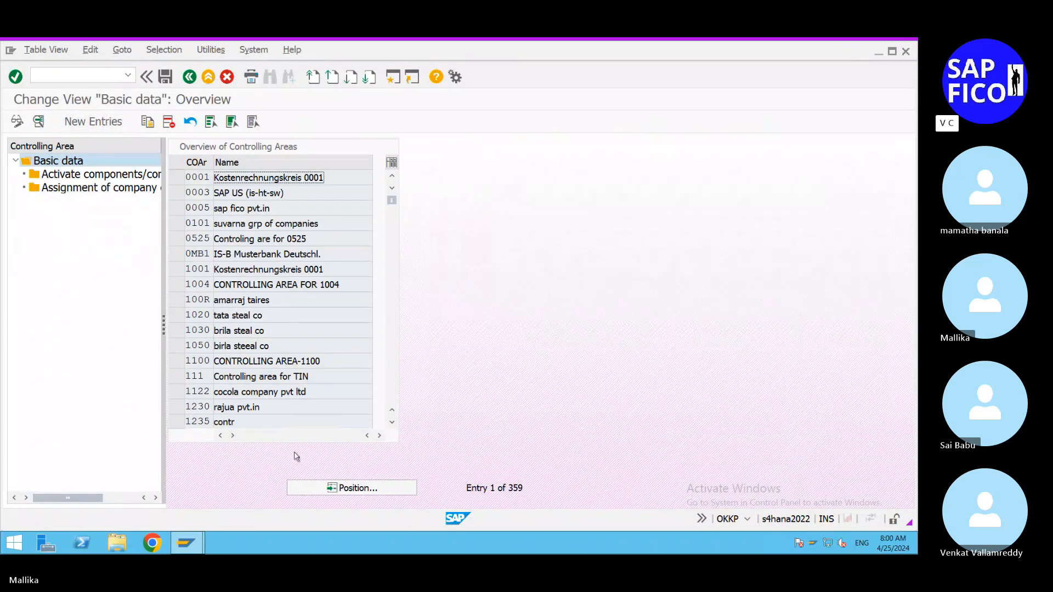
{"action": "left_click", "coordinate": [328, 488]}
{"action": "left_click", "coordinate": [176, 234]}
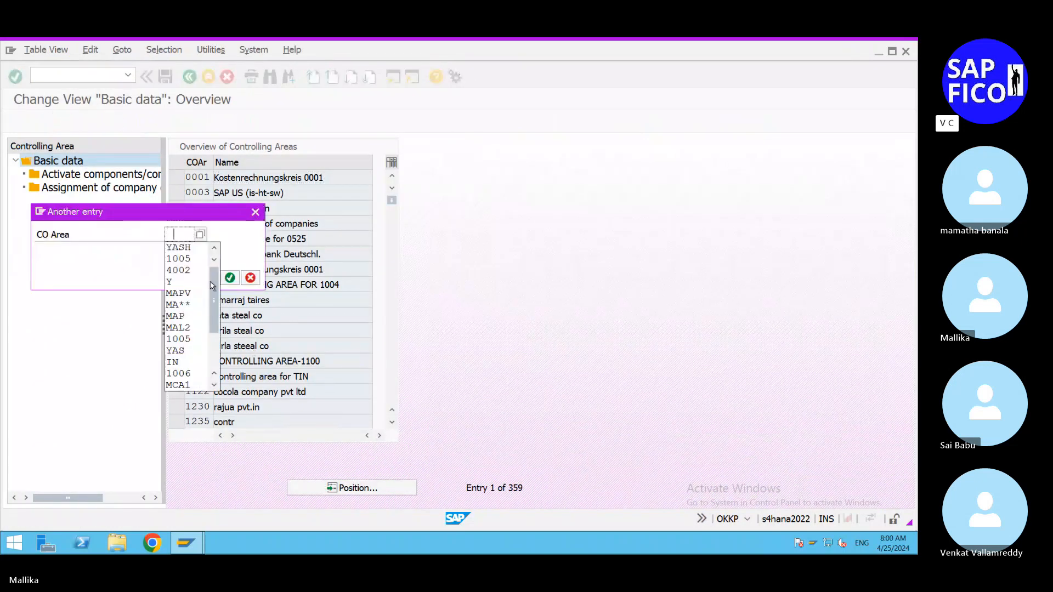
{"action": "left_click", "coordinate": [187, 328]}
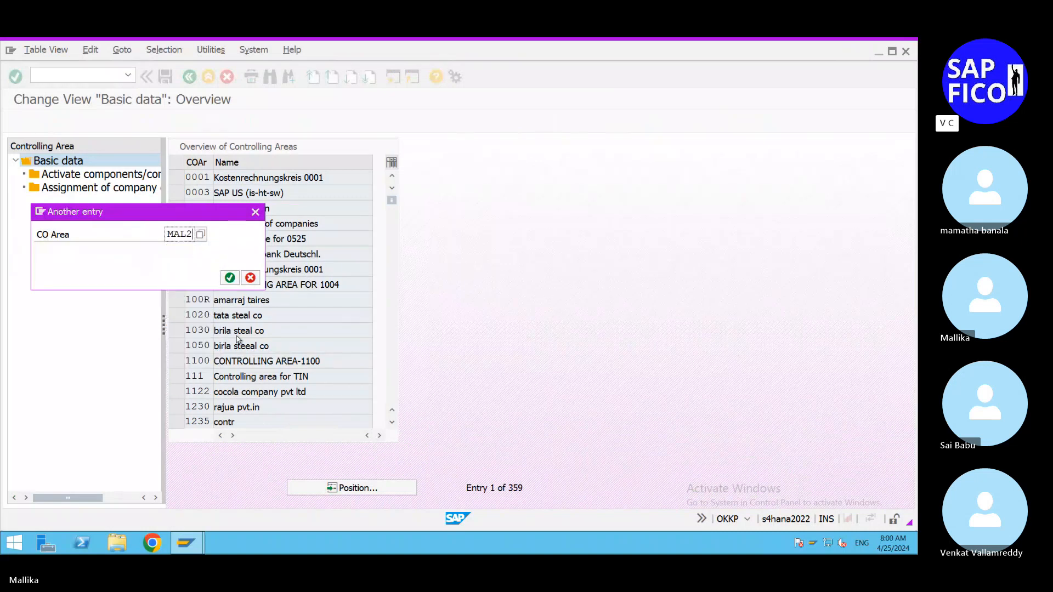
{"action": "left_click", "coordinate": [230, 278]}
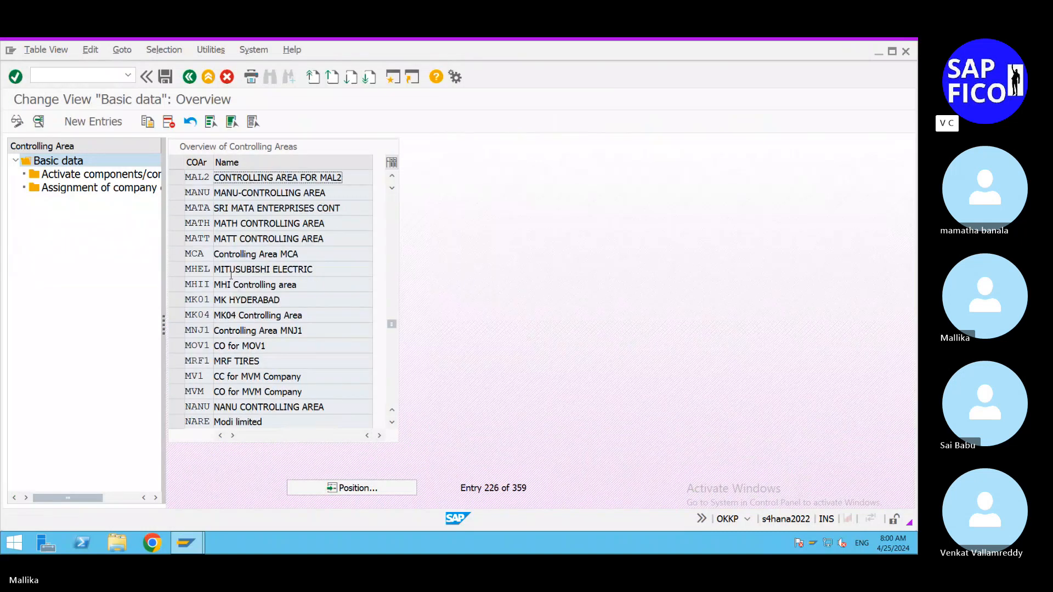
Review the Activate components/control indicators details of controlling area MAL2, and return to SAP Easy Access
{"action": "left_click", "coordinate": [176, 177]}
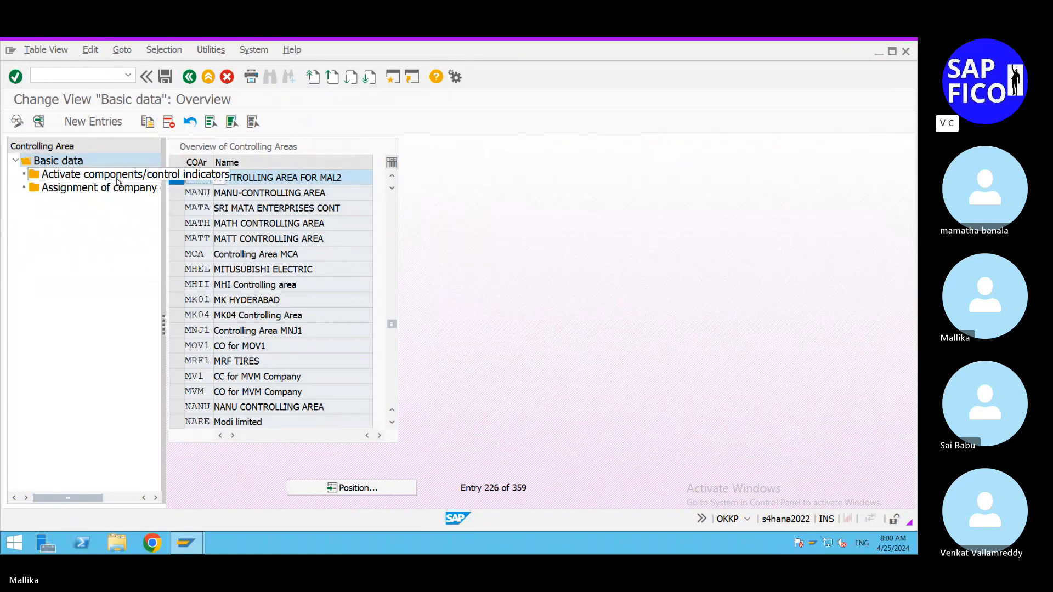
{"action": "double_click", "coordinate": [118, 180]}
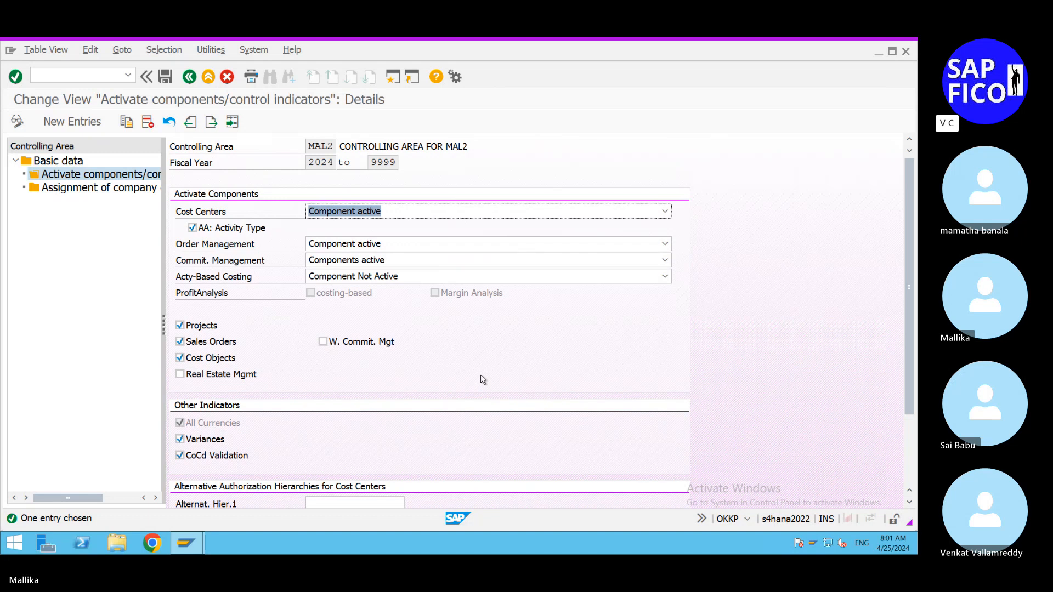
{"action": "left_click", "coordinate": [910, 503]}
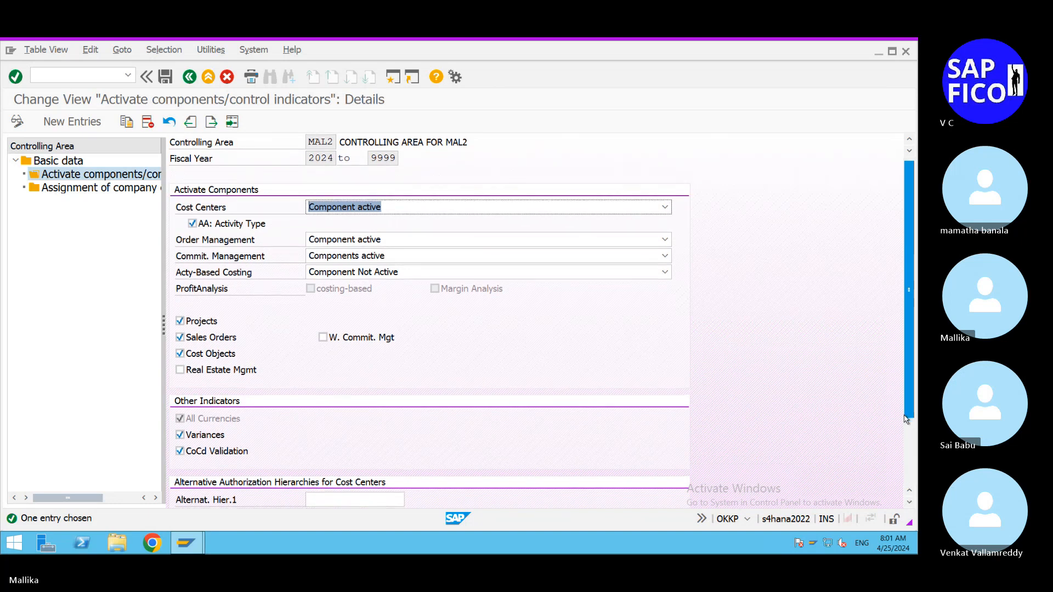
{"action": "scroll", "coordinate": [906, 419], "scroll_direction": "down", "scroll_amount": 2}
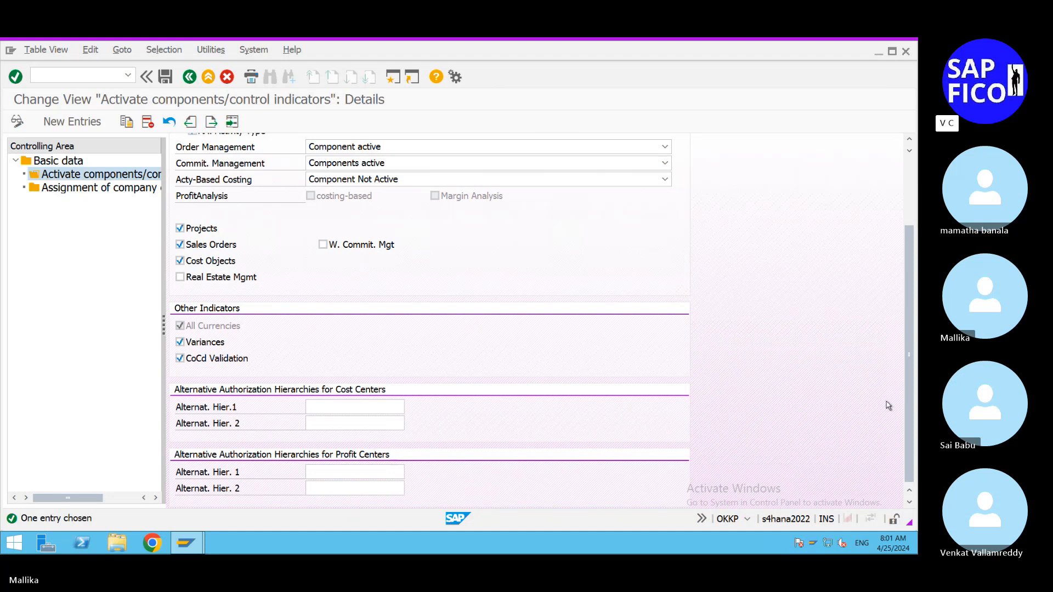
{"action": "scroll", "coordinate": [906, 406], "scroll_direction": "up", "scroll_amount": 3}
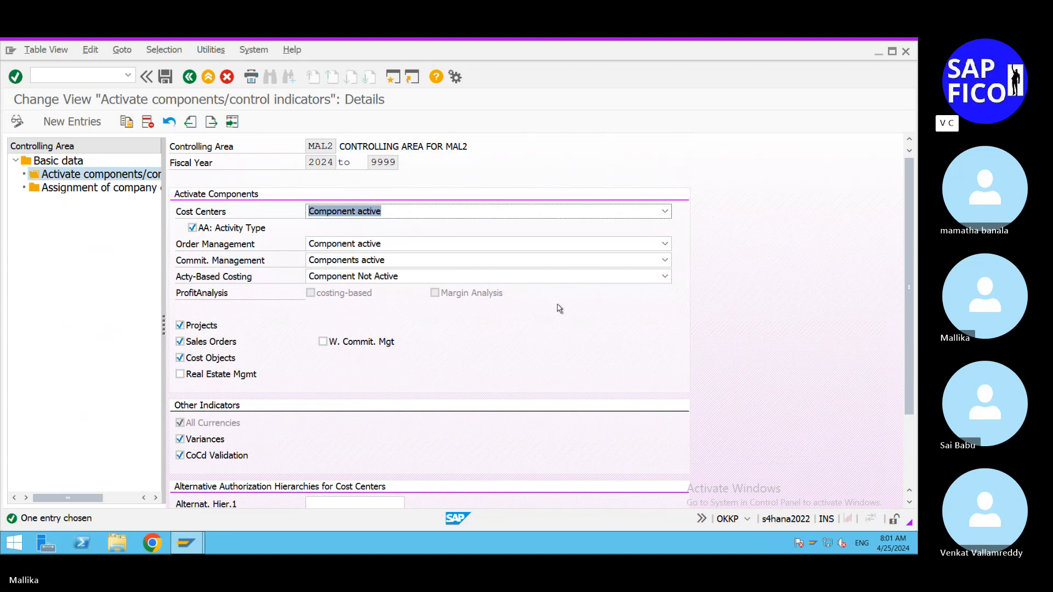
{"action": "left_click", "coordinate": [36, 76]}
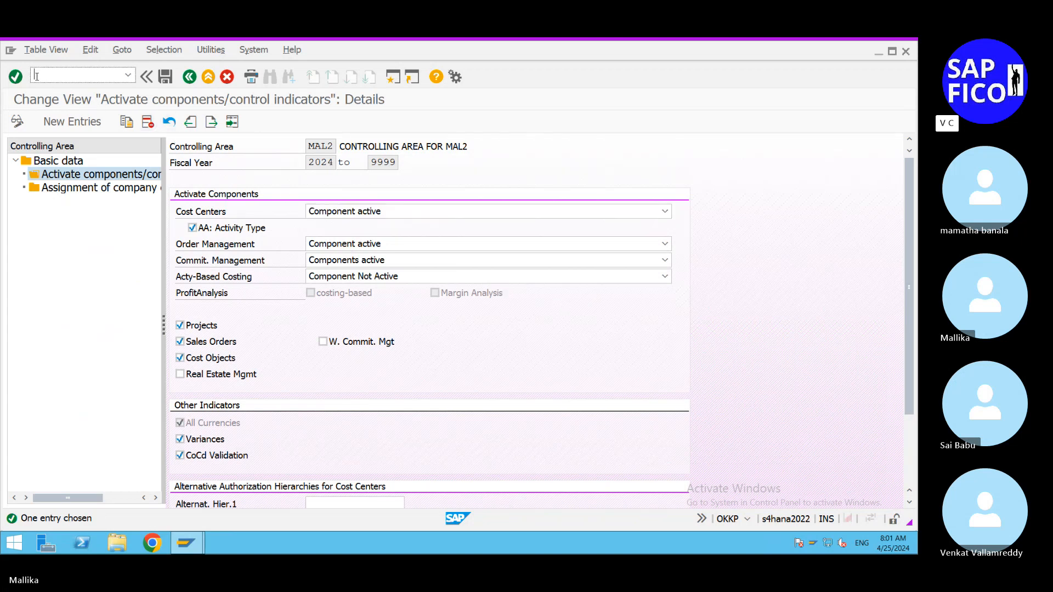
{"action": "type", "text": "/n"}
{"action": "key", "text": "Return"}
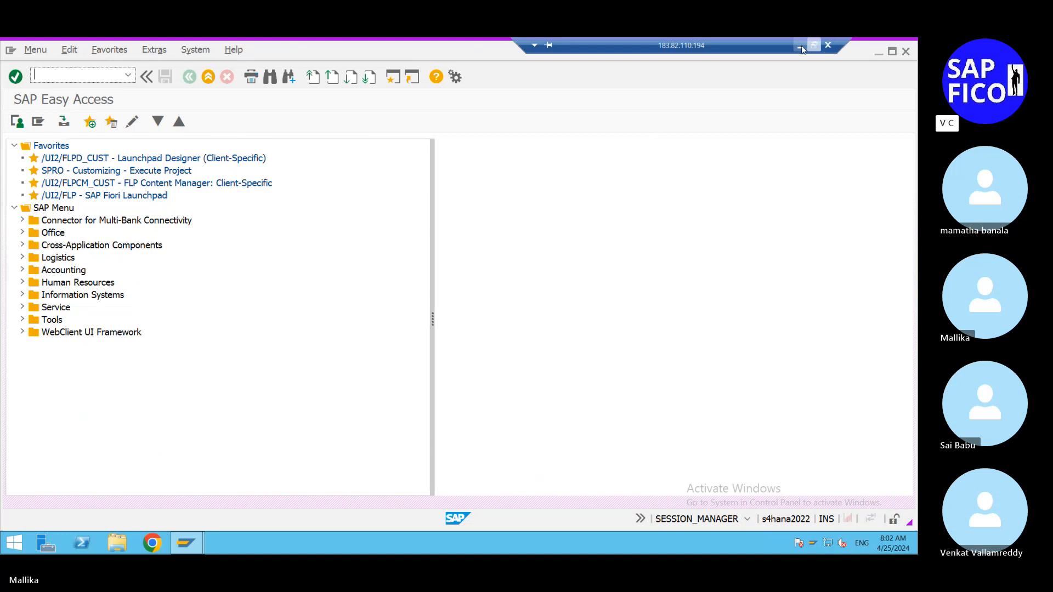
Switch to the Word controlling notes and add 30.MAINTAIN CONTROLLING AREA SETTINGS FOR PROFIT CENTER – (T CODE OKE5) below item 29
{"action": "left_click", "coordinate": [801, 47]}
{"action": "left_click", "coordinate": [573, 350]}
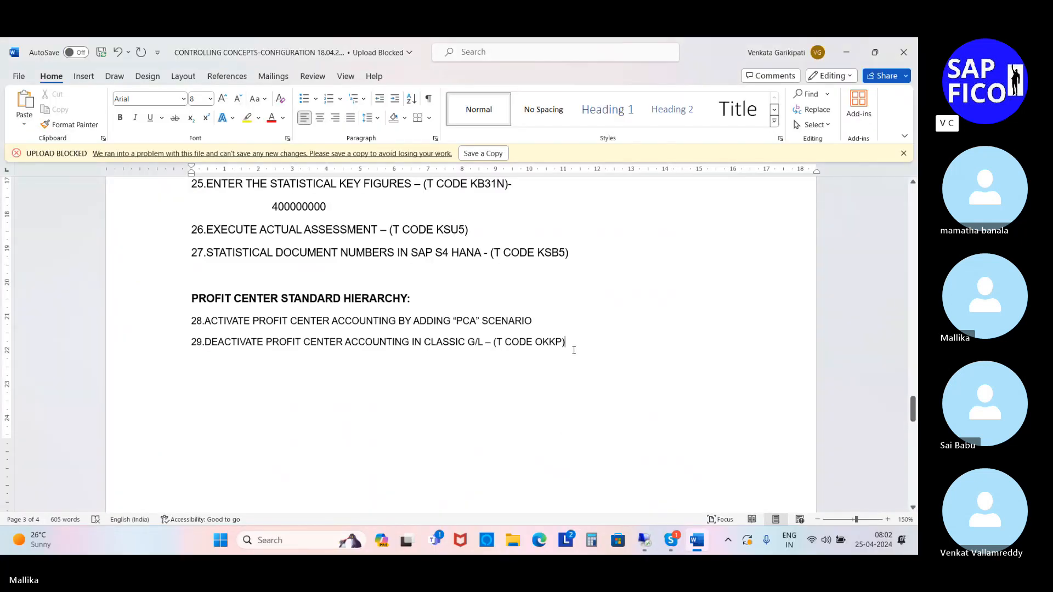
{"action": "key", "text": "Return"}
{"action": "type", "text": "30."}
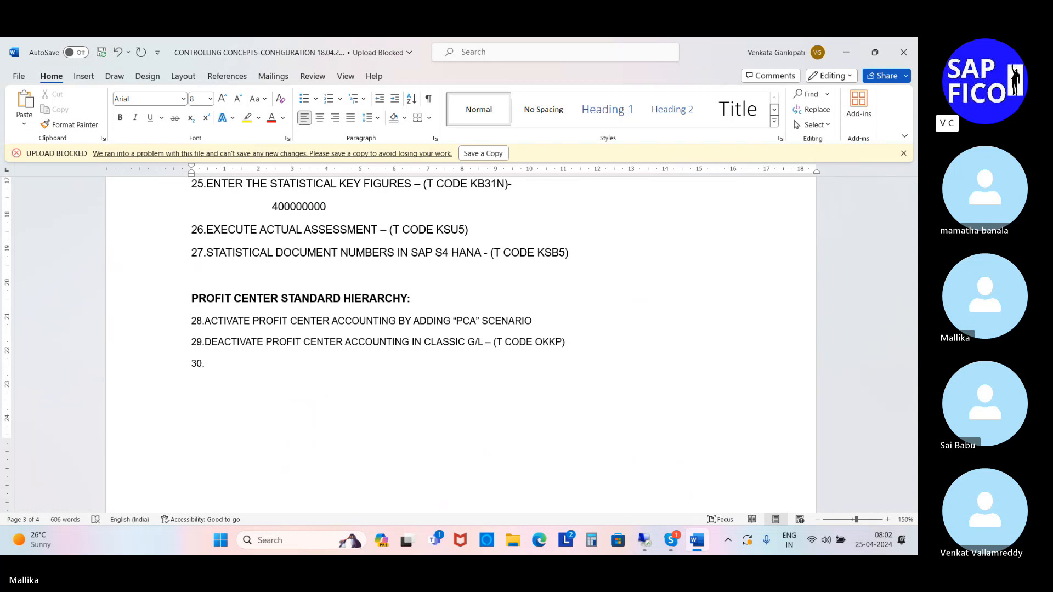
{"action": "type", "text": "MAINTAIN CONTROLLI"}
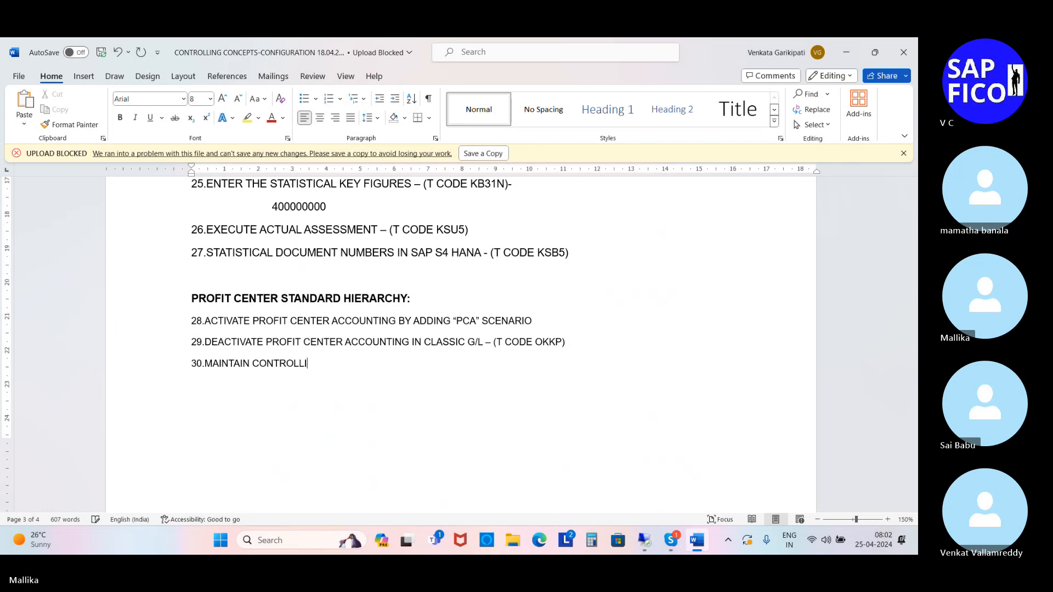
{"action": "type", "text": "NG AREA"}
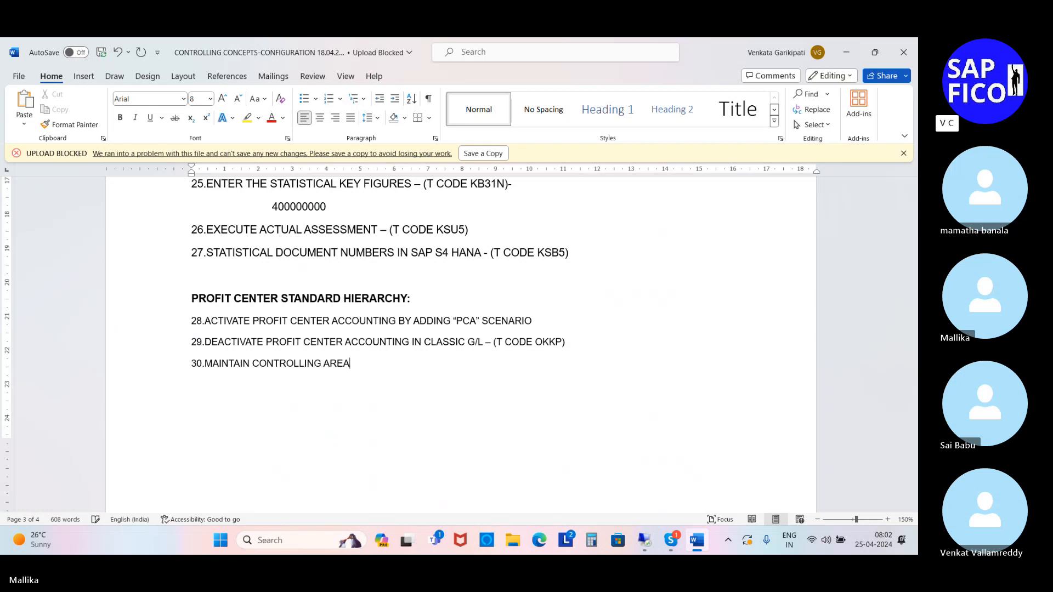
{"action": "type", "text": " SETTINGS FOR PROF"}
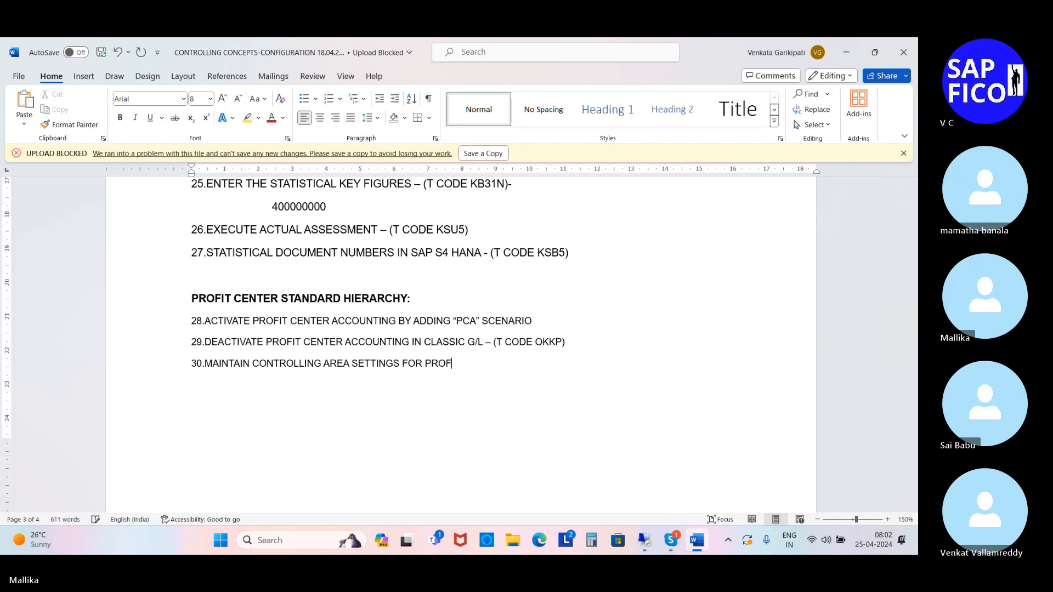
{"action": "type", "text": "IT CENTER"}
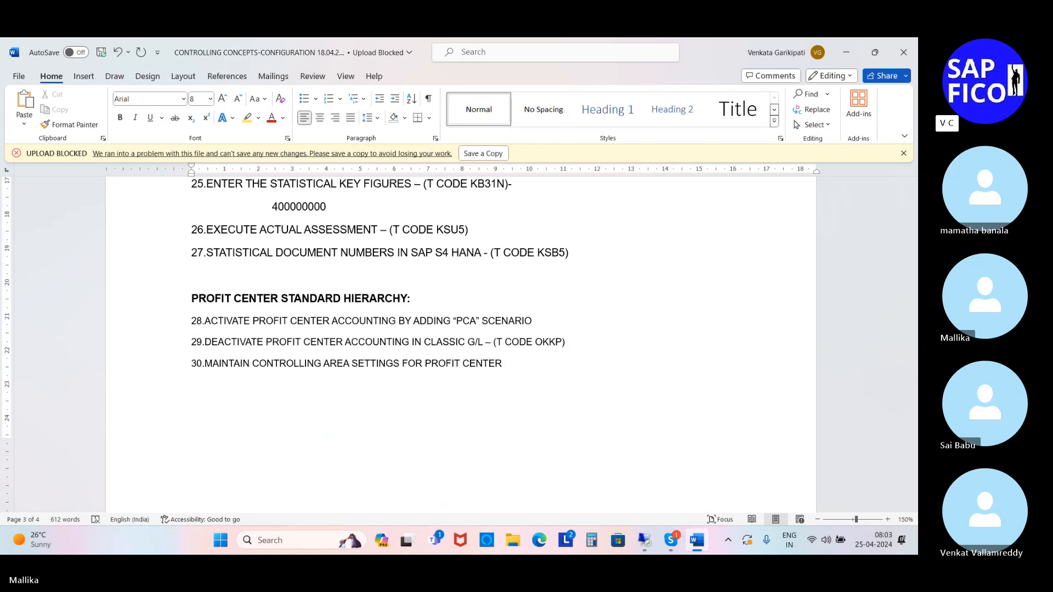
{"action": "type", "text": "- "}
{"action": "type", "text": "("}
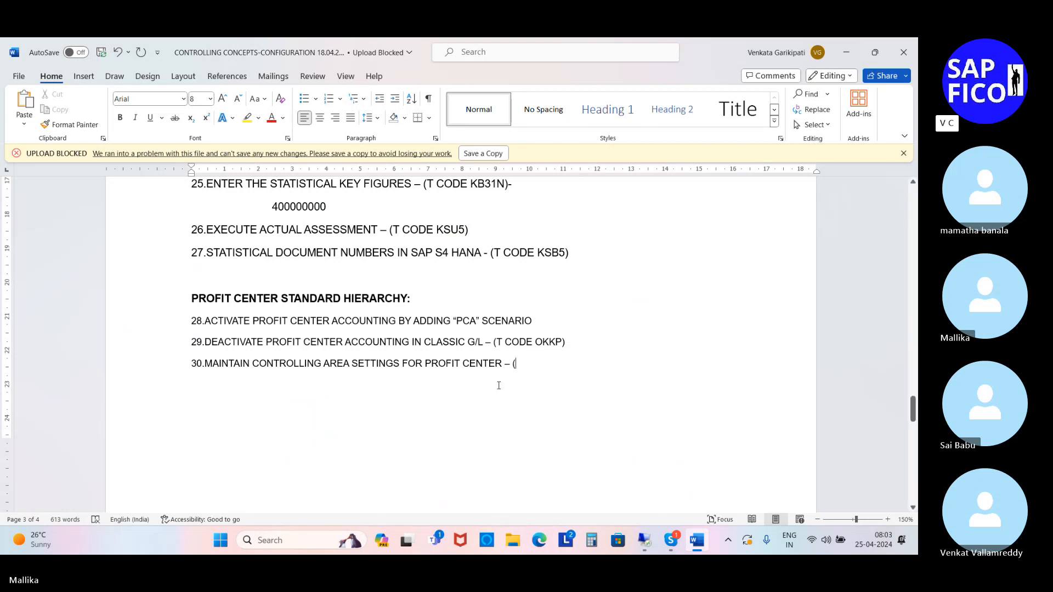
{"action": "type", "text": "T CODE "}
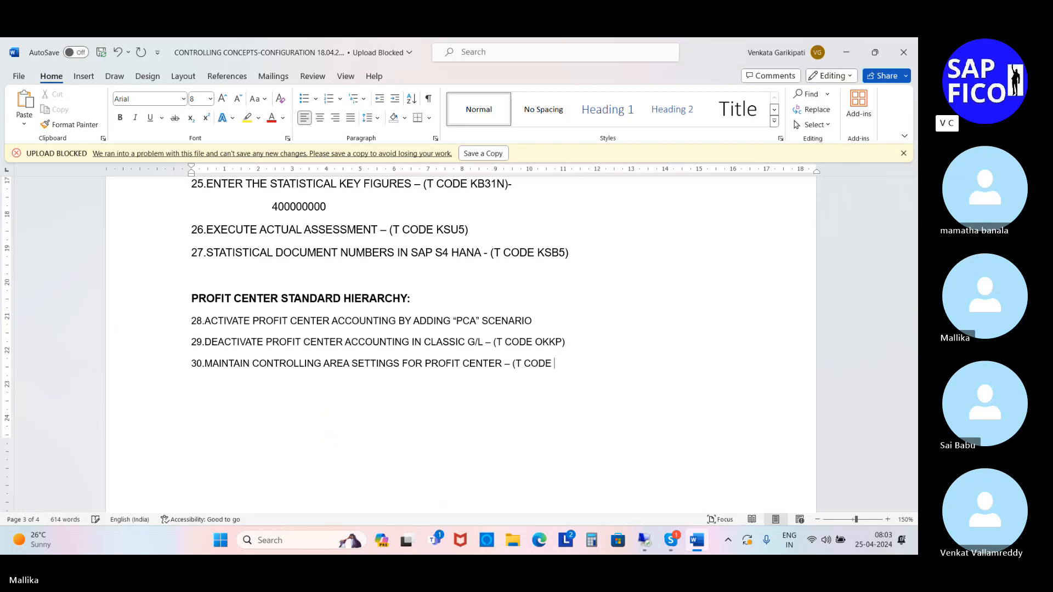
{"action": "type", "text": "OKE5)"}
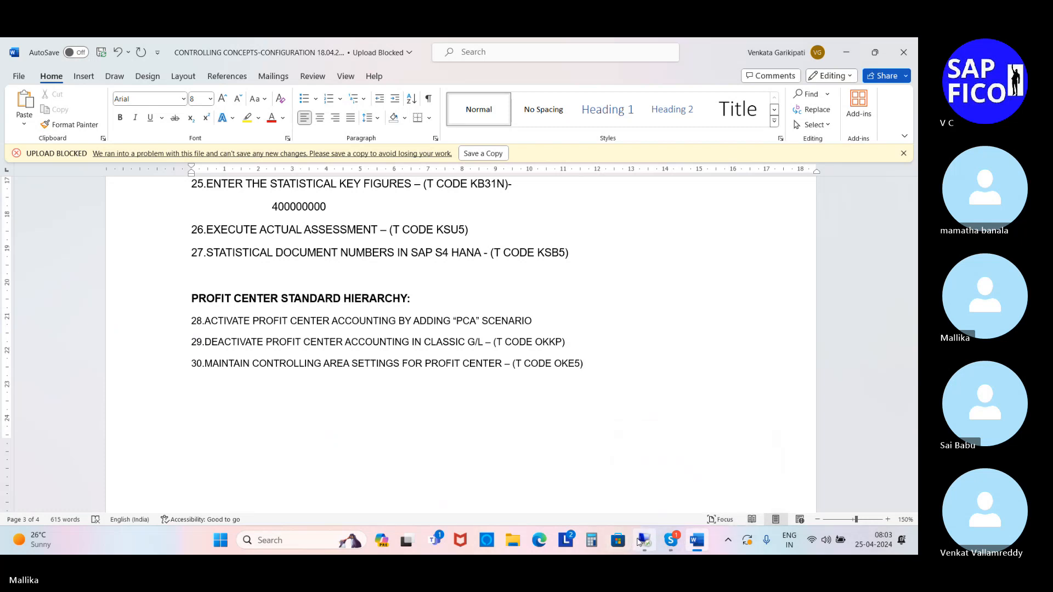
Switch back to the SAP session, open transaction OKE5 and view the Mast.data 1 settings of controlling area MAL2
{"action": "left_click", "coordinate": [644, 540]}
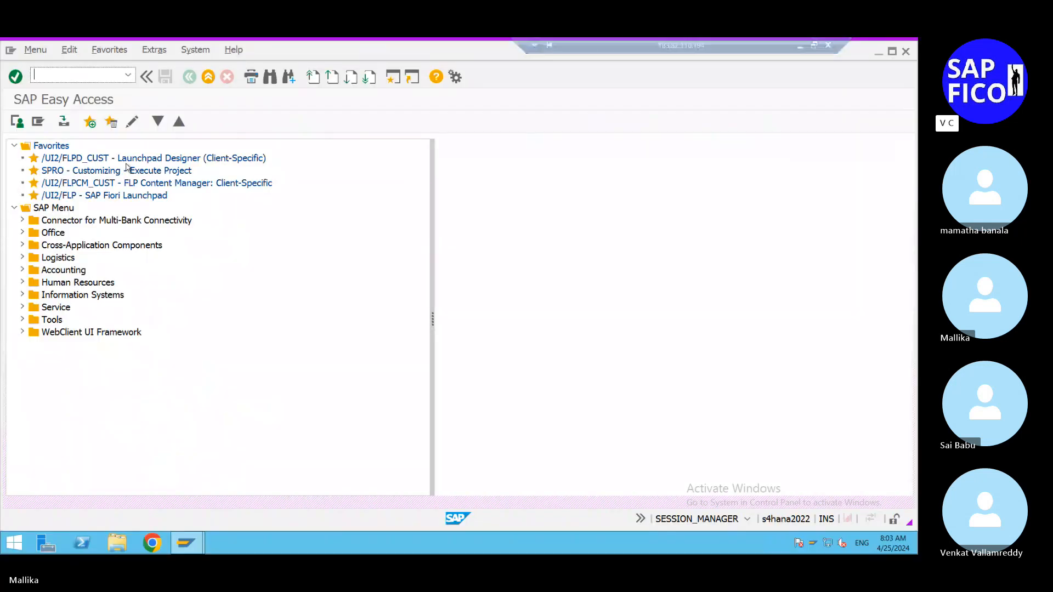
{"action": "type", "text": "OKE5"}
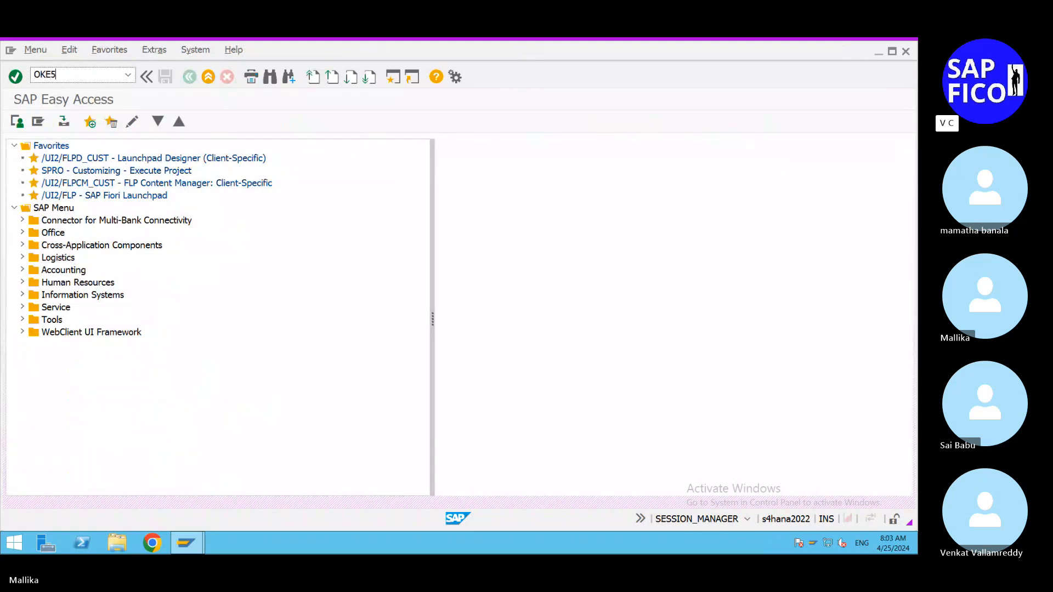
{"action": "key", "text": "Return"}
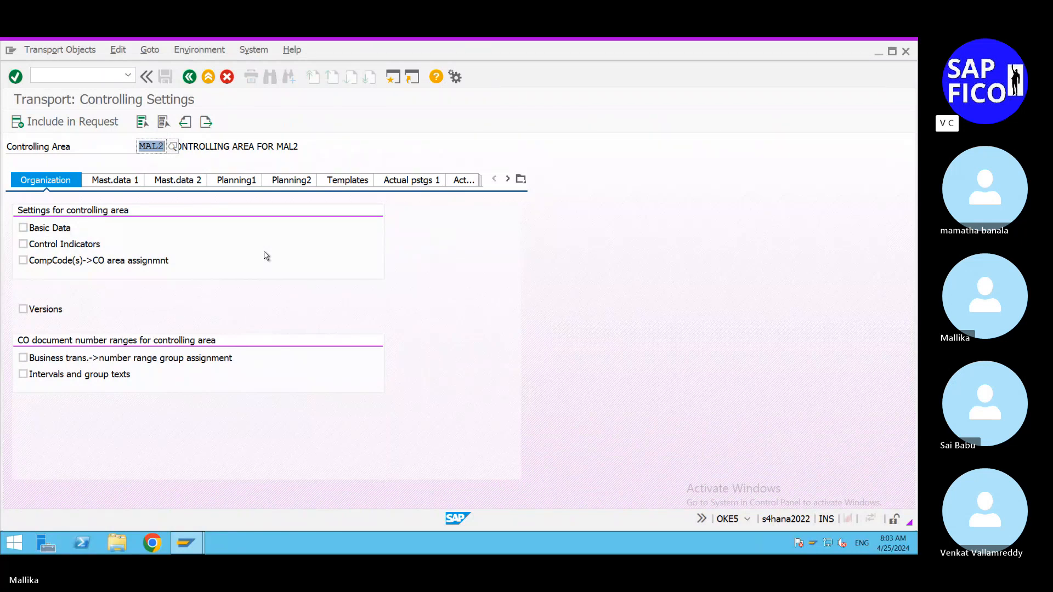
{"action": "left_click", "coordinate": [104, 181]}
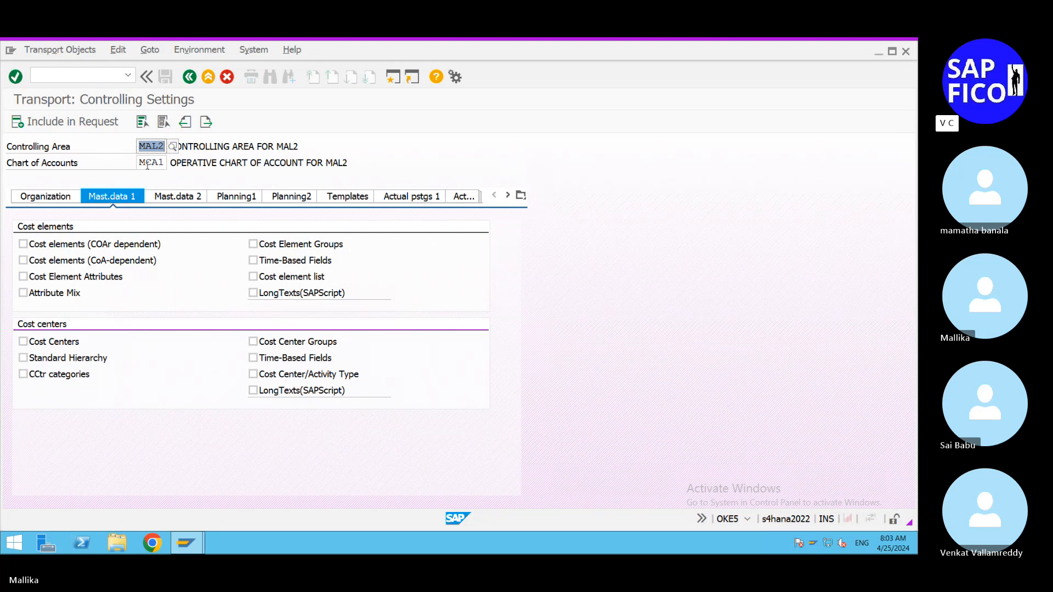
Open transaction 0KE5 to view the EC-PCA controlling area settings of MAL2
{"action": "key", "text": "ctrl+slash"}
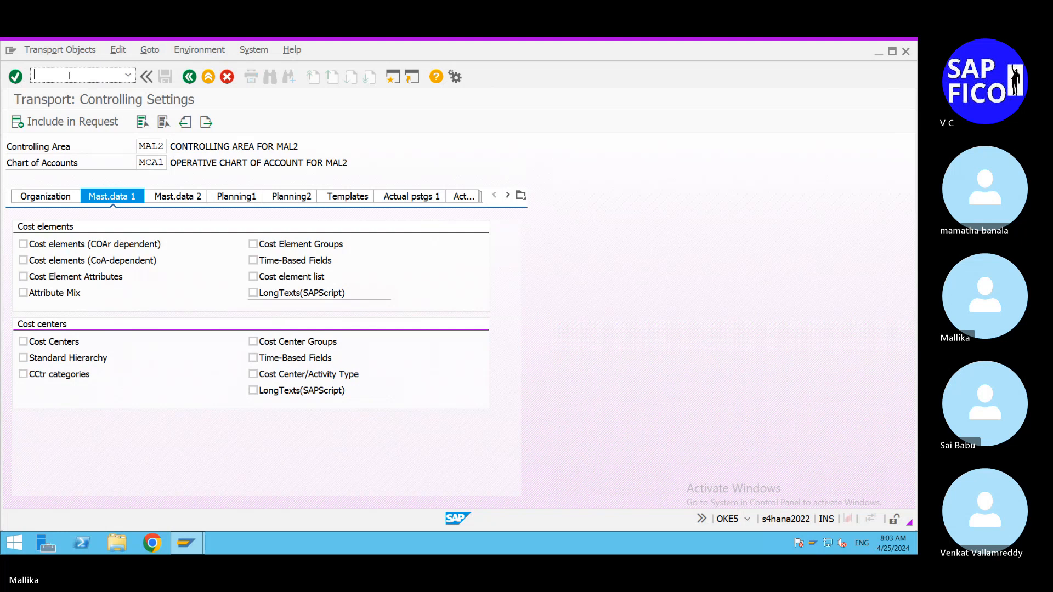
{"action": "type", "text": "/NOKE5"}
{"action": "key", "text": "Return"}
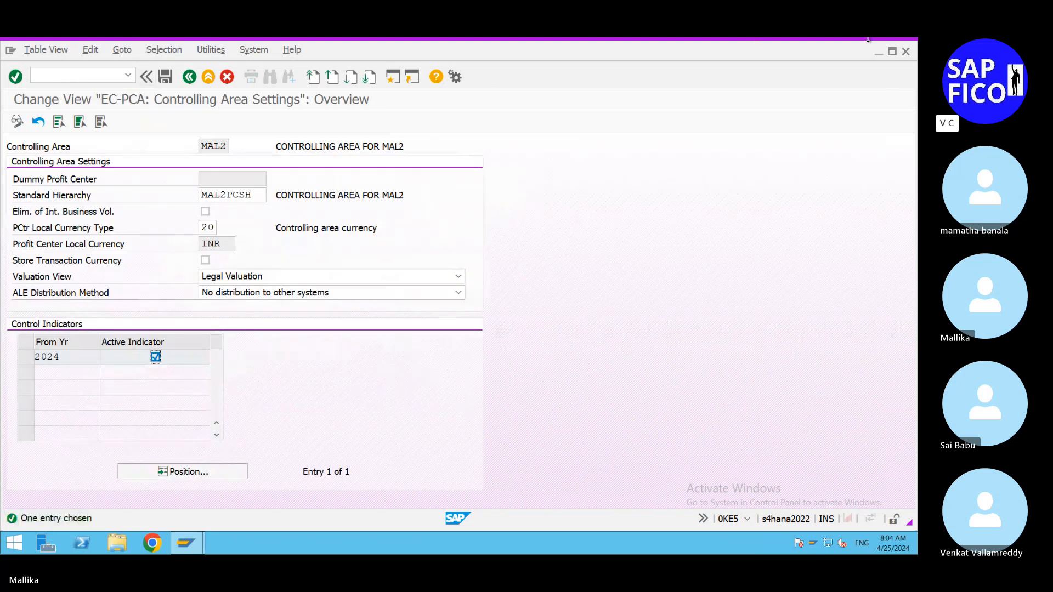
Switch to the Word controlling notes, correct the transaction code in item 30 to 0KE5, and return to the SAP session
{"action": "left_click", "coordinate": [800, 46]}
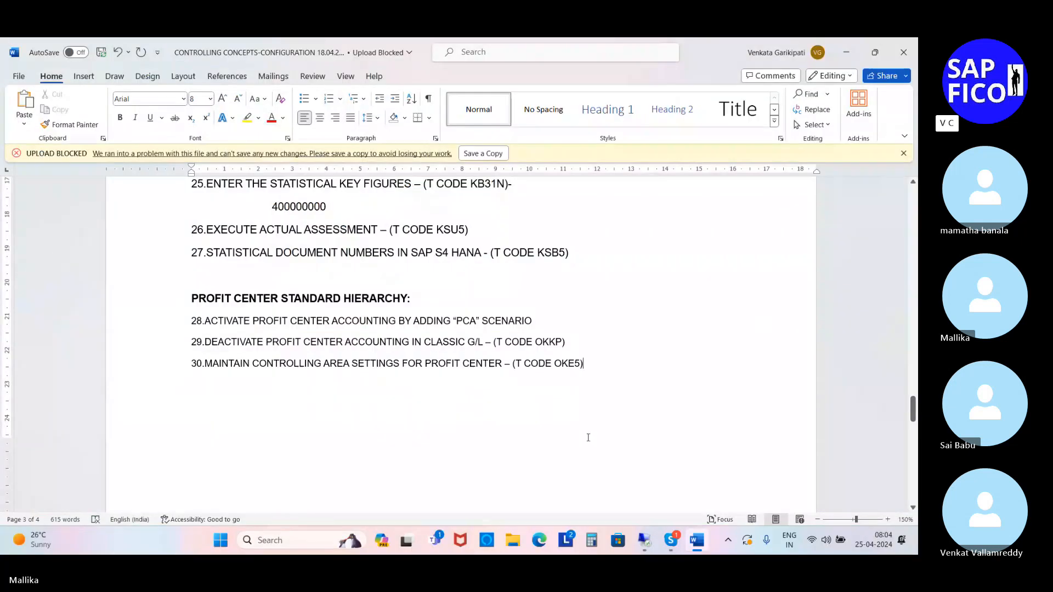
{"action": "key", "text": "BackSpace"}
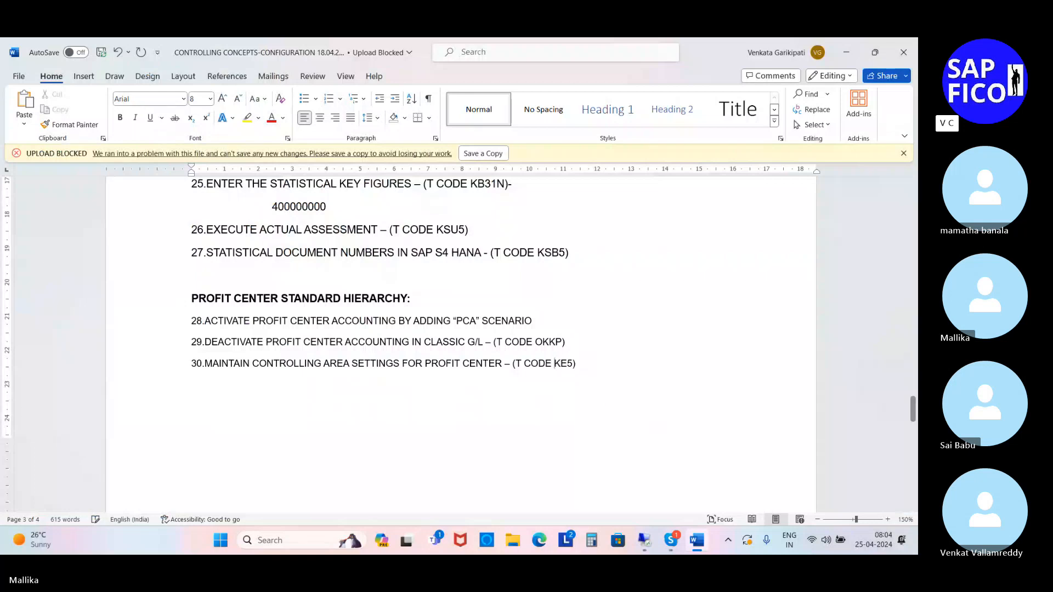
{"action": "type", "text": "0"}
{"action": "left_click", "coordinate": [613, 373]}
{"action": "left_click", "coordinate": [645, 540]}
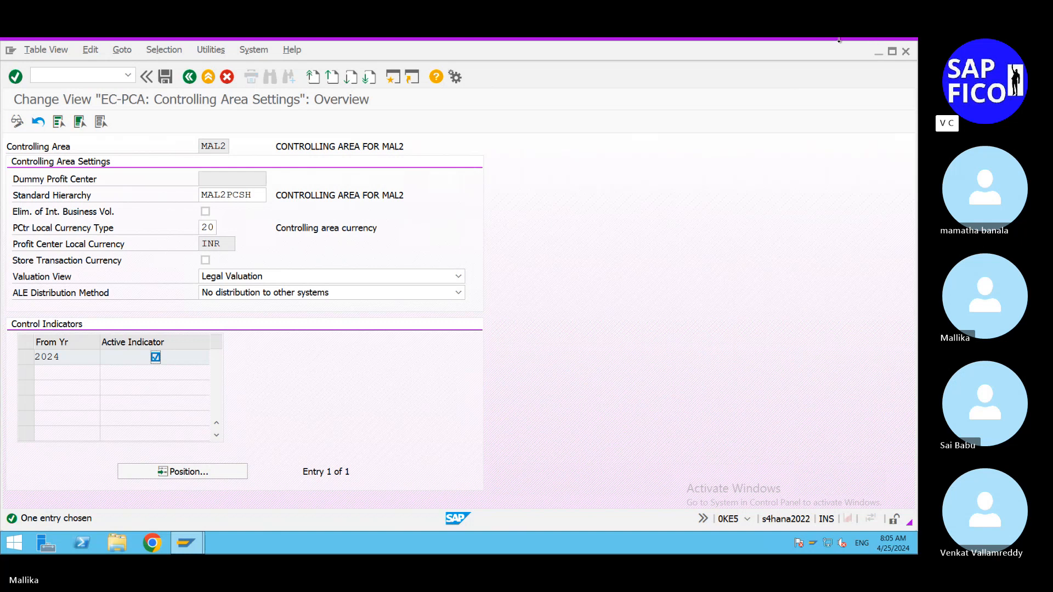
Switch back to the Word notes and add 31.PROFIT CENTER STANDARD T CODE KCH5N) below item 30
{"action": "left_click", "coordinate": [799, 45]}
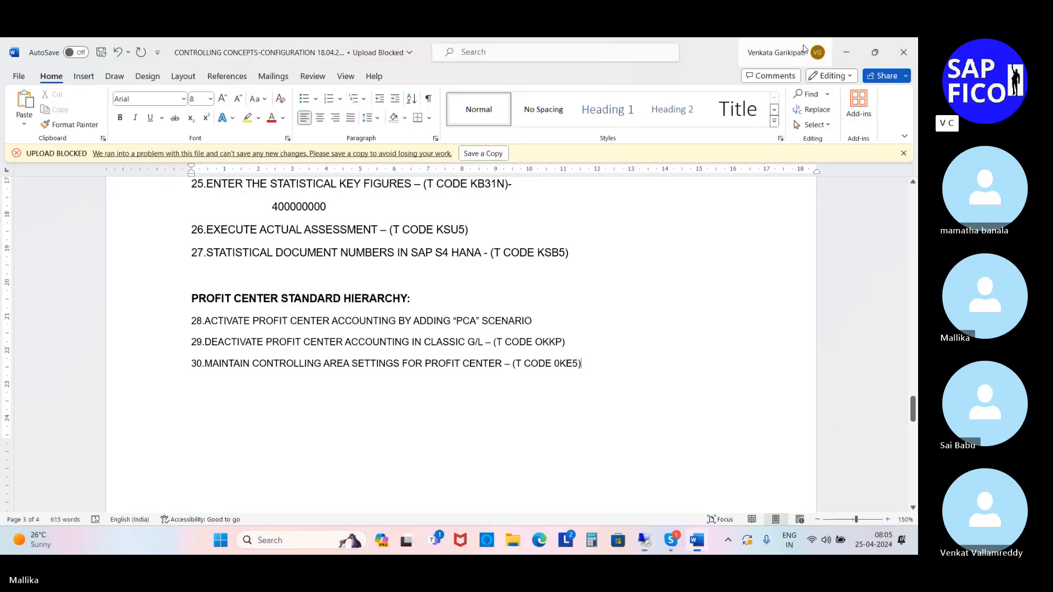
{"action": "key", "text": "Return"}
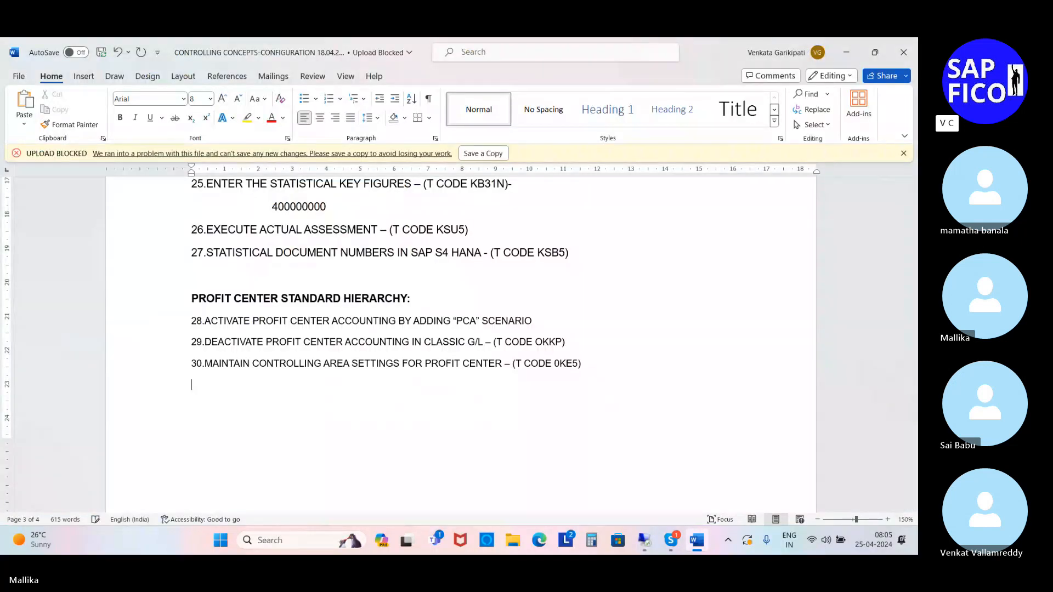
{"action": "type", "text": "31.PROFIT CENTER S"}
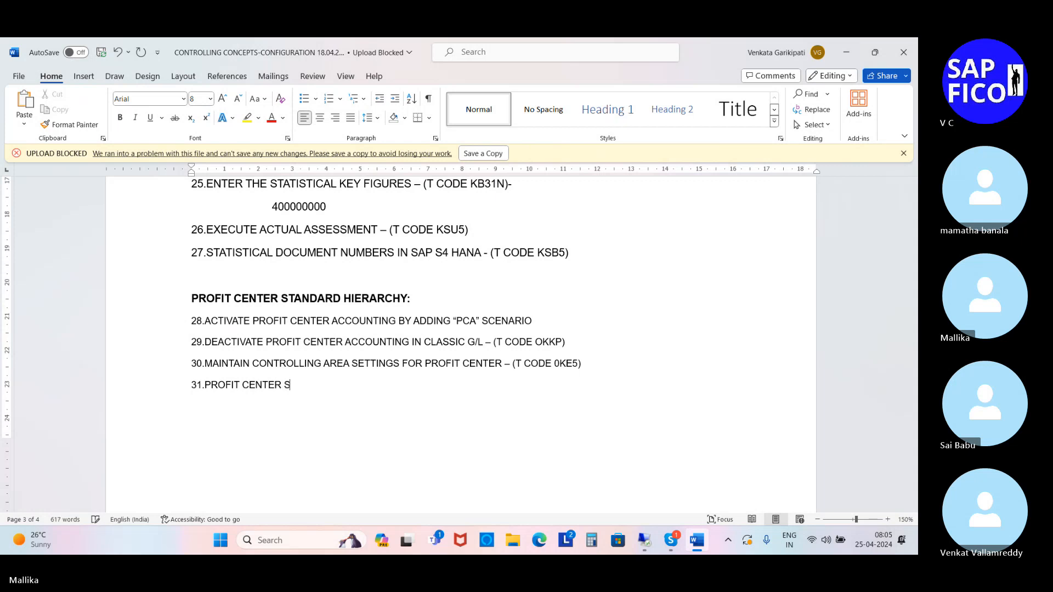
{"action": "type", "text": "TANDARD"}
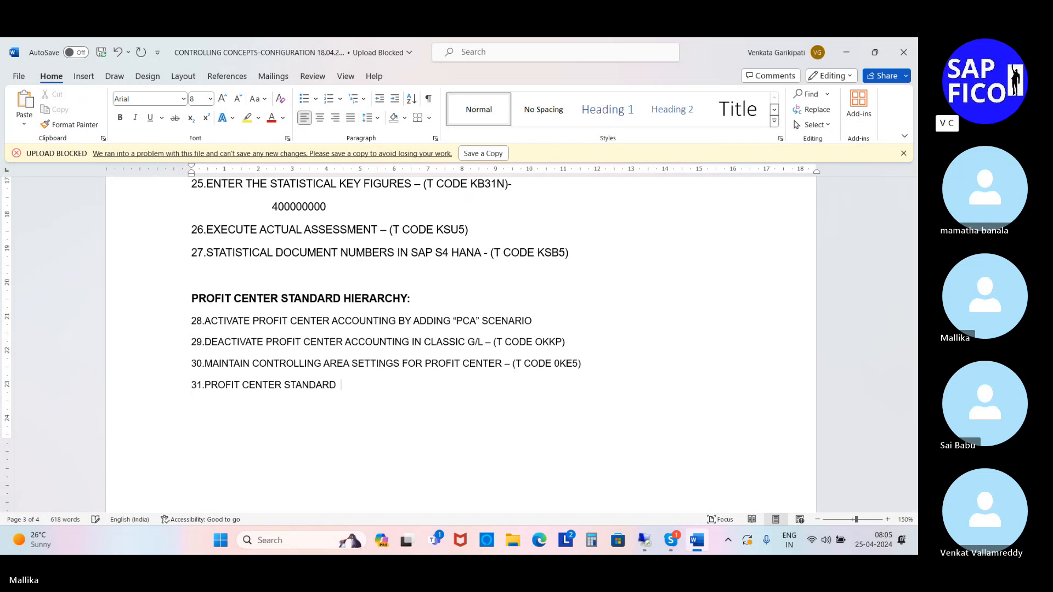
{"action": "type", "text": "T CDE"}
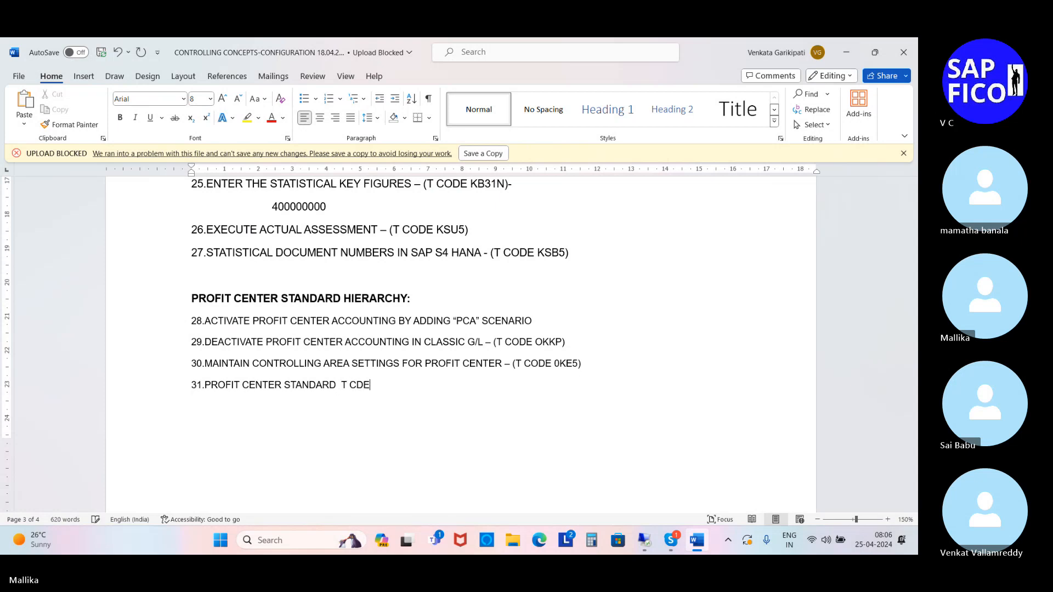
{"action": "key", "text": "BackSpace"}
{"action": "key", "text": "BackSpace"}
{"action": "type", "text": "ODE"}
{"action": "type", "text": "KCH"}
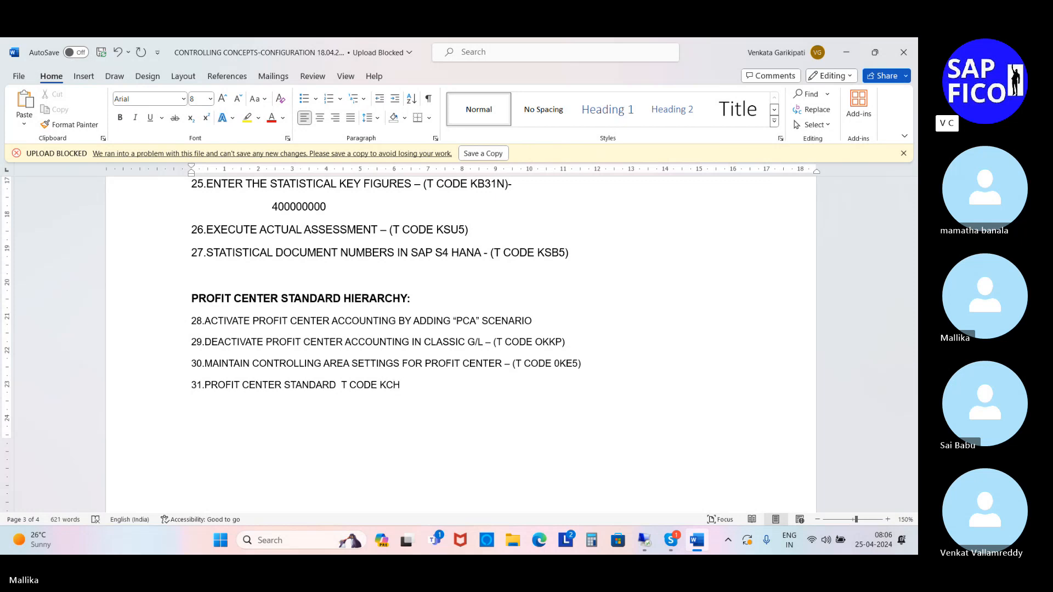
{"action": "type", "text": "5N)"}
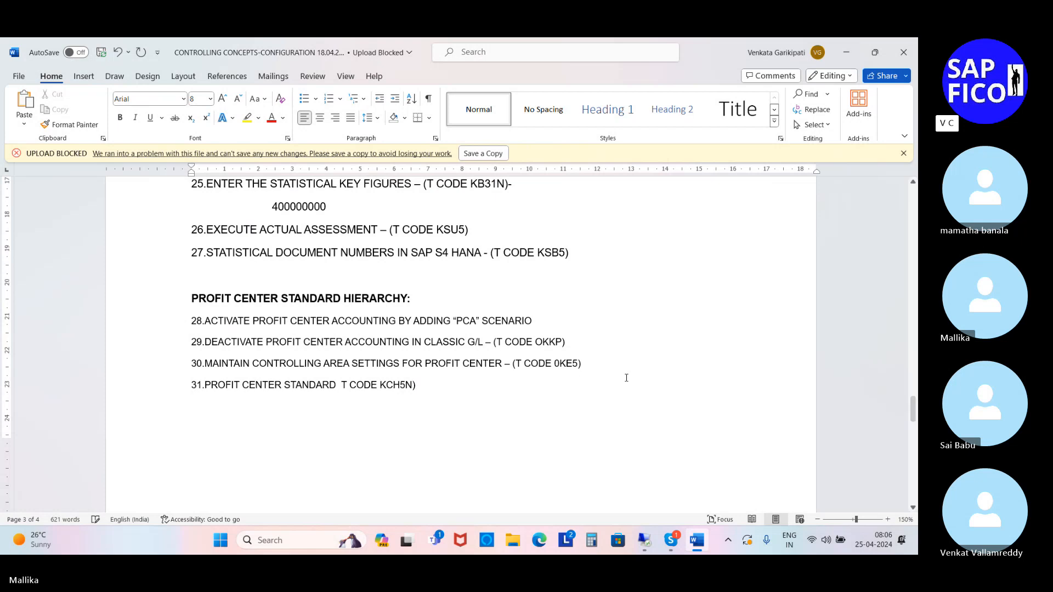
Insert HIERIERCHY - and an opening bracket before T CODE KCH5N in item 31
{"action": "left_click", "coordinate": [342, 385]}
{"action": "type", "text": "("}
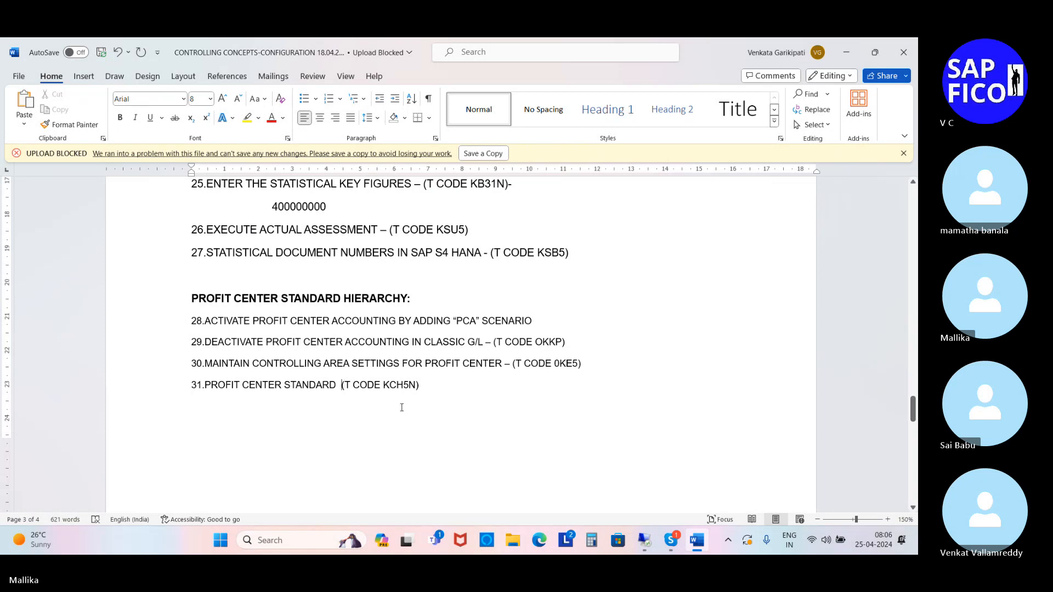
{"action": "type", "text": "HI"}
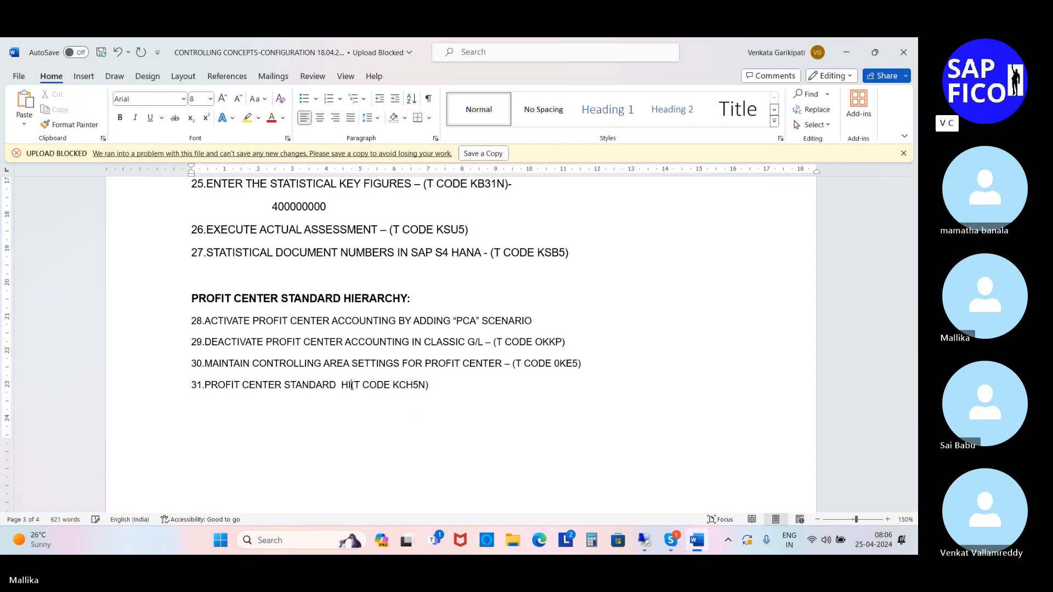
{"action": "type", "text": "ERIERC"}
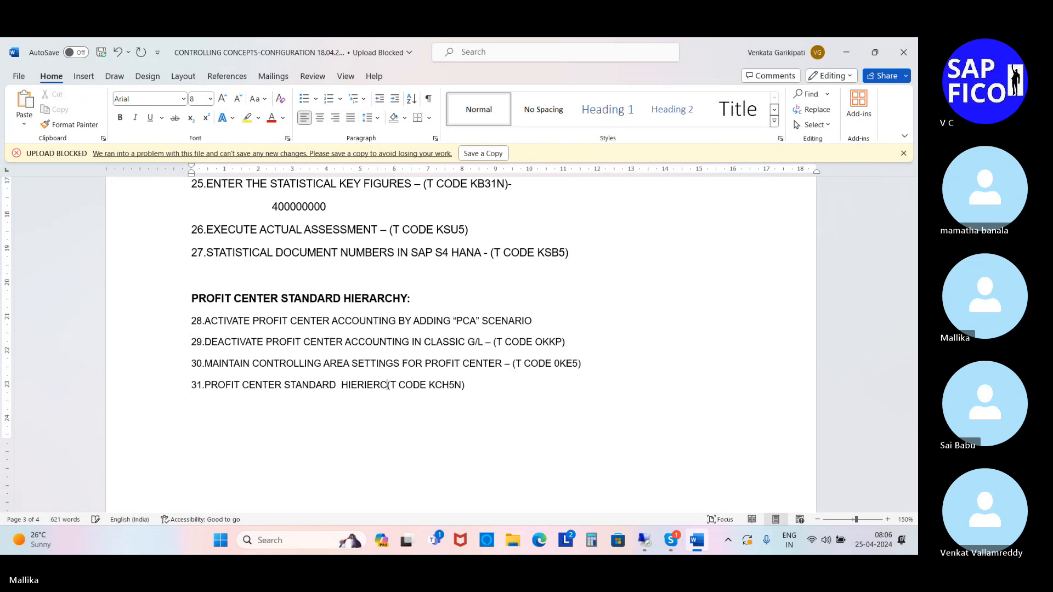
{"action": "type", "text": "HY "}
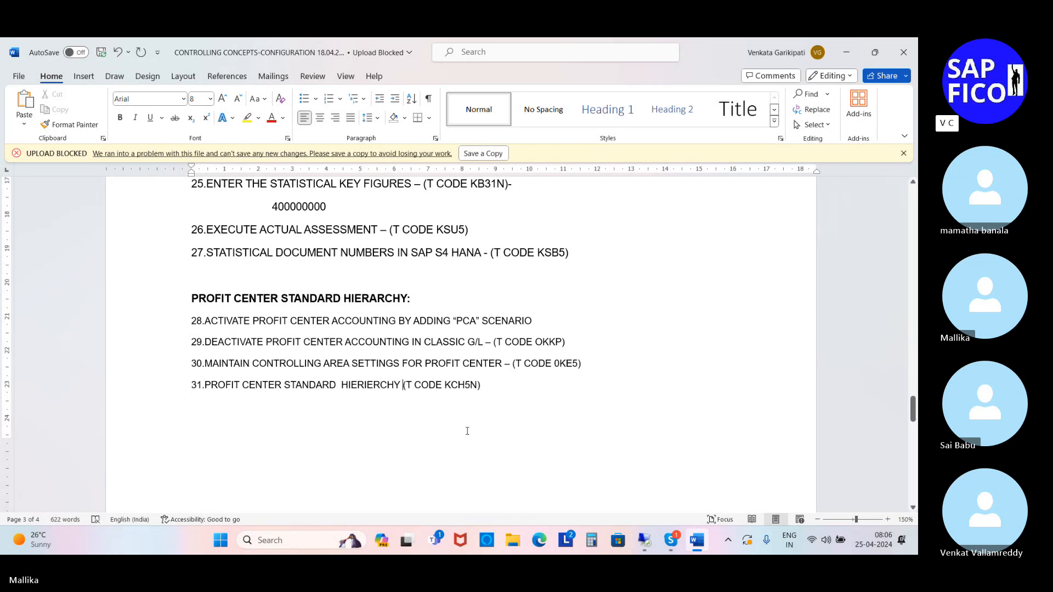
{"action": "type", "text": "-"}
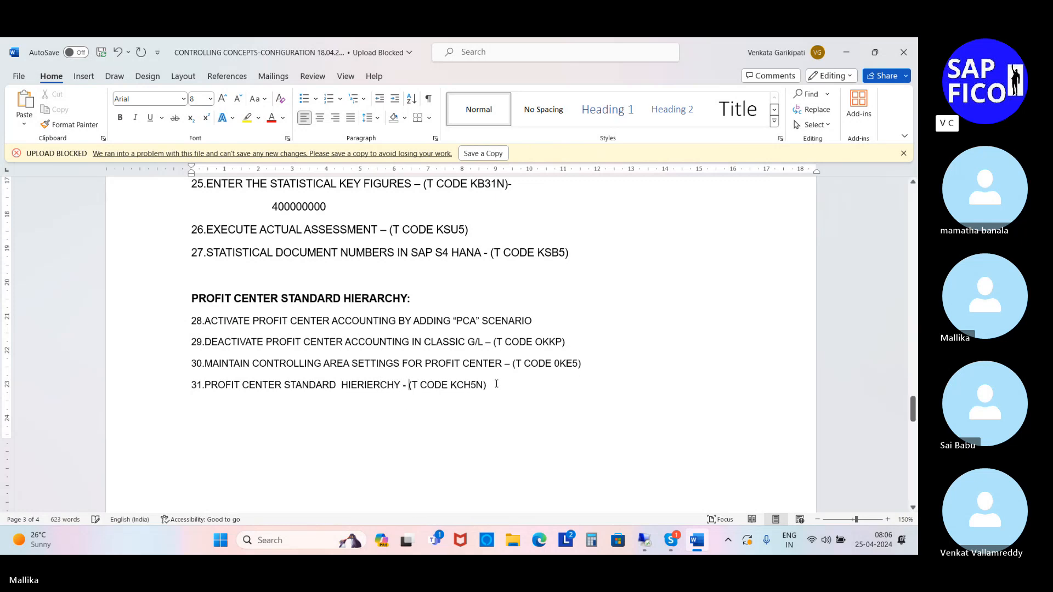
Switch to the SAP session and open transaction KCH5N for the profit center standard hierarchy
{"action": "left_click", "coordinate": [641, 540]}
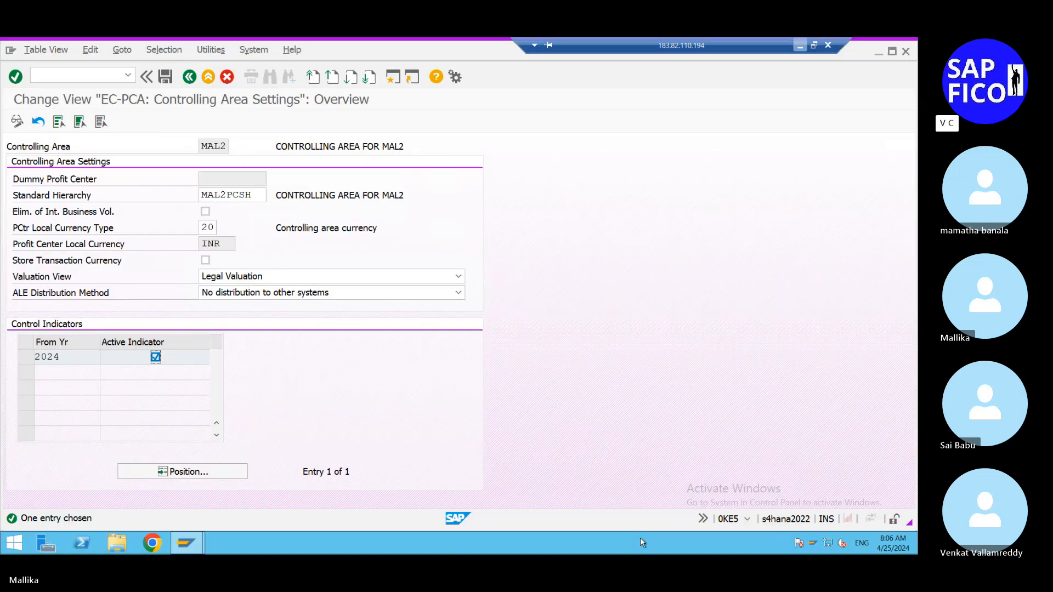
{"action": "left_click", "coordinate": [56, 80]}
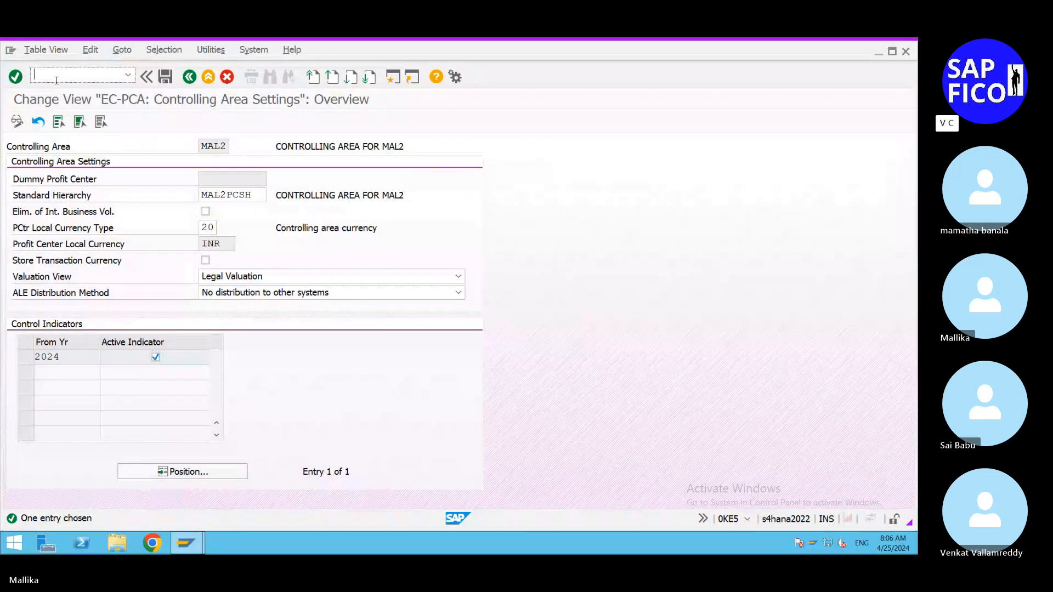
{"action": "type", "text": "/NKCH5N"}
{"action": "key", "text": "Return"}
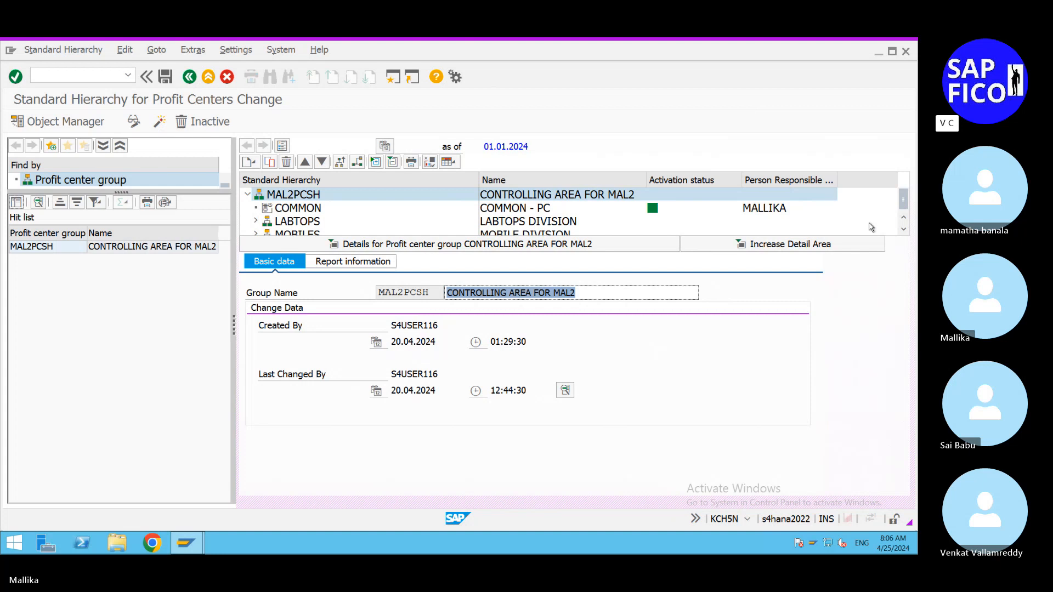
Expand the LABTOPS and MOBILES groups in standard hierarchy MAL2PCSH and examine their profit centers
{"action": "left_click", "coordinate": [903, 232]}
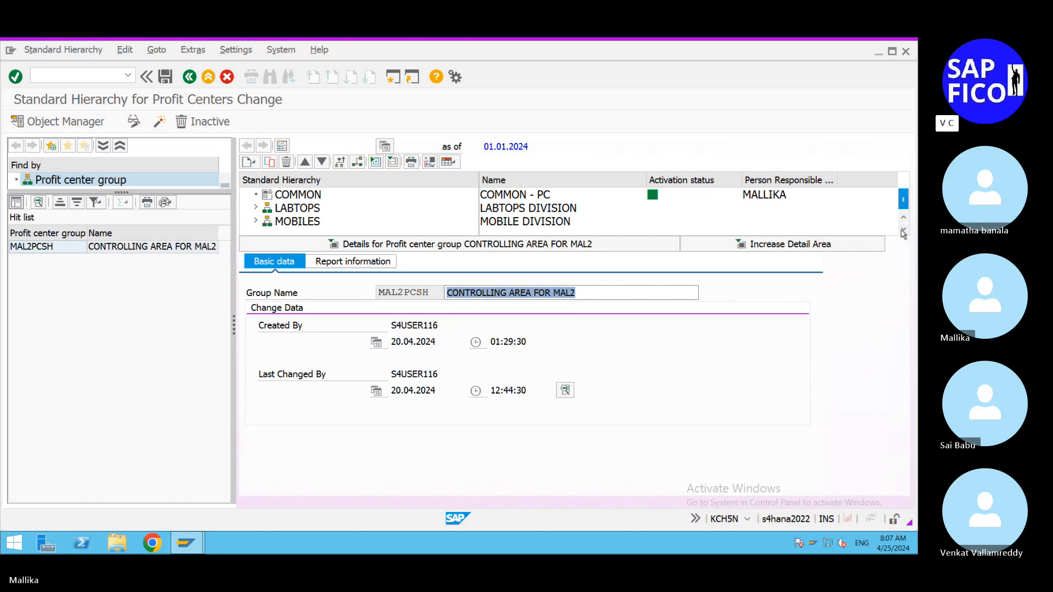
{"action": "left_click", "coordinate": [256, 208]}
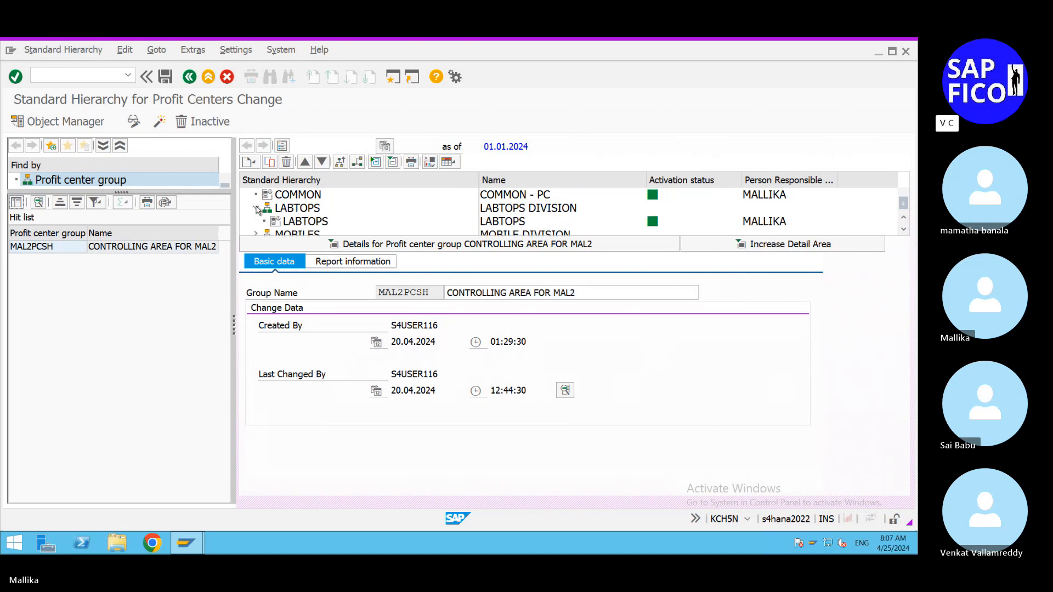
{"action": "scroll", "coordinate": [401, 229], "scroll_direction": "down", "scroll_amount": 1}
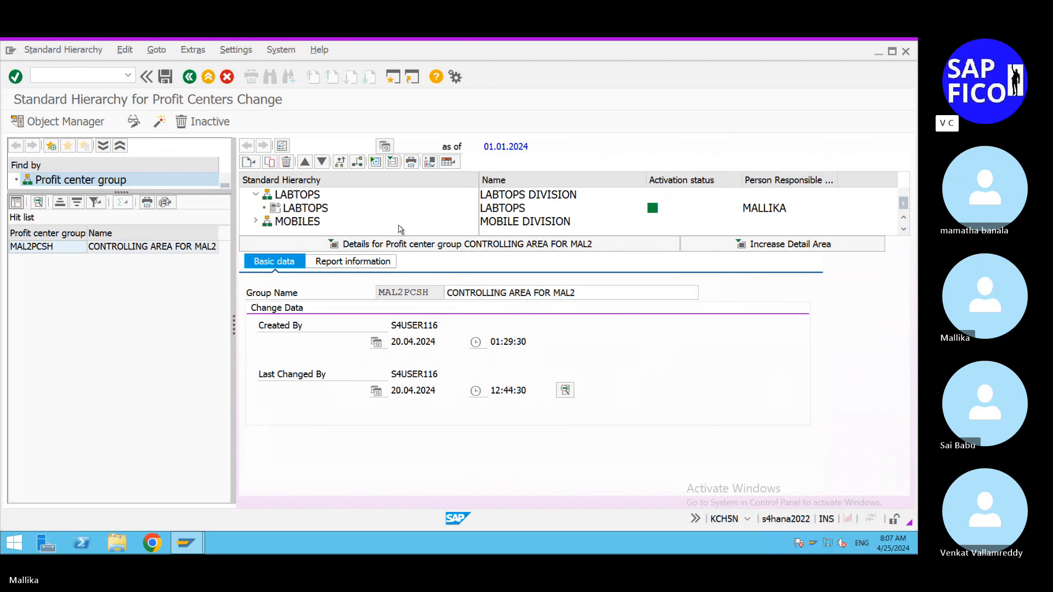
{"action": "scroll", "coordinate": [400, 229], "scroll_direction": "up", "scroll_amount": 1}
{"action": "scroll", "coordinate": [400, 229], "scroll_direction": "down", "scroll_amount": 1}
{"action": "scroll", "coordinate": [317, 225], "scroll_direction": "up", "scroll_amount": 1}
{"action": "scroll", "coordinate": [317, 225], "scroll_direction": "down", "scroll_amount": 1}
{"action": "scroll", "coordinate": [398, 210], "scroll_direction": "down", "scroll_amount": 1}
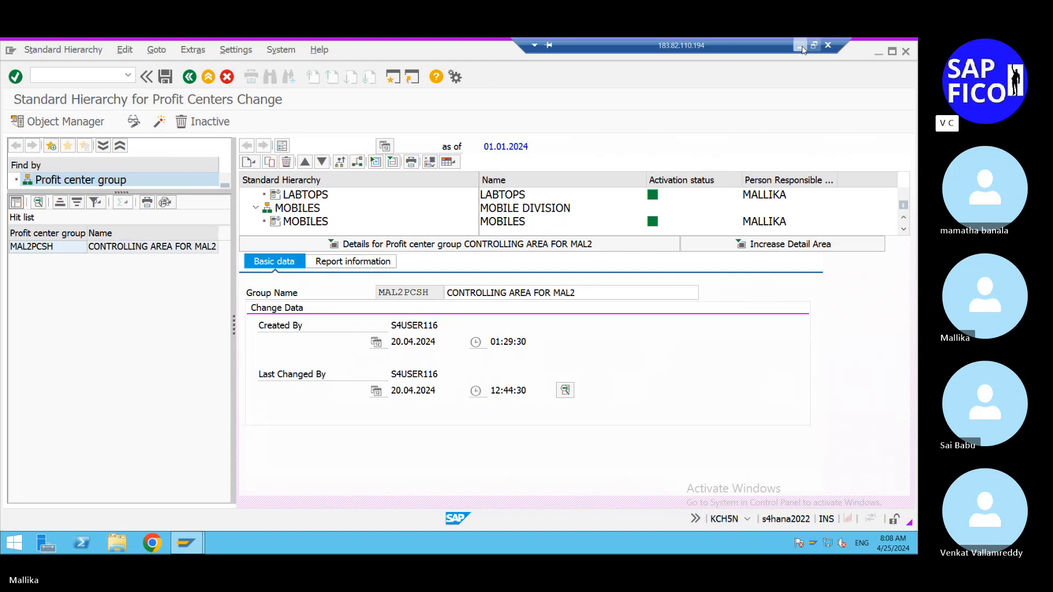
Switch to the Word notes and remove the extra space between STANDARD and HIERIERCHY in item 31
{"action": "left_click", "coordinate": [800, 46]}
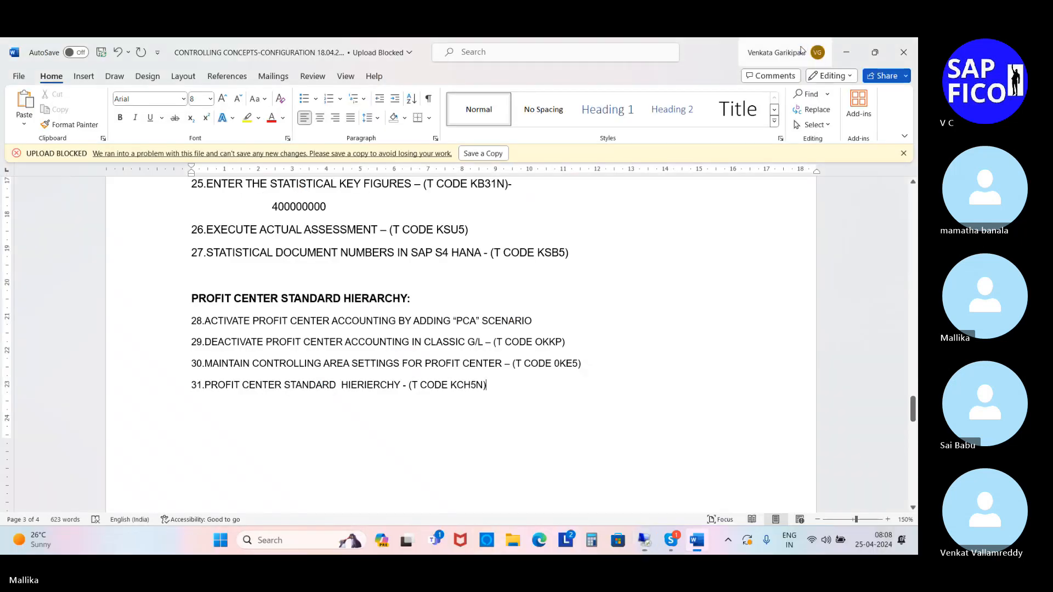
{"action": "left_click", "coordinate": [495, 388]}
{"action": "key", "text": "Return"}
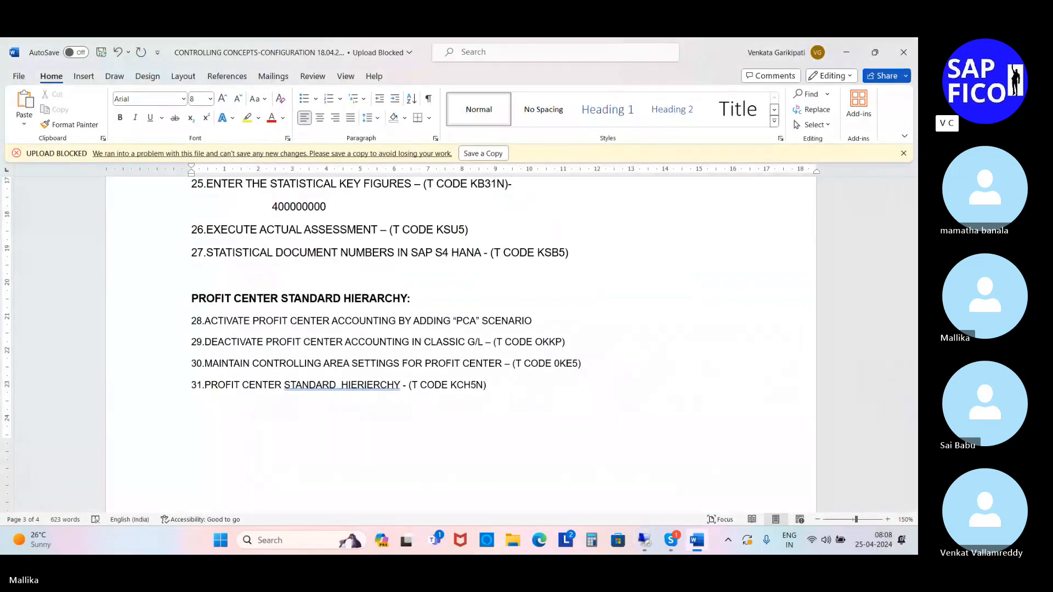
{"action": "right_click", "coordinate": [340, 386]}
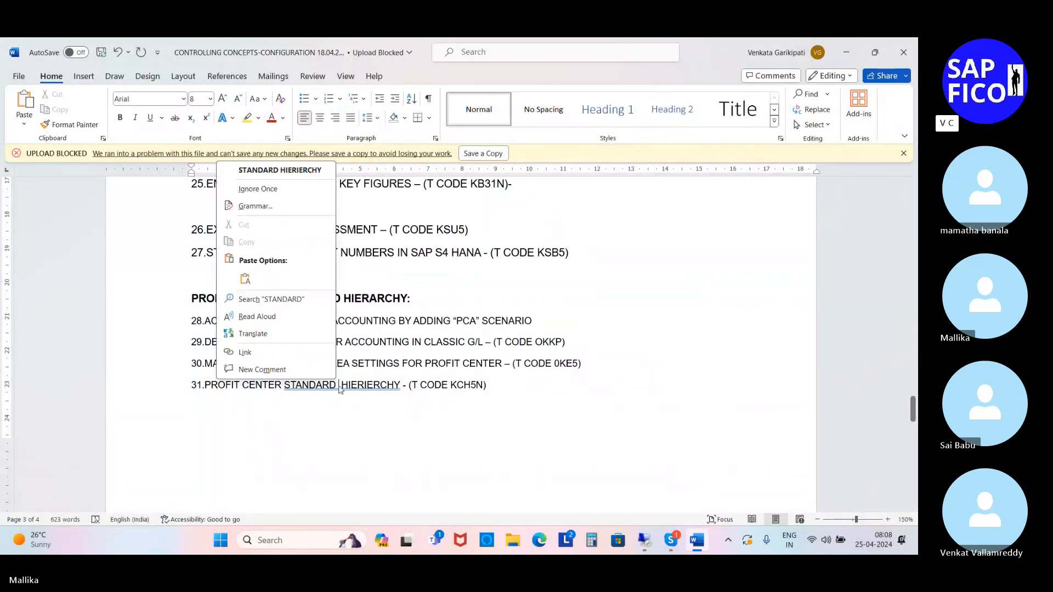
{"action": "left_click", "coordinate": [504, 392]}
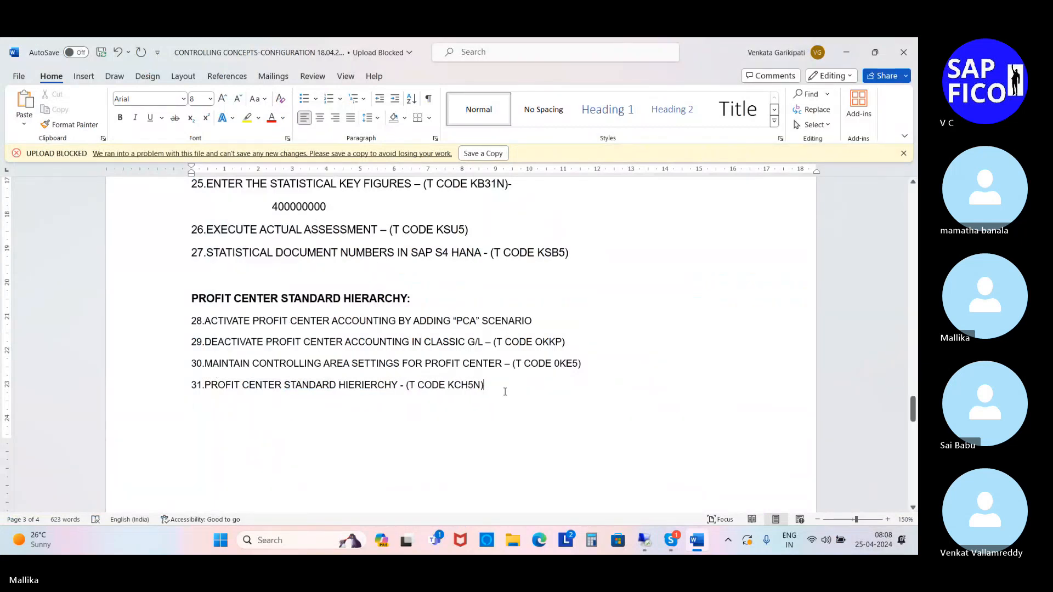
Add 32.CREATE PROFIT CENTER GROUP – (KCH1) on a new line below item 31
{"action": "key", "text": "Return"}
{"action": "type", "text": "32"}
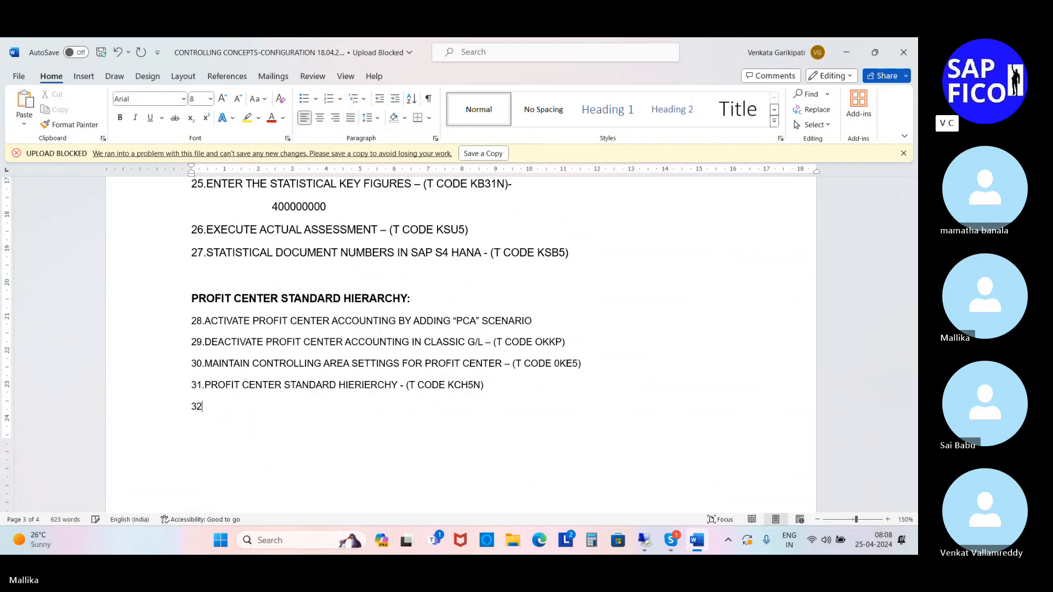
{"action": "type", "text": ".CREATE PROF"}
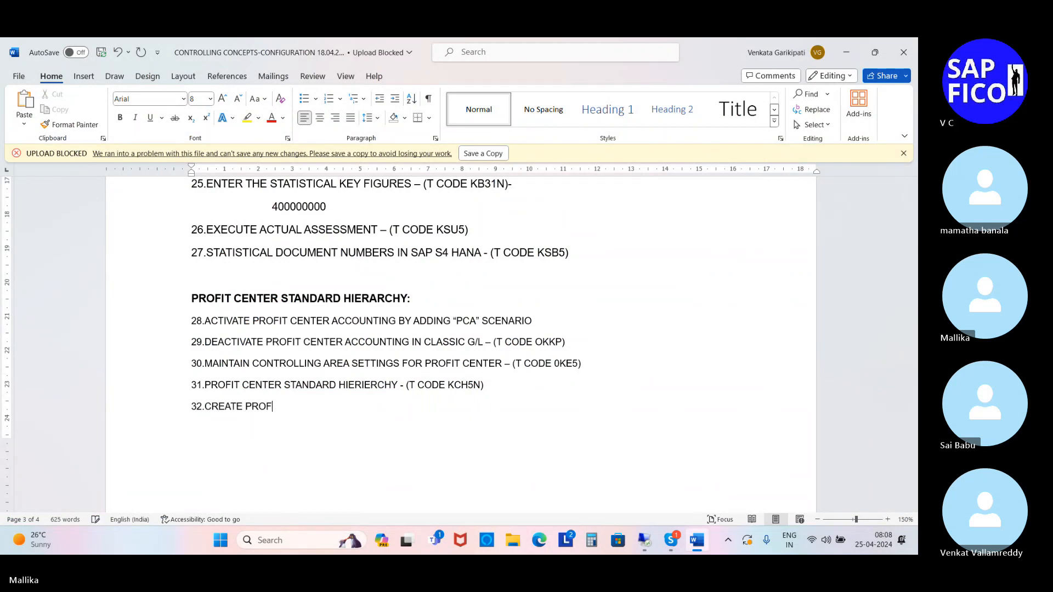
{"action": "type", "text": "IT CENTER"}
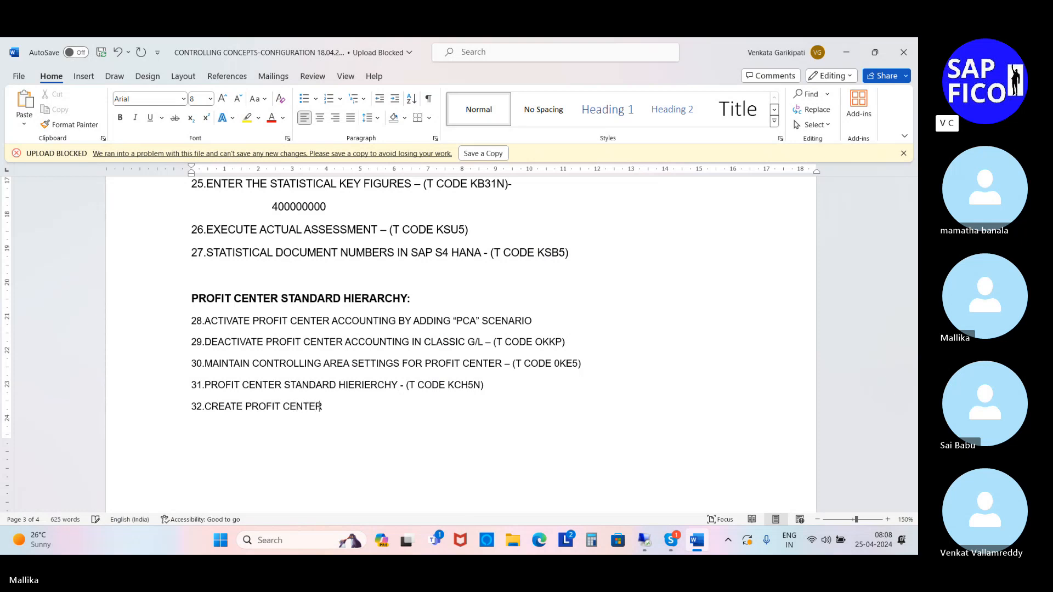
{"action": "type", "text": " GROUP "}
{"action": "type", "text": "- "}
{"action": "type", "text": "("}
{"action": "type", "text": "KC"}
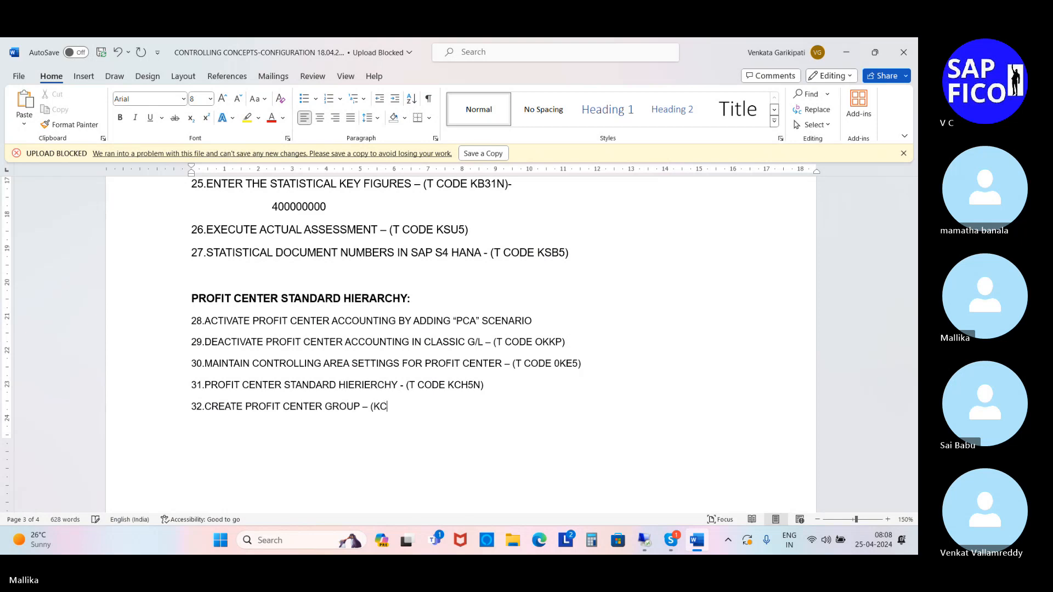
{"action": "type", "text": "H1)"}
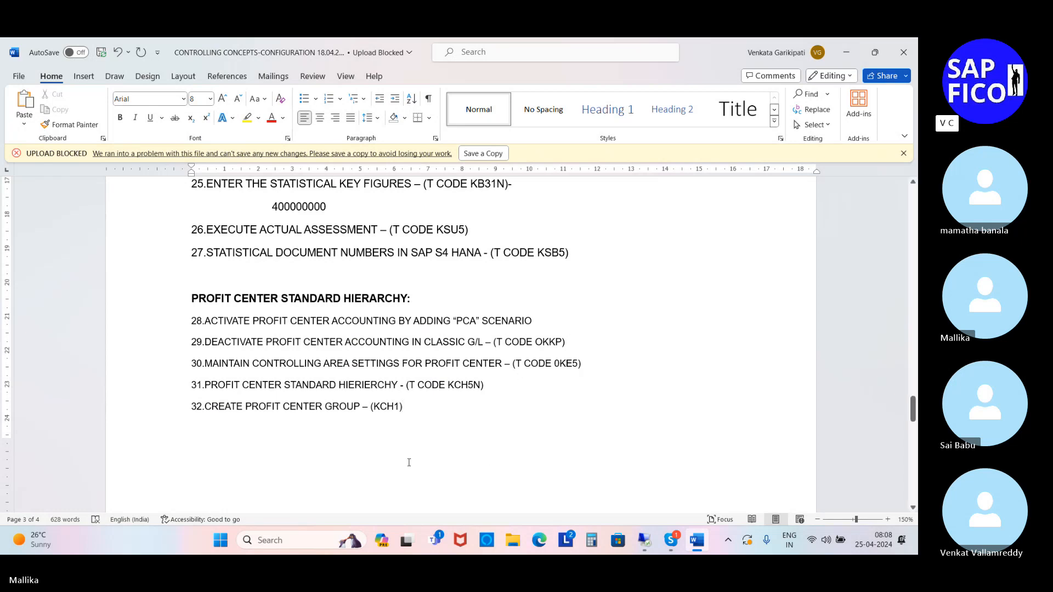
Insert T CODE before KCH1 inside the brackets of item 32
{"action": "left_click", "coordinate": [372, 407]}
{"action": "type", "text": "T CO"}
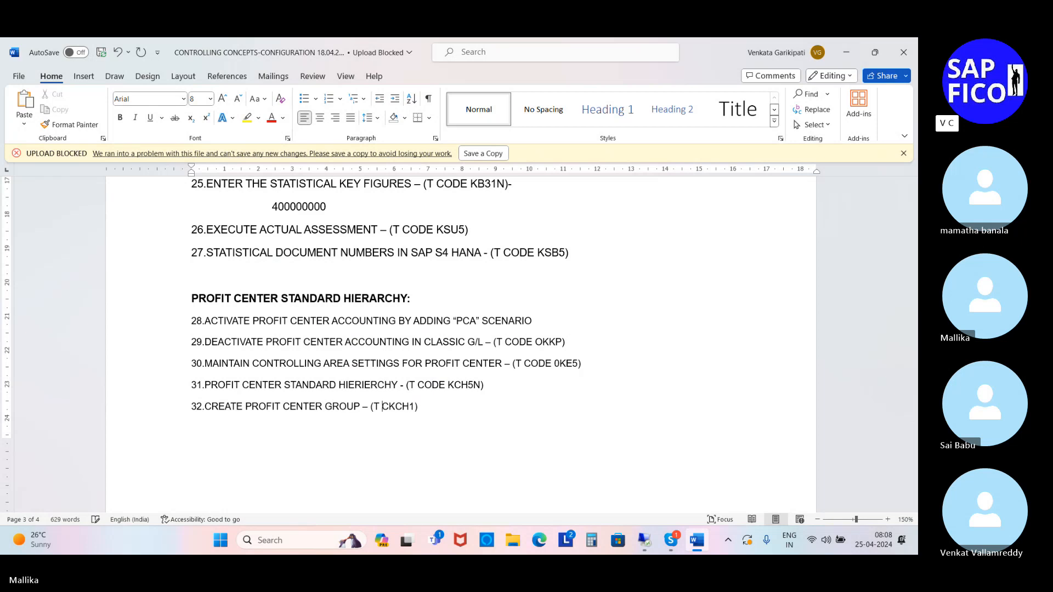
{"action": "type", "text": "DE"}
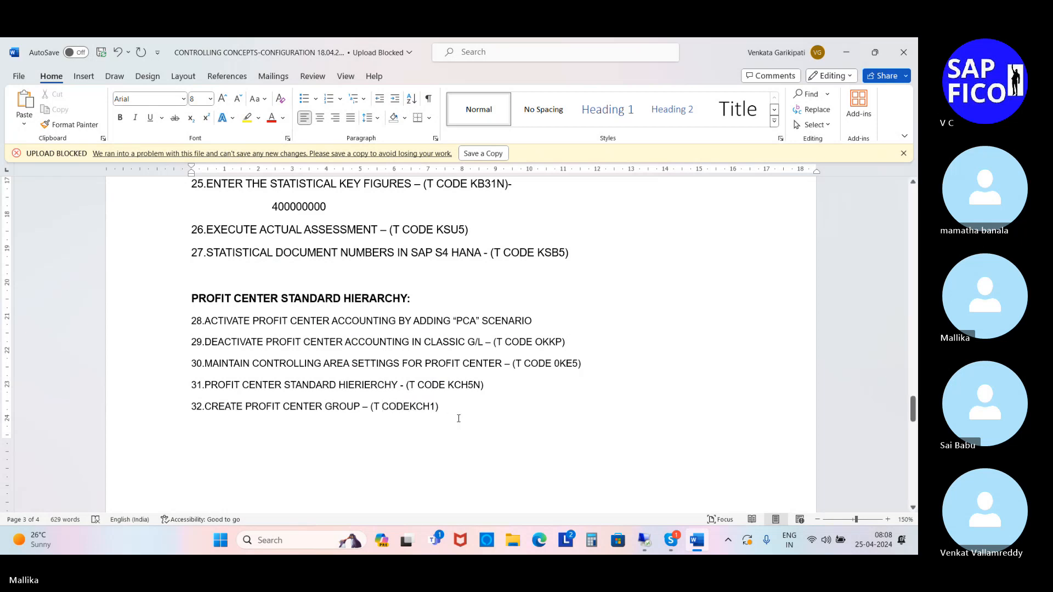
Add 33.CHANGE PROFIT CENTER GROUP – (T CODE KCH2) on a new line below item 32
{"action": "key", "text": "Return"}
{"action": "type", "text": "3"}
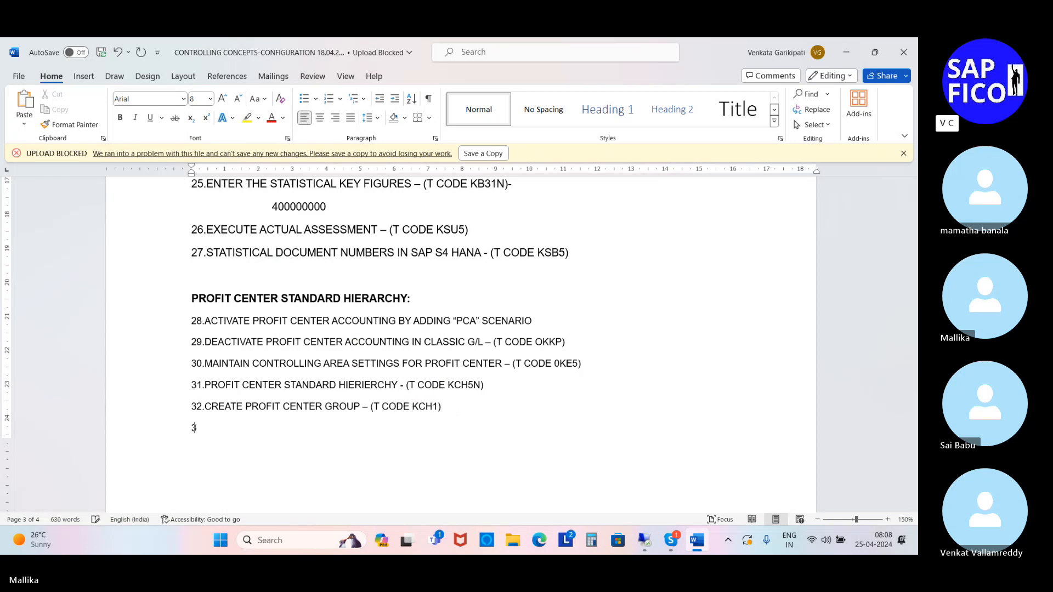
{"action": "type", "text": "3.CHANGE"}
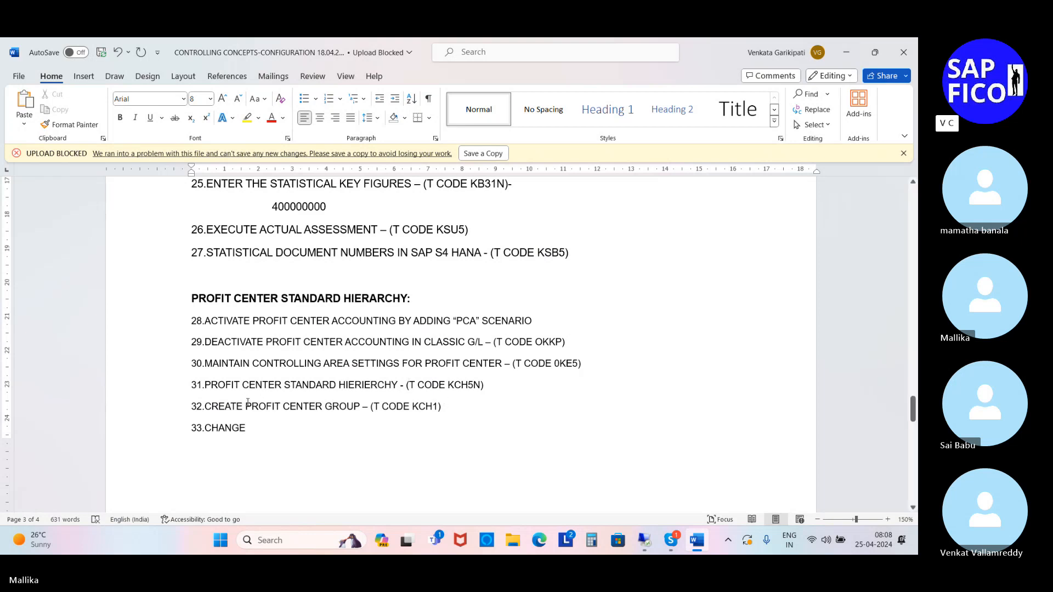
{"action": "type", "text": "PROFI"}
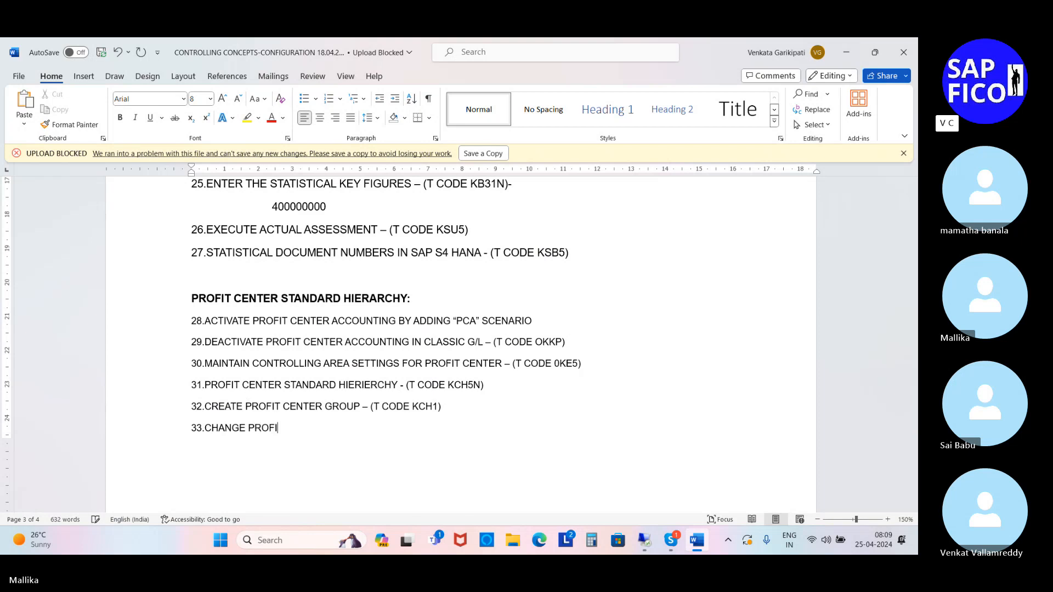
{"action": "type", "text": "T CENTER GROUP"}
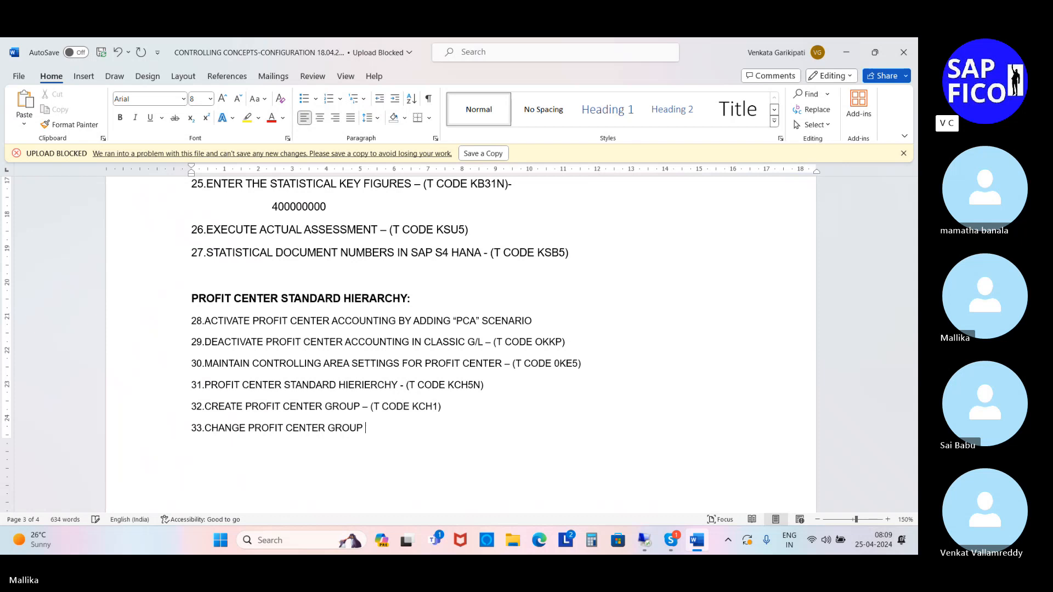
{"action": "type", "text": " -"}
{"action": "type", "text": " (T CO"}
{"action": "type", "text": "DE K"}
{"action": "type", "text": "CH2)"}
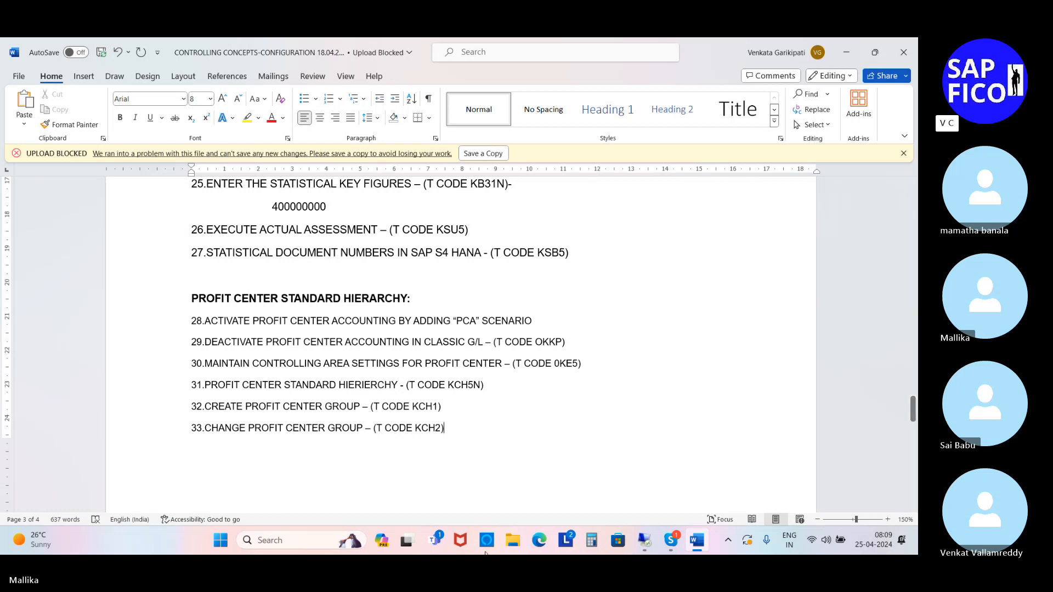
Switch to SAP, open profit center group MAL2PCSH in transaction KCH2 and expand its LABTOPS and MOBILES groups
{"action": "left_click", "coordinate": [644, 540]}
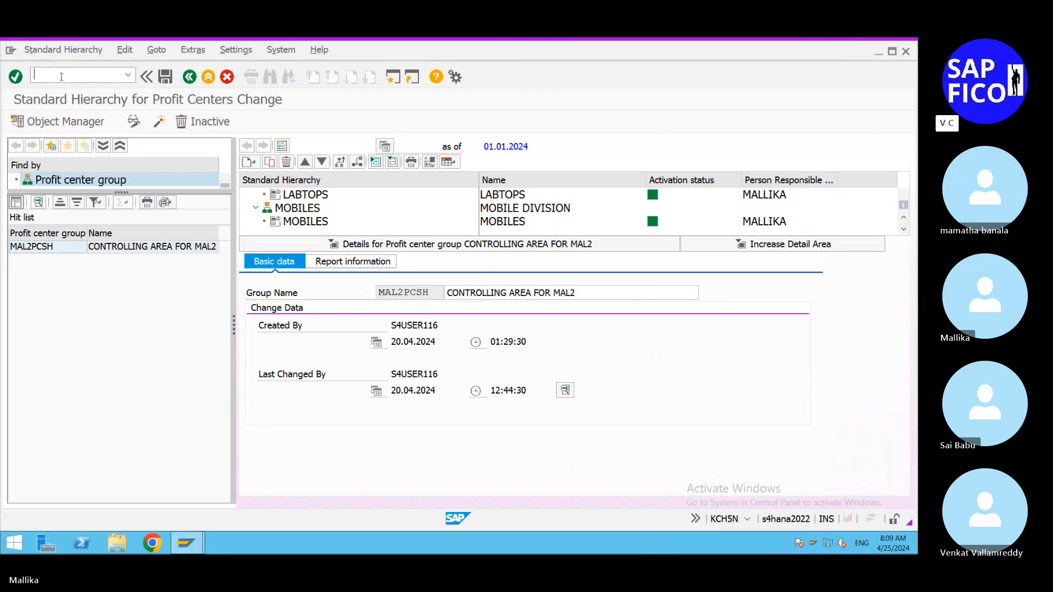
{"action": "type", "text": "/NKCH2"}
{"action": "key", "text": "Return"}
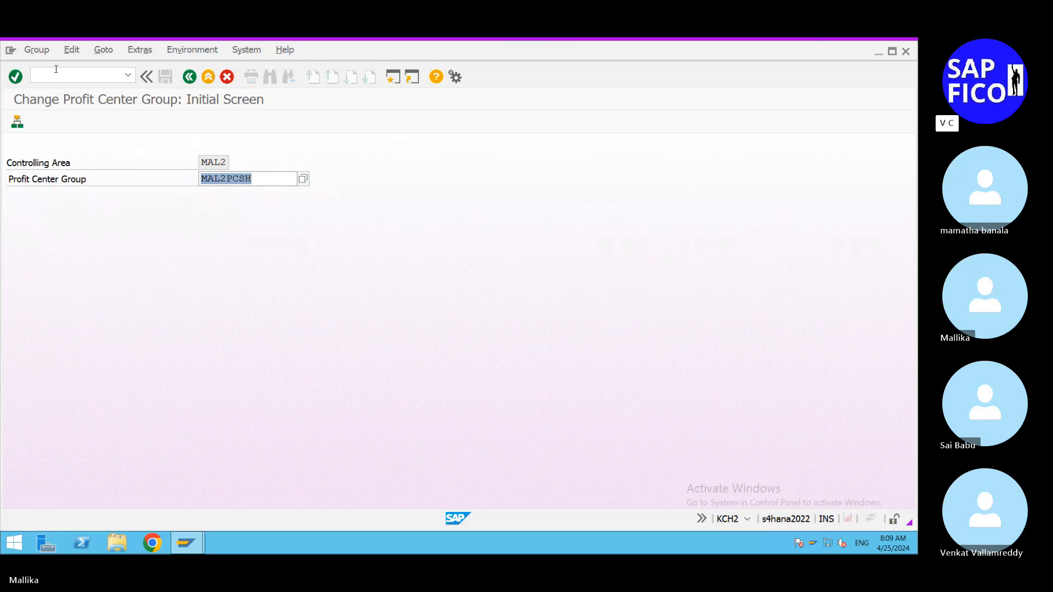
{"action": "left_click", "coordinate": [18, 124]}
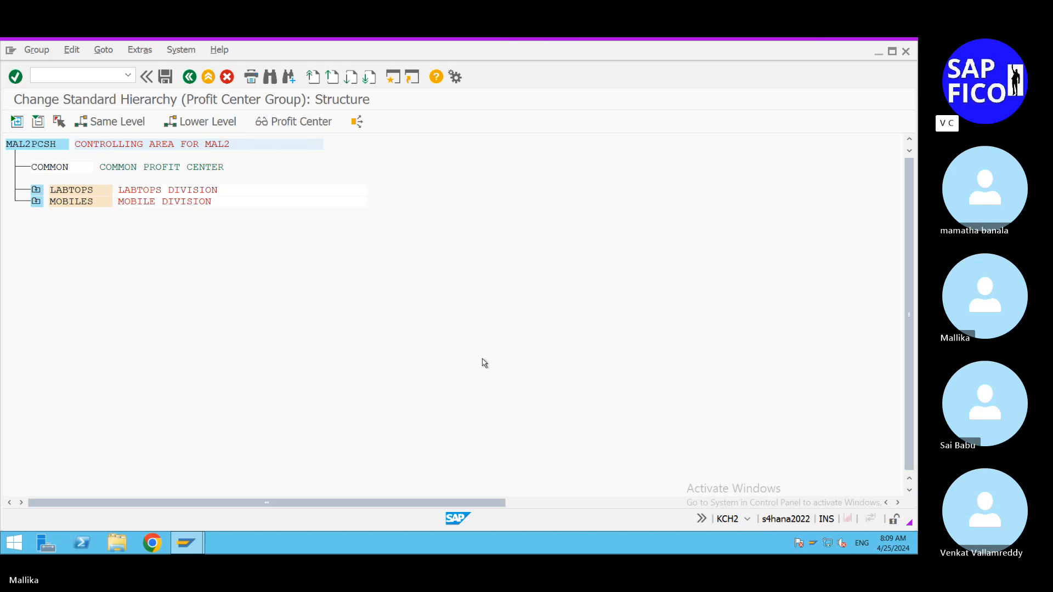
{"action": "left_click", "coordinate": [35, 190]}
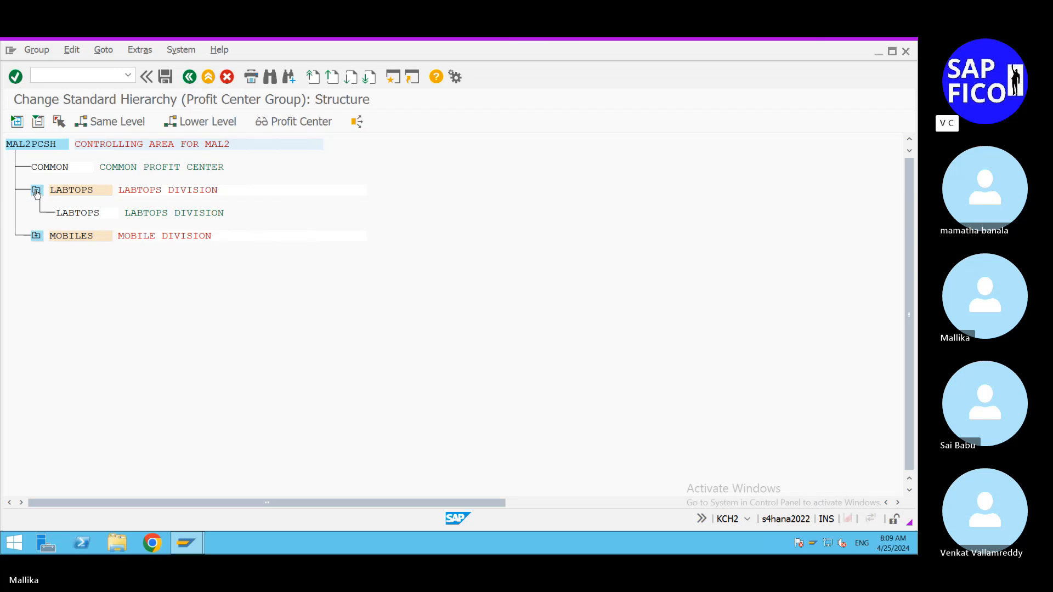
{"action": "left_click", "coordinate": [37, 236]}
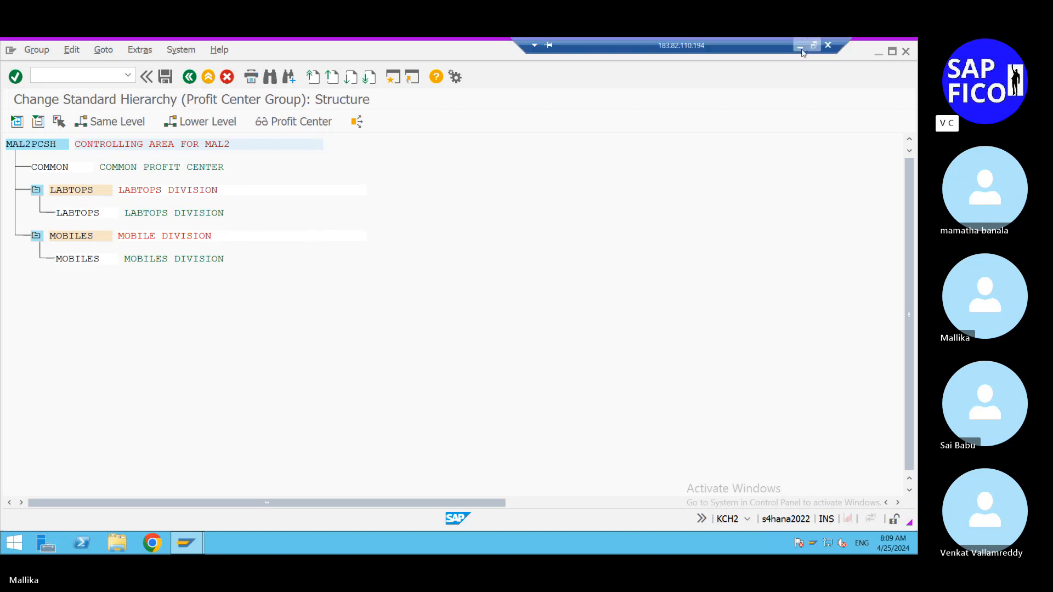
Return to the Word notes and add 33.CREATE PROFIT CENTER – (T CODE KE51) at the start of page 4
{"action": "left_click", "coordinate": [799, 49]}
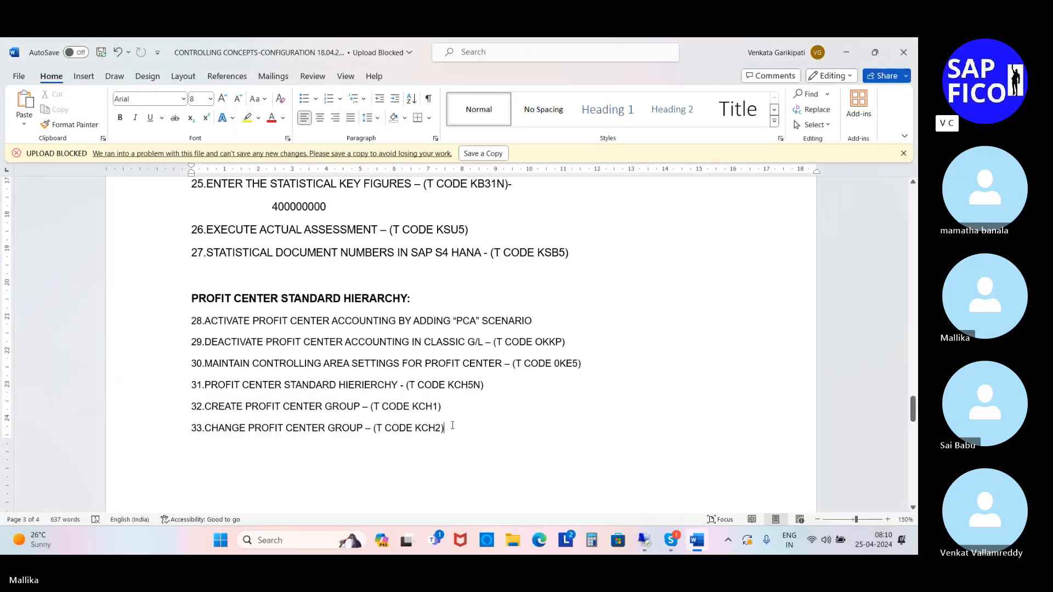
{"action": "scroll", "coordinate": [452, 425], "scroll_direction": "down", "scroll_amount": 3}
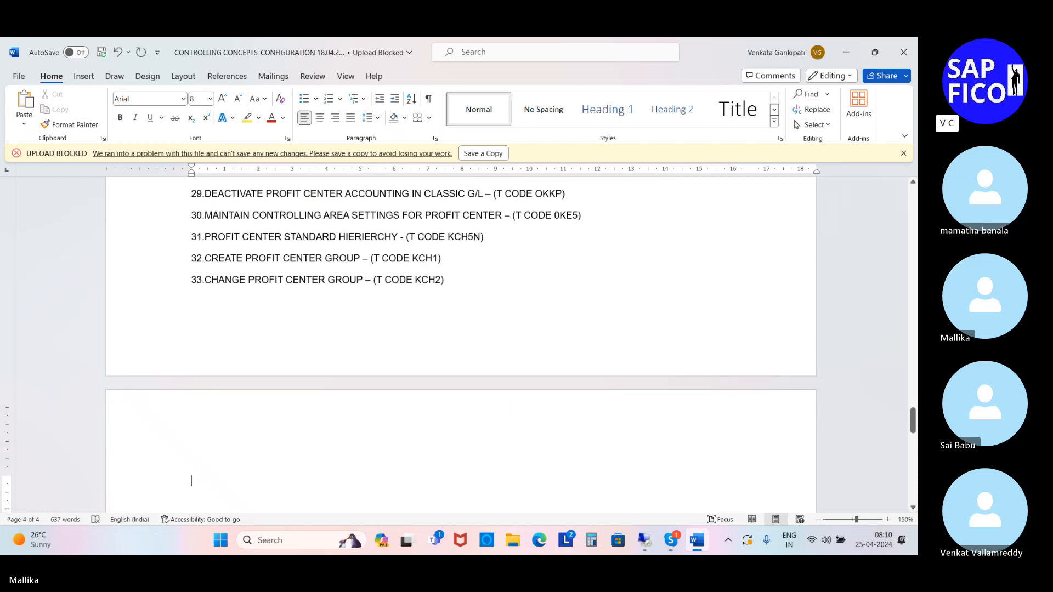
{"action": "type", "text": "33."}
{"action": "type", "text": "CREATE"}
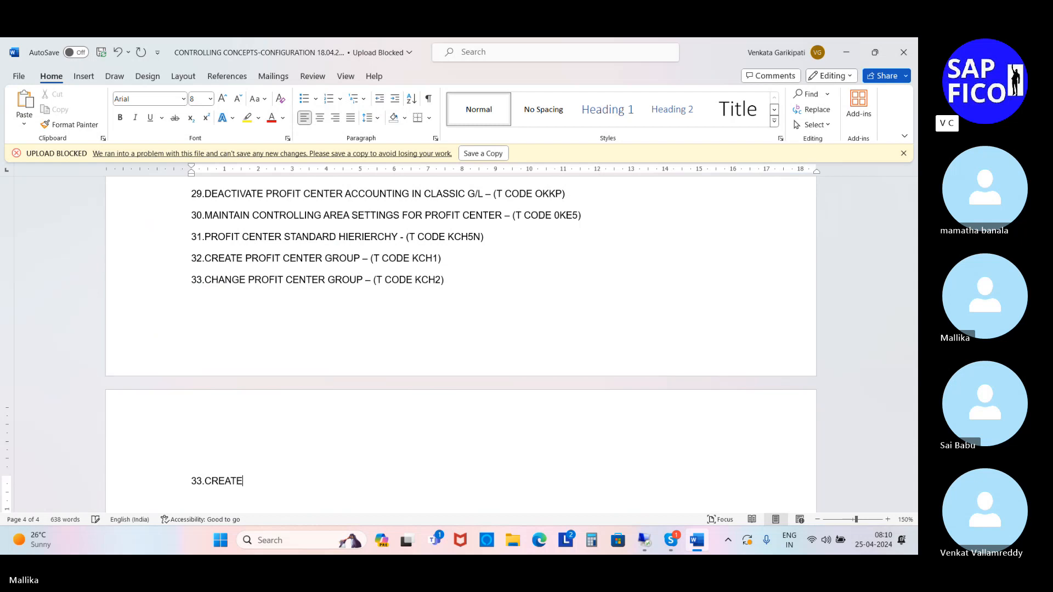
{"action": "type", "text": " PROFIT "}
{"action": "type", "text": "CENTER "}
{"action": "type", "text": "-"}
{"action": "type", "text": " ("}
{"action": "type", "text": "T C"}
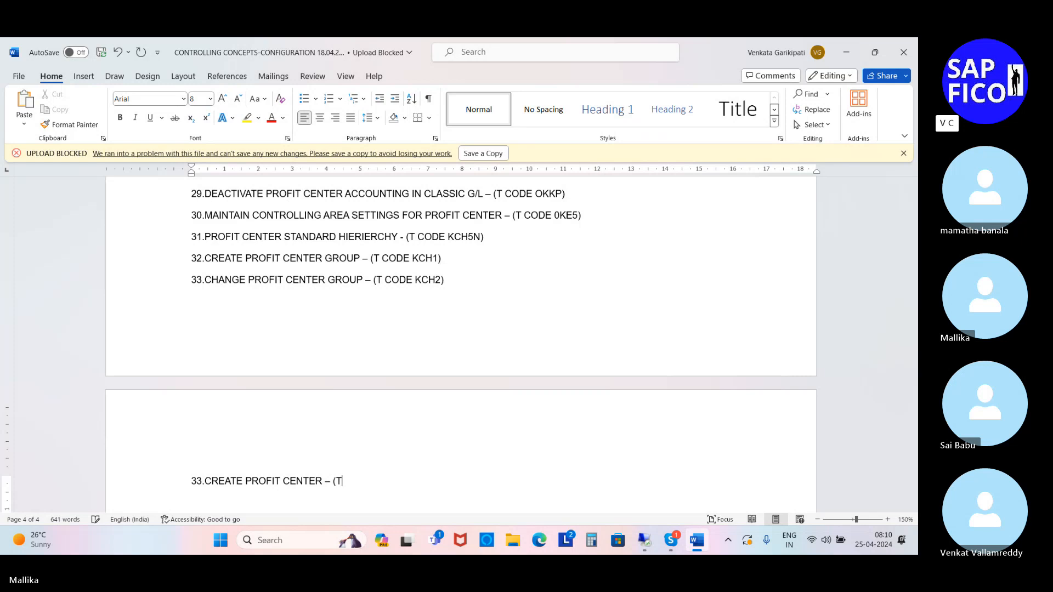
{"action": "type", "text": "ODE KE51)"}
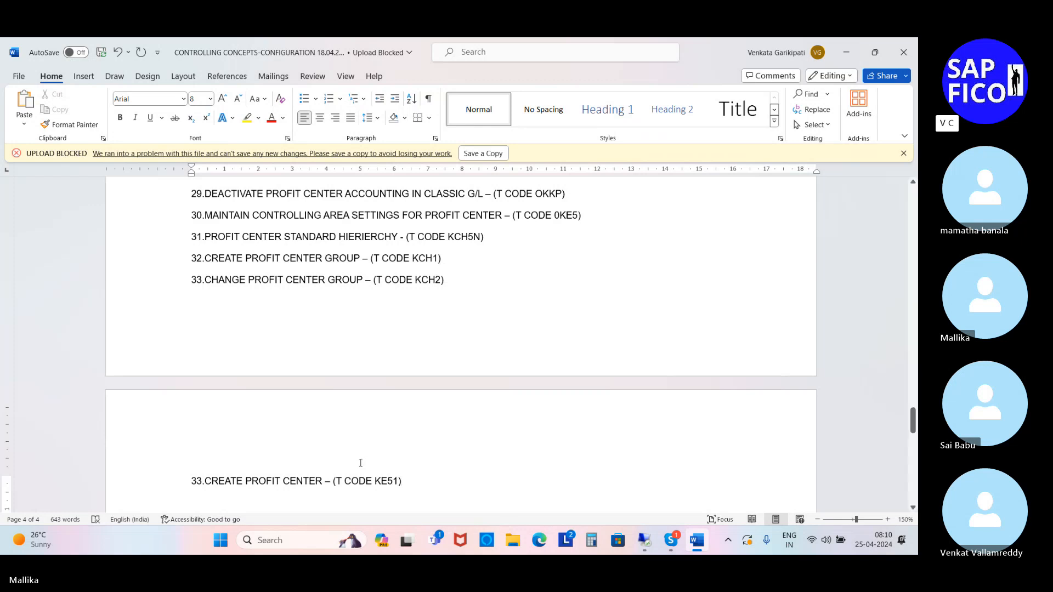
Renumber the CREATE PROFIT CENTER item on page 4 as 34
{"action": "left_click", "coordinate": [203, 481]}
{"action": "key", "text": "BackSpace"}
{"action": "type", "text": "4"}
Add 35.CHANGE PROFIT CENTER – T CODE KE52) on a new line below item 34
{"action": "left_click", "coordinate": [418, 474]}
{"action": "key", "text": "Return"}
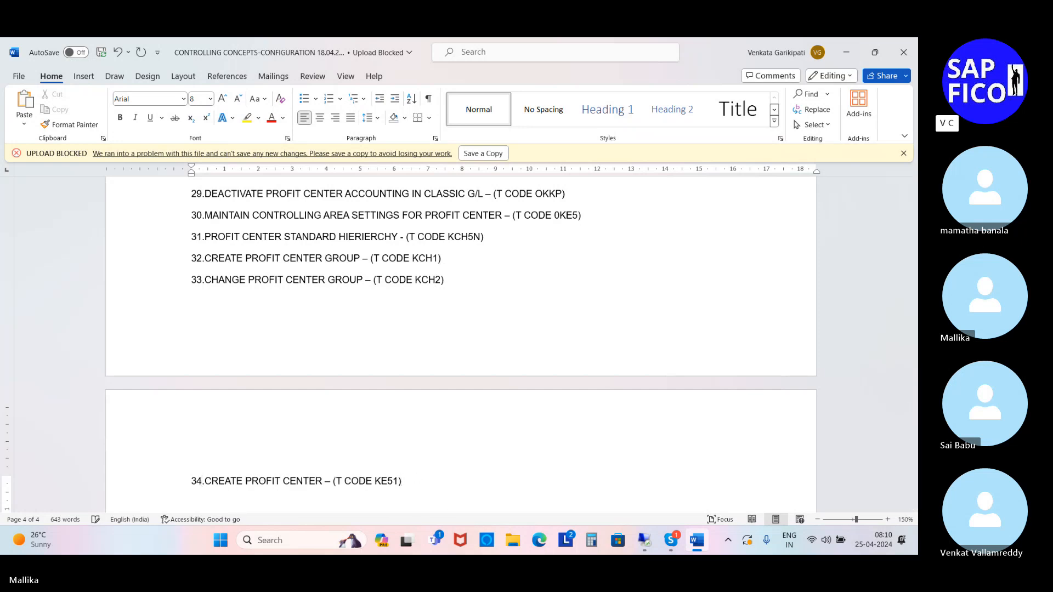
{"action": "type", "text": "35."}
{"action": "scroll", "coordinate": [432, 483], "scroll_direction": "down", "scroll_amount": 5}
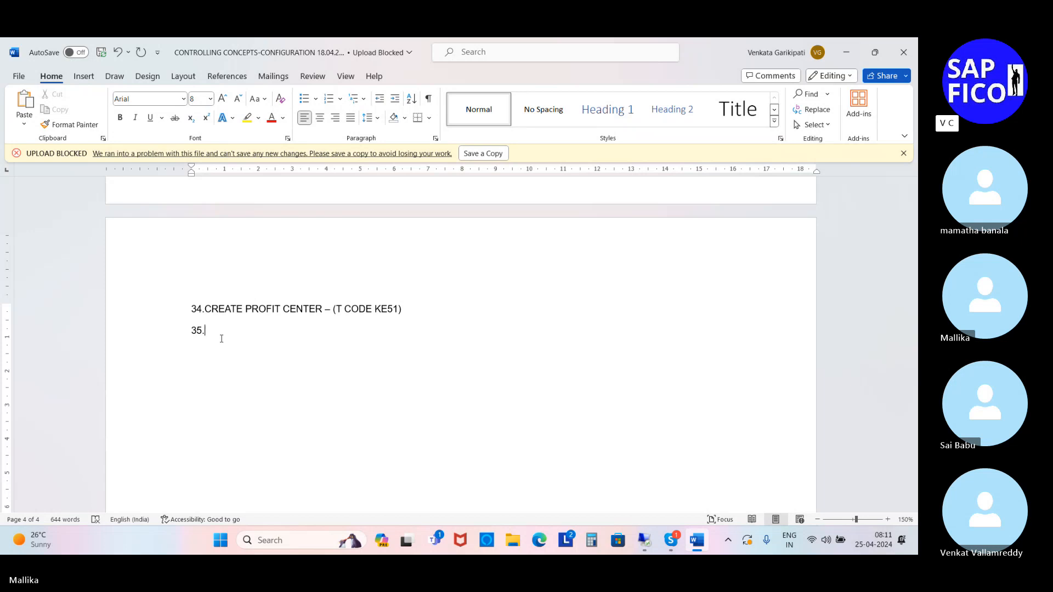
{"action": "type", "text": "CHANGE "}
{"action": "type", "text": "PROFIT "}
{"action": "type", "text": "CENTER "}
{"action": "type", "text": "- T CO"}
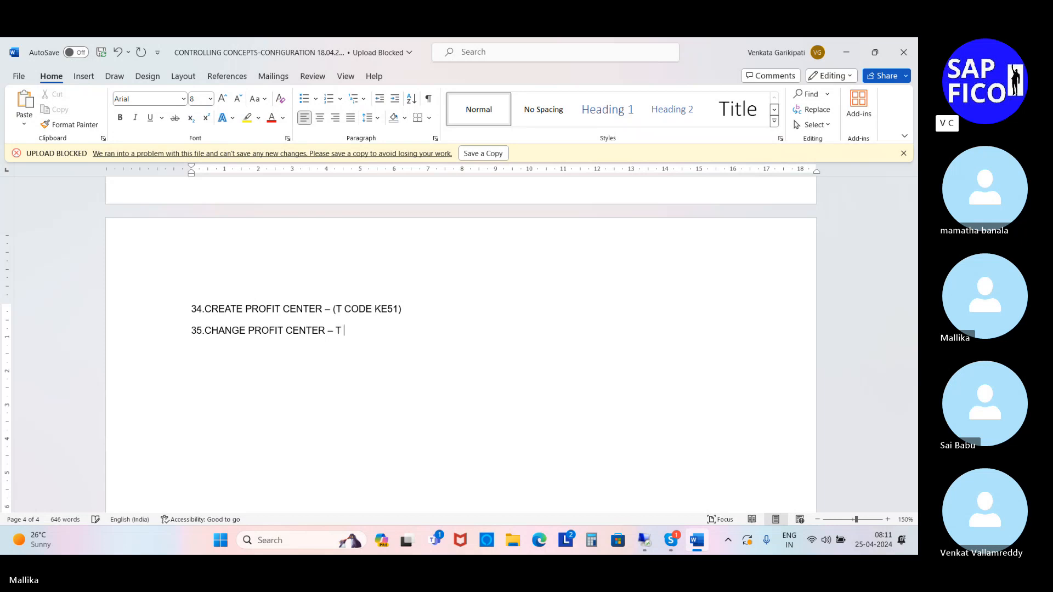
{"action": "type", "text": "DE KE52)"}
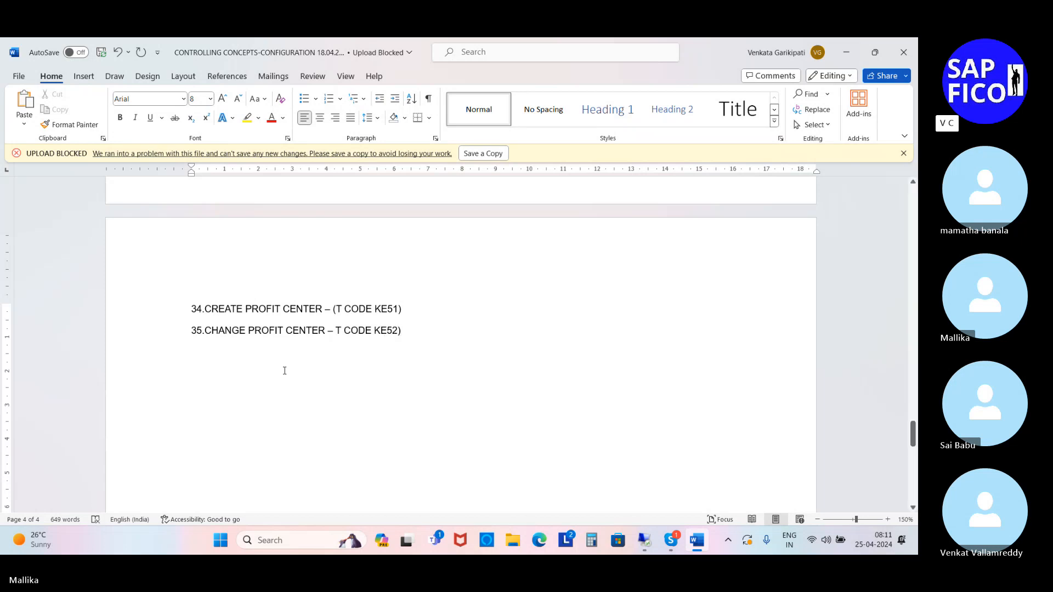
Insert the missing opening bracket before T CODE in item 35 and start a new line below it
{"action": "left_click", "coordinate": [338, 332]}
{"action": "type", "text": "("}
{"action": "left_click", "coordinate": [414, 338]}
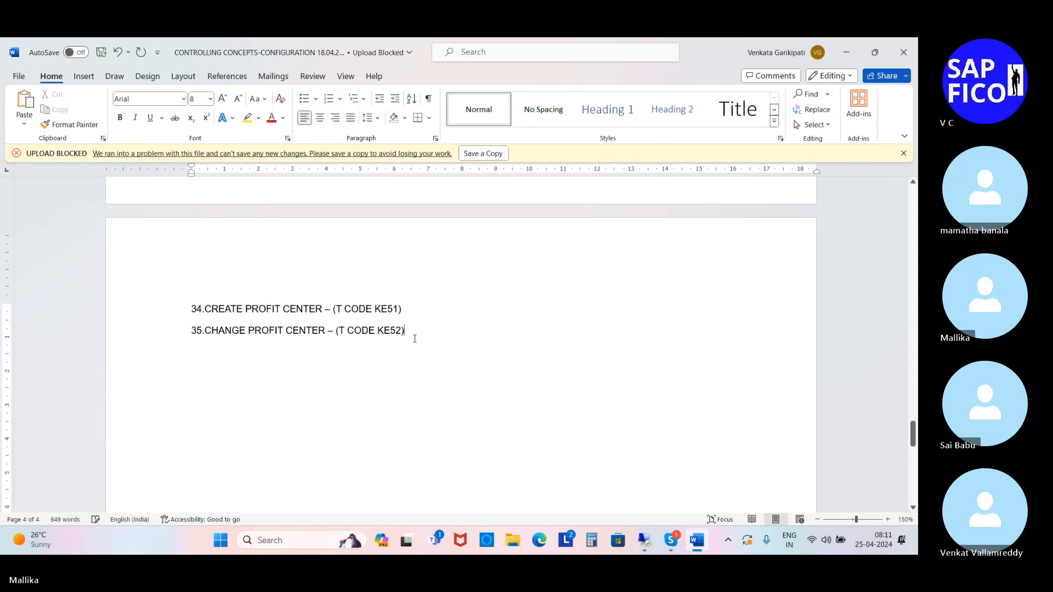
{"action": "key", "text": "Return"}
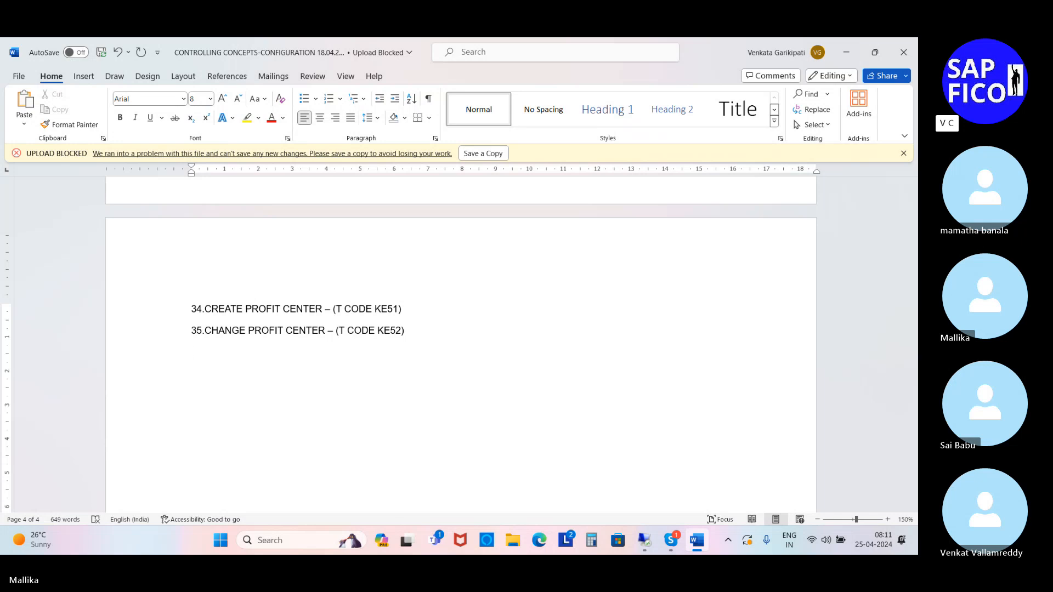
Switch to SAP, run transaction KE52 and examine the master data of profit center COMMON in controlling area MAL2
{"action": "left_click", "coordinate": [644, 540]}
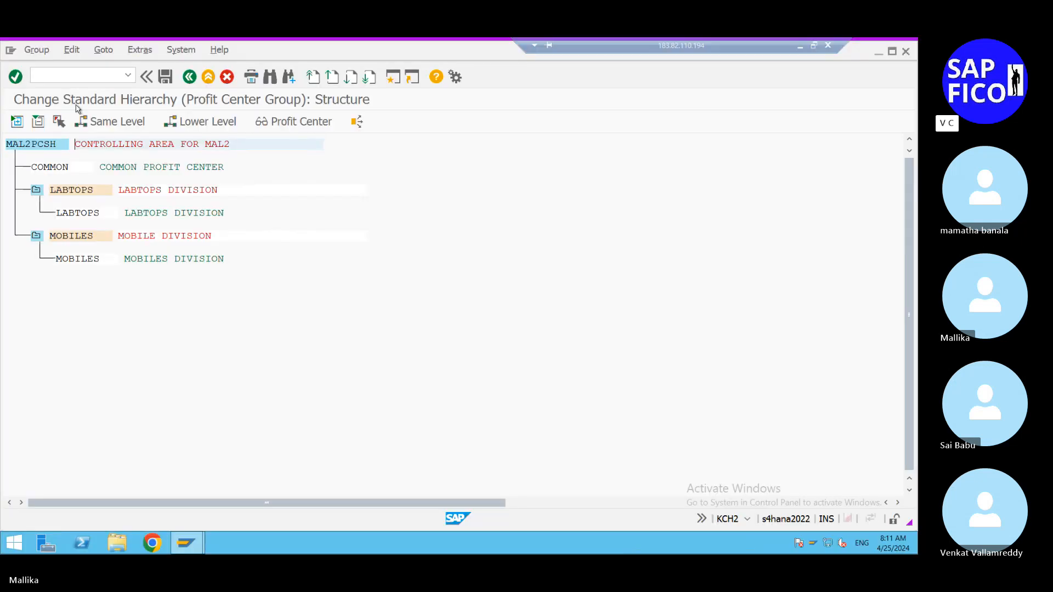
{"action": "left_click", "coordinate": [49, 75]}
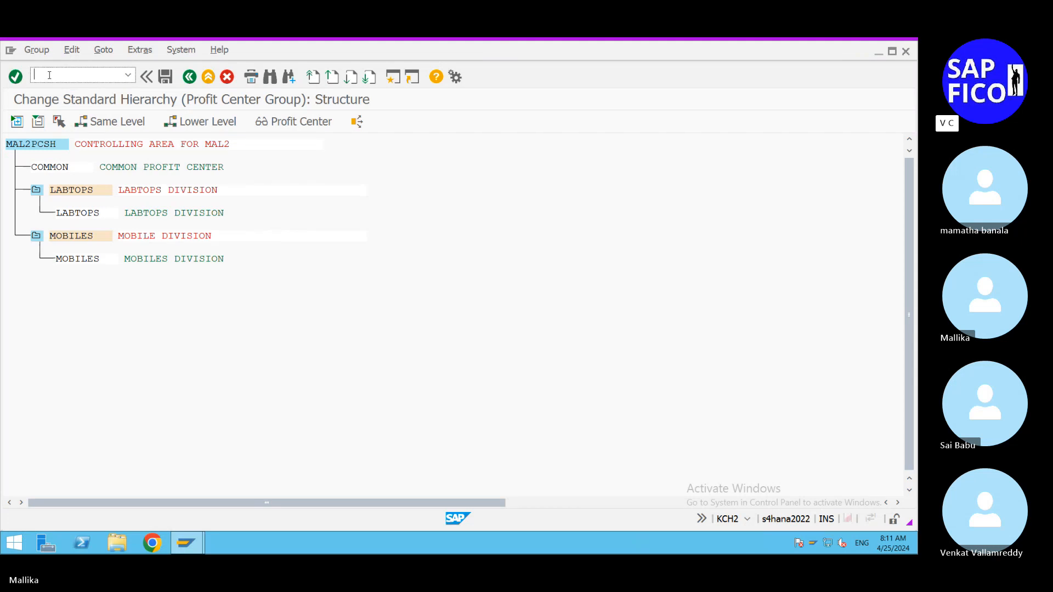
{"action": "type", "text": "/NKE52"}
{"action": "key", "text": "Return"}
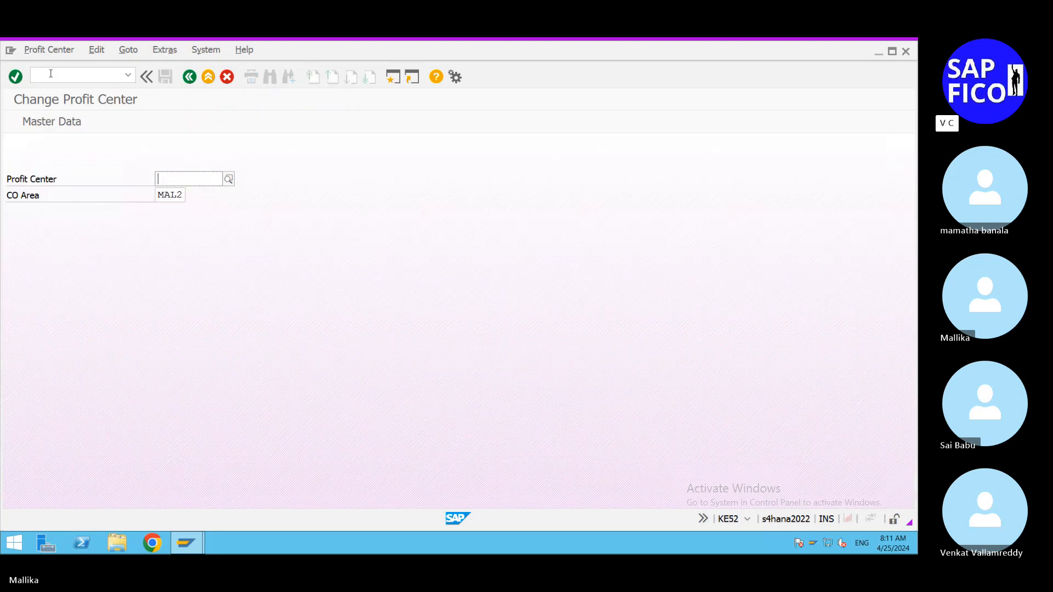
{"action": "left_click", "coordinate": [228, 181]}
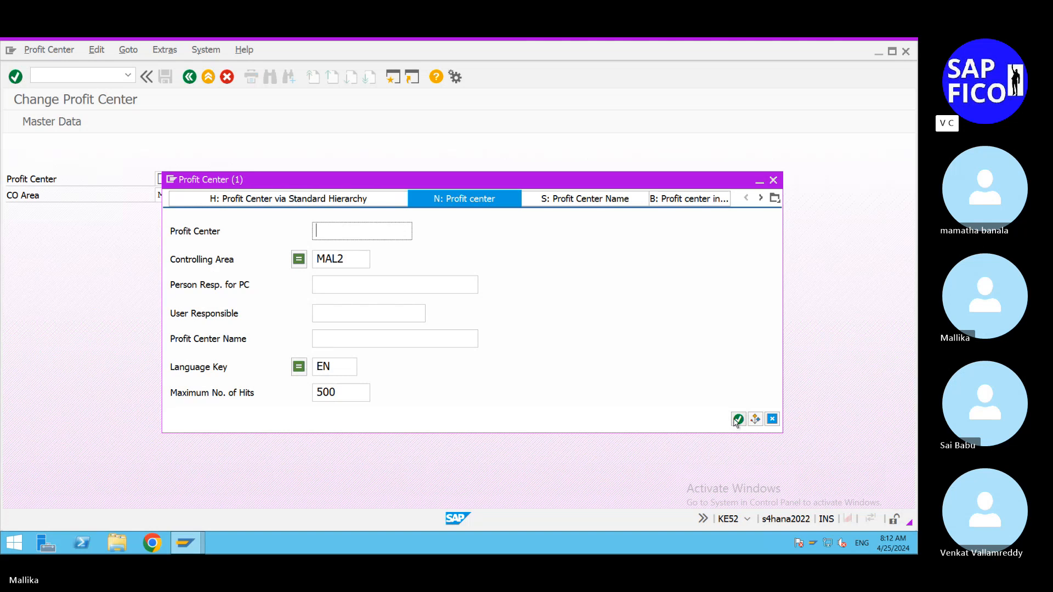
{"action": "left_click", "coordinate": [738, 418]}
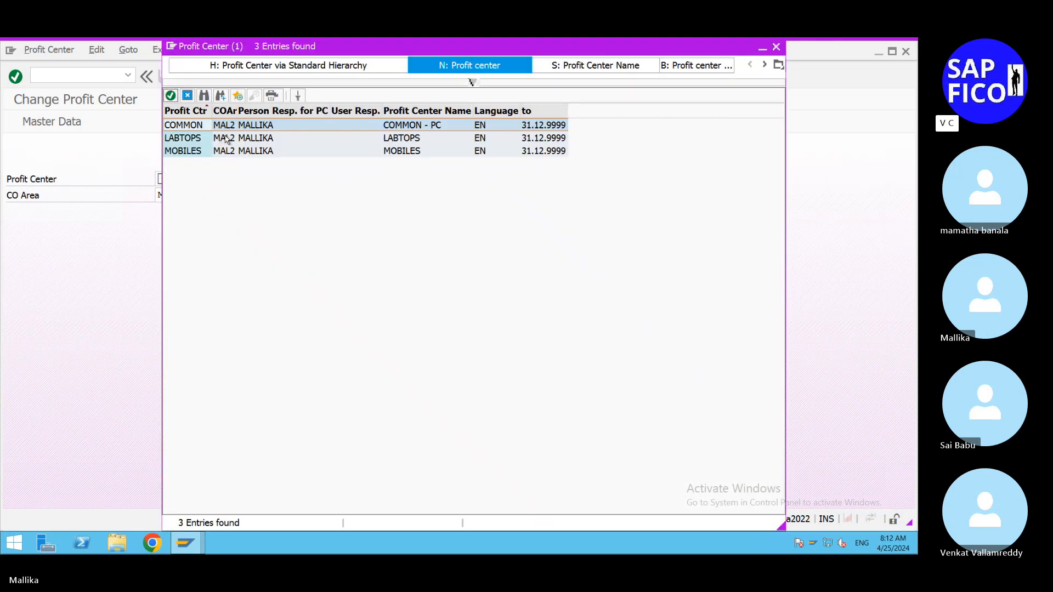
{"action": "double_click", "coordinate": [261, 126]}
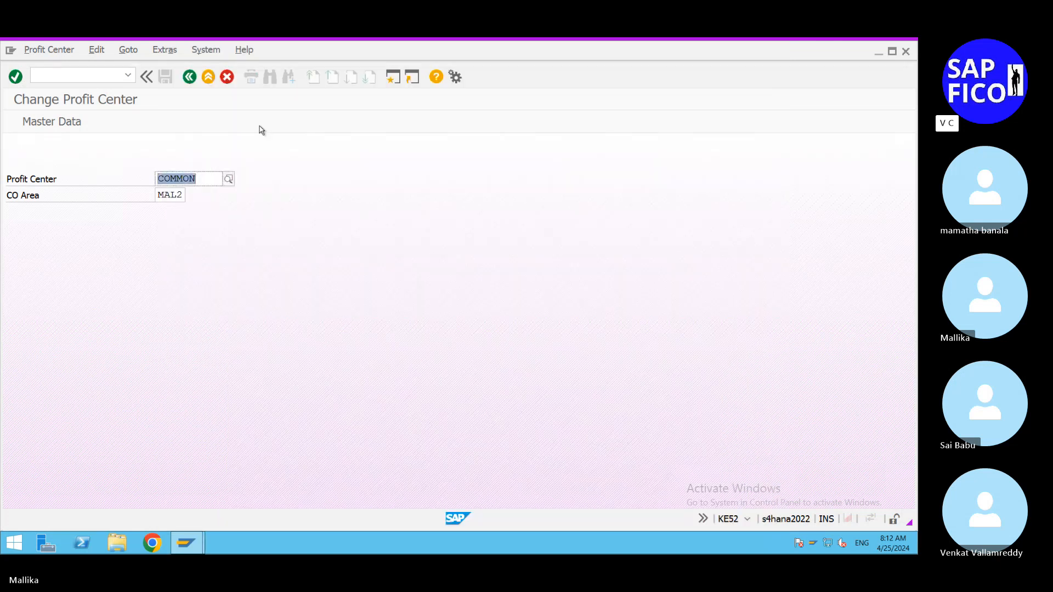
{"action": "key", "text": "Return"}
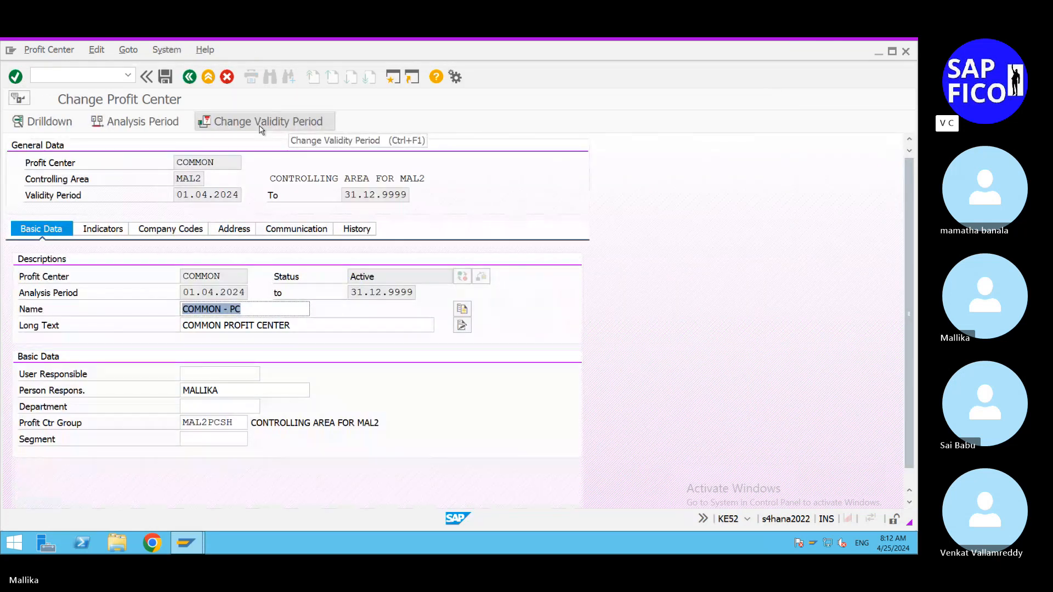
{"action": "left_click", "coordinate": [277, 308]}
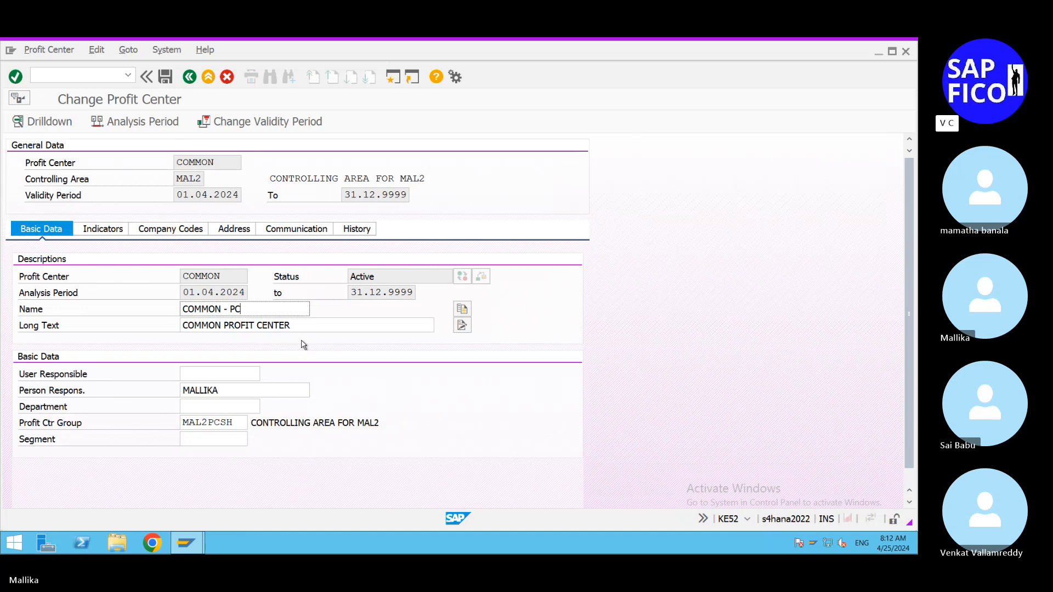
Open an additional SAP session, run transaction KS02 and display the basic data of cost center ADMIN COMM in controlling area MAL2
{"action": "left_click", "coordinate": [394, 78]}
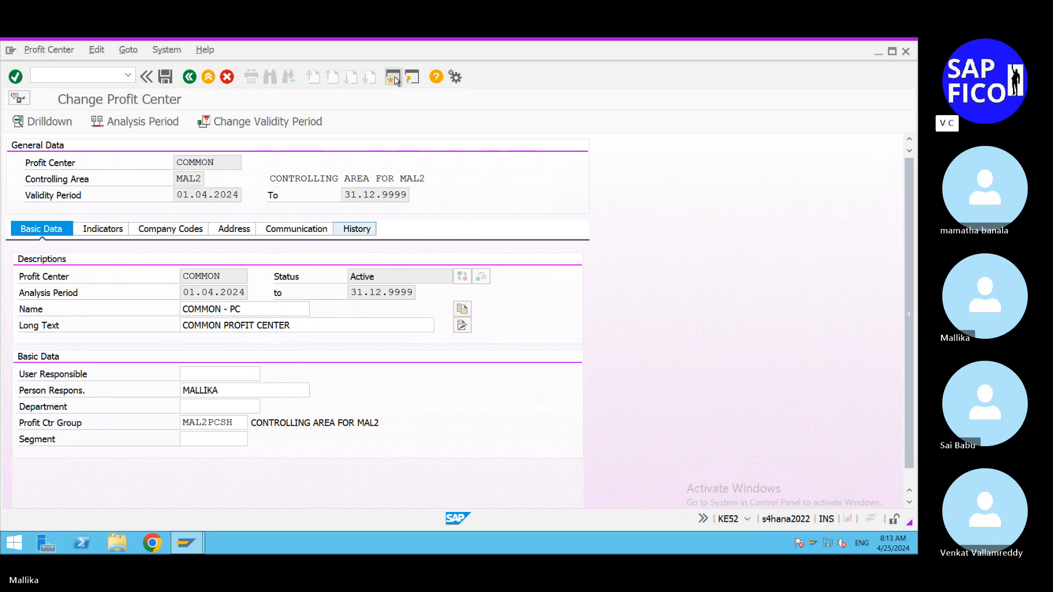
{"action": "type", "text": "/NKS02"}
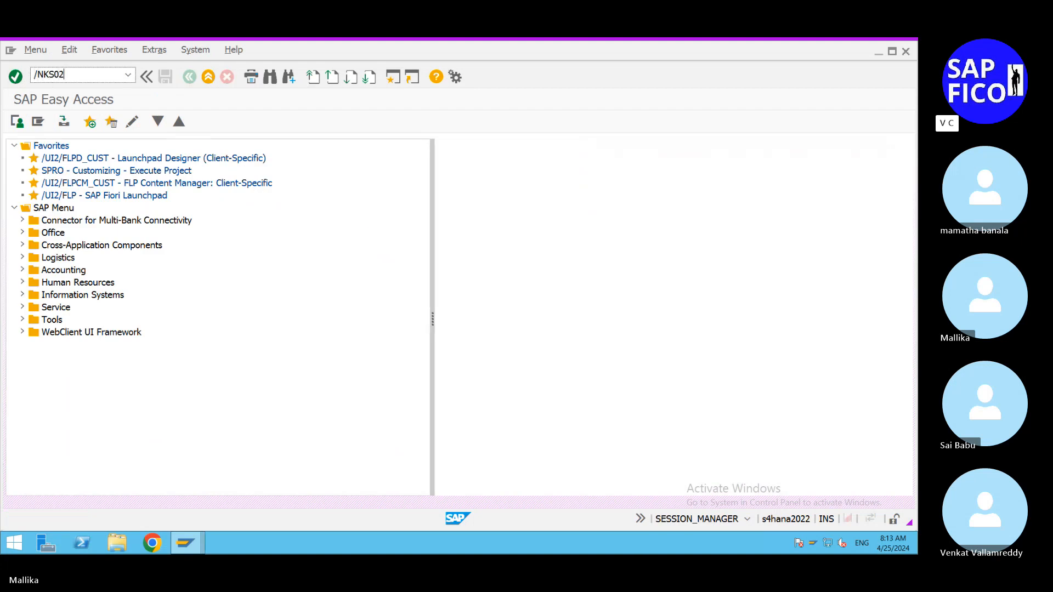
{"action": "key", "text": "Return"}
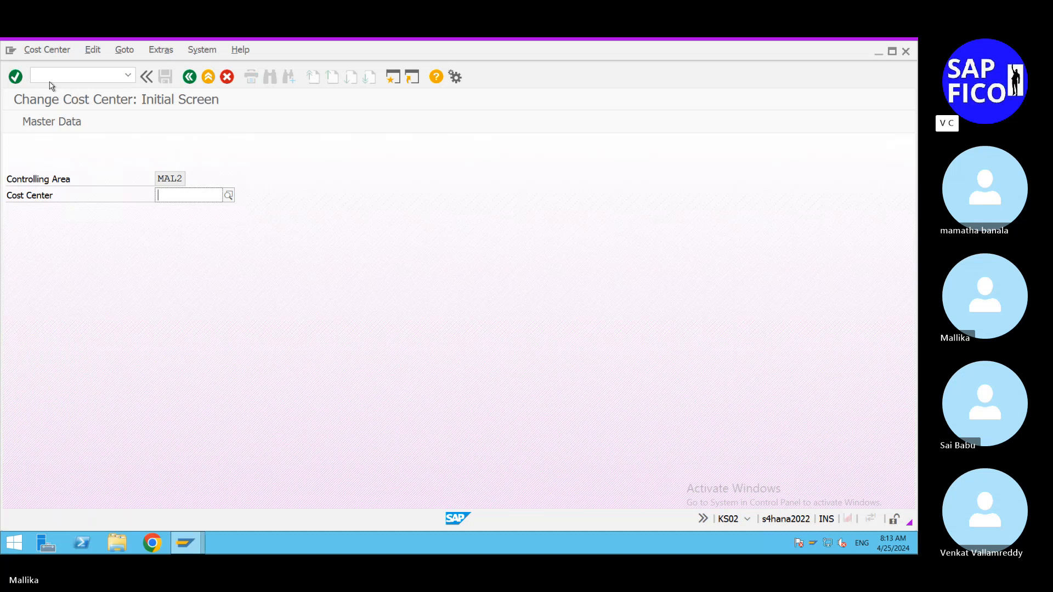
{"action": "left_click", "coordinate": [229, 195]}
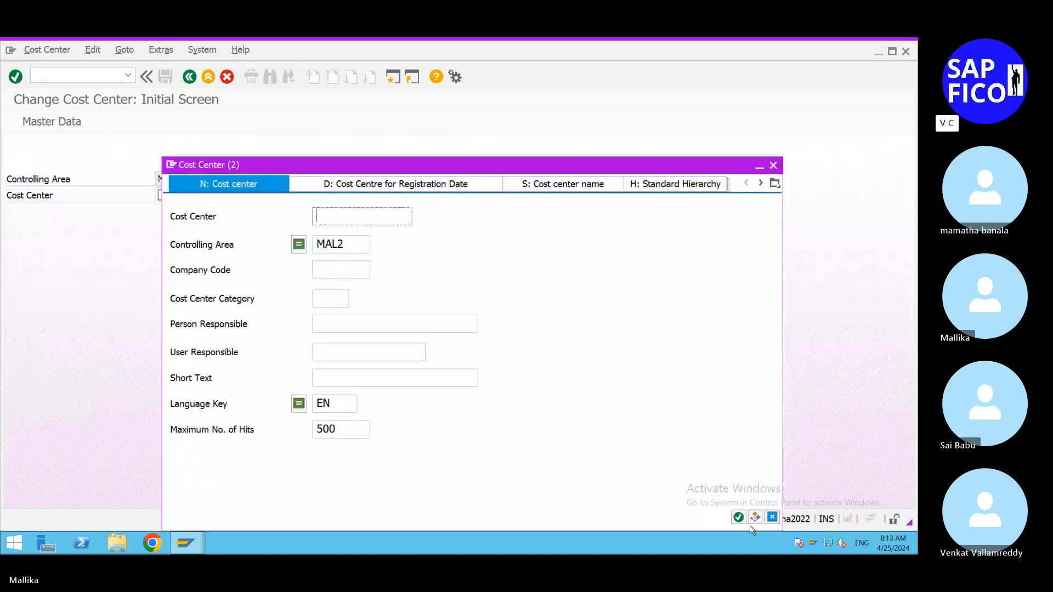
{"action": "left_click", "coordinate": [738, 517]}
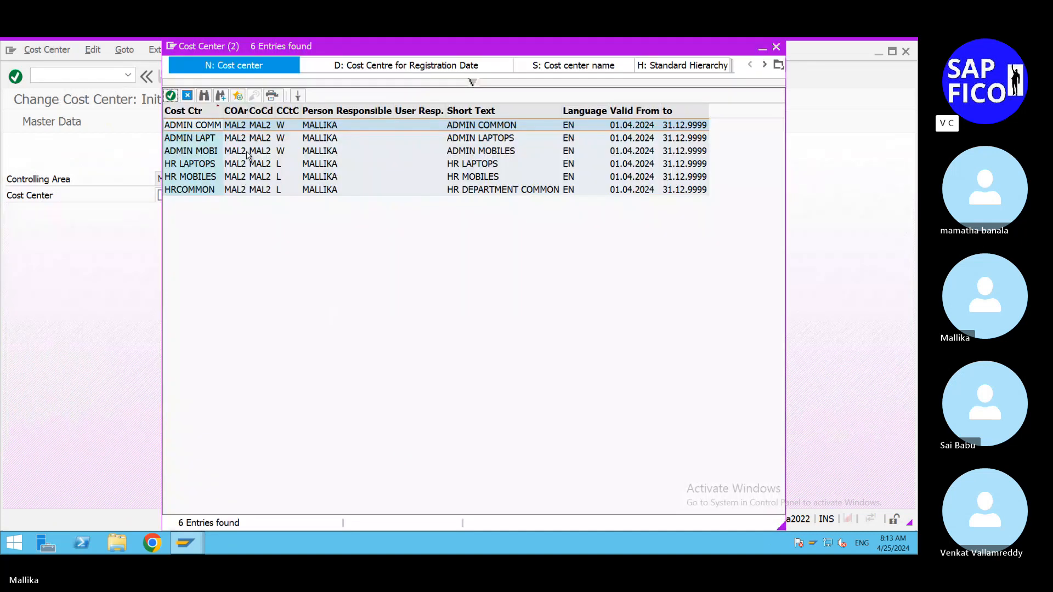
{"action": "double_click", "coordinate": [280, 126]}
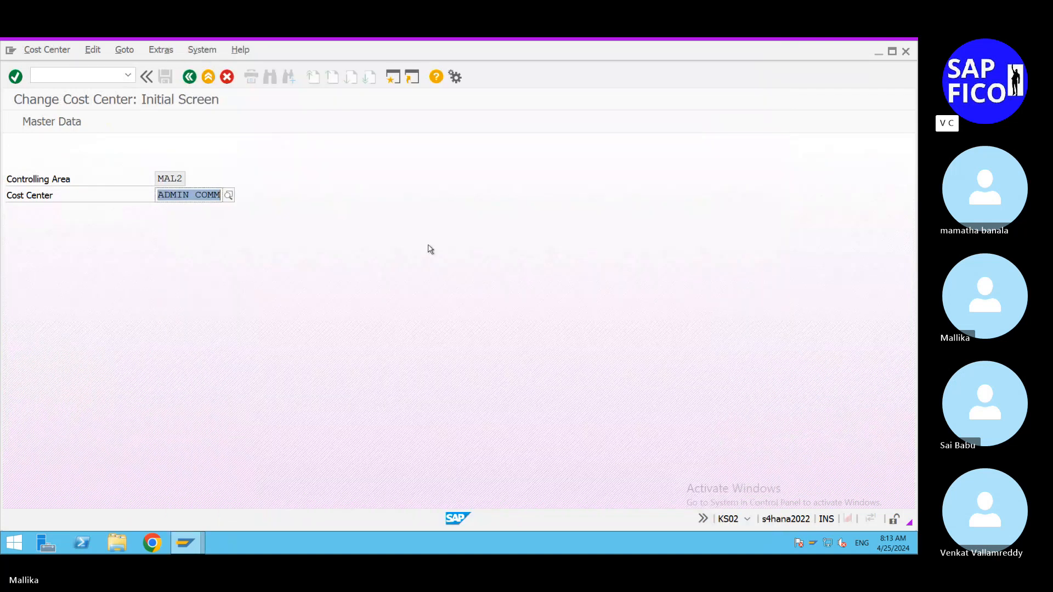
{"action": "key", "text": "Return"}
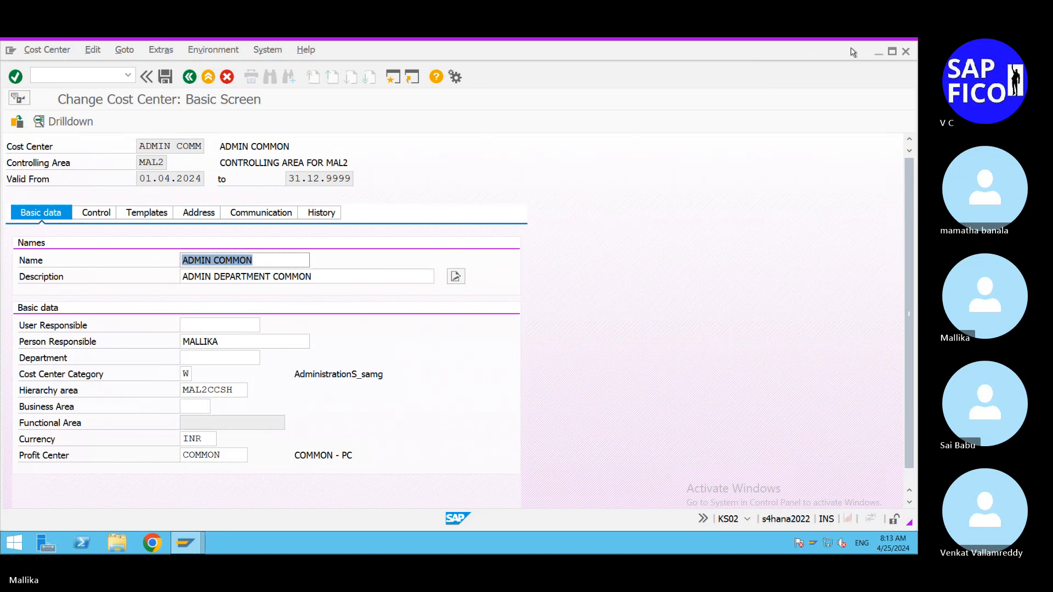
Switch to the Word notes and add 36.PROFIT CENTER ASSIGNMENT MONITOR on a new line below item 35, correcting the spelling of MONITOR
{"action": "left_click", "coordinate": [802, 41]}
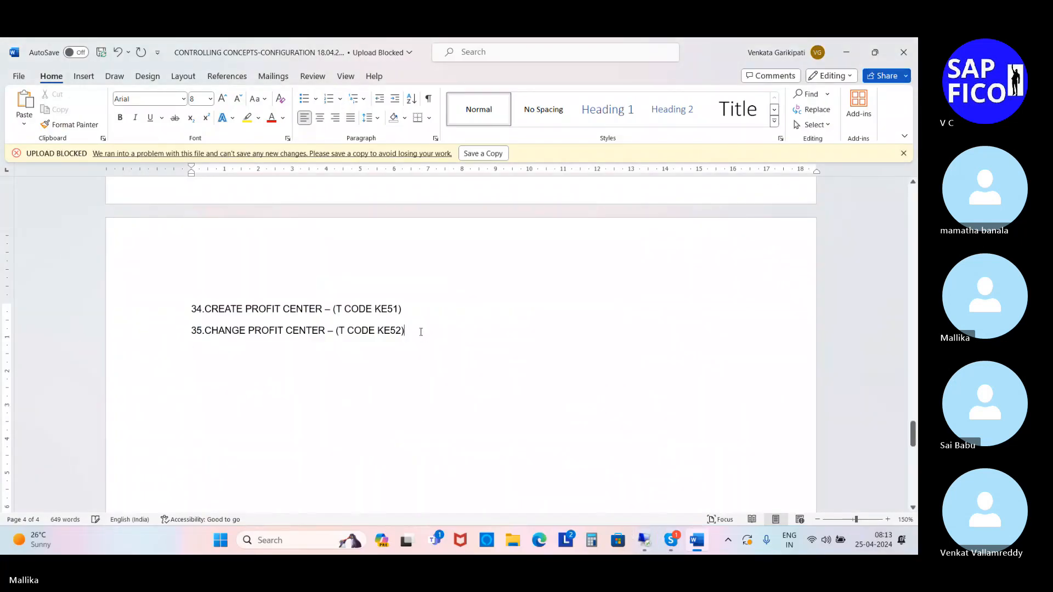
{"action": "type", "text": "3"}
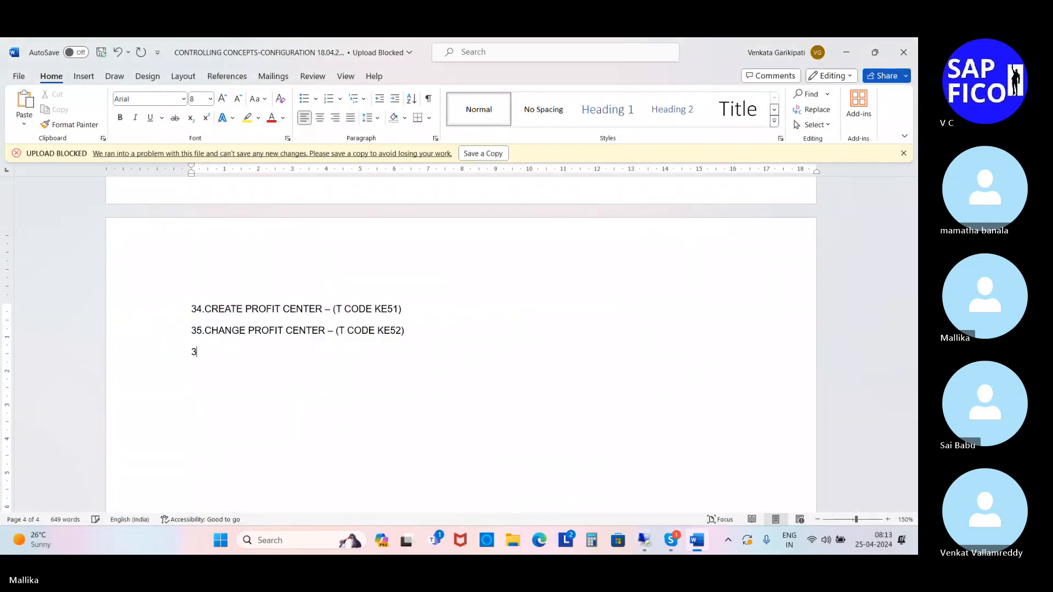
{"action": "type", "text": "6."}
{"action": "type", "text": "PROFIT"}
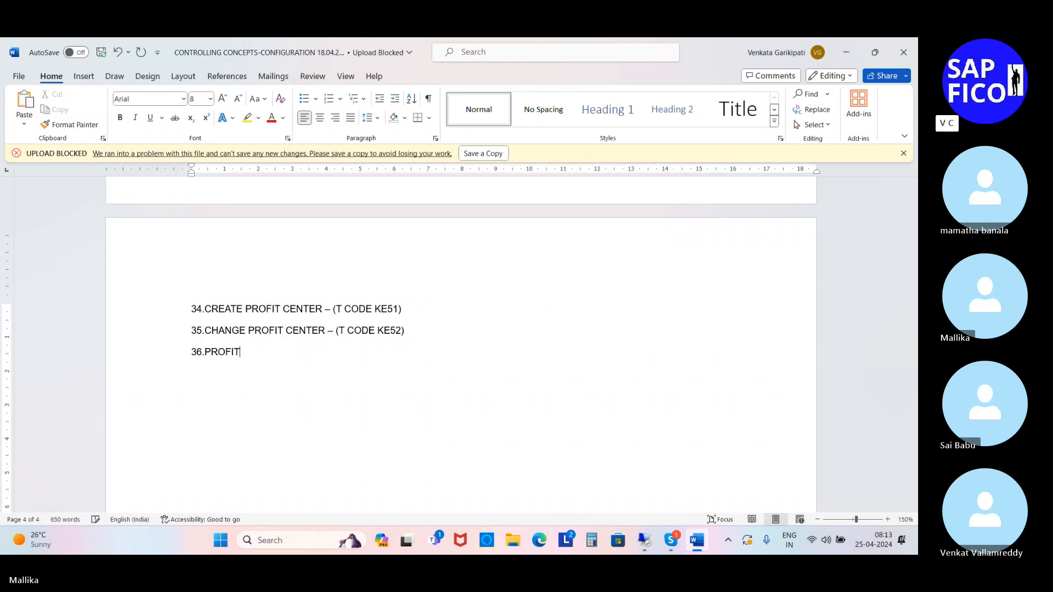
{"action": "type", "text": " CENTER ASSIGNMENT MONI"}
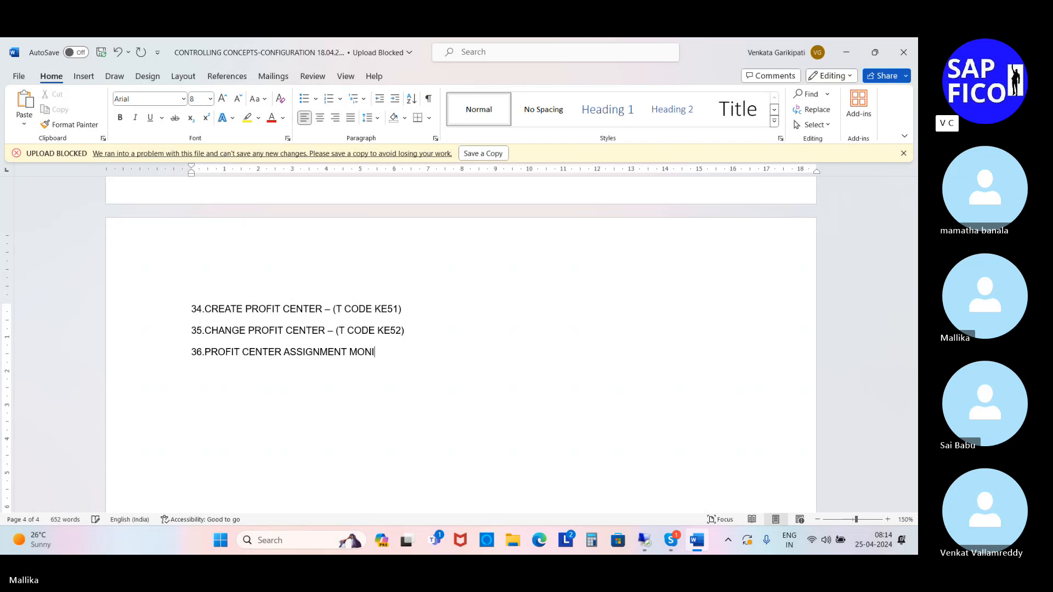
{"action": "type", "text": "TER"}
{"action": "left_click", "coordinate": [387, 352]}
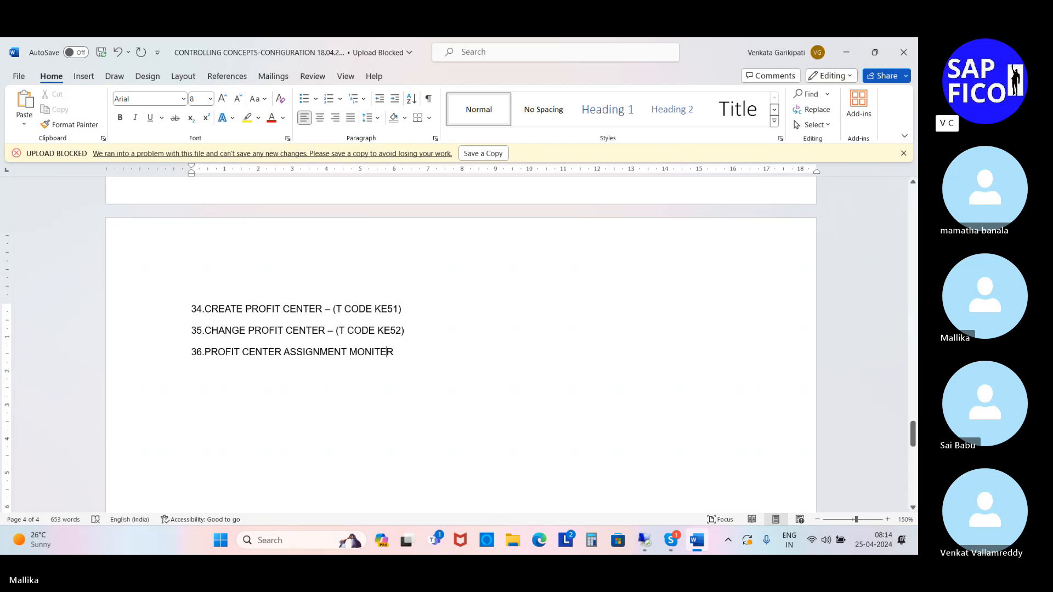
{"action": "key", "text": "BackSpace"}
{"action": "type", "text": "O"}
Append –(T CODE 1KE4) to the end of item 36
{"action": "left_click", "coordinate": [403, 355]}
{"action": "type", "text": "– ("}
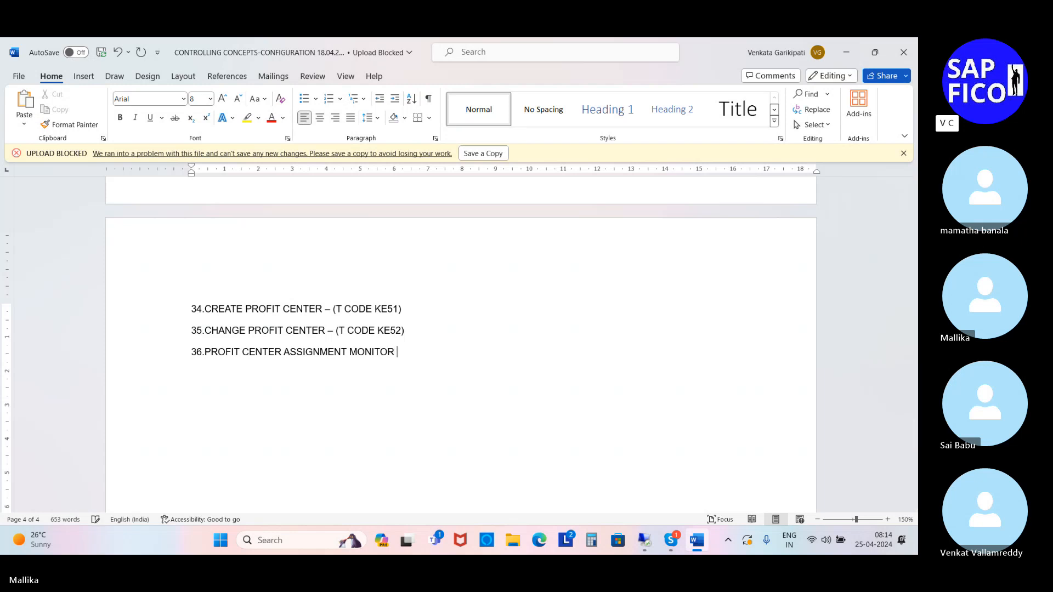
{"action": "type", "text": "TC"}
{"action": "key", "text": "BackSpace"}
{"action": "type", "text": "CODE 1KE4)"}
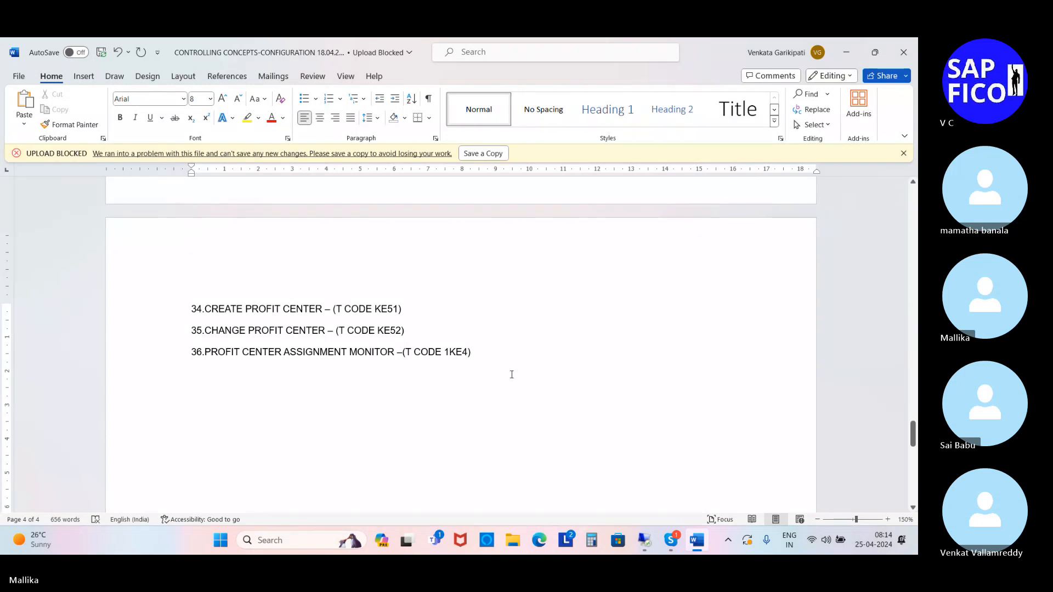
Switch to SAP, run transaction 1KE4 and execute the assignment monitor for Cost Centers with Display Objects Without Profit Centers
{"action": "mouse_move", "coordinate": [649, 541]}
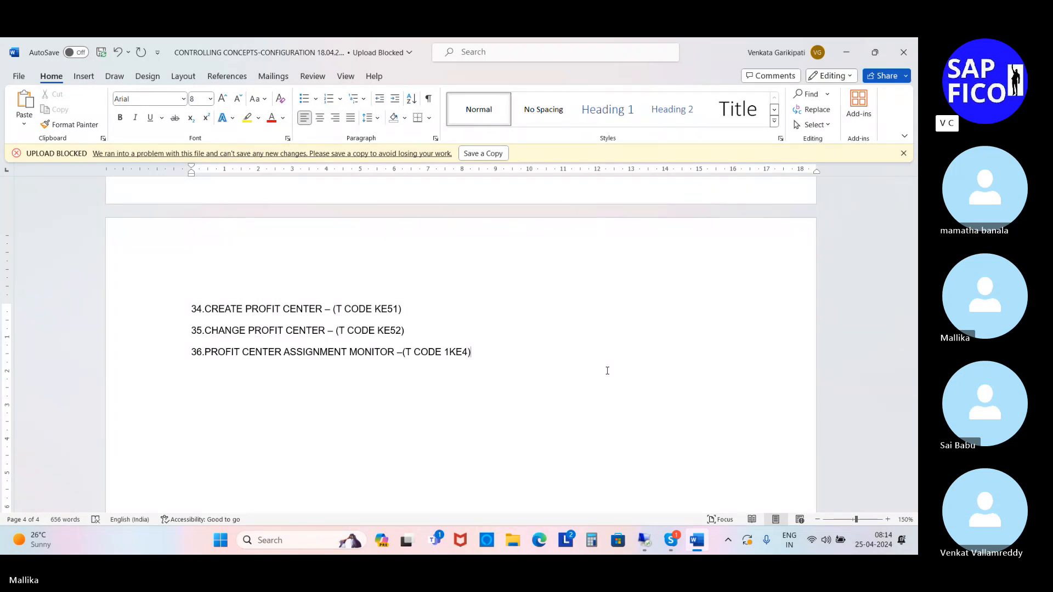
{"action": "left_click", "coordinate": [646, 541]}
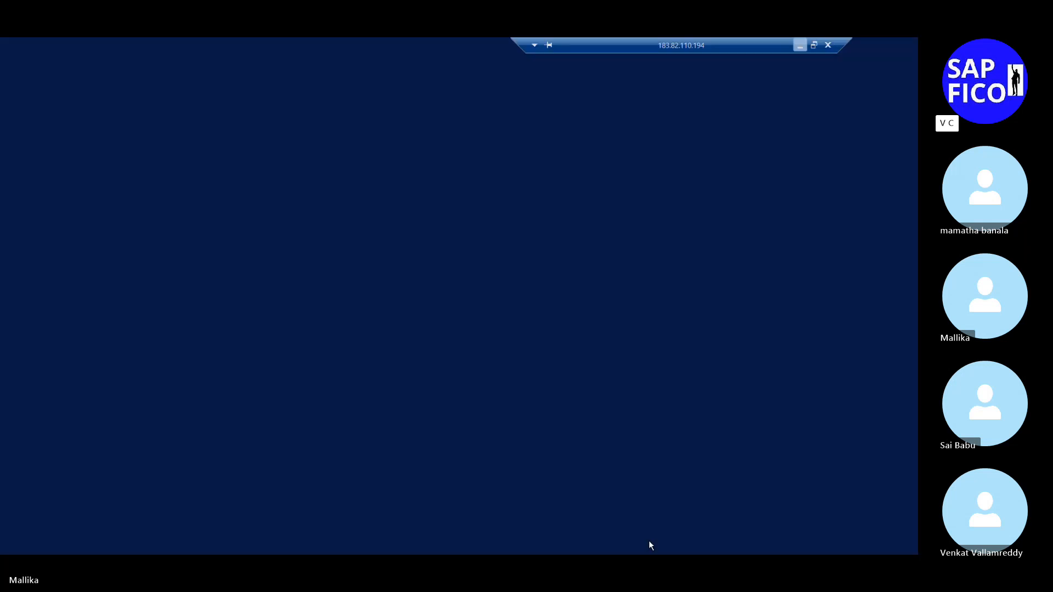
{"action": "left_click", "coordinate": [45, 75]}
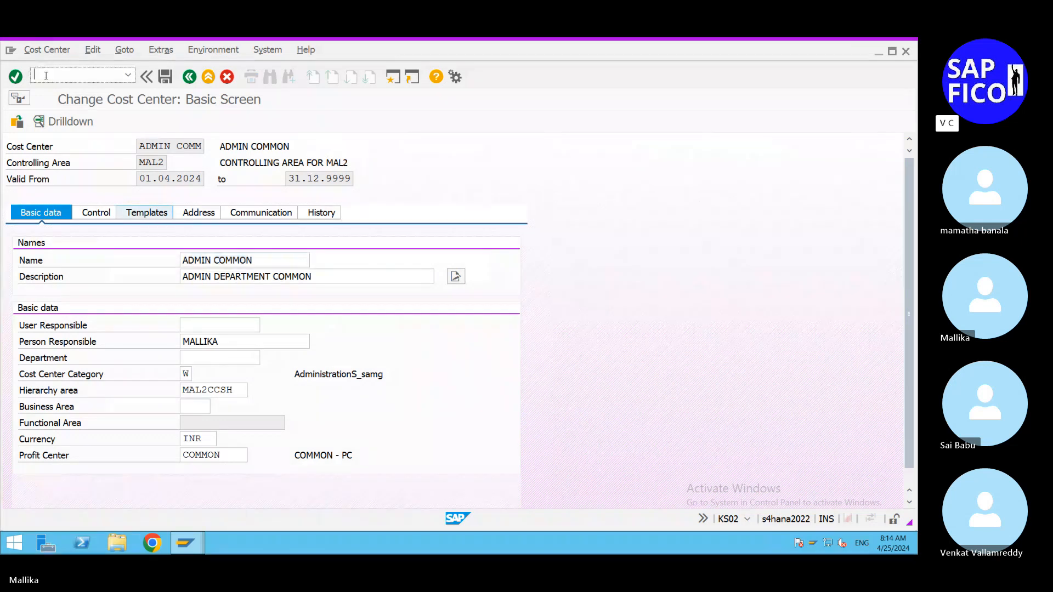
{"action": "type", "text": "/N1KE4"}
{"action": "key", "text": "Return"}
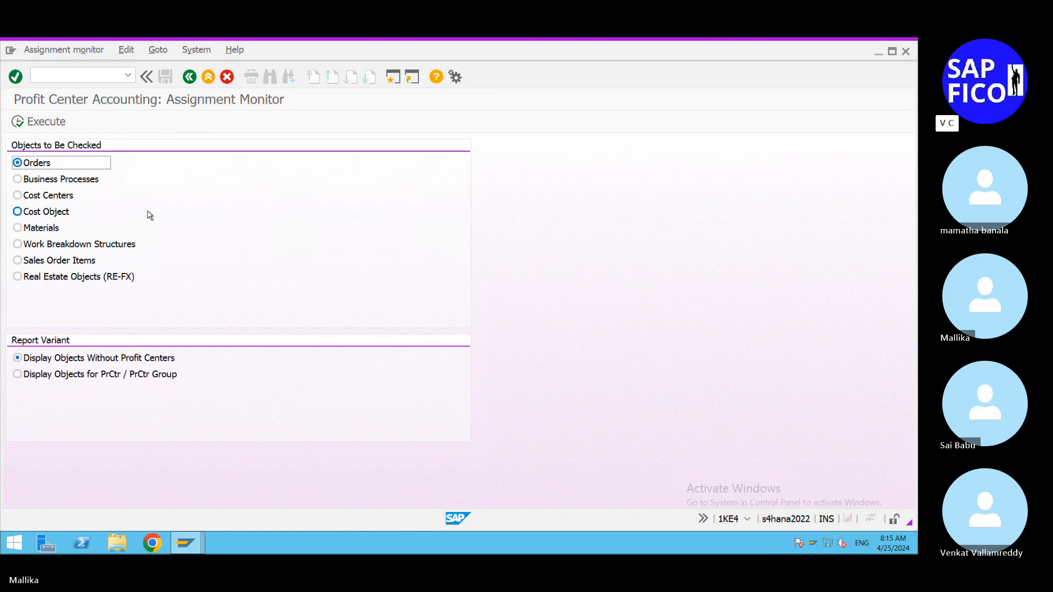
{"action": "left_click", "coordinate": [19, 195]}
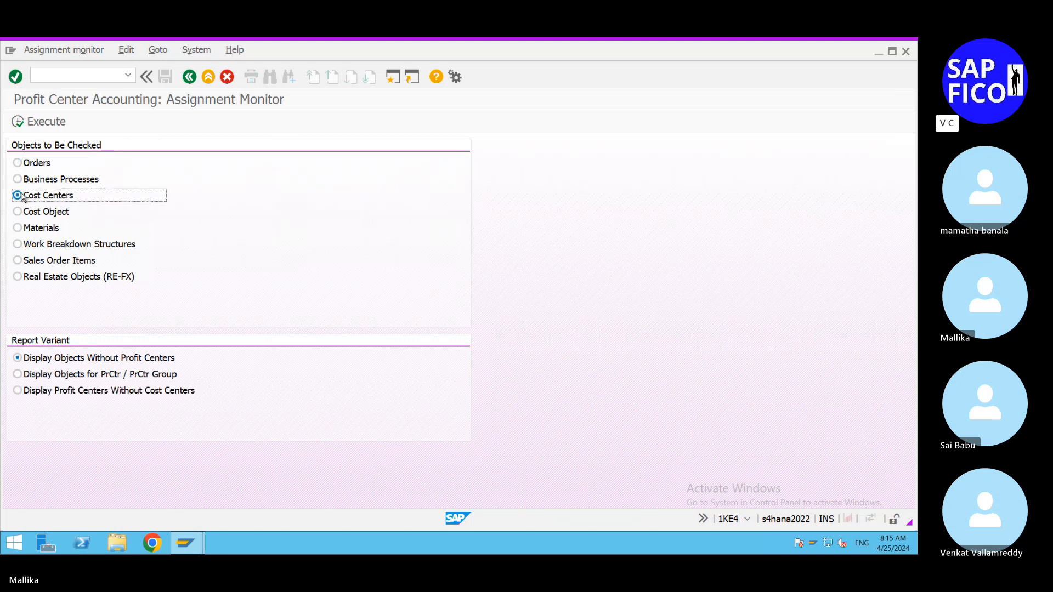
{"action": "left_click", "coordinate": [17, 121]}
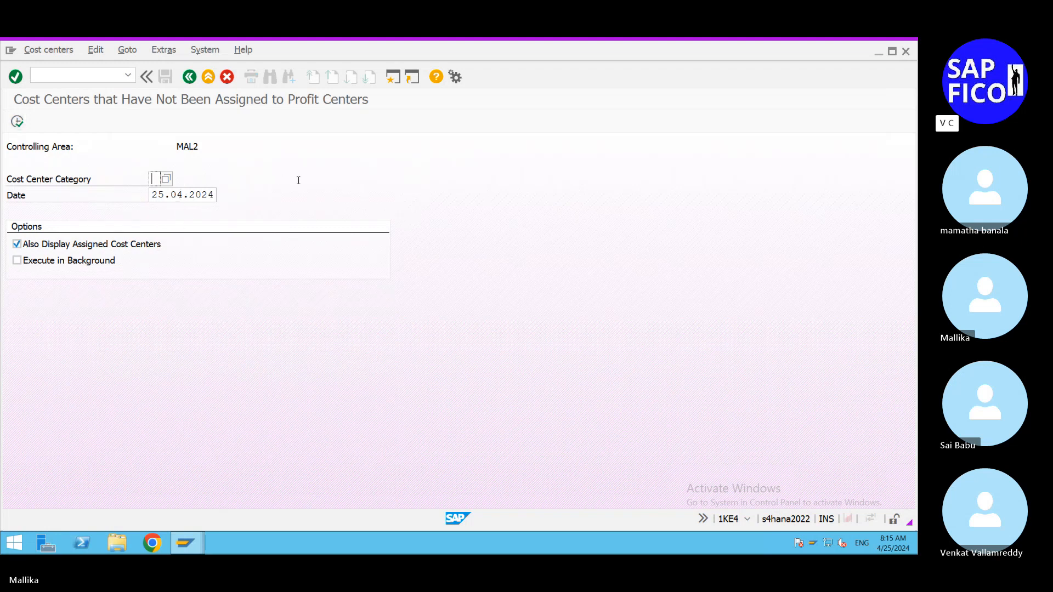
{"action": "left_click", "coordinate": [165, 178]}
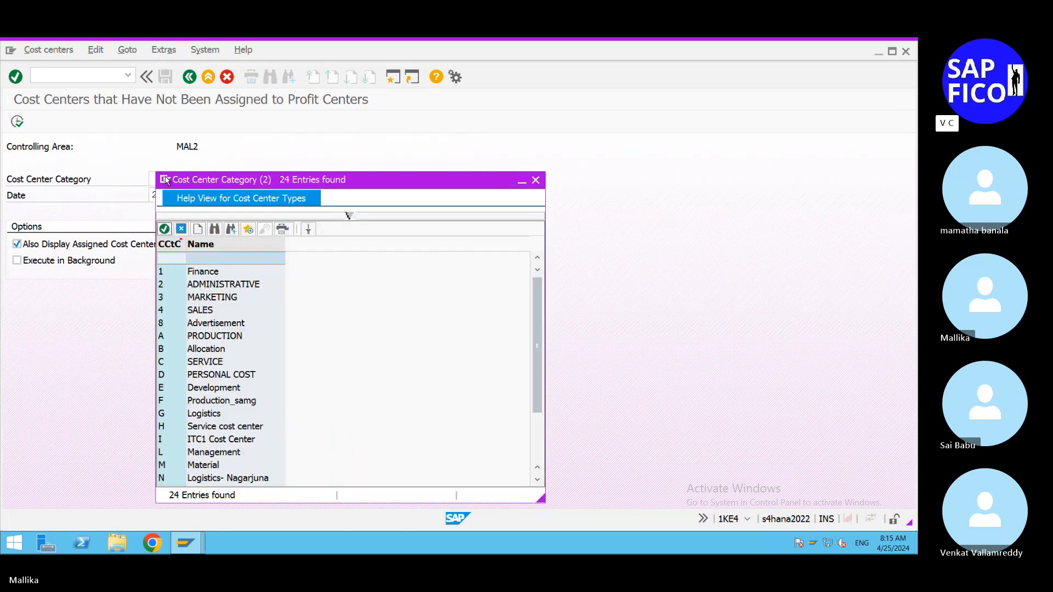
{"action": "left_click", "coordinate": [214, 455]}
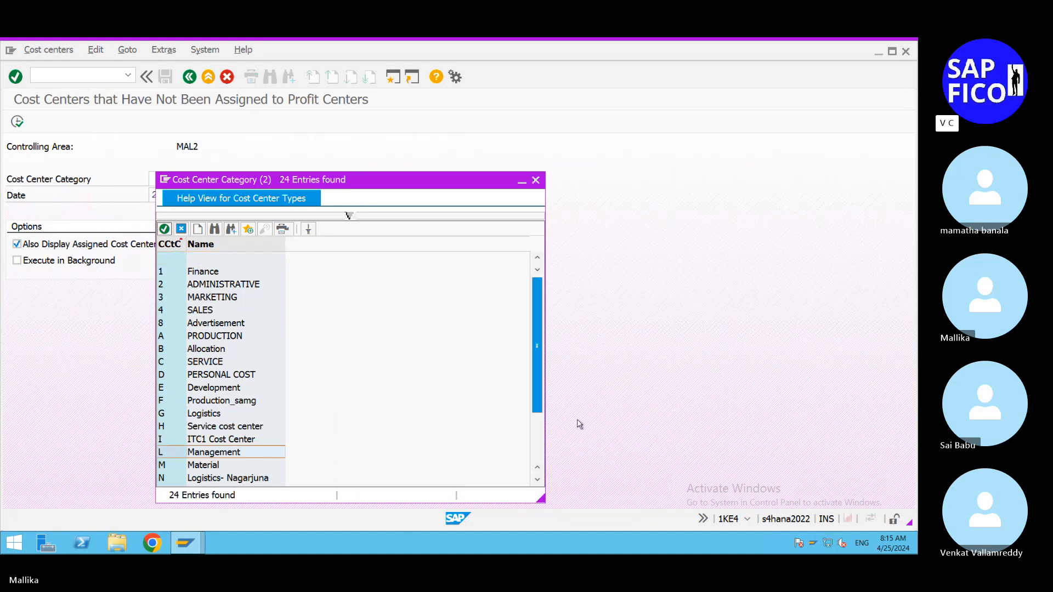
{"action": "left_click_drag", "start_coordinate": [537, 412], "coordinate": [539, 460]}
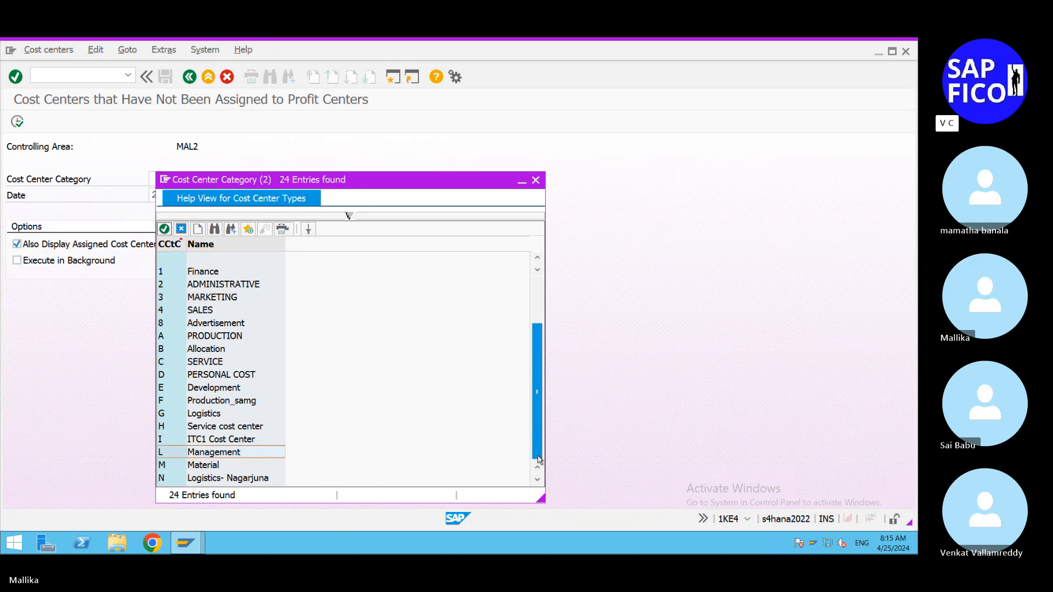
{"action": "left_click", "coordinate": [535, 179]}
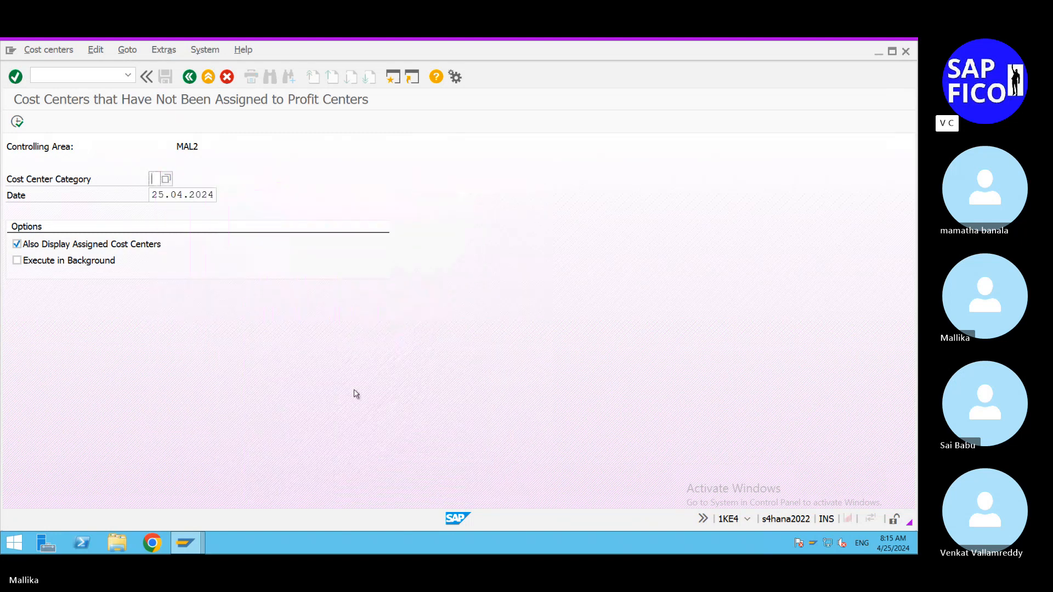
In the Change Profit Center session, run transaction KS02 for cost center ADMIN COMM and check its cost center category
{"action": "left_click", "coordinate": [198, 538]}
{"action": "left_click", "coordinate": [222, 501]}
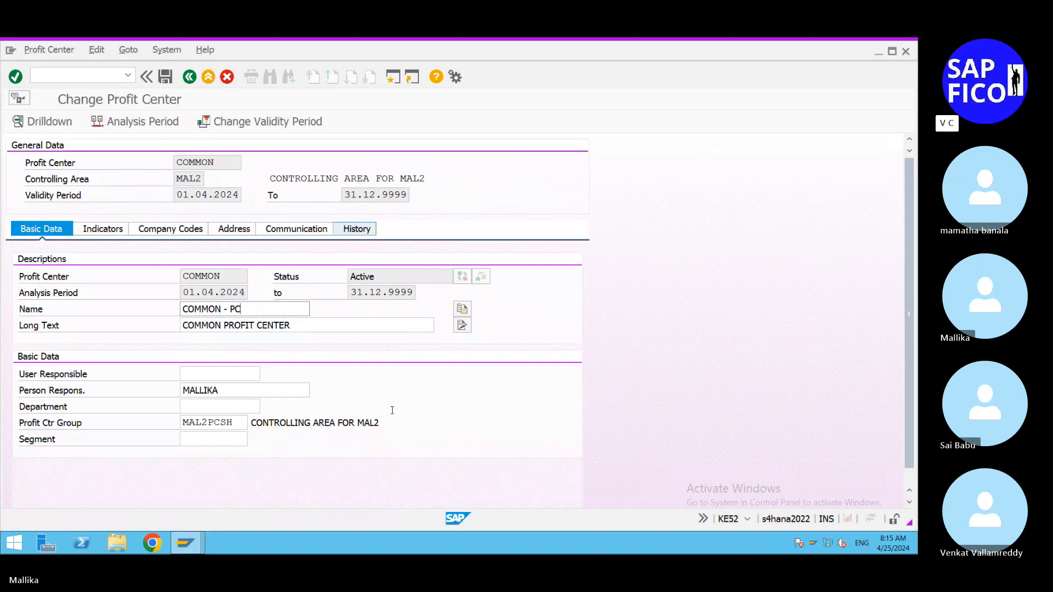
{"action": "left_click", "coordinate": [47, 76]}
{"action": "type", "text": "/NKS02"}
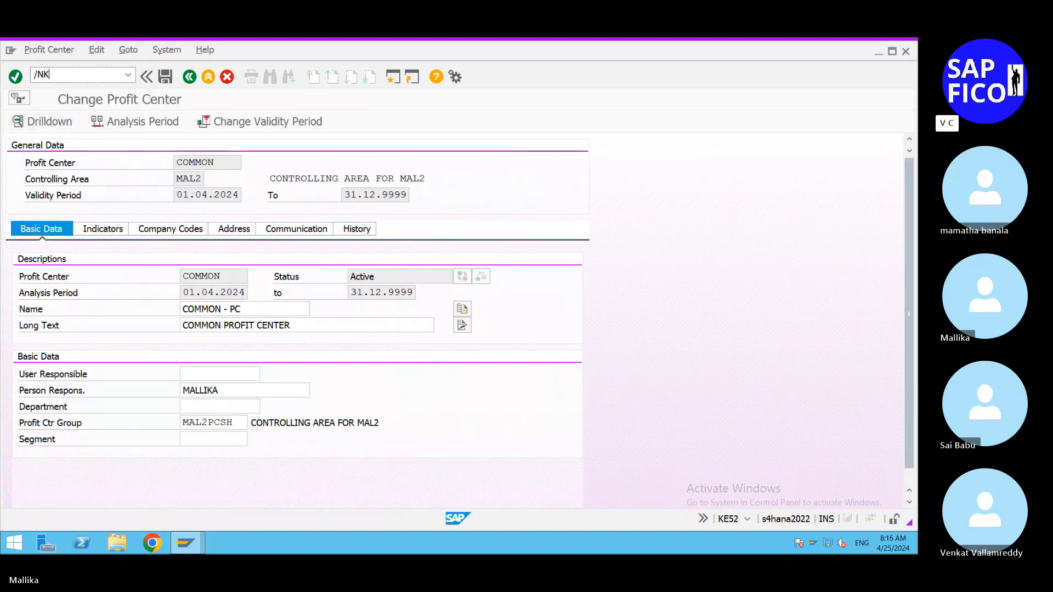
{"action": "key", "text": "Return"}
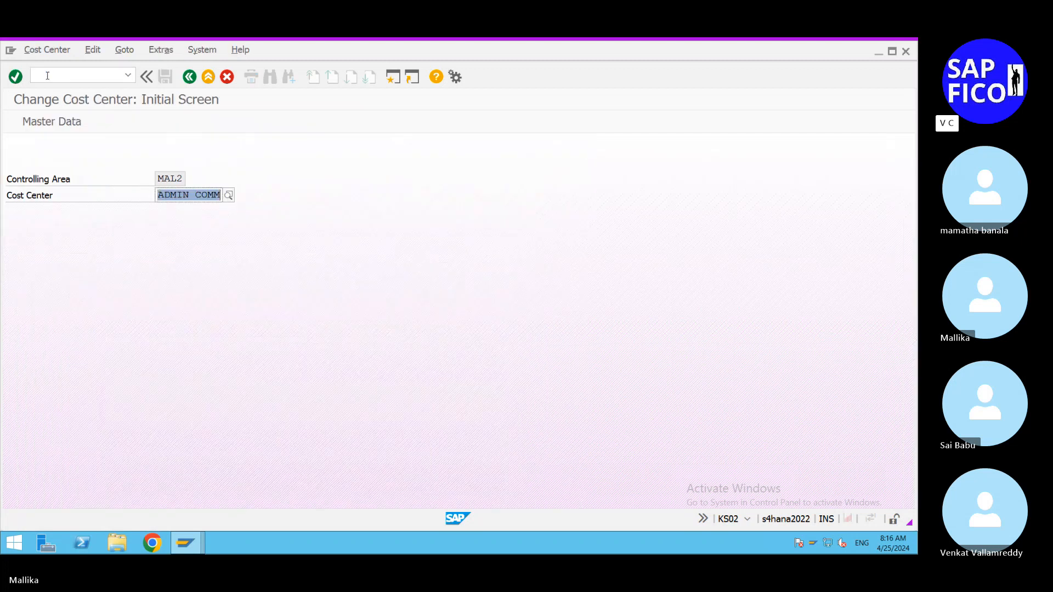
{"action": "key", "text": "Return"}
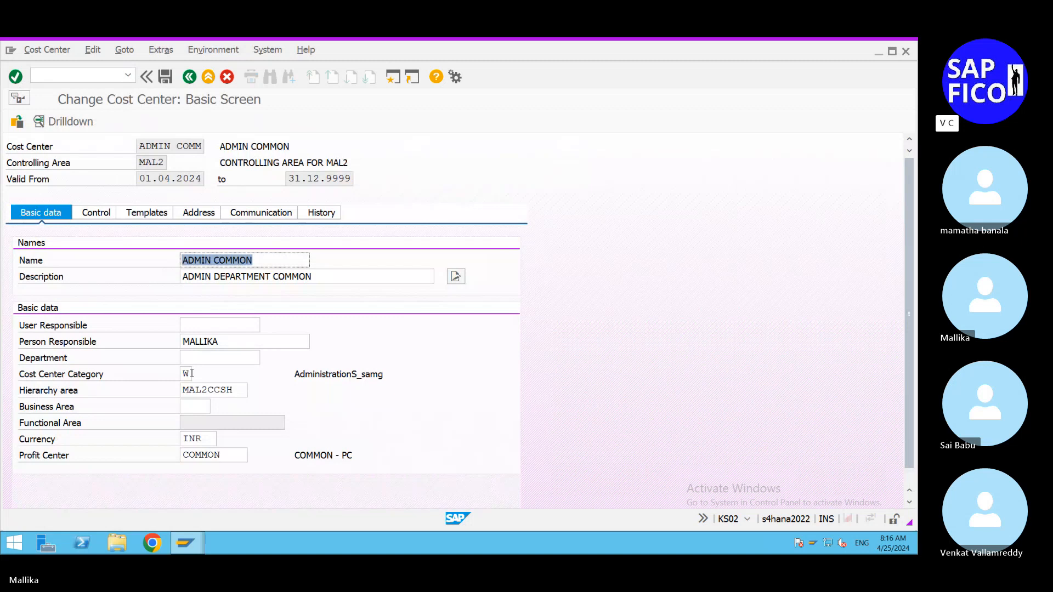
{"action": "left_click", "coordinate": [192, 374]}
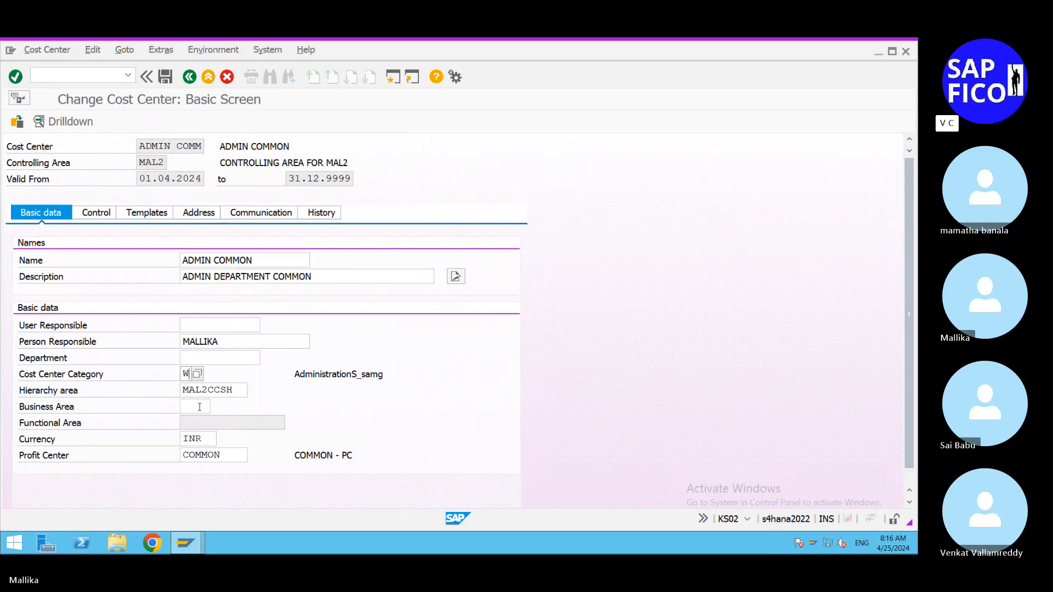
Return to the unassigned cost centers report, set the cost center category to W (AdministrationS_samg) and run it including assigned cost centers
{"action": "mouse_move", "coordinate": [201, 542]}
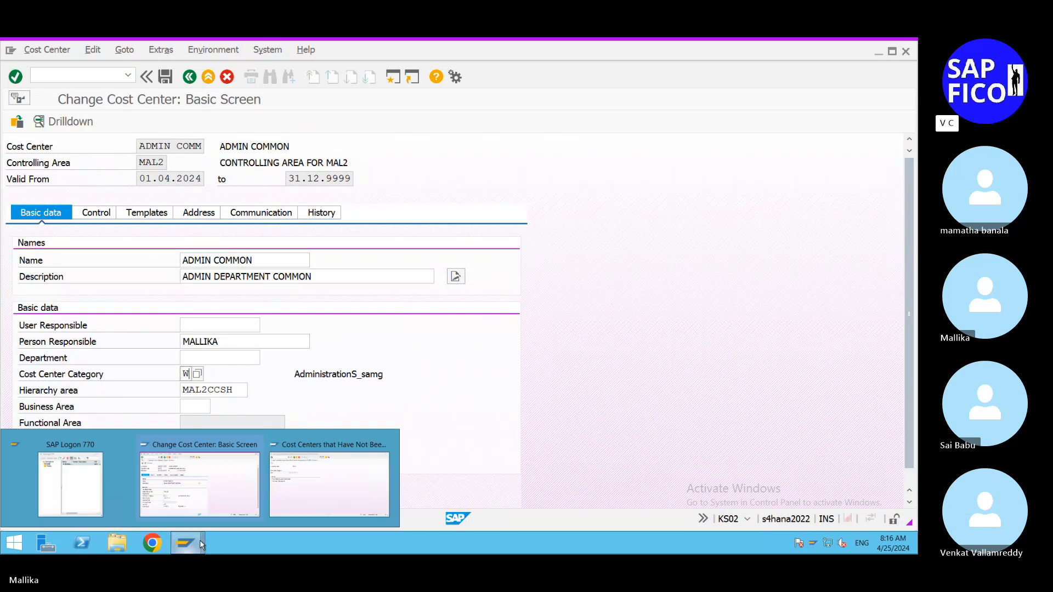
{"action": "left_click", "coordinate": [329, 483]}
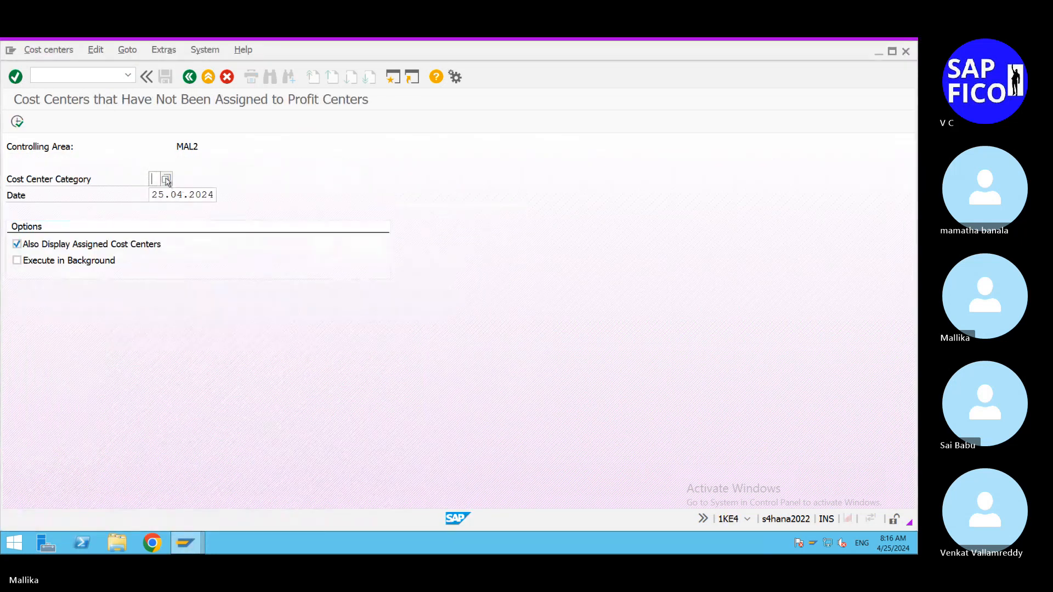
{"action": "left_click", "coordinate": [166, 179]}
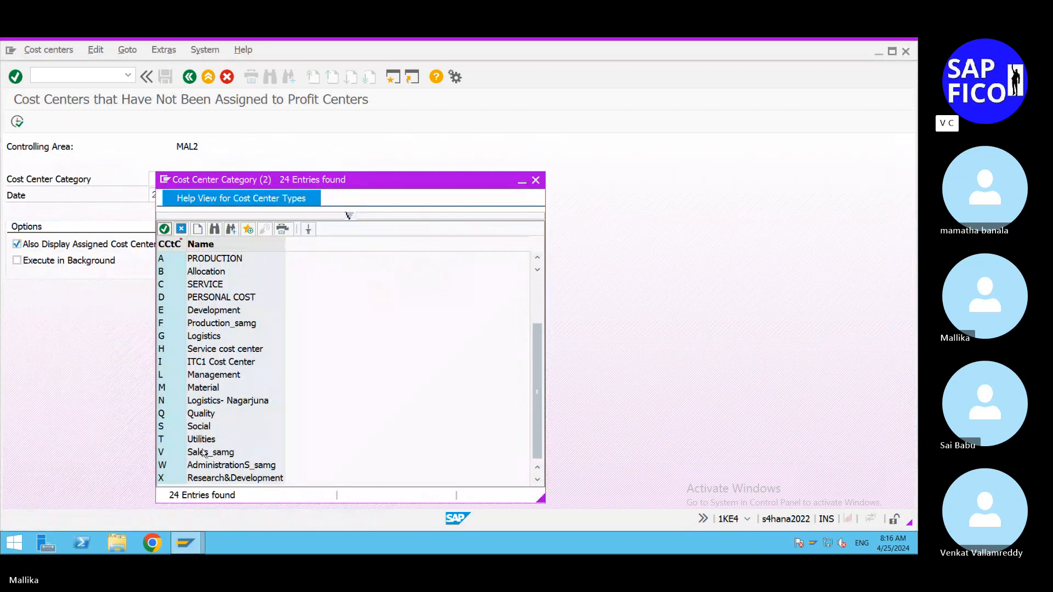
{"action": "double_click", "coordinate": [205, 466]}
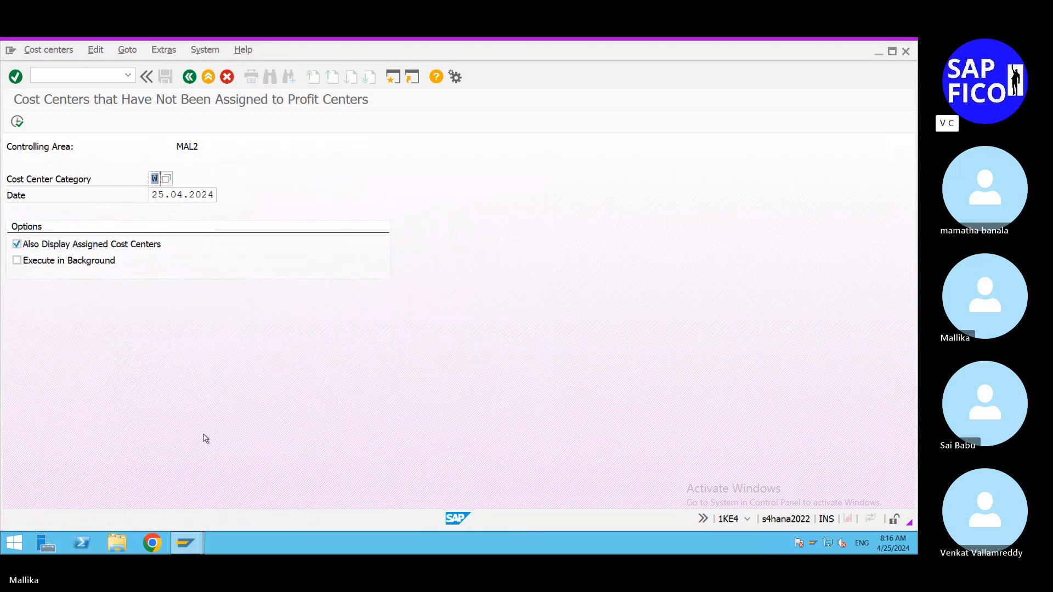
{"action": "left_click", "coordinate": [17, 121]}
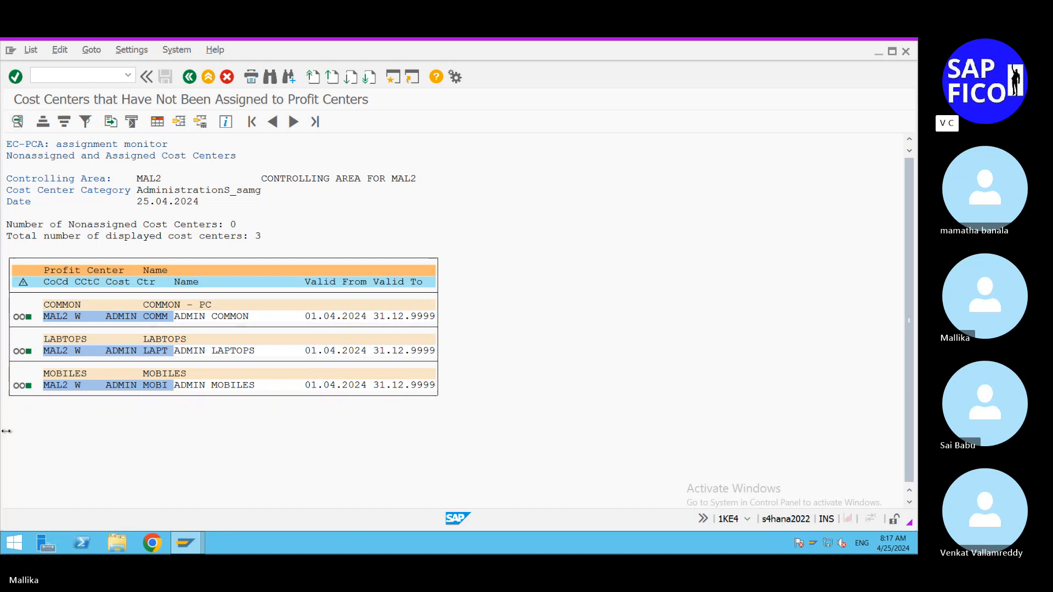
Check the cost center category of ADMIN COMM in the Change Cost Center session and leave the record
{"action": "left_click", "coordinate": [185, 542]}
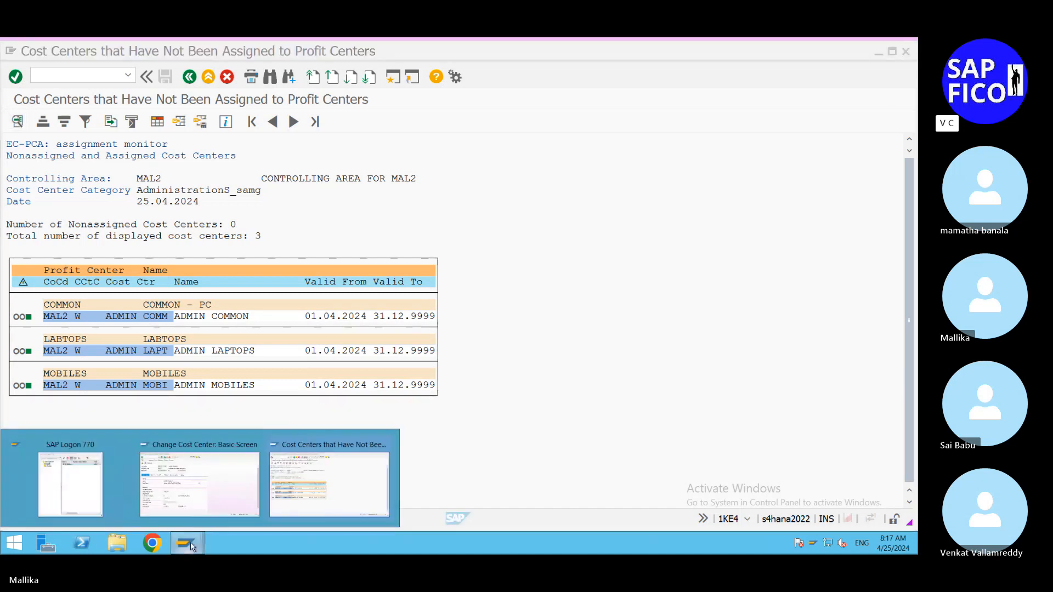
{"action": "left_click", "coordinate": [225, 510]}
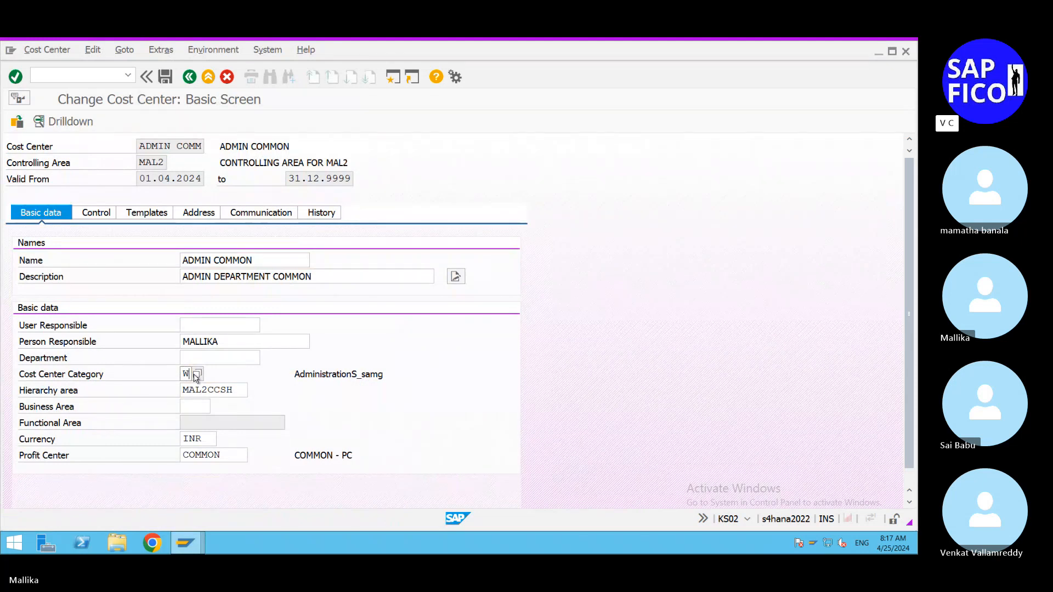
{"action": "left_click", "coordinate": [189, 77]}
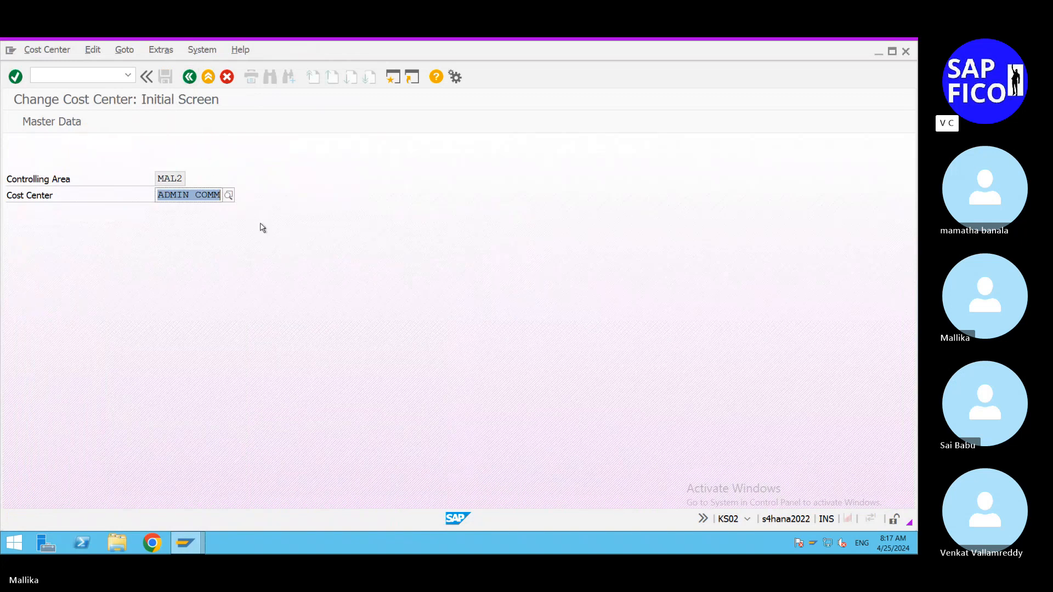
Return to the session with the cost center assignment report and exit it to SAP Easy Access
{"action": "mouse_move", "coordinate": [185, 550]}
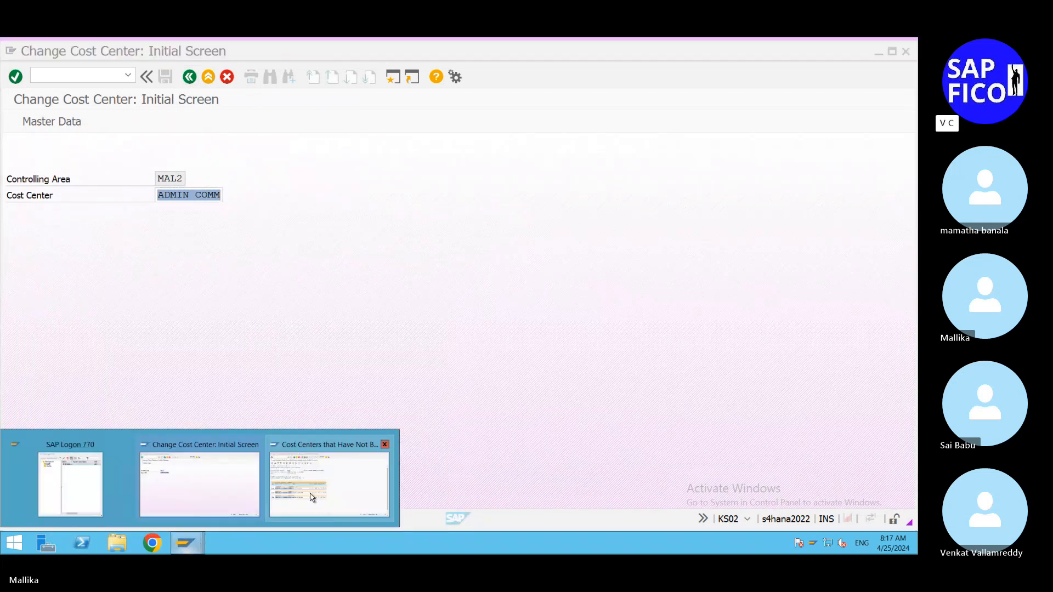
{"action": "left_click", "coordinate": [311, 495]}
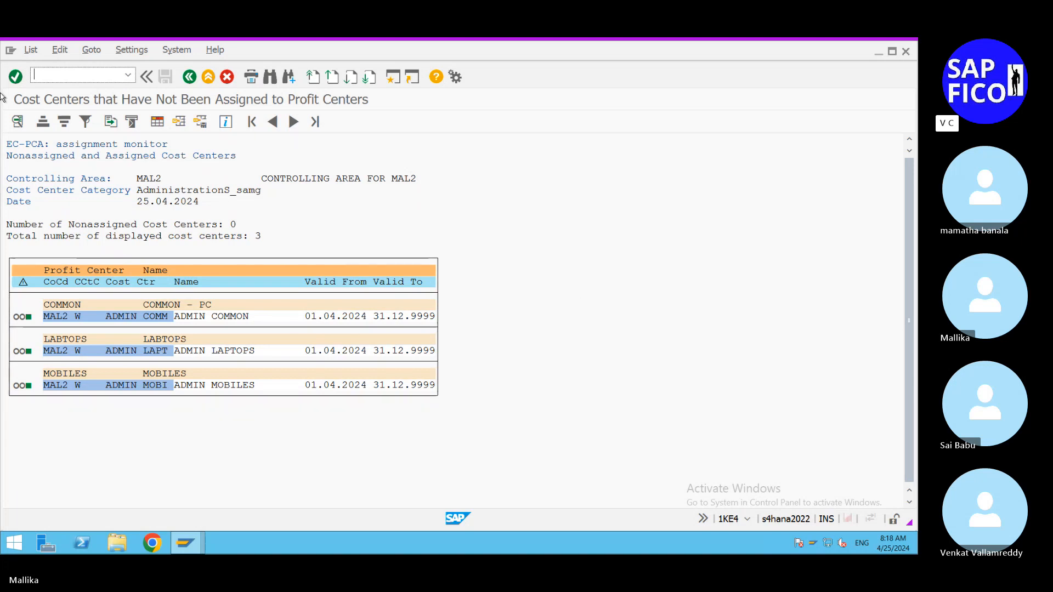
{"action": "type", "text": "n"}
{"action": "key", "text": "Return"}
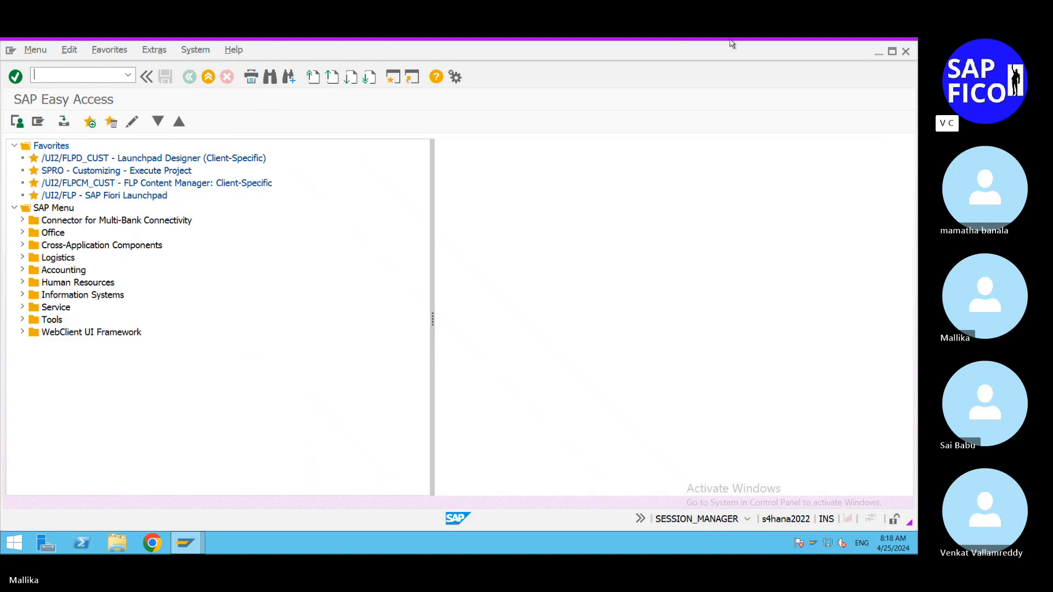
Switch to the Word notes and add item 37.ASSIGN DEFAULT PROFIT CENTERS on a new line below item 36
{"action": "left_click", "coordinate": [800, 46]}
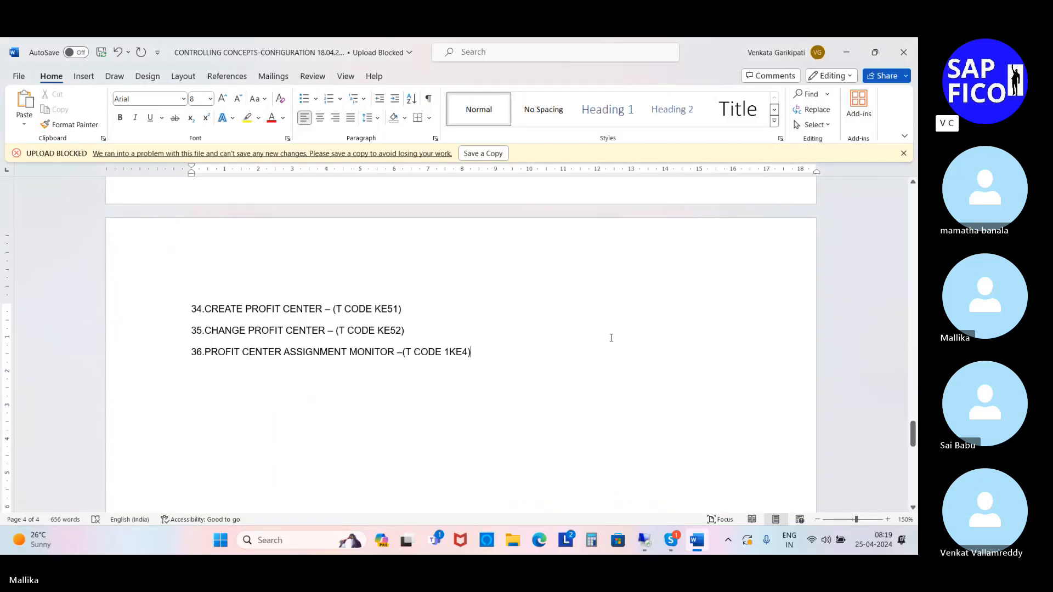
{"action": "key", "text": "Return"}
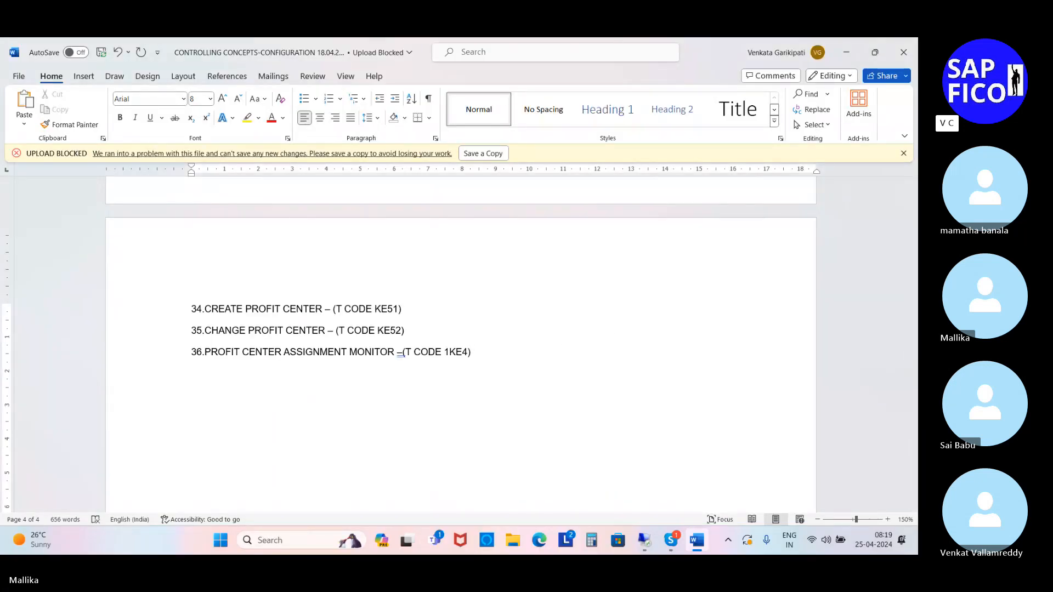
{"action": "type", "text": "37.ASSIGN DEFULT "}
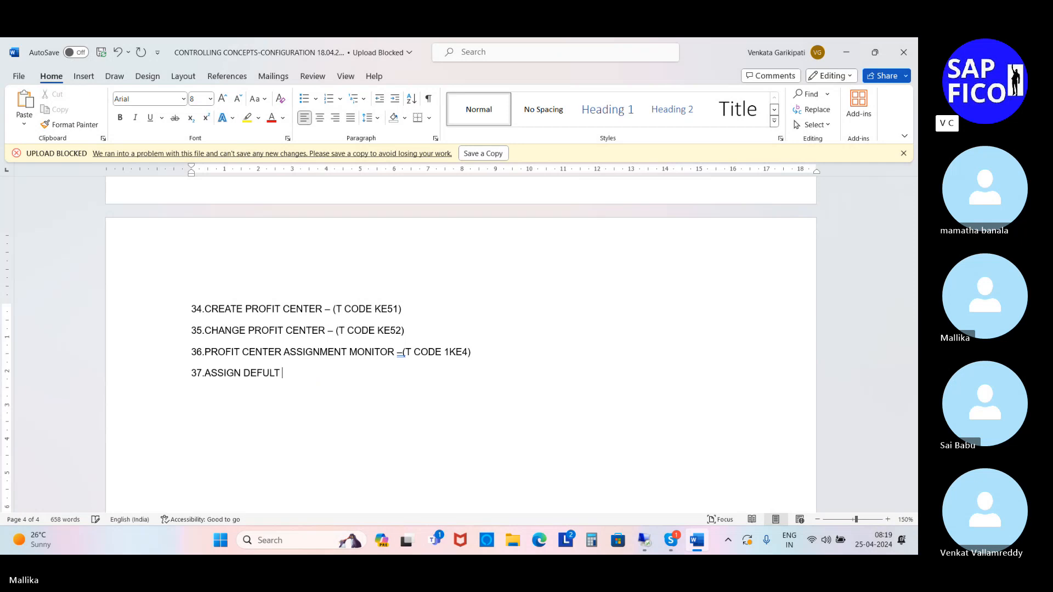
{"action": "type", "text": "PROFIT CENTERS"}
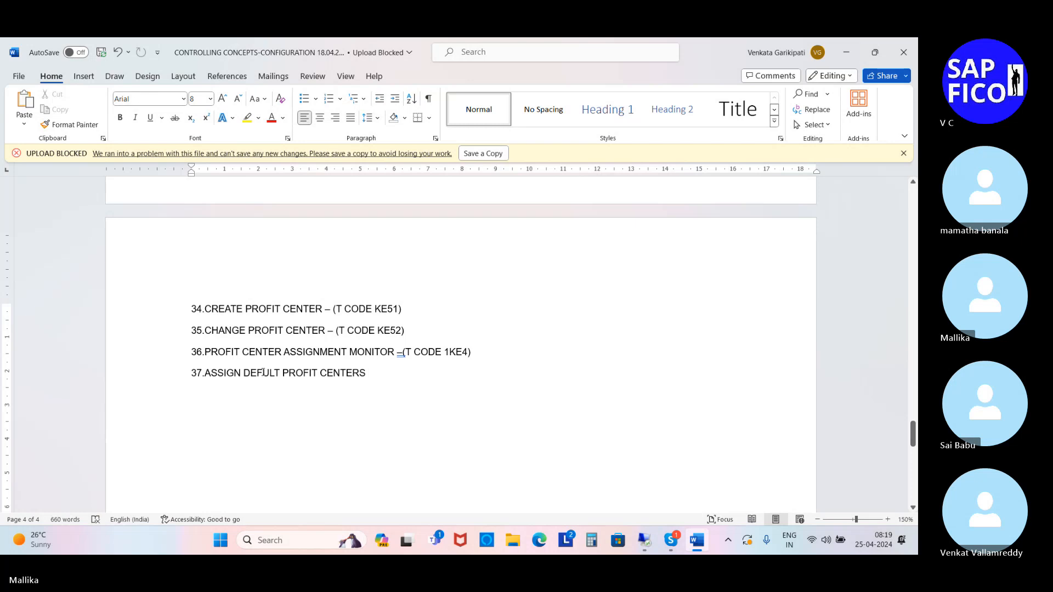
{"action": "left_click", "coordinate": [258, 374]}
{"action": "type", "text": "A"}
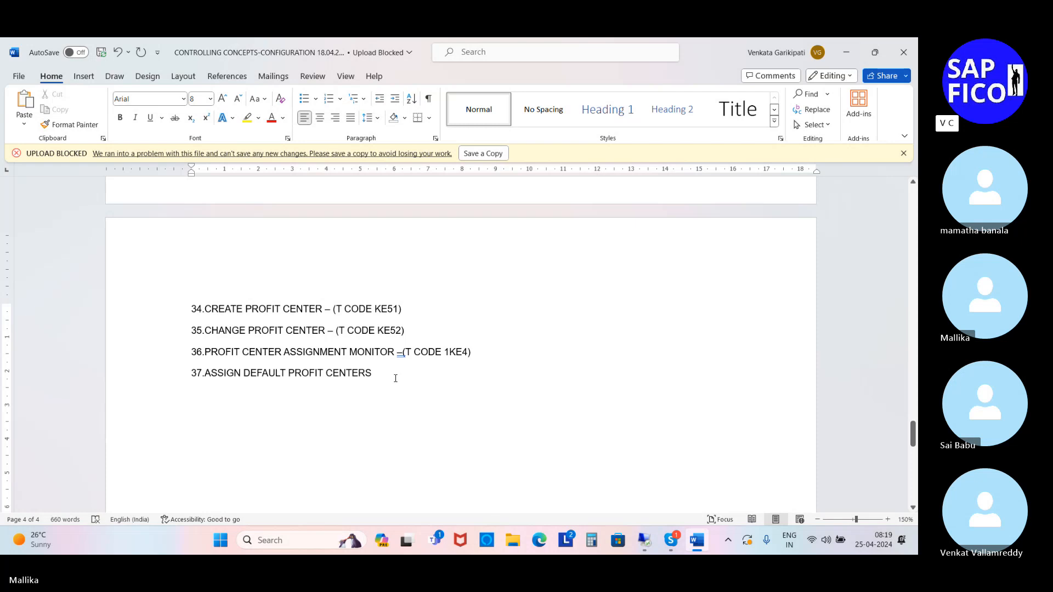
Append - (T CODE OKB9) to the end of item 37
{"action": "type", "text": " T CO"}
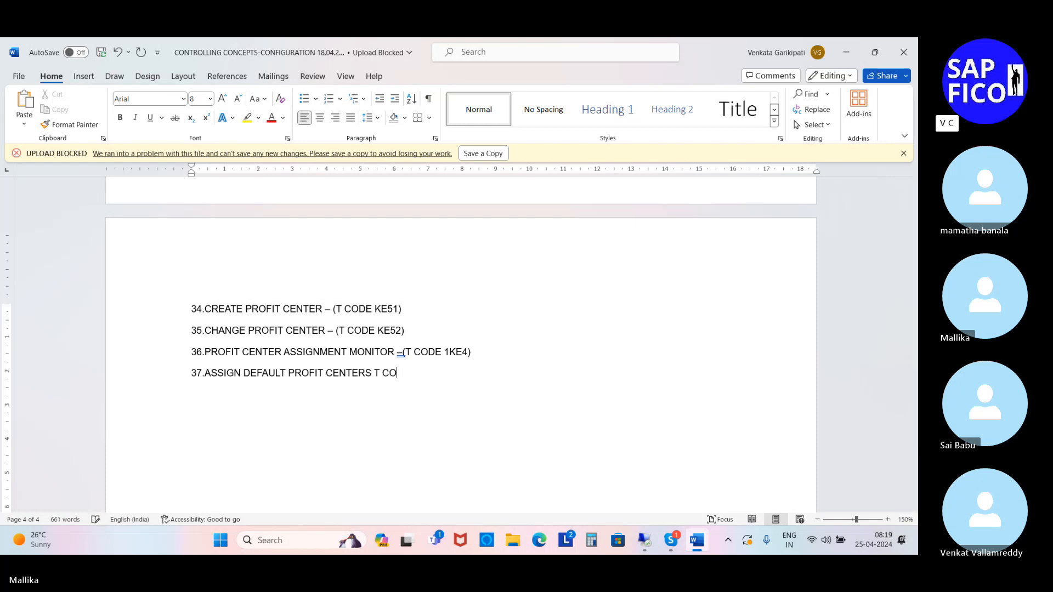
{"action": "type", "text": "DE OKB9)"}
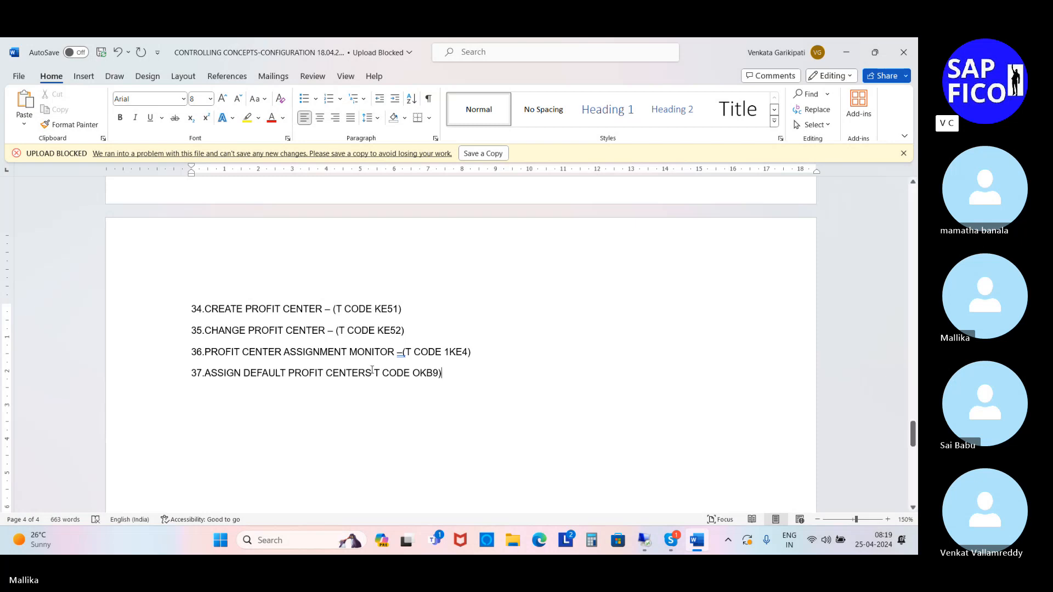
{"action": "left_click", "coordinate": [375, 373]}
{"action": "type", "text": "("}
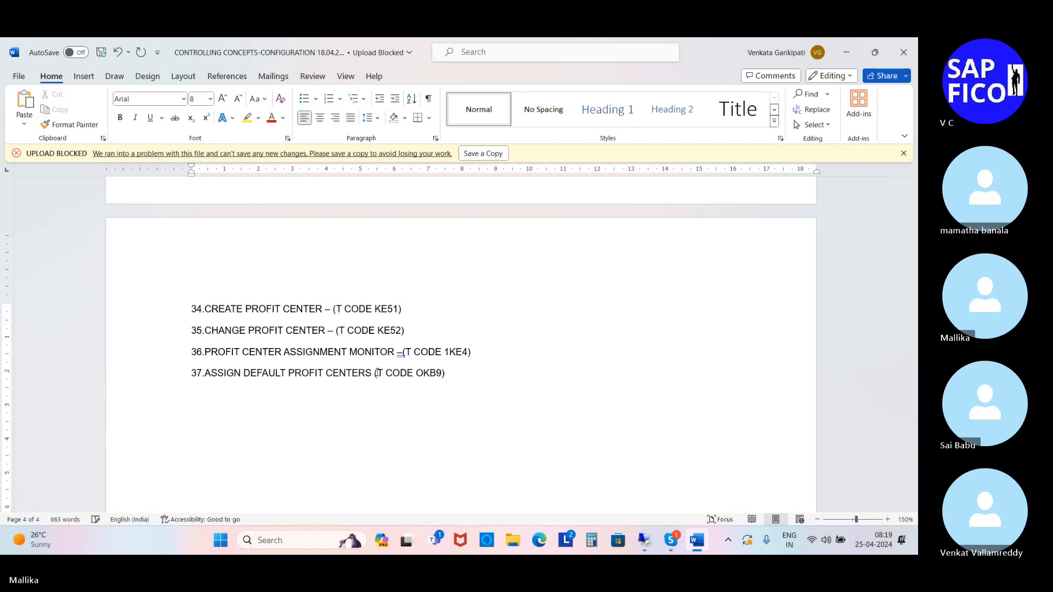
{"action": "type", "text": "-"}
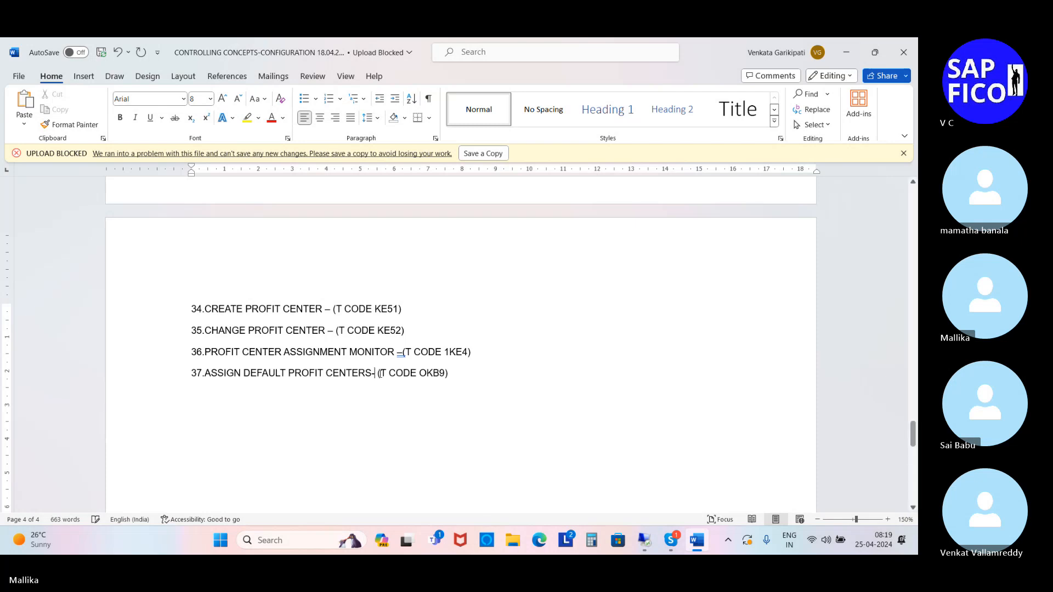
{"action": "key", "text": "Delete"}
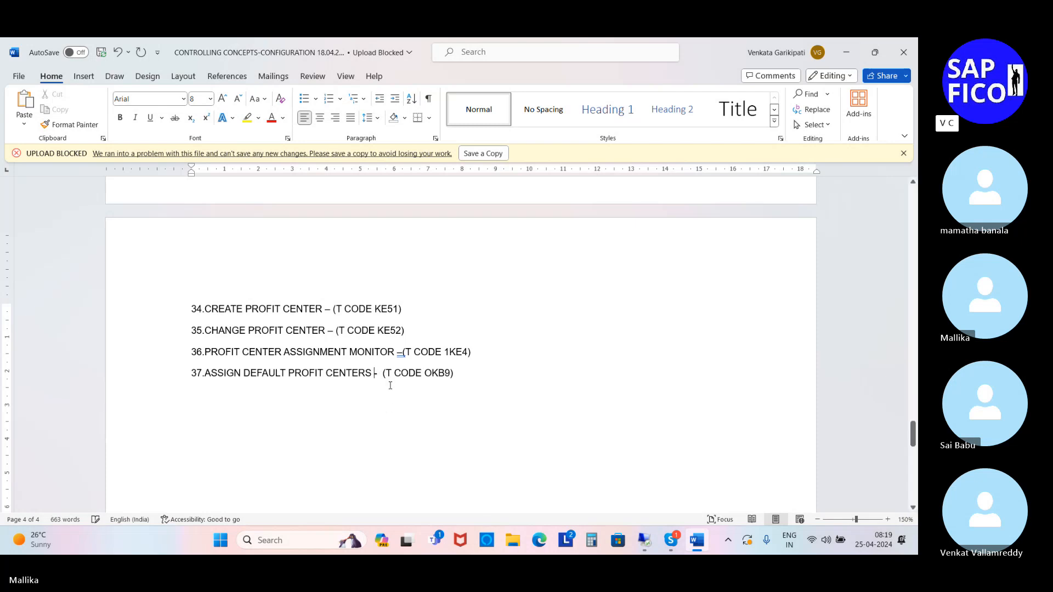
Switch to SAP and run transaction OKB9 for the default account assignments
{"action": "left_click", "coordinate": [645, 541]}
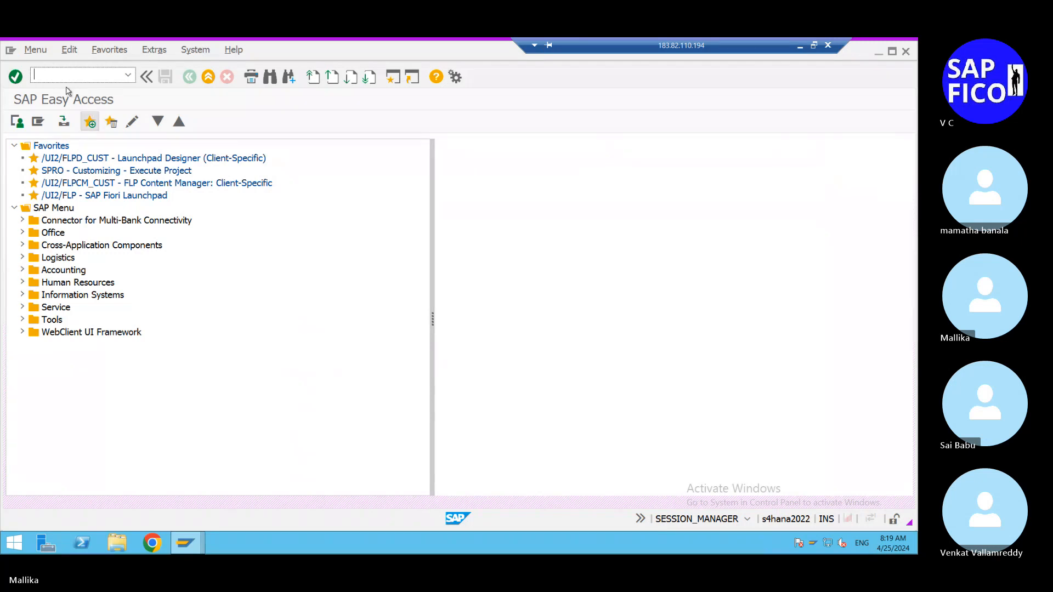
{"action": "type", "text": "/NOK"}
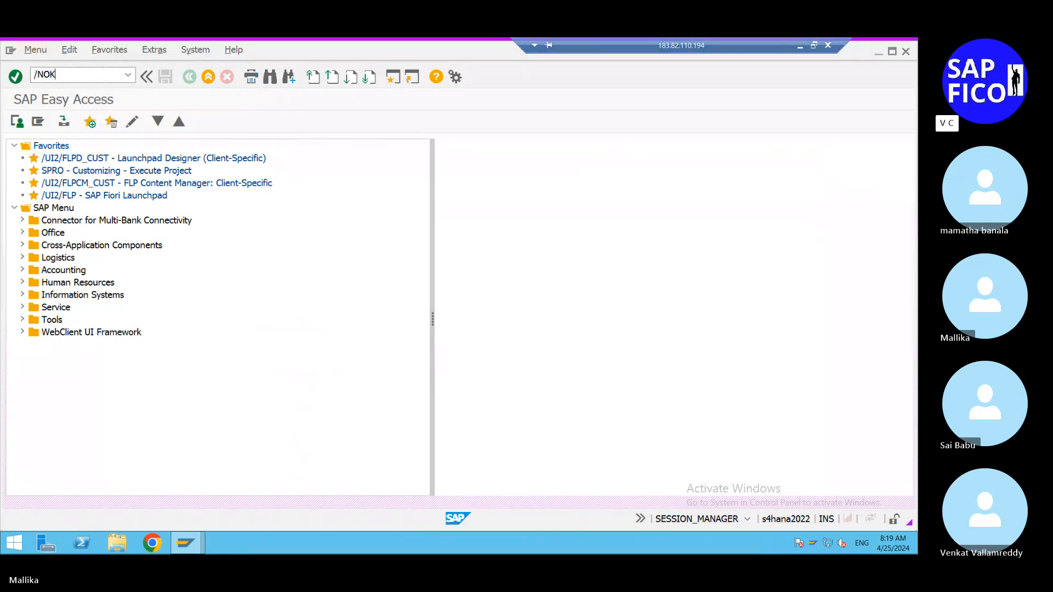
{"action": "type", "text": "B9"}
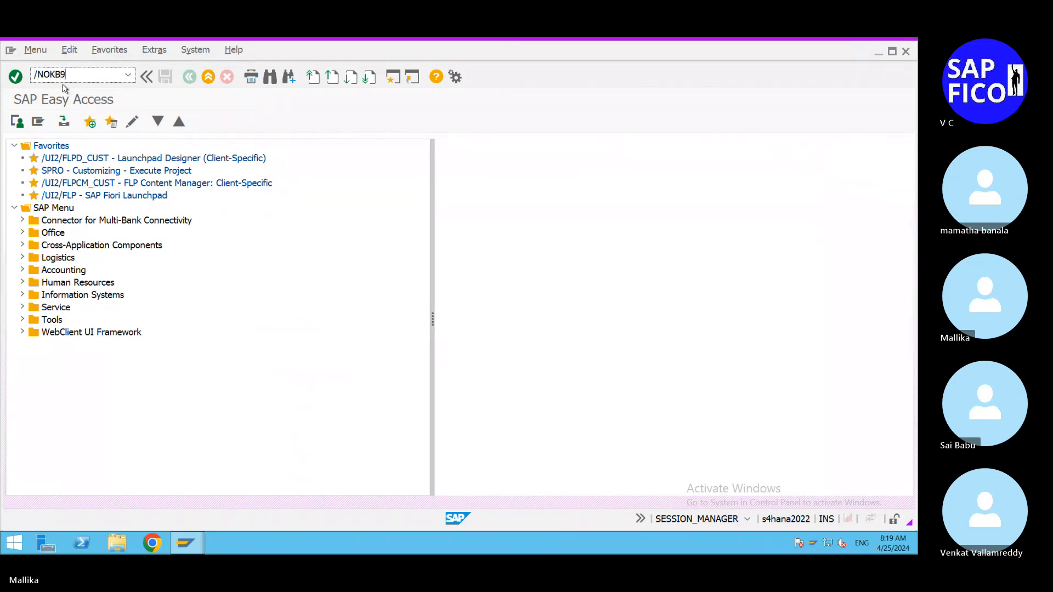
{"action": "key", "text": "Return"}
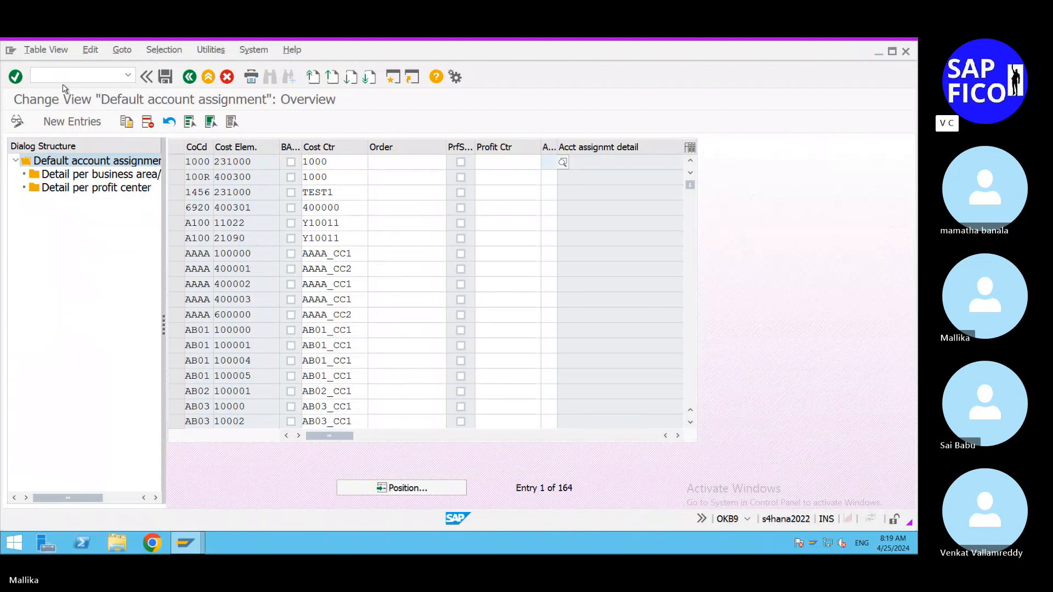
Position the default account assignment list at company code MAL2 and open a blank table for new entries
{"action": "left_click", "coordinate": [397, 489]}
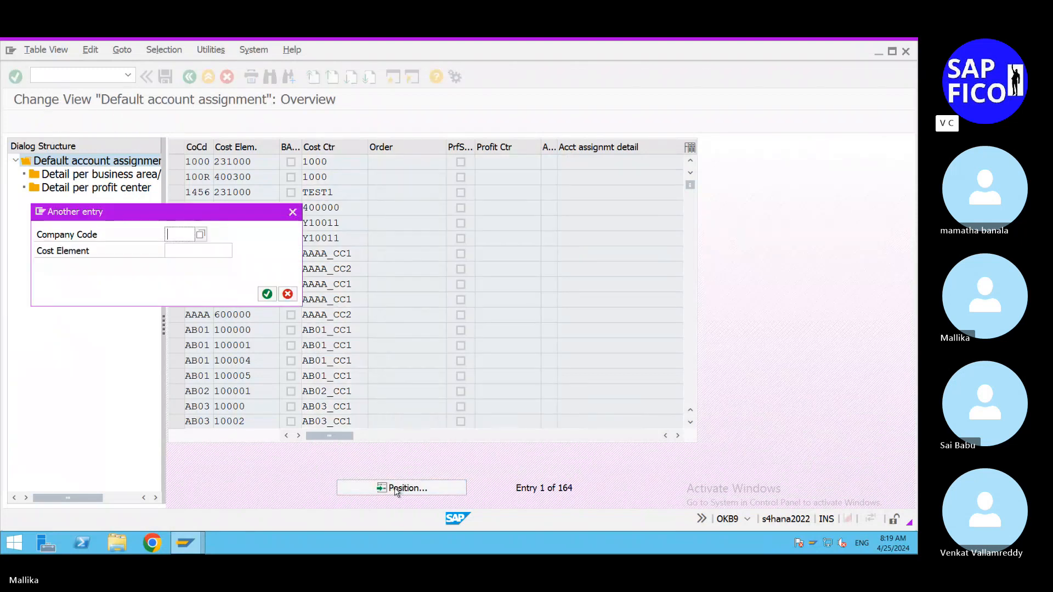
{"action": "type", "text": "MAL2"}
{"action": "left_click", "coordinate": [267, 294]}
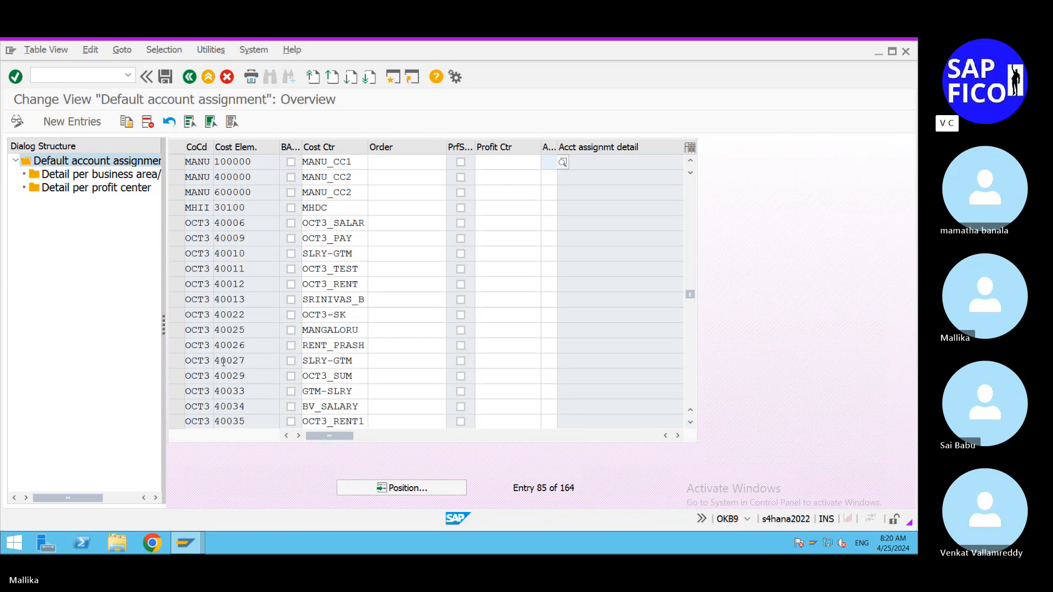
{"action": "left_click", "coordinate": [70, 122]}
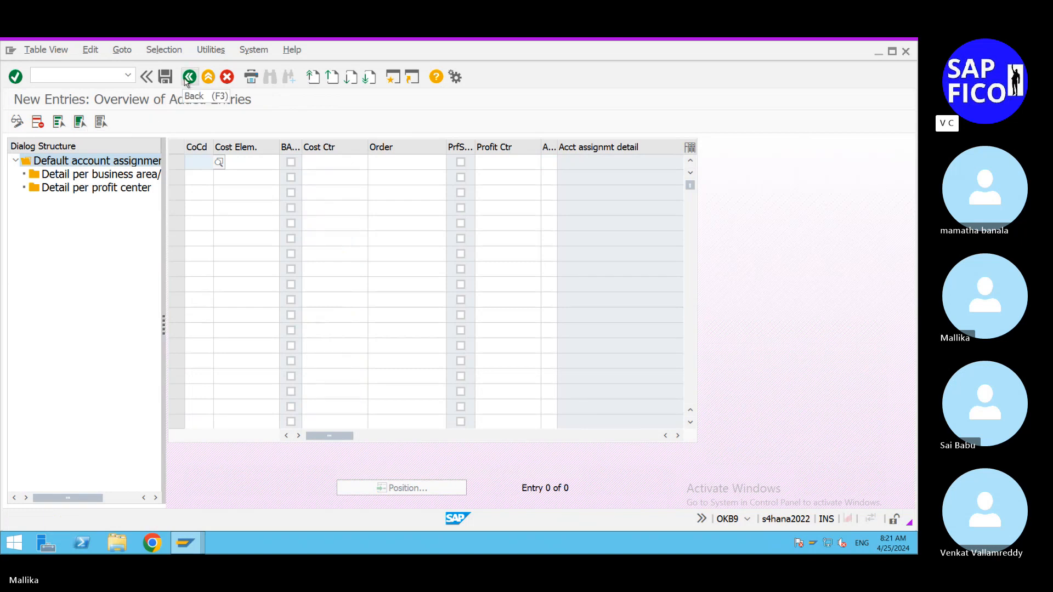
Switch to the Change Cost Center session and run transaction FS00 there
{"action": "left_click", "coordinate": [185, 543]}
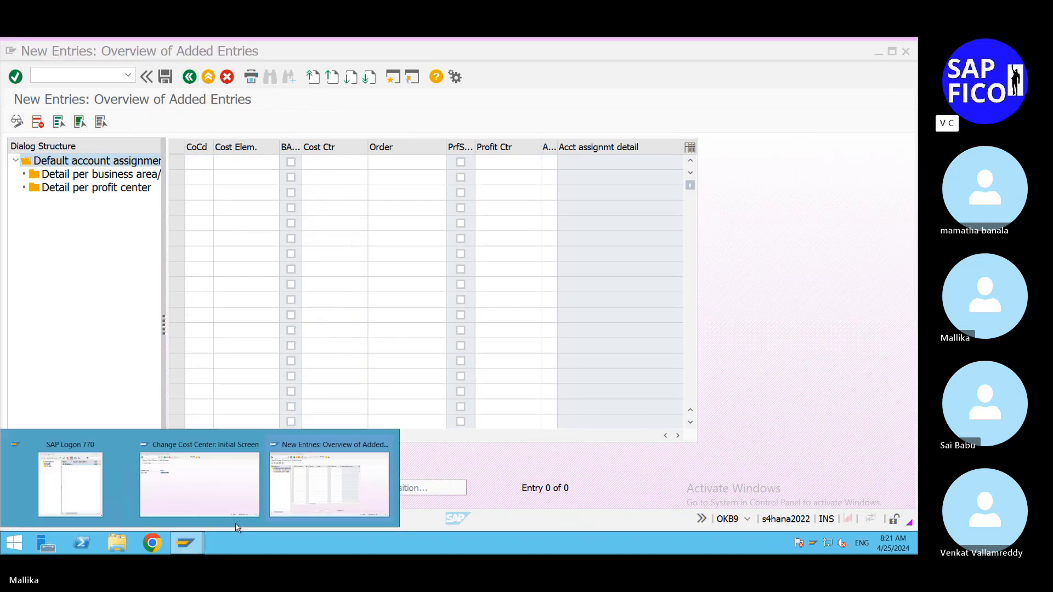
{"action": "left_click", "coordinate": [220, 505]}
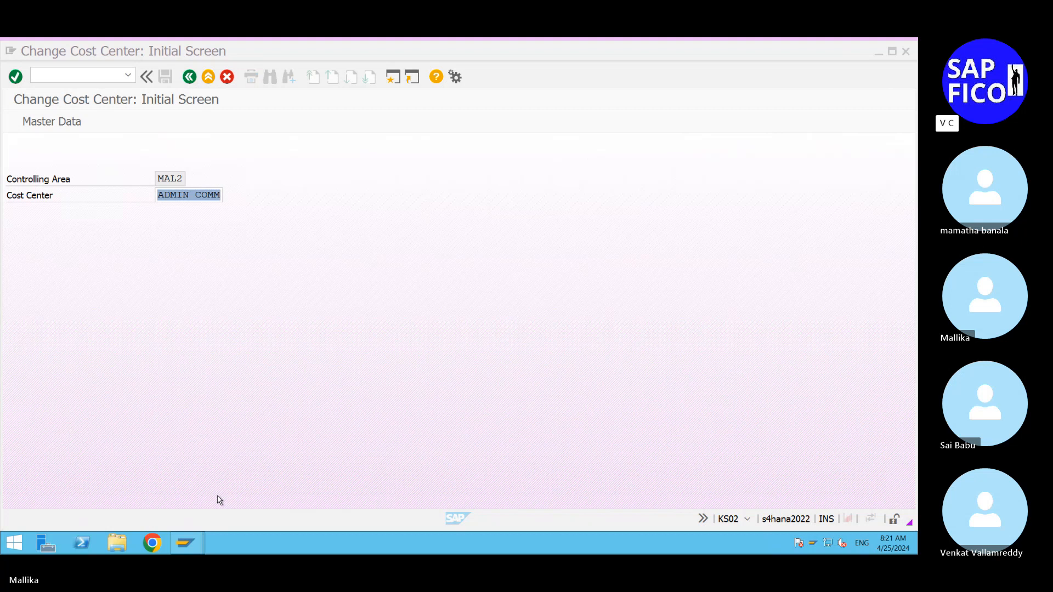
{"action": "left_click", "coordinate": [49, 75]}
{"action": "type", "text": "/NF"}
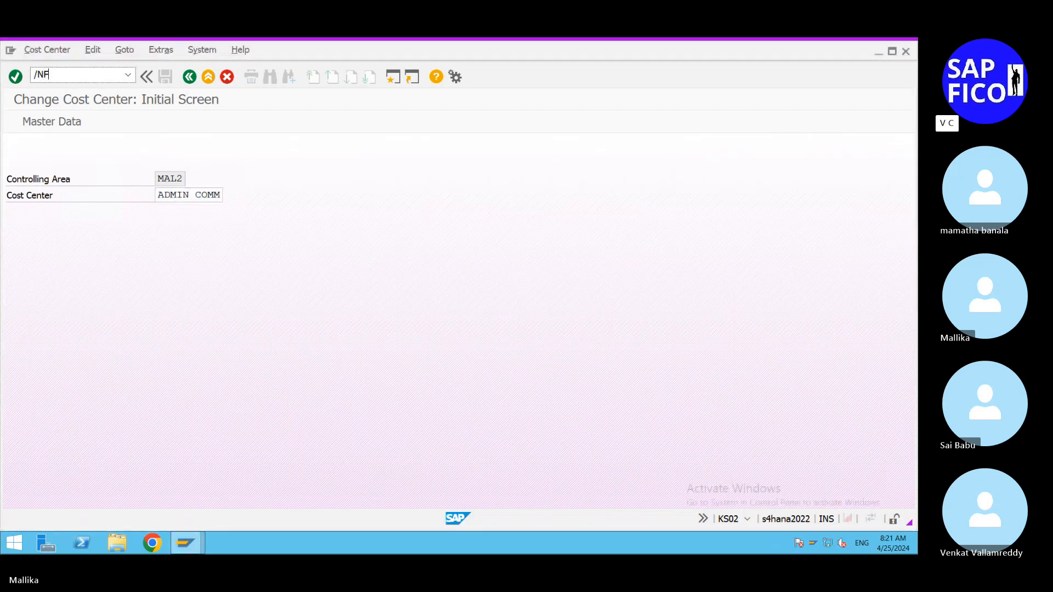
{"action": "type", "text": "S00"}
{"action": "key", "text": "Return"}
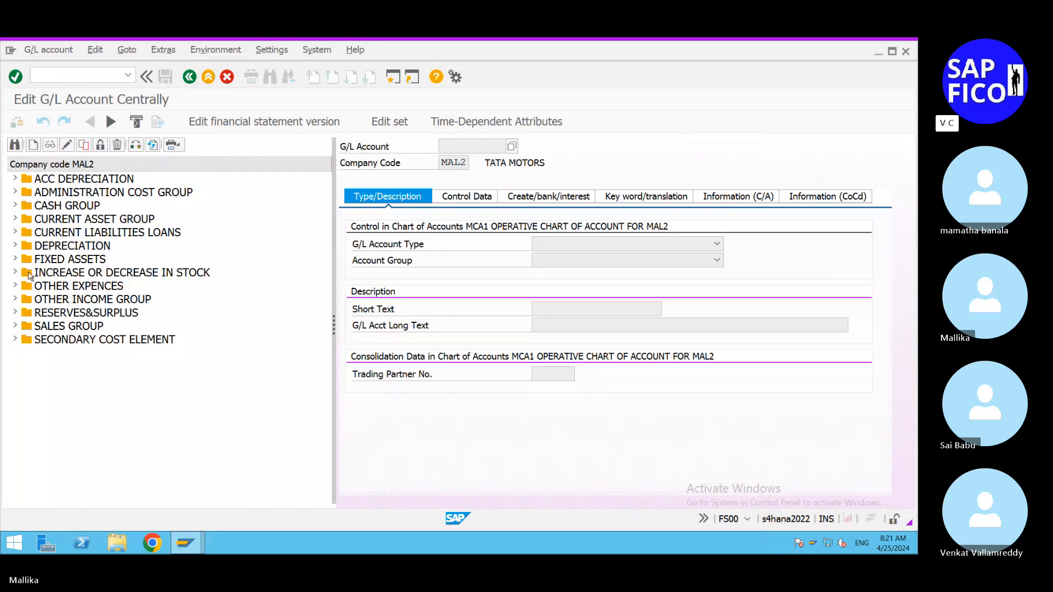
Browse the SECONDARY COST ELEMENT and OTHER EXPENCES account groups and display G/L account 400608 STATINRY EXPENCES AC
{"action": "left_click", "coordinate": [15, 339]}
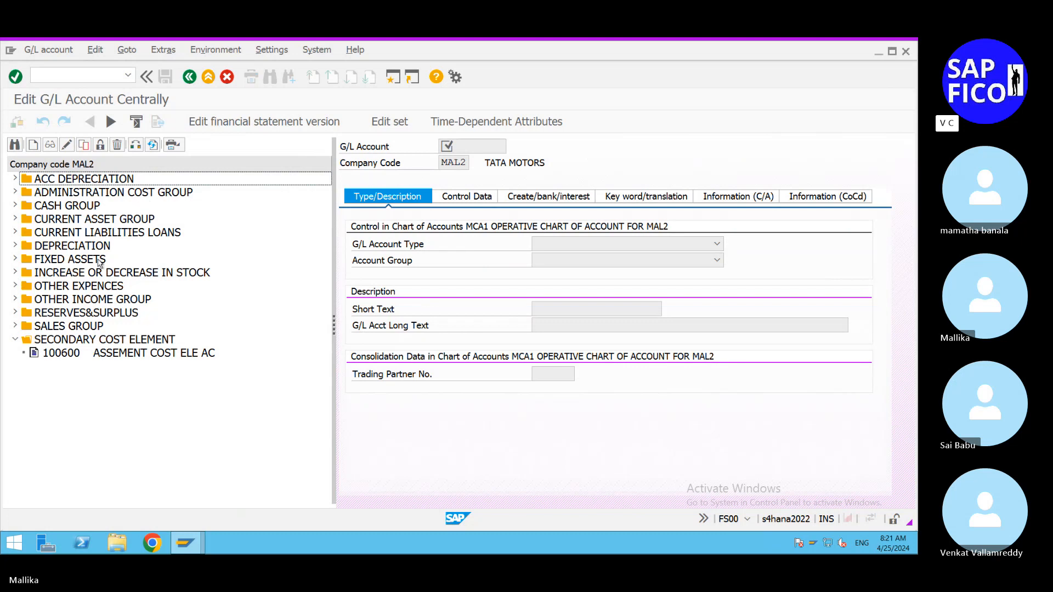
{"action": "left_click", "coordinate": [16, 340]}
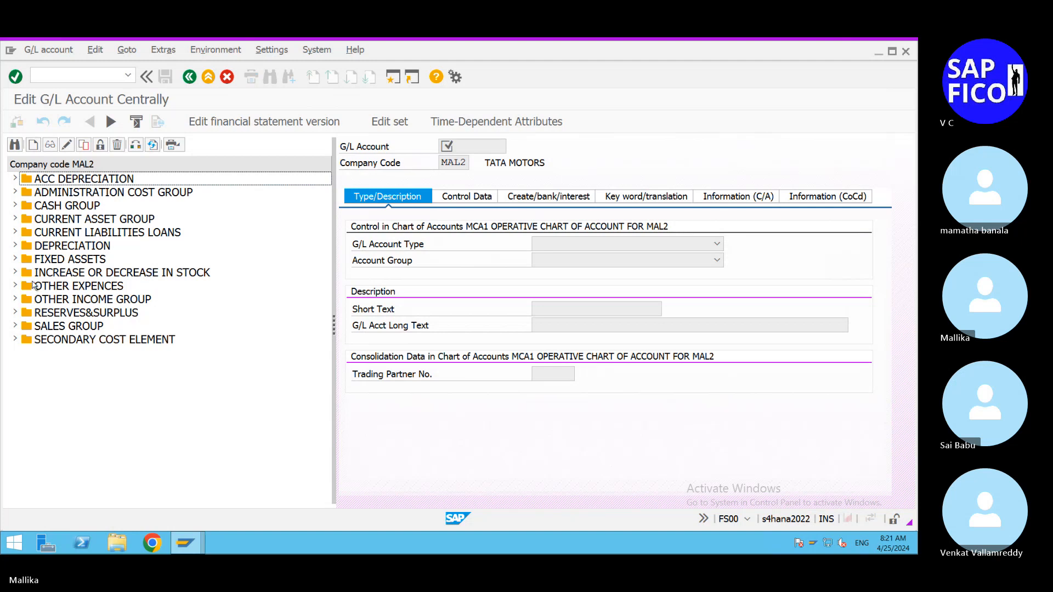
{"action": "left_click", "coordinate": [15, 286]}
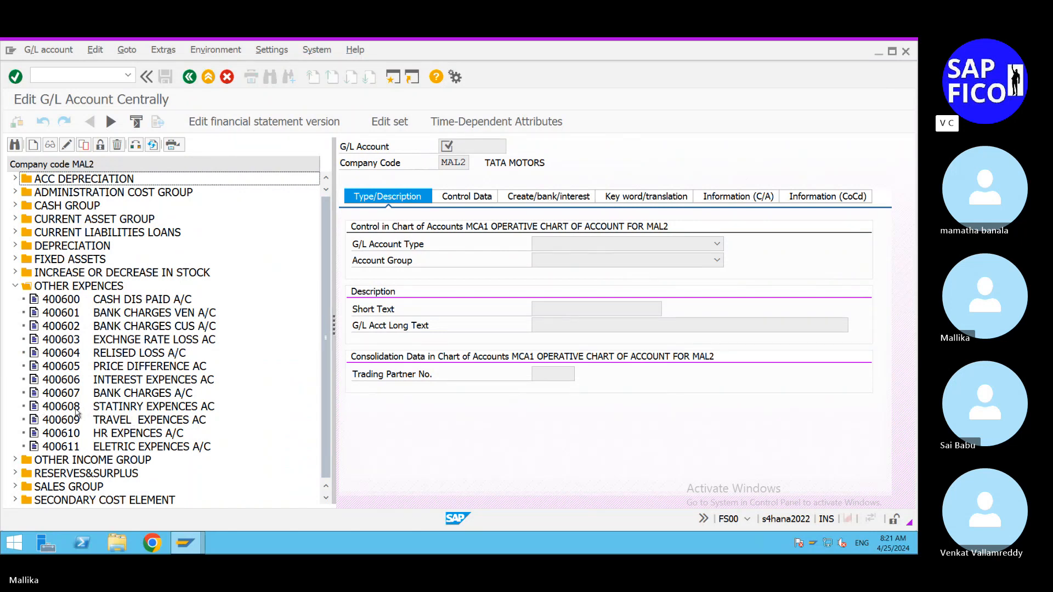
{"action": "double_click", "coordinate": [54, 409]}
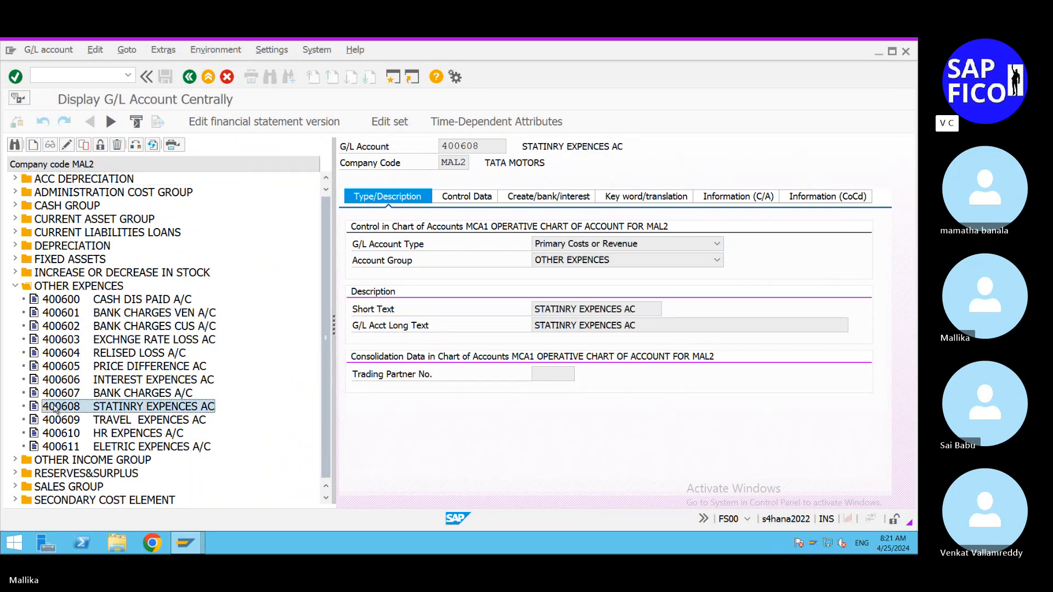
Put G/L account 400608 into change mode and examine the cost element category in its control data
{"action": "left_click", "coordinate": [458, 198]}
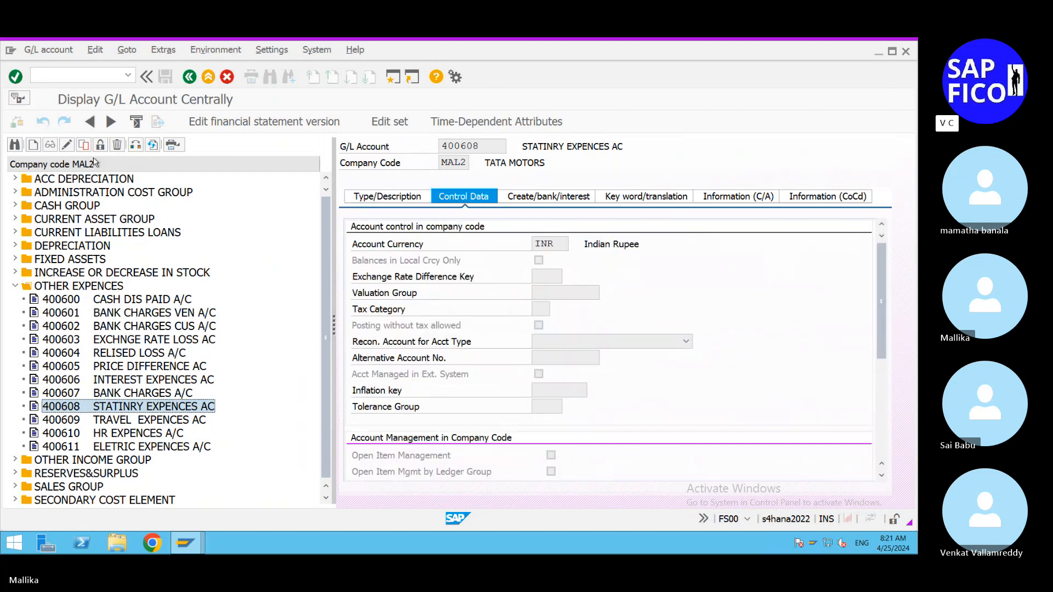
{"action": "left_click", "coordinate": [66, 145]}
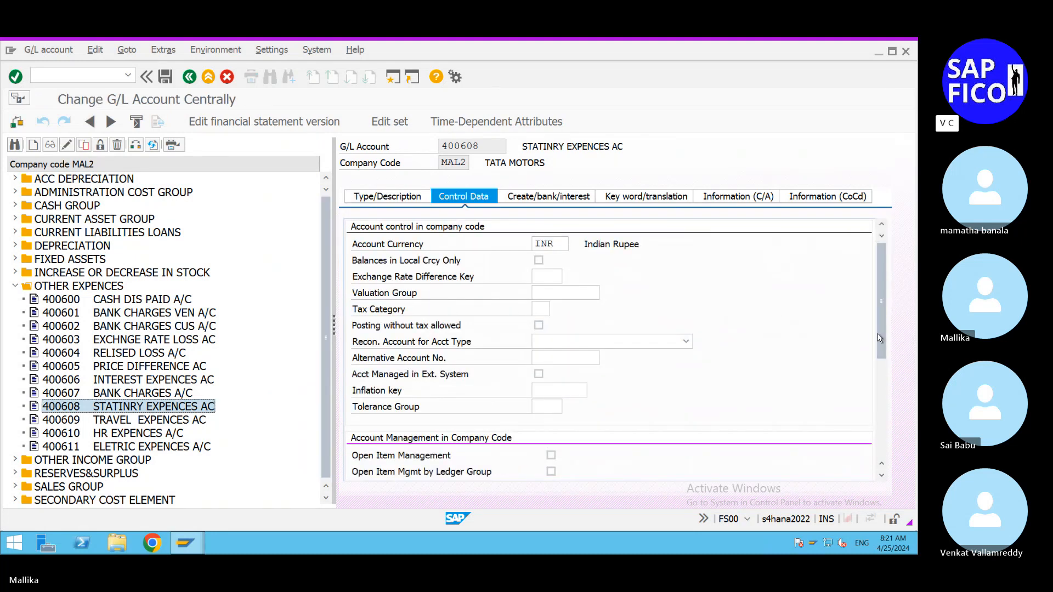
{"action": "scroll", "coordinate": [879, 338], "scroll_direction": "down", "scroll_amount": 5}
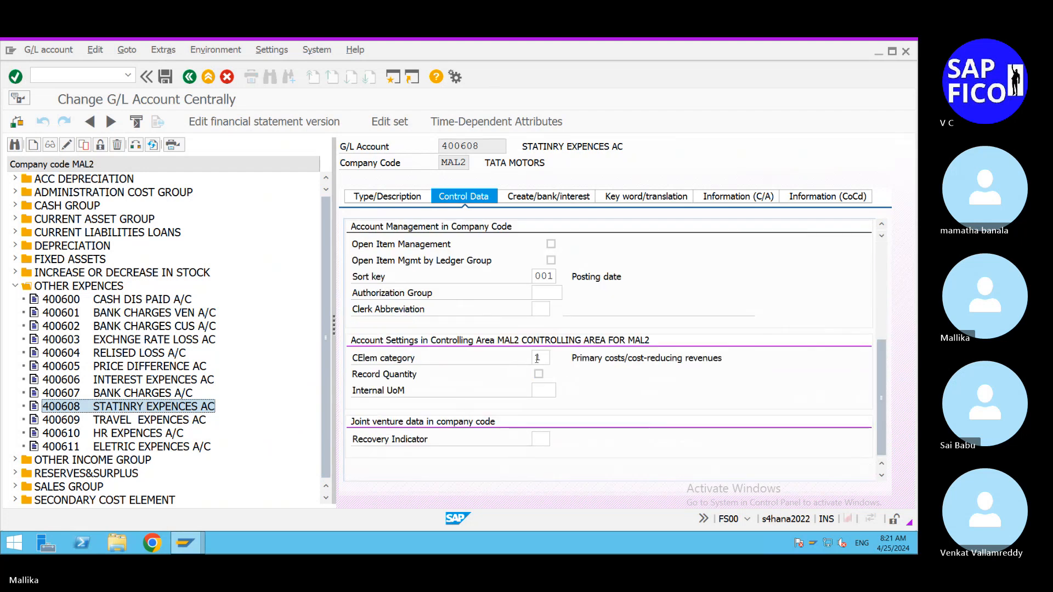
{"action": "left_click", "coordinate": [537, 358]}
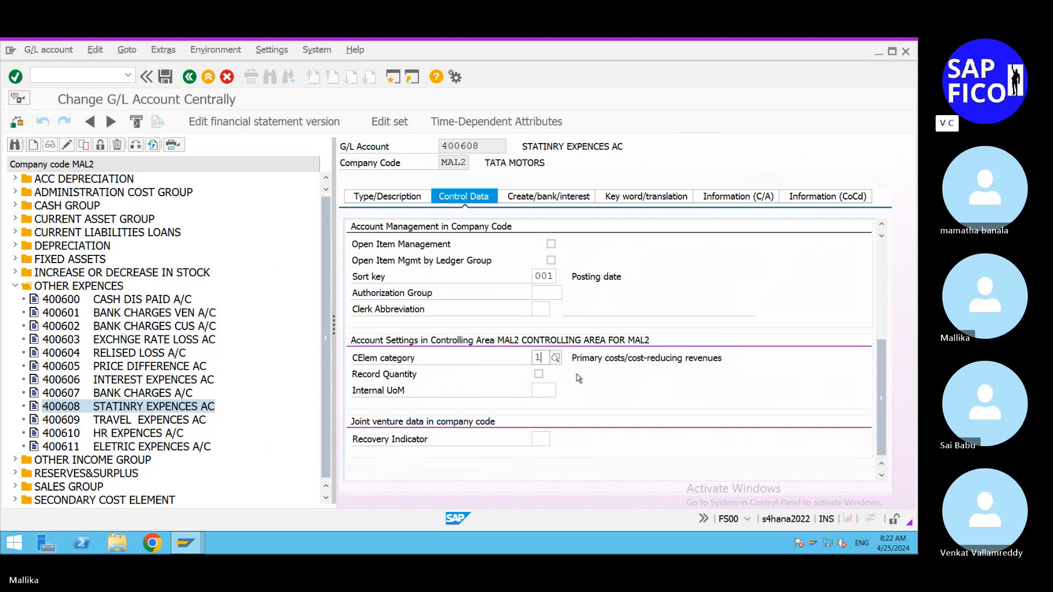
Switch to the OKB9 new entries session and add an entry for company code MAL2 with cost element 400608
{"action": "mouse_move", "coordinate": [193, 551]}
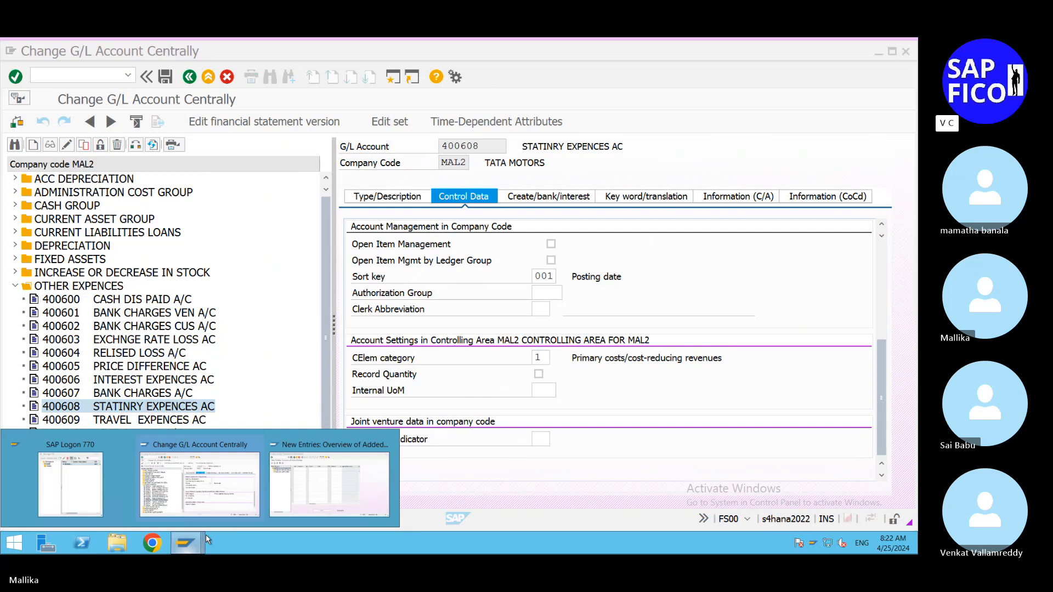
{"action": "left_click", "coordinate": [340, 476]}
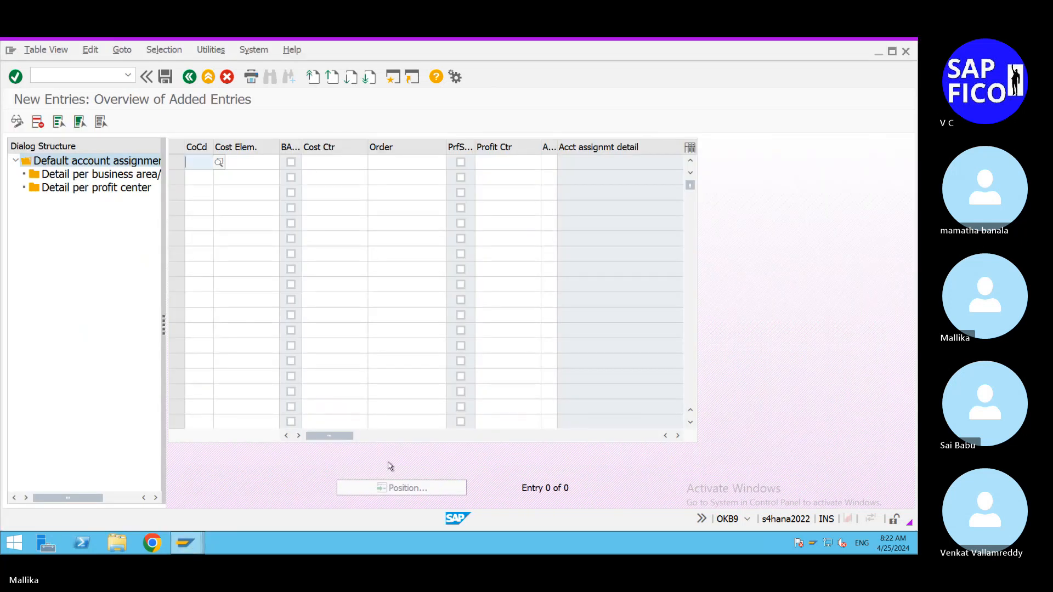
{"action": "type", "text": "MAL2"}
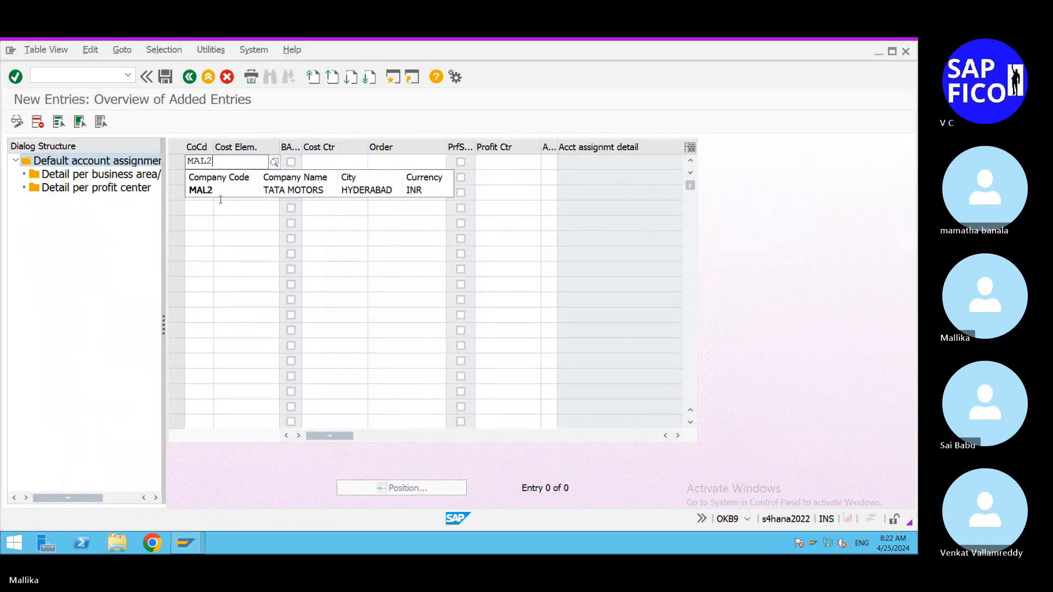
{"action": "left_click", "coordinate": [221, 190]}
{"action": "left_click", "coordinate": [246, 162]}
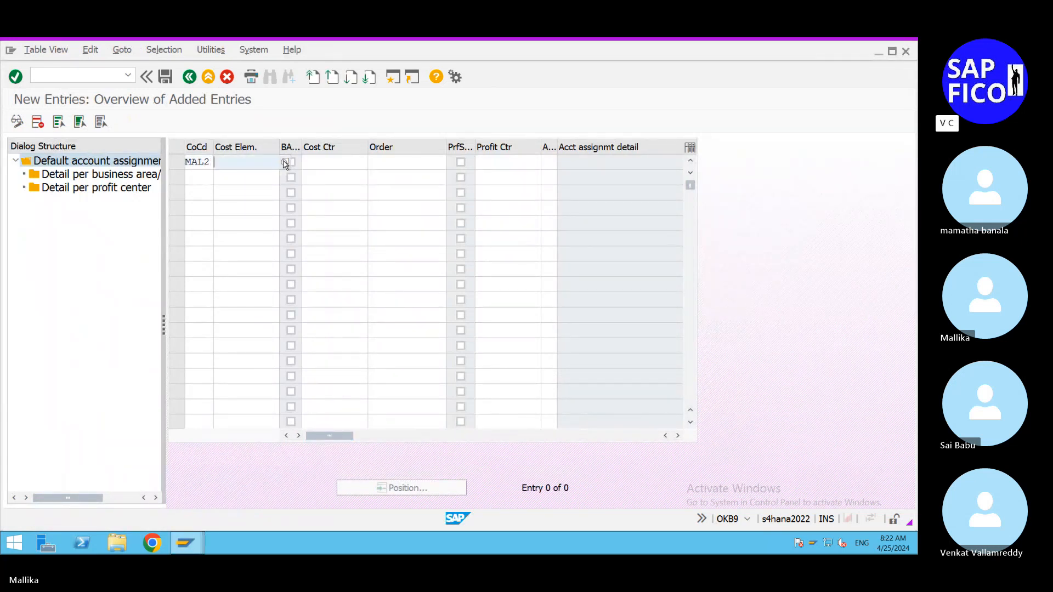
{"action": "left_click", "coordinate": [284, 162]}
{"action": "left_click", "coordinate": [833, 358]}
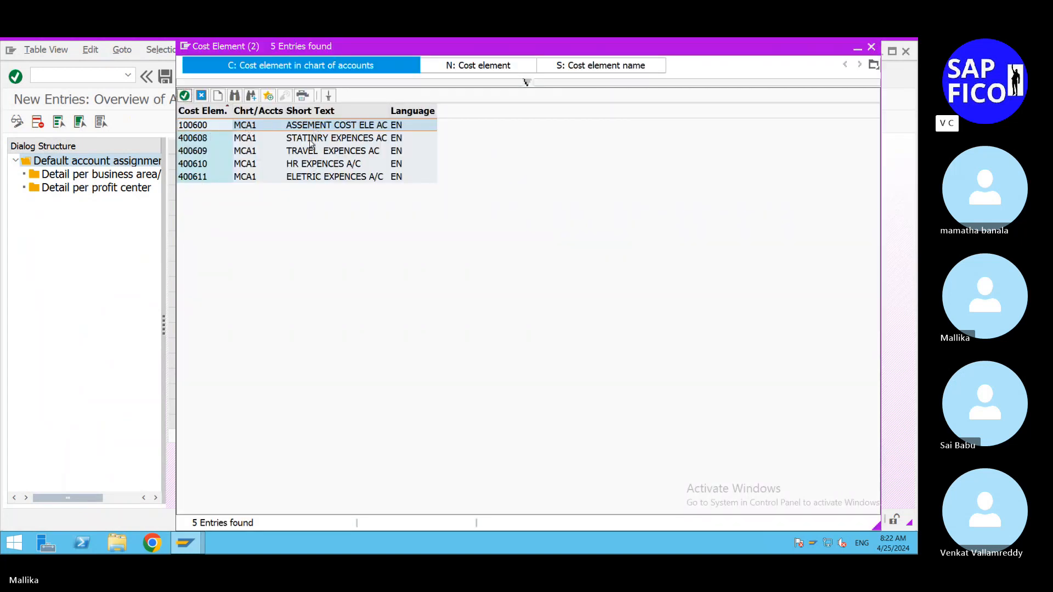
{"action": "left_click", "coordinate": [310, 139]}
{"action": "double_click", "coordinate": [310, 139]}
Assign cost center ADMIN COMM to the MAL2 entry for cost element 400608
{"action": "left_click", "coordinate": [314, 157]}
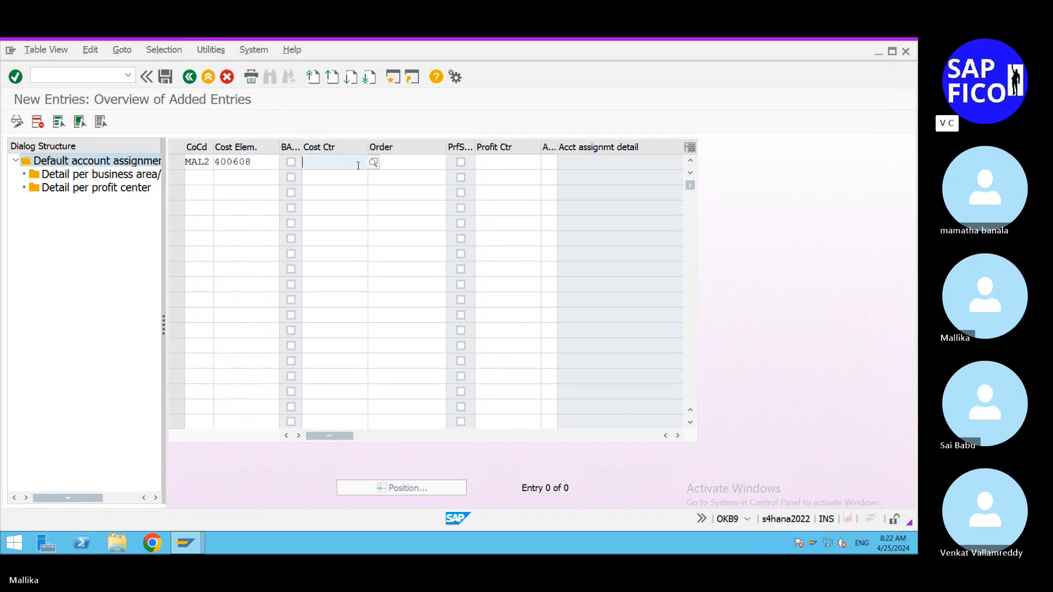
{"action": "left_click", "coordinate": [375, 162]}
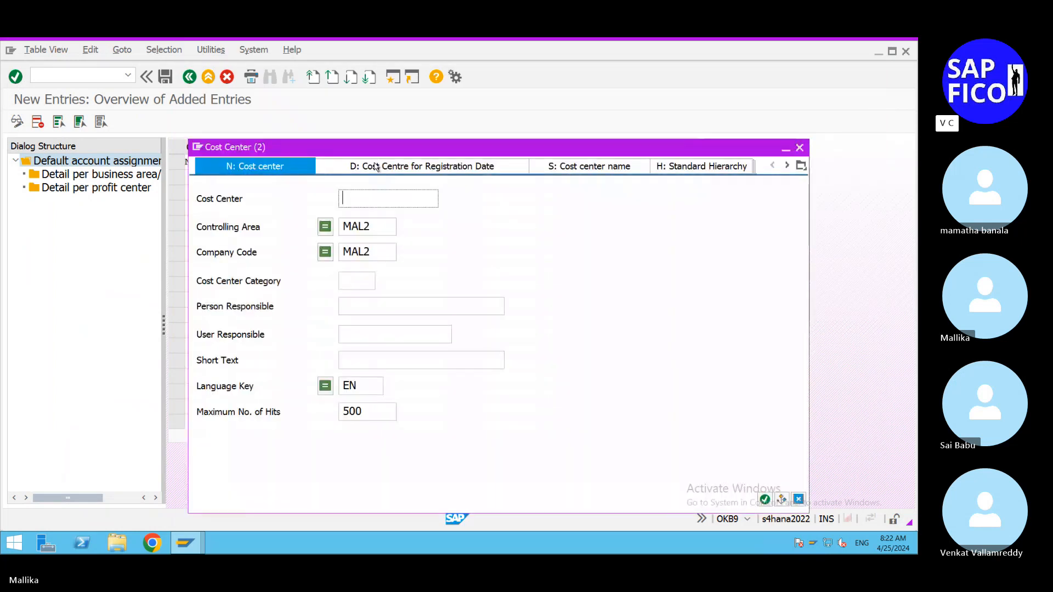
{"action": "left_click", "coordinate": [765, 500]}
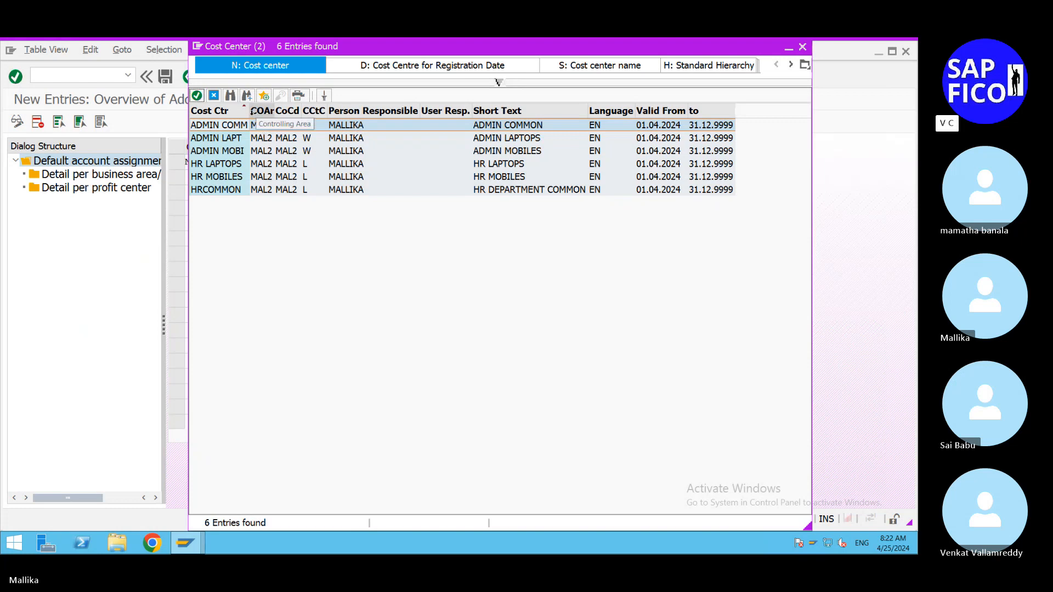
{"action": "left_click_drag", "start_coordinate": [251, 110], "coordinate": [274, 110]}
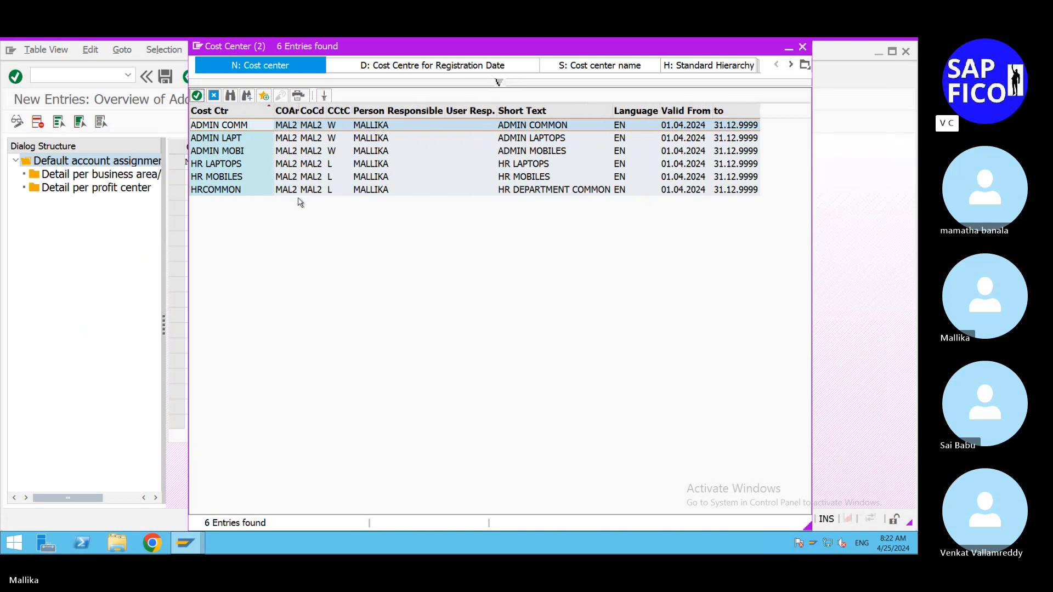
{"action": "double_click", "coordinate": [245, 128]}
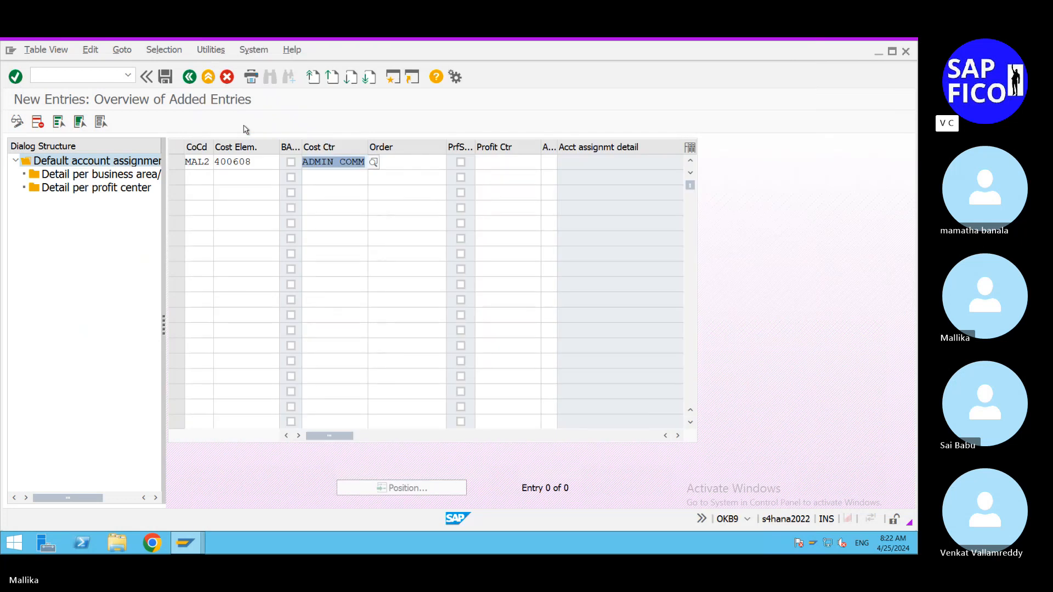
Try to assign profit center COMMON to the 400608 entry alongside its cost center
{"action": "left_click", "coordinate": [399, 166]}
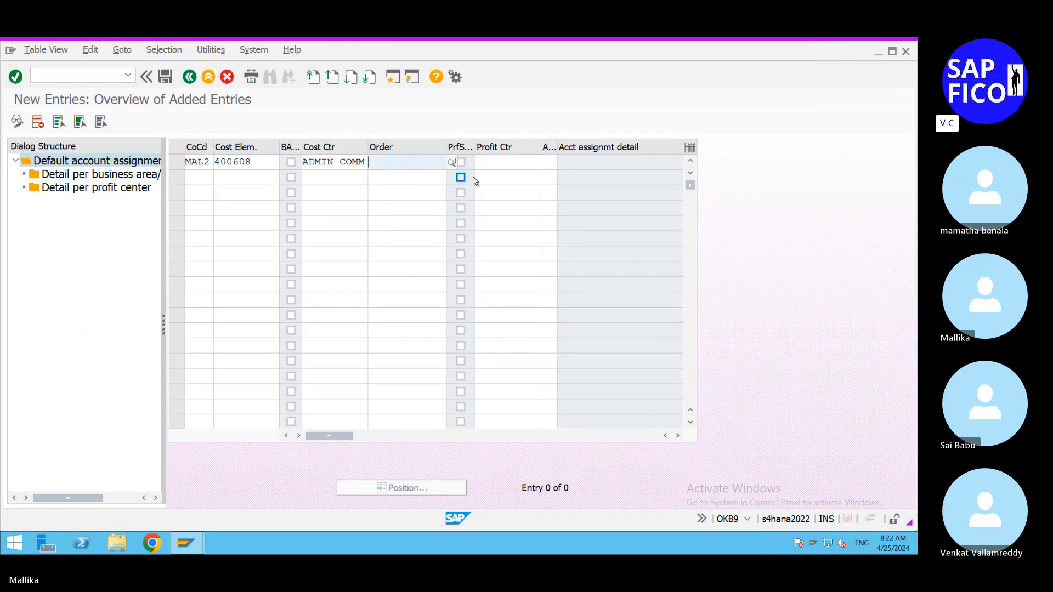
{"action": "left_click", "coordinate": [489, 161]}
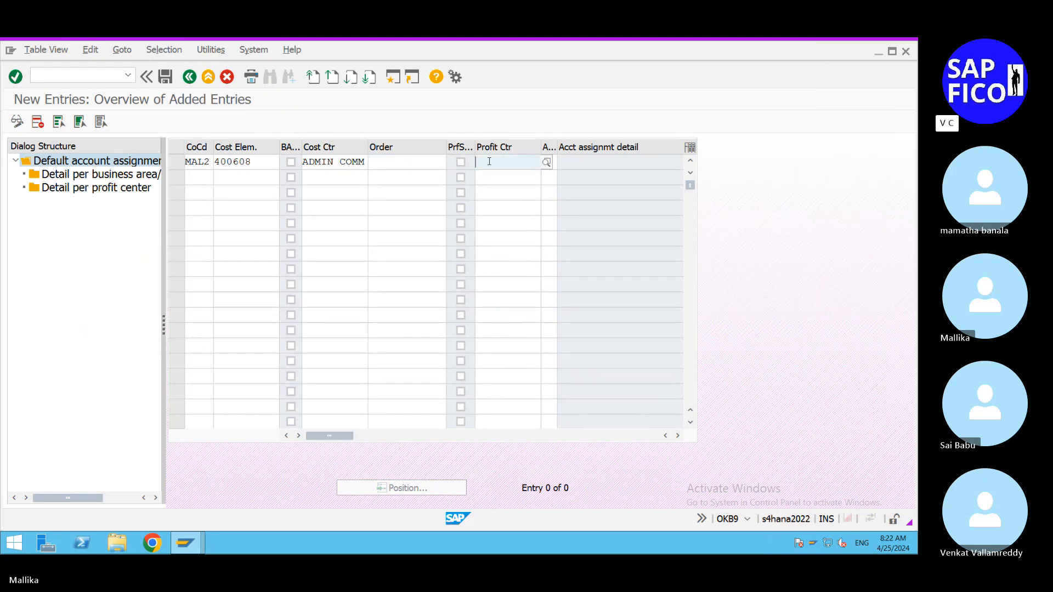
{"action": "left_click", "coordinate": [546, 162]}
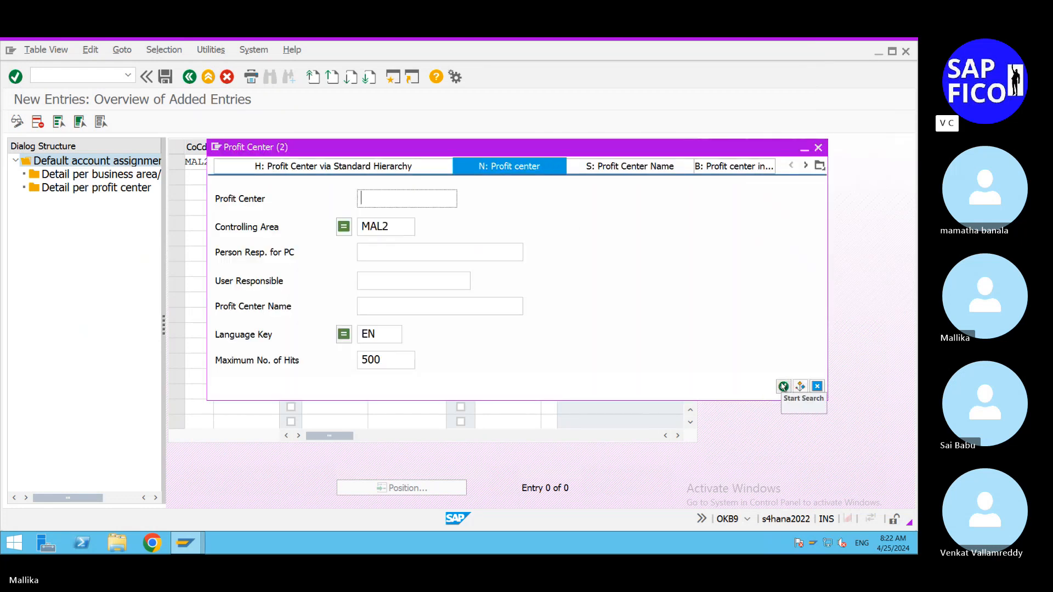
{"action": "left_click", "coordinate": [783, 388]}
{"action": "double_click", "coordinate": [268, 126]}
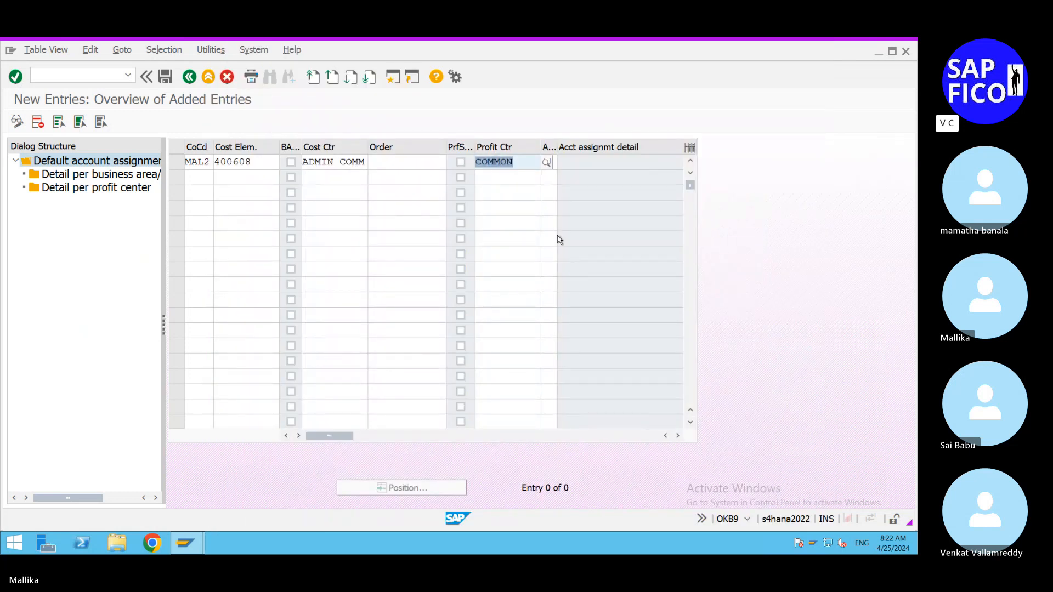
{"action": "key", "text": "Return"}
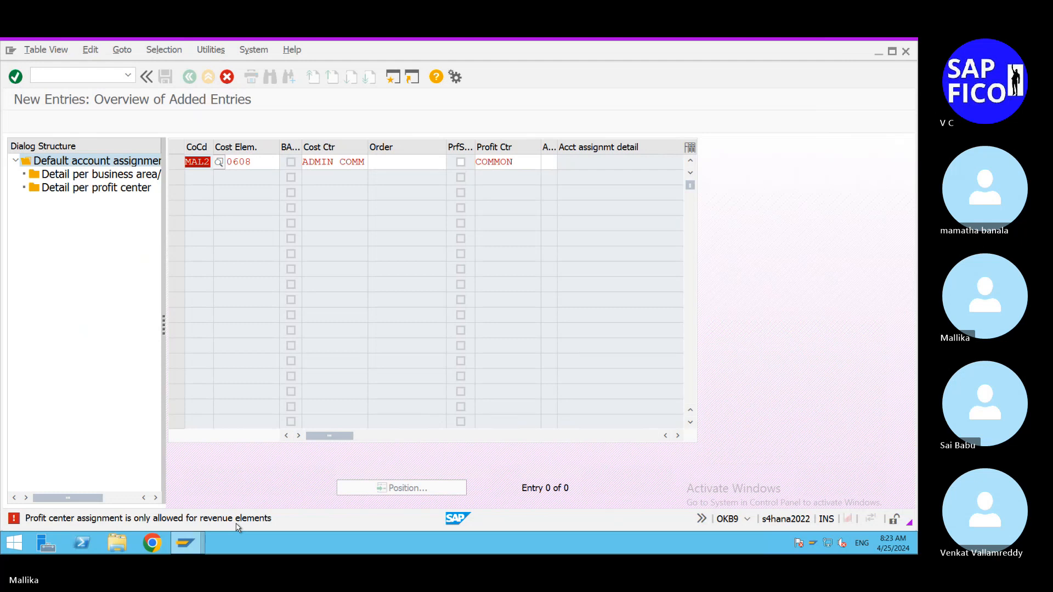
Clear the cost center and the profit center from the 400608 entry
{"action": "left_click", "coordinate": [258, 164]}
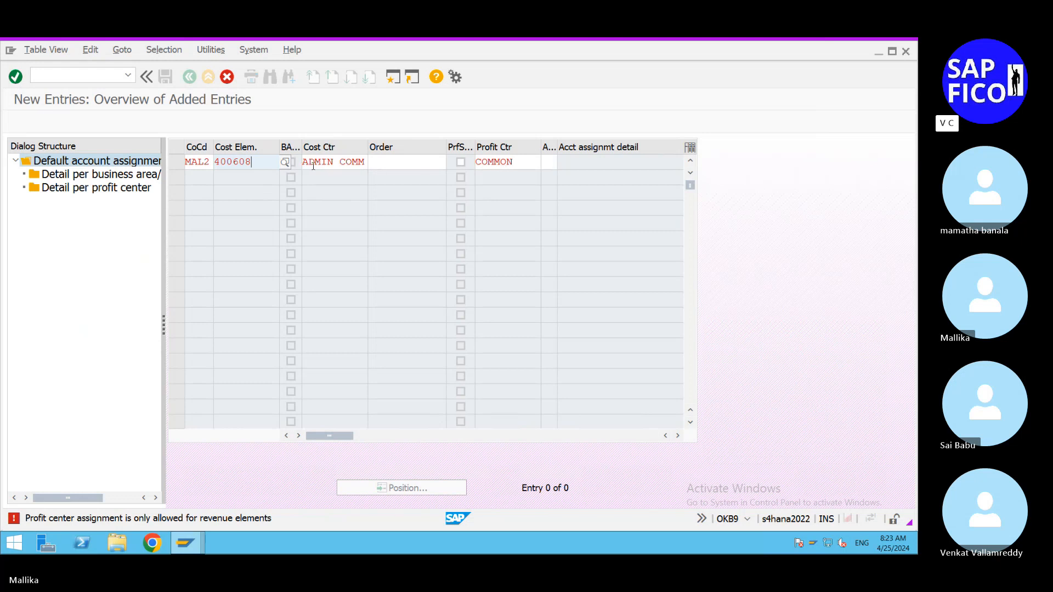
{"action": "left_click_drag", "start_coordinate": [306, 163], "coordinate": [437, 176]}
{"action": "key", "text": "BackSpace"}
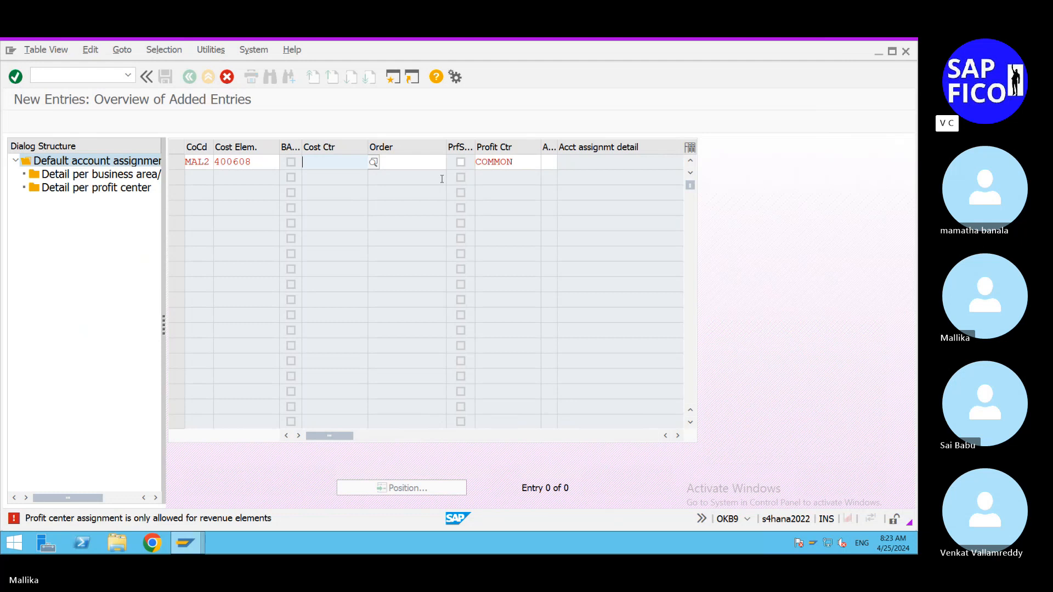
{"action": "left_click_drag", "start_coordinate": [528, 164], "coordinate": [364, 173]}
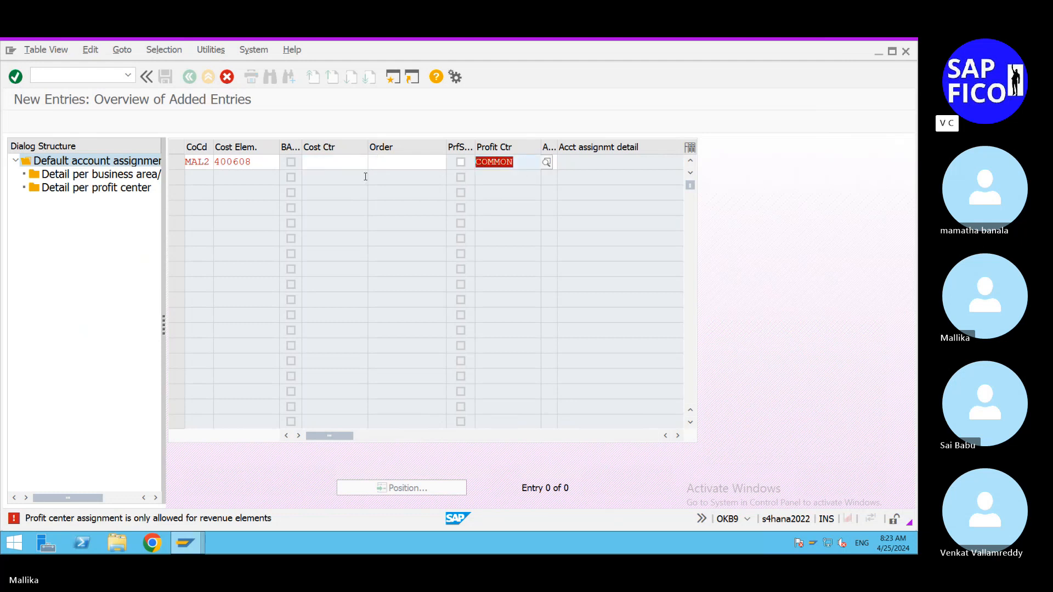
{"action": "key", "text": "BackSpace"}
Set the 400608 entry's account assignment detail to 3, Profit center is mandatory, and save it under the proposed customizing request
{"action": "key", "text": "Tab"}
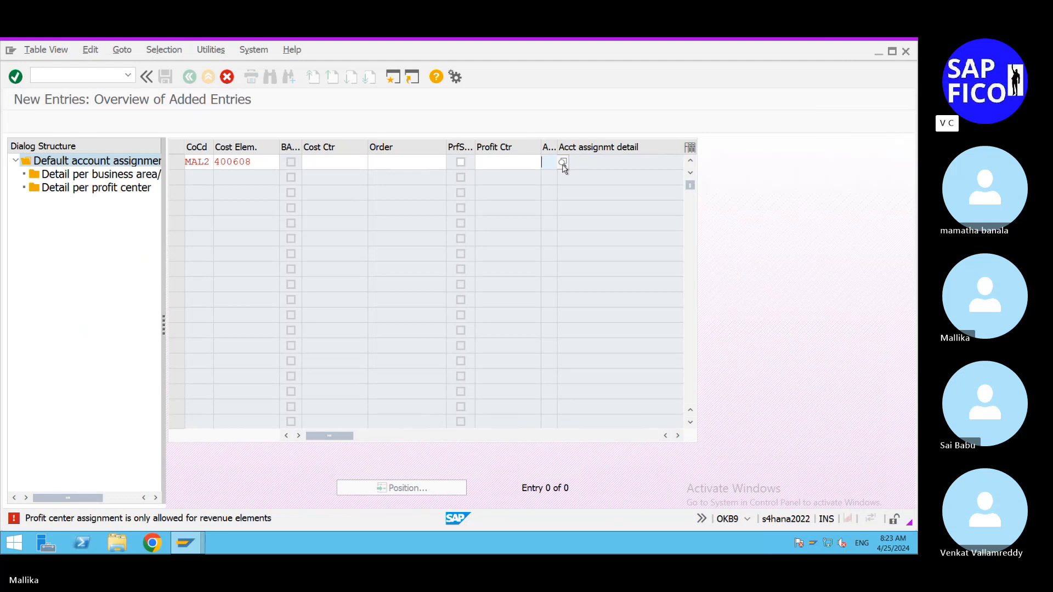
{"action": "left_click", "coordinate": [563, 162]}
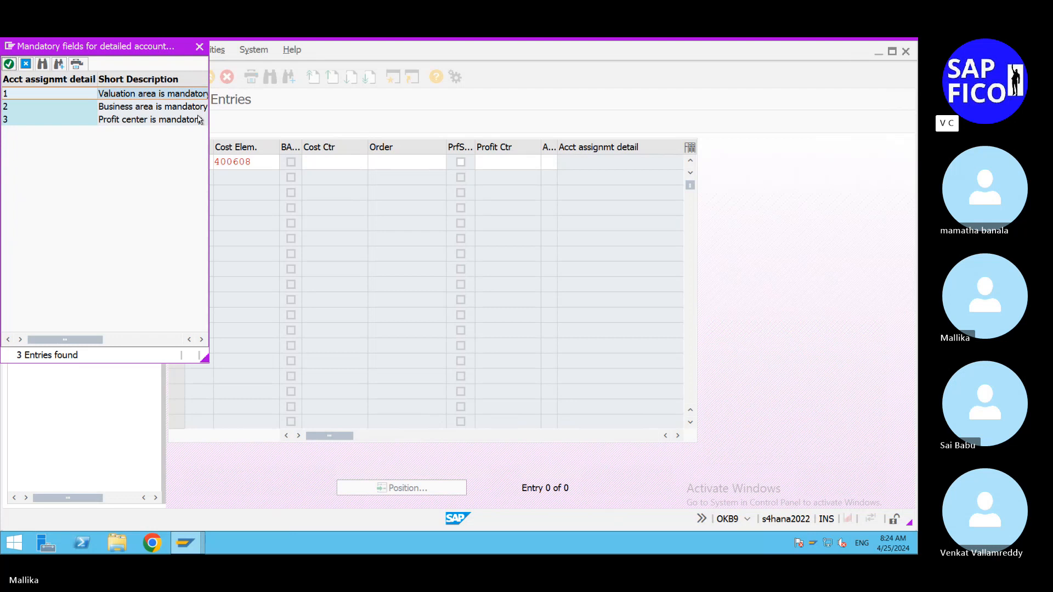
{"action": "double_click", "coordinate": [174, 121]}
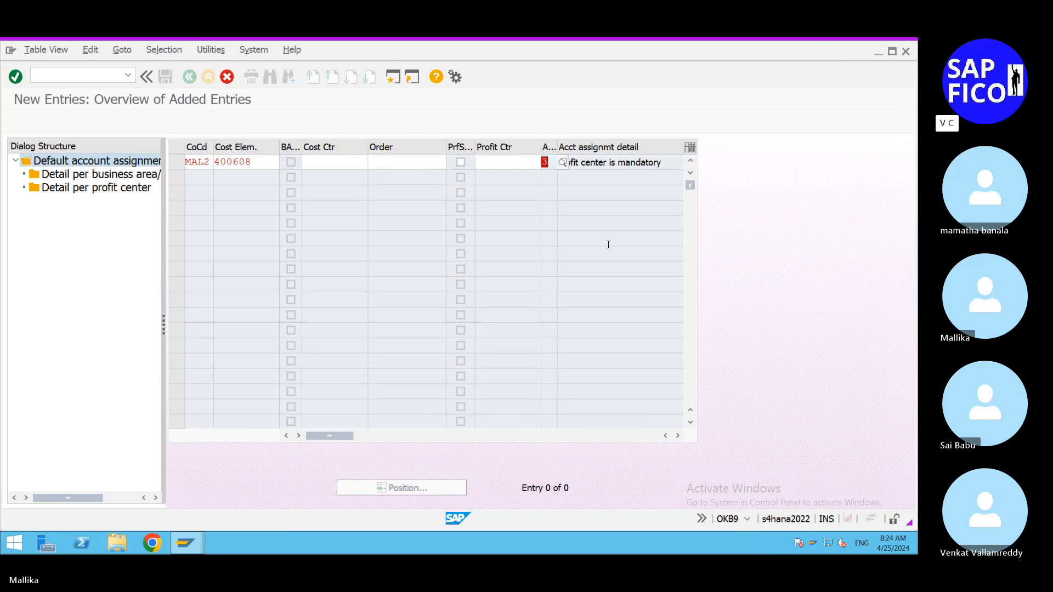
{"action": "key", "text": "Return"}
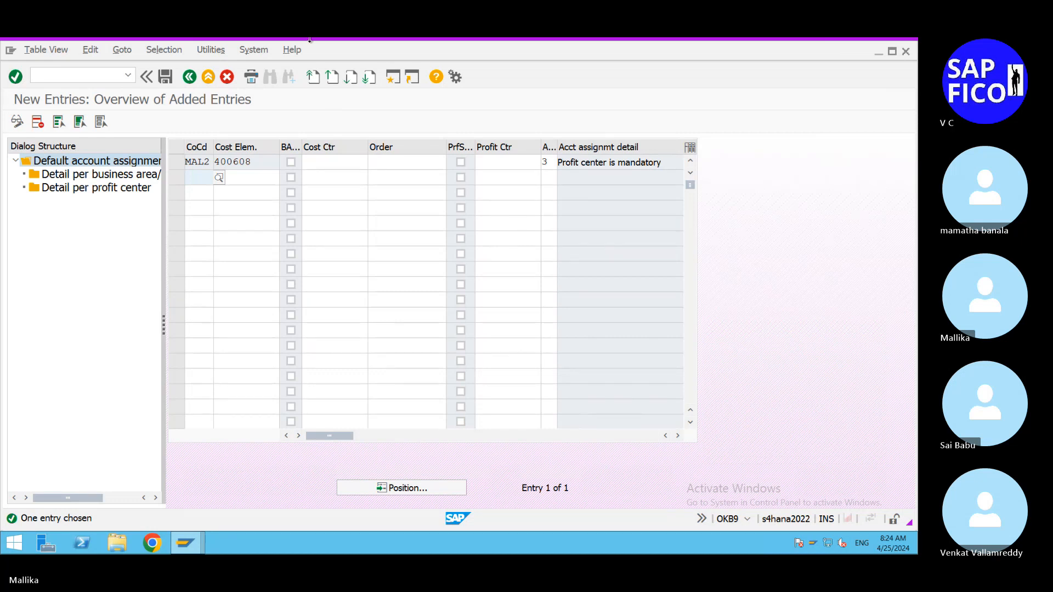
{"action": "left_click", "coordinate": [164, 78]}
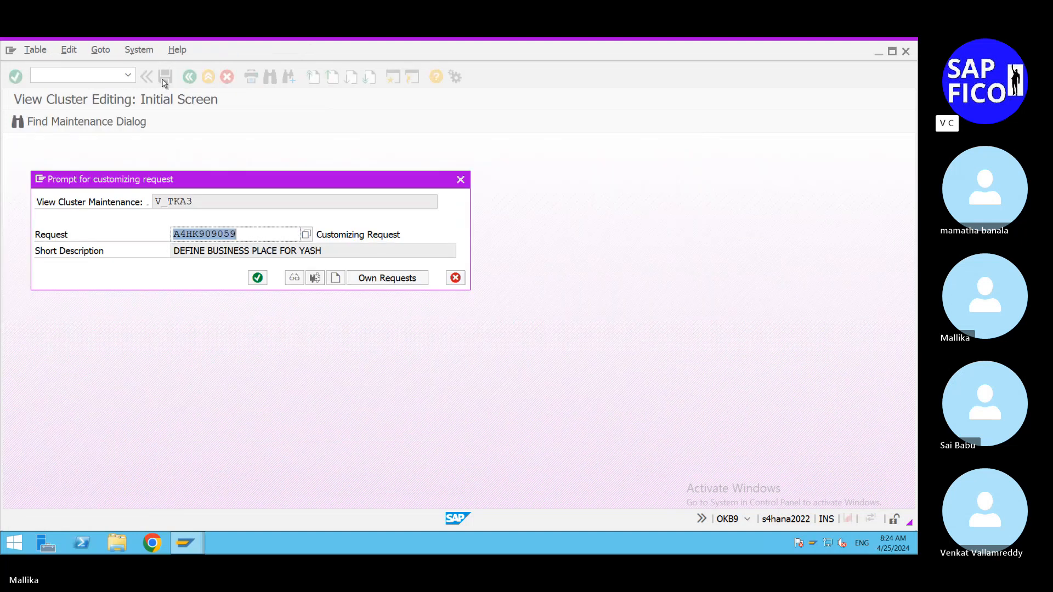
{"action": "left_click", "coordinate": [257, 278]}
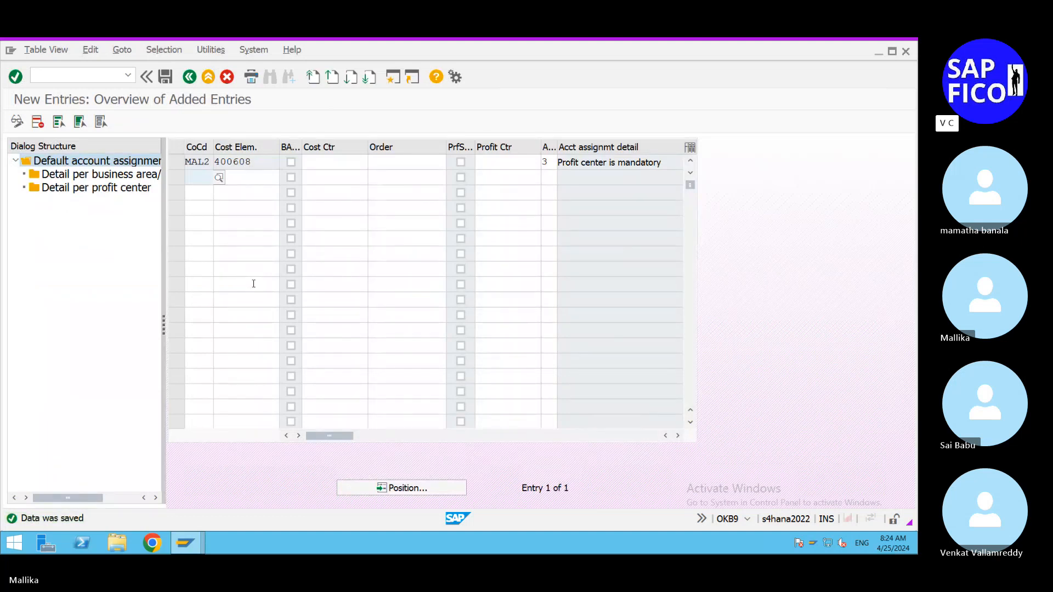
Try to add profit center COMMON to the saved 400608 entry with account assignment detail 3
{"action": "left_click", "coordinate": [478, 161]}
{"action": "left_click", "coordinate": [546, 162]}
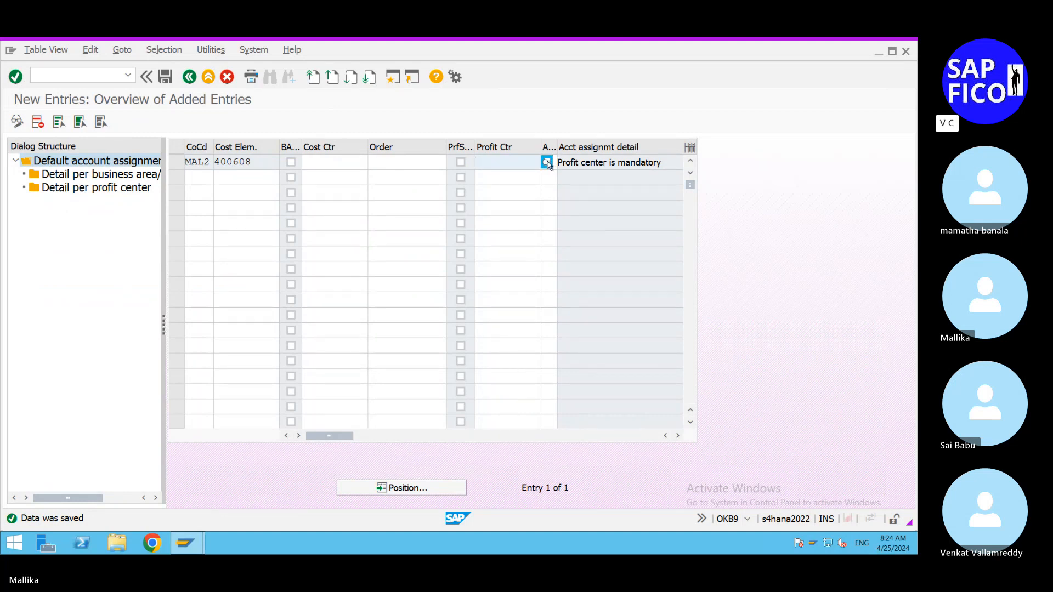
{"action": "left_click", "coordinate": [783, 387]}
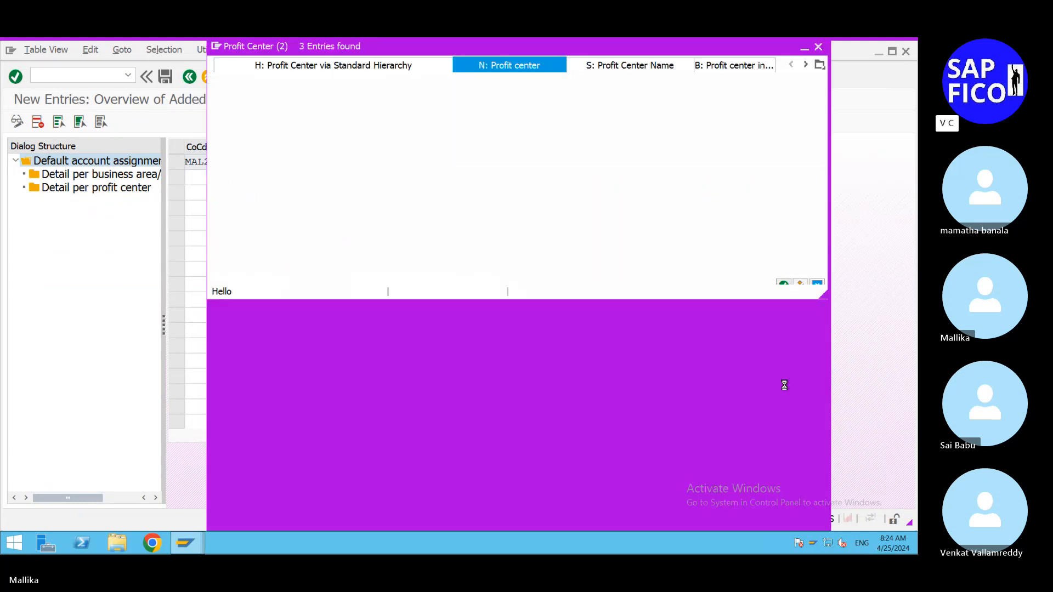
{"action": "double_click", "coordinate": [308, 127]}
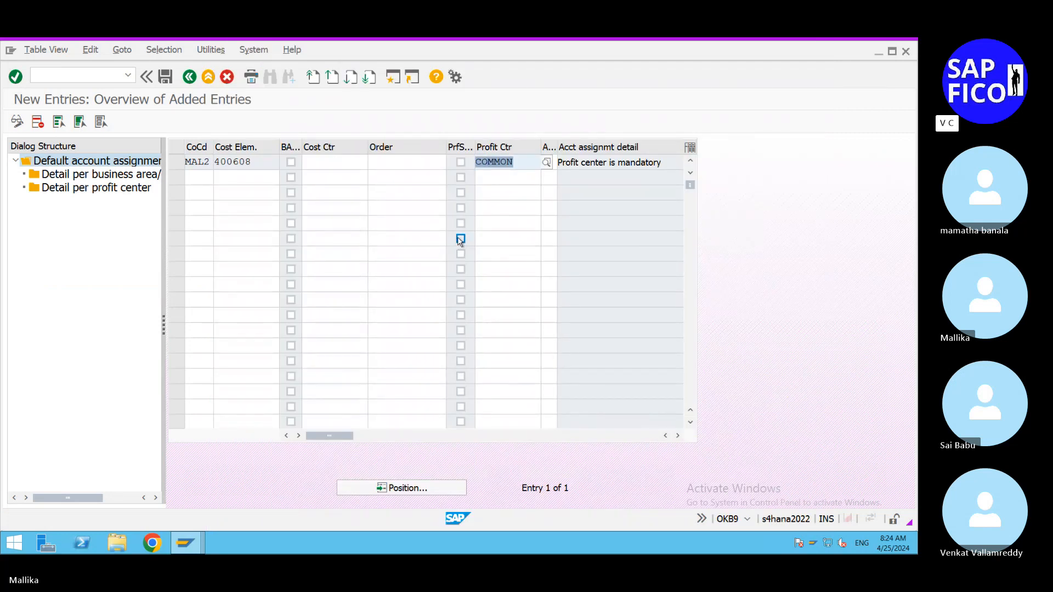
{"action": "key", "text": "Return"}
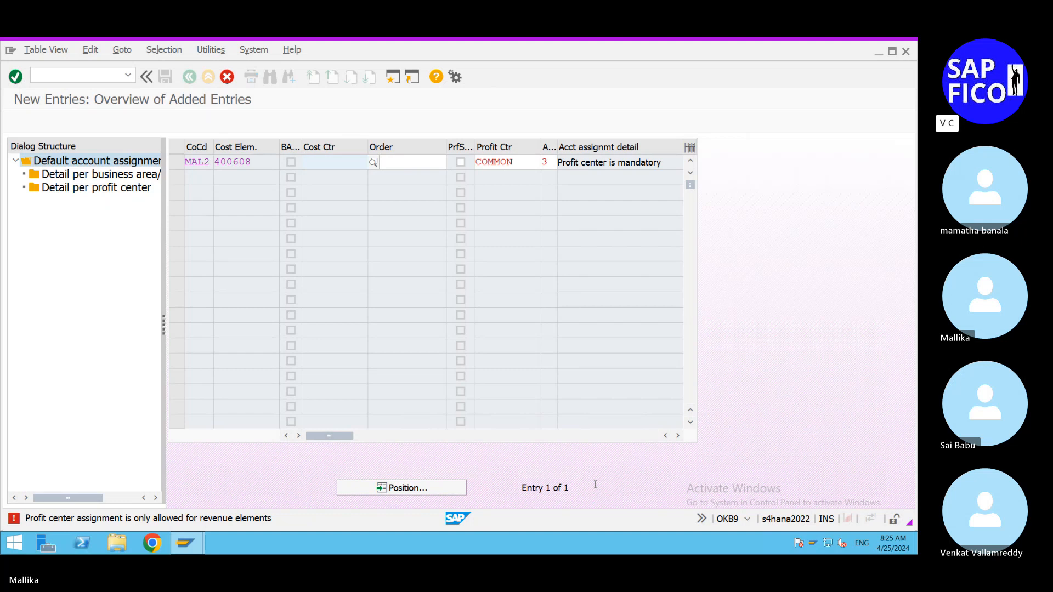
Remove profit center COMMON from the 400608 entry and save the table again
{"action": "double_click", "coordinate": [525, 162]}
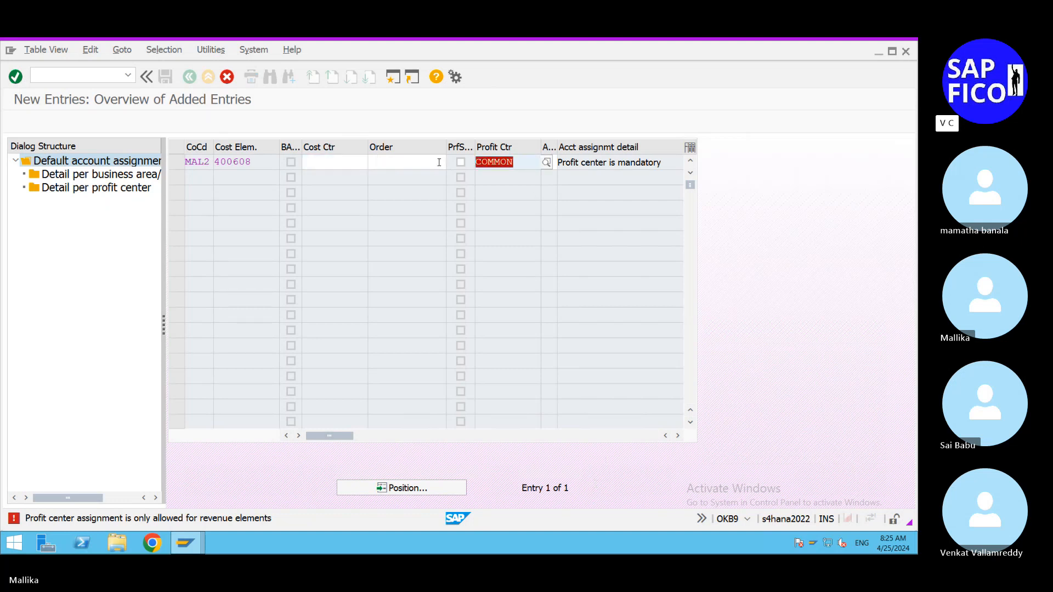
{"action": "key", "text": "Delete"}
{"action": "key", "text": "Return"}
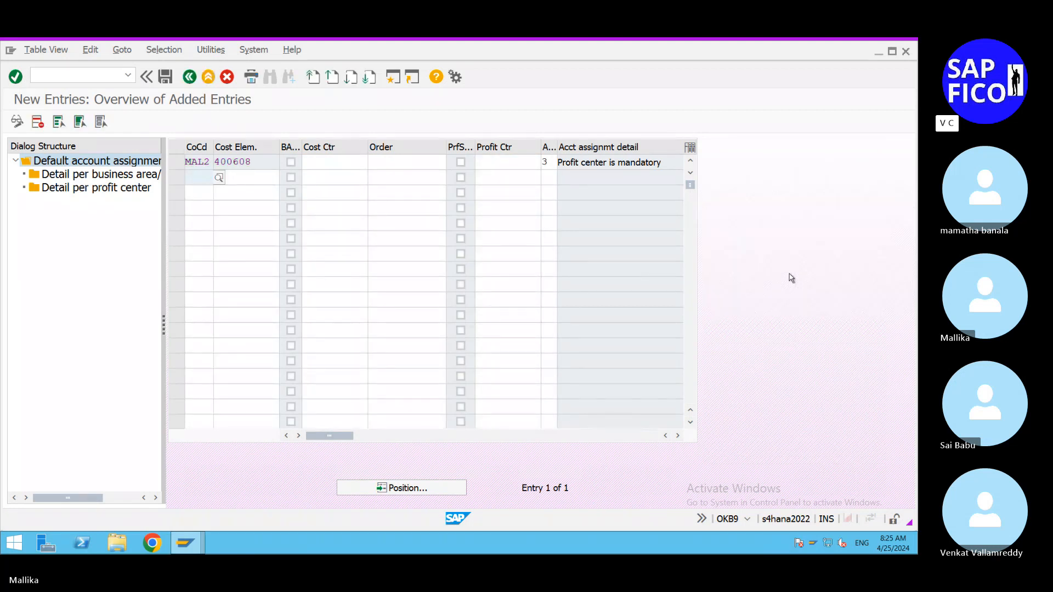
{"action": "left_click", "coordinate": [168, 77]}
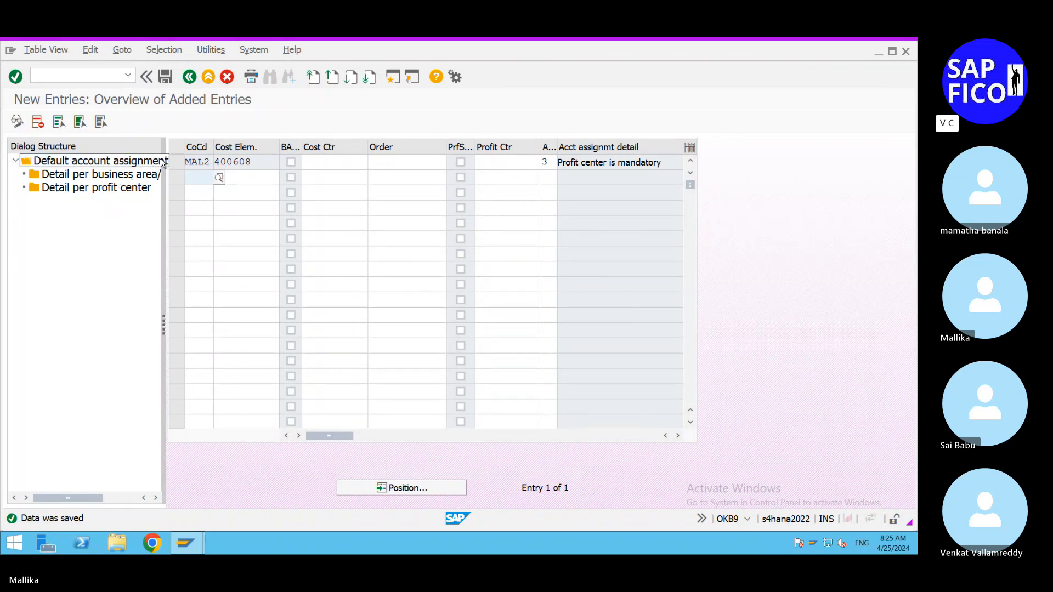
Select the MAL2 entry for 400608 and try to open its detail per business area/valuation area
{"action": "left_click", "coordinate": [176, 160]}
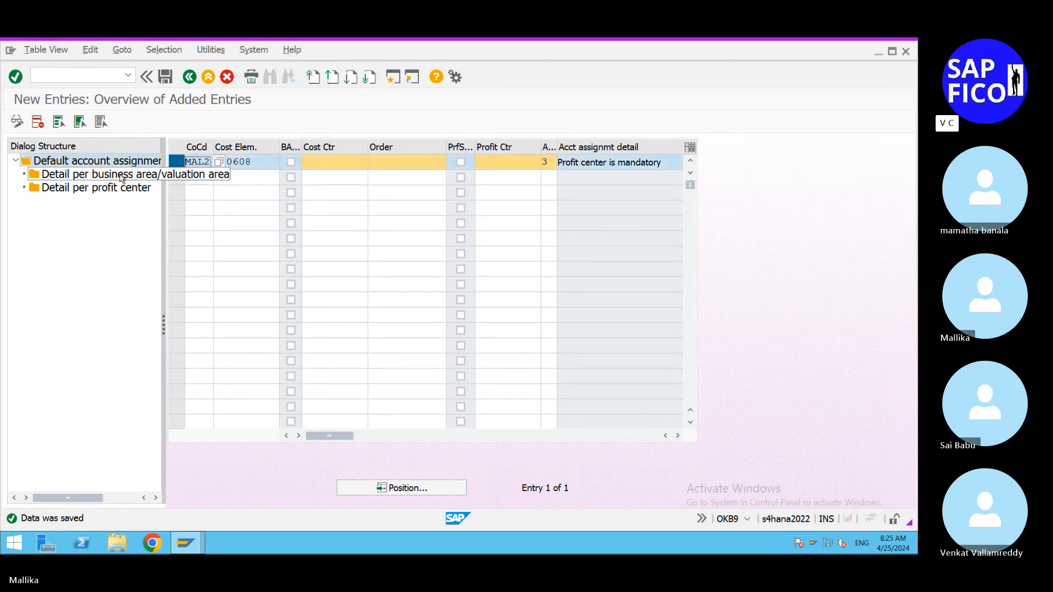
{"action": "double_click", "coordinate": [122, 176]}
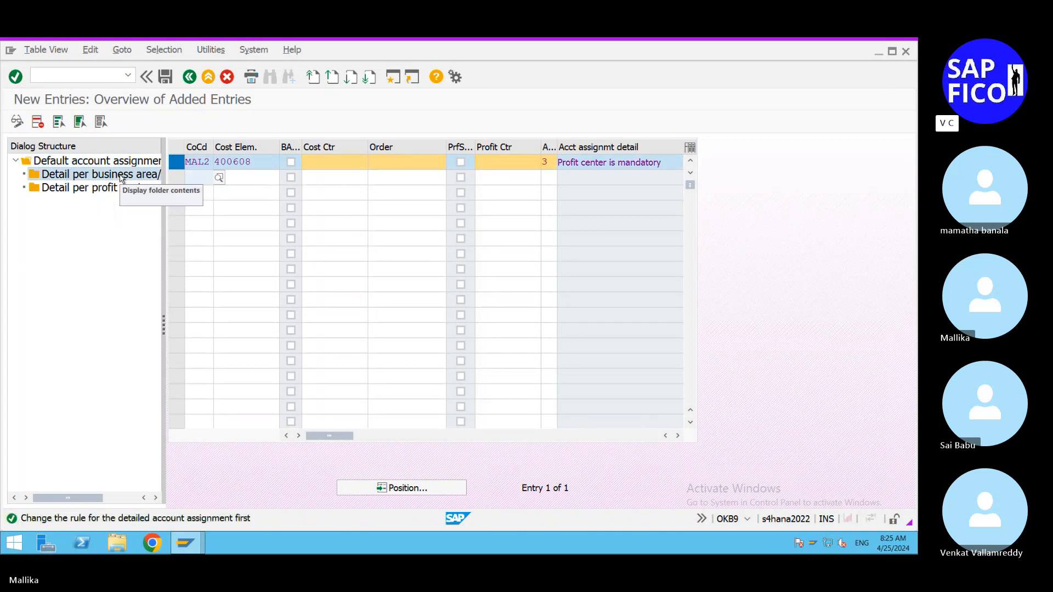
{"action": "double_click", "coordinate": [74, 176]}
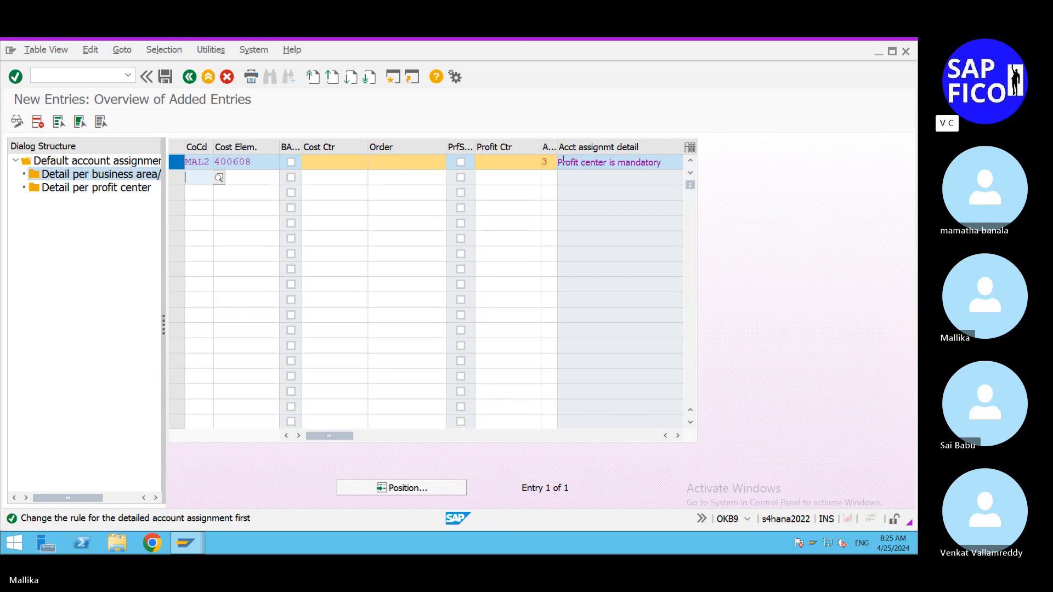
Clear the account assignment detail of the MAL2 400608 entry and try to open its detail per profit center
{"action": "left_click", "coordinate": [551, 161]}
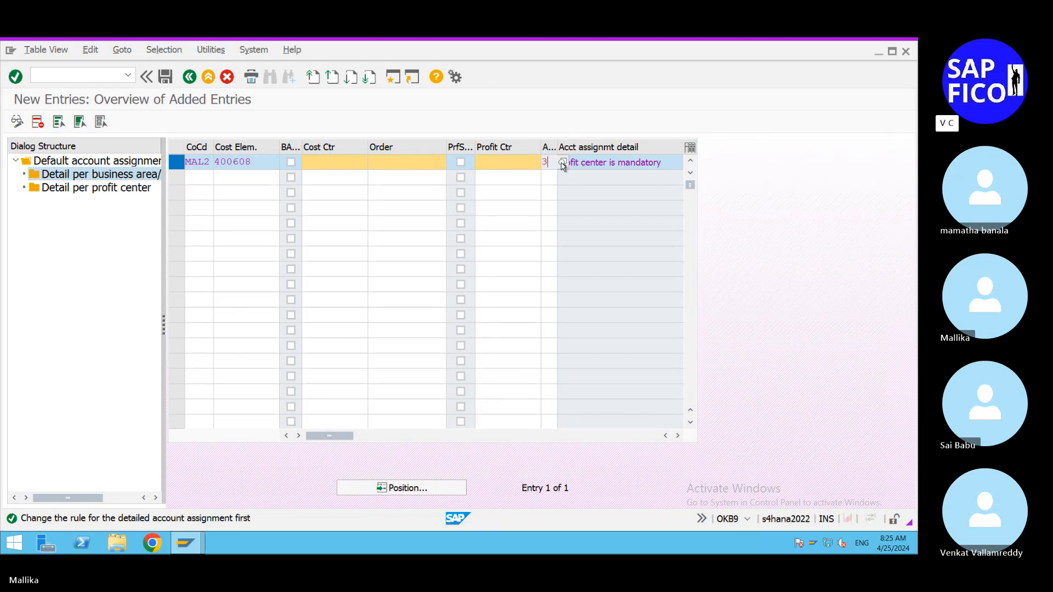
{"action": "left_click", "coordinate": [563, 163]}
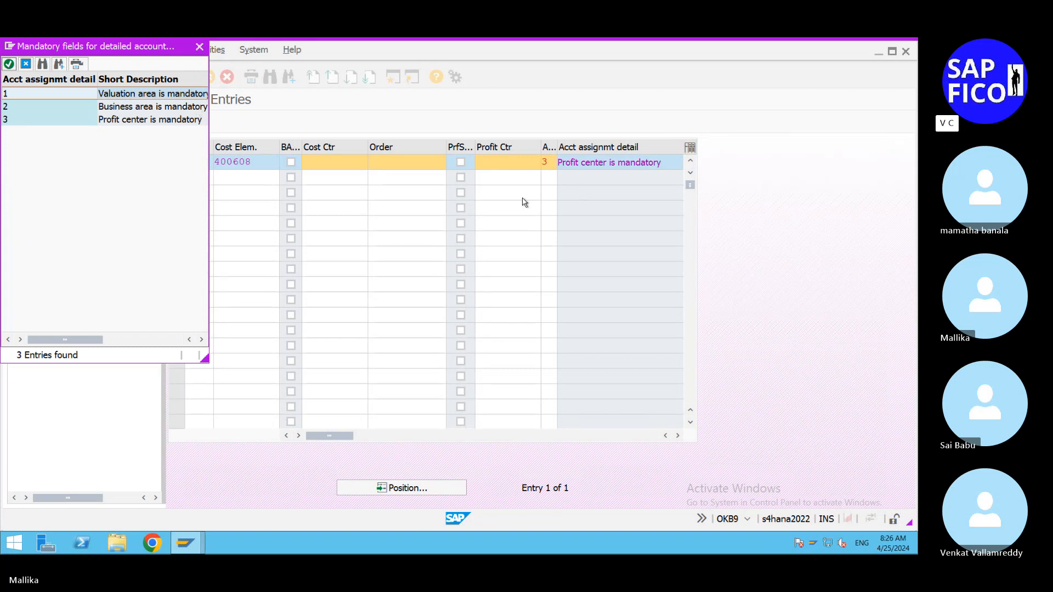
{"action": "left_click", "coordinate": [200, 46]}
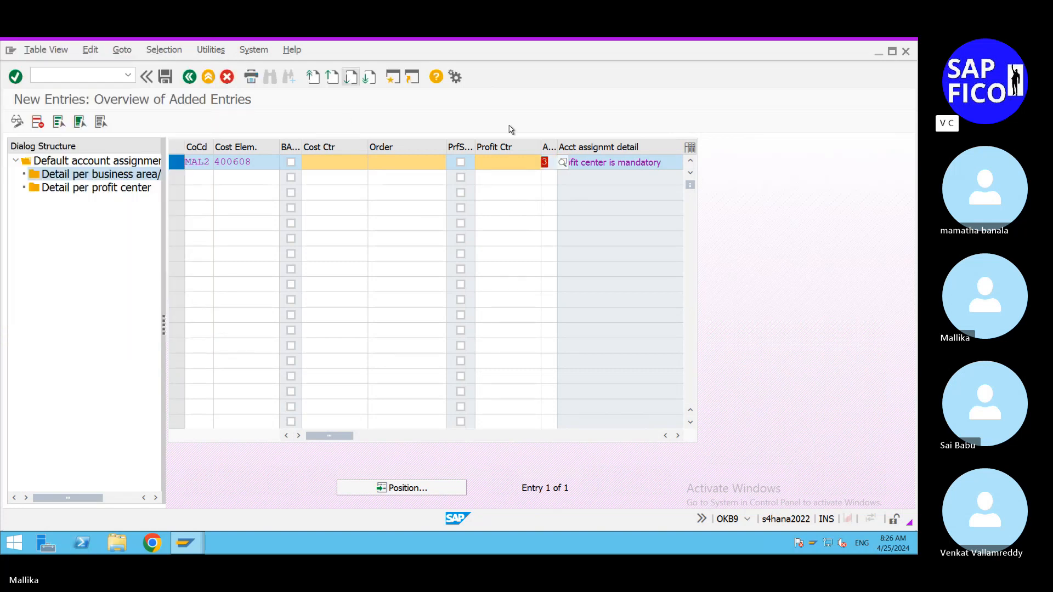
{"action": "key", "text": "BackSpace"}
{"action": "left_click", "coordinate": [83, 190]}
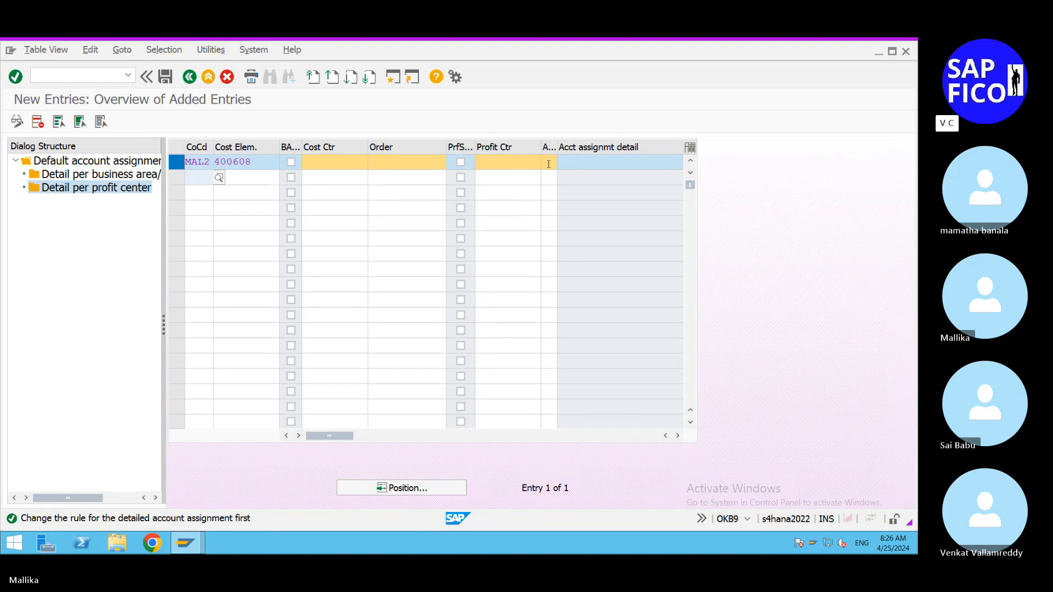
Try to assign profit center COMMON to the 400608 entry without an account assignment detail and save it
{"action": "left_click", "coordinate": [496, 162]}
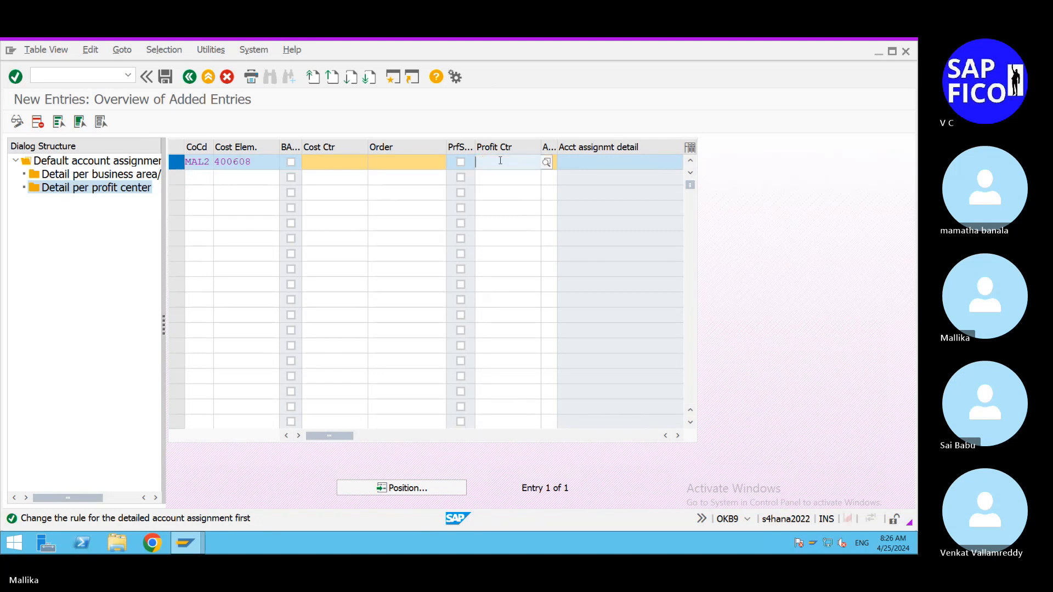
{"action": "left_click", "coordinate": [547, 164]}
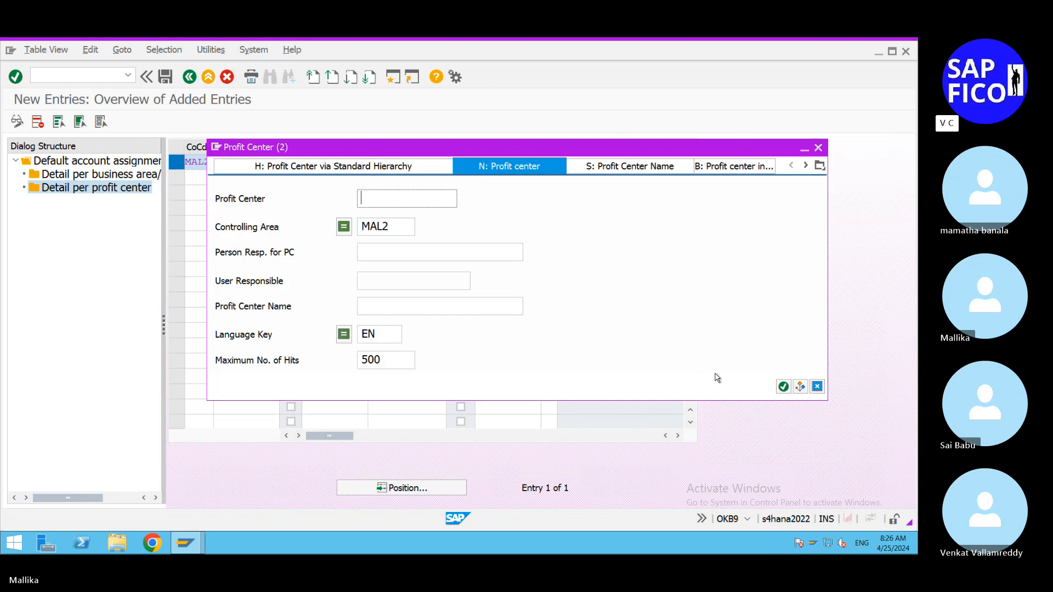
{"action": "left_click", "coordinate": [783, 387]}
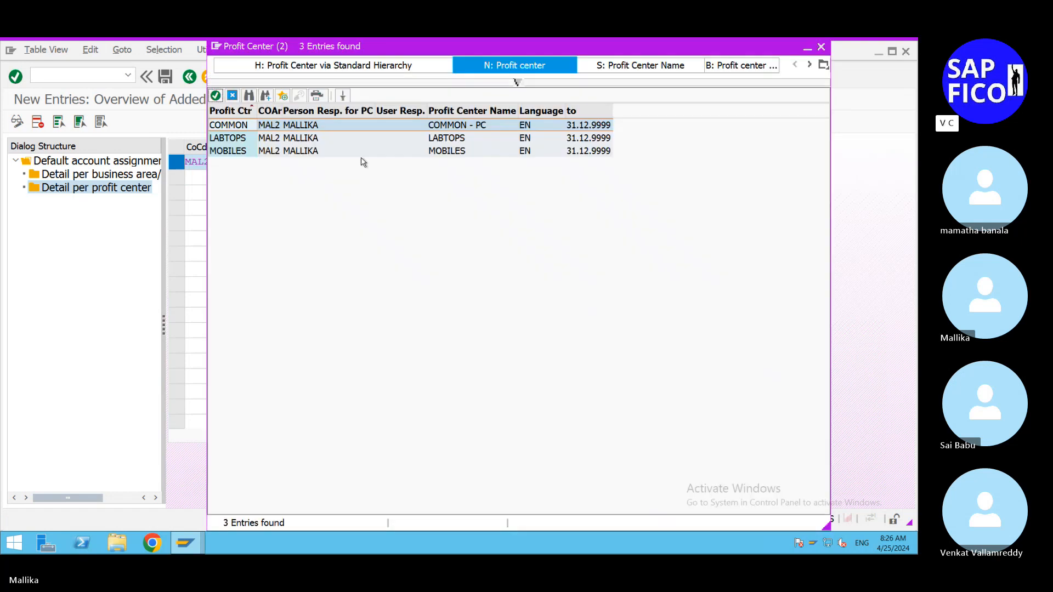
{"action": "double_click", "coordinate": [306, 125]}
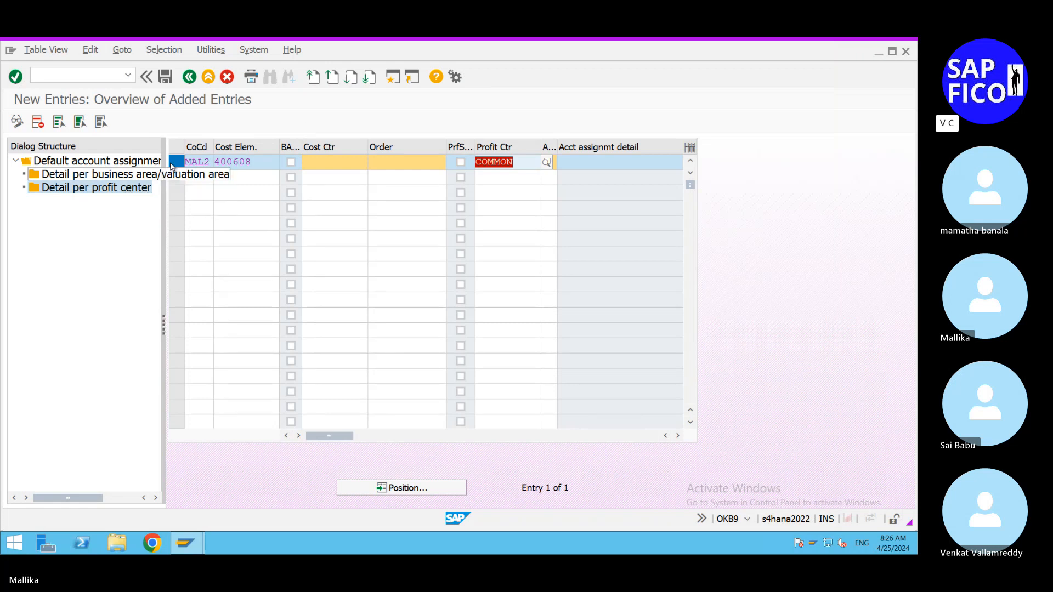
{"action": "left_click", "coordinate": [166, 77]}
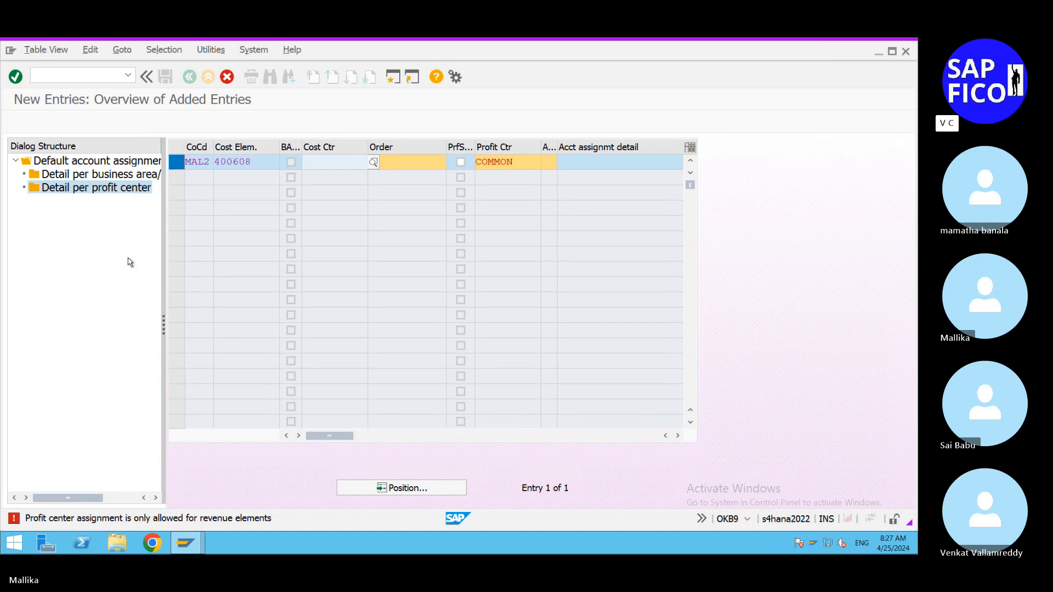
Remove profit center COMMON from the 400608 entry and return to the default account assignment overview
{"action": "mouse_move", "coordinate": [186, 543]}
{"action": "left_click_drag", "start_coordinate": [521, 163], "coordinate": [423, 160]}
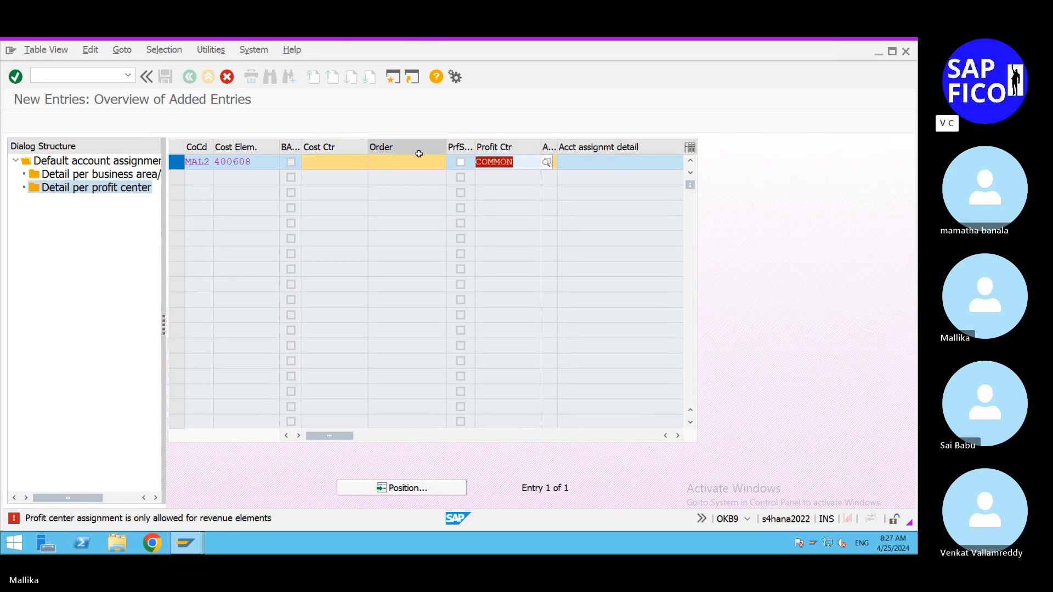
{"action": "key", "text": "Delete"}
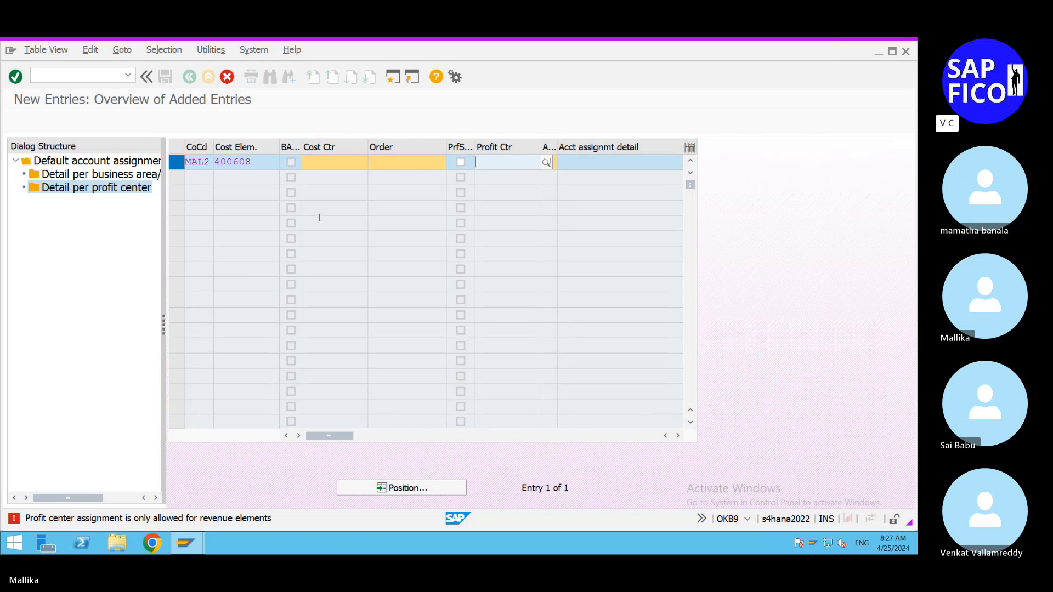
{"action": "left_click", "coordinate": [227, 76]}
{"action": "left_click", "coordinate": [233, 299]}
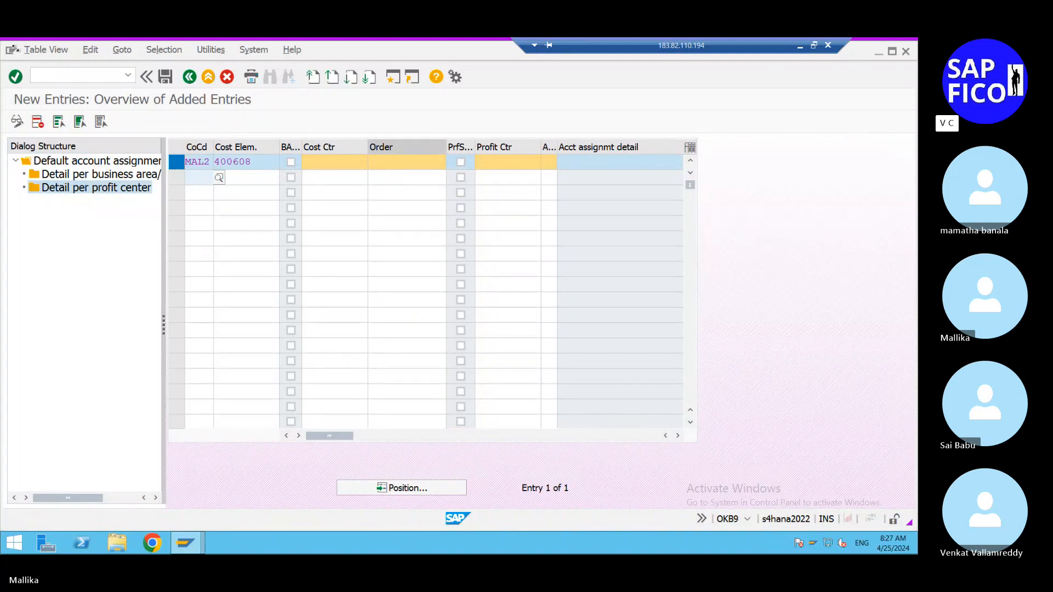
{"action": "left_click", "coordinate": [189, 77]}
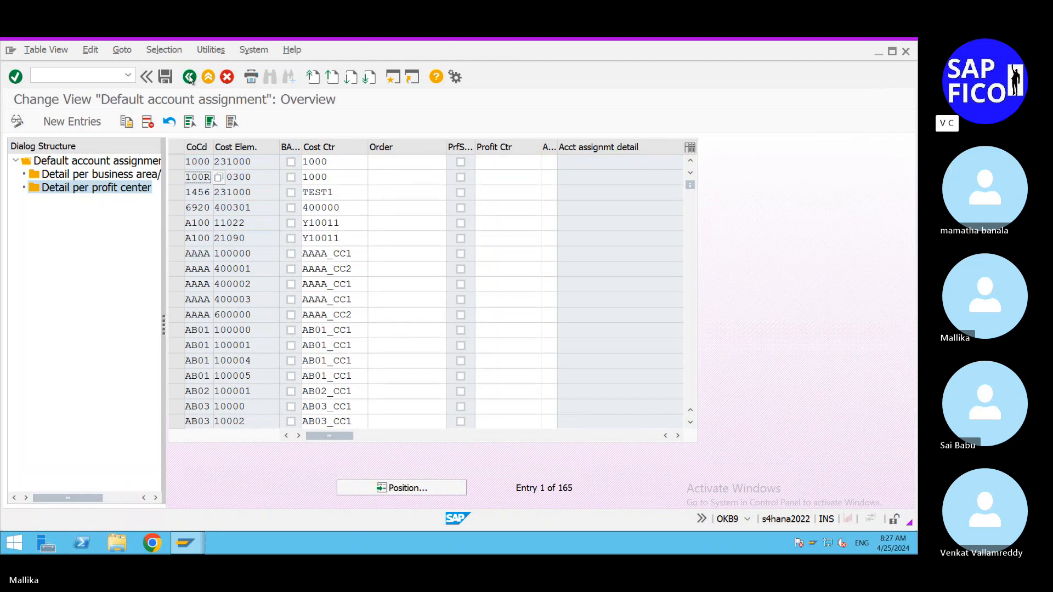
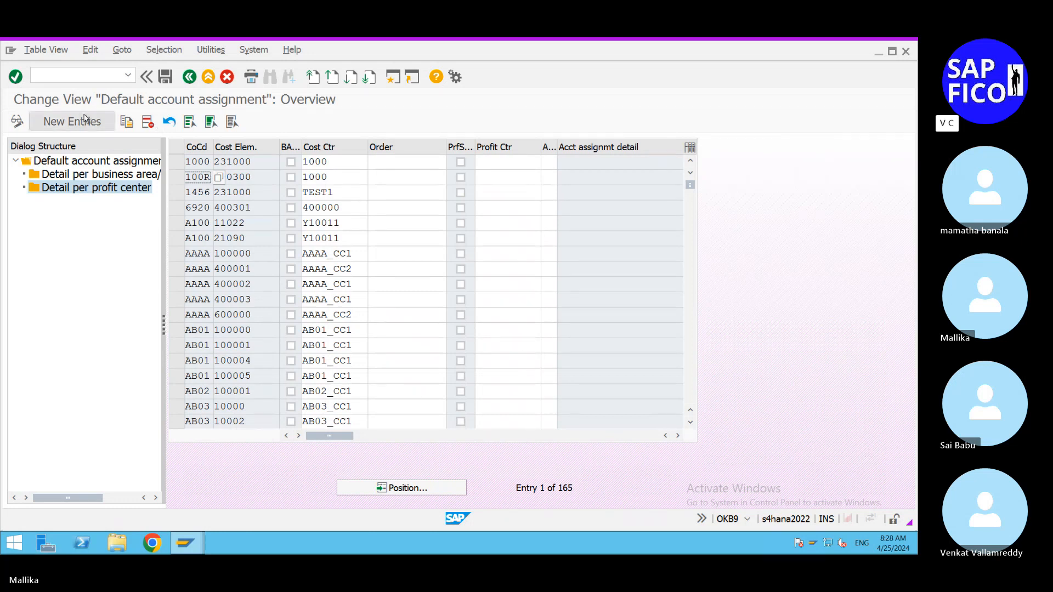
Open an additional SAP session and switch back to the default account assignment overview
{"action": "left_click", "coordinate": [182, 539]}
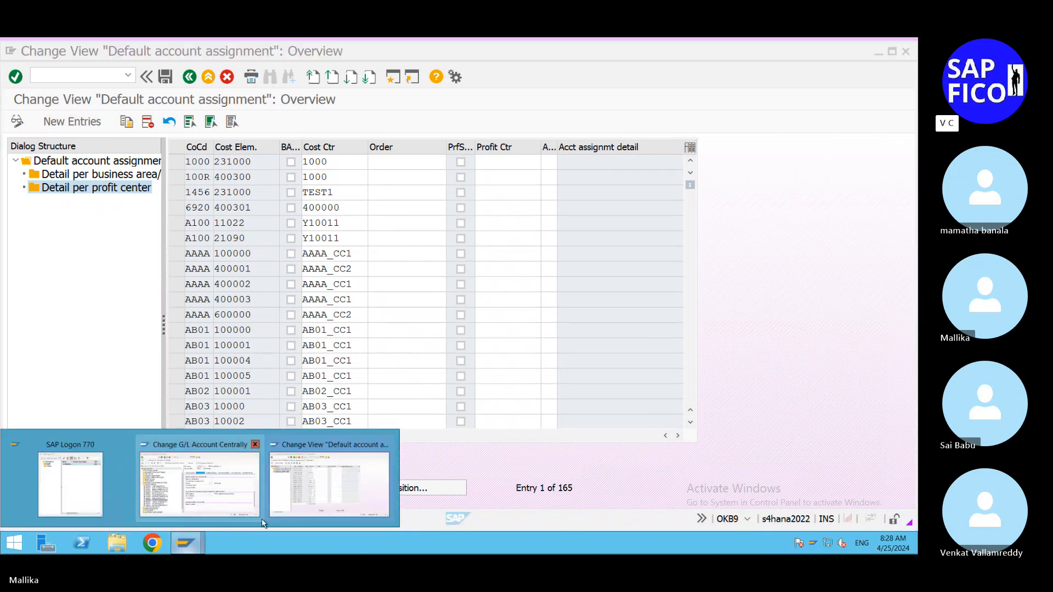
{"action": "left_click", "coordinate": [331, 498]}
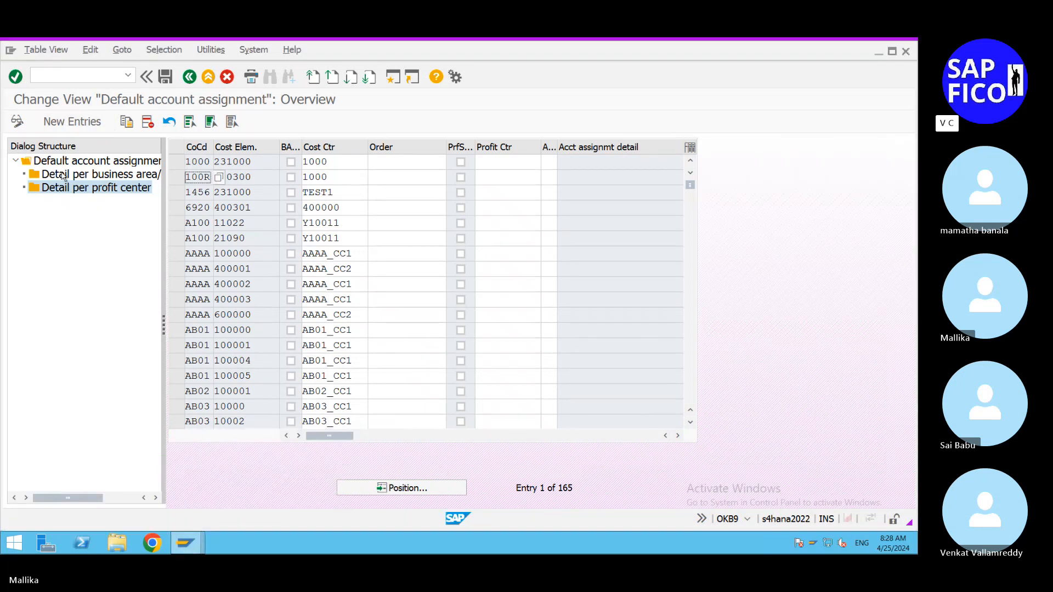
{"action": "left_click", "coordinate": [393, 77]}
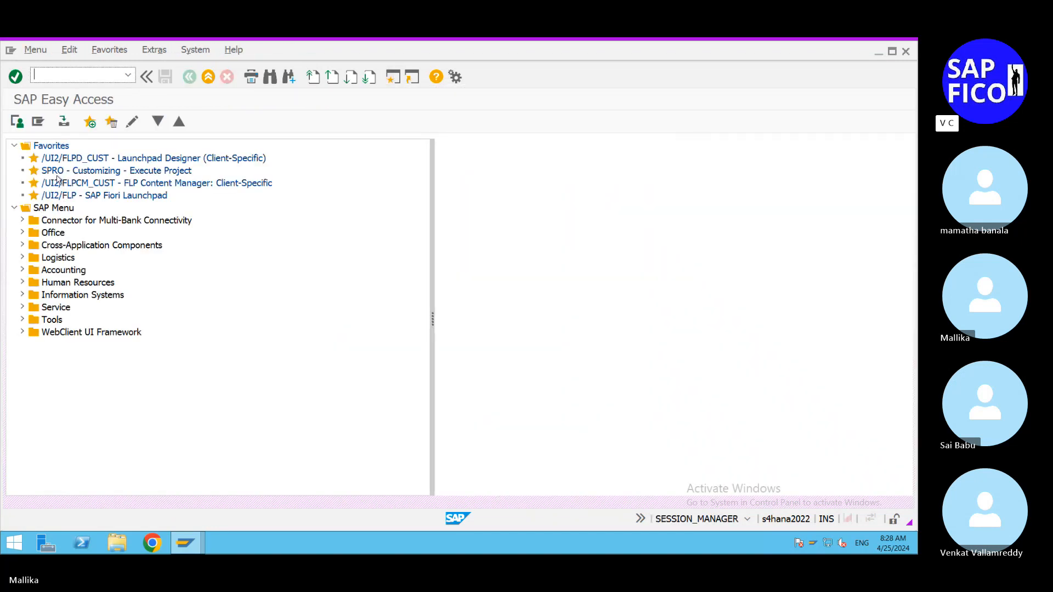
{"action": "left_click", "coordinate": [186, 543]}
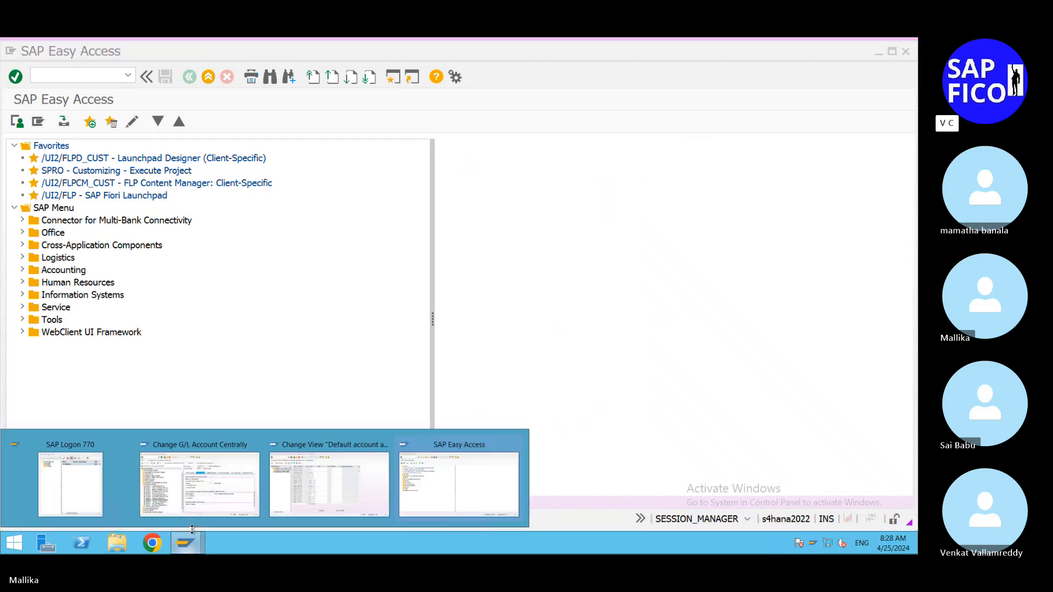
{"action": "left_click", "coordinate": [274, 496]}
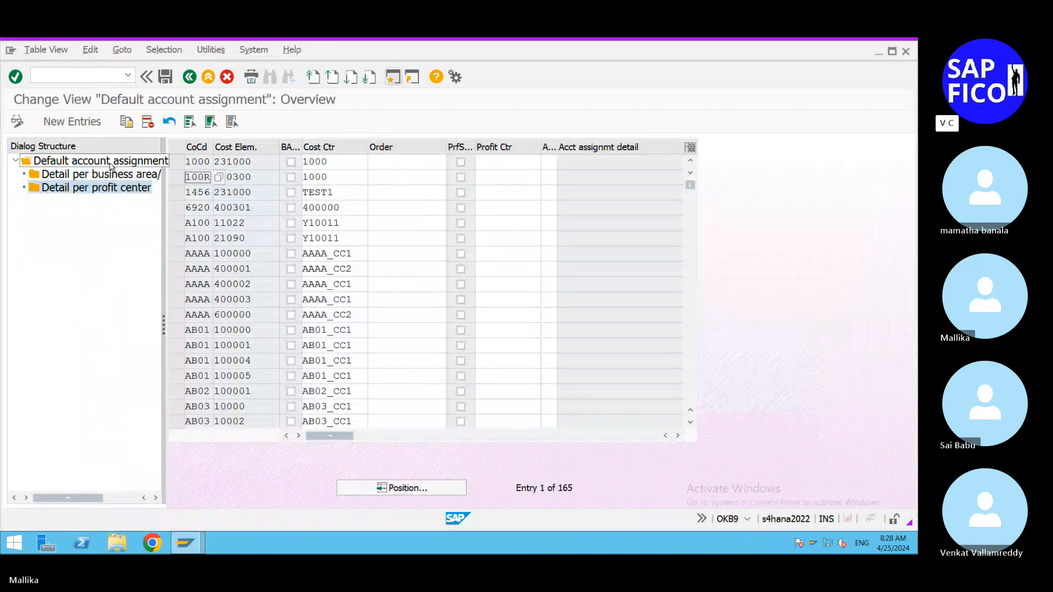
Position the default account assignment overview at the entry for company code MAL2
{"action": "double_click", "coordinate": [110, 162]}
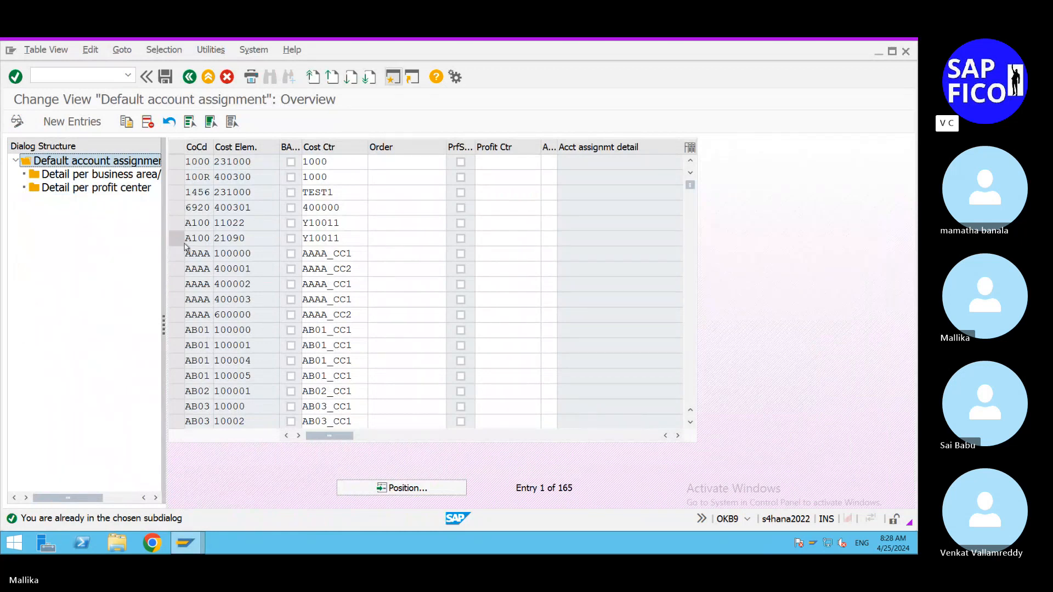
{"action": "left_click", "coordinate": [399, 487]}
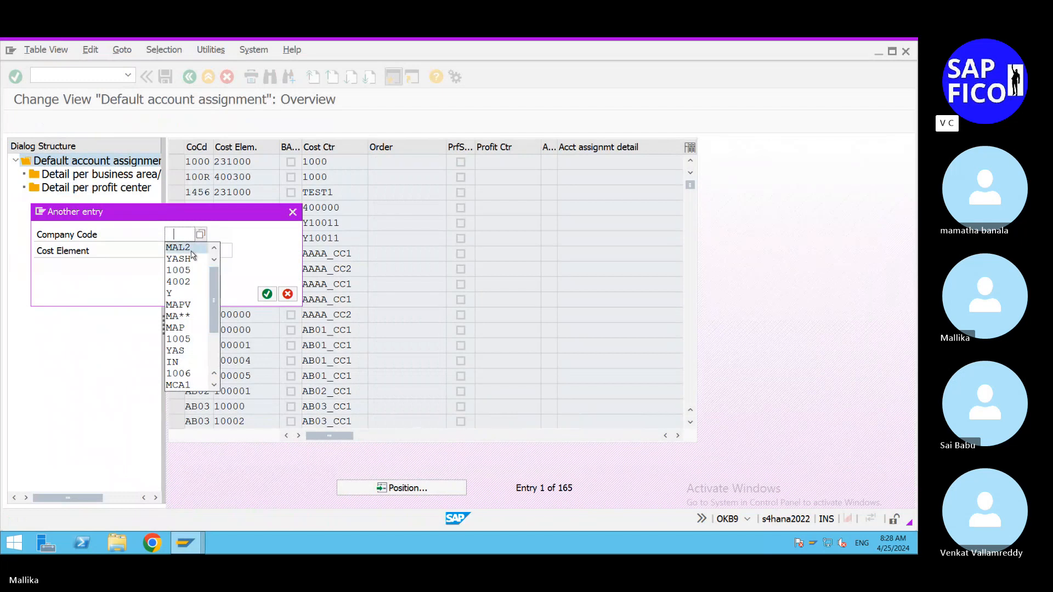
{"action": "left_click", "coordinate": [178, 248]}
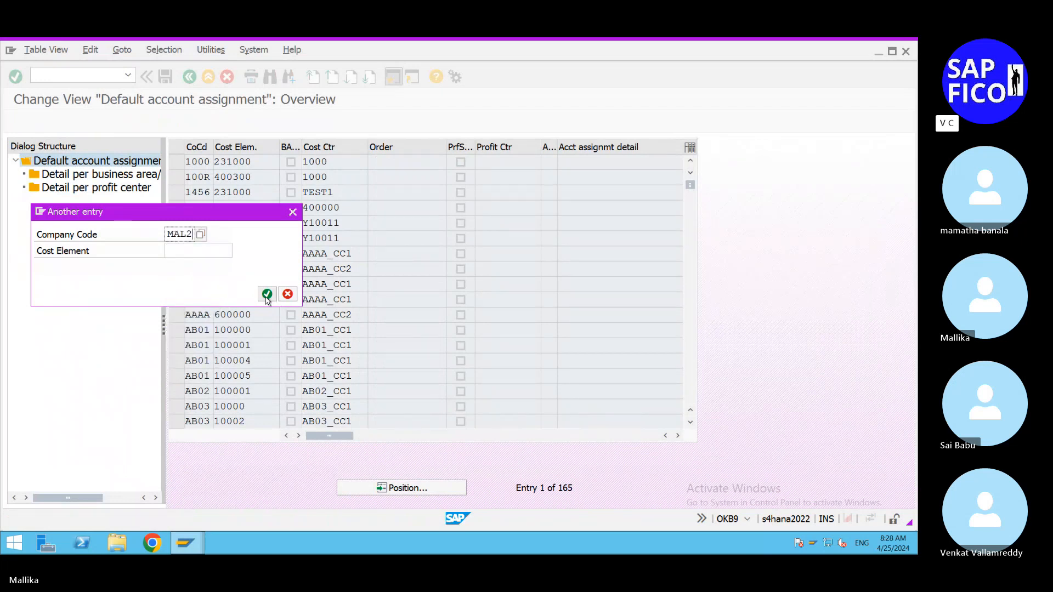
{"action": "left_click", "coordinate": [267, 295]}
{"action": "left_click", "coordinate": [115, 163]}
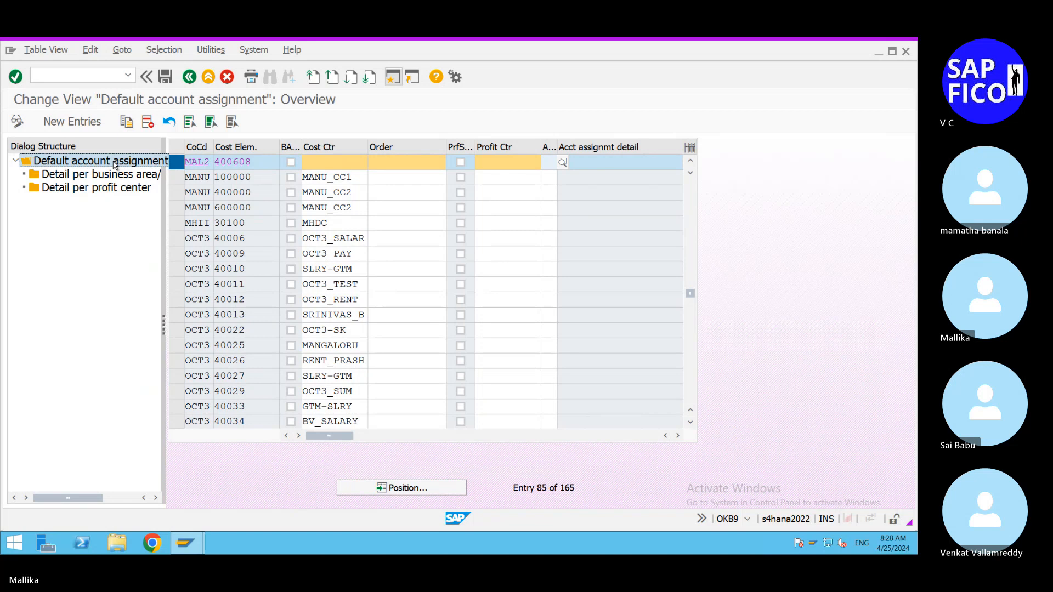
Set the account assignment detail for company code MAL2, cost element 400608 to 1 (Valuation area is mandatory) and save
{"action": "left_click", "coordinate": [565, 165]}
{"action": "left_click", "coordinate": [563, 163]}
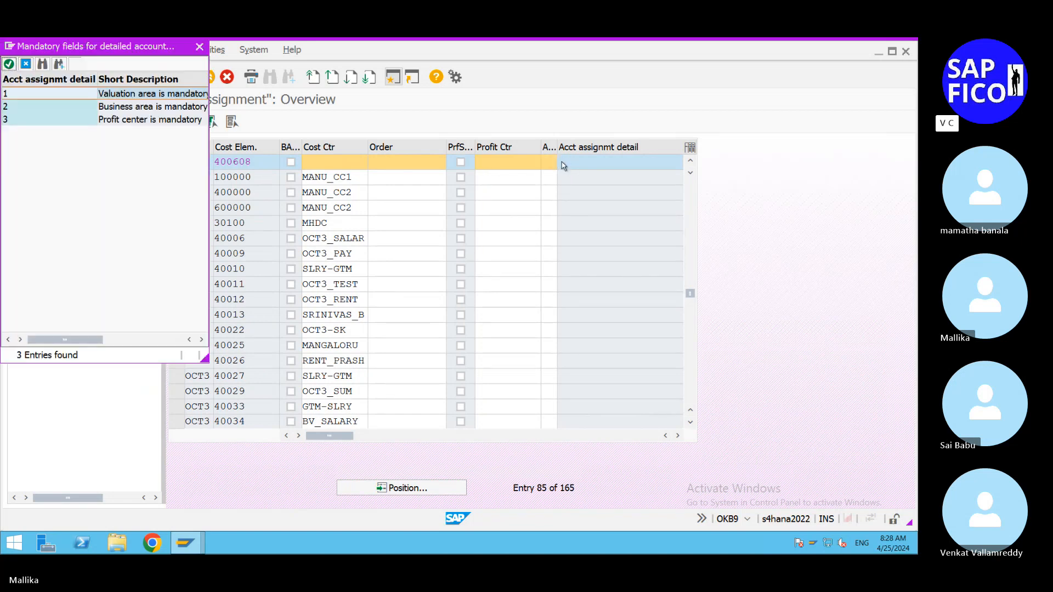
{"action": "double_click", "coordinate": [96, 96]}
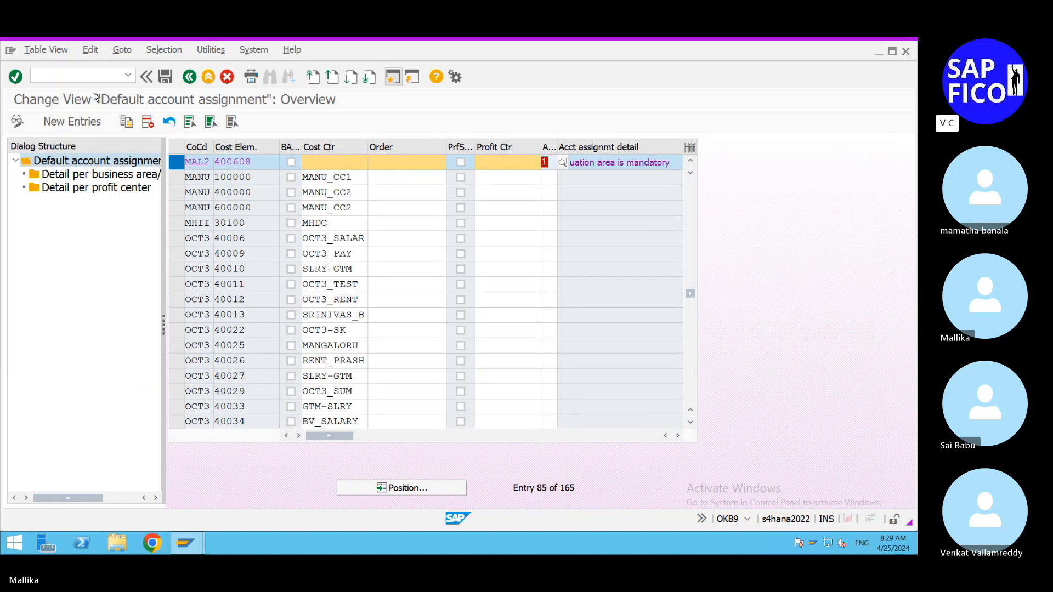
{"action": "left_click", "coordinate": [169, 77]}
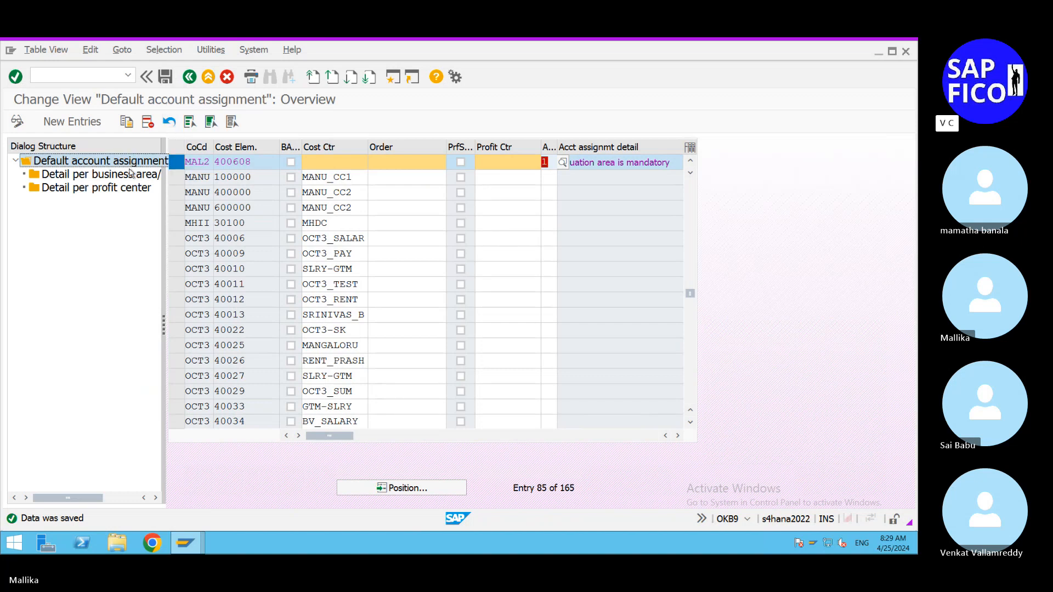
Open the detail per business area/valuation area for MAL2 cost element 400608 and view its new-entry, display and change modes
{"action": "double_click", "coordinate": [130, 175]}
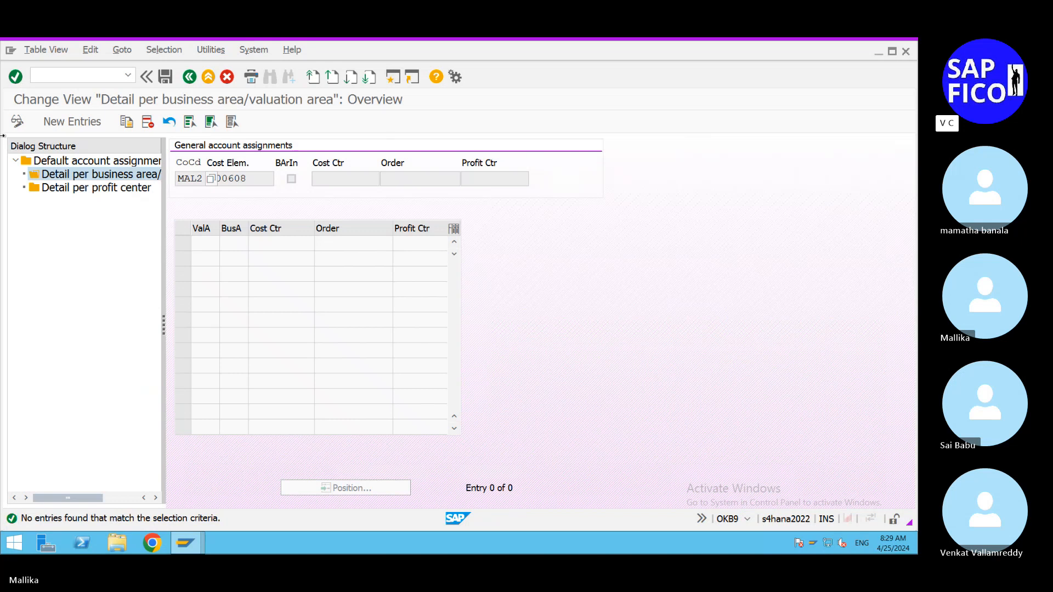
{"action": "left_click", "coordinate": [72, 122]}
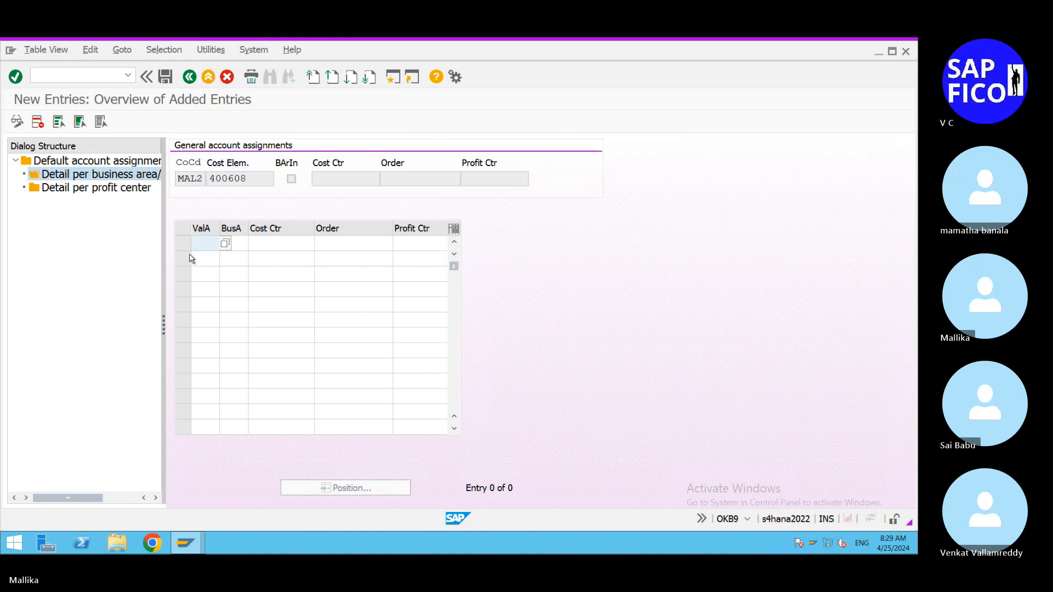
{"action": "left_click", "coordinate": [23, 127]}
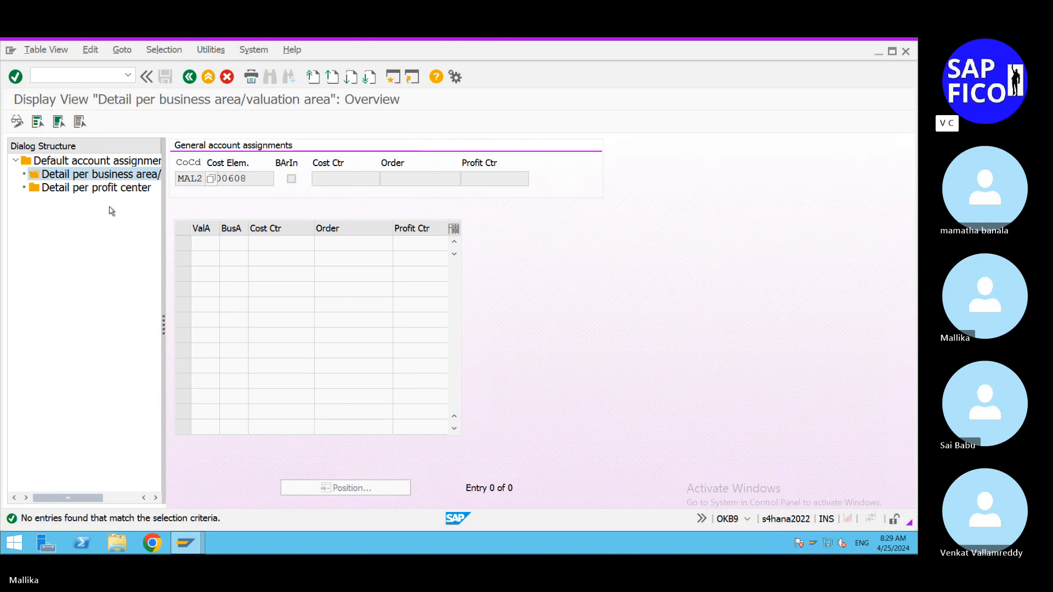
{"action": "left_click", "coordinate": [17, 122]}
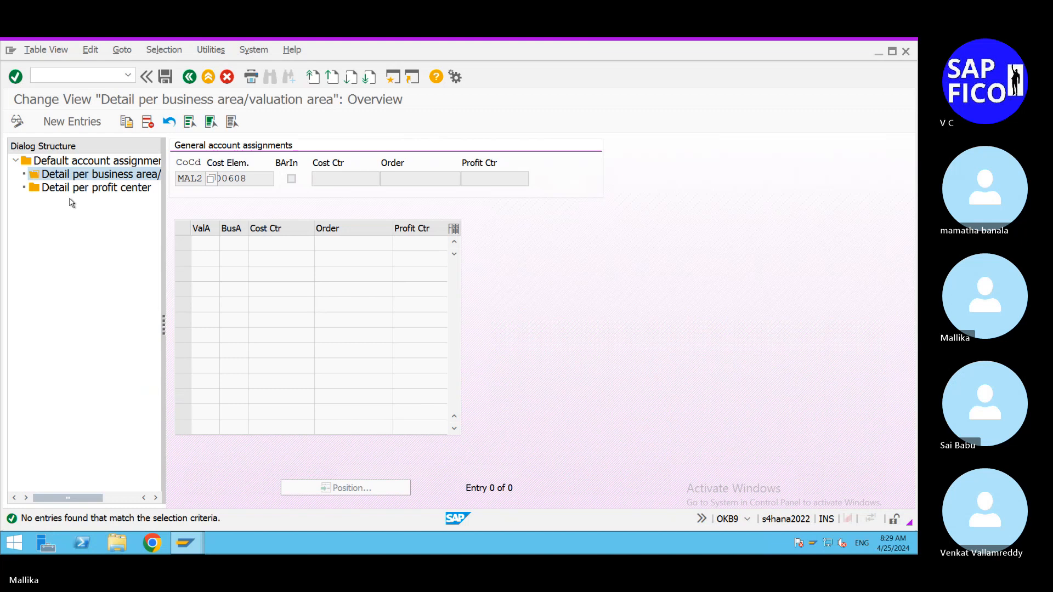
Switch to the SAP Easy Access session and run transaction OX14 to check the valuation level
{"action": "mouse_move", "coordinate": [203, 545]}
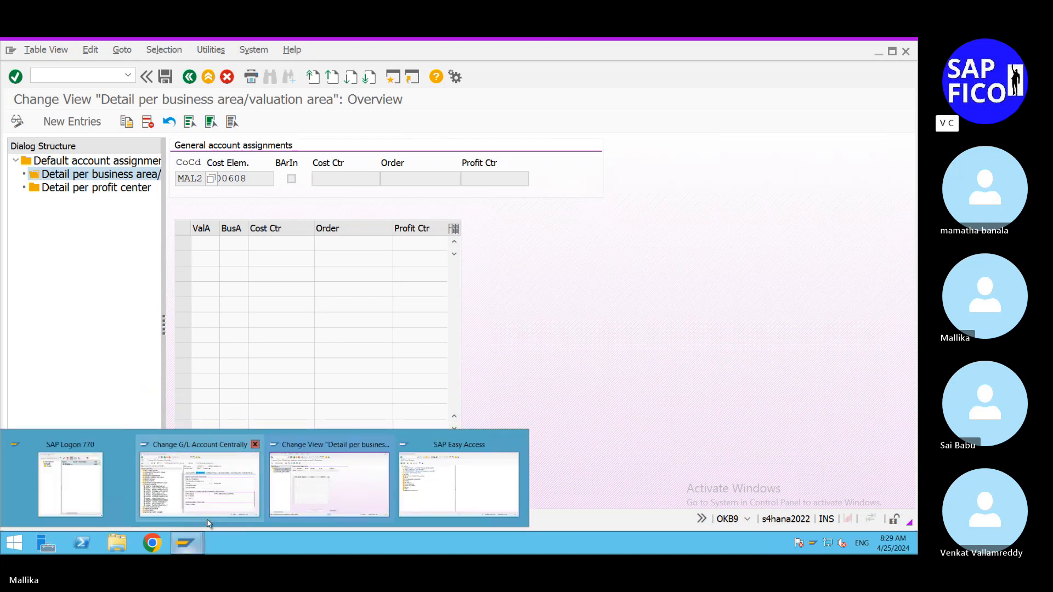
{"action": "left_click", "coordinate": [404, 487]}
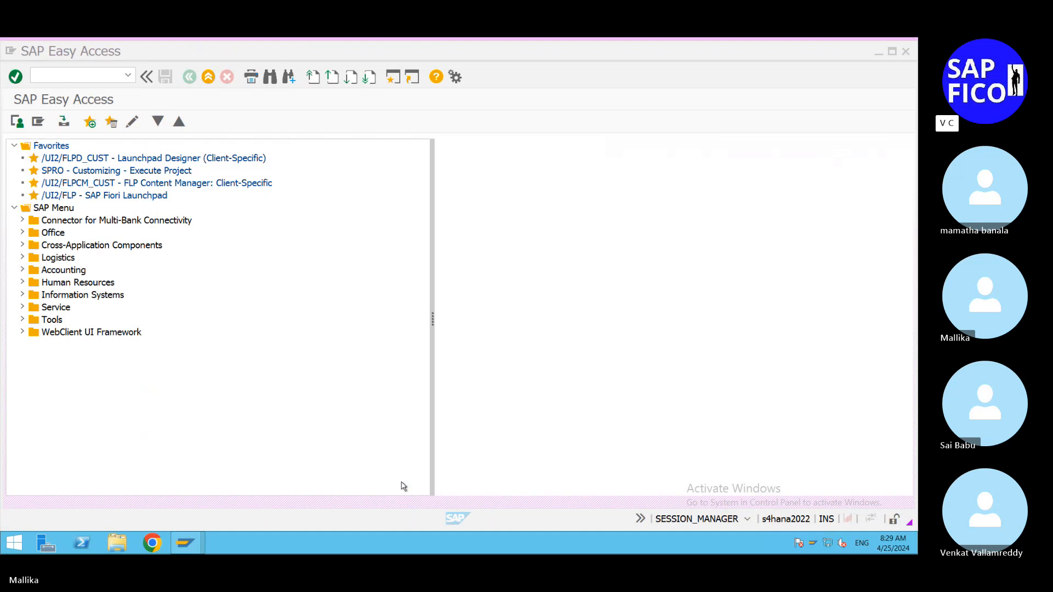
{"action": "left_click", "coordinate": [38, 81]}
{"action": "type", "text": "/N"}
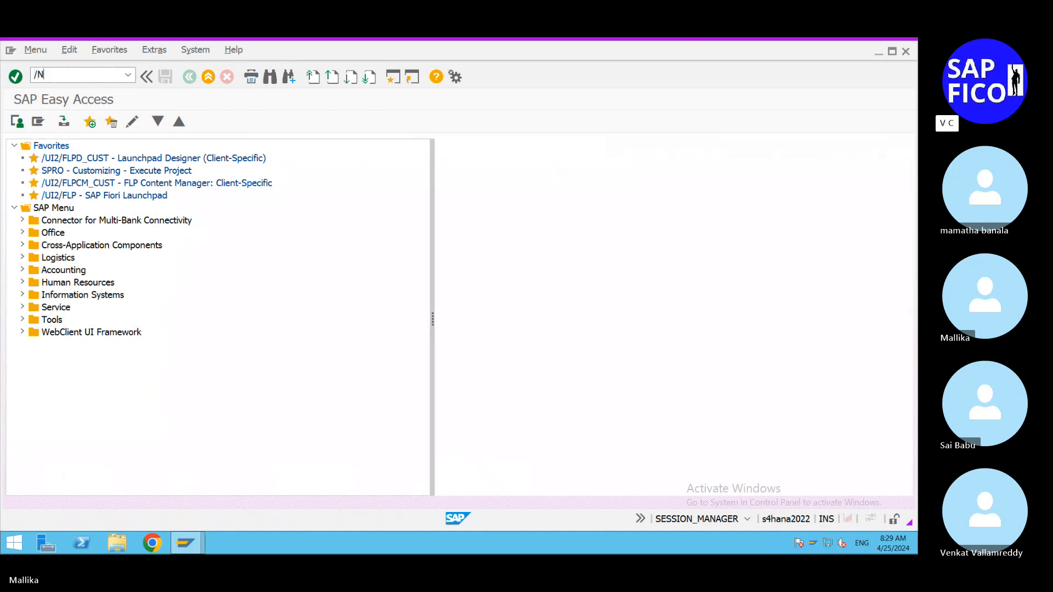
{"action": "type", "text": "OX14"}
{"action": "key", "text": "Return"}
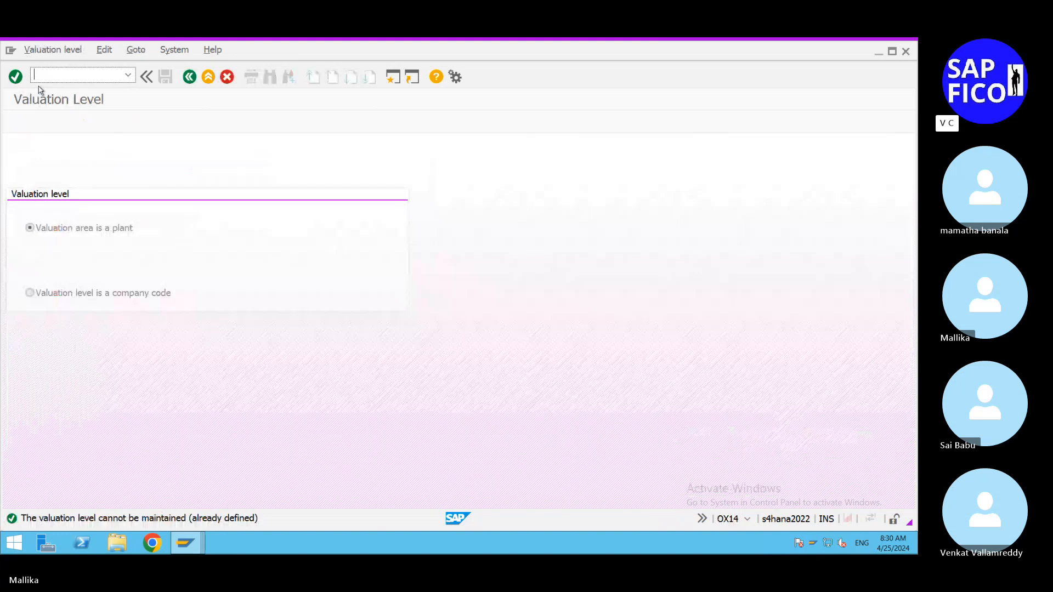
Examine the company code valuation level option and rerun the Valuation Level transaction with /NOX14
{"action": "type", "text": "/N"}
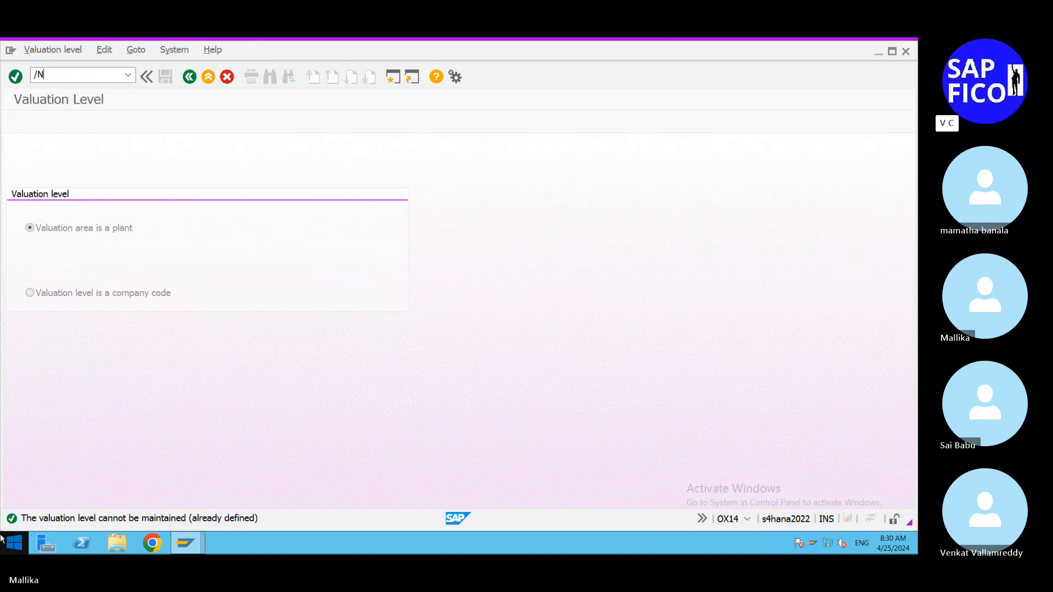
{"action": "left_click", "coordinate": [31, 292]}
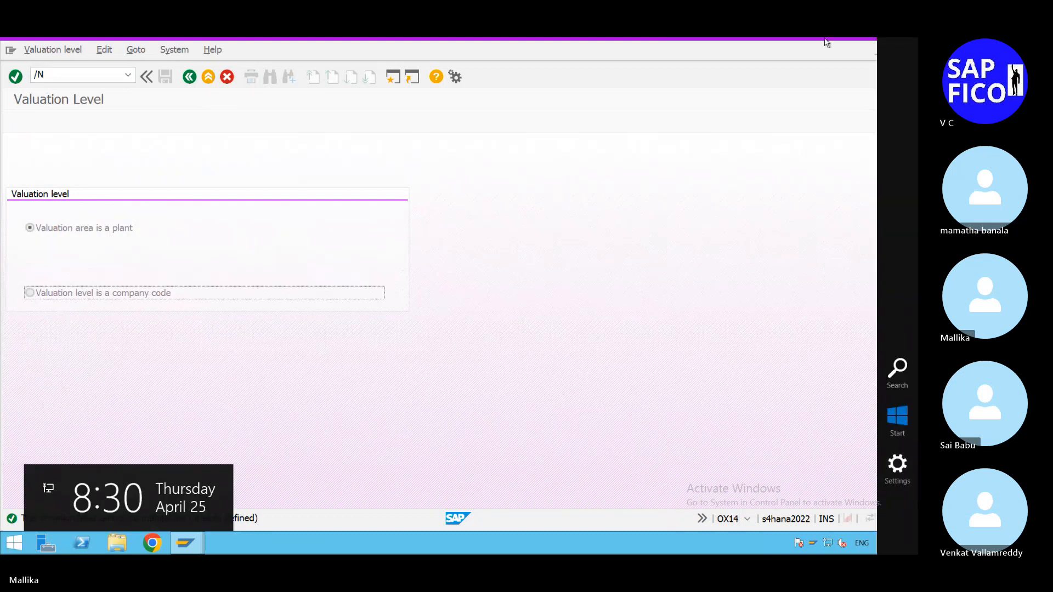
{"action": "left_click", "coordinate": [65, 71]}
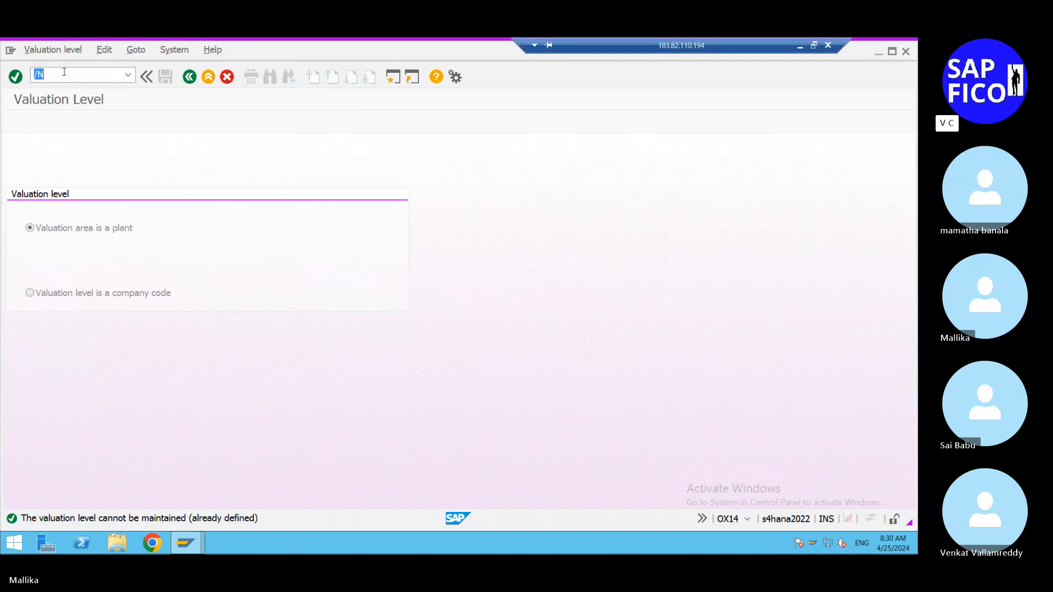
{"action": "key", "text": "BackSpace"}
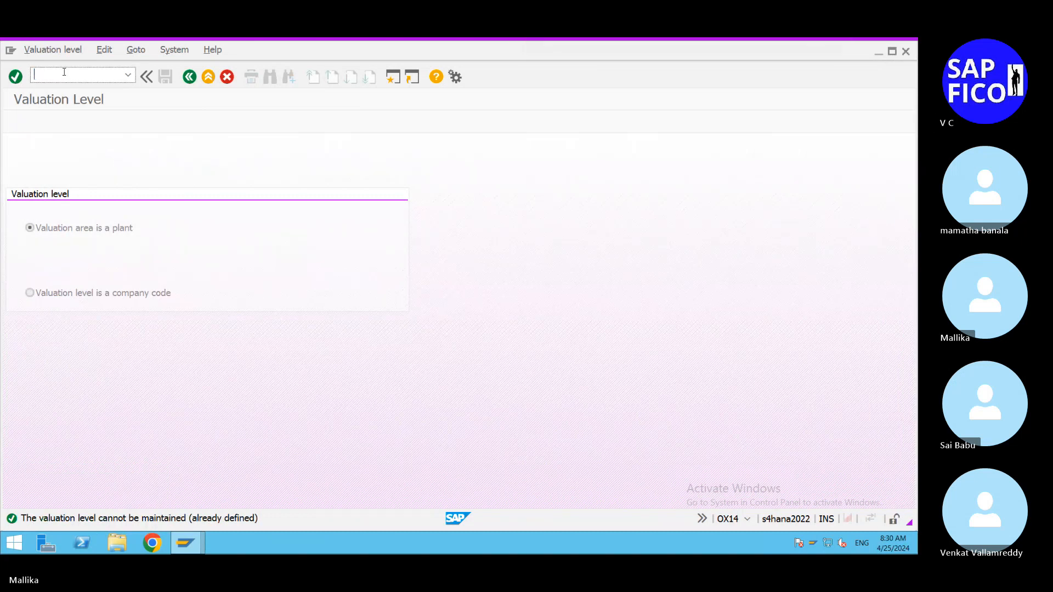
{"action": "type", "text": "/NOX14"}
{"action": "key", "text": "Return"}
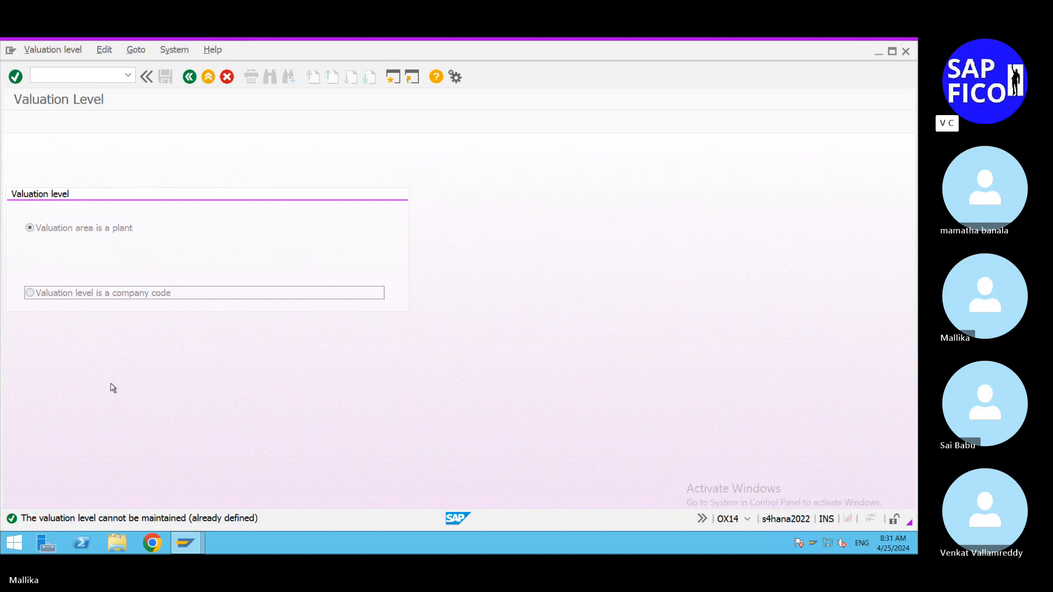
Enter /NFAGL as the beginning of a new transaction code in the command field
{"action": "left_click", "coordinate": [70, 55]}
{"action": "left_click", "coordinate": [61, 76]}
{"action": "type", "text": "/N"}
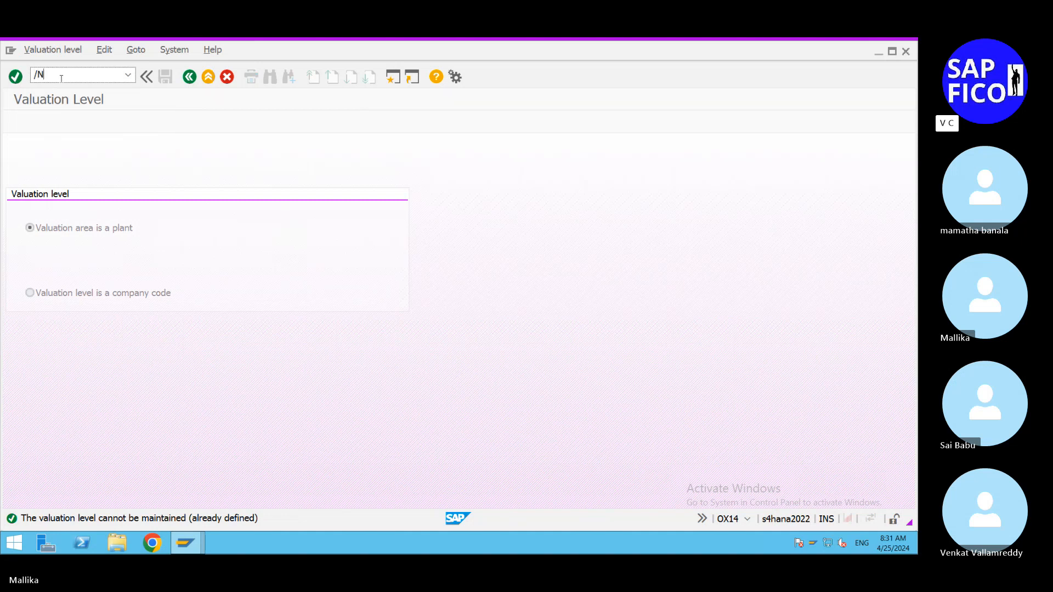
{"action": "type", "text": "FAGL"}
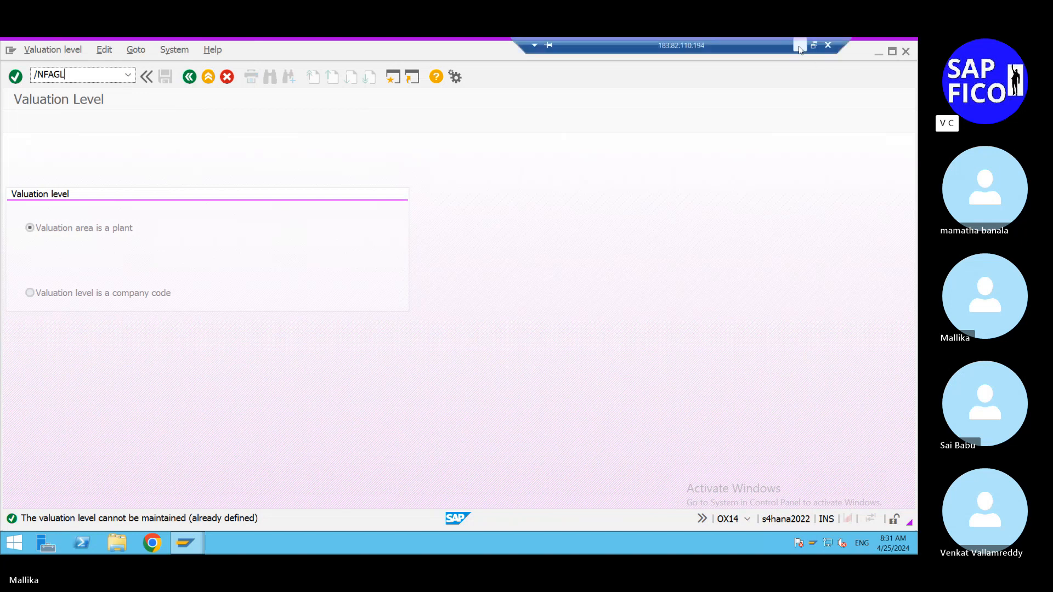
Minimize the remote session and the Word document, open the withholding tax exemption notes from the desktop, and maximize them
{"action": "left_click", "coordinate": [799, 45]}
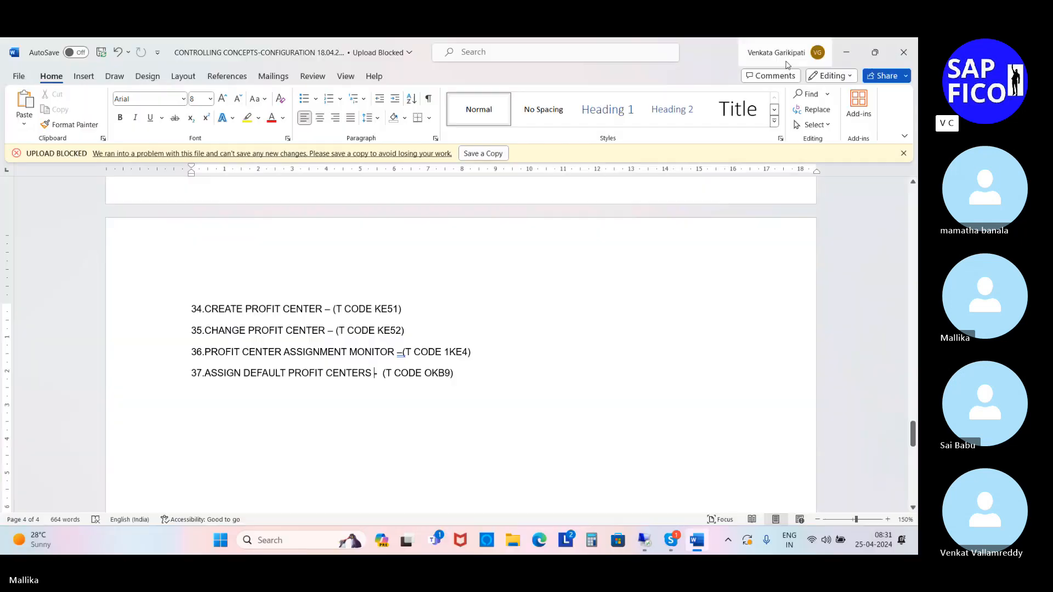
{"action": "left_click", "coordinate": [846, 53]}
{"action": "left_click", "coordinate": [847, 45]}
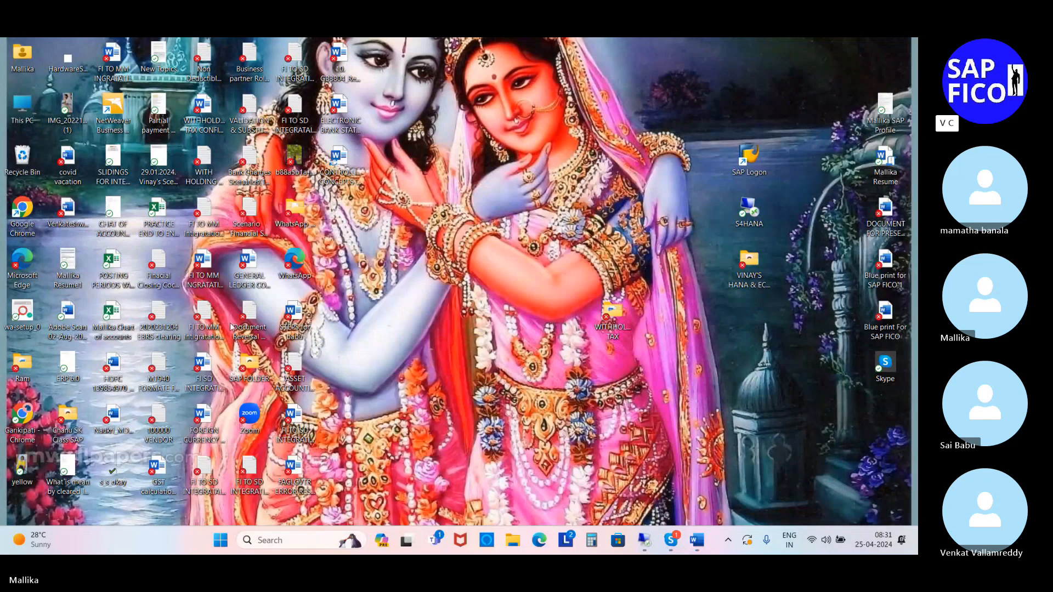
{"action": "double_click", "coordinate": [212, 181]}
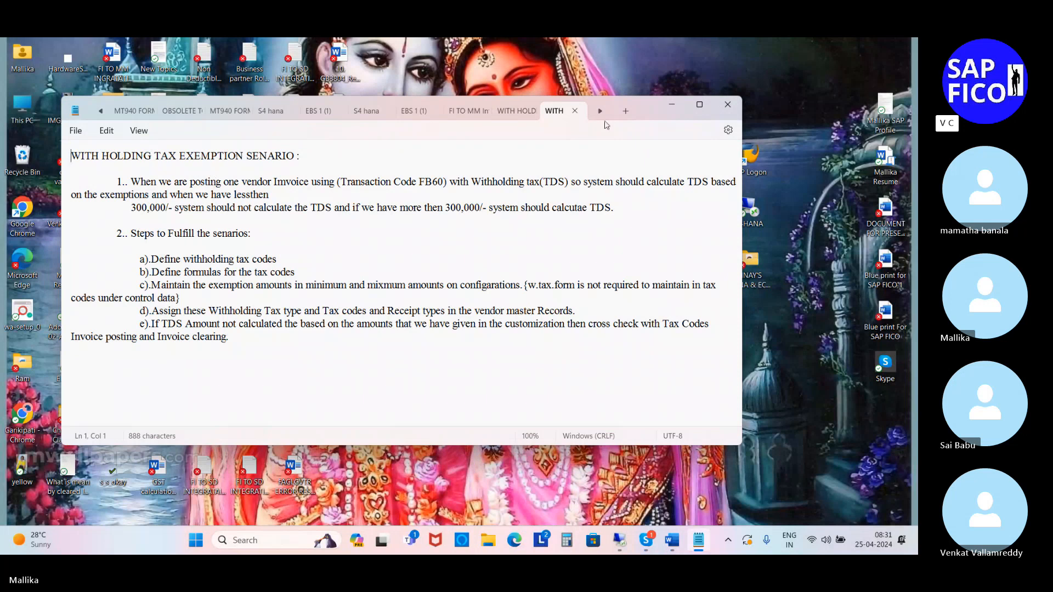
{"action": "left_click", "coordinate": [699, 105]}
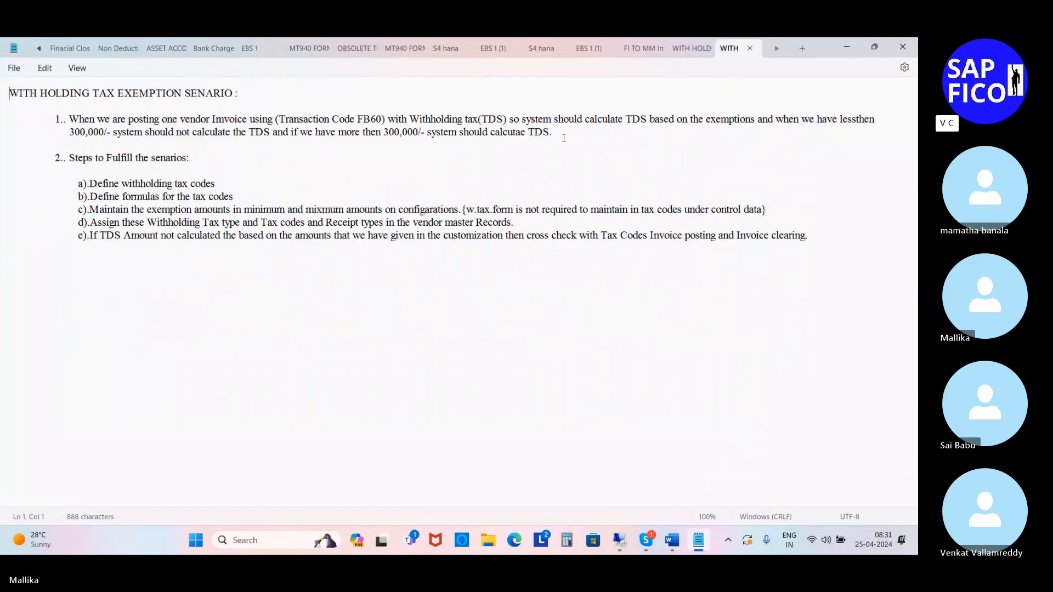
View the Financial Closing Cockpit notes with their transaction codes, look through the other open notes, and minimize Notepad
{"action": "left_click", "coordinate": [61, 49]}
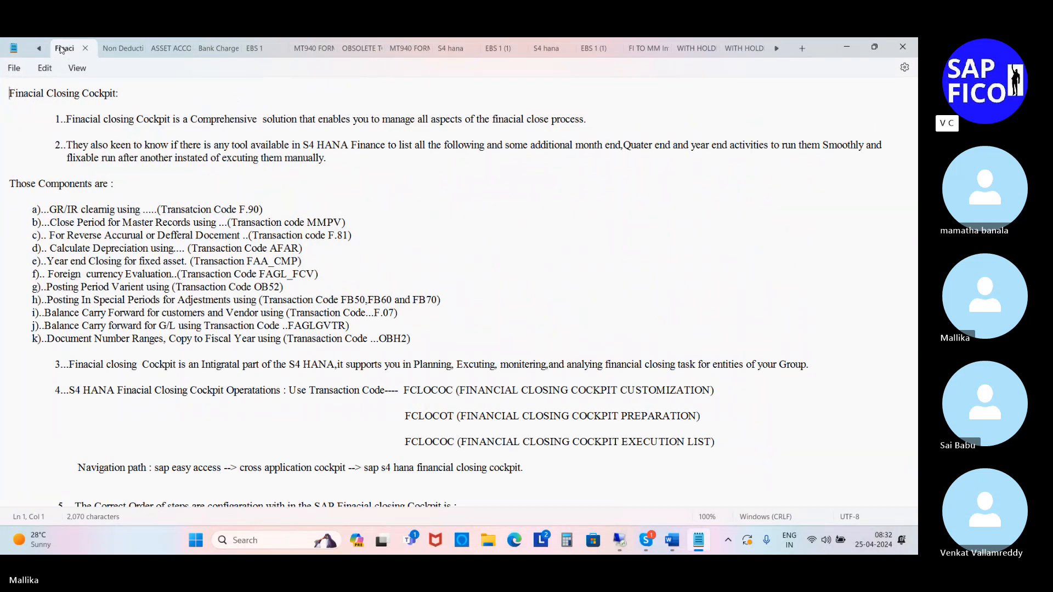
{"action": "left_click", "coordinate": [39, 49]}
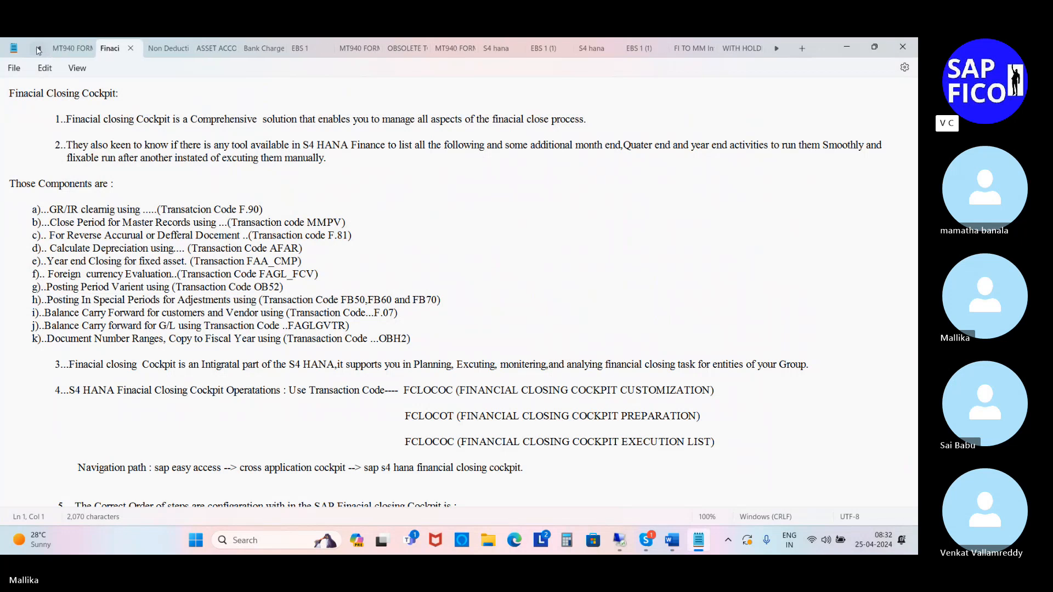
{"action": "left_click", "coordinate": [39, 50]}
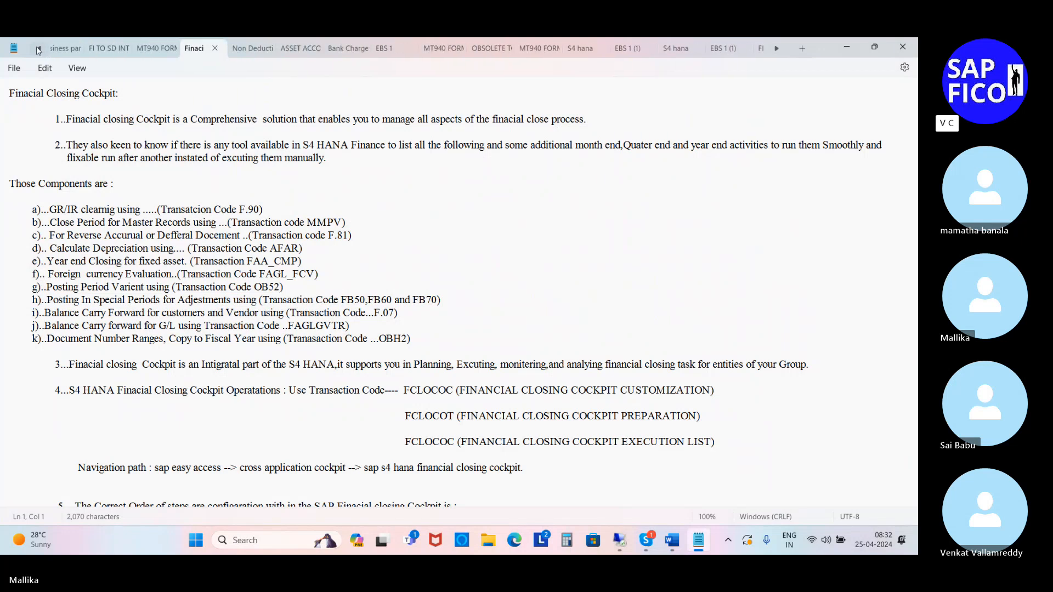
{"action": "left_click", "coordinate": [38, 50]}
{"action": "left_click", "coordinate": [38, 50]}
{"action": "left_click", "coordinate": [38, 50]}
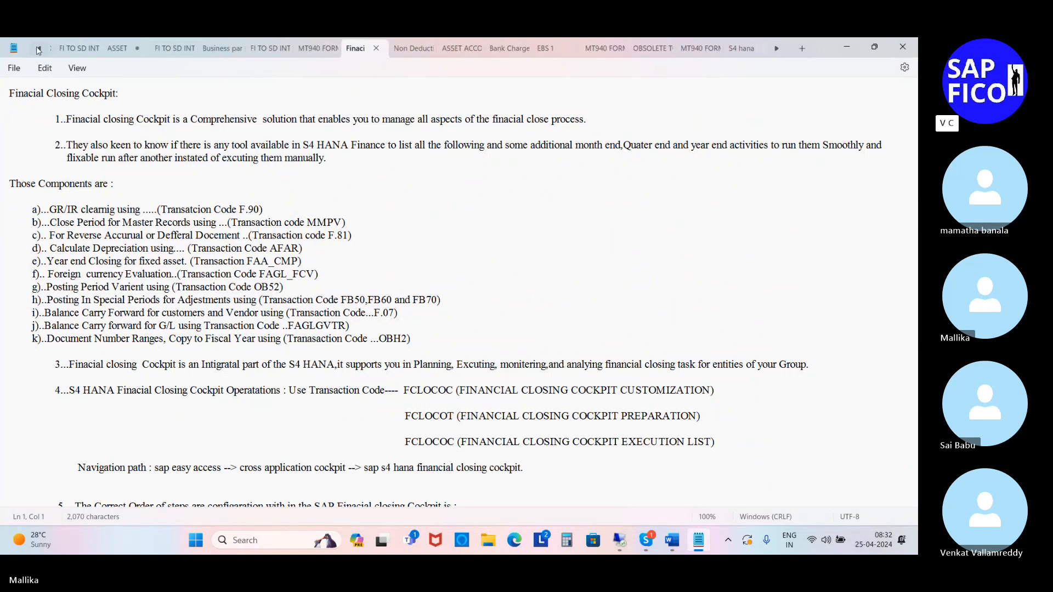
{"action": "left_click", "coordinate": [39, 50]}
{"action": "left_click", "coordinate": [38, 50]}
{"action": "left_click", "coordinate": [39, 50]}
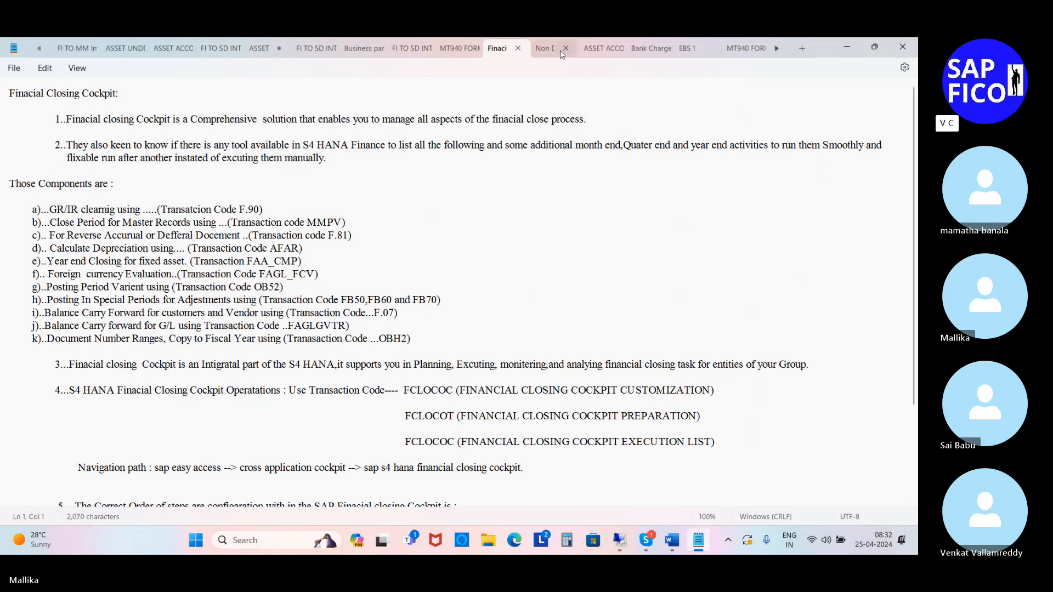
{"action": "left_click", "coordinate": [847, 45]}
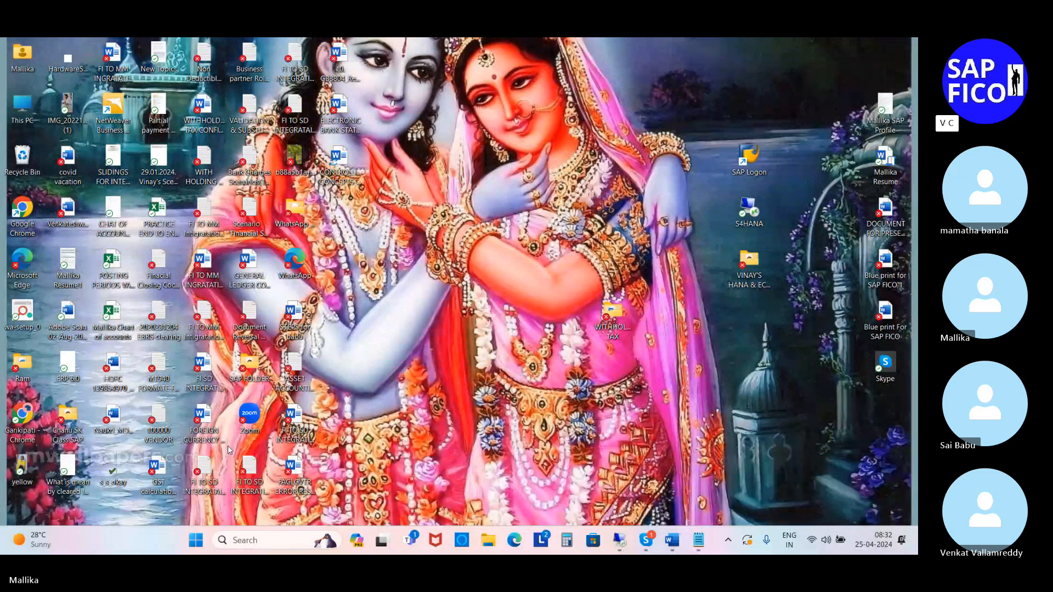
Start Word, look through the recent documents list, and close it without opening a document
{"action": "left_click", "coordinate": [197, 541]}
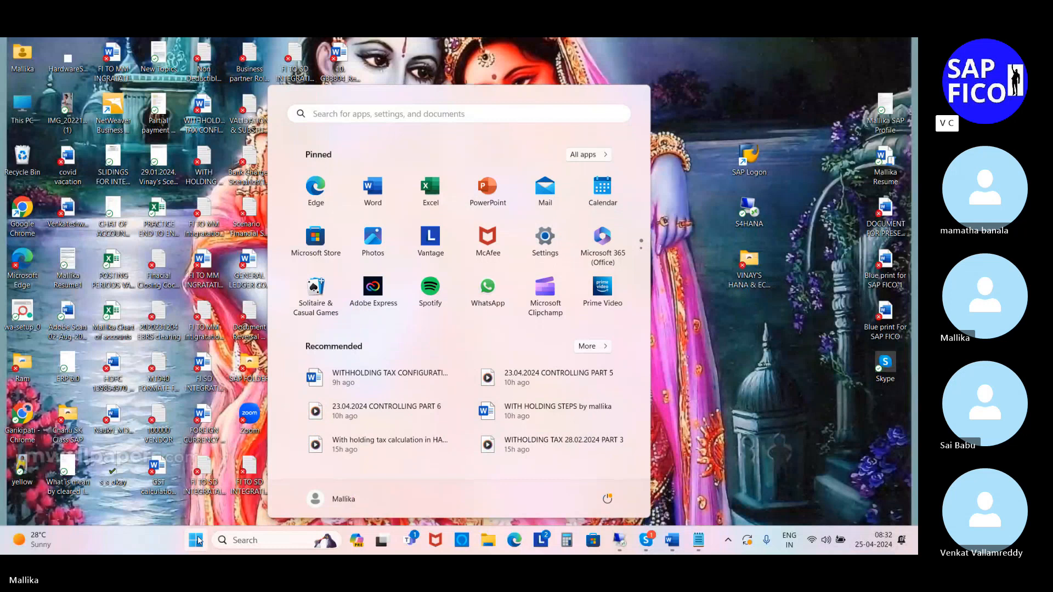
{"action": "left_click", "coordinate": [368, 191]}
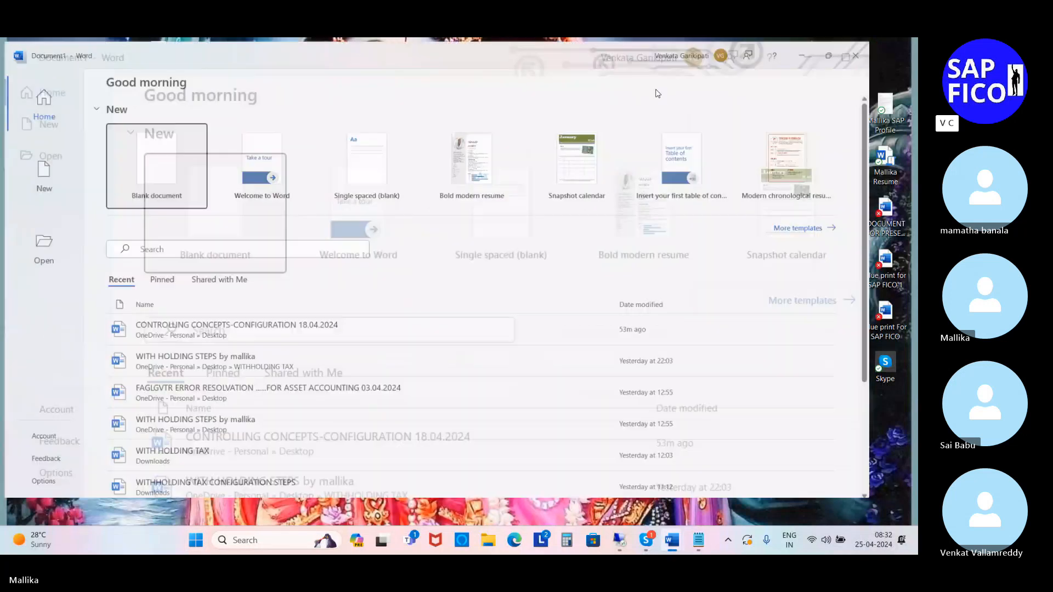
{"action": "left_click", "coordinate": [654, 66]}
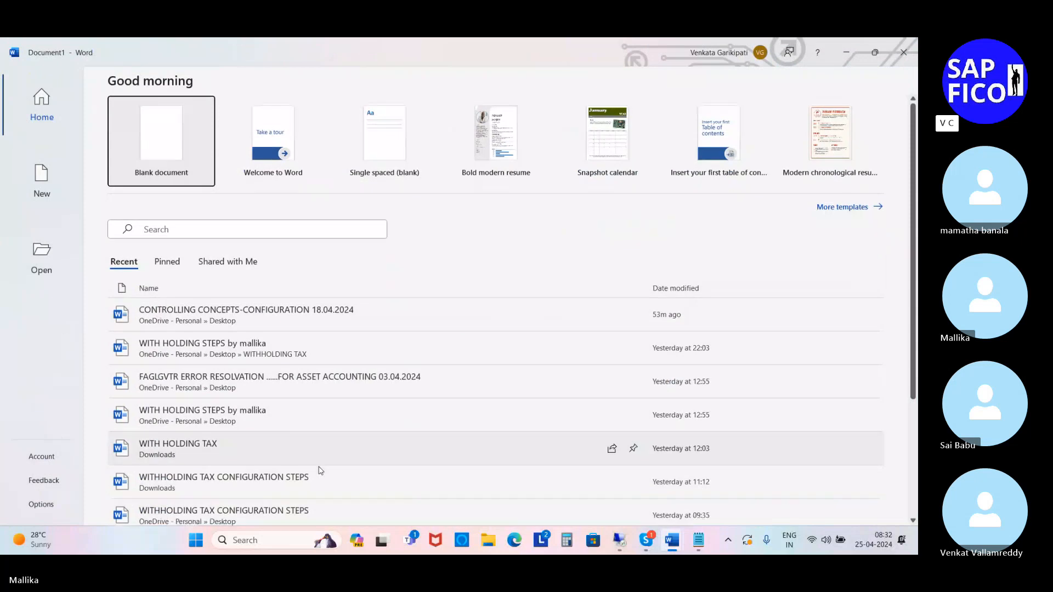
{"action": "scroll", "coordinate": [321, 471], "scroll_direction": "down", "scroll_amount": 4}
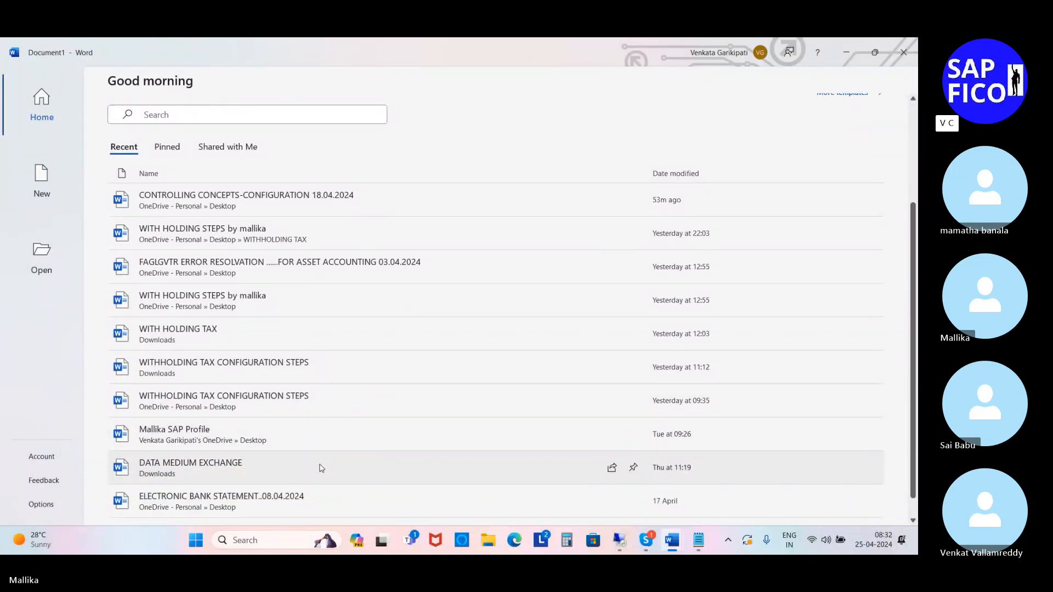
{"action": "scroll", "coordinate": [321, 468], "scroll_direction": "down", "scroll_amount": 1}
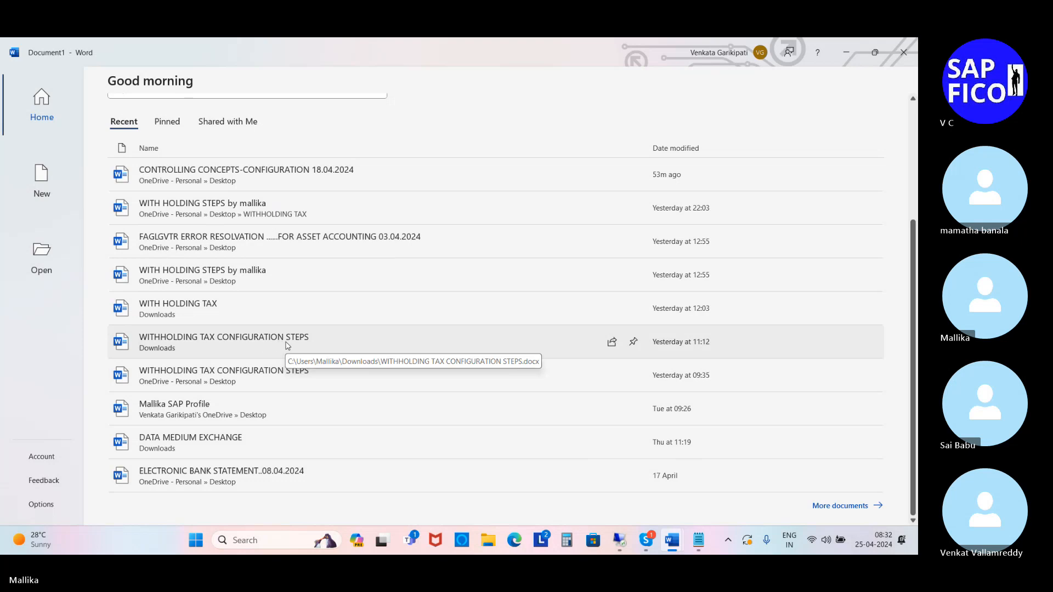
{"action": "scroll", "coordinate": [288, 345], "scroll_direction": "up", "scroll_amount": 2}
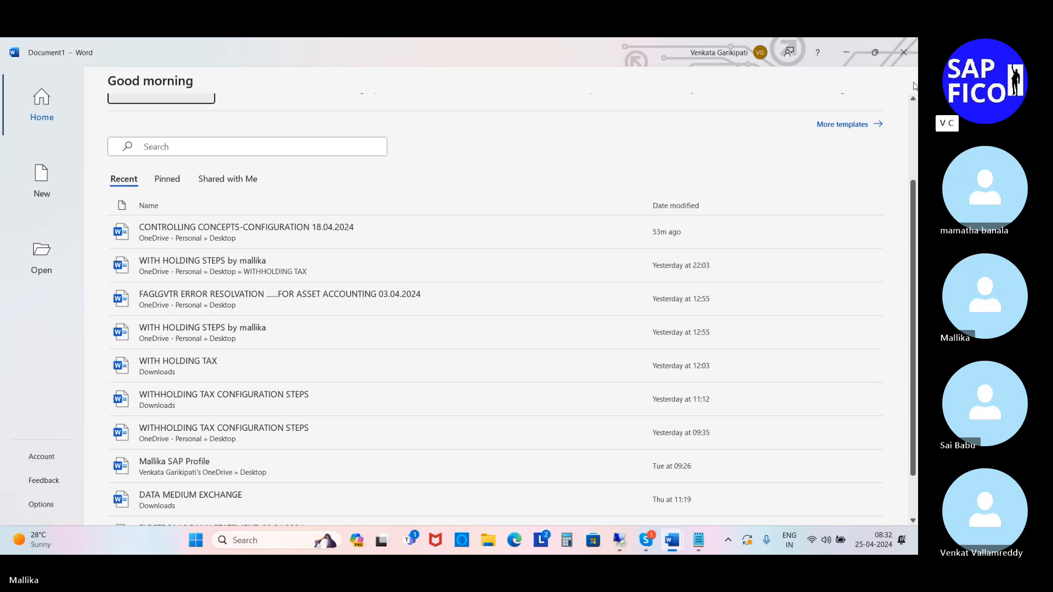
{"action": "left_click", "coordinate": [905, 53]}
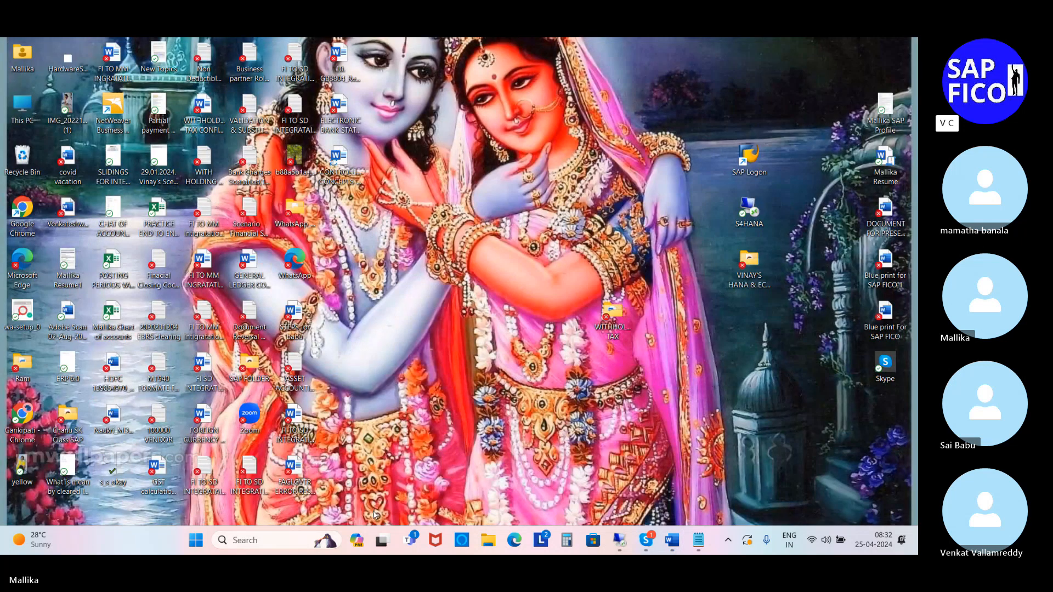
Browse the Downloads folder for the foreign currency revaluation configuration steps document, open it to view the transaction codes, and close it
{"action": "left_click", "coordinate": [488, 541]}
{"action": "left_click", "coordinate": [50, 286]}
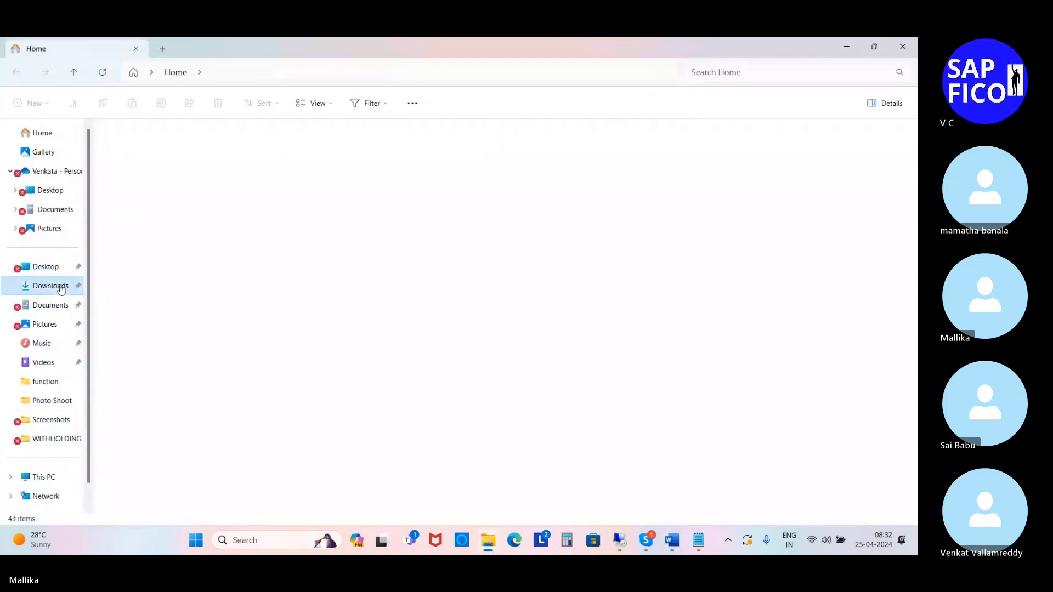
{"action": "scroll", "coordinate": [274, 316], "scroll_direction": "down", "scroll_amount": 10}
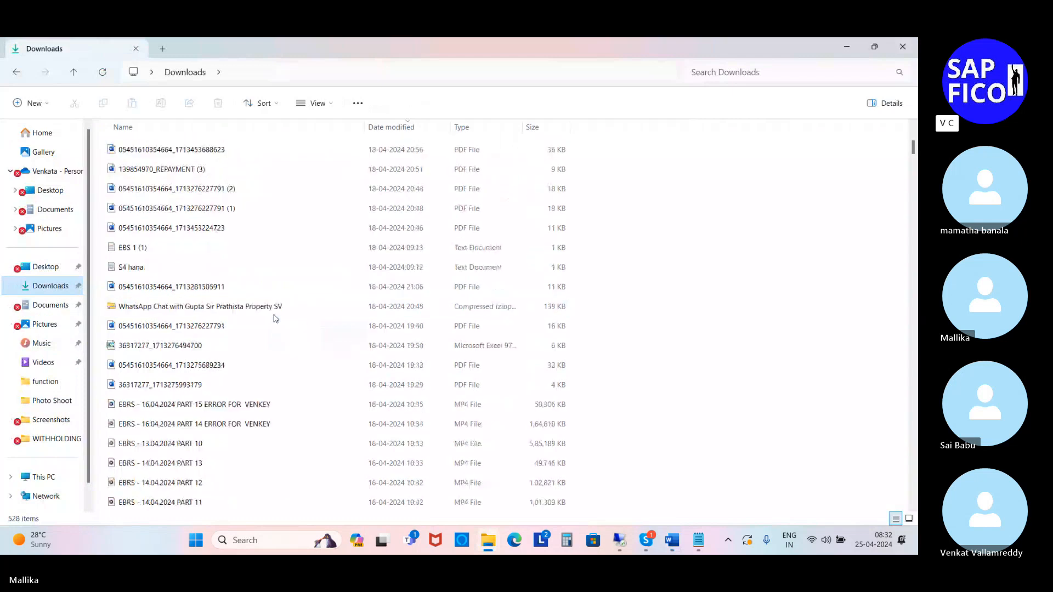
{"action": "scroll", "coordinate": [276, 318], "scroll_direction": "down", "scroll_amount": 4}
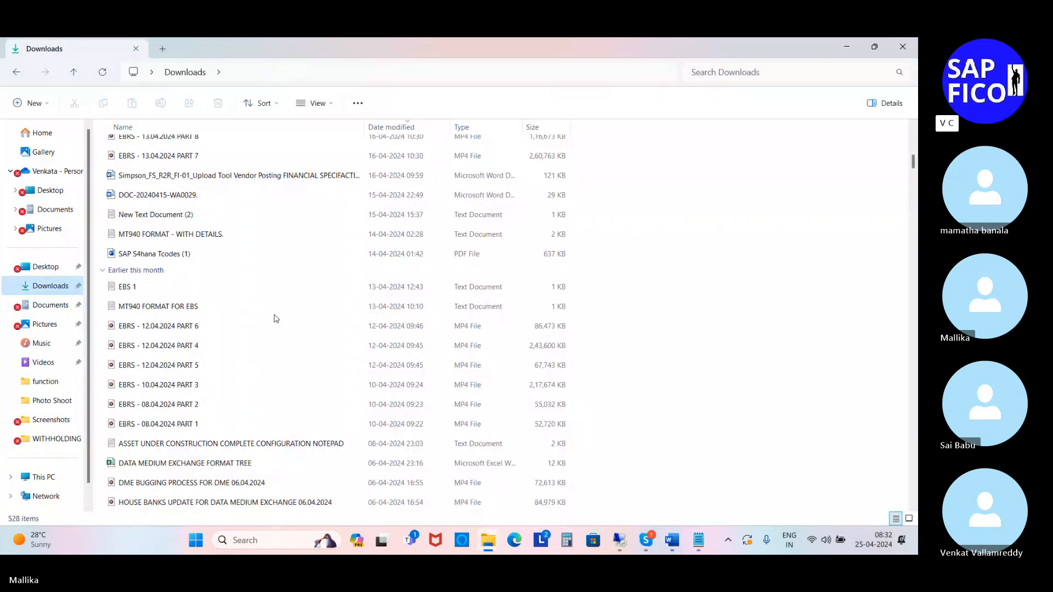
{"action": "scroll", "coordinate": [276, 318], "scroll_direction": "down", "scroll_amount": 1}
{"action": "scroll", "coordinate": [276, 318], "scroll_direction": "down", "scroll_amount": 6}
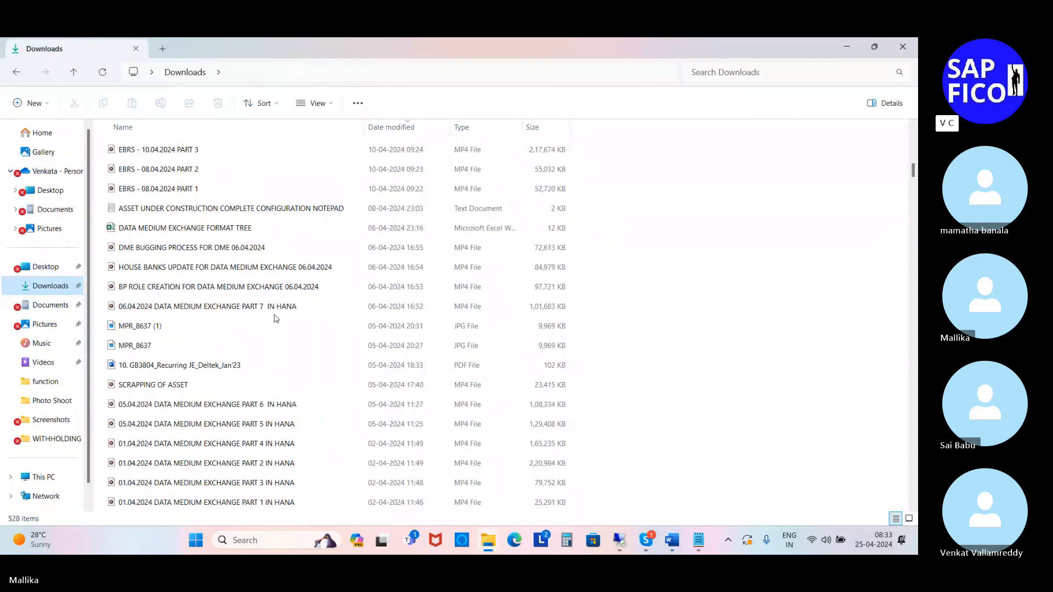
{"action": "scroll", "coordinate": [275, 318], "scroll_direction": "down", "scroll_amount": 2}
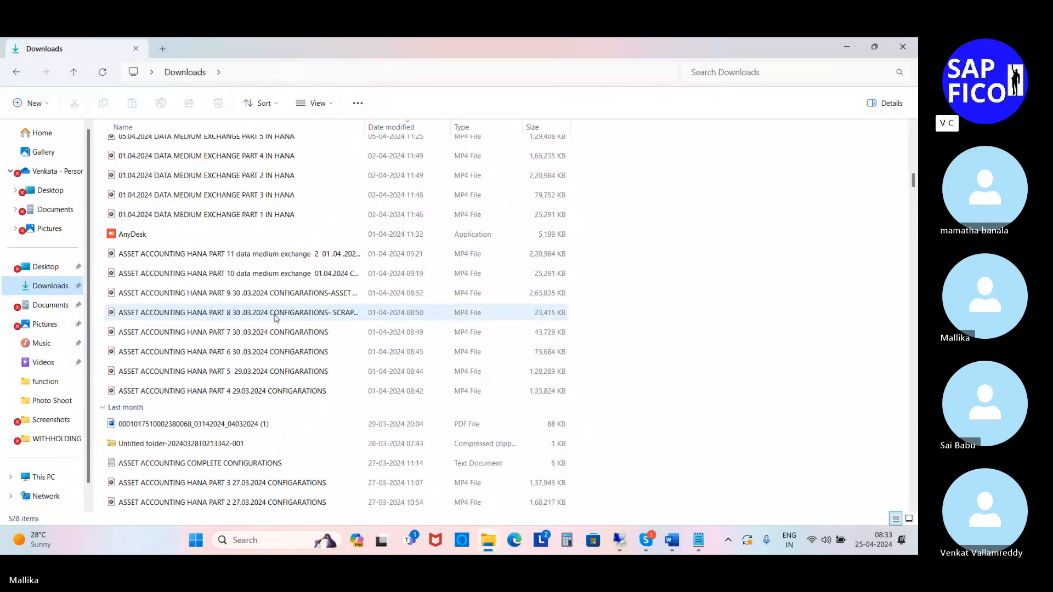
{"action": "scroll", "coordinate": [276, 318], "scroll_direction": "down", "scroll_amount": 2}
{"action": "scroll", "coordinate": [260, 469], "scroll_direction": "down", "scroll_amount": 3}
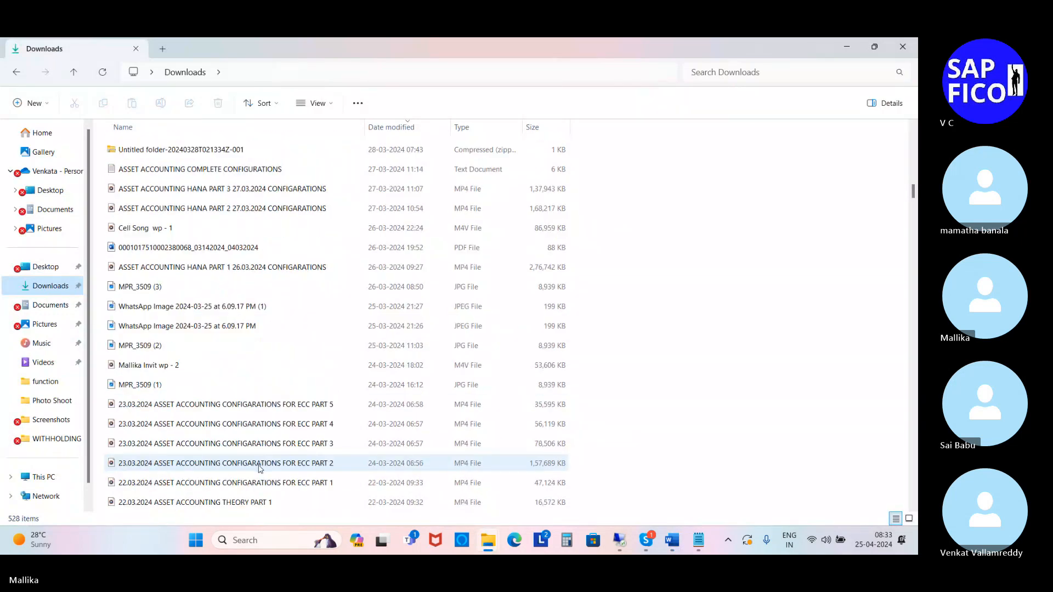
{"action": "scroll", "coordinate": [260, 468], "scroll_direction": "down", "scroll_amount": 3}
{"action": "scroll", "coordinate": [260, 468], "scroll_direction": "down", "scroll_amount": 12}
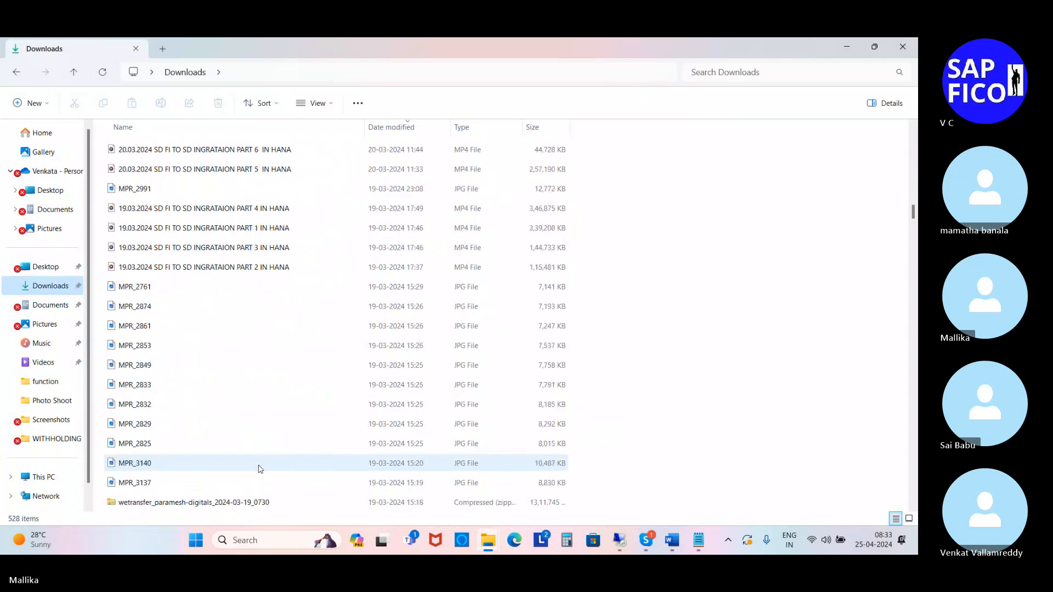
{"action": "scroll", "coordinate": [260, 469], "scroll_direction": "down", "scroll_amount": 3}
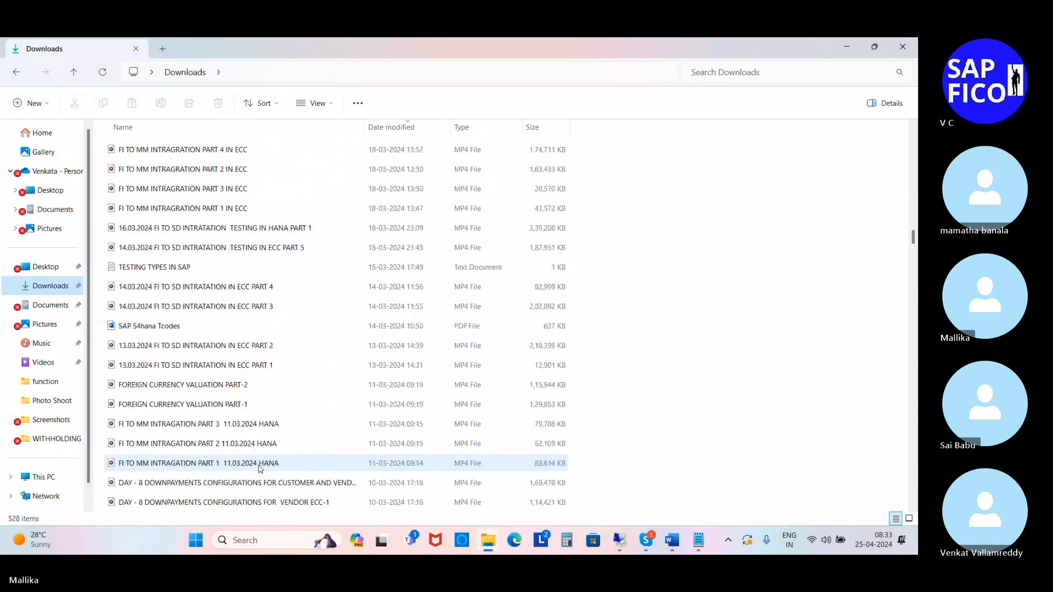
{"action": "scroll", "coordinate": [260, 468], "scroll_direction": "down", "scroll_amount": 12}
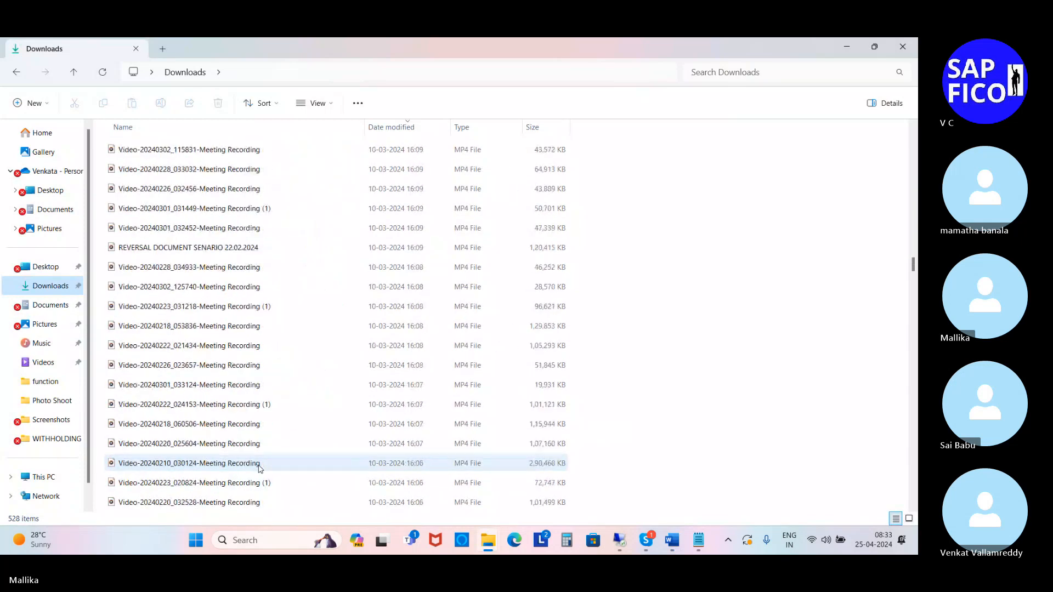
{"action": "scroll", "coordinate": [259, 468], "scroll_direction": "down", "scroll_amount": 10}
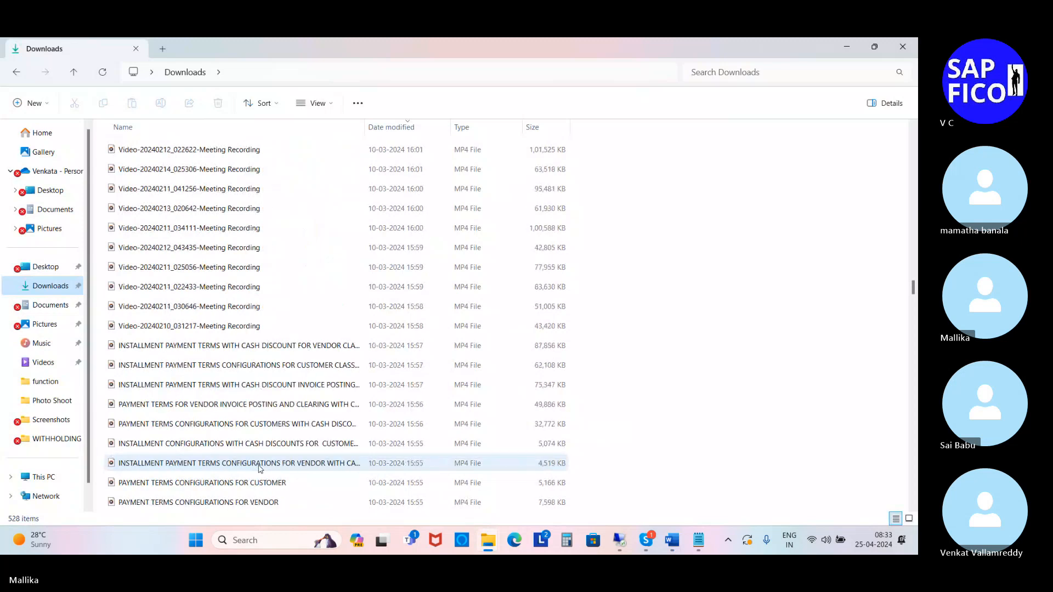
{"action": "scroll", "coordinate": [260, 469], "scroll_direction": "down", "scroll_amount": 3}
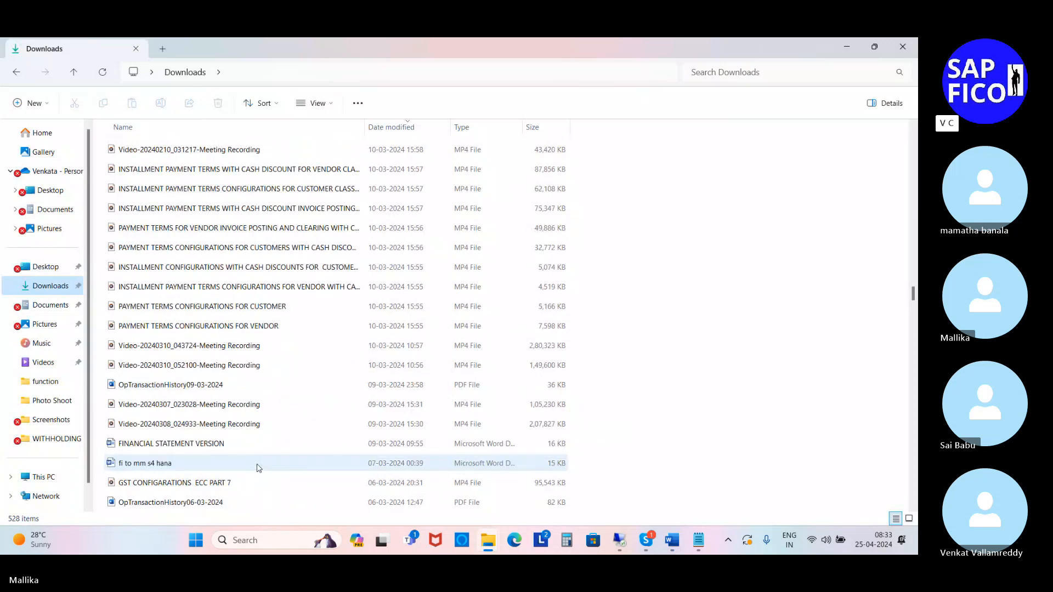
{"action": "scroll", "coordinate": [269, 331], "scroll_direction": "down", "scroll_amount": 4}
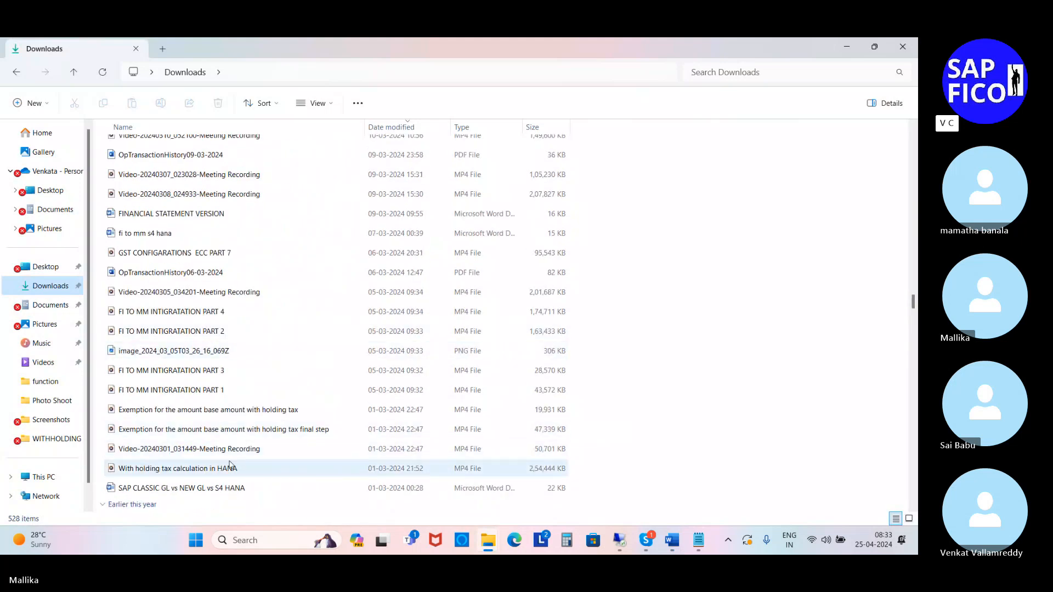
{"action": "scroll", "coordinate": [230, 467], "scroll_direction": "down", "scroll_amount": 2}
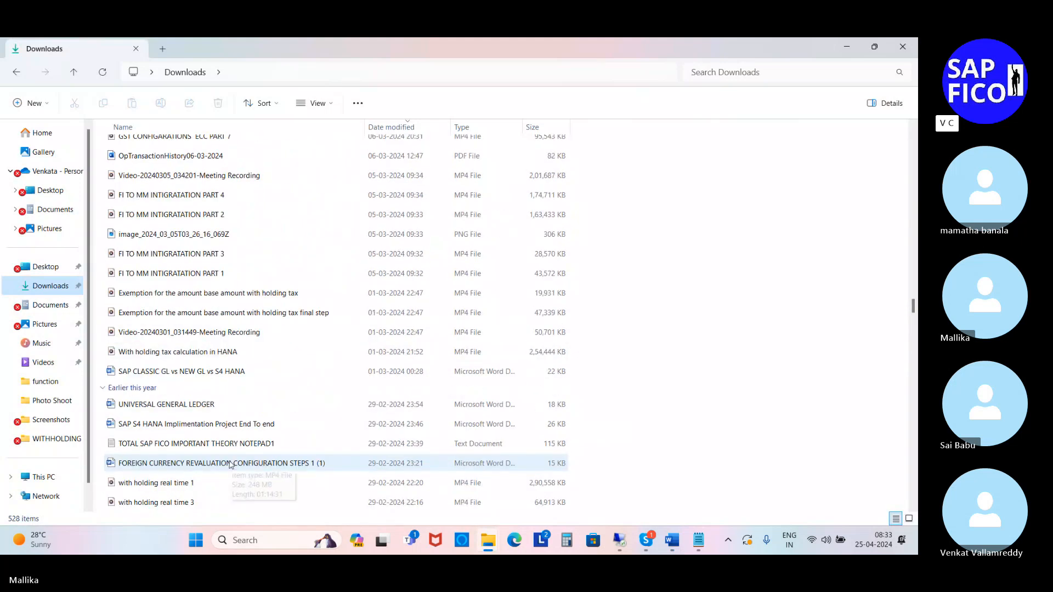
{"action": "double_click", "coordinate": [284, 466]}
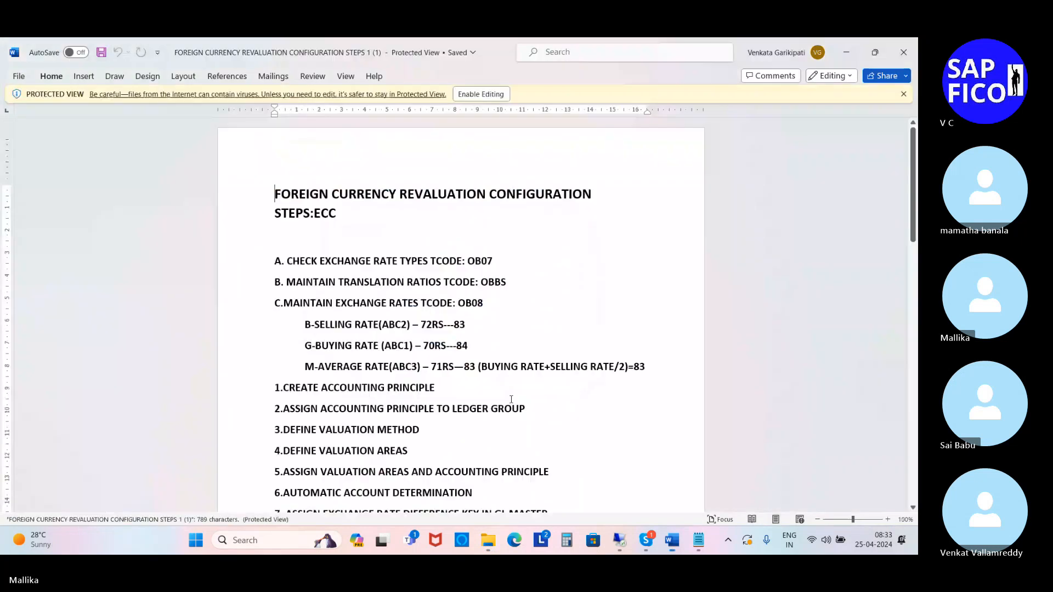
{"action": "left_click", "coordinate": [903, 52]}
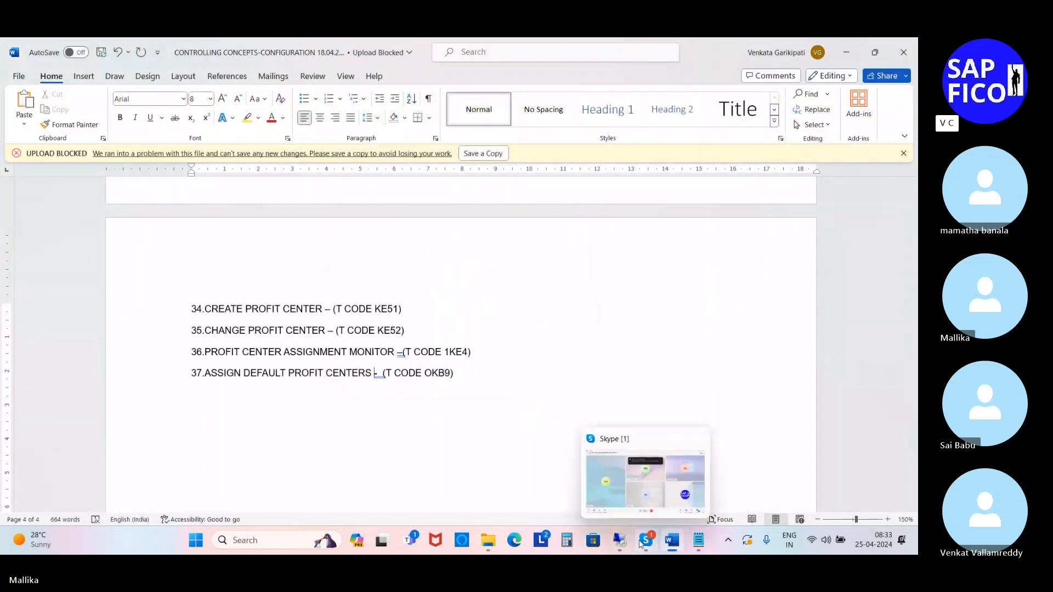
Return to the remote SAP session, run /NSPRO in place of the partial transaction code, and display the SAP Reference IMG
{"action": "mouse_move", "coordinate": [668, 543]}
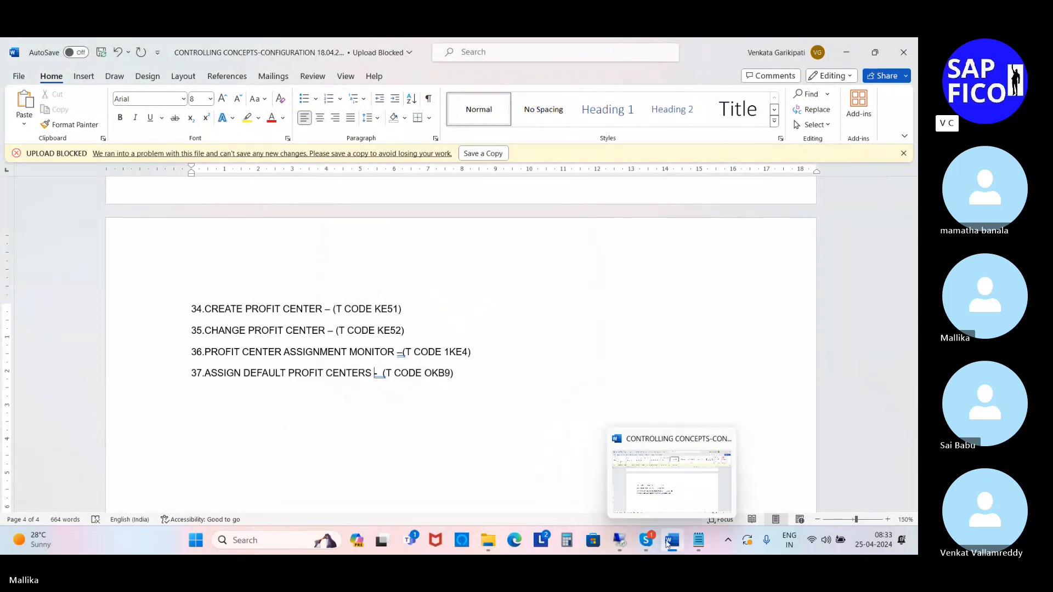
{"action": "left_click", "coordinate": [620, 541]}
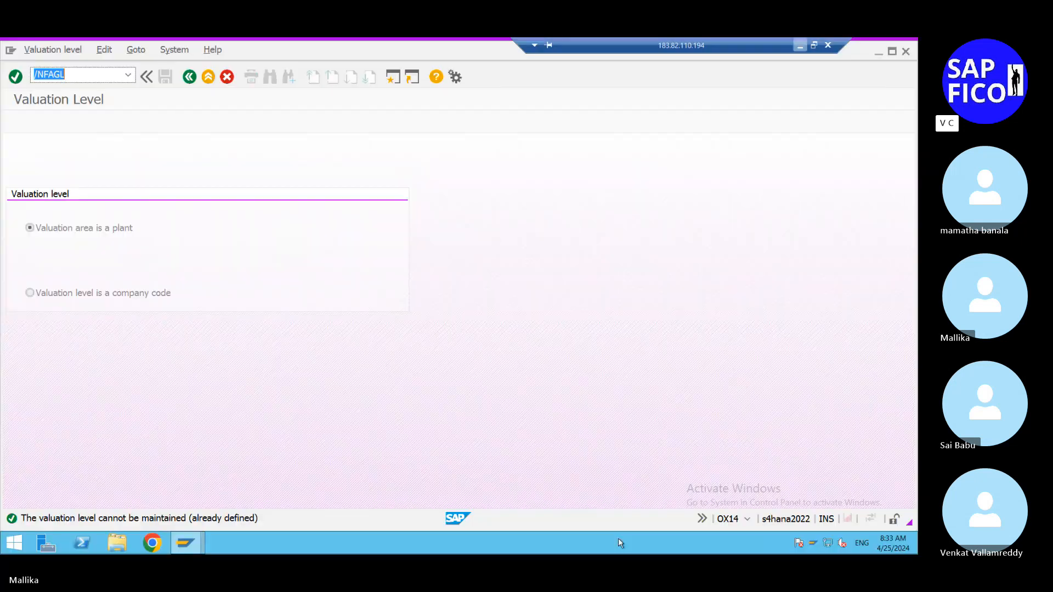
{"action": "key", "text": "BackSpace"}
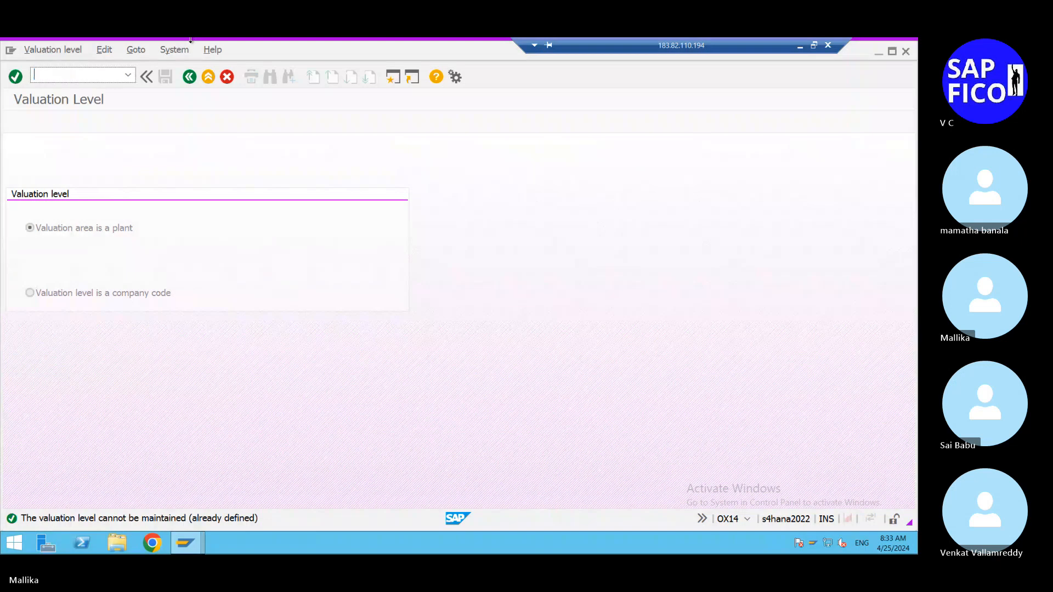
{"action": "type", "text": "/NSPRO"}
{"action": "key", "text": "Return"}
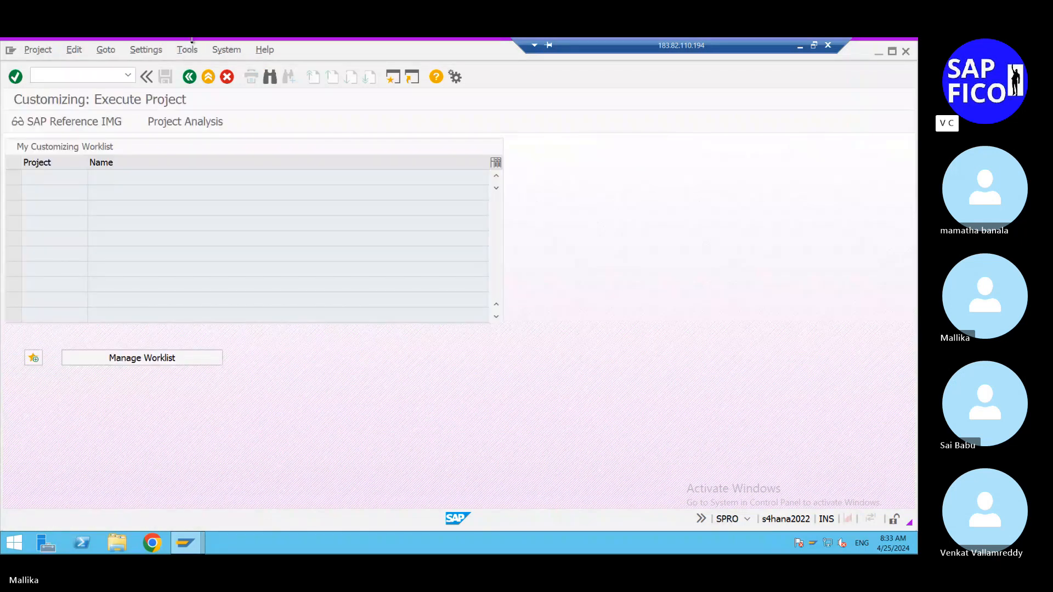
{"action": "left_click", "coordinate": [112, 124]}
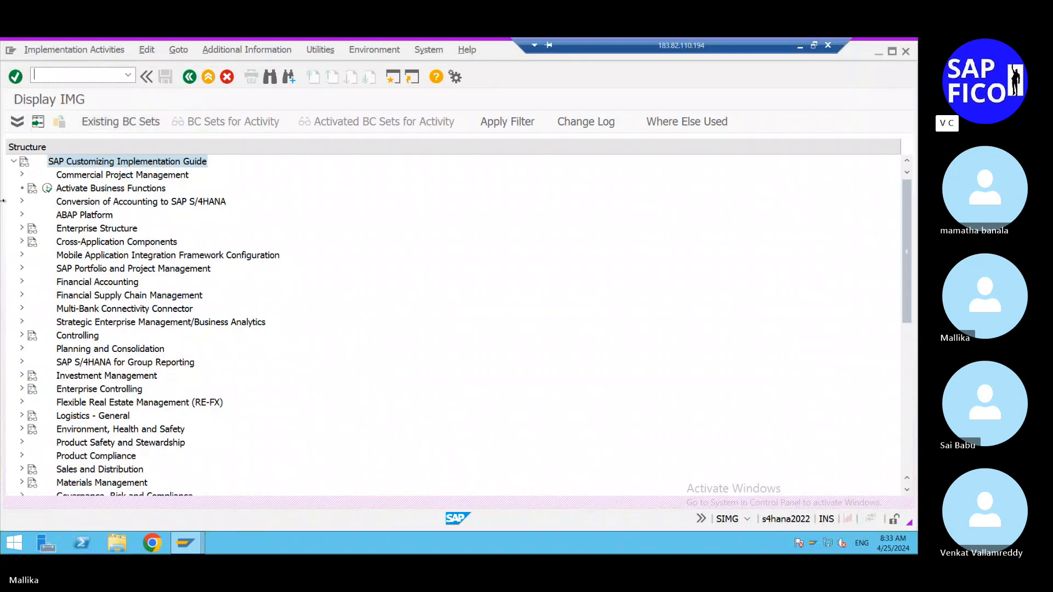
Expand Enterprise Structure > Definition with its Logistics - General and Logistics Execution nodes, and look through their activities
{"action": "left_click", "coordinate": [22, 228]}
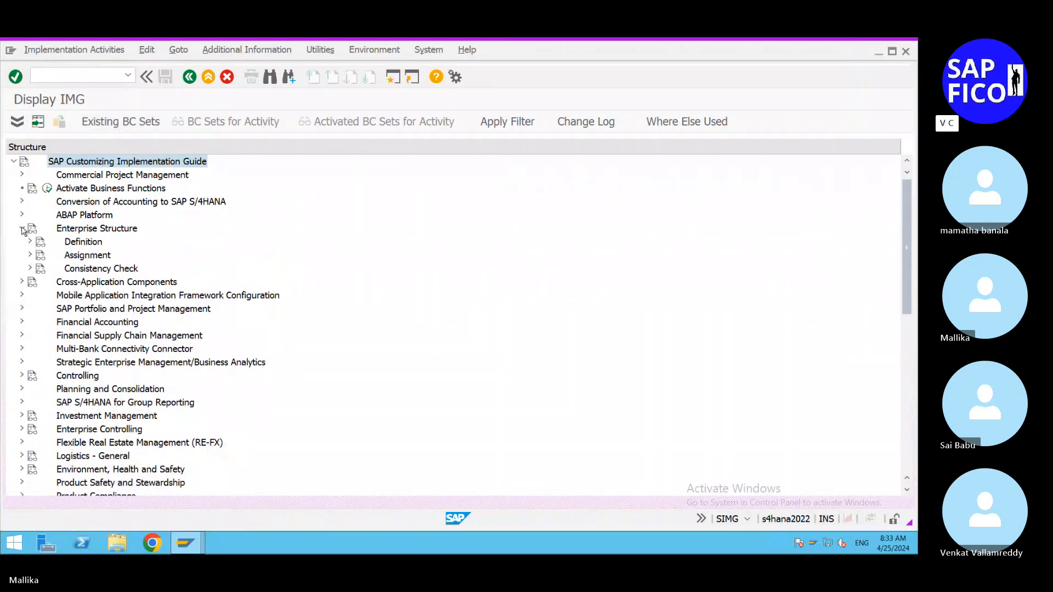
{"action": "left_click", "coordinate": [29, 241]}
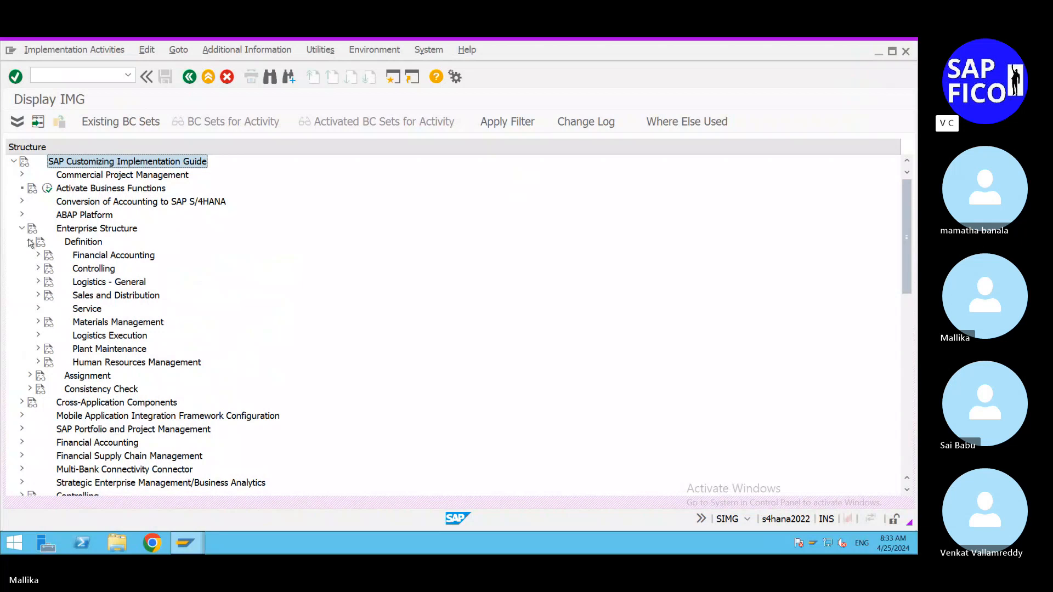
{"action": "left_click", "coordinate": [37, 282]}
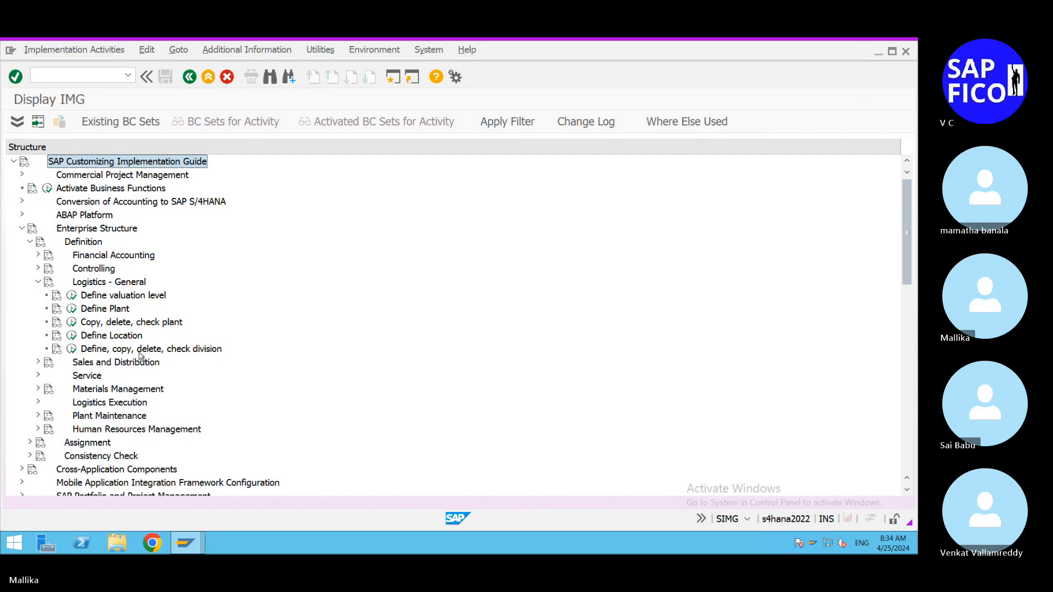
{"action": "left_click", "coordinate": [38, 403]}
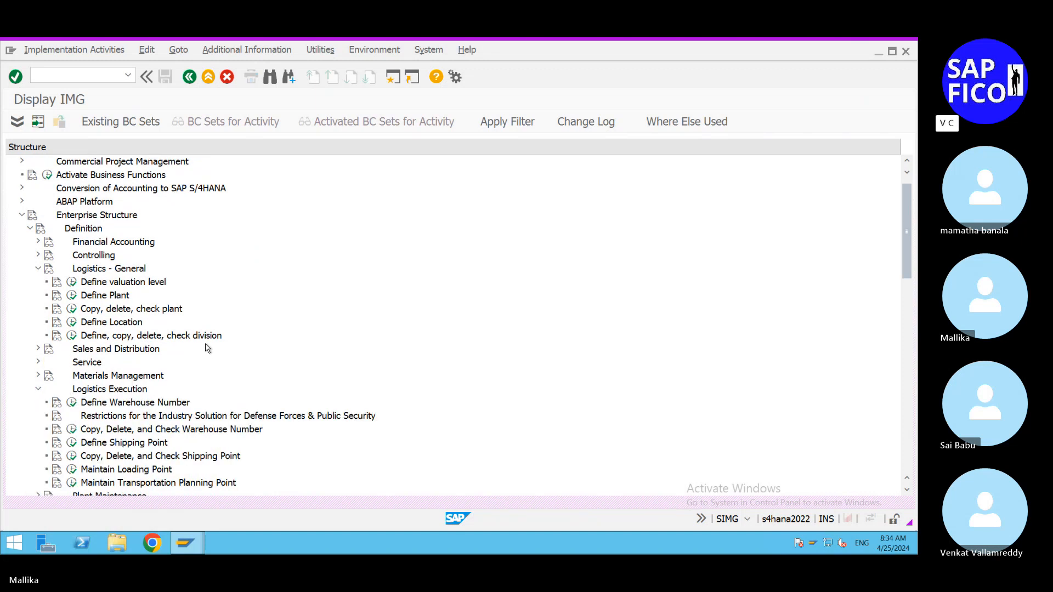
{"action": "scroll", "coordinate": [208, 347], "scroll_direction": "down", "scroll_amount": 3}
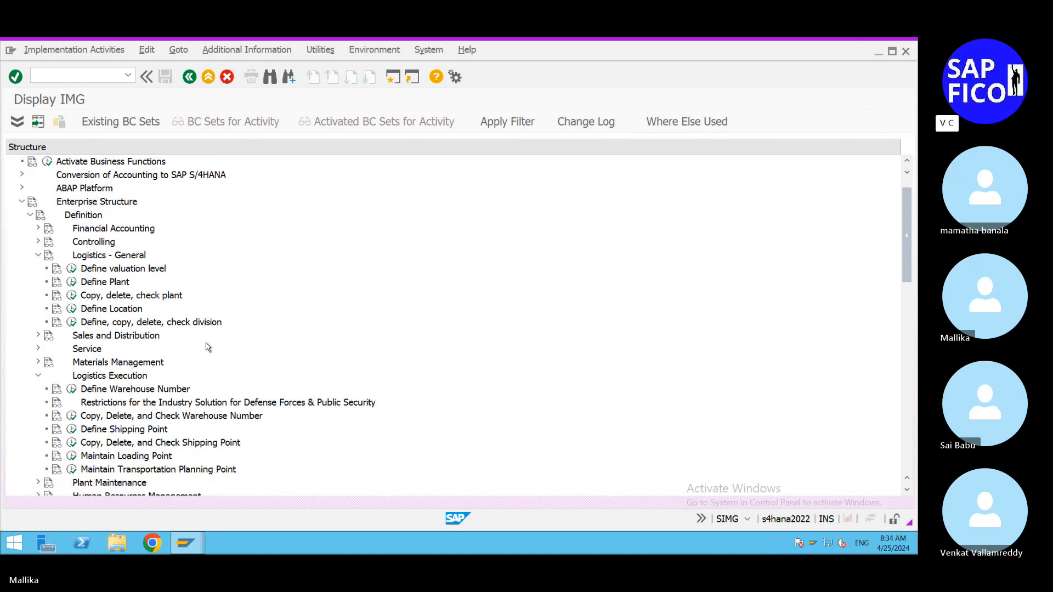
{"action": "scroll", "coordinate": [208, 347], "scroll_direction": "down", "scroll_amount": 1}
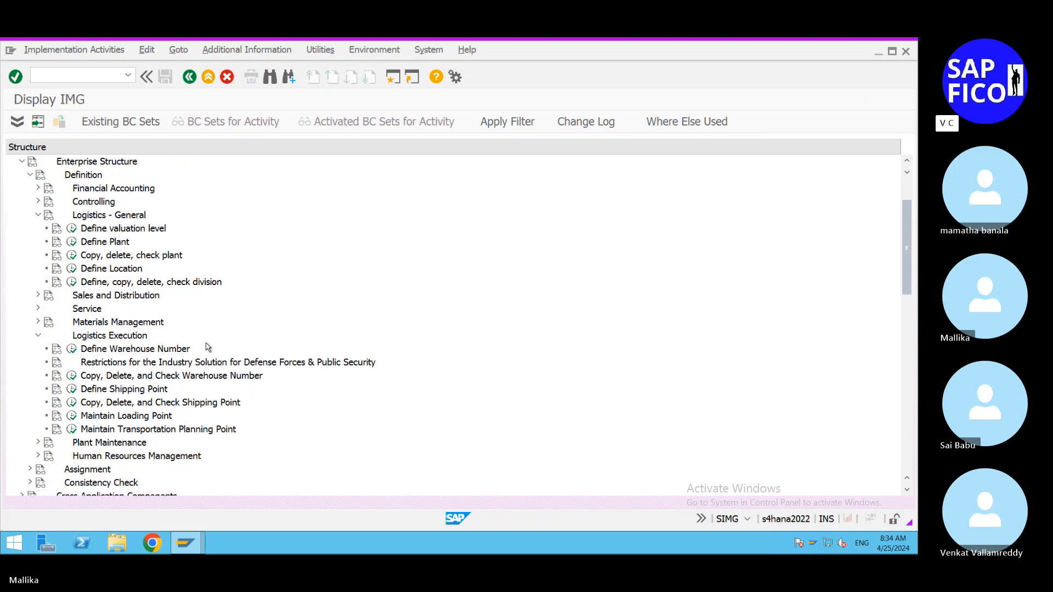
{"action": "scroll", "coordinate": [208, 347], "scroll_direction": "down", "scroll_amount": 1}
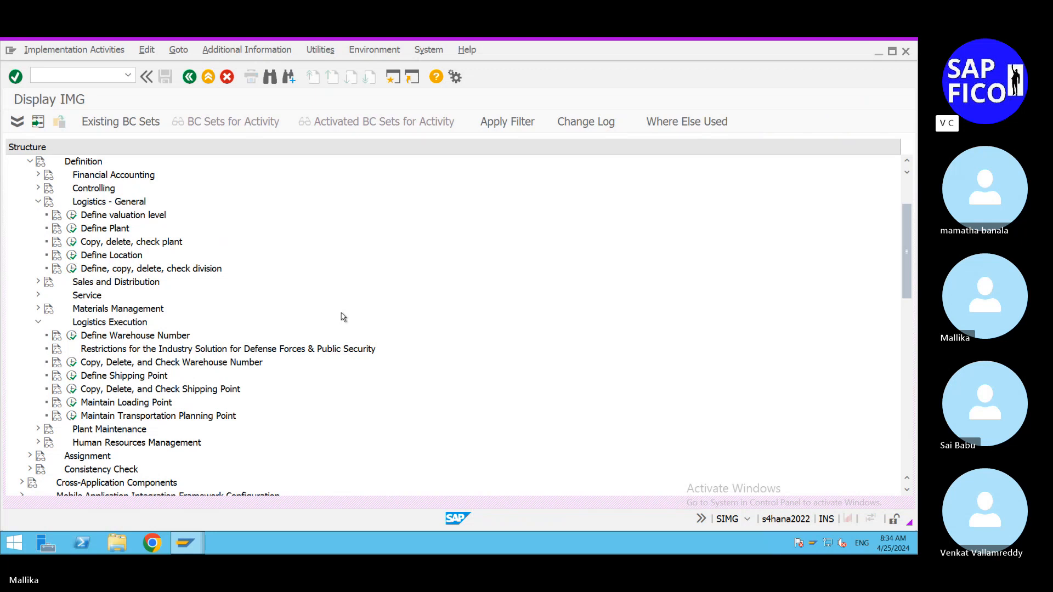
{"action": "scroll", "coordinate": [342, 317], "scroll_direction": "up", "scroll_amount": 2}
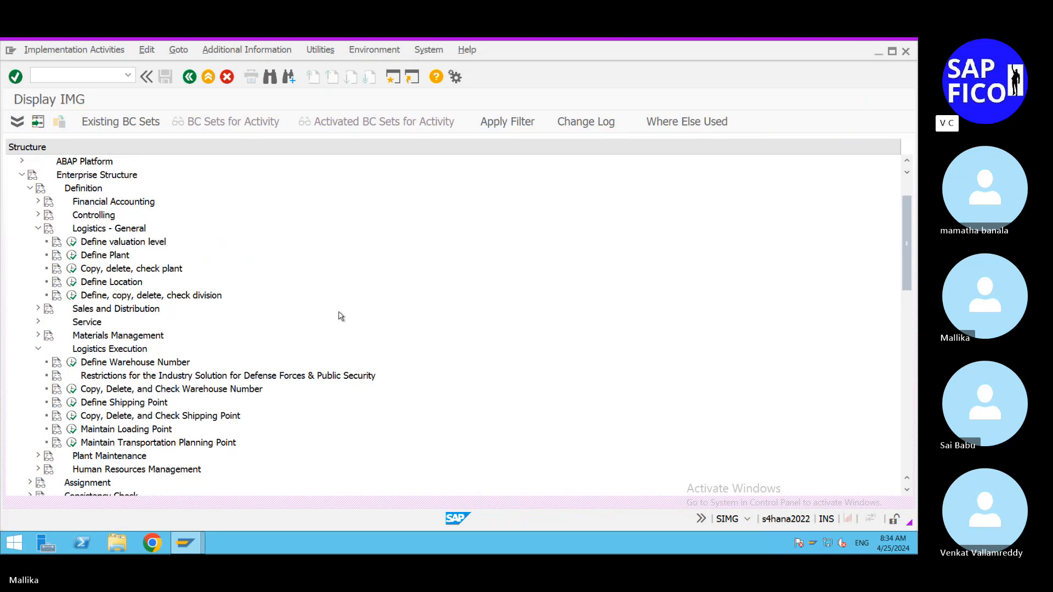
{"action": "scroll", "coordinate": [340, 316], "scroll_direction": "up", "scroll_amount": 1}
{"action": "scroll", "coordinate": [341, 316], "scroll_direction": "up", "scroll_amount": 1}
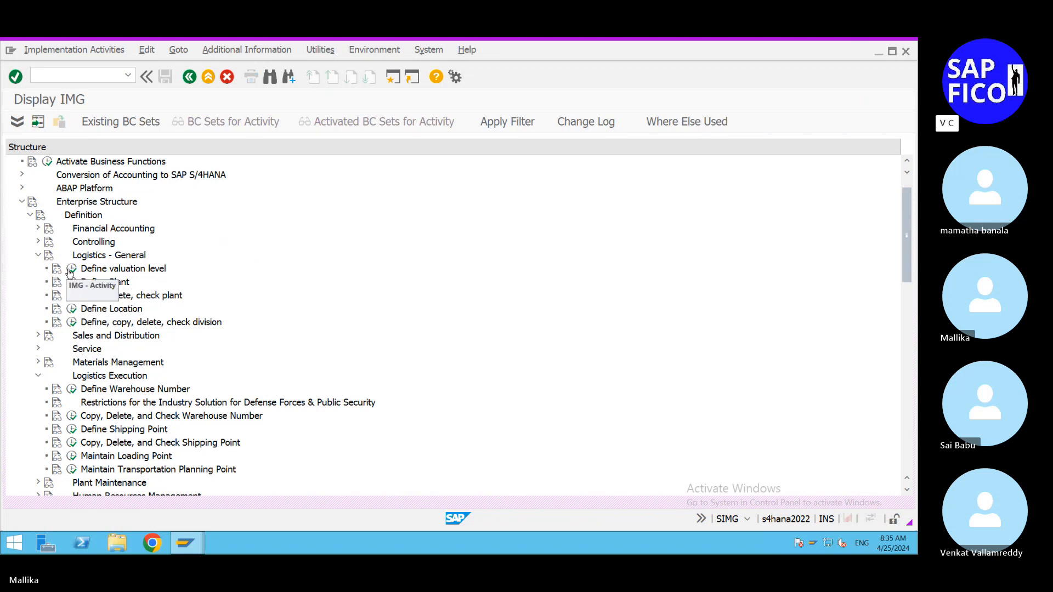
Execute the Define valuation level activity under Logistics - General, check the valuation level setting, and return to the IMG
{"action": "left_click", "coordinate": [72, 269]}
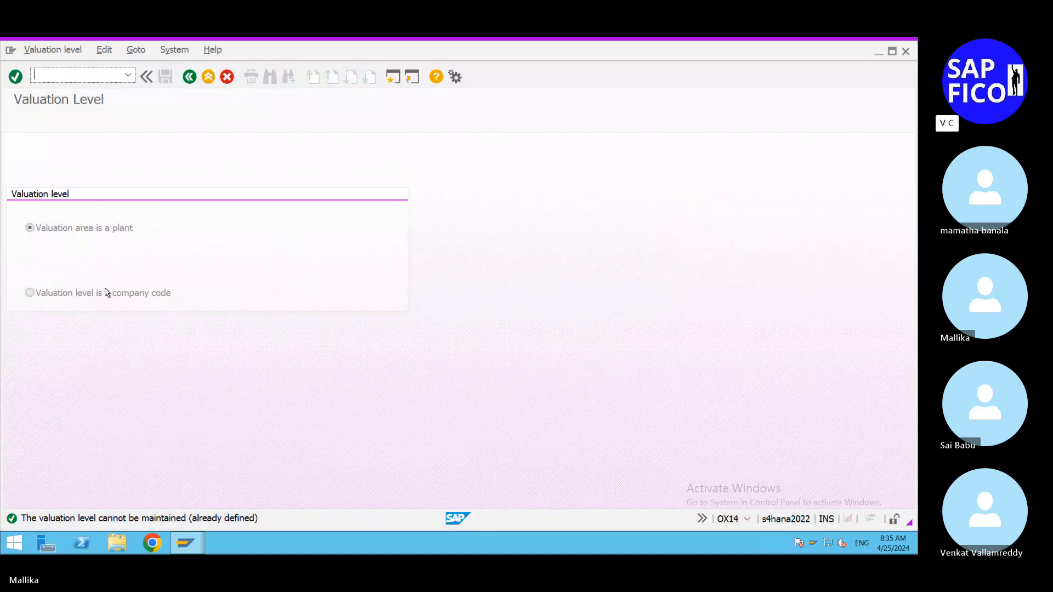
{"action": "left_click", "coordinate": [55, 53]}
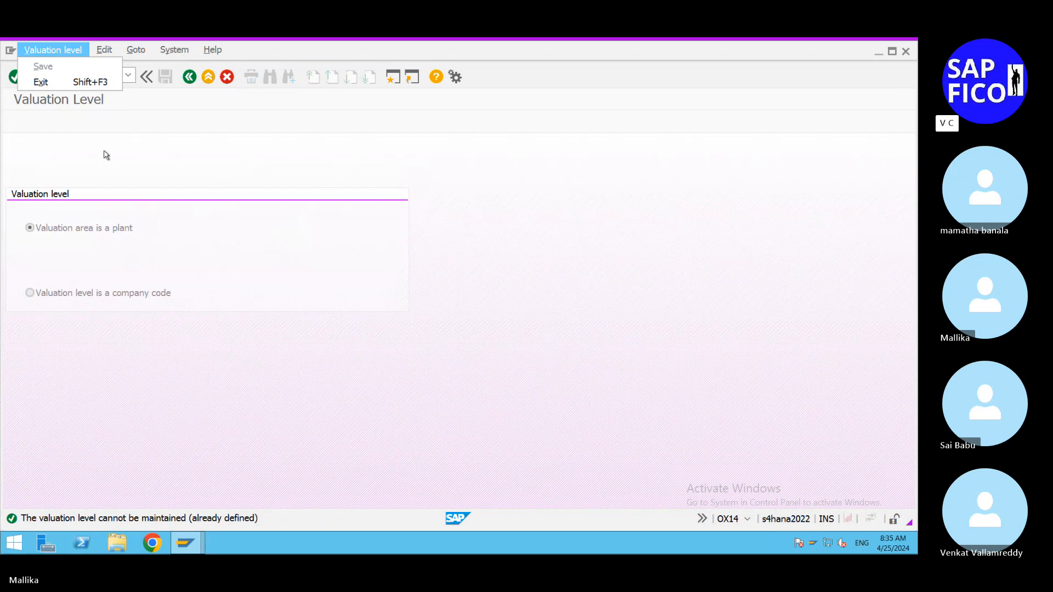
{"action": "left_click", "coordinate": [106, 155]}
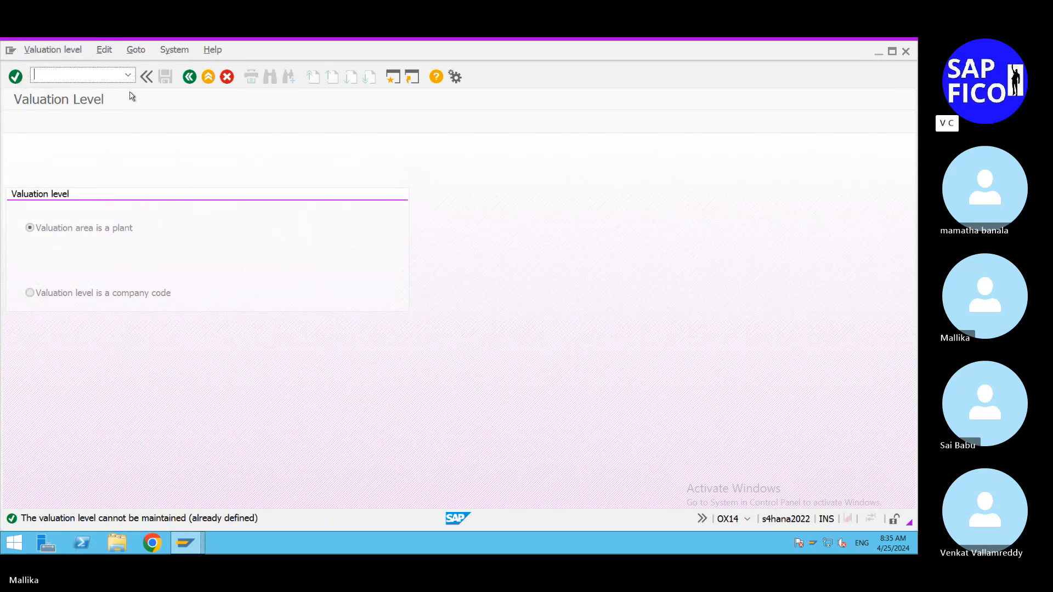
{"action": "left_click", "coordinate": [188, 77]}
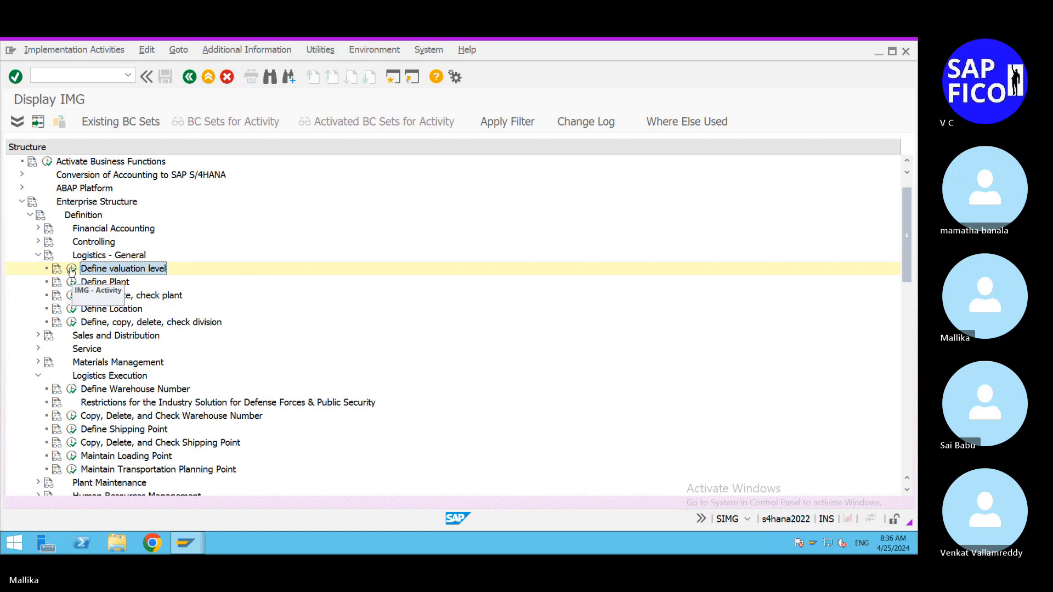
Return to the OKB9 session, add a new business area/valuation area detail entry, and find and choose MAL2 as its valuation area
{"action": "mouse_move", "coordinate": [196, 542]}
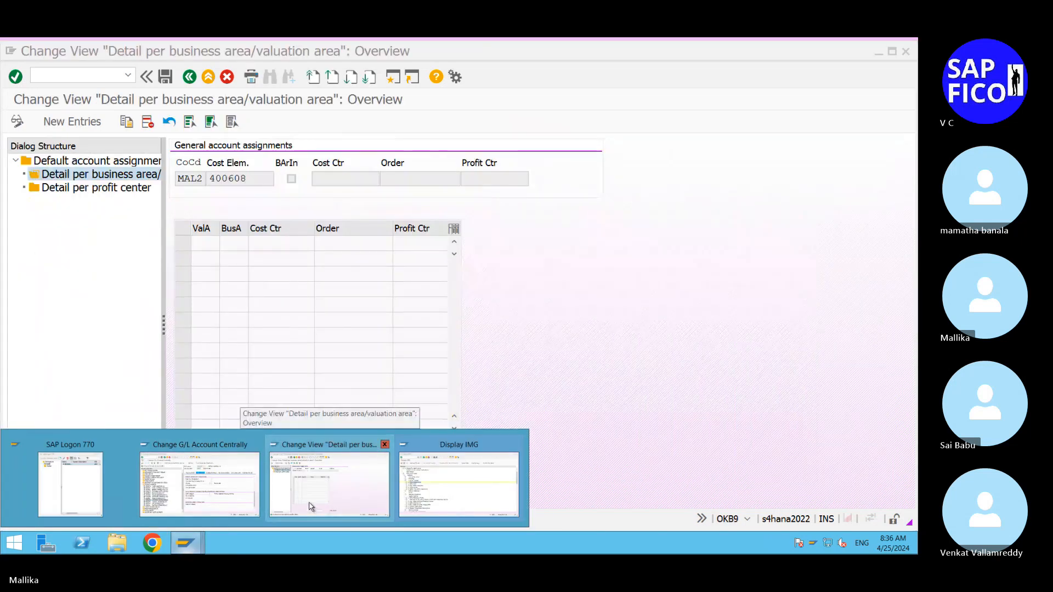
{"action": "left_click", "coordinate": [310, 507]}
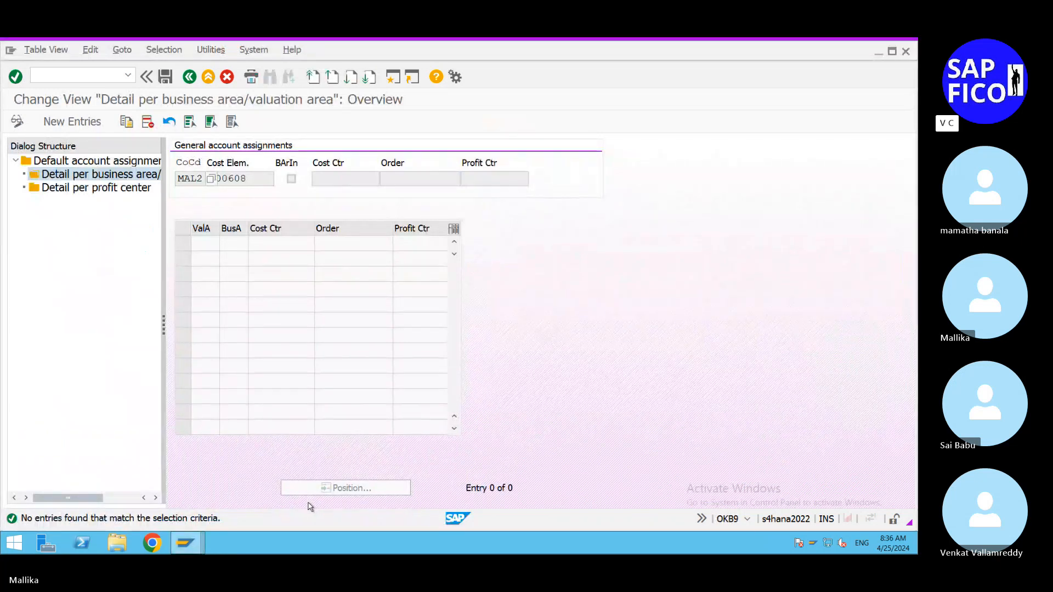
{"action": "left_click", "coordinate": [79, 125]}
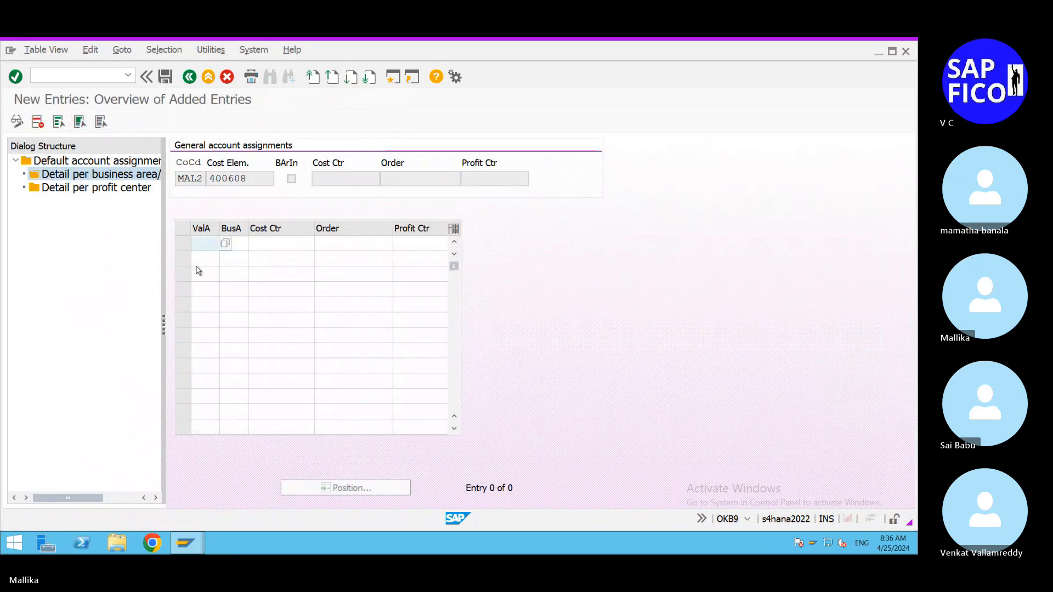
{"action": "left_click", "coordinate": [225, 243]}
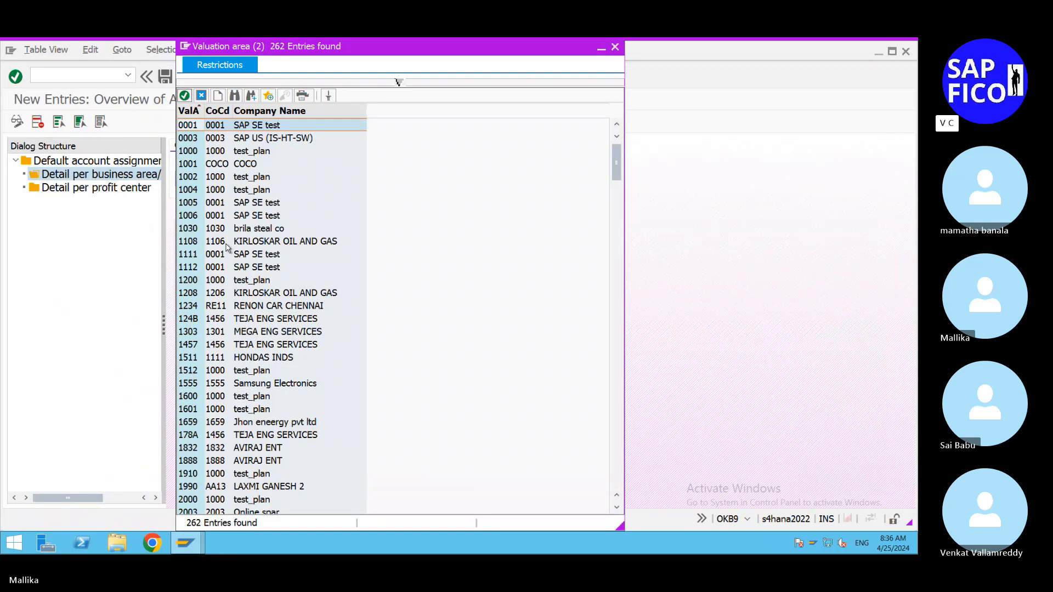
{"action": "scroll", "coordinate": [230, 264], "scroll_direction": "down", "scroll_amount": 9}
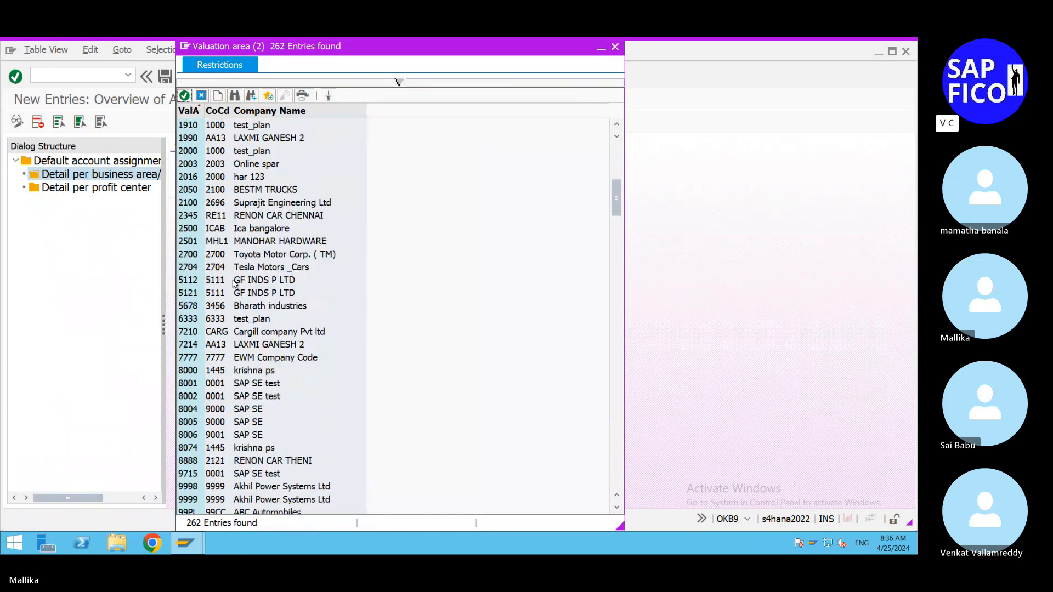
{"action": "scroll", "coordinate": [234, 282], "scroll_direction": "down", "scroll_amount": 5}
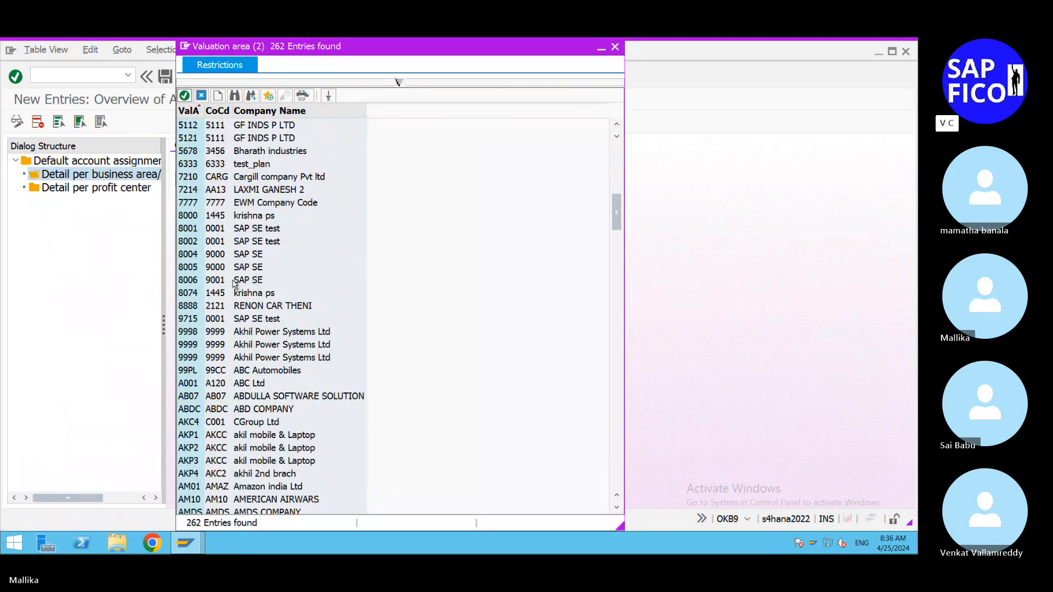
{"action": "left_click", "coordinate": [234, 97]}
{"action": "type", "text": "MAL"}
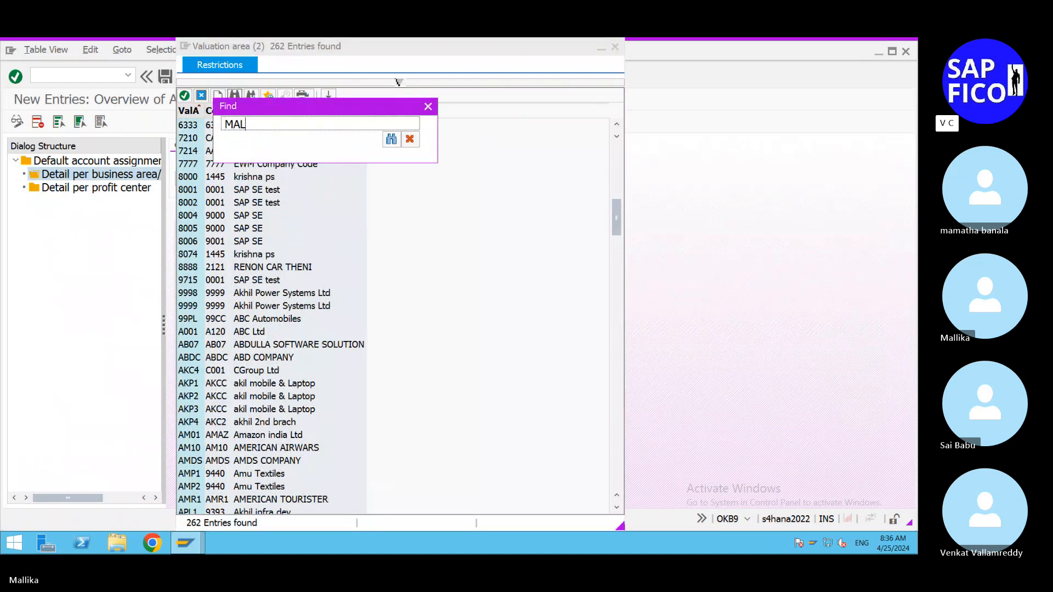
{"action": "type", "text": "2"}
{"action": "left_click", "coordinate": [391, 139]}
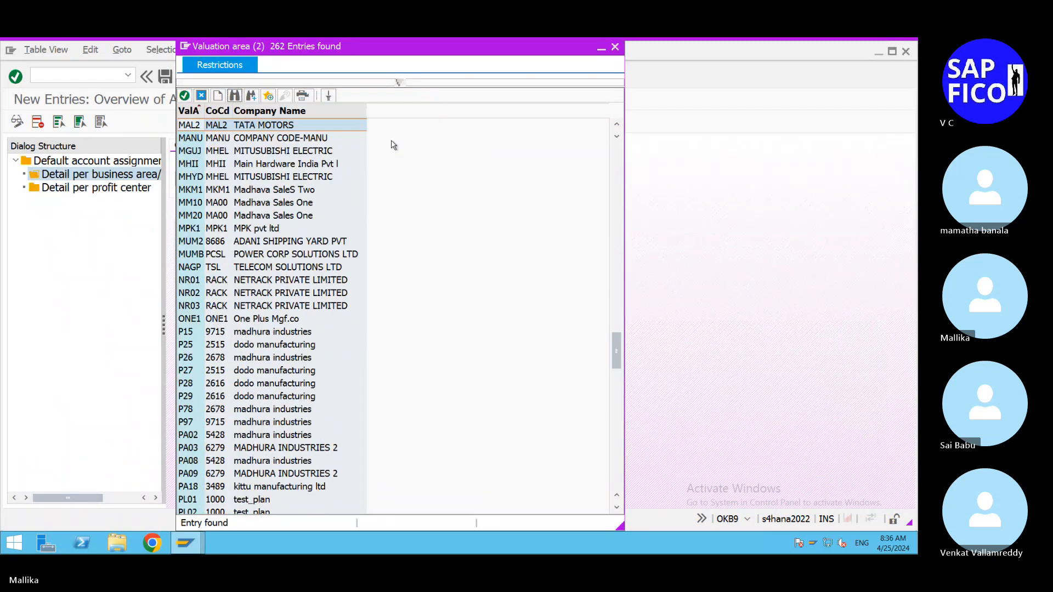
{"action": "double_click", "coordinate": [263, 125]}
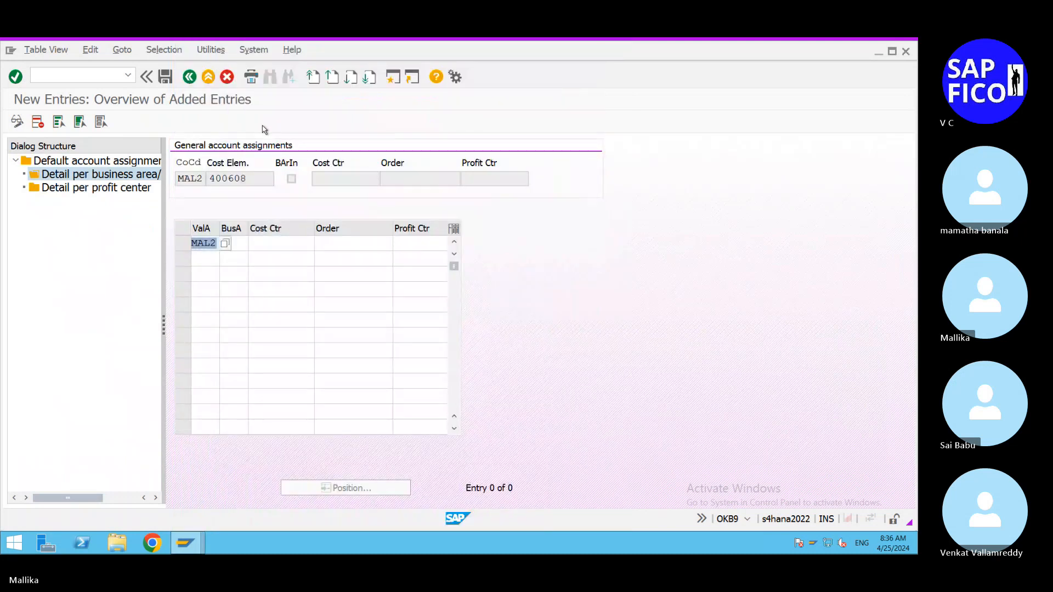
Try to assign profit center COMMON to the MAL2 valuation area entry, and discard the new entry
{"action": "key", "text": "Tab"}
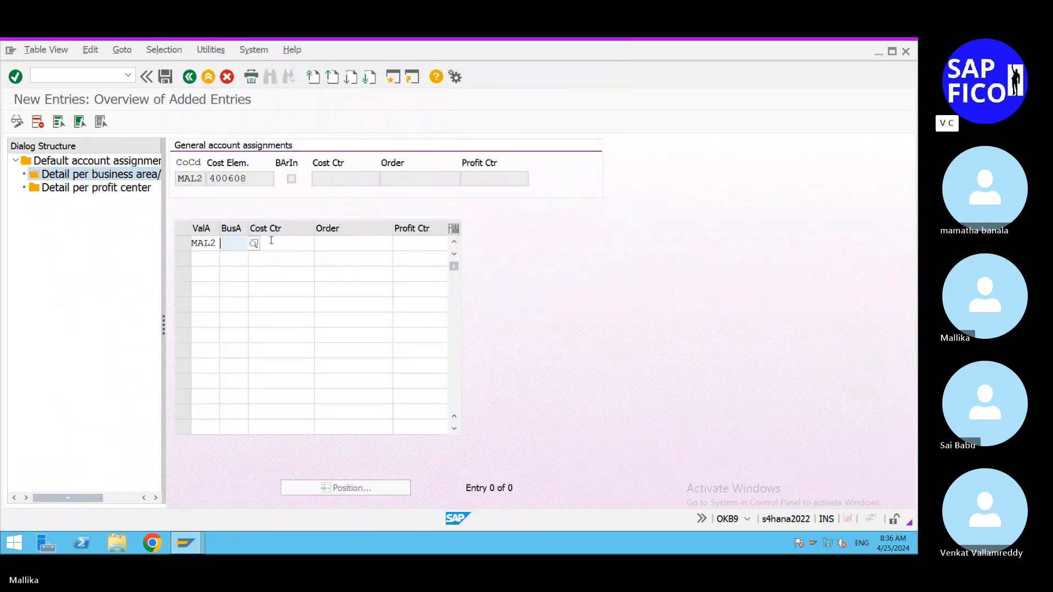
{"action": "left_click", "coordinate": [264, 247]}
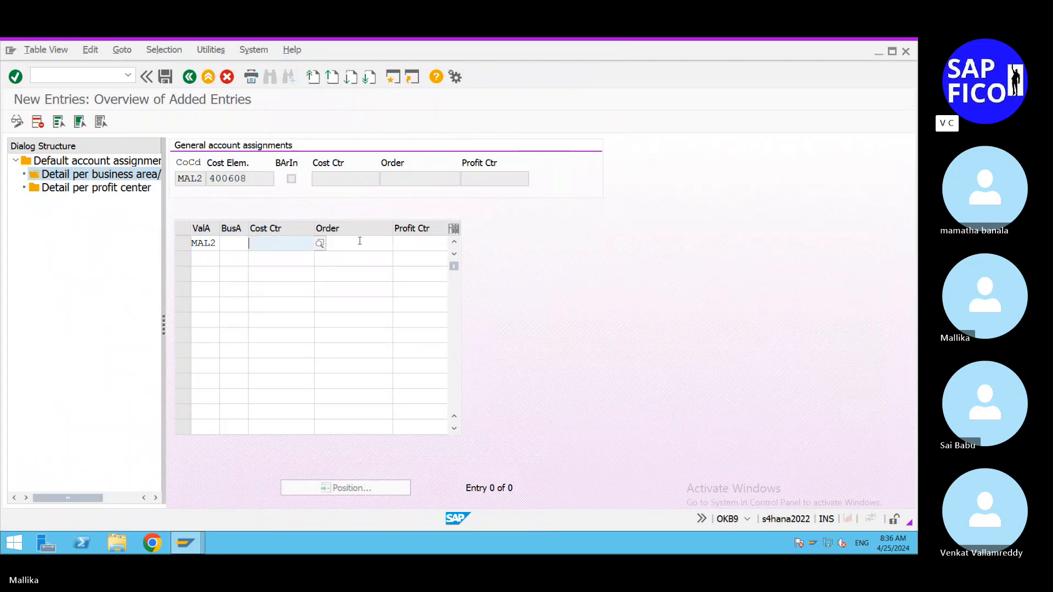
{"action": "left_click", "coordinate": [412, 246]}
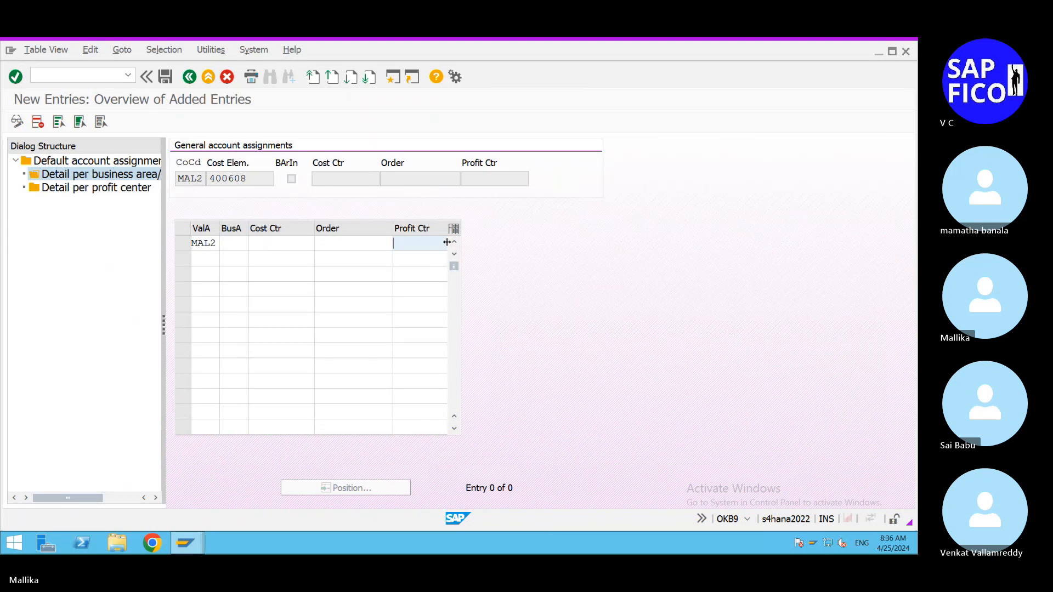
{"action": "left_click", "coordinate": [423, 273]}
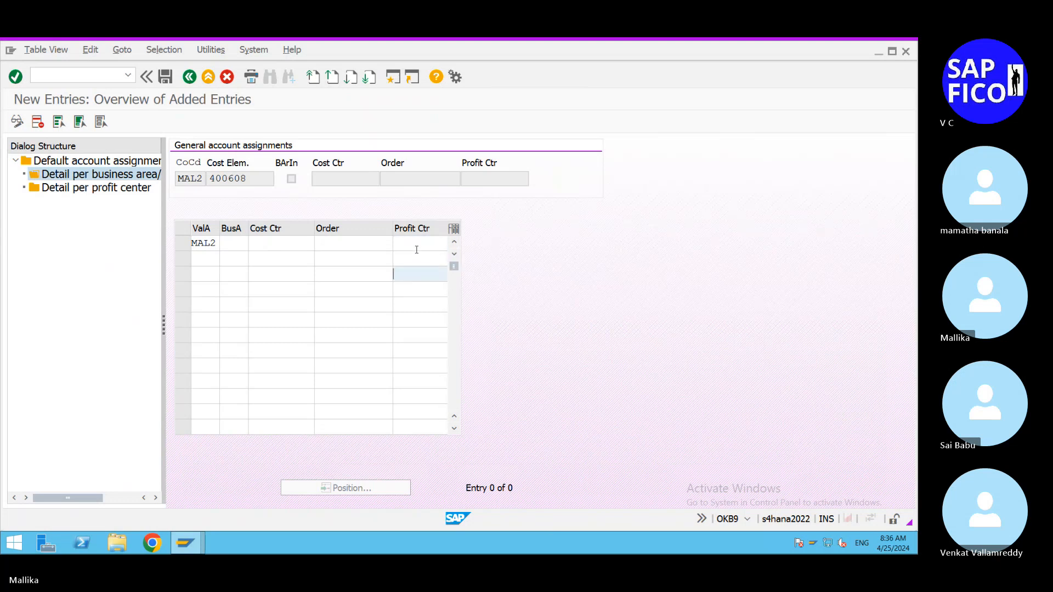
{"action": "left_click", "coordinate": [417, 248]}
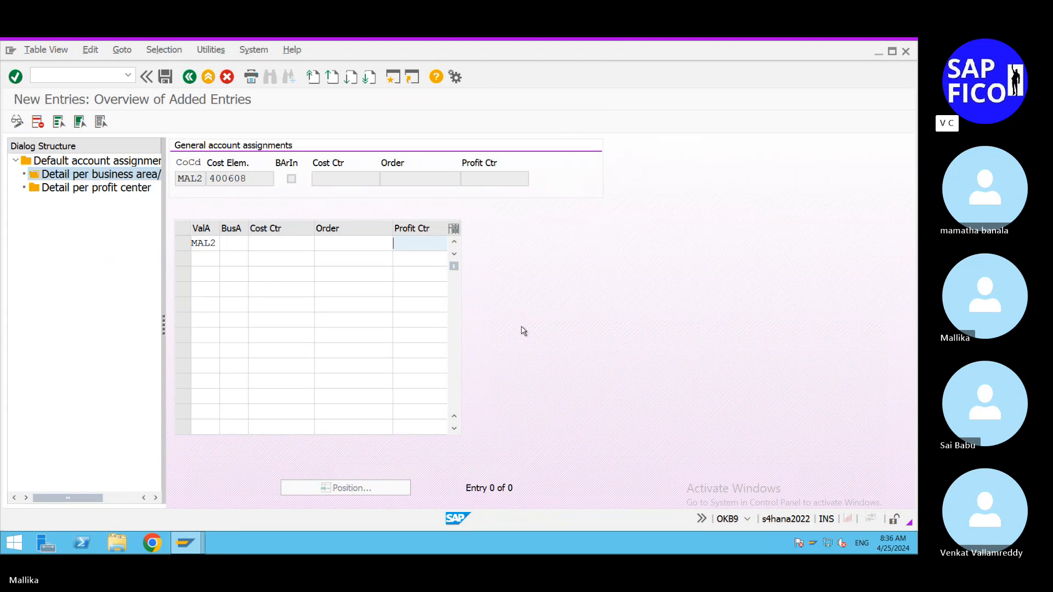
{"action": "type", "text": "C"}
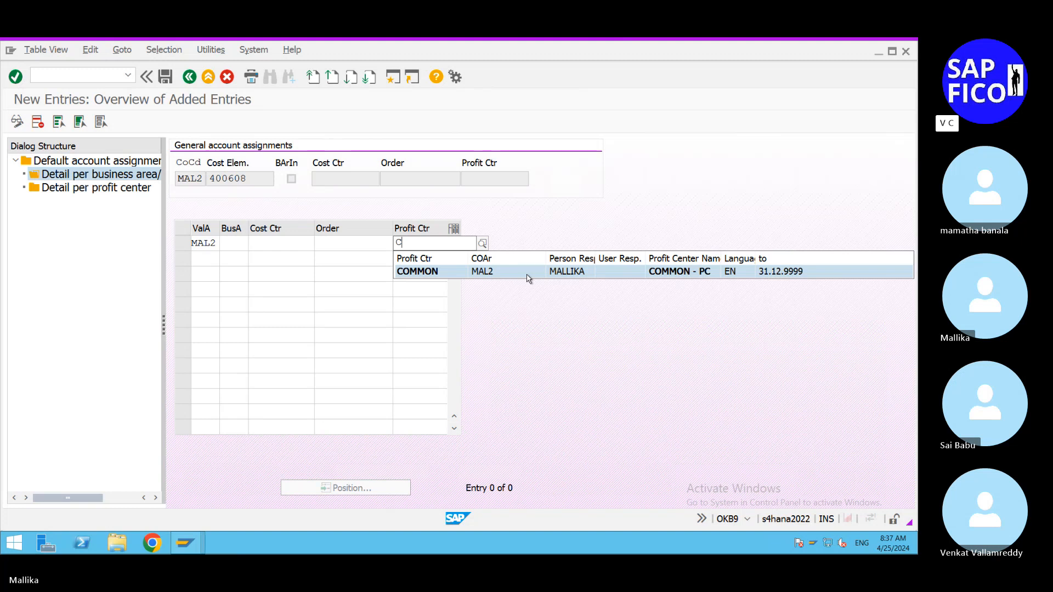
{"action": "left_click", "coordinate": [493, 277]}
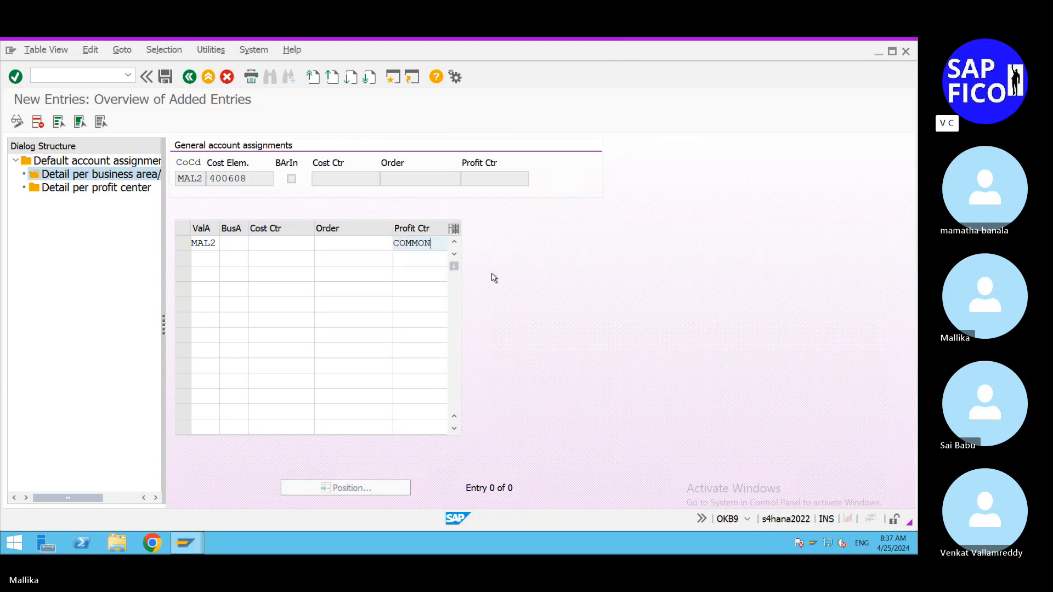
{"action": "key", "text": "Return"}
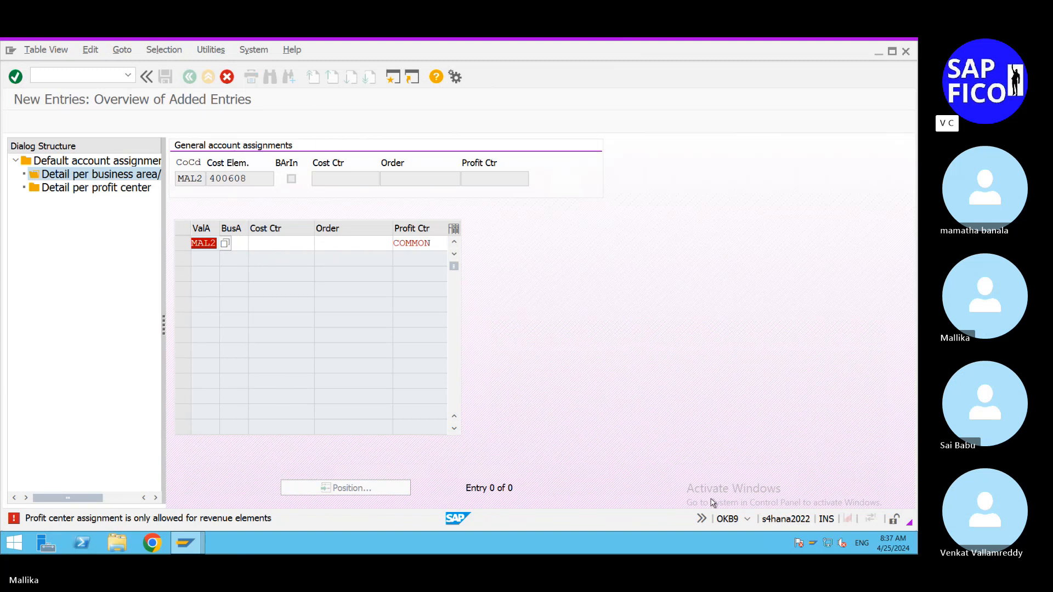
{"action": "left_click", "coordinate": [227, 76]}
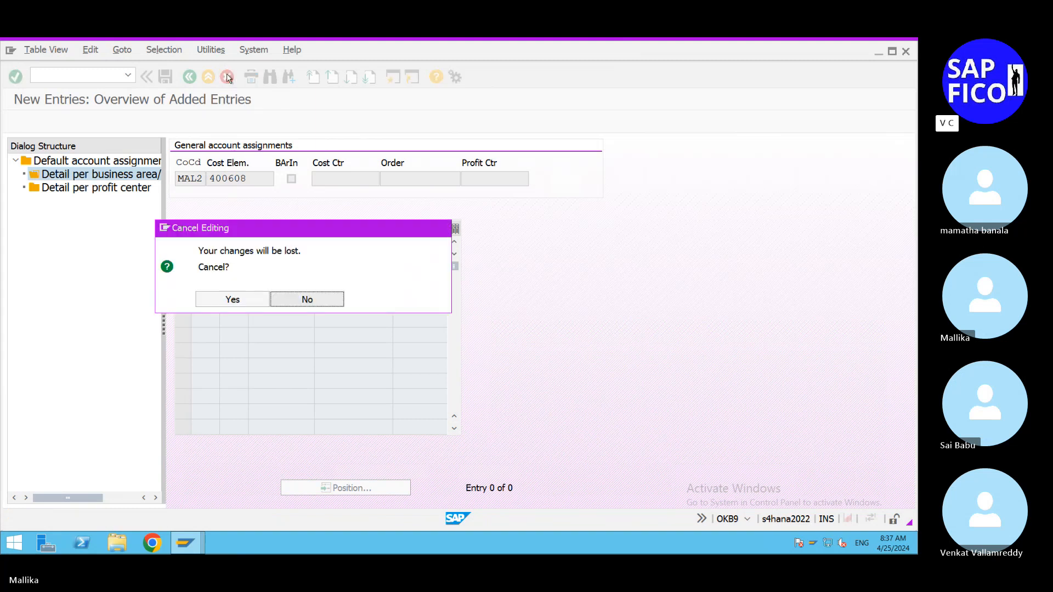
{"action": "left_click", "coordinate": [229, 299]}
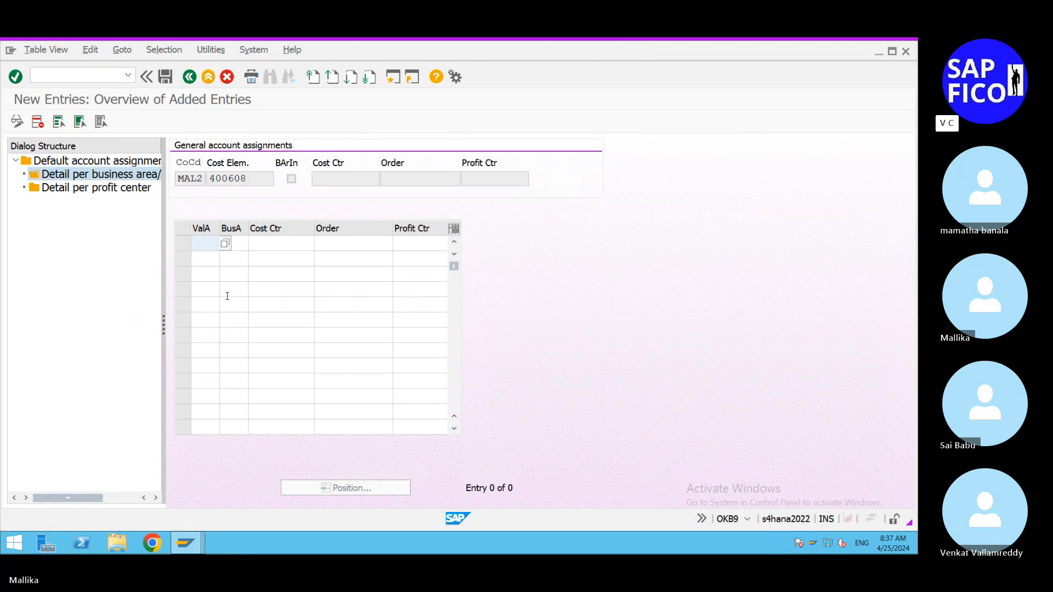
Go back to the Default account assignment overview and position the list at company code MAL2
{"action": "left_click", "coordinate": [125, 164]}
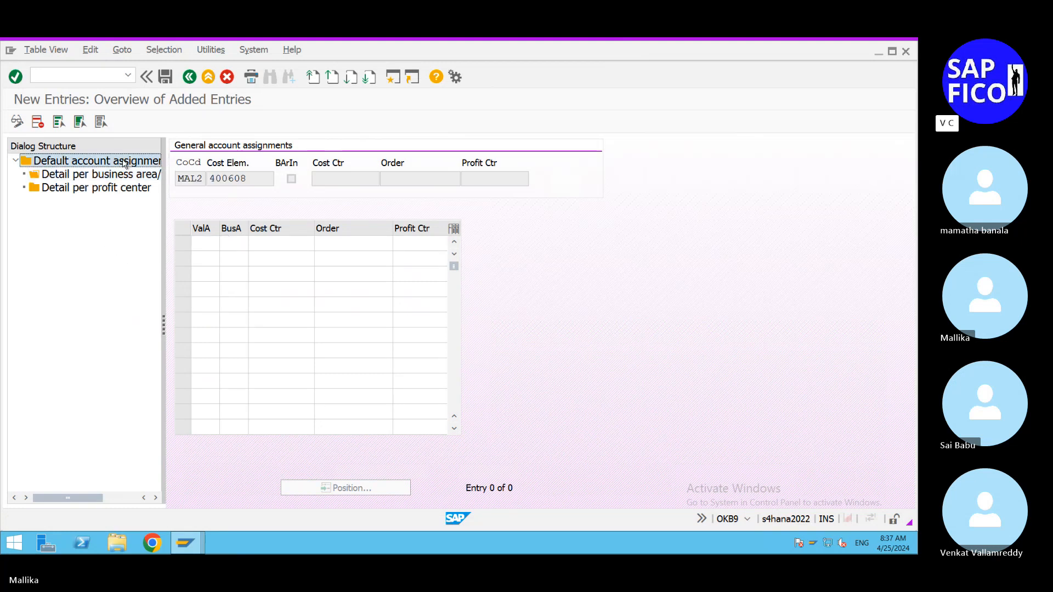
{"action": "double_click", "coordinate": [125, 163]}
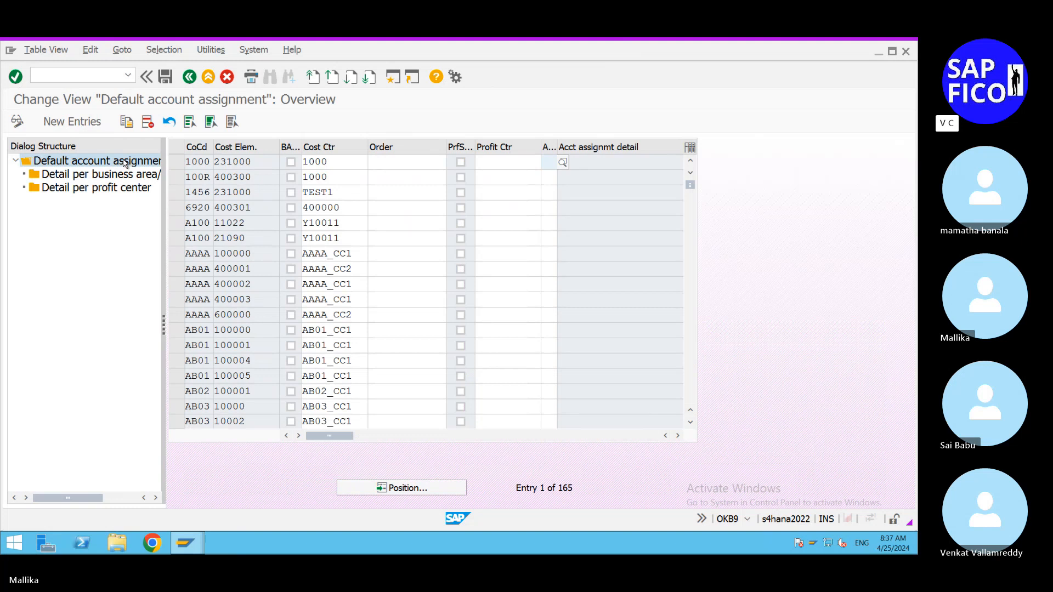
{"action": "left_click", "coordinate": [382, 485]}
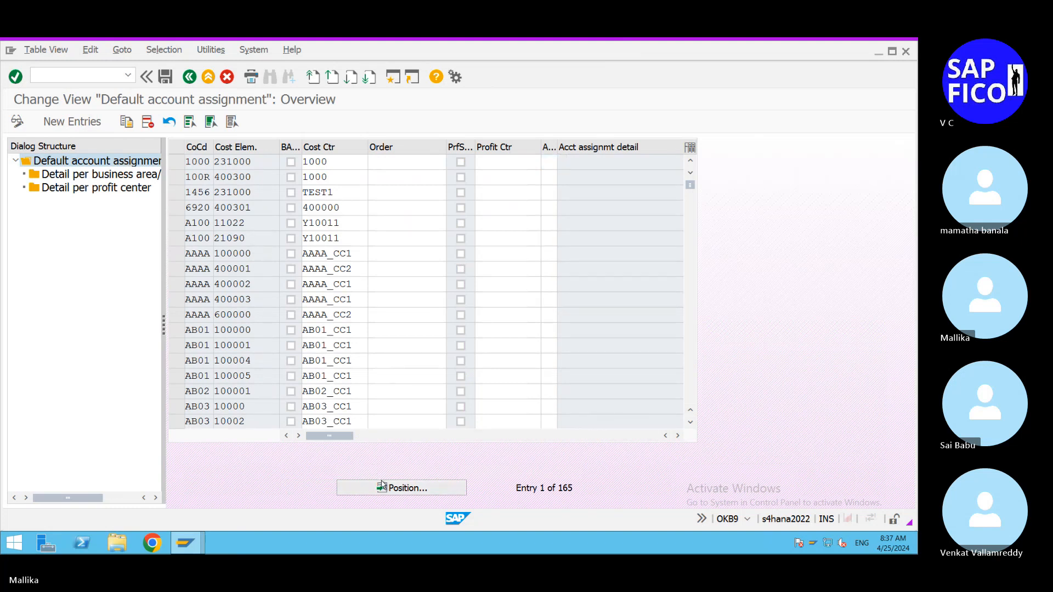
{"action": "key", "text": "space"}
{"action": "left_click", "coordinate": [182, 249]}
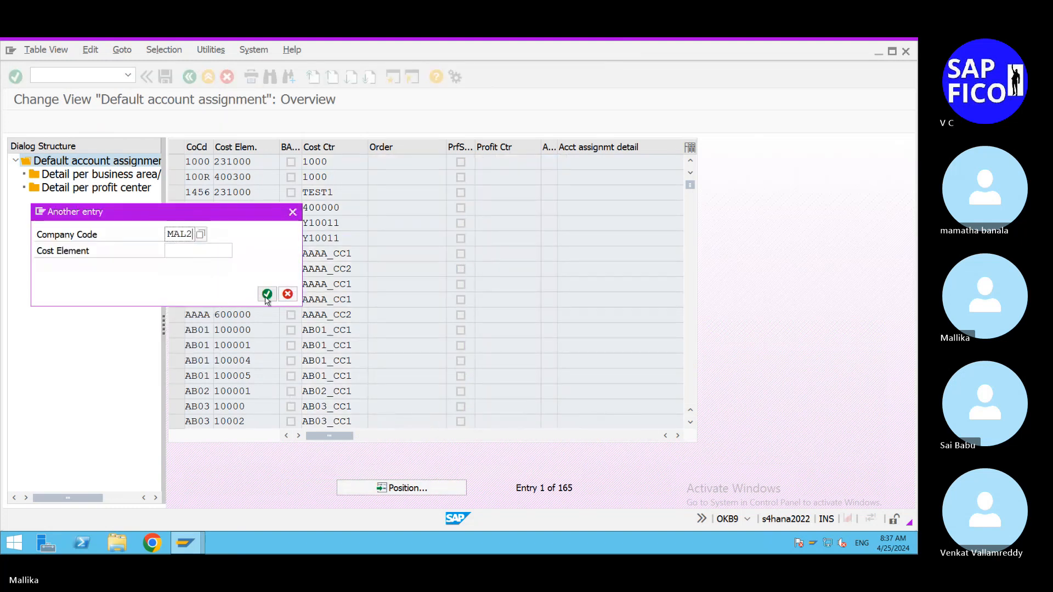
{"action": "left_click", "coordinate": [267, 295]}
{"action": "left_click", "coordinate": [183, 162]}
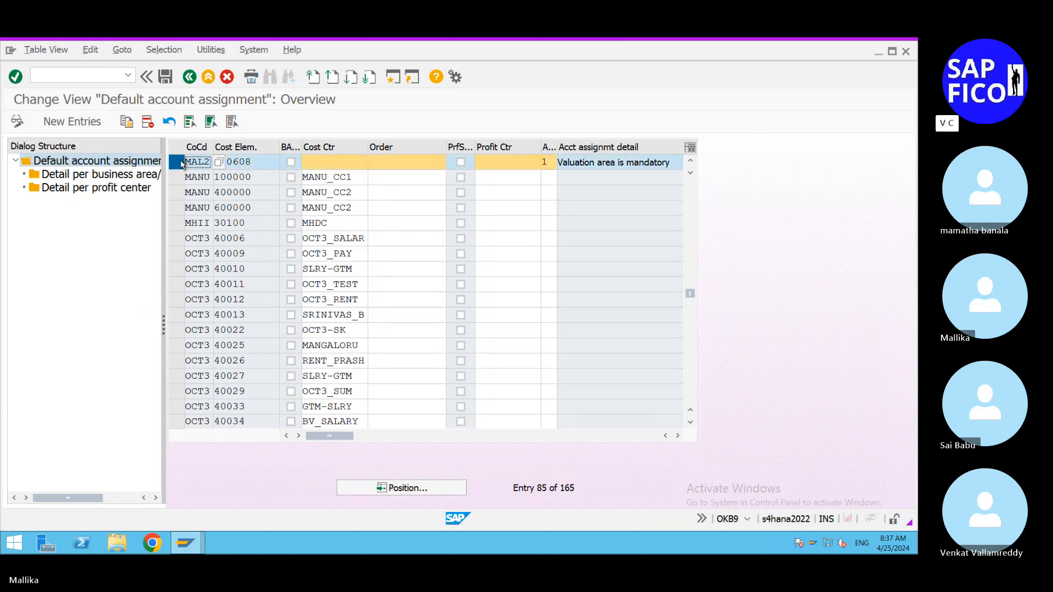
{"action": "left_click", "coordinate": [180, 163]}
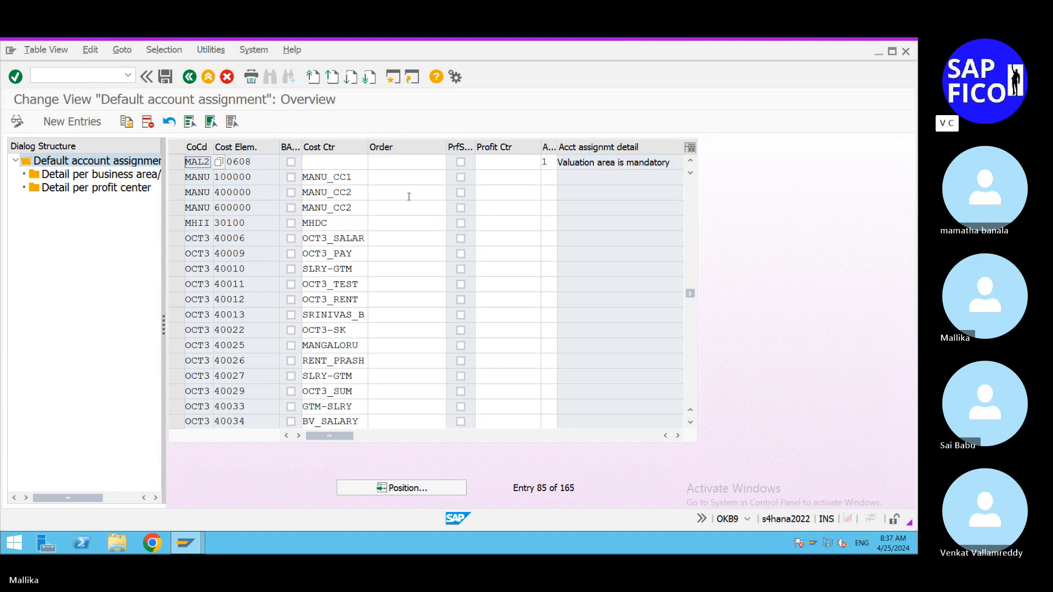
Clear the account assignment detail indicator for MAL2 cost element 400608, save, and leave the transaction with /n
{"action": "left_click", "coordinate": [553, 165]}
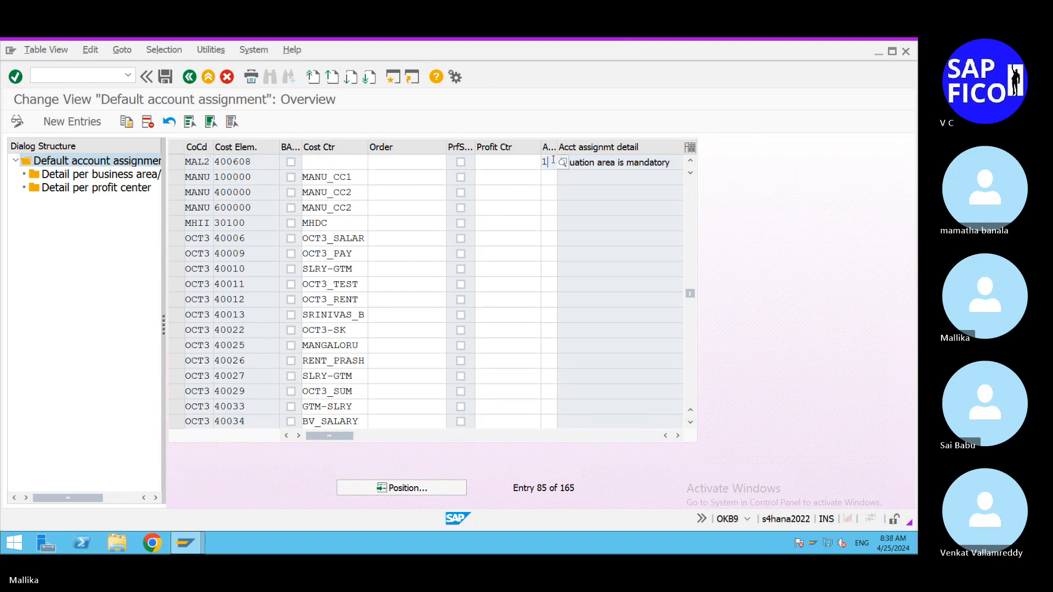
{"action": "key", "text": "BackSpace"}
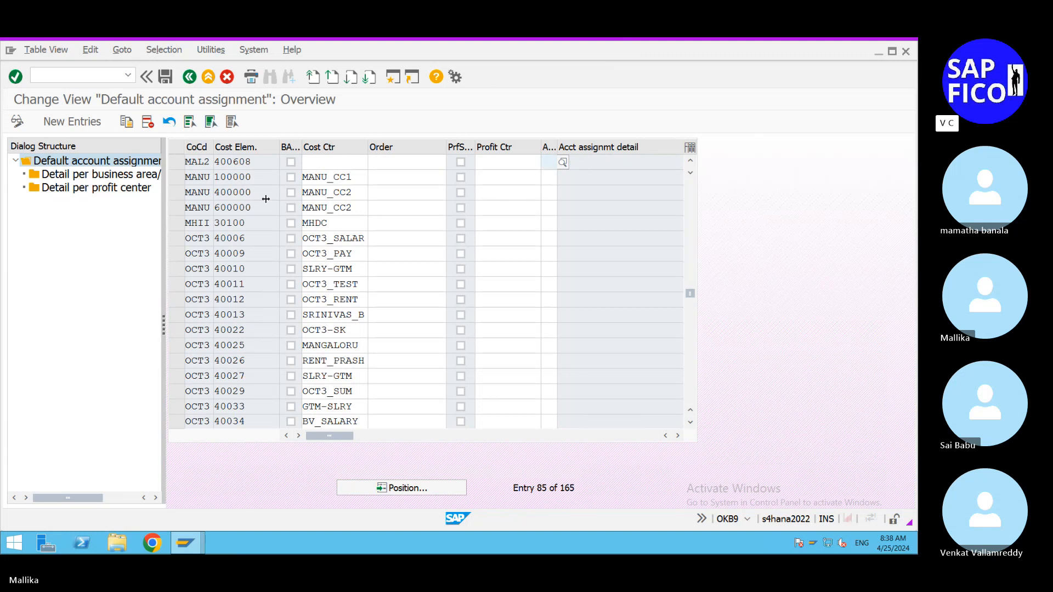
{"action": "left_click", "coordinate": [166, 78]}
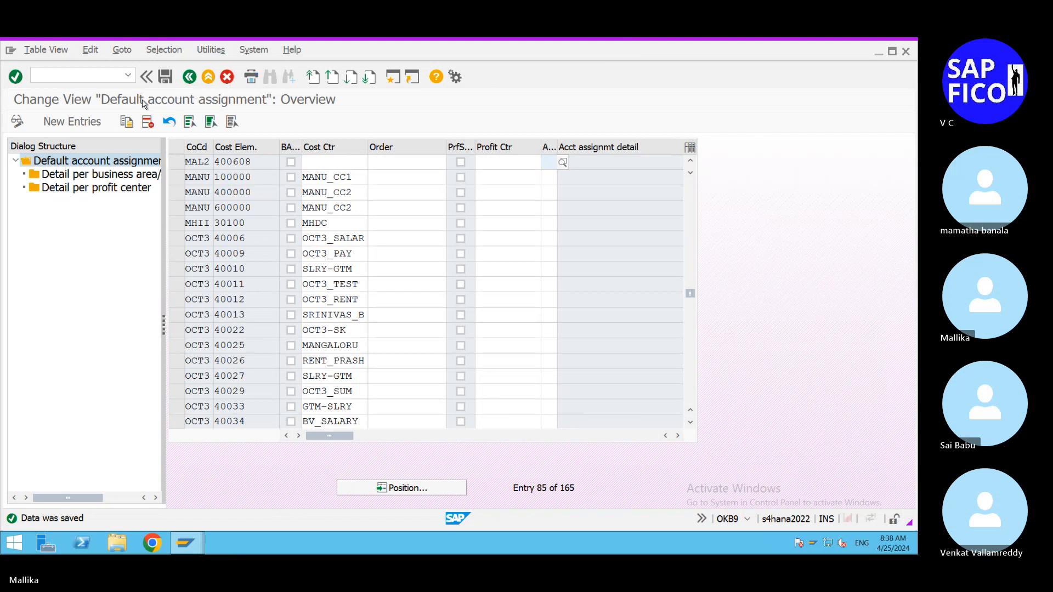
{"action": "left_click", "coordinate": [52, 75]}
{"action": "type", "text": "/n"}
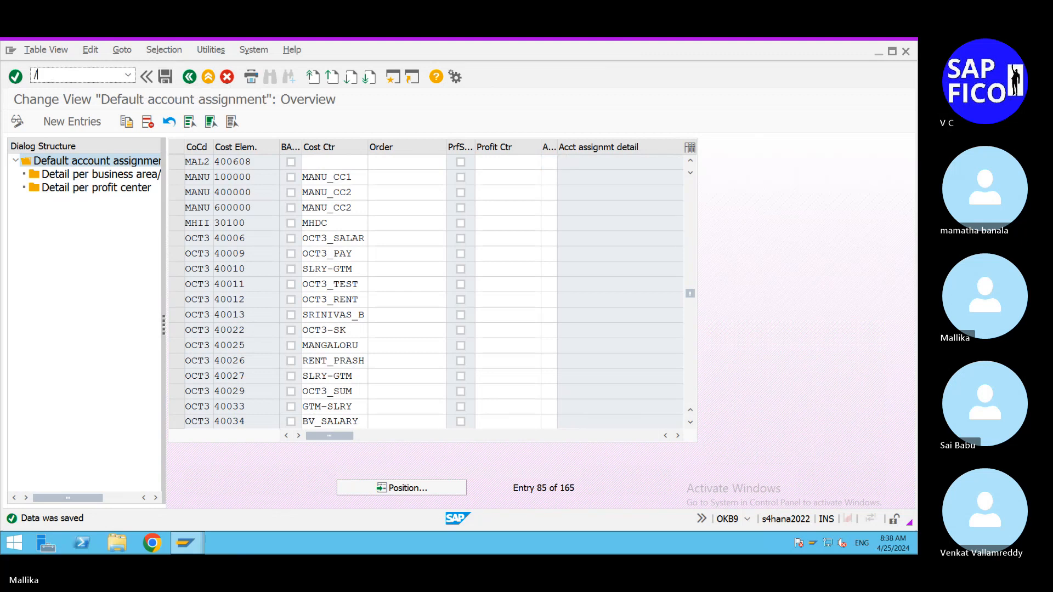
{"action": "key", "text": "Return"}
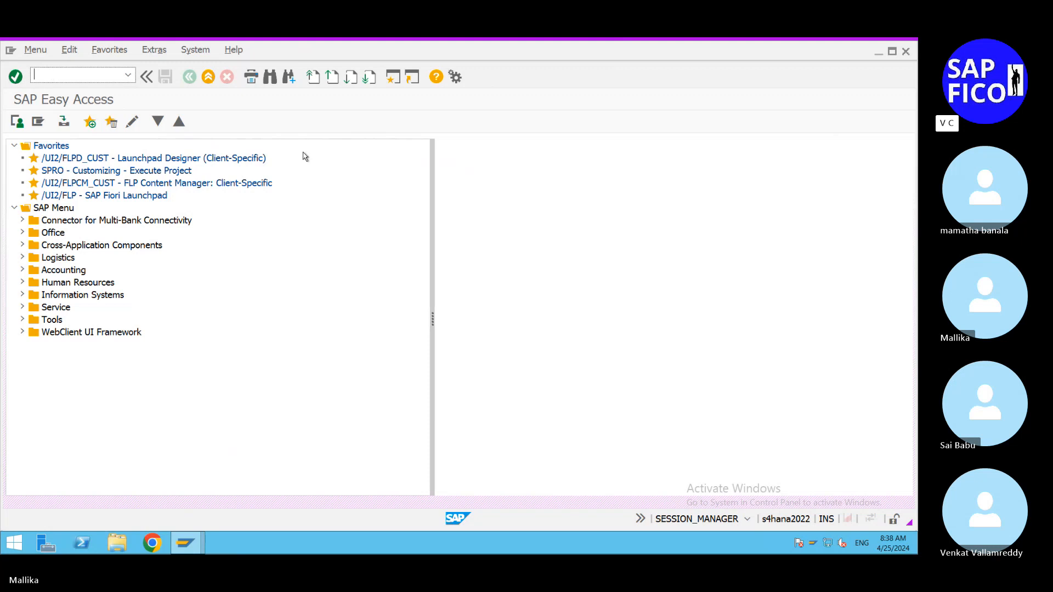
Switch to the controlling configuration notes in Word and accept the suggested spacing correction in item 37
{"action": "left_click", "coordinate": [798, 49]}
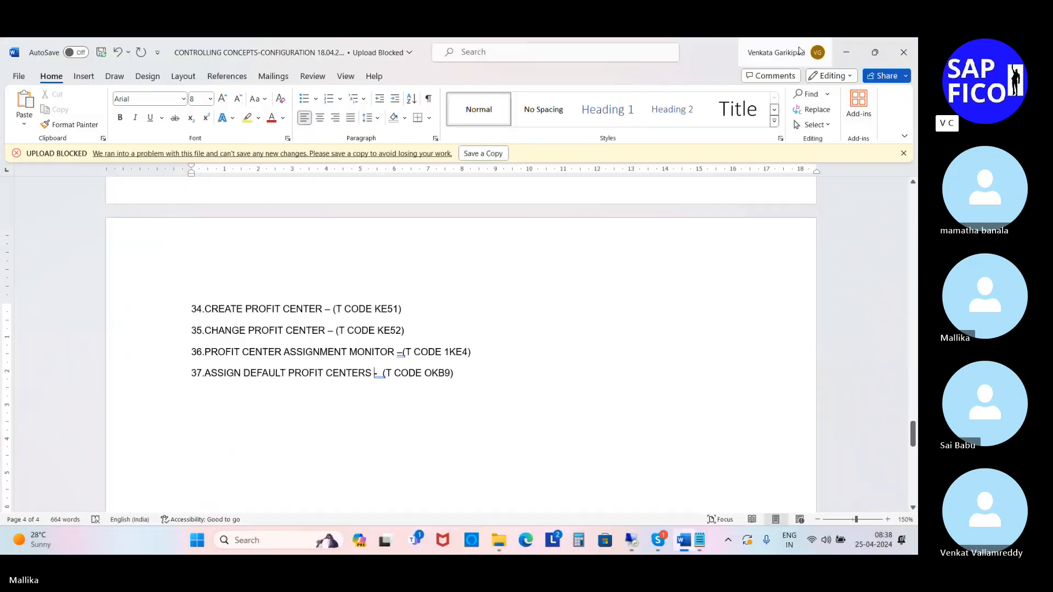
{"action": "right_click", "coordinate": [384, 376]}
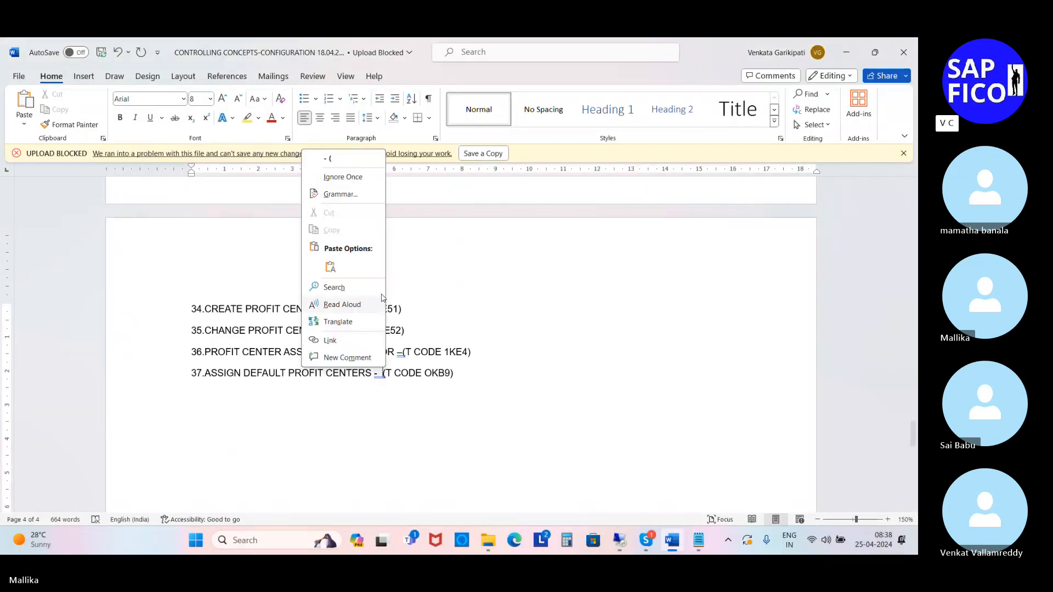
{"action": "left_click", "coordinate": [351, 164]}
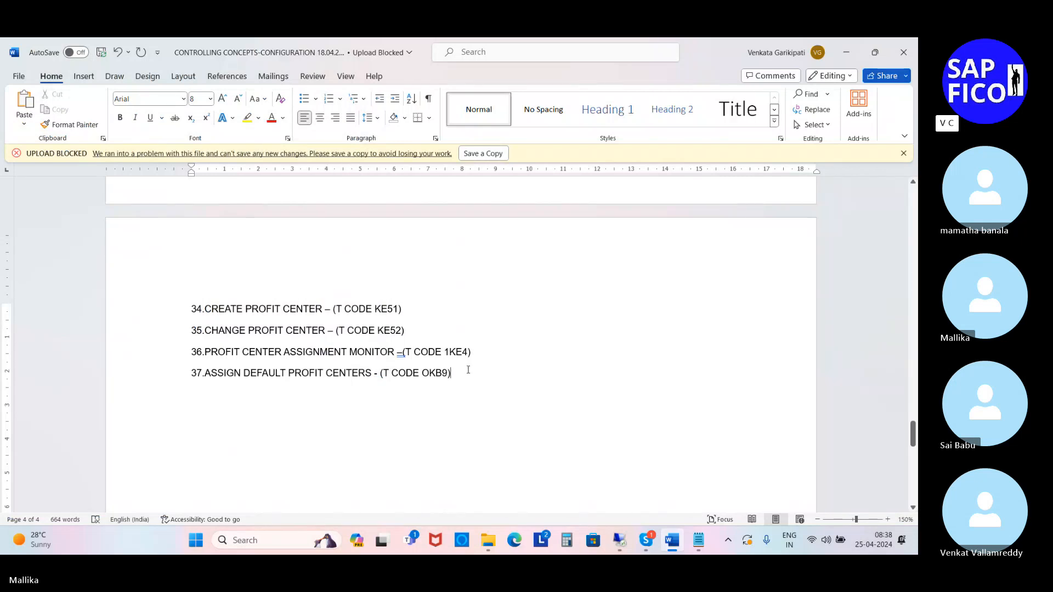
Add item 38 below item 37 of the notes: "POST VENDOR INVOICE – (T CODE FB60)"
{"action": "key", "text": "Return"}
{"action": "type", "text": "3"}
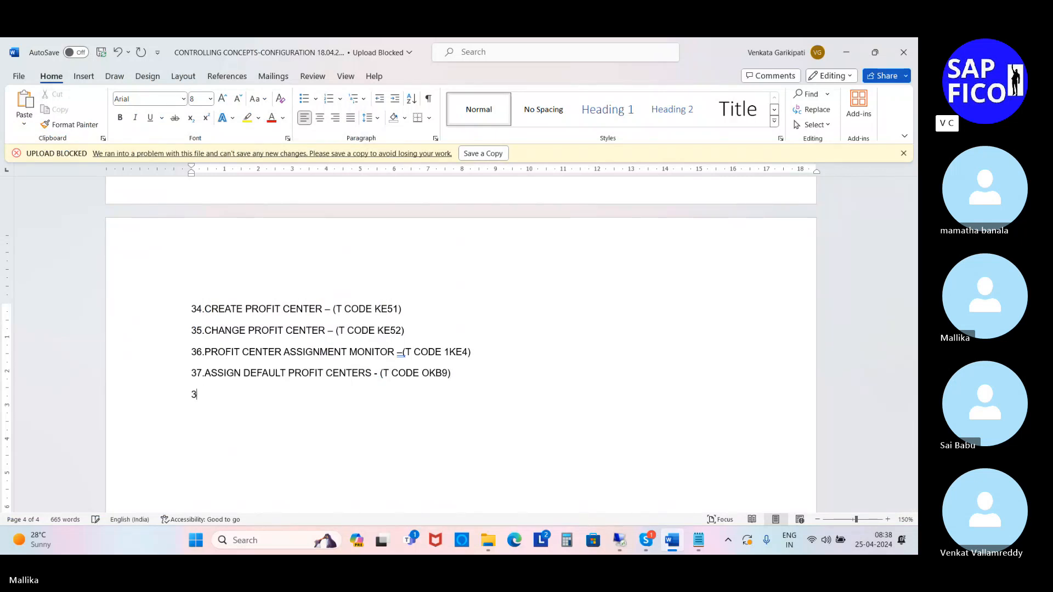
{"action": "type", "text": "8.POST VENDOR INVOICE"}
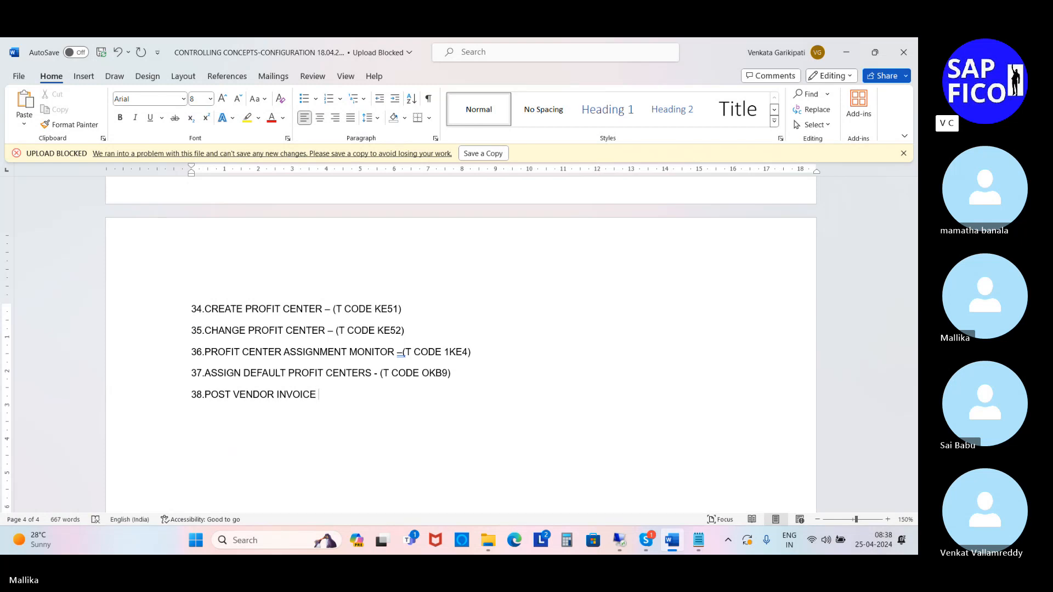
{"action": "type", "text": " - 9"}
{"action": "type", "text": "T CODE "}
{"action": "type", "text": "F"}
{"action": "type", "text": "B60"}
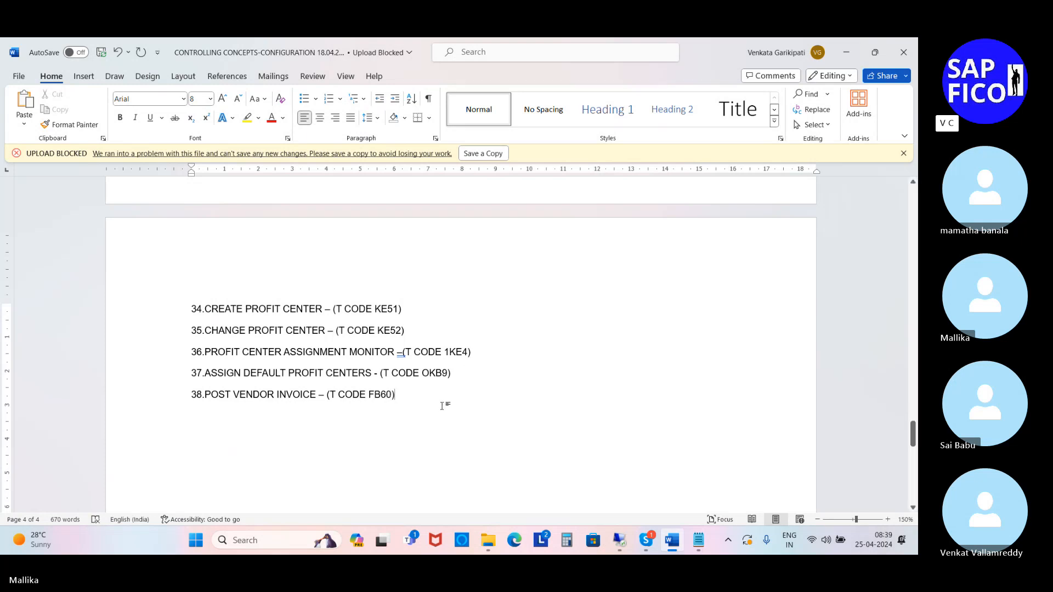
Add item 39 to the list: "POST CUSTOMER INVOICE – (T CODE FB70)"
{"action": "key", "text": "Return"}
{"action": "type", "text": "39"}
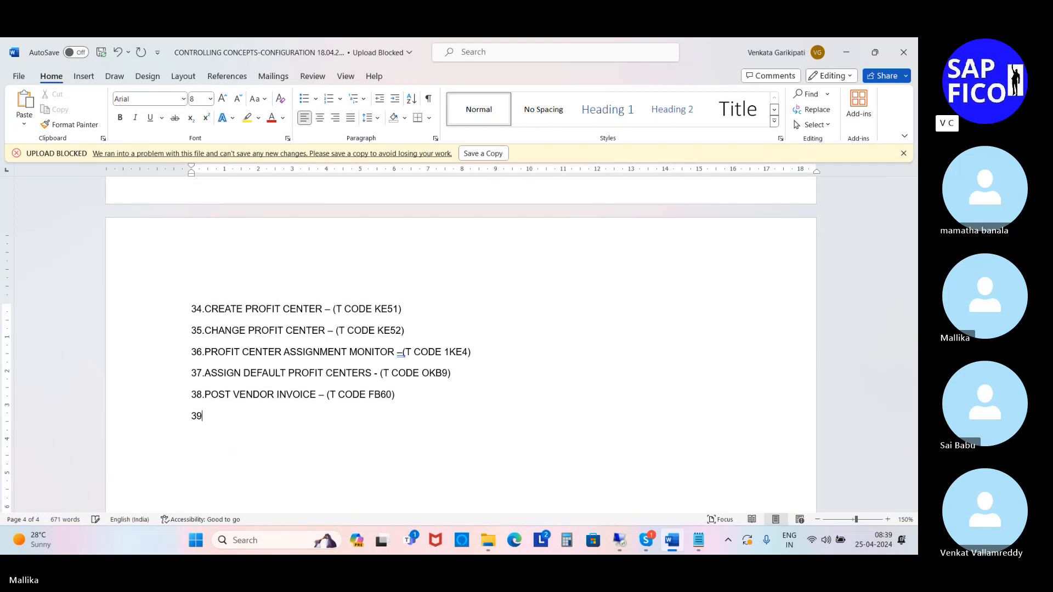
{"action": "type", "text": ".POST CUSTOMER"}
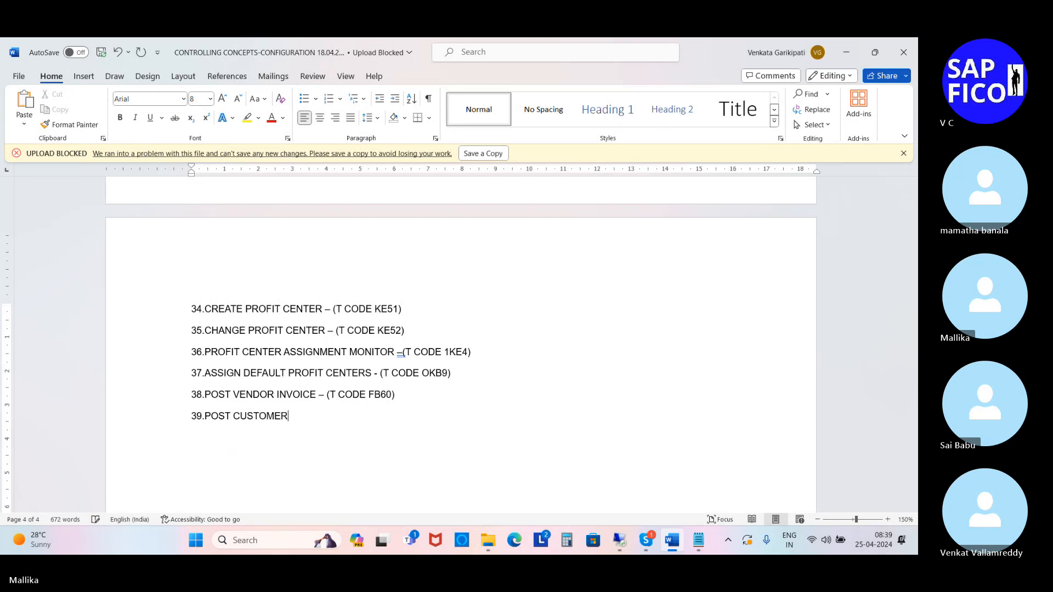
{"action": "type", "text": " INVOIC"}
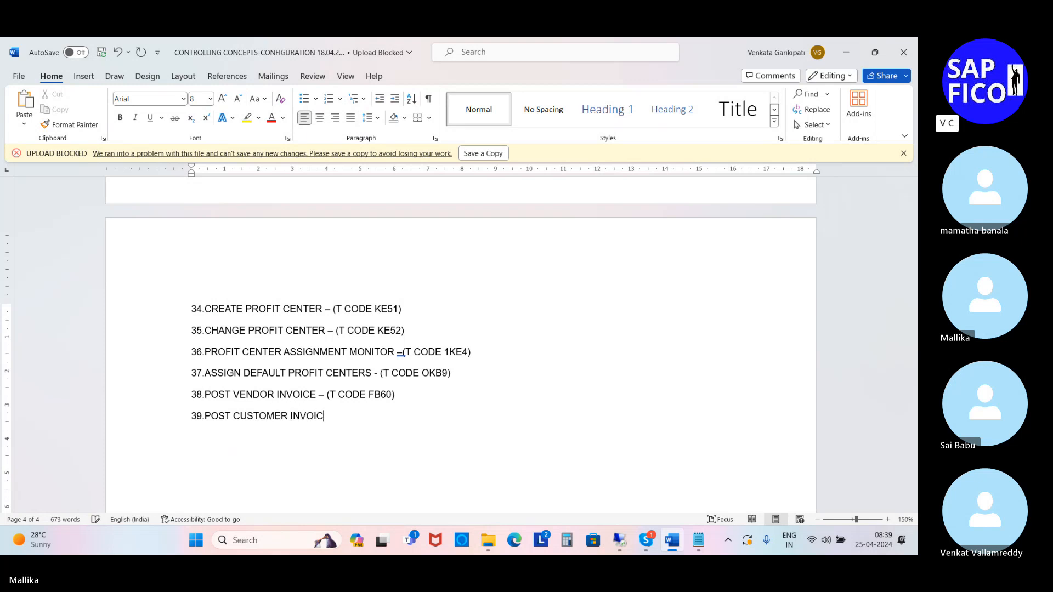
{"action": "type", "text": "E - "}
{"action": "type", "text": "(T CODE "}
{"action": "type", "text": "FB70"}
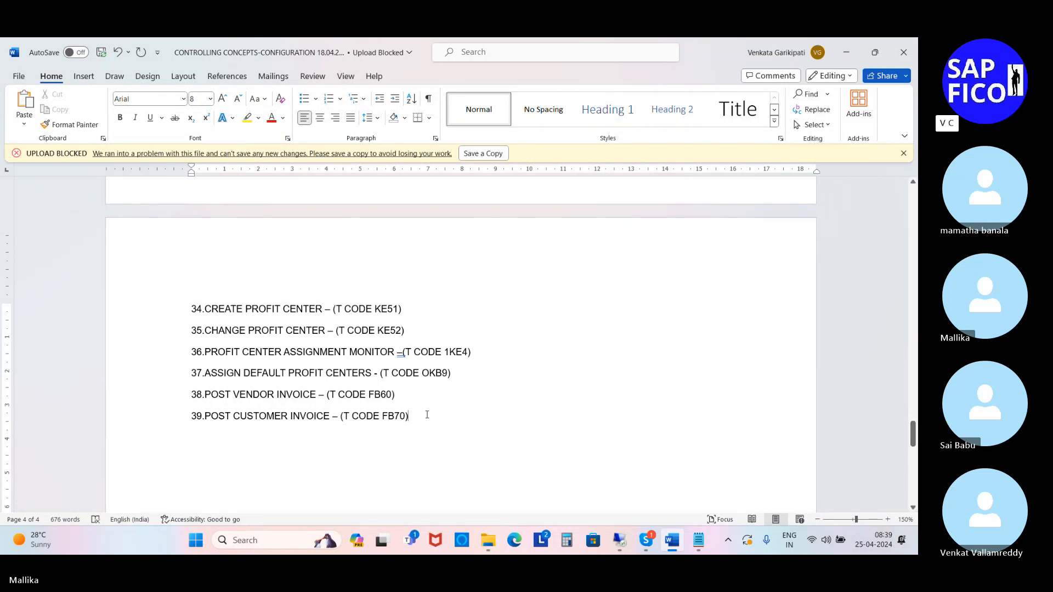
Start item 40 with the text "PROFIT CENTER PLAN AND ACTUAL LINE ITEM REPORT – ("
{"action": "key", "text": "Return"}
{"action": "type", "text": "40"}
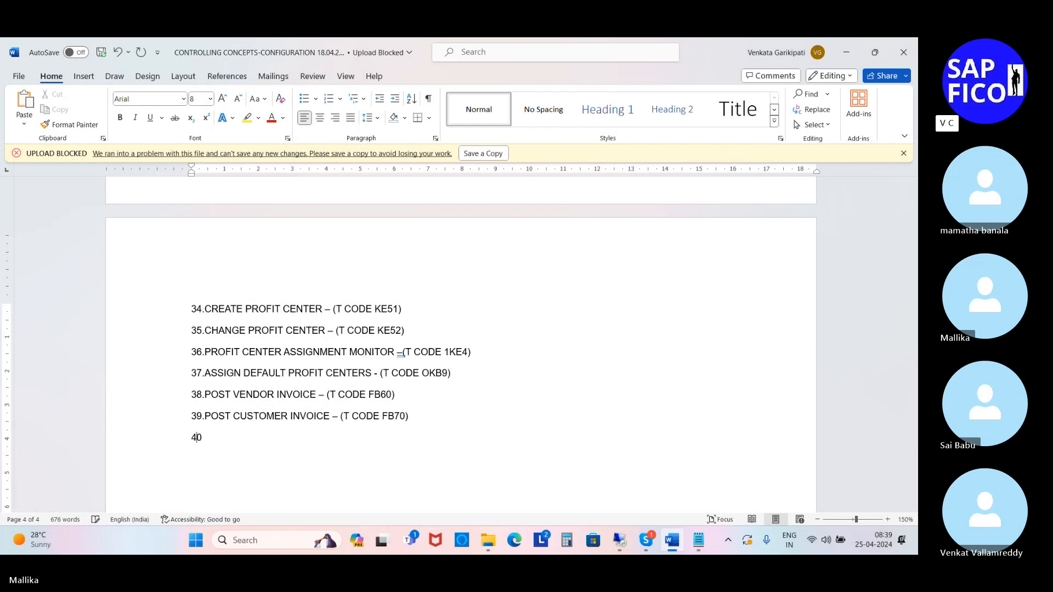
{"action": "type", "text": ".PROFIT CENTER PL"}
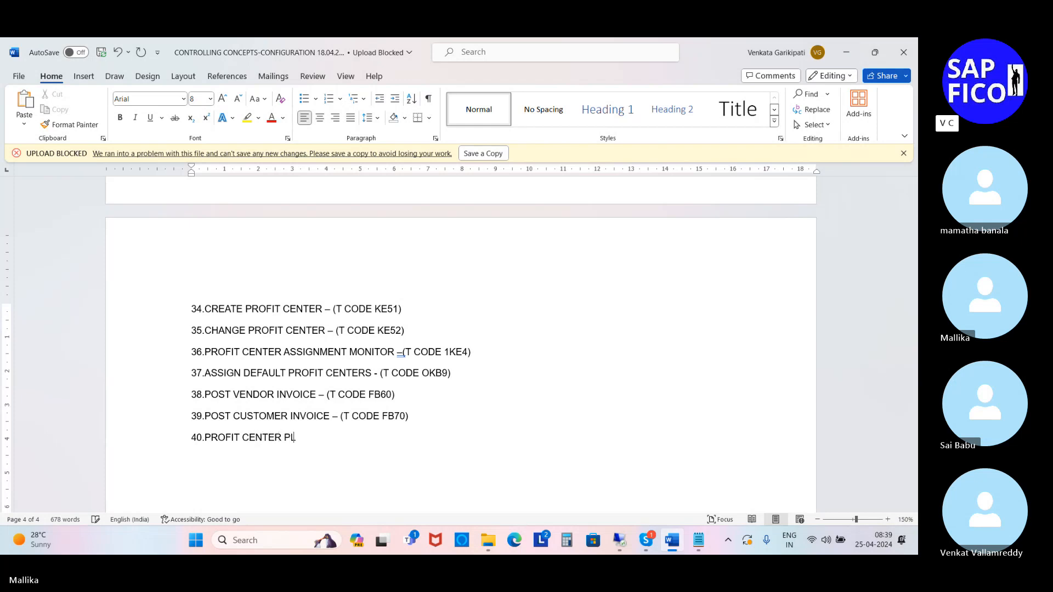
{"action": "type", "text": "AN AND ACTUAL LINE "}
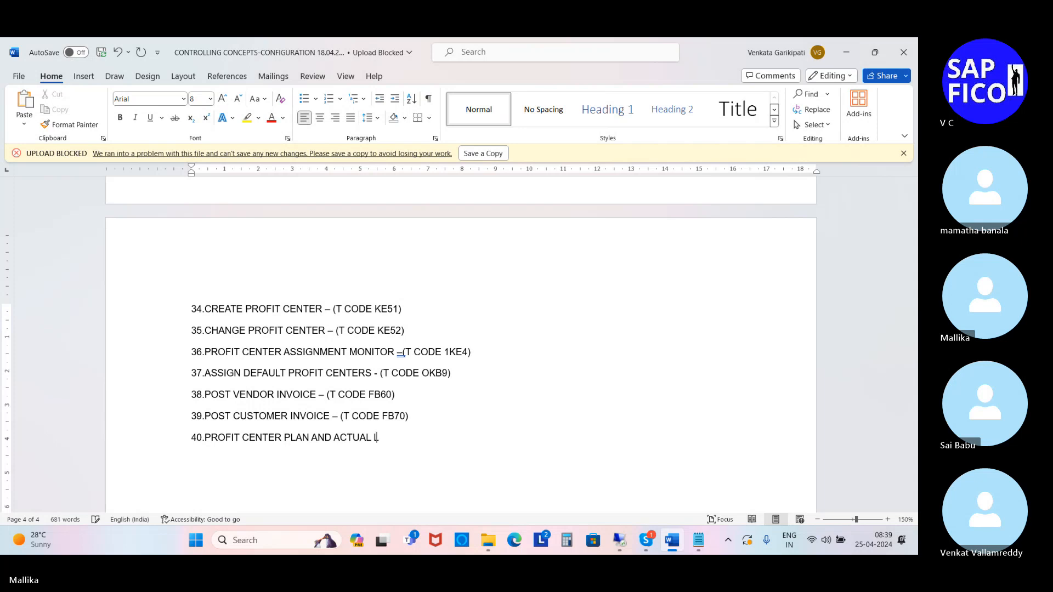
{"action": "type", "text": "ITEM "}
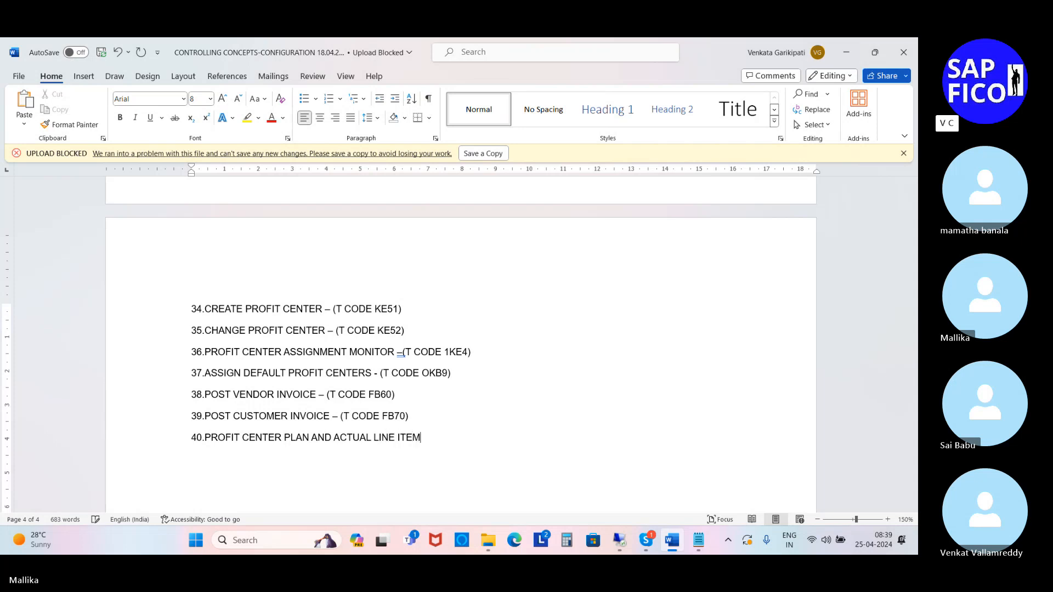
{"action": "type", "text": "REPORT – ("}
Switch to the Skype meeting and copy the report code S_E38_98000088 from the chat message
{"action": "mouse_move", "coordinate": [634, 553]}
{"action": "left_click", "coordinate": [647, 529]}
{"action": "left_click", "coordinate": [730, 501]}
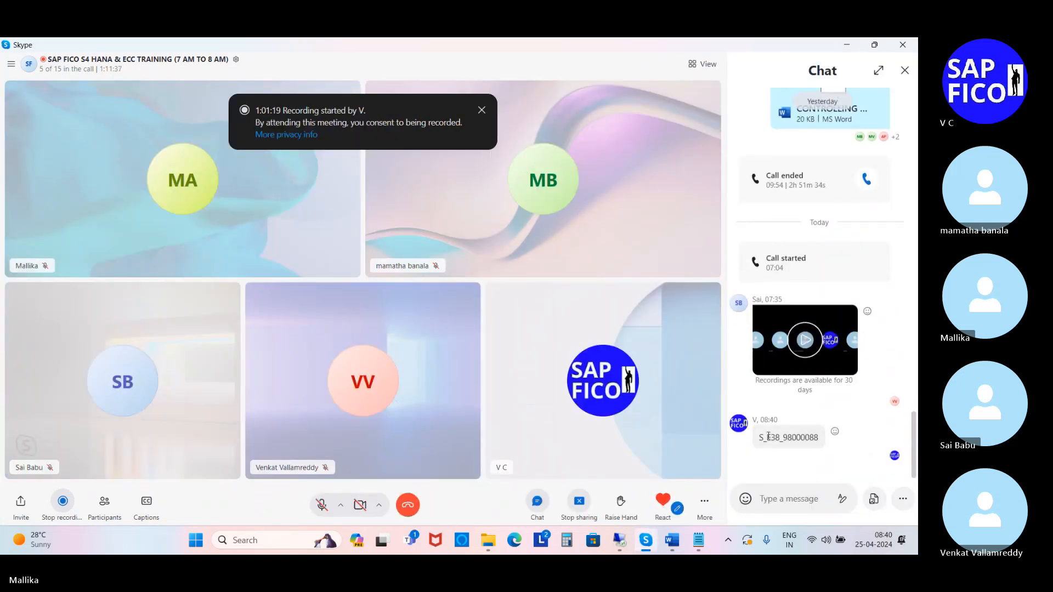
{"action": "right_click", "coordinate": [771, 441]}
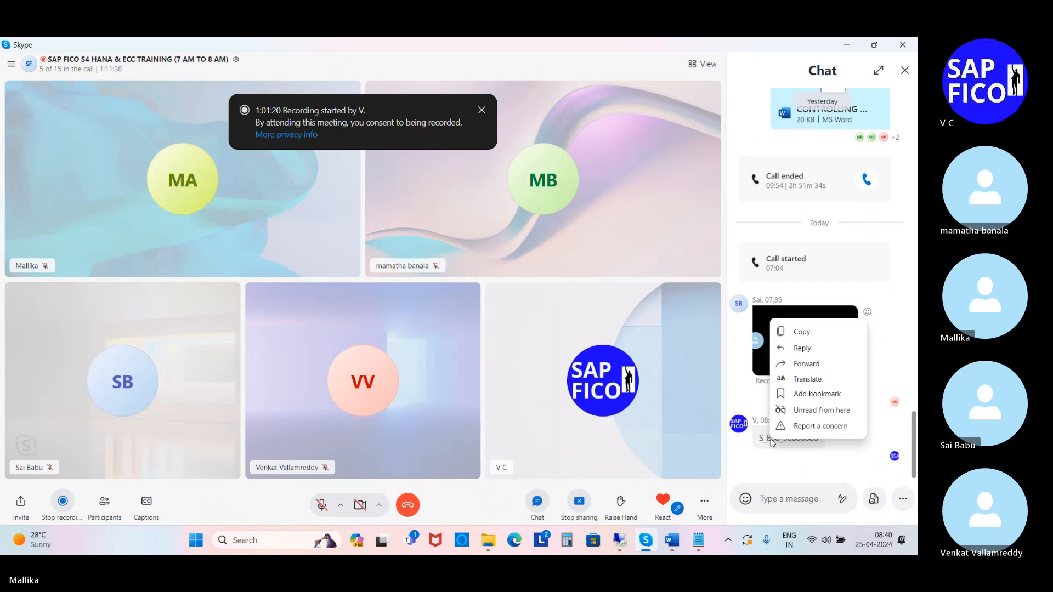
{"action": "left_click", "coordinate": [808, 333]}
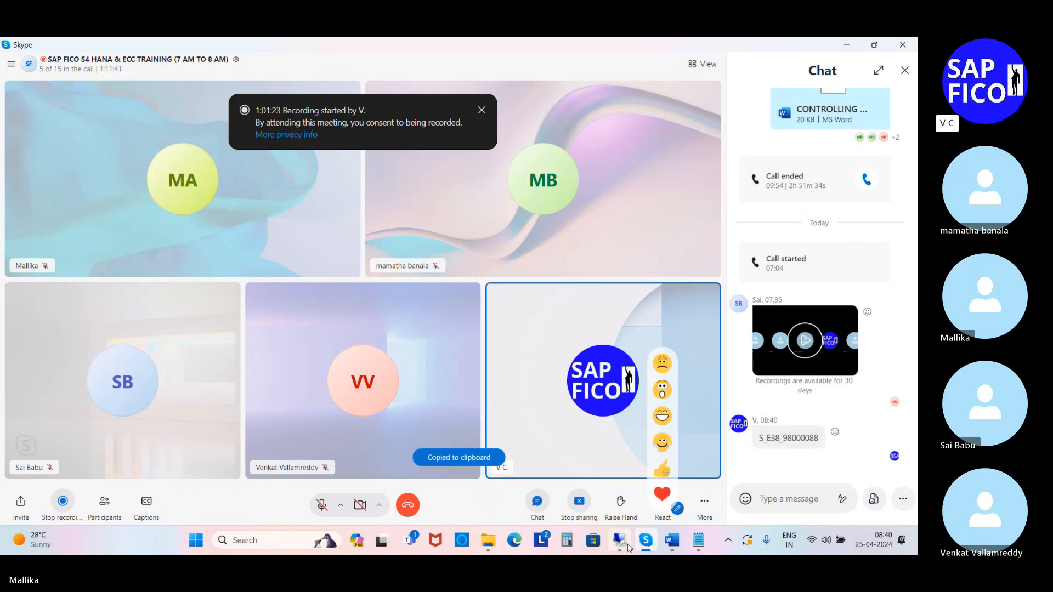
Return to the Word notes and complete item 40 with the report code S_E38_98000088 and a closing bracket
{"action": "left_click", "coordinate": [671, 542]}
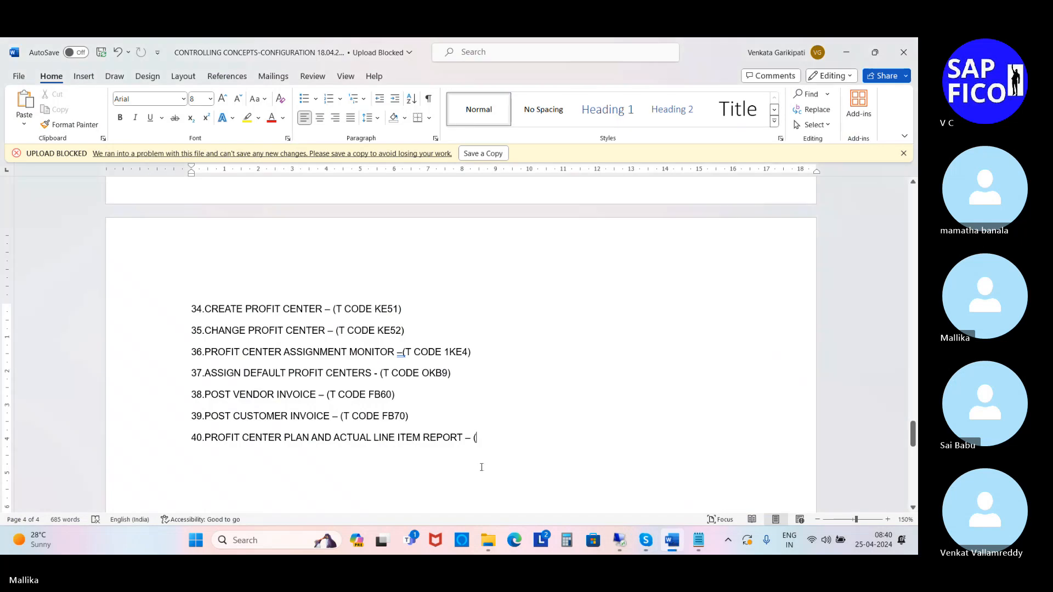
{"action": "left_click", "coordinate": [828, 132]}
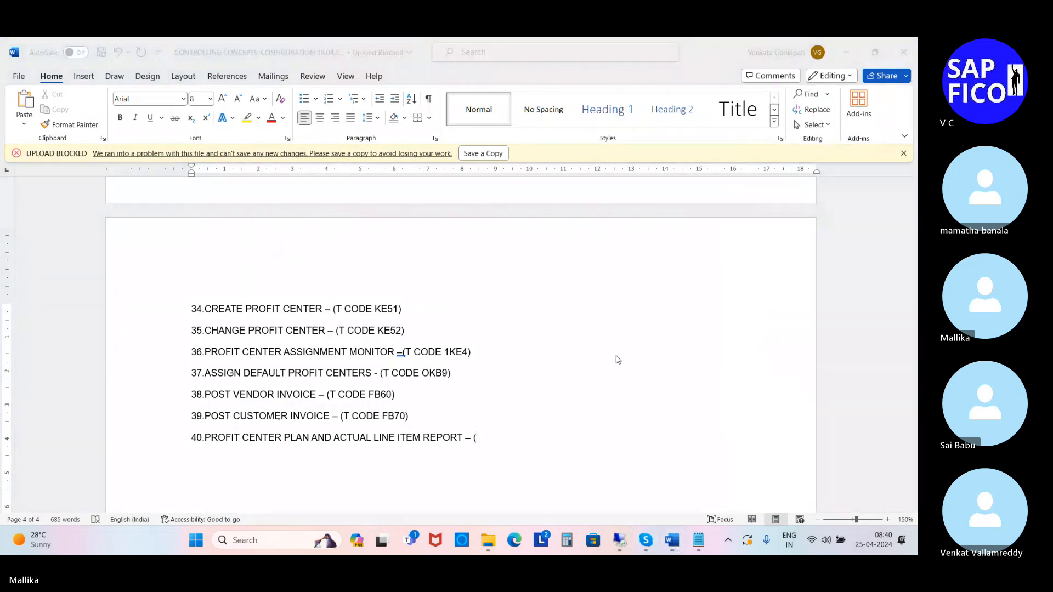
{"action": "left_click", "coordinate": [490, 443]}
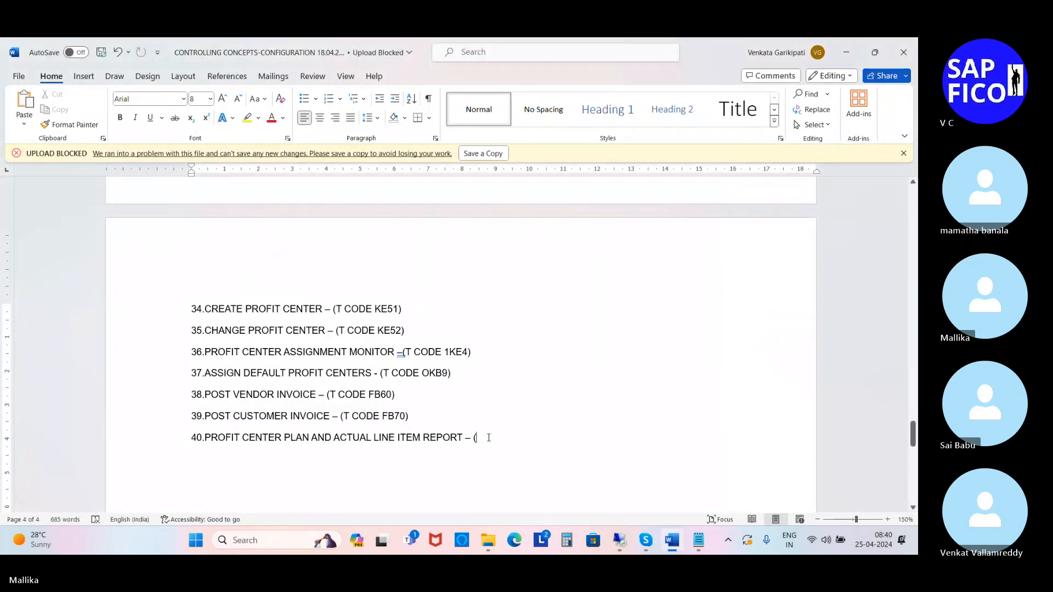
{"action": "type", "text": "S_E38_98000088"}
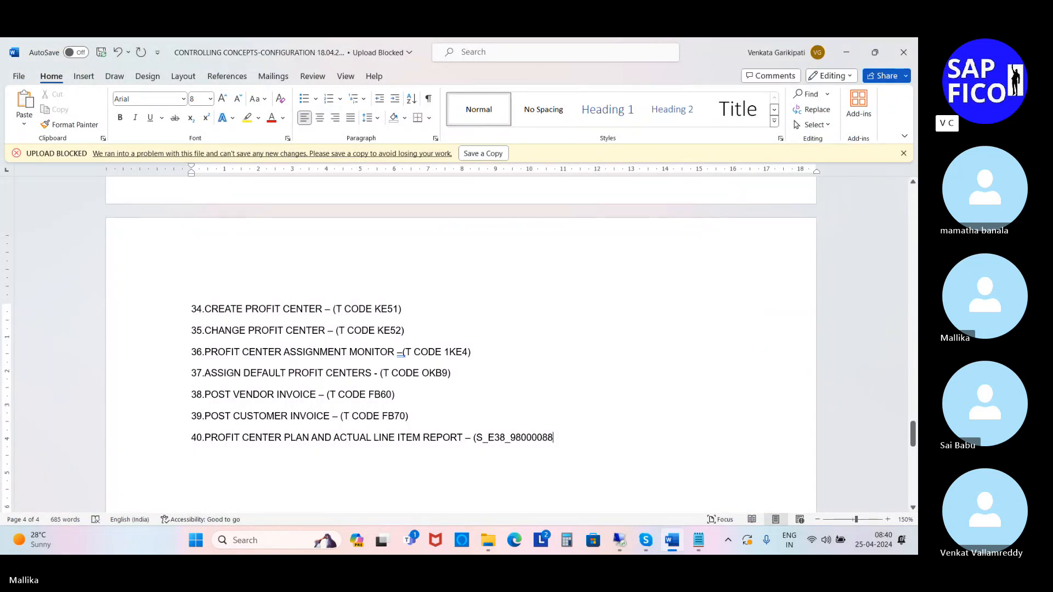
{"action": "type", "text": ")"}
Switch to the SAP Display IMG session and go to the profit center group change transaction with /NKCH2
{"action": "left_click", "coordinate": [620, 542]}
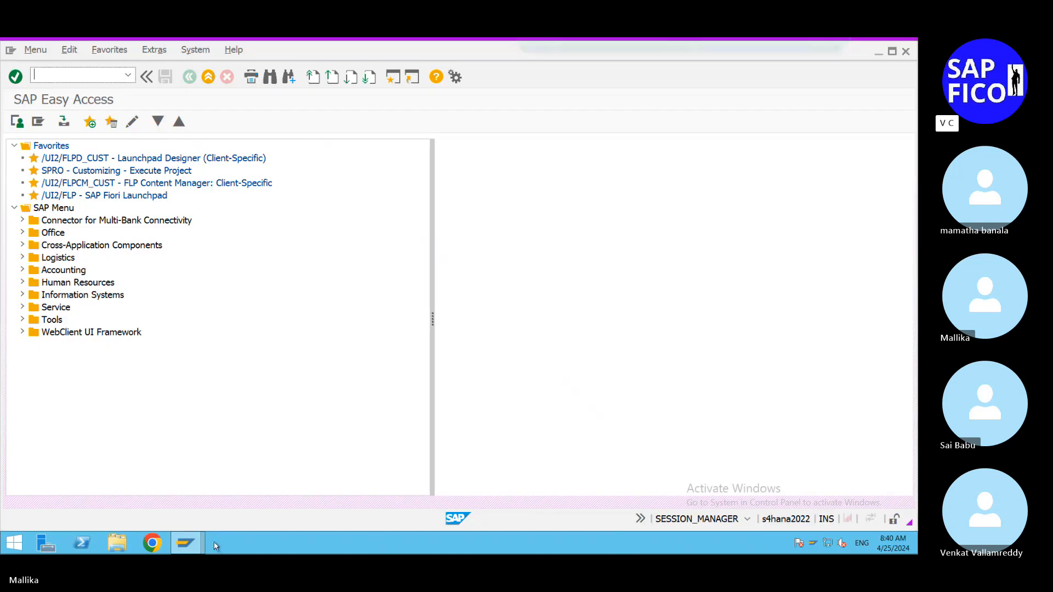
{"action": "left_click", "coordinate": [186, 542]}
{"action": "left_click", "coordinate": [329, 485]}
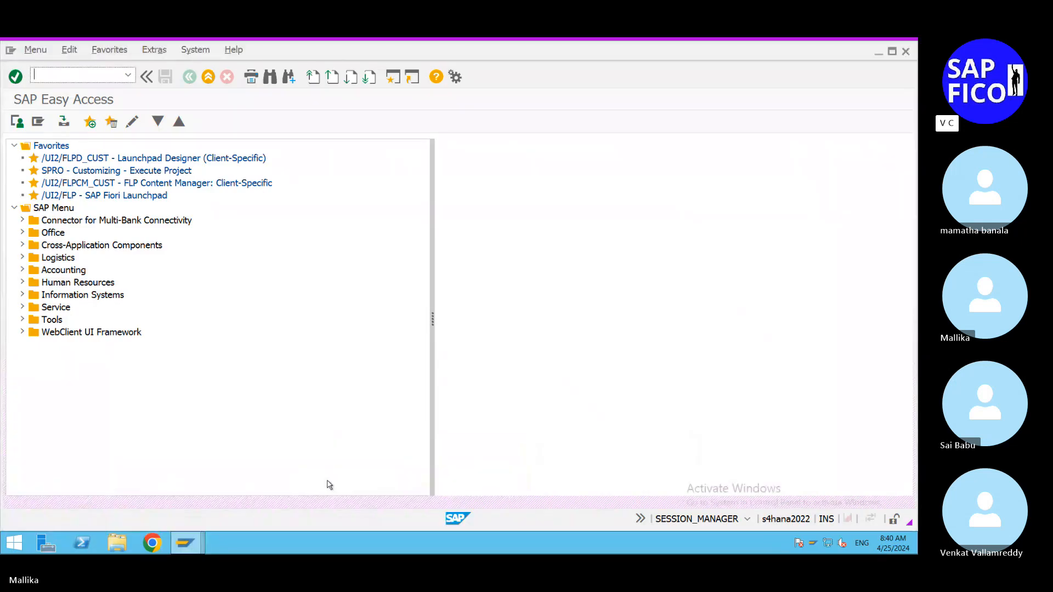
{"action": "left_click", "coordinate": [186, 542]}
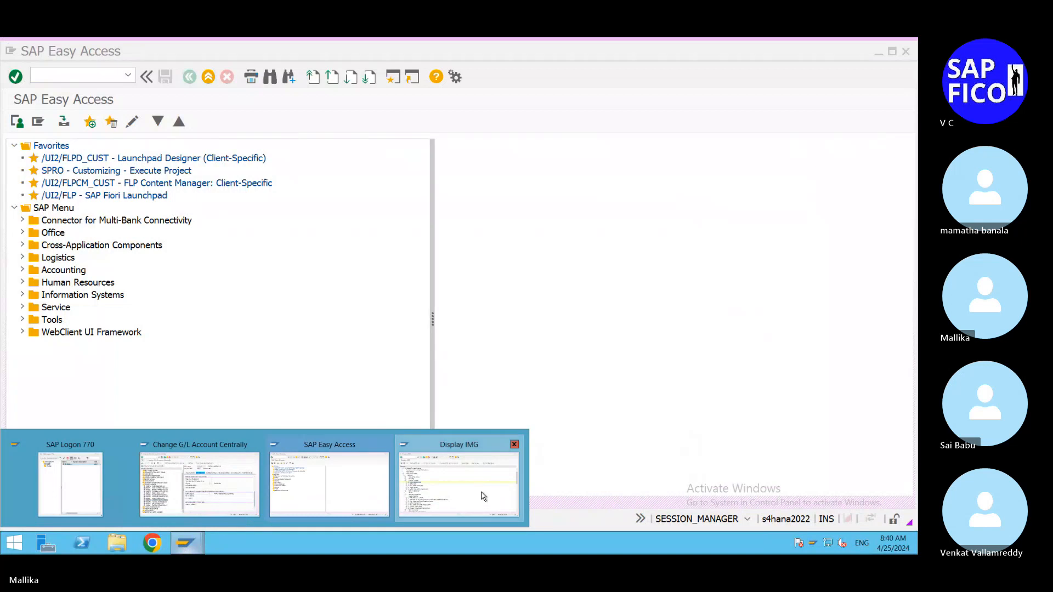
{"action": "left_click", "coordinate": [483, 493]}
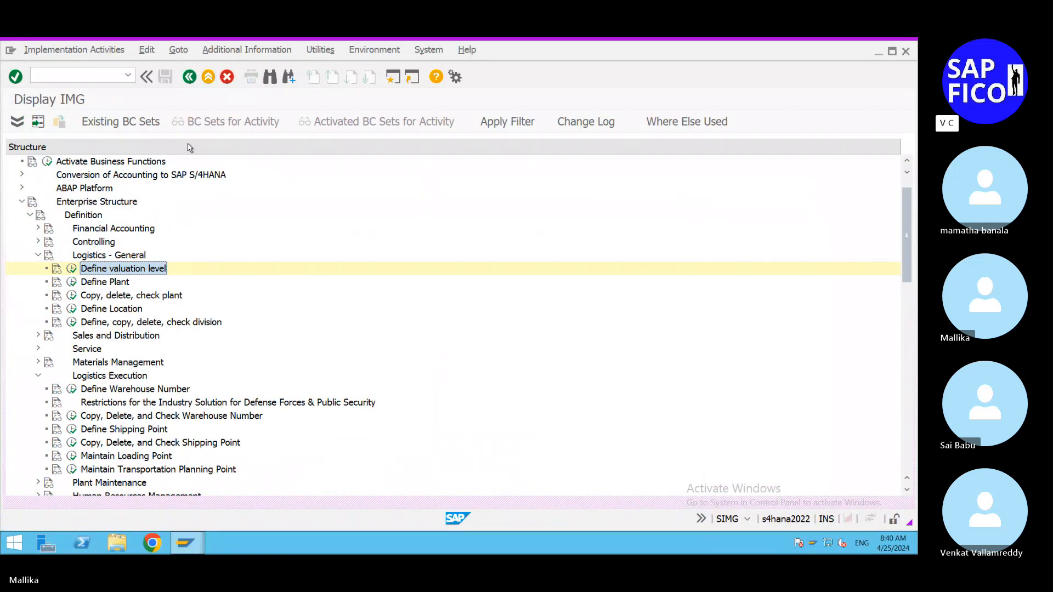
{"action": "left_click", "coordinate": [69, 78]}
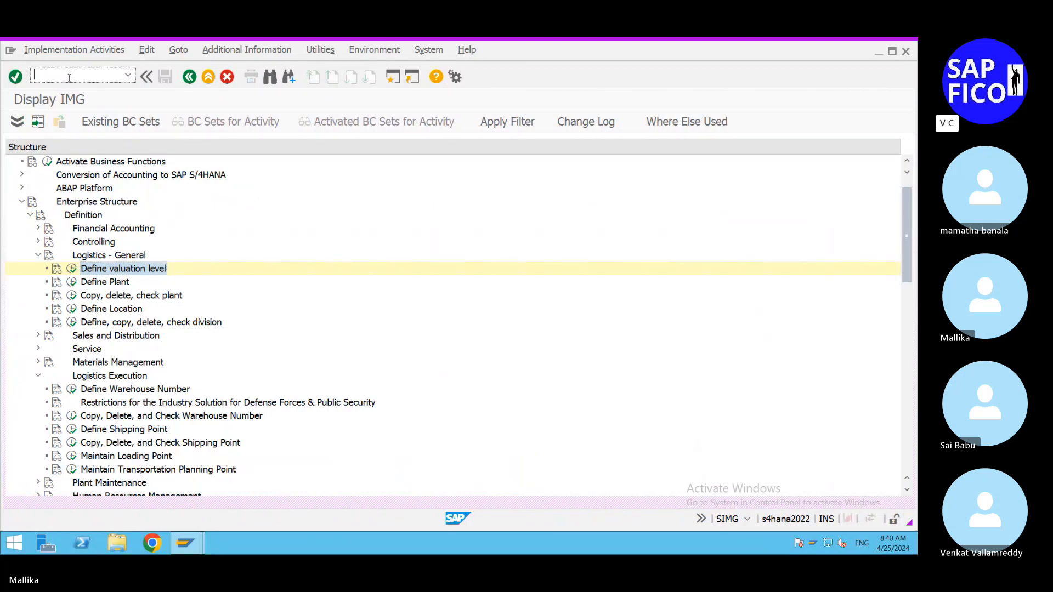
{"action": "type", "text": "/NKCH2"}
{"action": "key", "text": "Return"}
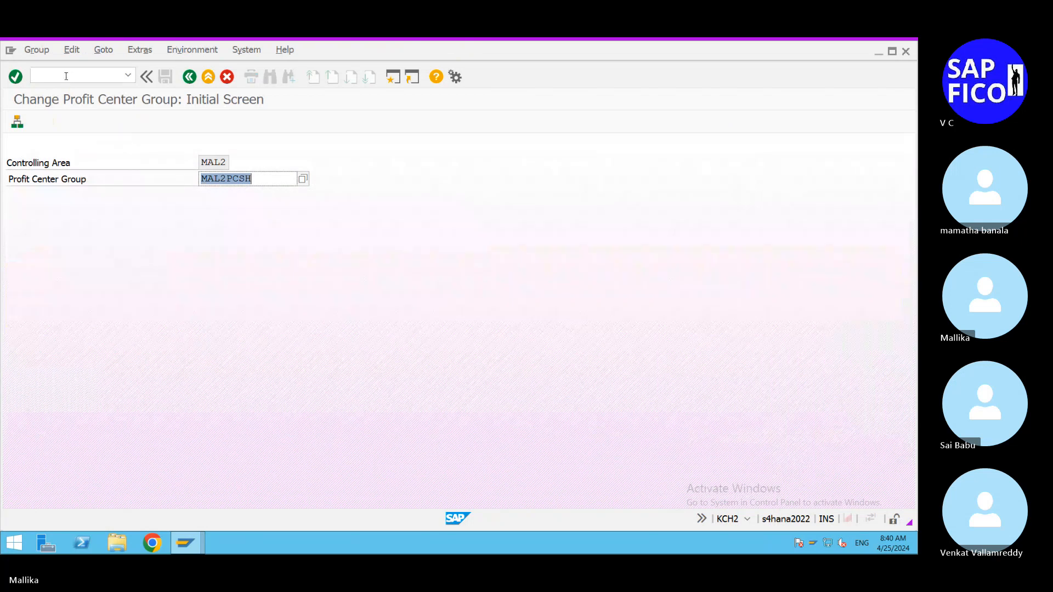
Go to transaction KE52 and open the master data of profit center COMMON in controlling area MAL2
{"action": "left_click", "coordinate": [69, 78]}
{"action": "type", "text": "/NK"}
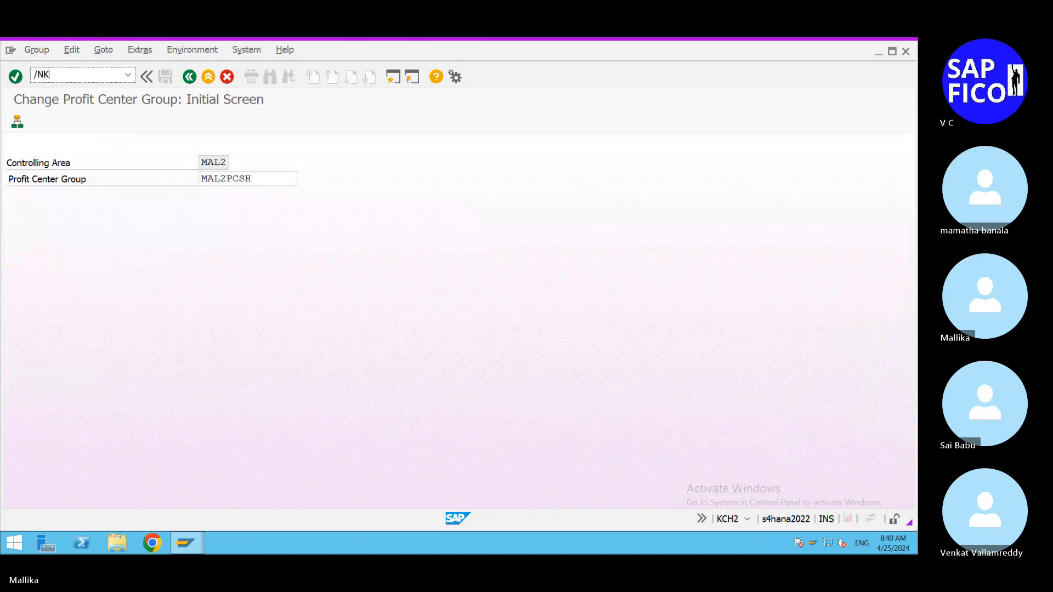
{"action": "type", "text": "E52"}
{"action": "key", "text": "Return"}
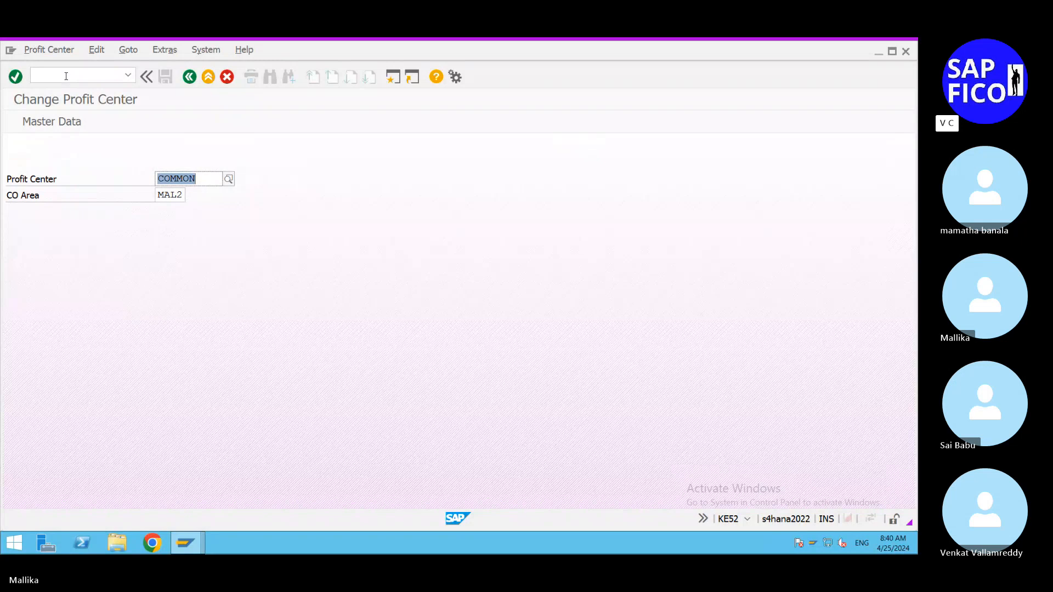
{"action": "key", "text": "Delete"}
{"action": "key", "text": "Return"}
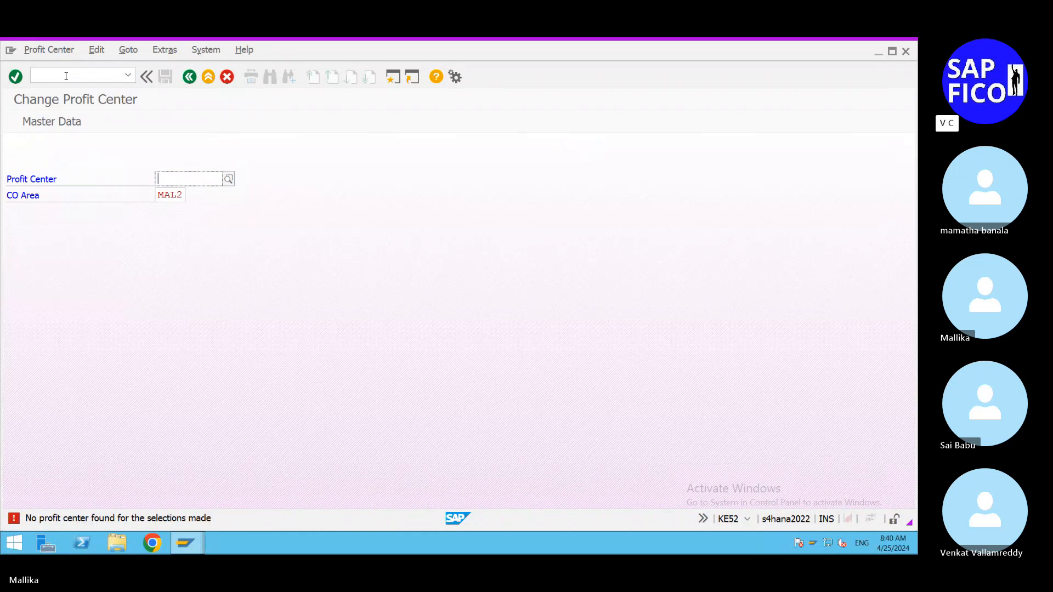
{"action": "key", "text": "BackSpace"}
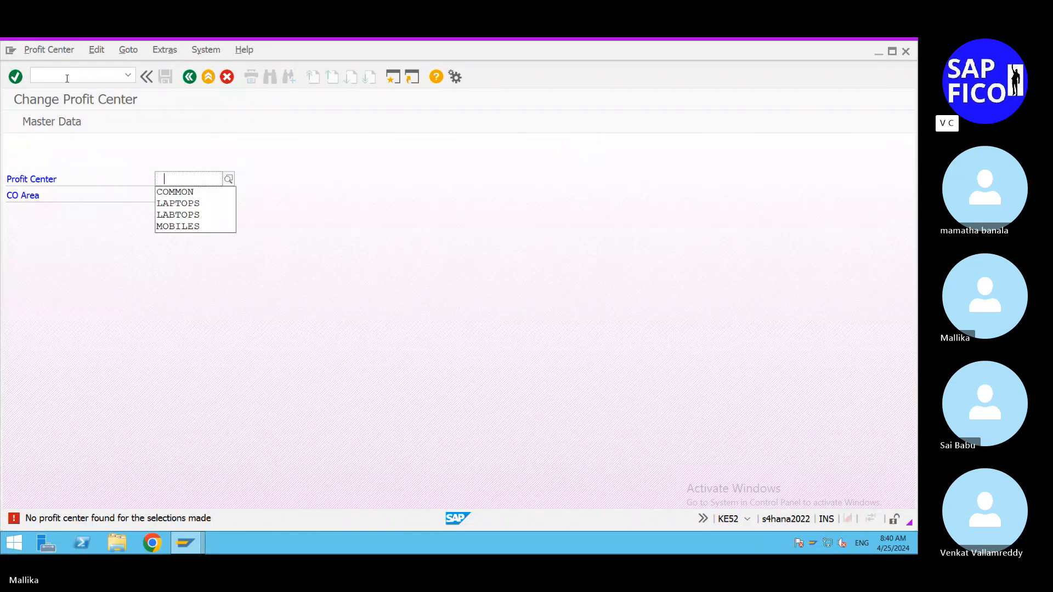
{"action": "left_click", "coordinate": [189, 192]}
{"action": "key", "text": "Return"}
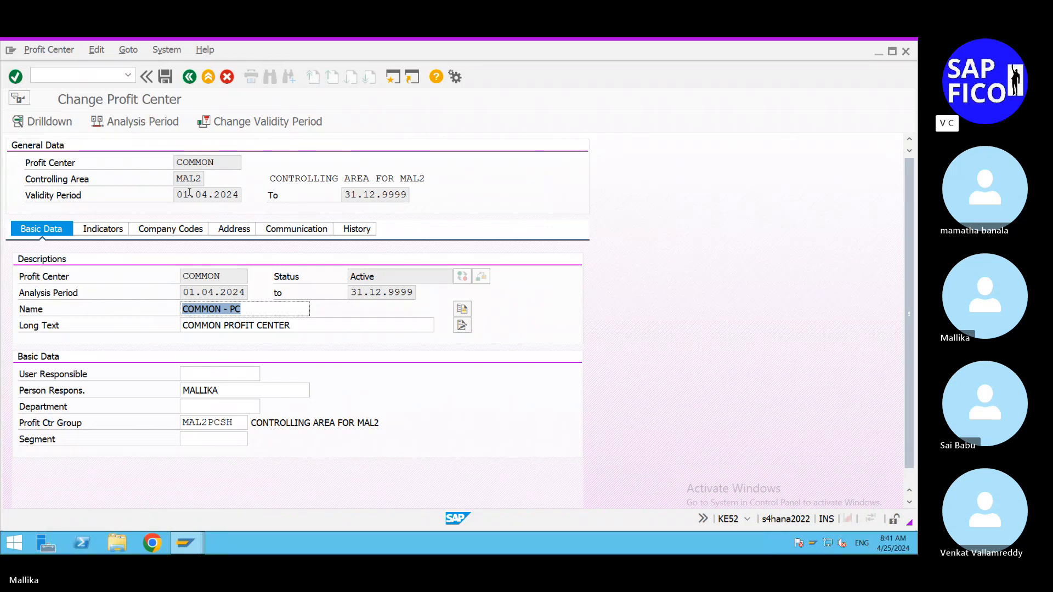
Go to transaction KS02, look up the MAL2 cost centers and open the master data of ADMIN COMM
{"action": "left_click", "coordinate": [56, 71]}
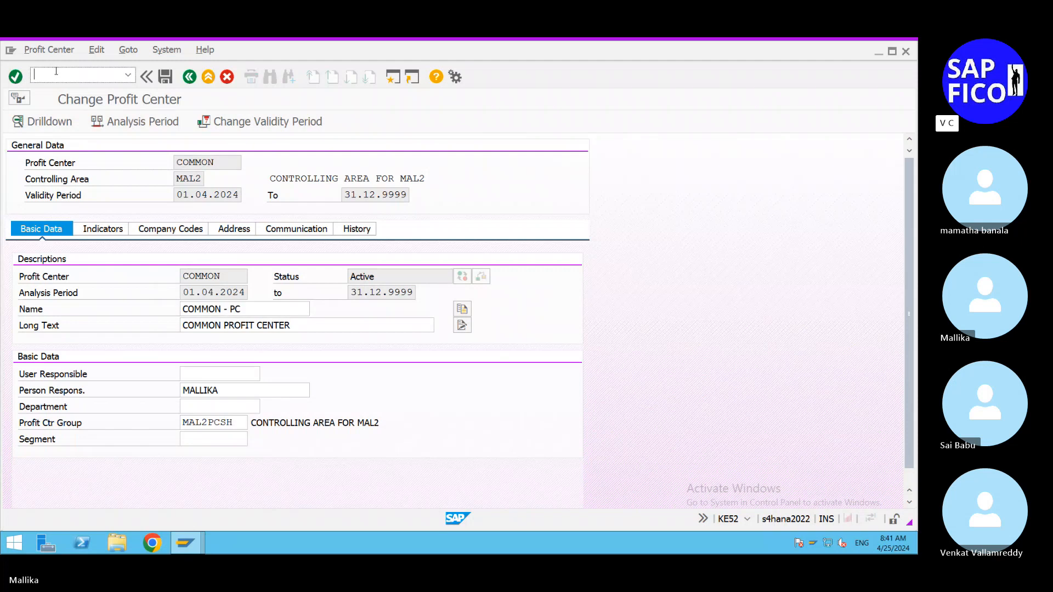
{"action": "type", "text": "/NKS02"}
{"action": "key", "text": "Return"}
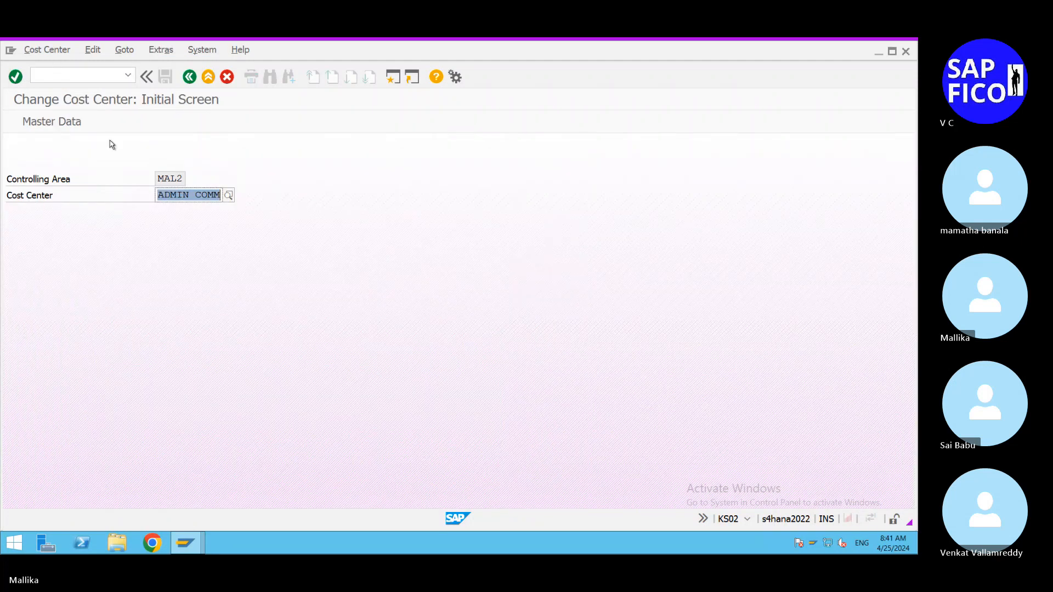
{"action": "left_click", "coordinate": [229, 195]}
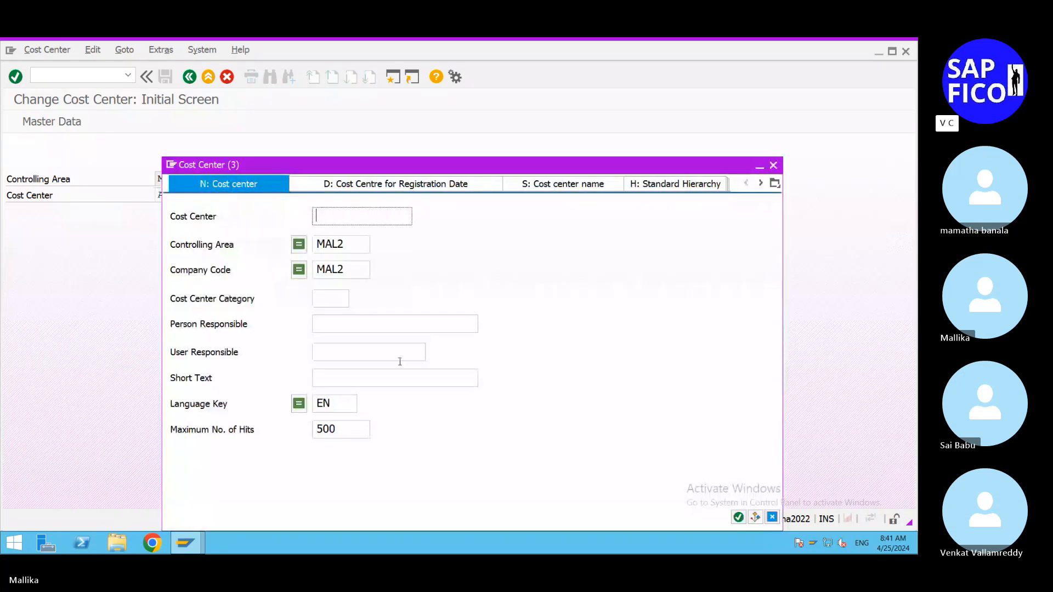
{"action": "key", "text": "Return"}
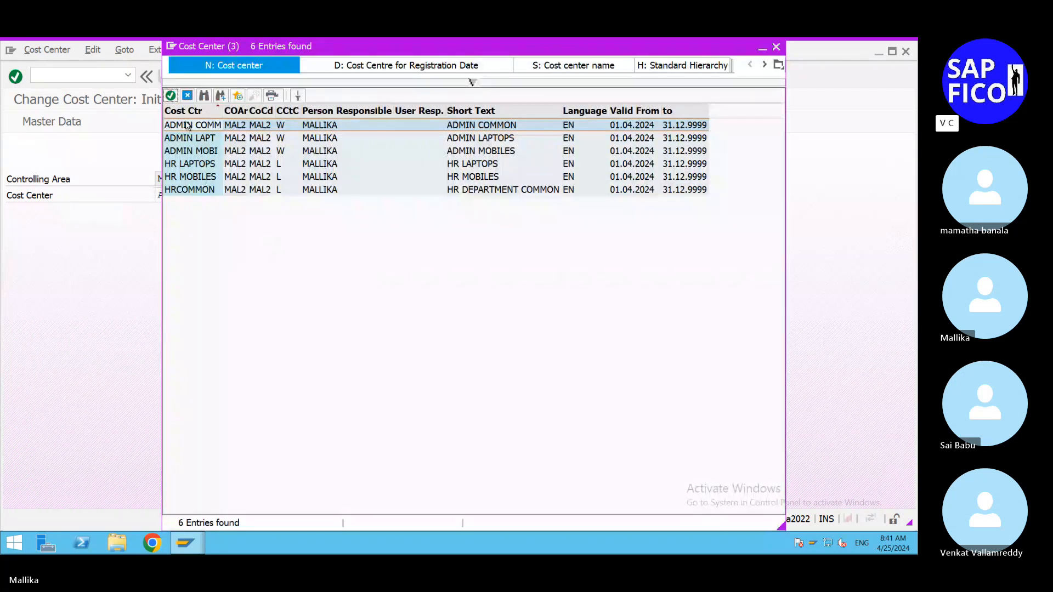
{"action": "double_click", "coordinate": [210, 125]}
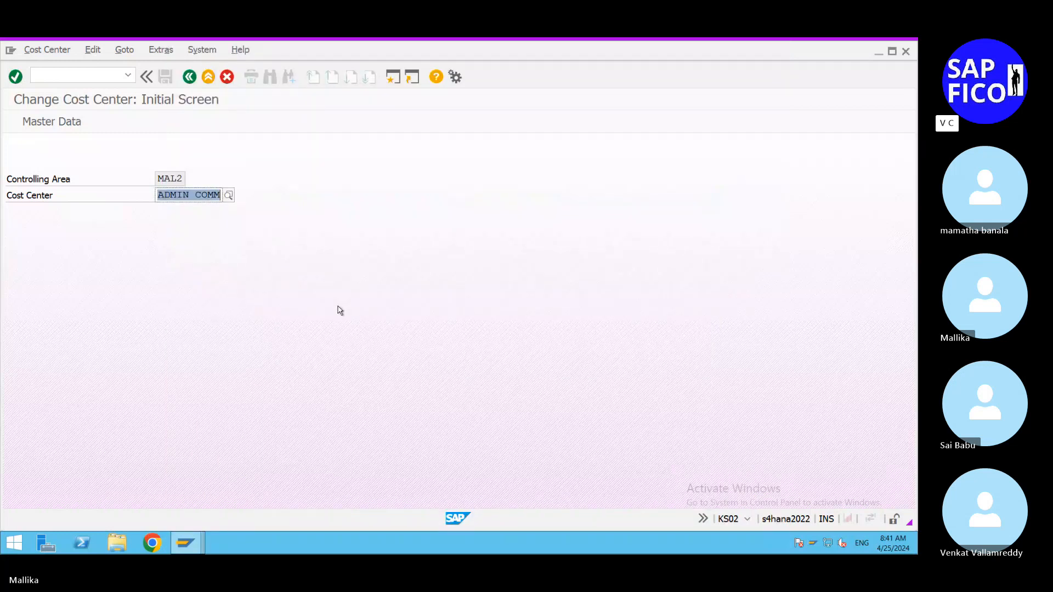
{"action": "key", "text": "Return"}
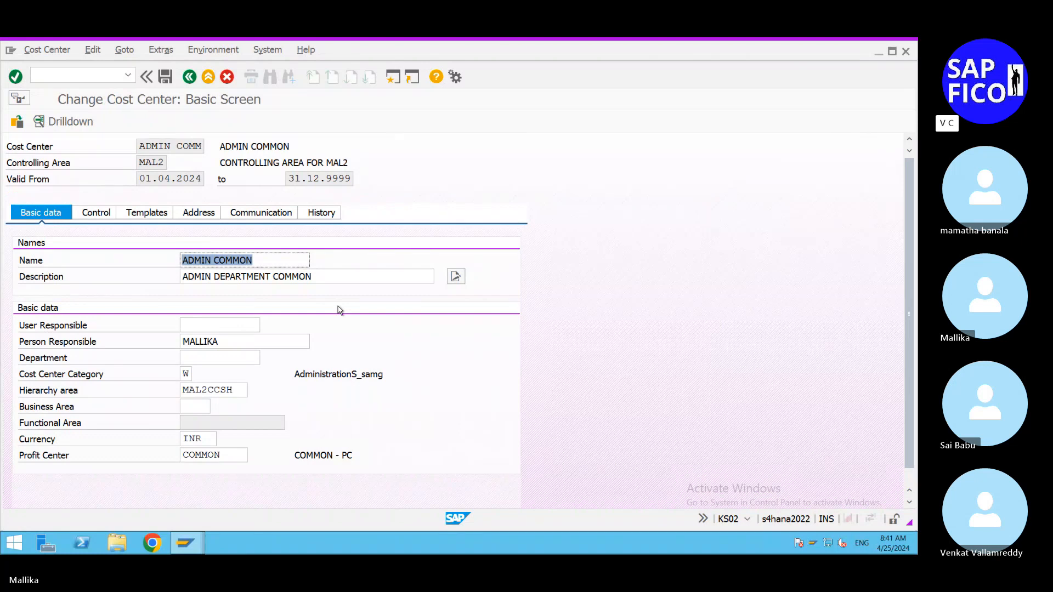
Go to transaction FB60 with /NFB60 and set the company code to MAL2 for the vendor invoice
{"action": "left_click", "coordinate": [60, 75]}
{"action": "type", "text": "/NFB60"}
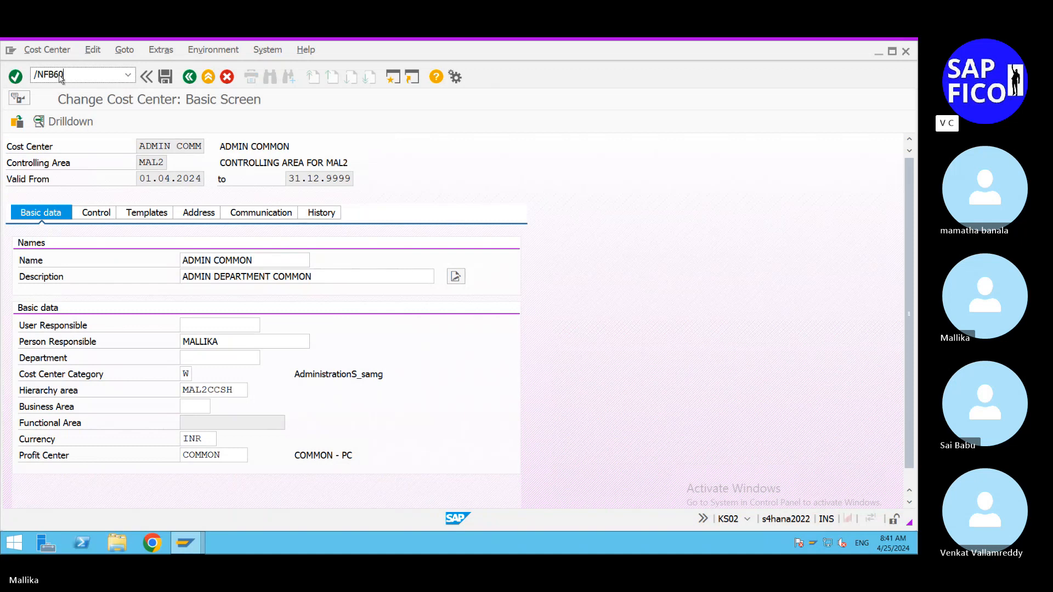
{"action": "key", "text": "Return"}
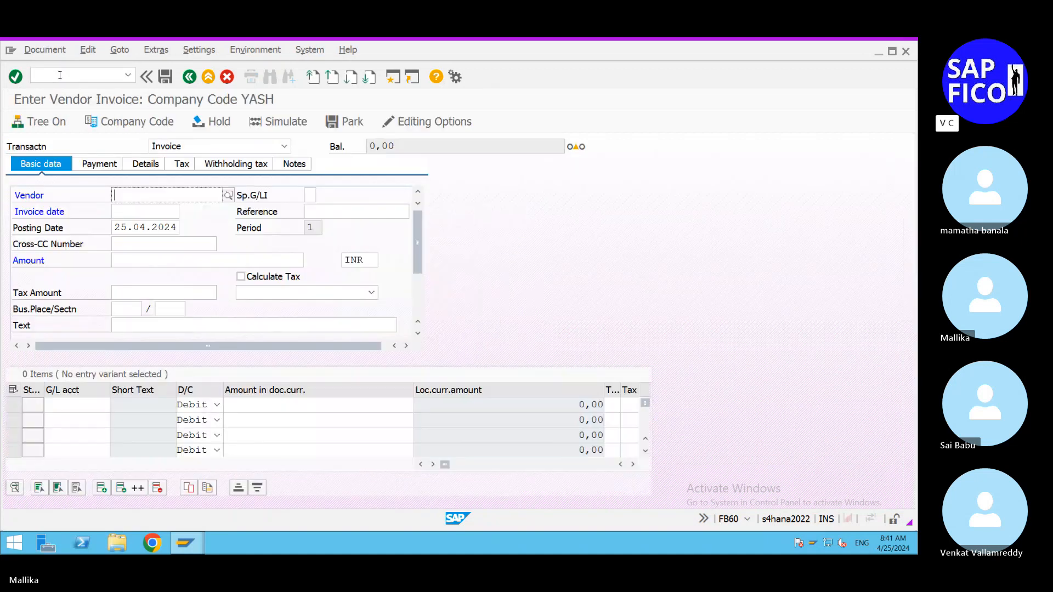
{"action": "left_click", "coordinate": [127, 125]}
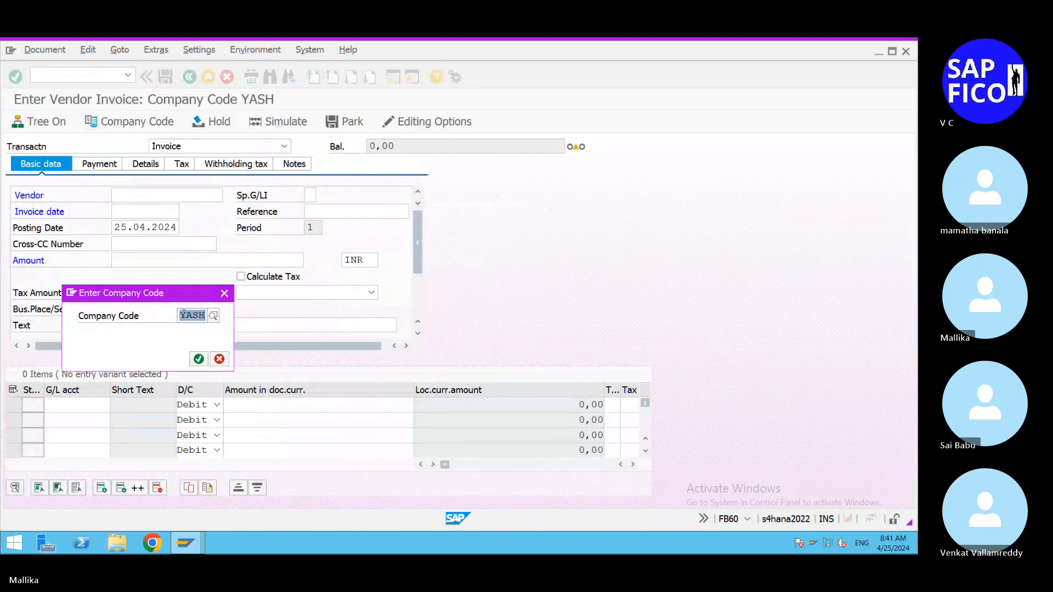
{"action": "type", "text": "MAL2"}
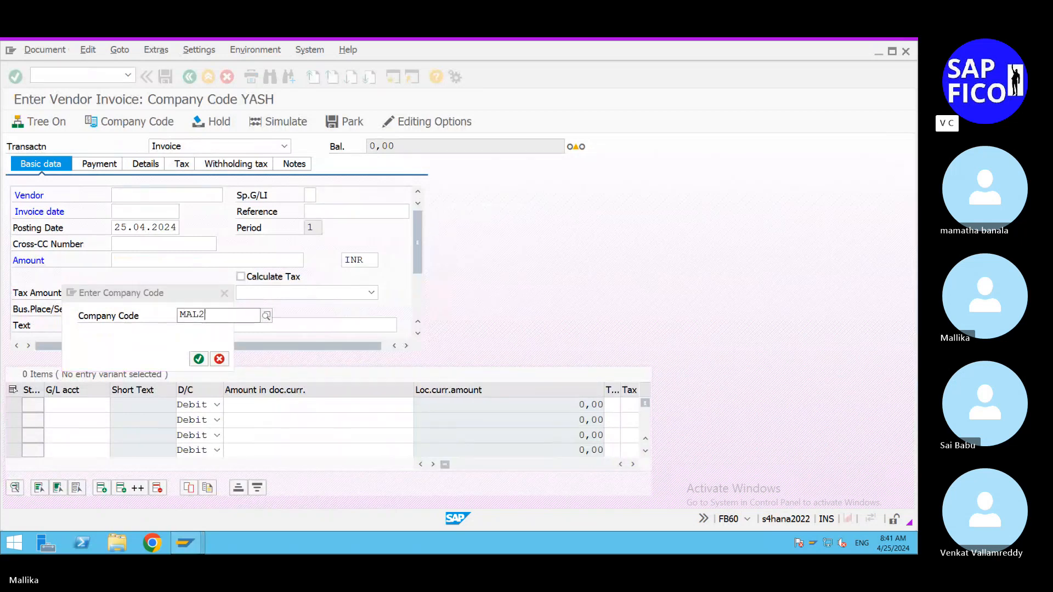
{"action": "left_click", "coordinate": [197, 344]}
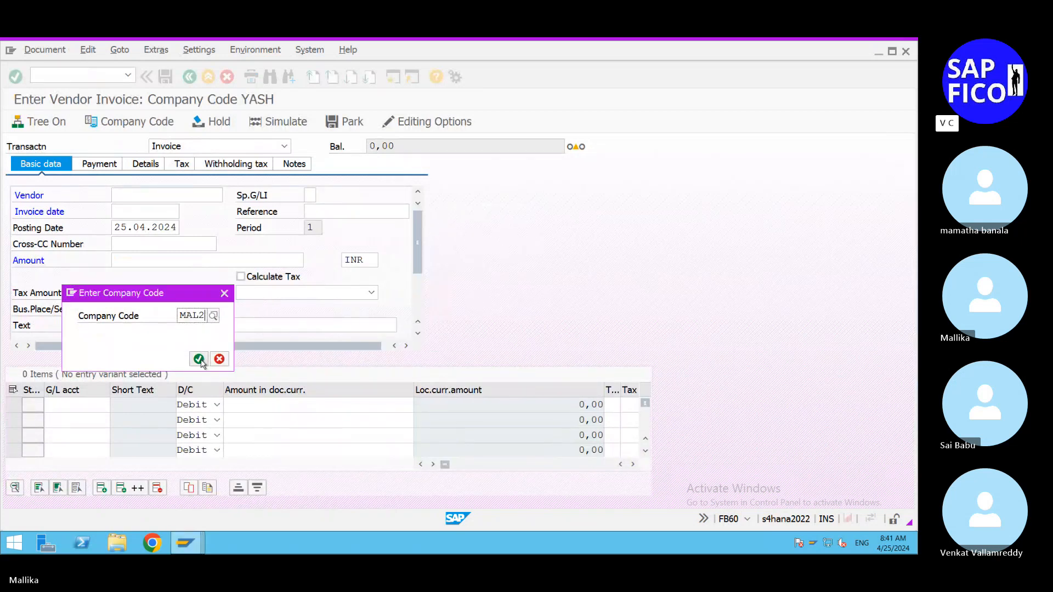
{"action": "left_click", "coordinate": [201, 359]}
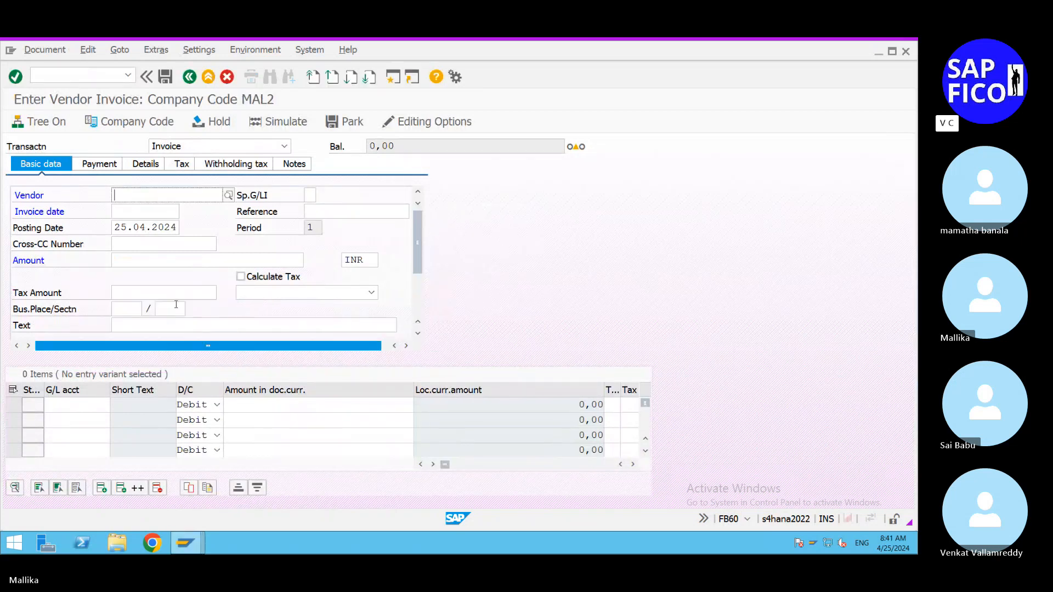
Look up the MAL2 suppliers, select IQEQ & CO as the vendor and set the invoice date to 25.04.2024
{"action": "left_click", "coordinate": [228, 195]}
{"action": "left_click", "coordinate": [693, 521]}
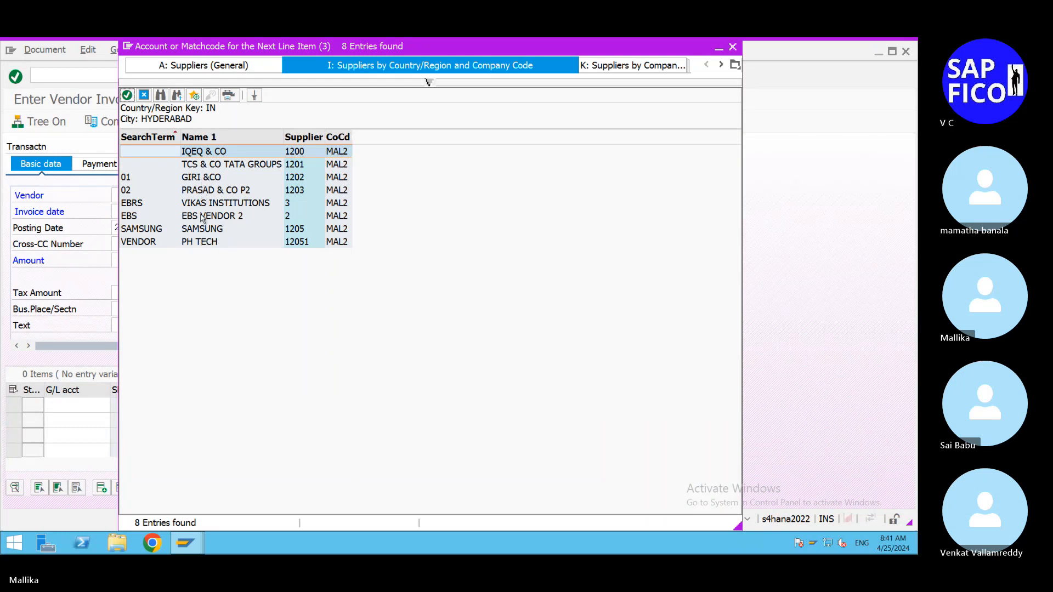
{"action": "double_click", "coordinate": [210, 153]}
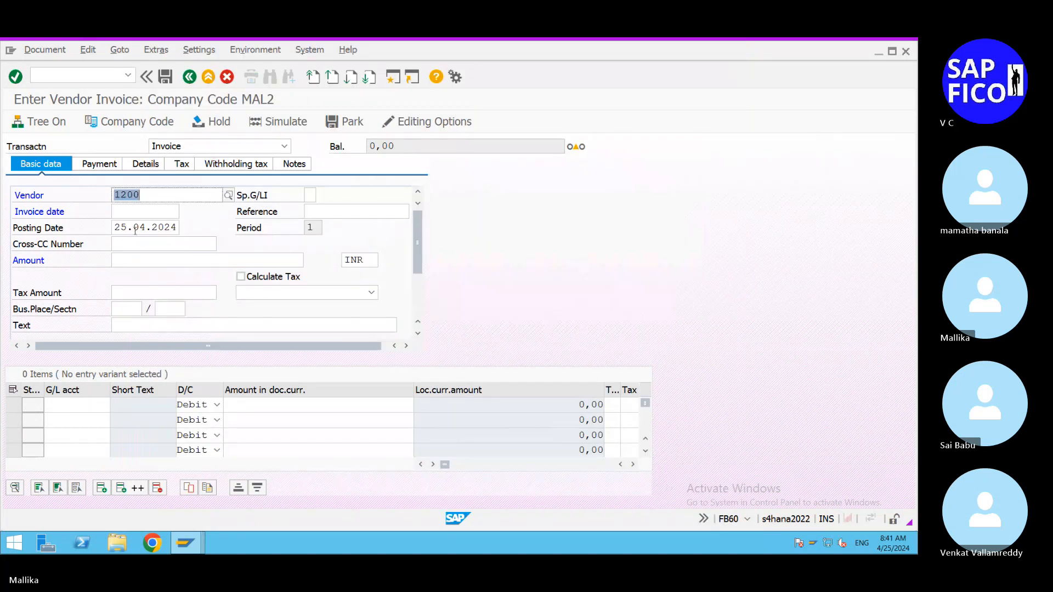
{"action": "left_click", "coordinate": [128, 214]}
{"action": "left_click", "coordinate": [184, 212]}
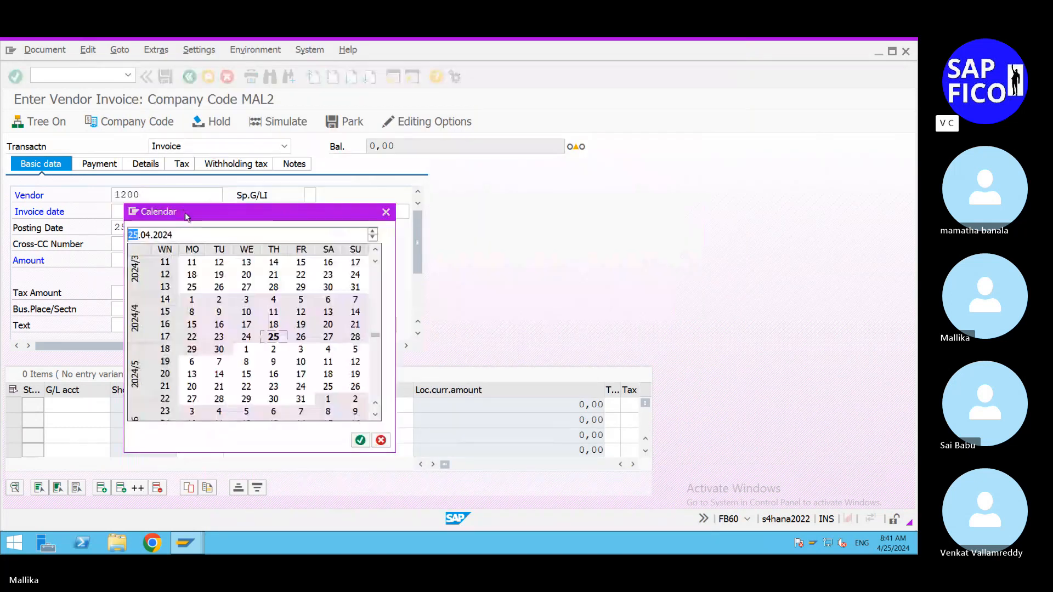
{"action": "double_click", "coordinate": [273, 337]}
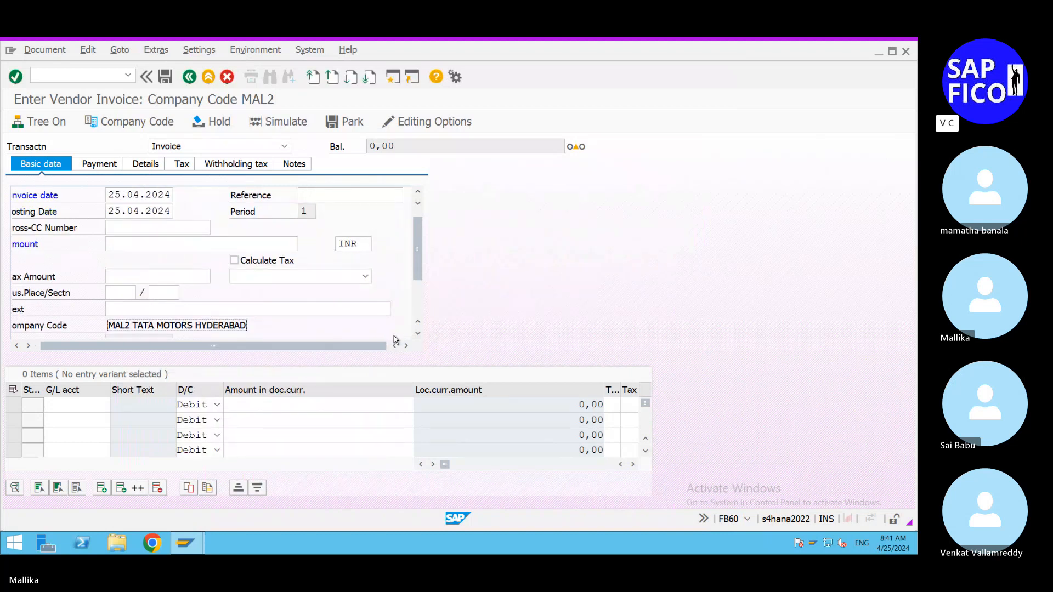
Set the invoice amount to 15000 INR and enter the text ELECTICITY EXPENSE
{"action": "left_click_drag", "start_coordinate": [368, 347], "coordinate": [323, 340]}
{"action": "left_click", "coordinate": [135, 246]}
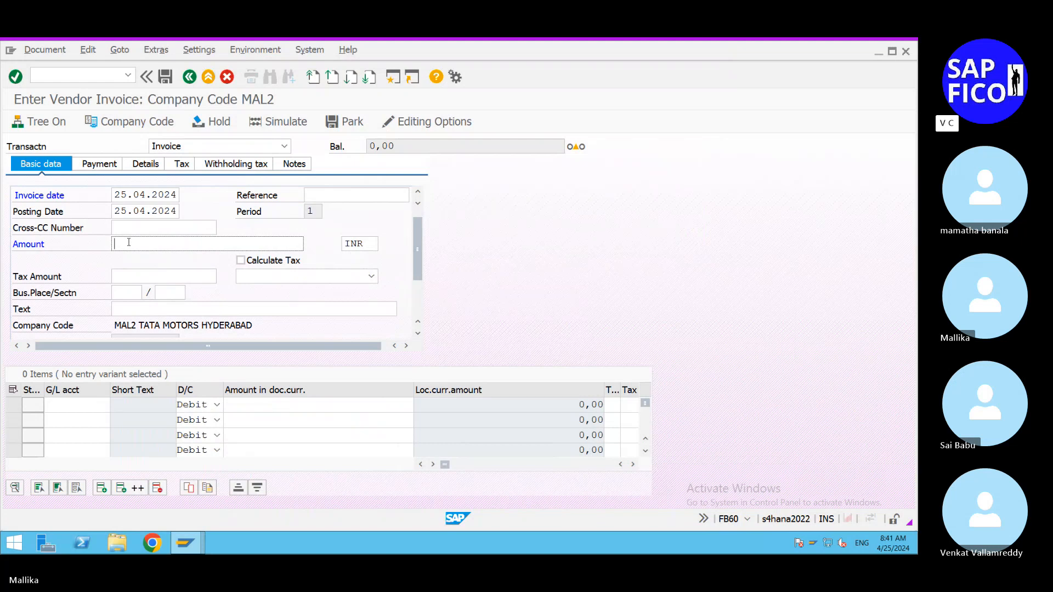
{"action": "type", "text": "15"}
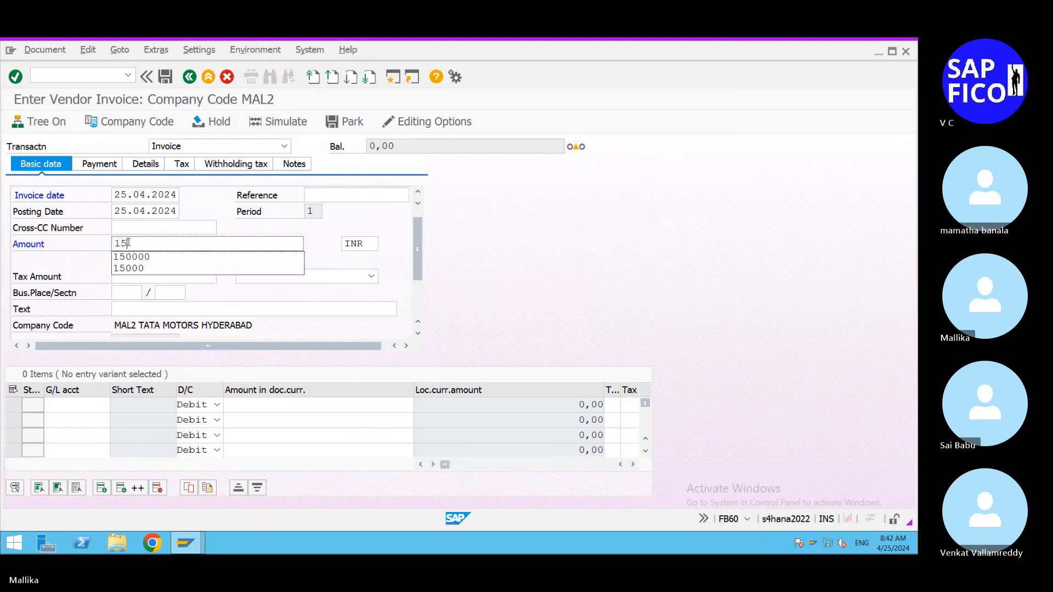
{"action": "type", "text": "000"}
{"action": "left_click", "coordinate": [519, 287]}
{"action": "left_click", "coordinate": [128, 310]}
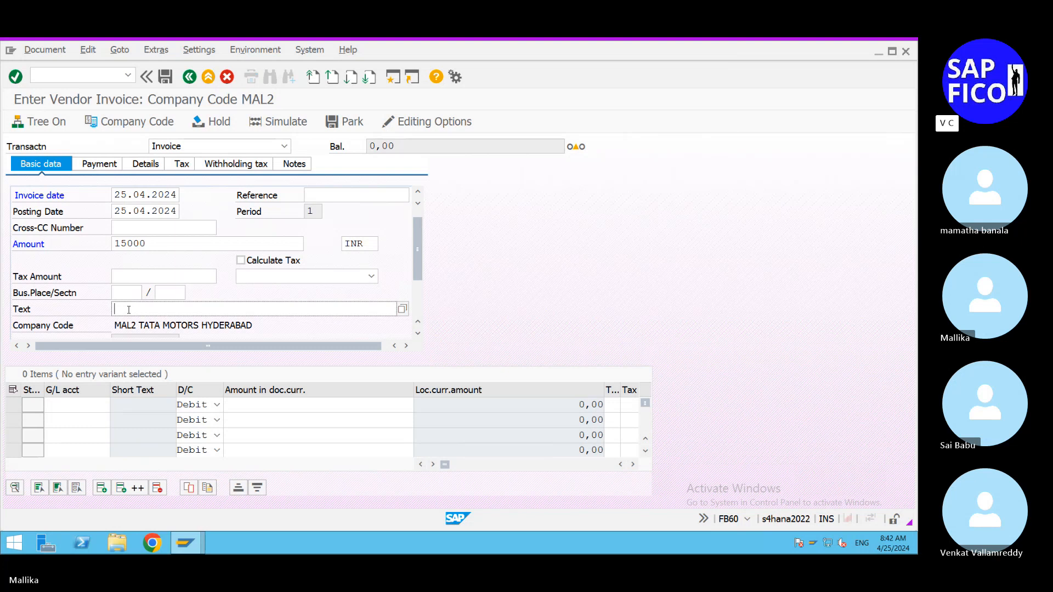
{"action": "type", "text": "ELE"}
{"action": "type", "text": "CTICITY"}
{"action": "type", "text": "EC"}
{"action": "type", "text": "PENSE"}
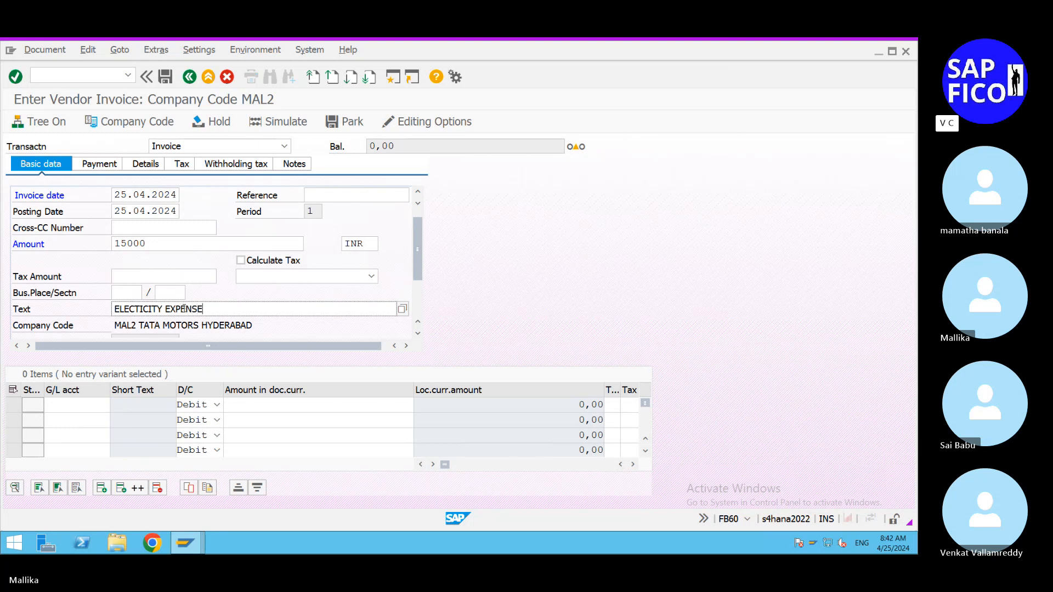
Add a debit line item for G/L account 400611 (ELETRIC EXPENCES A/C) with * as its amount
{"action": "left_click", "coordinate": [77, 406]}
{"action": "left_click", "coordinate": [116, 406]}
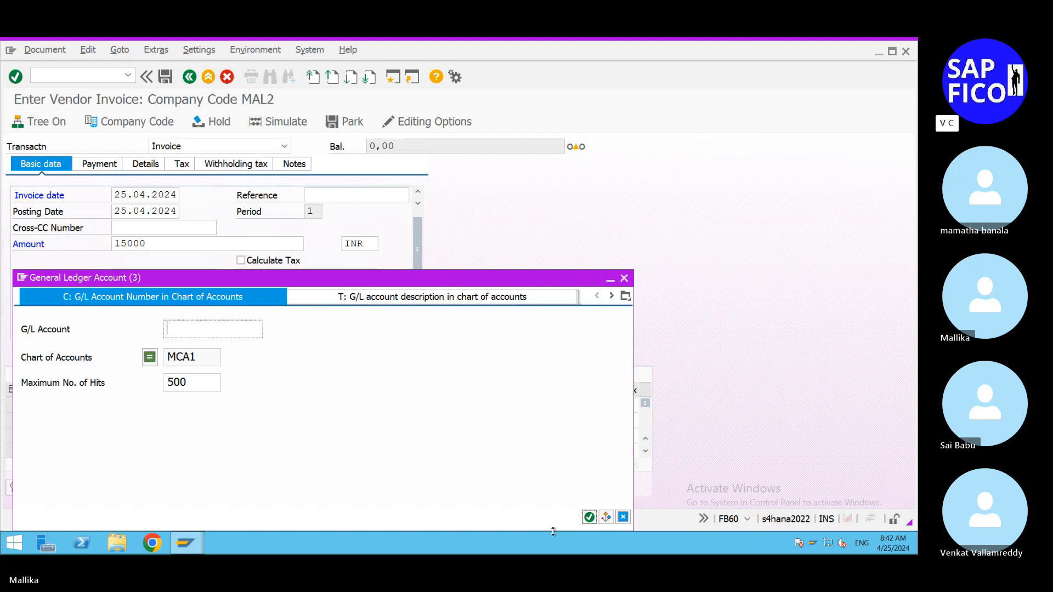
{"action": "left_click", "coordinate": [588, 519]}
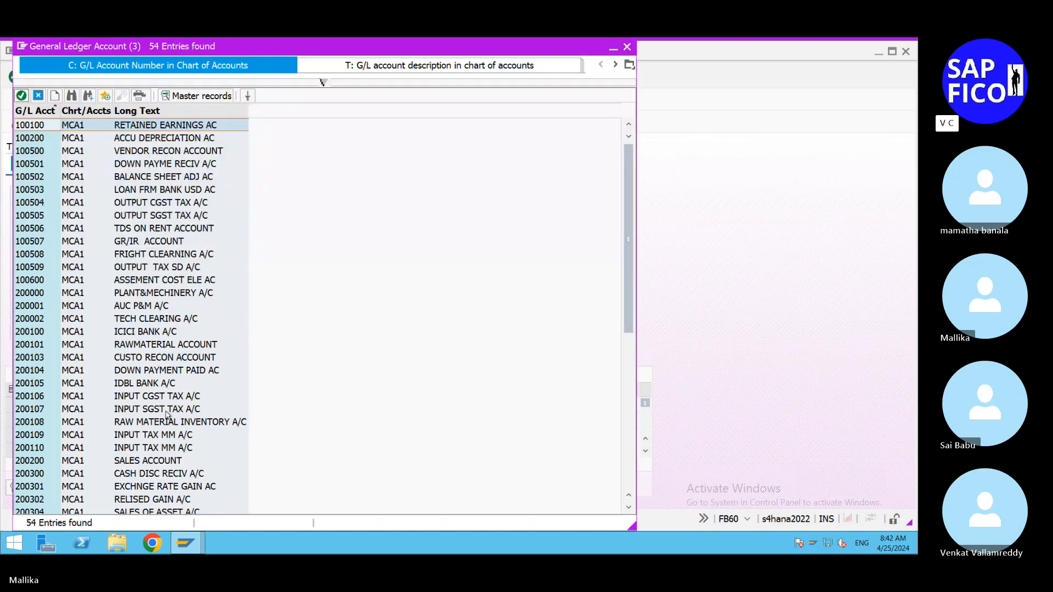
{"action": "scroll", "coordinate": [125, 398], "scroll_direction": "down", "scroll_amount": 8}
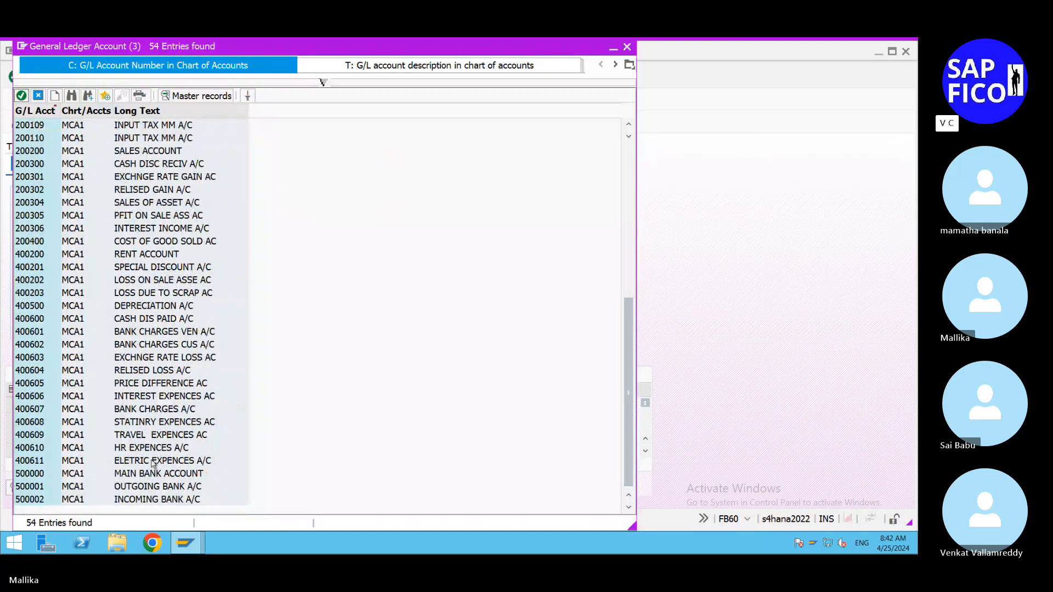
{"action": "left_click", "coordinate": [153, 461]}
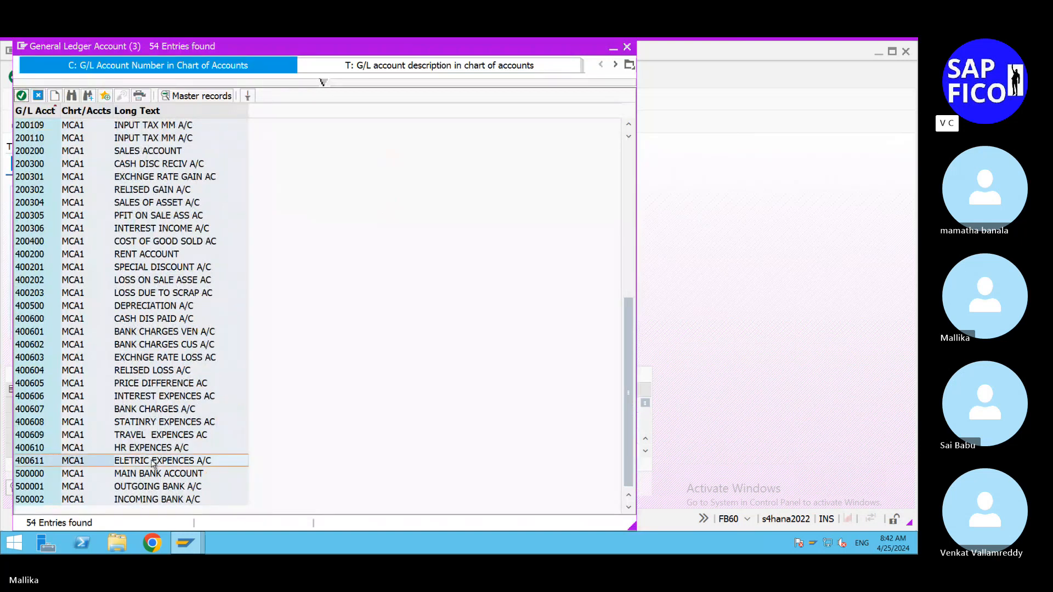
{"action": "double_click", "coordinate": [153, 461]}
{"action": "left_click", "coordinate": [245, 404]}
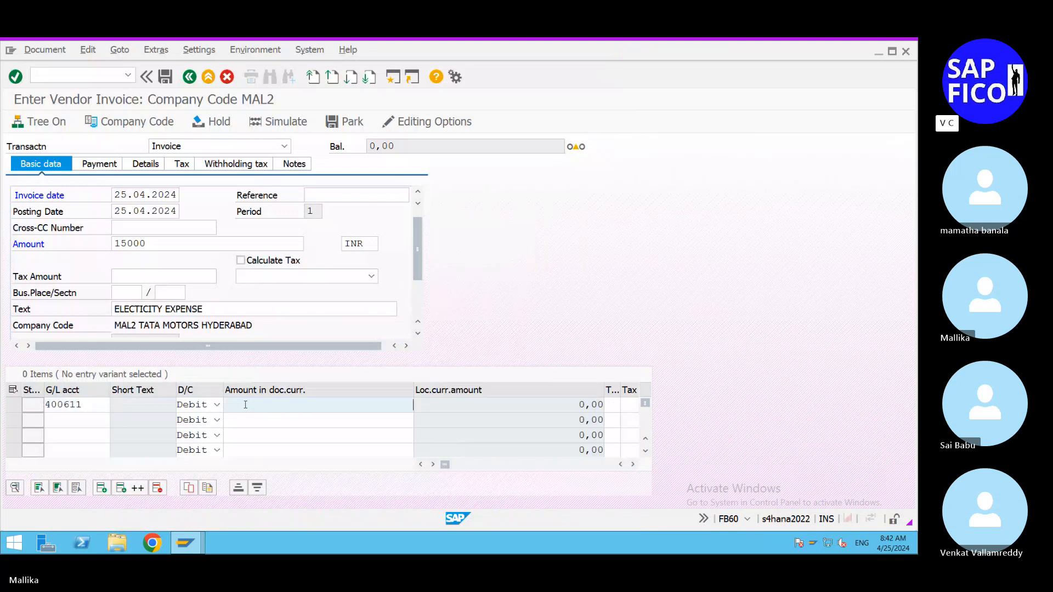
{"action": "type", "text": "*"}
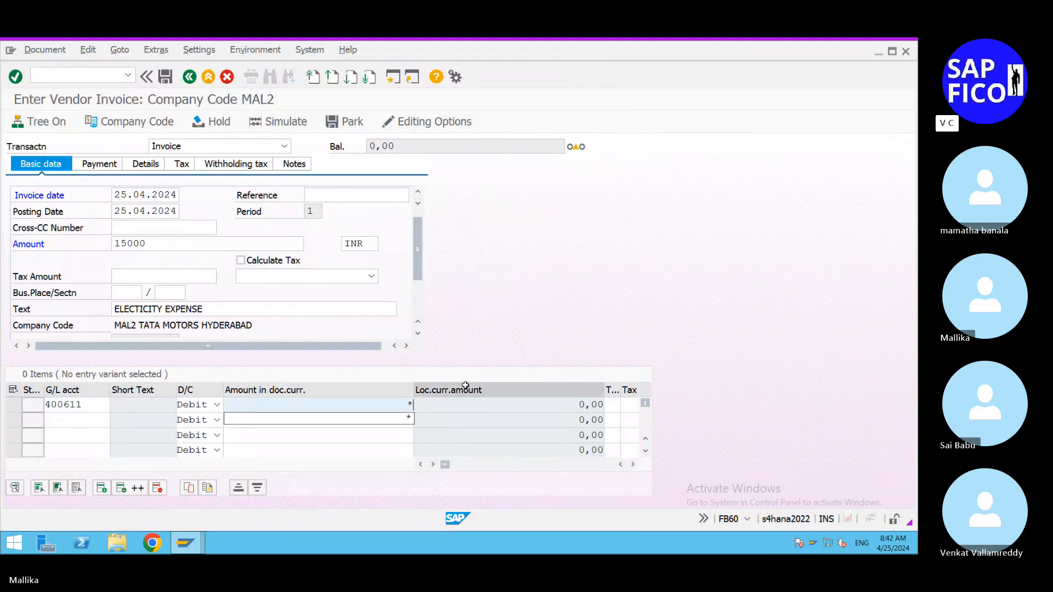
{"action": "key", "text": "Return"}
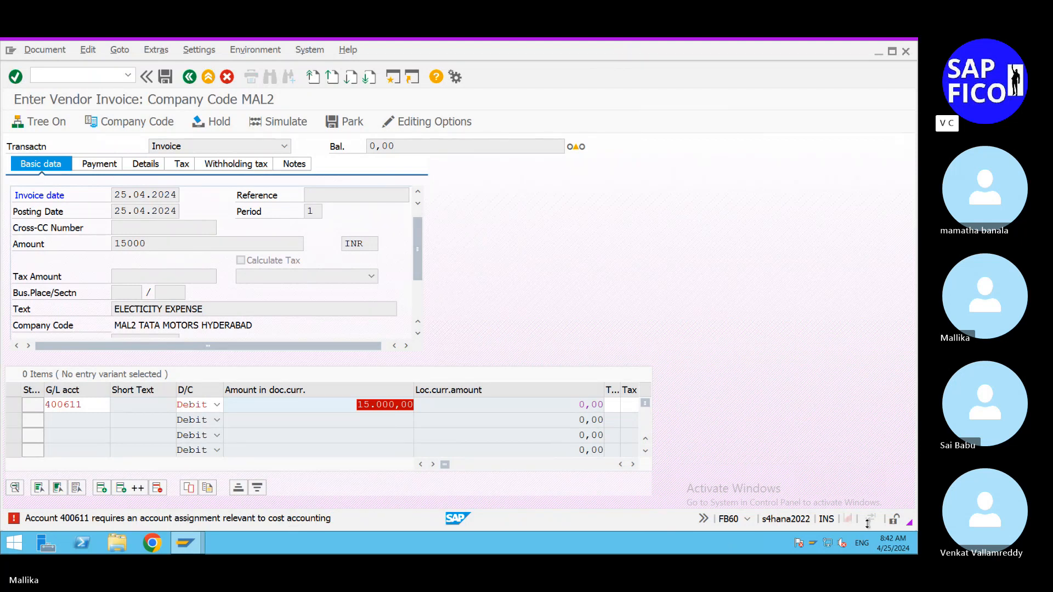
Assign cost center ADMIN COMM to the electricity expense line item, try to validate the invoice and dismiss the resulting dialog
{"action": "left_click", "coordinate": [634, 465]}
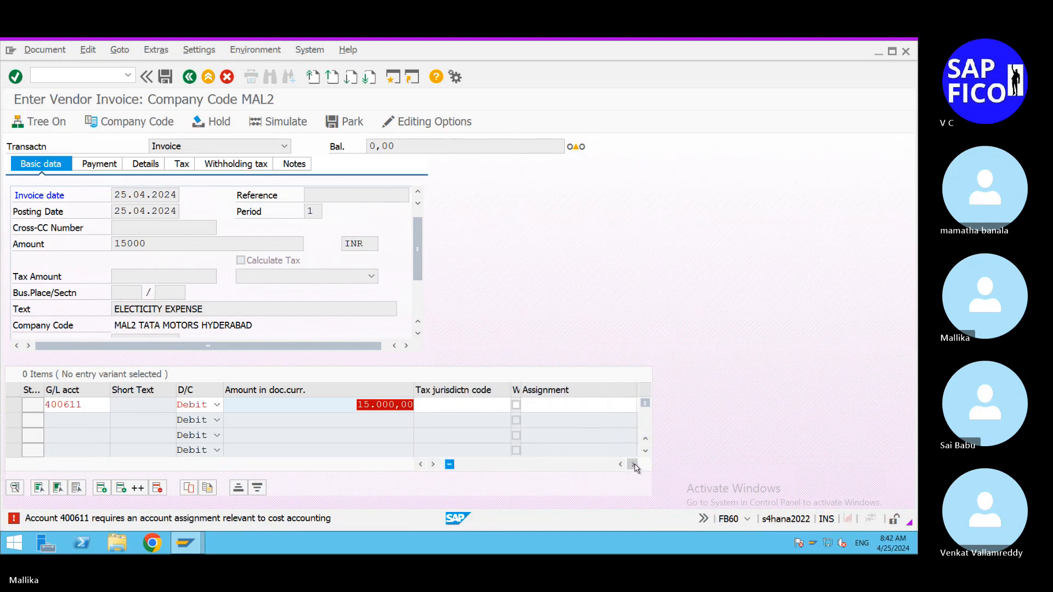
{"action": "left_click", "coordinate": [634, 465]}
{"action": "left_click", "coordinate": [633, 465]}
{"action": "left_click", "coordinate": [634, 465]}
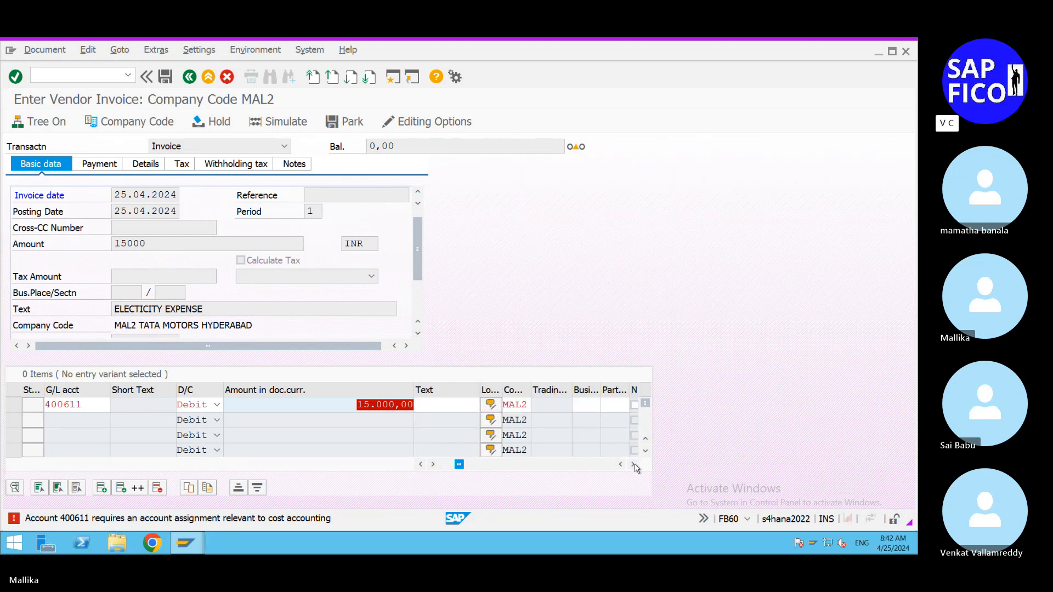
{"action": "left_click", "coordinate": [634, 465]}
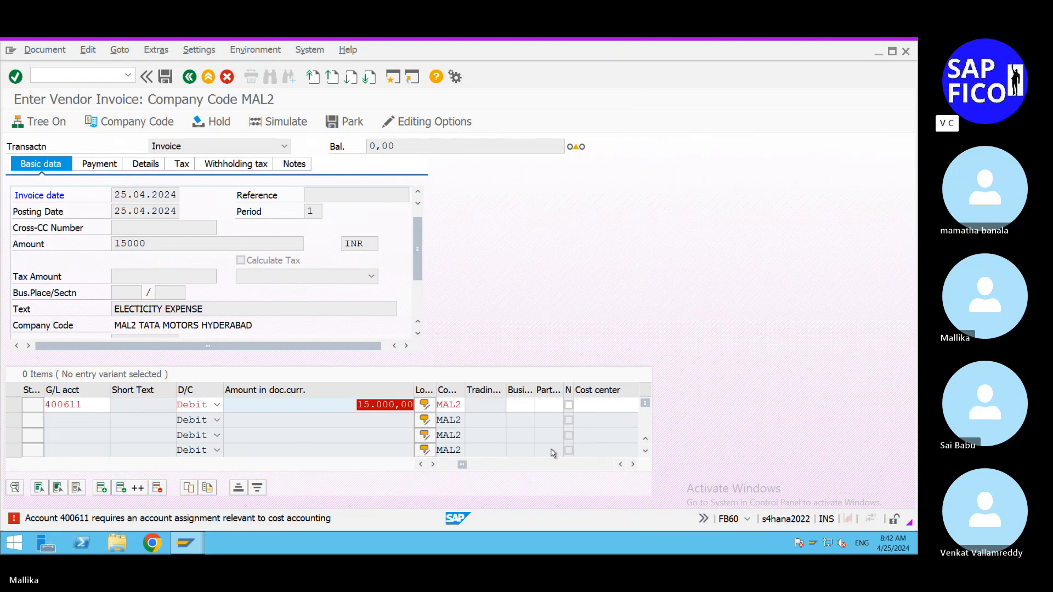
{"action": "left_click", "coordinate": [589, 405]}
{"action": "left_click", "coordinate": [634, 465]}
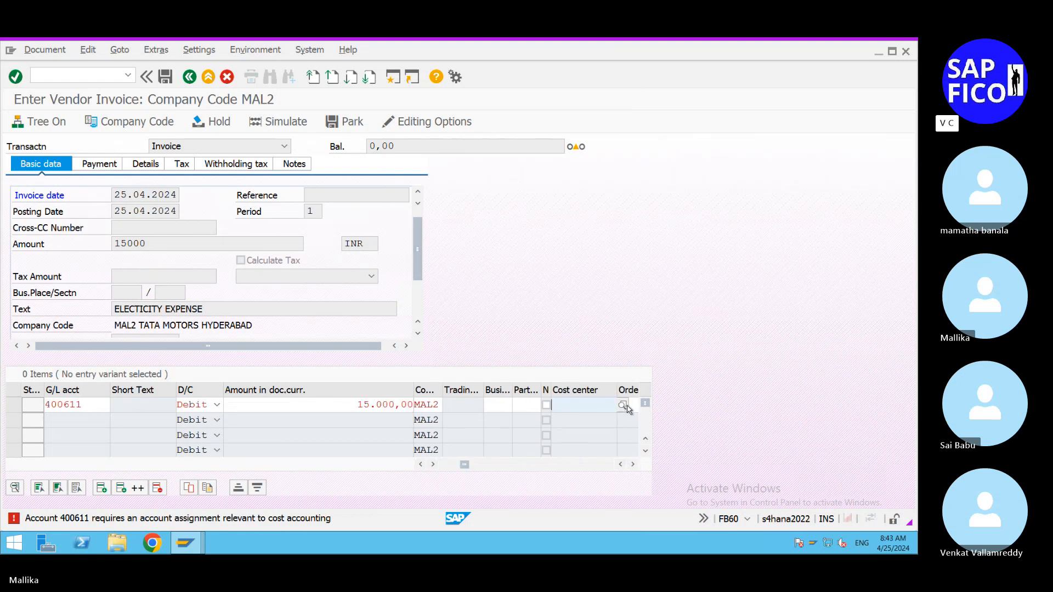
{"action": "left_click", "coordinate": [627, 406]}
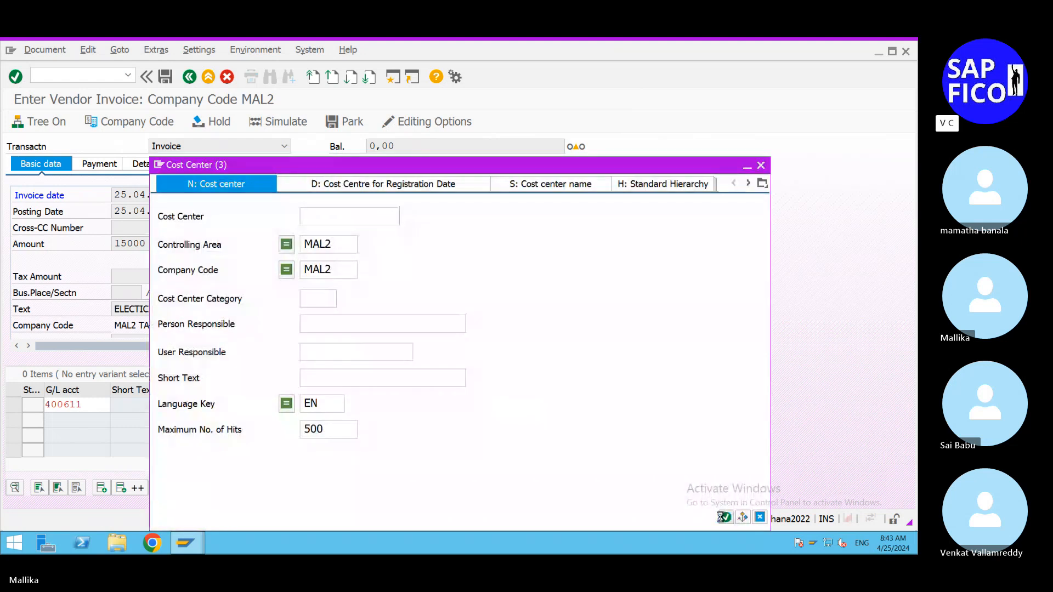
{"action": "left_click", "coordinate": [721, 518]}
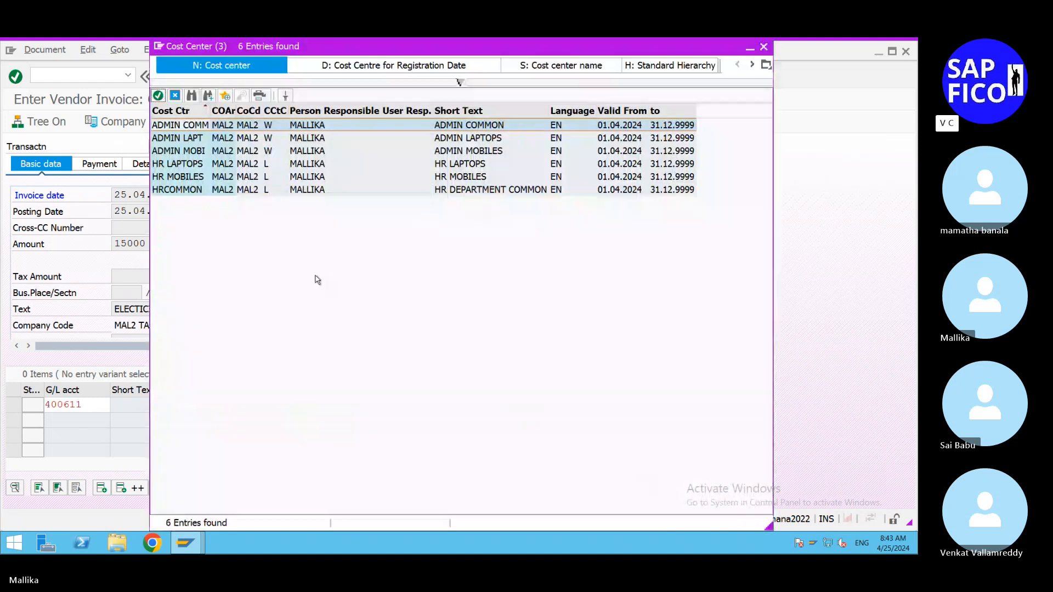
{"action": "double_click", "coordinate": [321, 129]}
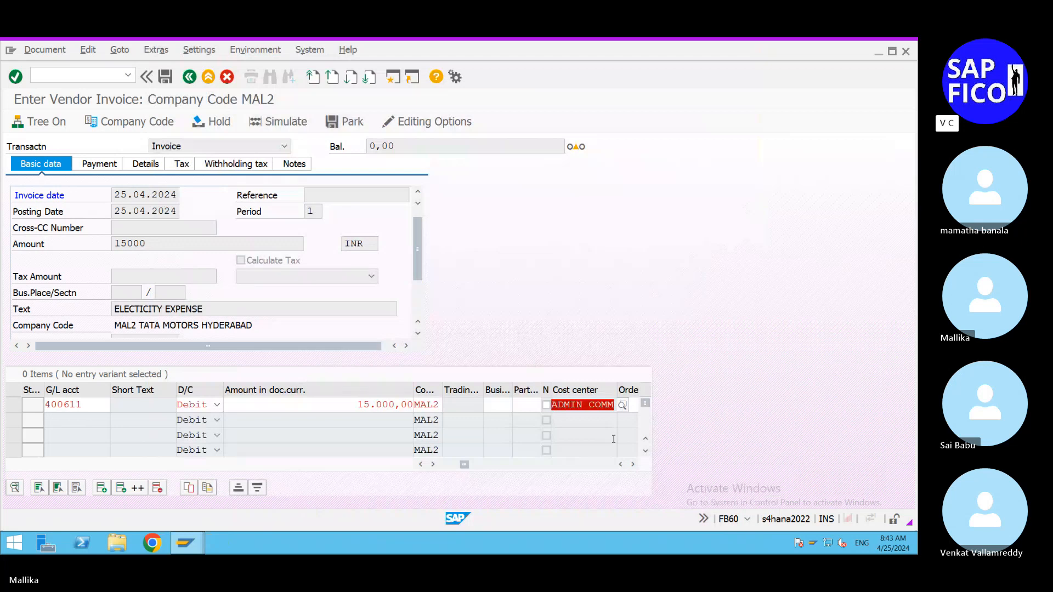
{"action": "key", "text": "Return"}
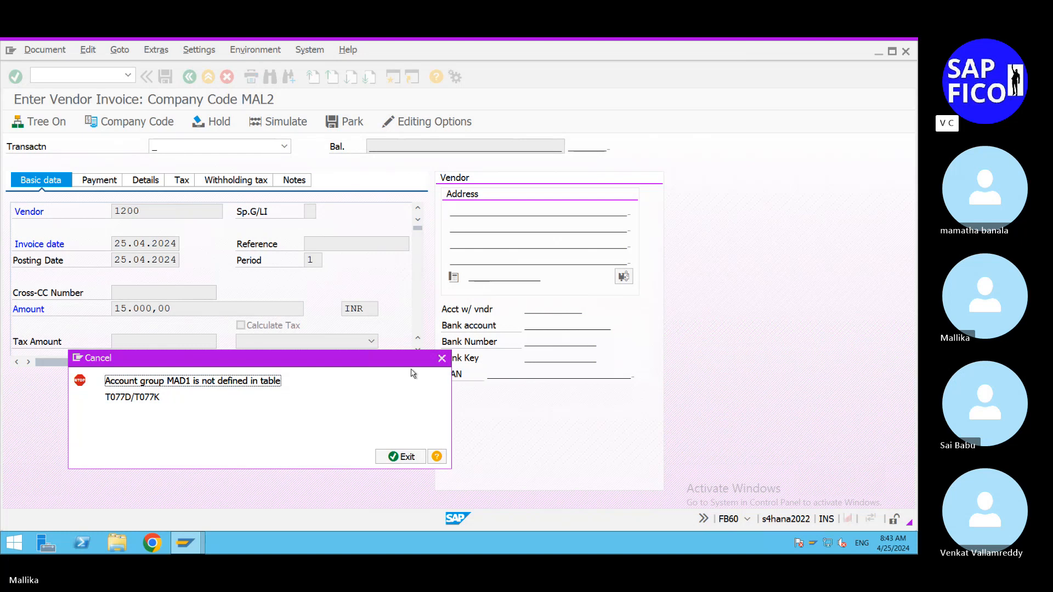
{"action": "left_click", "coordinate": [441, 358]}
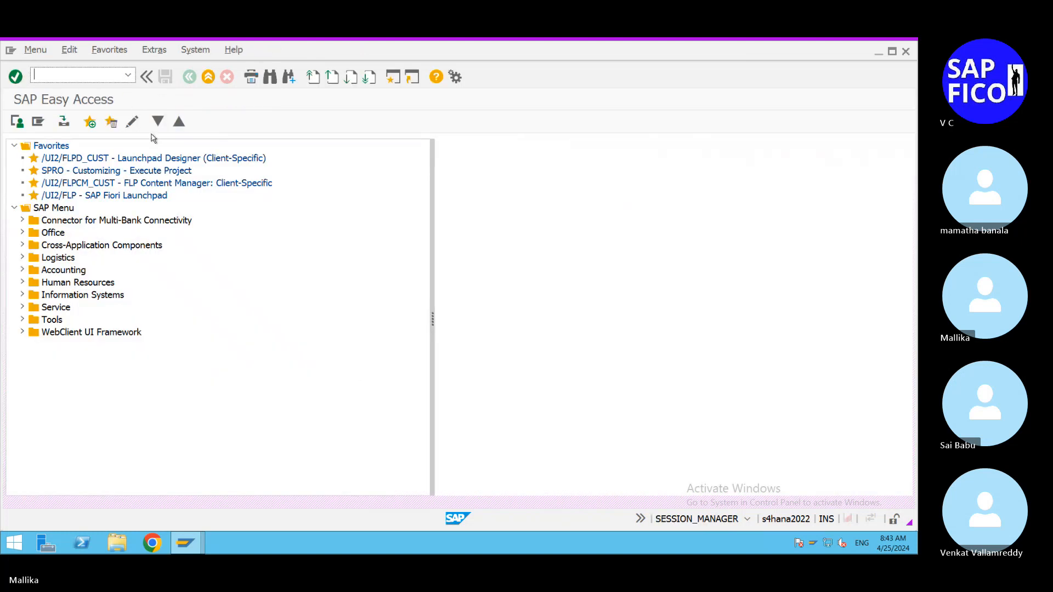
Restart transaction FB60 and select PH TECH from the MAL2 supplier list as the invoice vendor
{"action": "left_click", "coordinate": [128, 75]}
{"action": "left_click", "coordinate": [109, 89]}
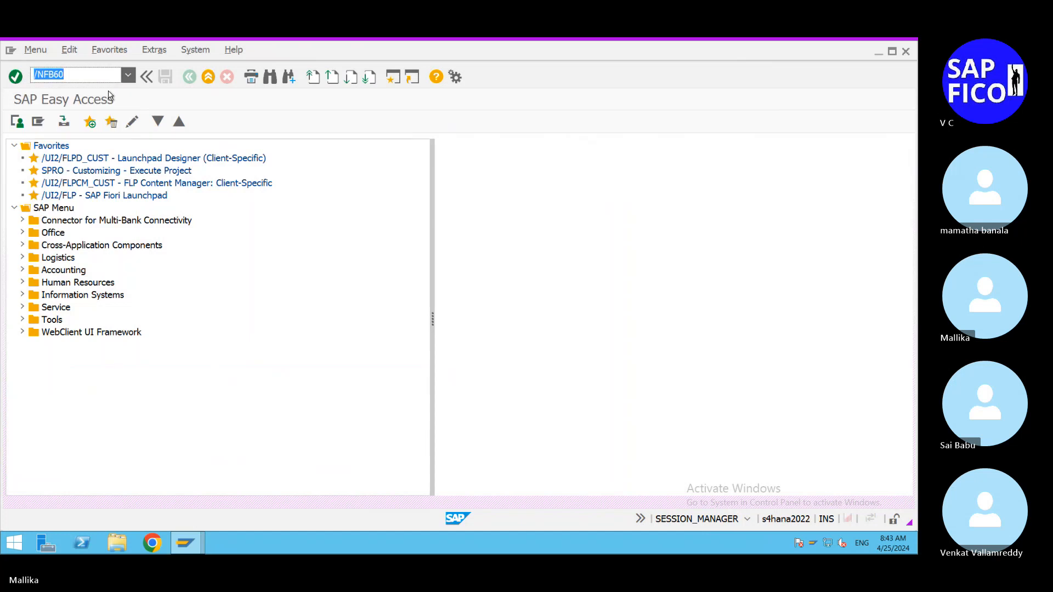
{"action": "key", "text": "Return"}
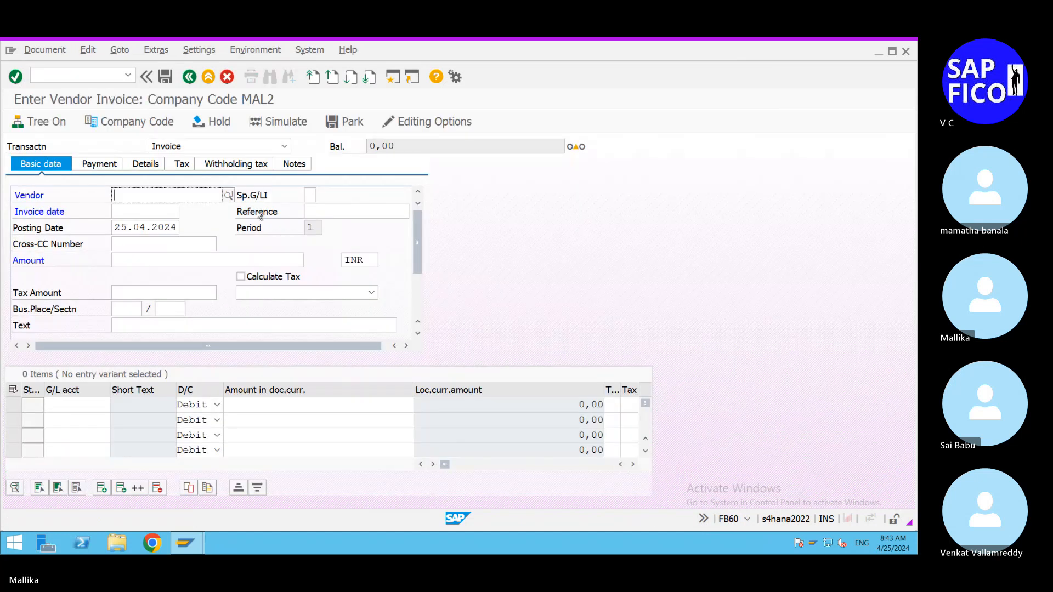
{"action": "left_click", "coordinate": [228, 195]}
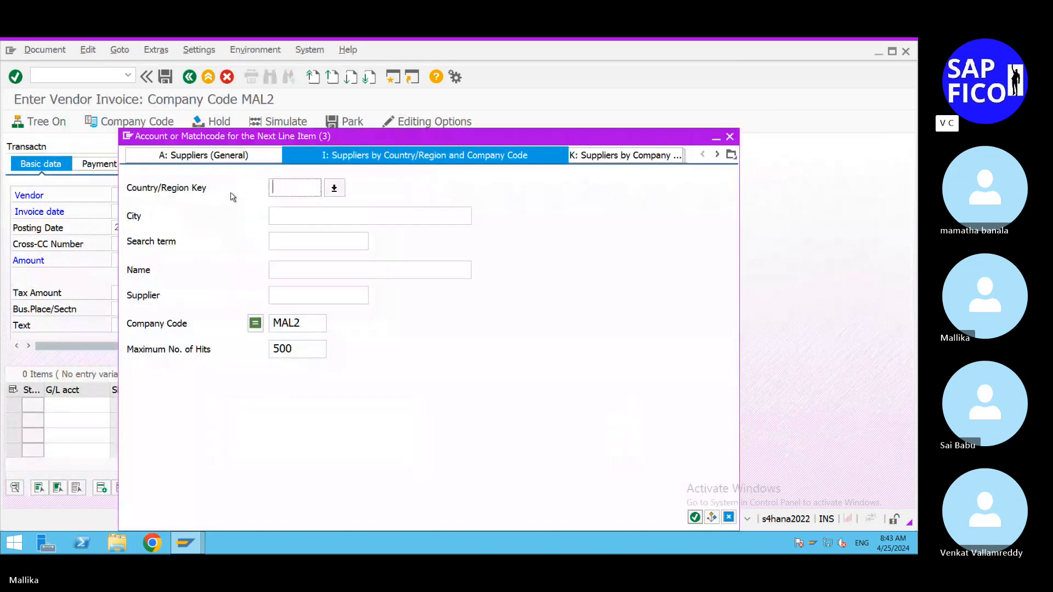
{"action": "left_click", "coordinate": [695, 517]}
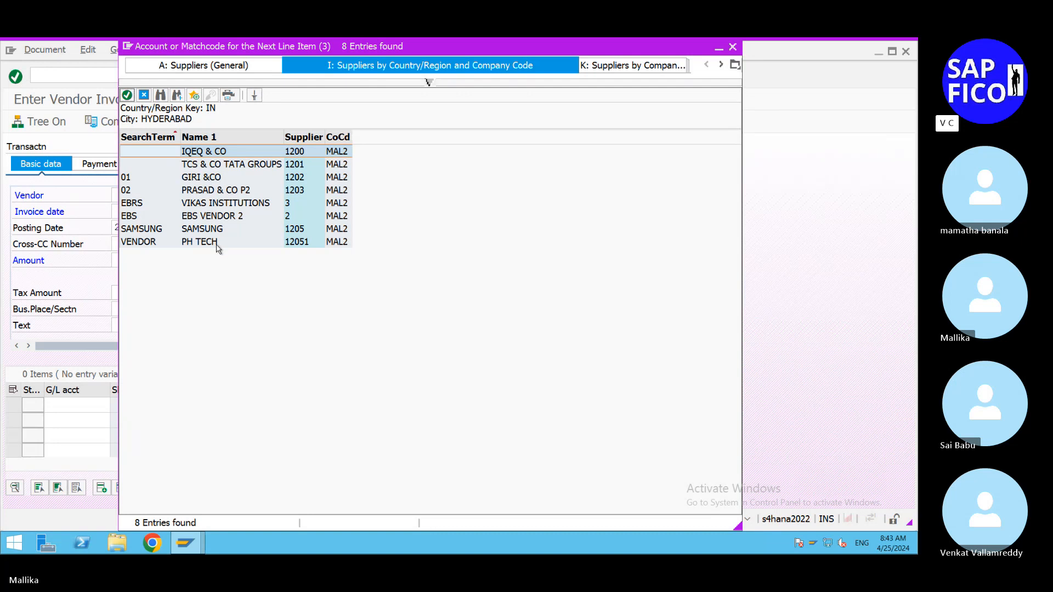
{"action": "double_click", "coordinate": [216, 246]}
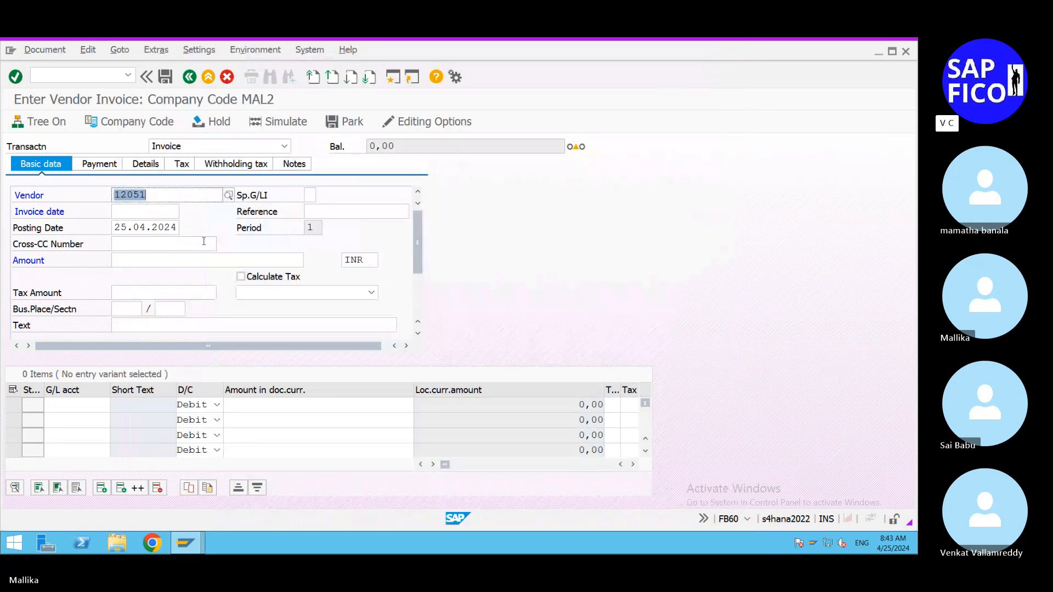
Set the invoice date to 25.04.2024, the amount to 15000 INR and the text to ELECTICITY EXPENSE
{"action": "left_click", "coordinate": [137, 211]}
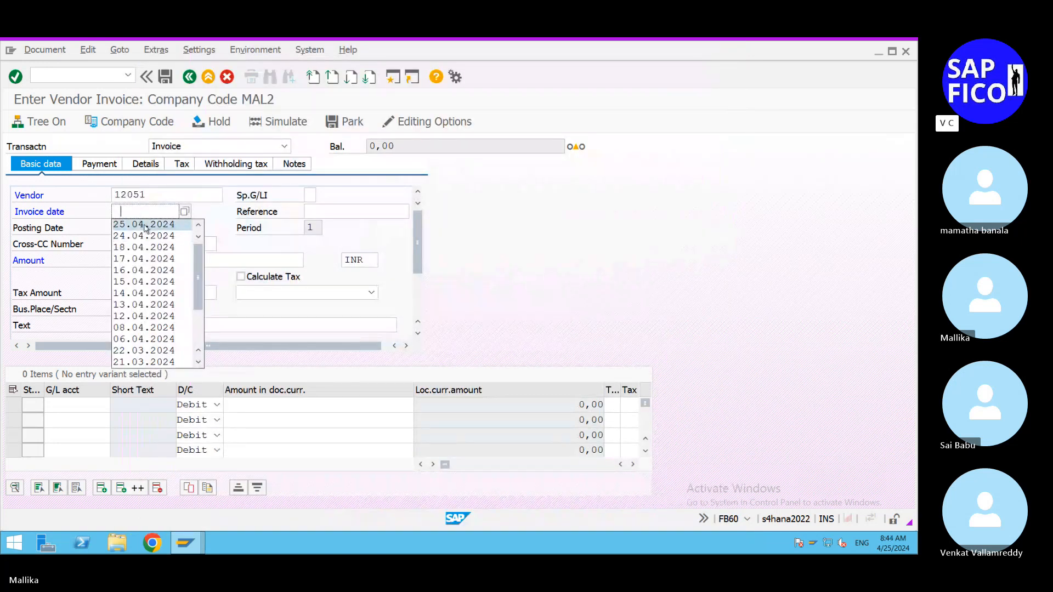
{"action": "left_click", "coordinate": [144, 226]}
{"action": "left_click", "coordinate": [131, 257]}
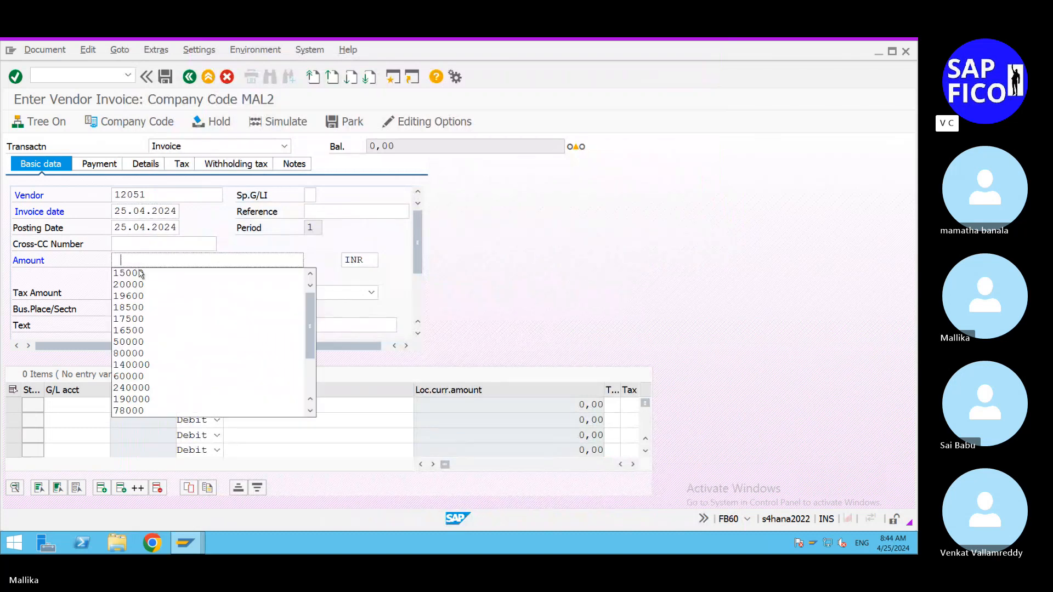
{"action": "left_click", "coordinate": [141, 274]}
{"action": "left_click", "coordinate": [131, 324]}
{"action": "left_click", "coordinate": [143, 334]}
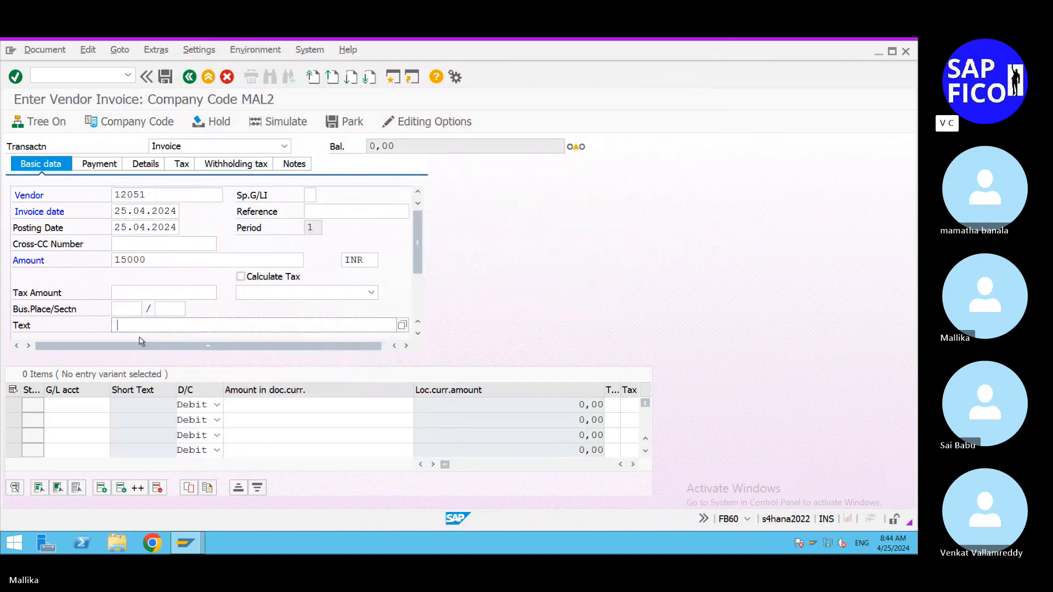
Add a debit line item for G/L account 400611 (ELETRIC EXPENCES A/C) with * as its amount in document currency
{"action": "left_click", "coordinate": [84, 404]}
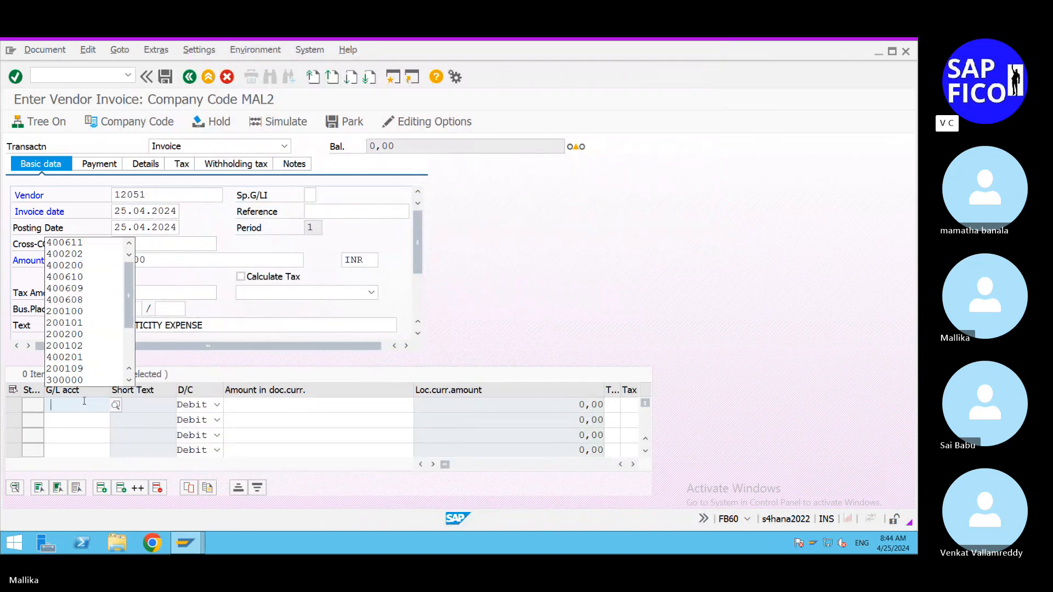
{"action": "left_click", "coordinate": [93, 243]}
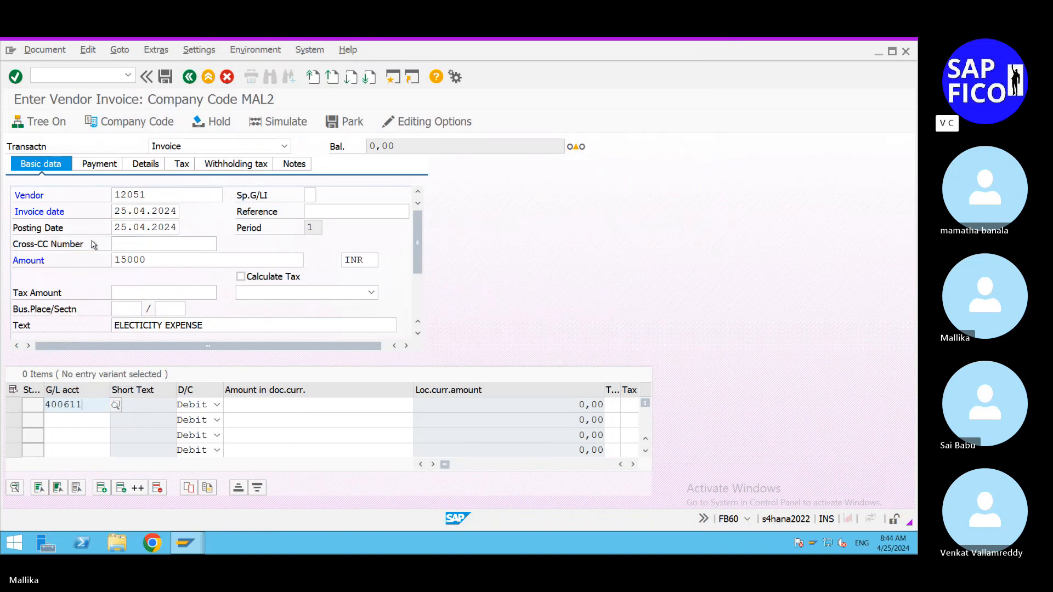
{"action": "left_click", "coordinate": [116, 406]}
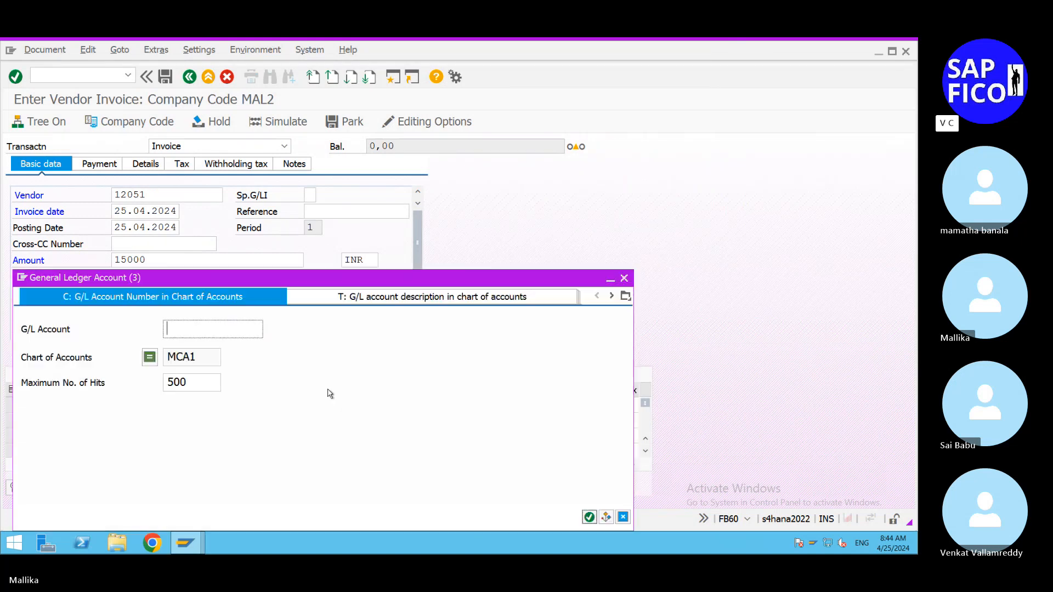
{"action": "left_click", "coordinate": [590, 517]}
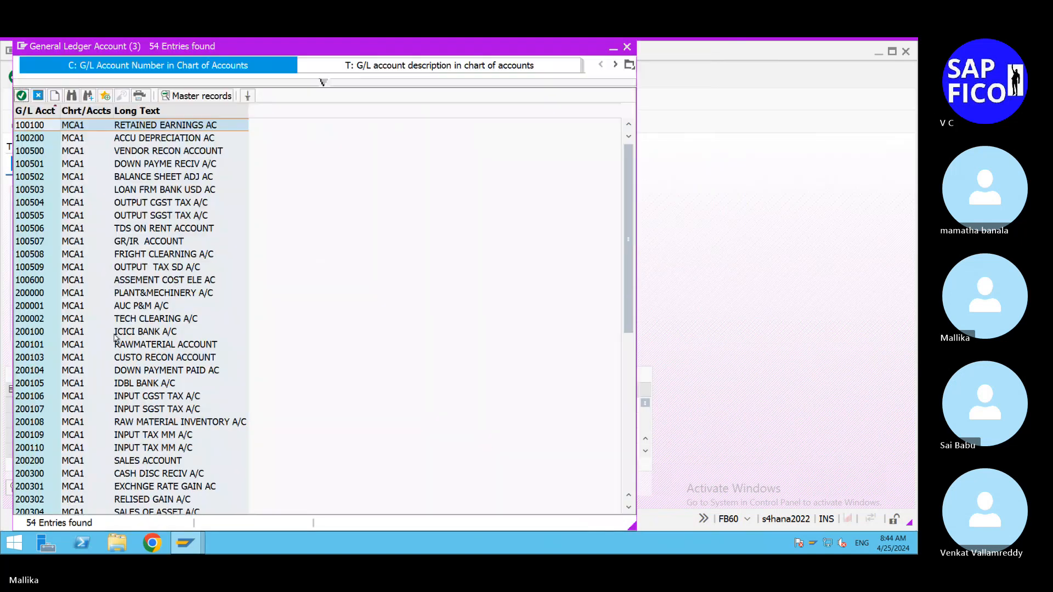
{"action": "scroll", "coordinate": [109, 472], "scroll_direction": "down", "scroll_amount": 9}
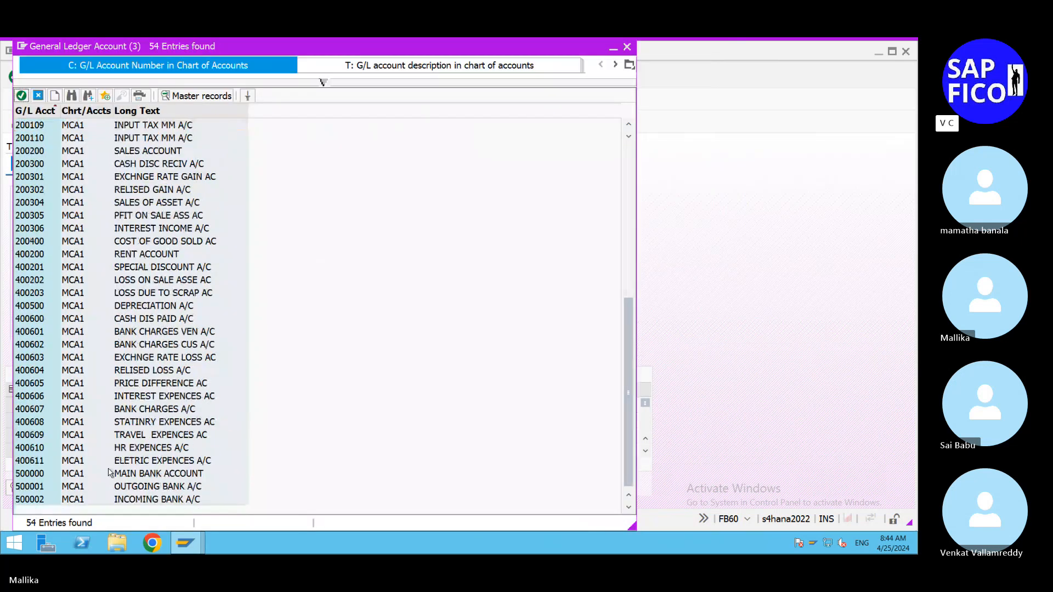
{"action": "double_click", "coordinate": [162, 461]}
{"action": "left_click", "coordinate": [273, 406]}
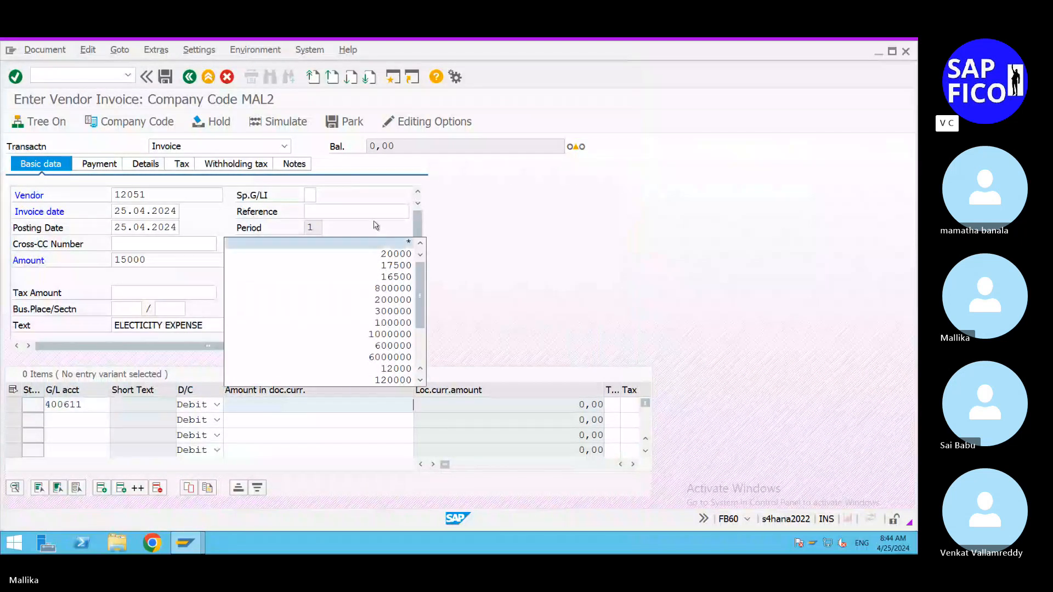
{"action": "left_click", "coordinate": [382, 243]}
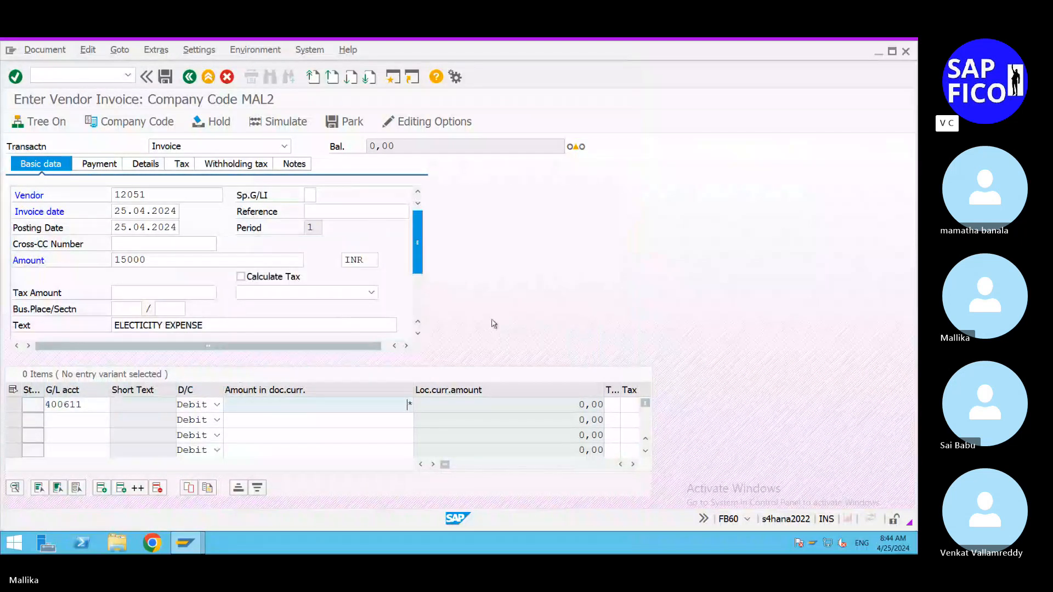
Assign cost center ADMIN COMM to the electricity expense line item and validate the invoice entries
{"action": "left_click", "coordinate": [635, 465]}
{"action": "left_click", "coordinate": [634, 464]}
{"action": "left_click", "coordinate": [634, 465]}
{"action": "left_click", "coordinate": [634, 464]}
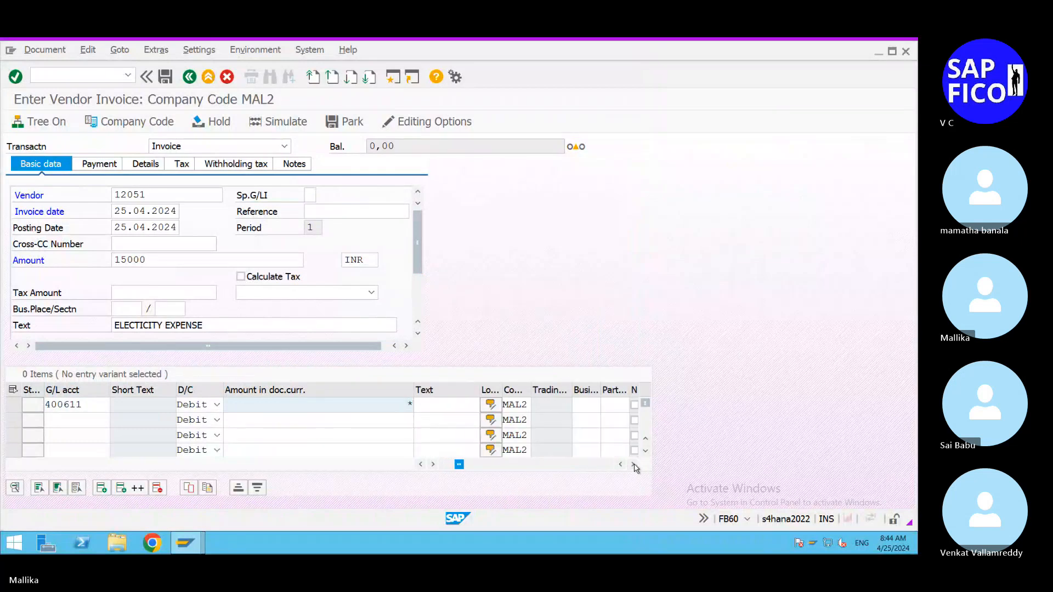
{"action": "left_click", "coordinate": [635, 465]}
{"action": "left_click", "coordinate": [635, 465]}
{"action": "left_click", "coordinate": [563, 404]}
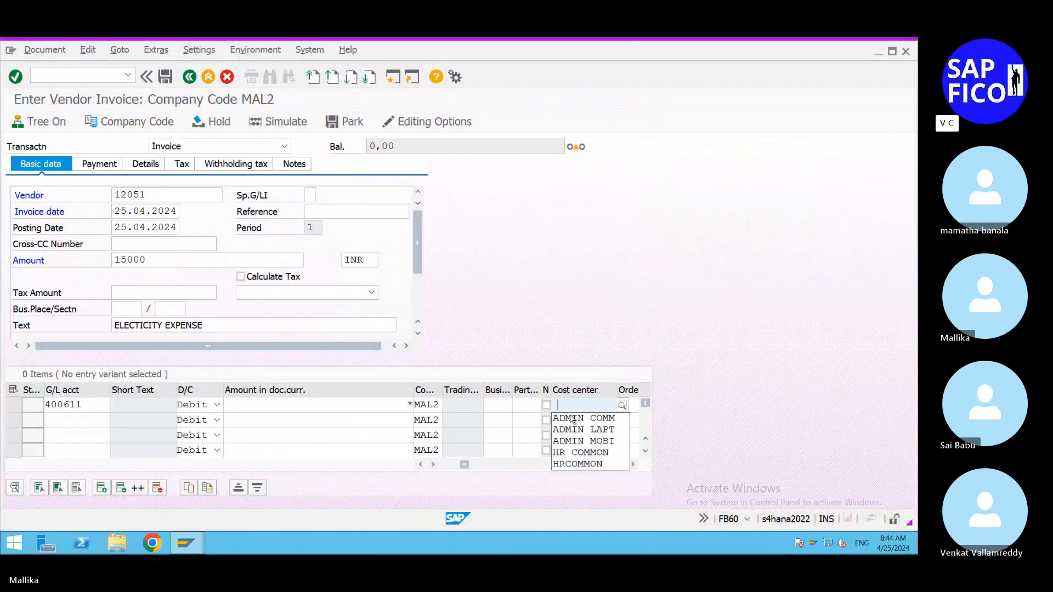
{"action": "left_click", "coordinate": [572, 418]}
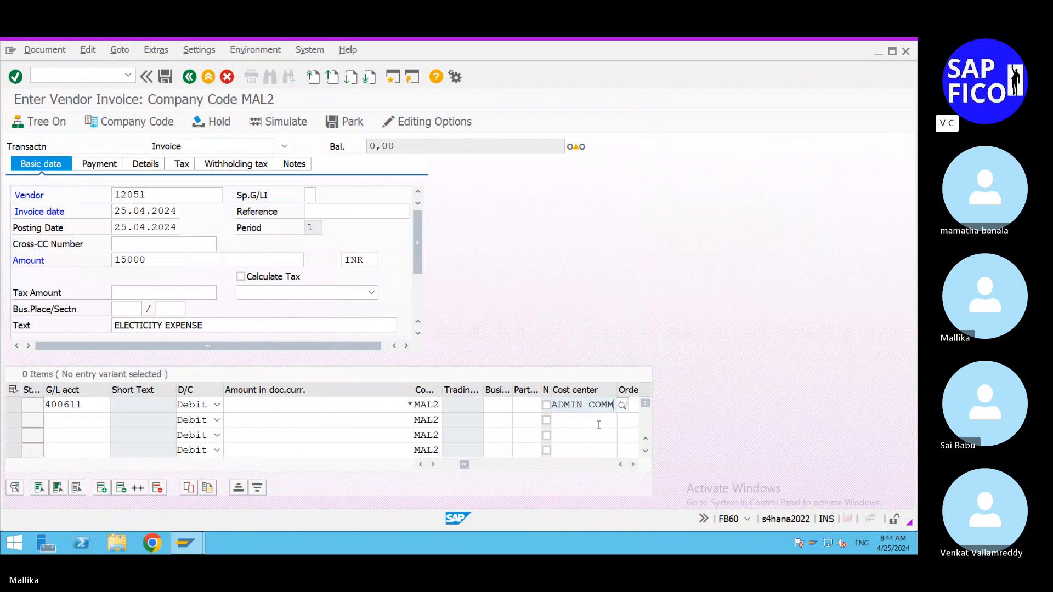
{"action": "key", "text": "Return"}
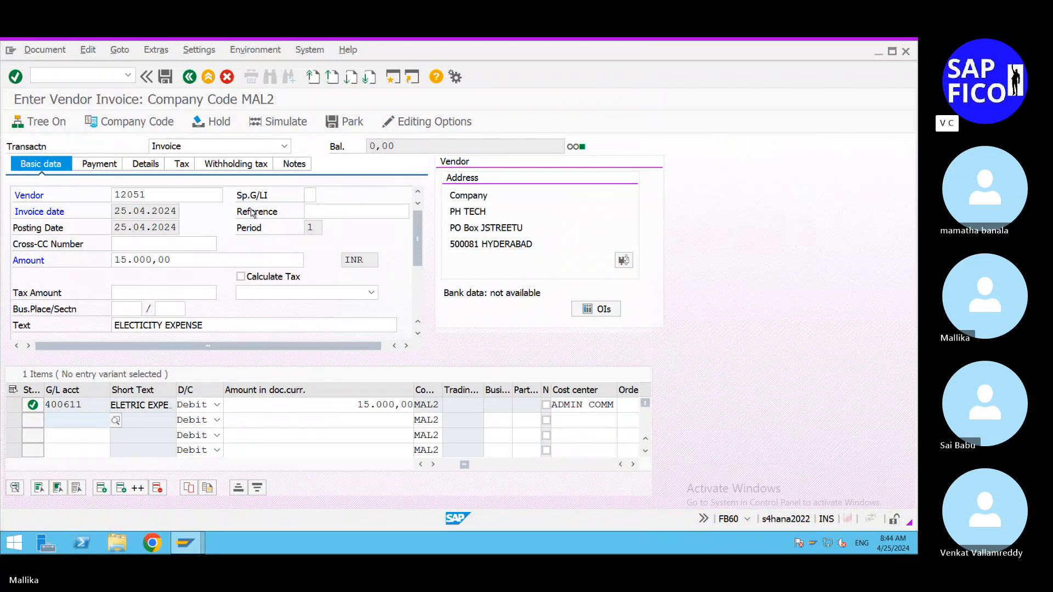
Check which profit center is derived for the electricity expense line item
{"action": "left_click", "coordinate": [632, 465]}
{"action": "left_click", "coordinate": [632, 466]}
{"action": "left_click", "coordinate": [634, 468]}
{"action": "left_click", "coordinate": [633, 466]}
{"action": "left_click", "coordinate": [633, 465]}
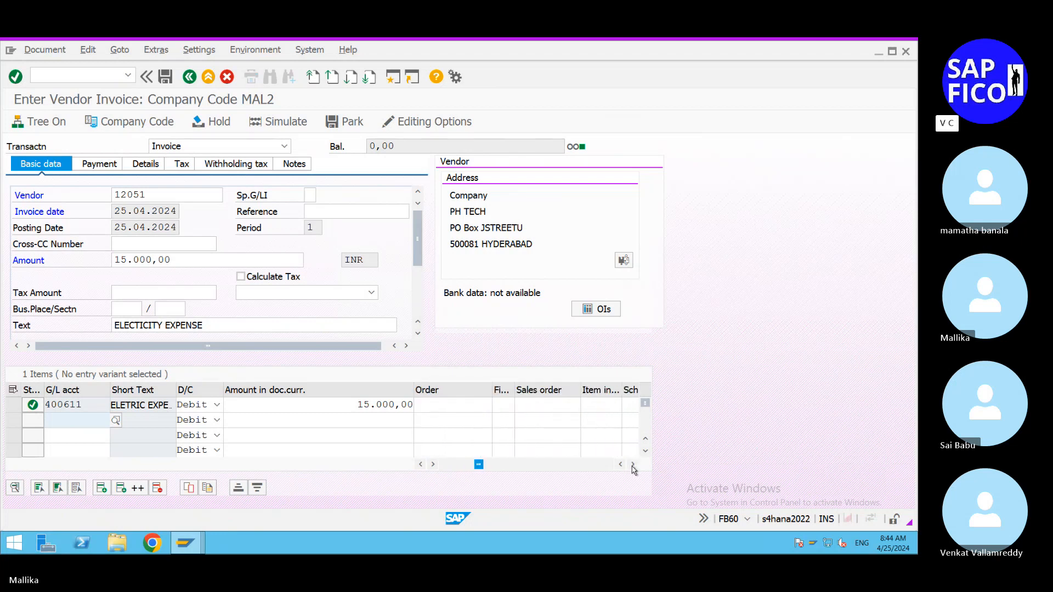
{"action": "left_click", "coordinate": [633, 465]}
{"action": "left_click", "coordinate": [633, 465]}
{"action": "left_click", "coordinate": [633, 466]}
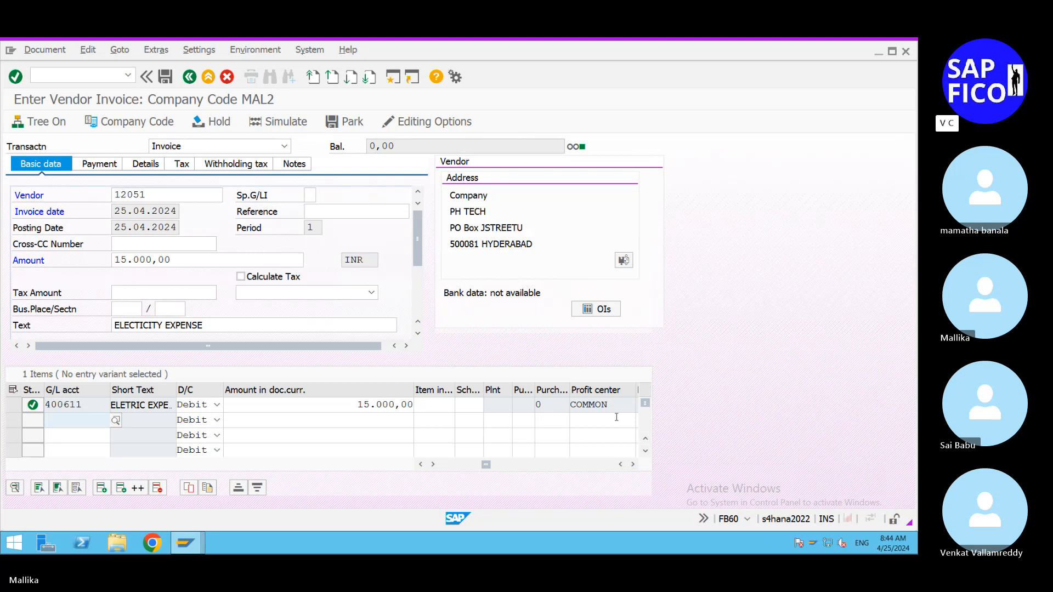
Simulate the invoice and enter the text ELETROCITY EXPENSEC on its G/L account 400611 item
{"action": "left_click", "coordinate": [294, 124]}
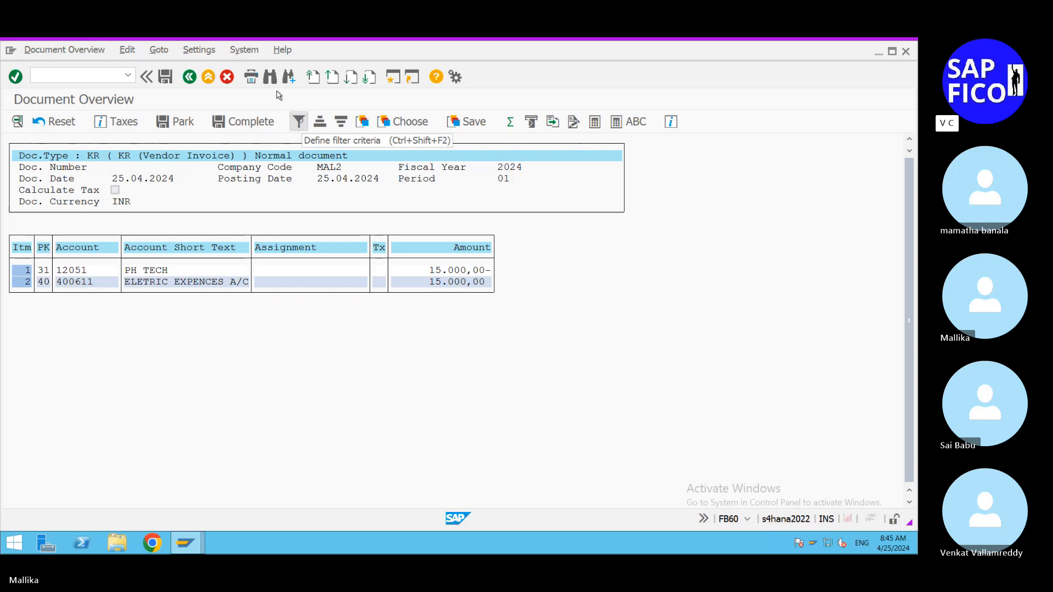
{"action": "double_click", "coordinate": [222, 283]}
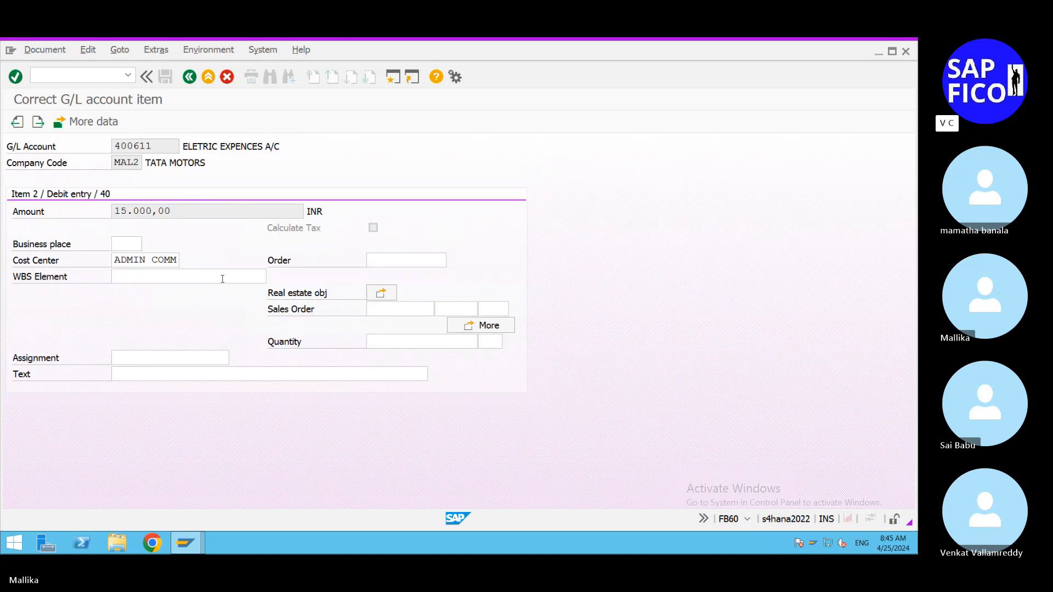
{"action": "left_click", "coordinate": [146, 374]}
{"action": "type", "text": "EL"}
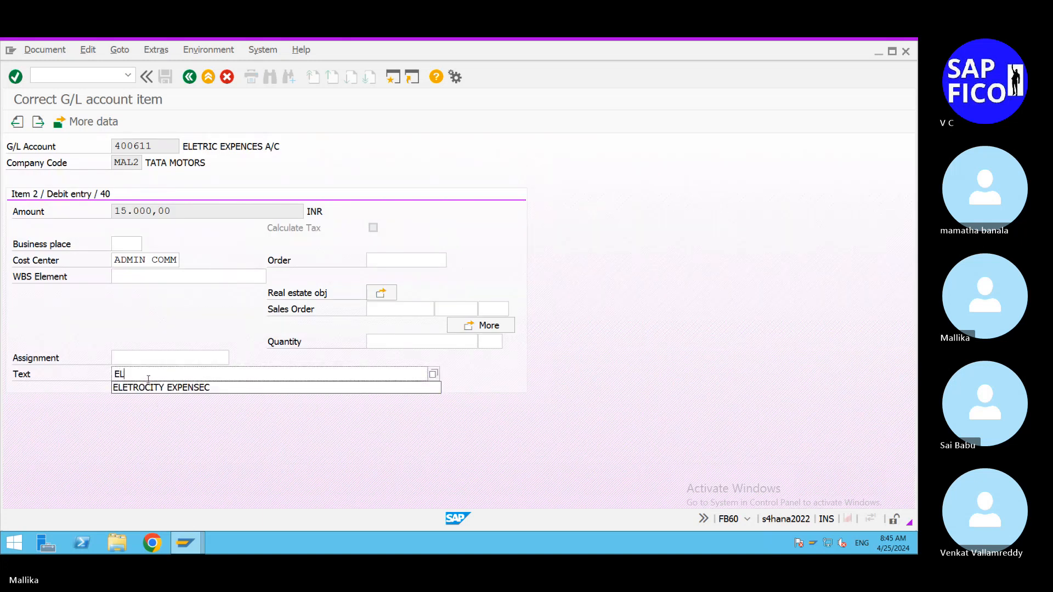
{"action": "left_click", "coordinate": [160, 388]}
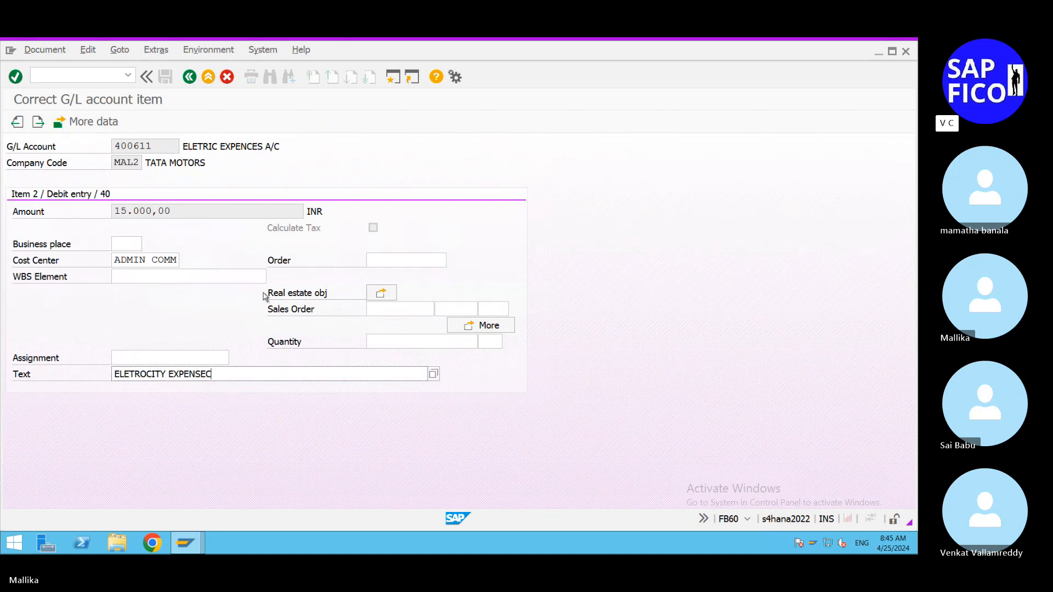
{"action": "left_click", "coordinate": [190, 78]}
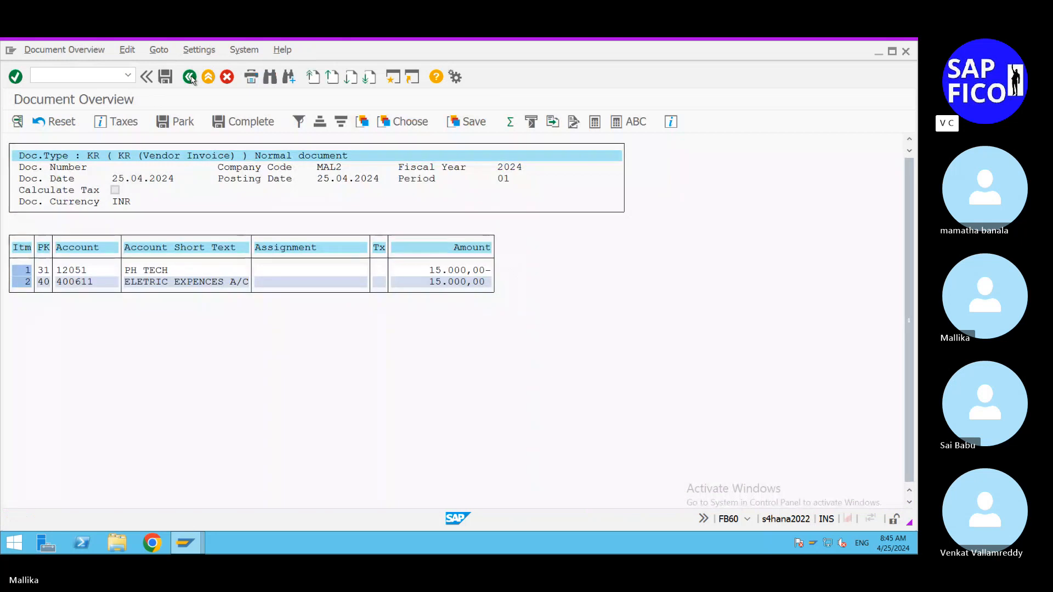
Post the vendor invoice and display the posted document, examining the line item columns in its data entry view
{"action": "left_click", "coordinate": [165, 77]}
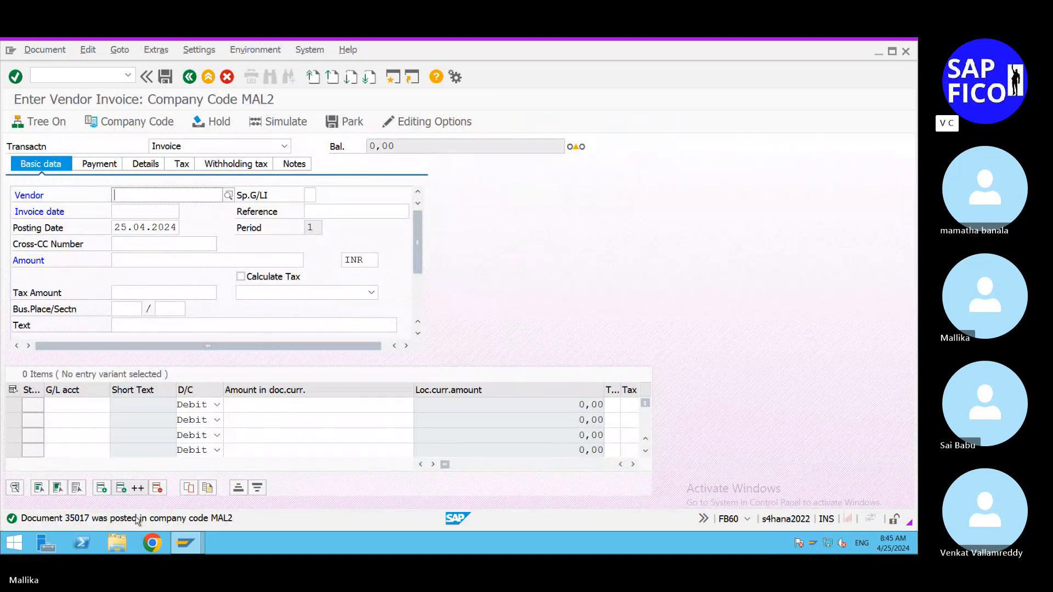
{"action": "left_click", "coordinate": [45, 50]}
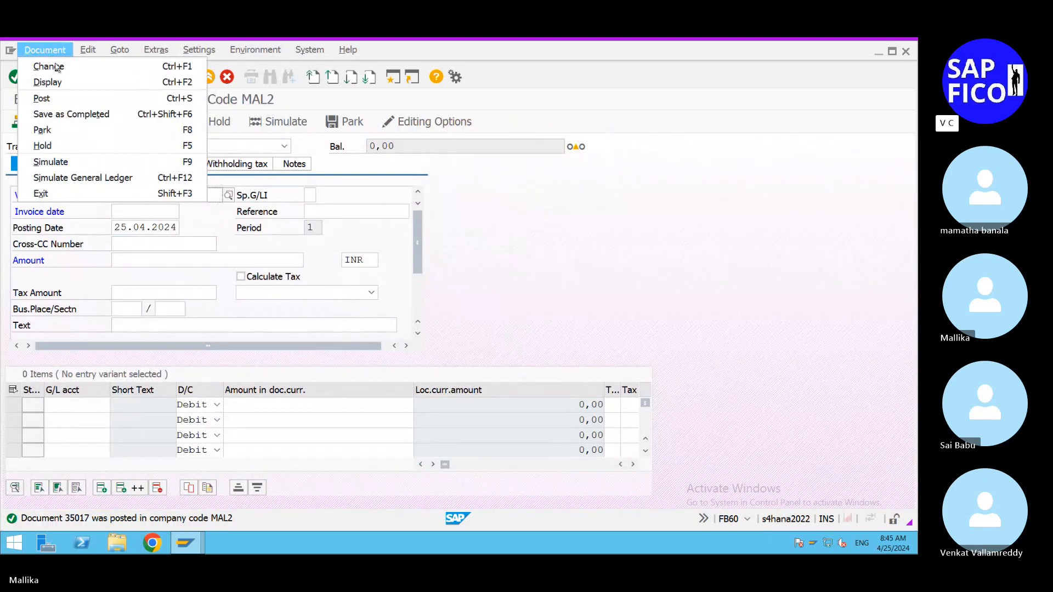
{"action": "left_click", "coordinate": [64, 81]}
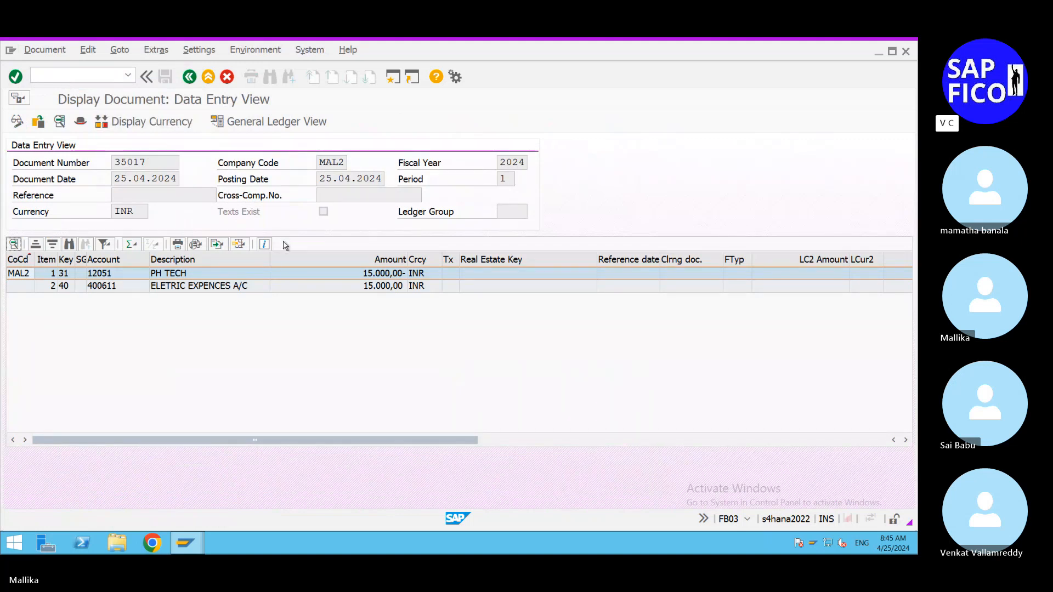
{"action": "left_click_drag", "start_coordinate": [475, 440], "coordinate": [824, 487]}
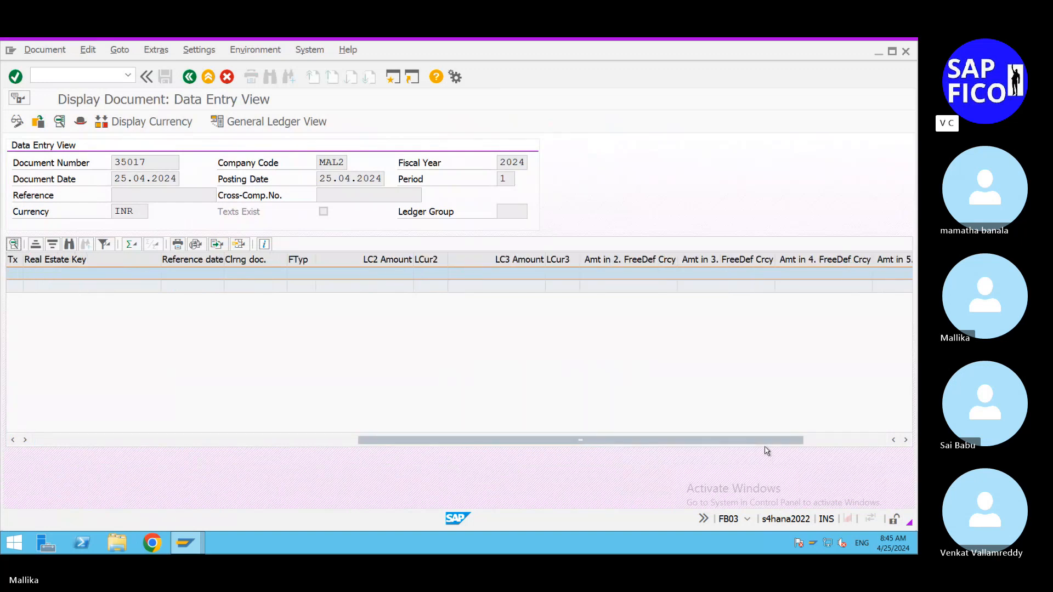
{"action": "left_click_drag", "start_coordinate": [770, 441], "coordinate": [845, 443]}
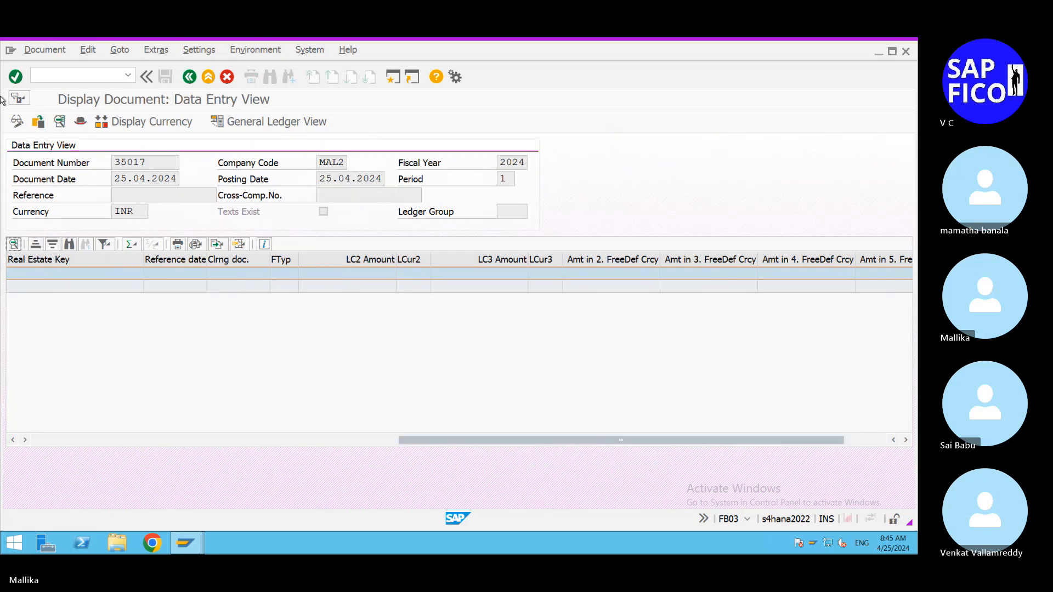
Switch the posted document to its general ledger view and examine the line item columns and available layouts
{"action": "left_click", "coordinate": [258, 123]}
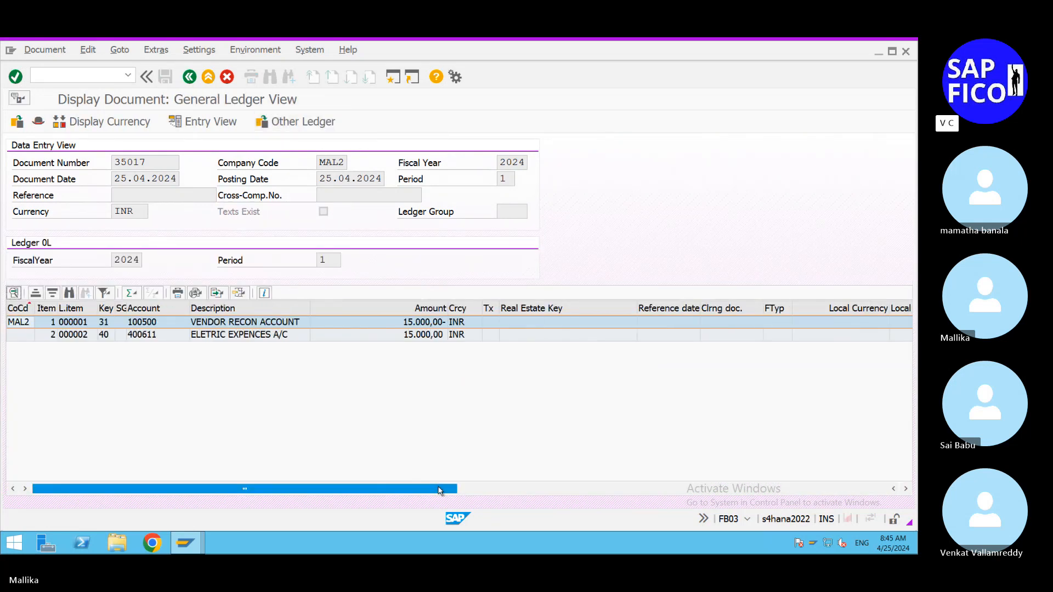
{"action": "left_click_drag", "start_coordinate": [439, 490], "coordinate": [881, 499]}
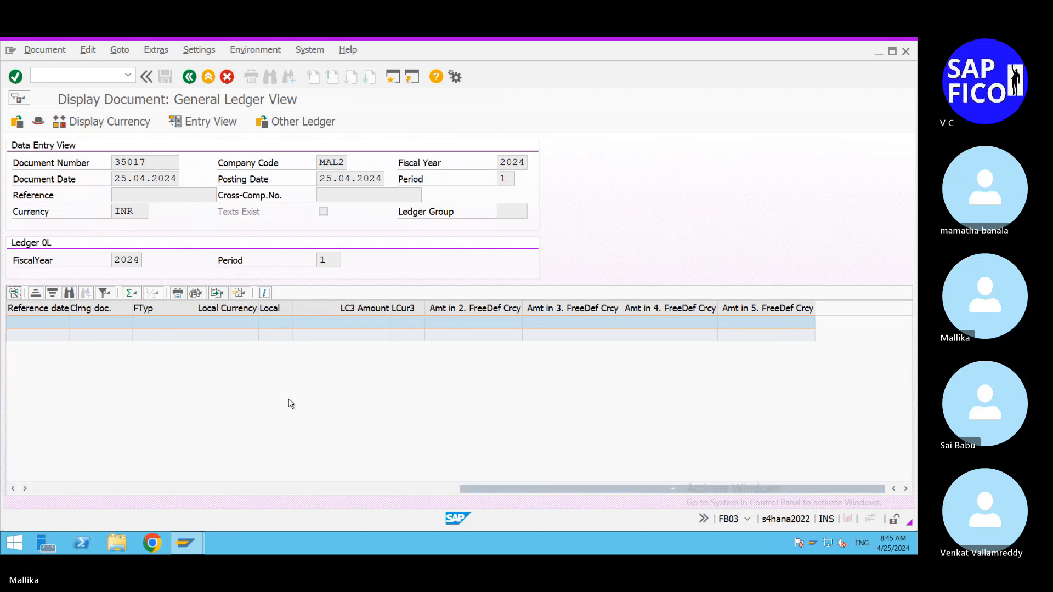
{"action": "left_click", "coordinate": [237, 294]}
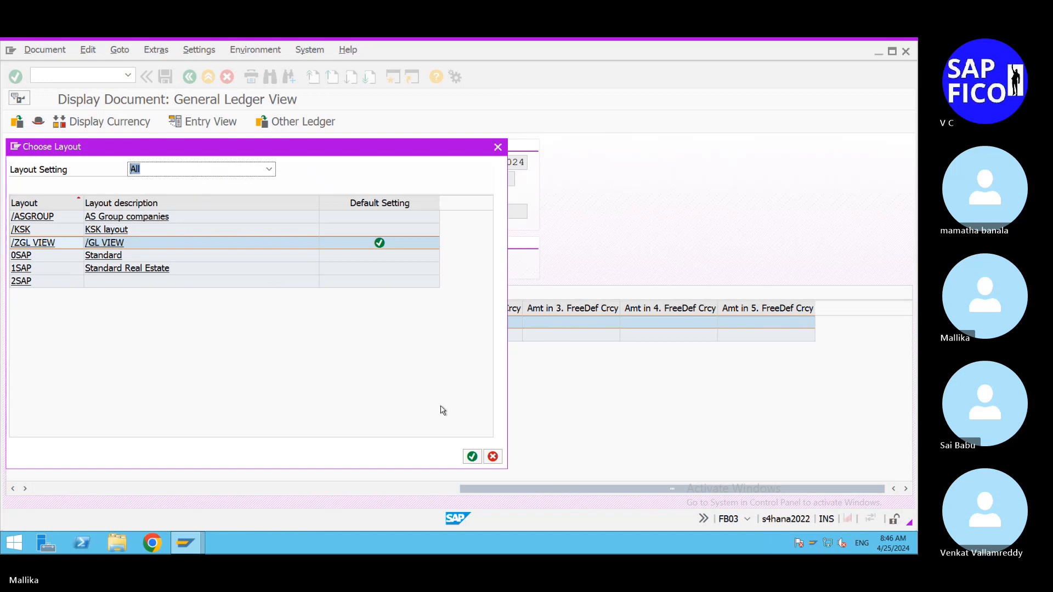
{"action": "left_click", "coordinate": [492, 457]}
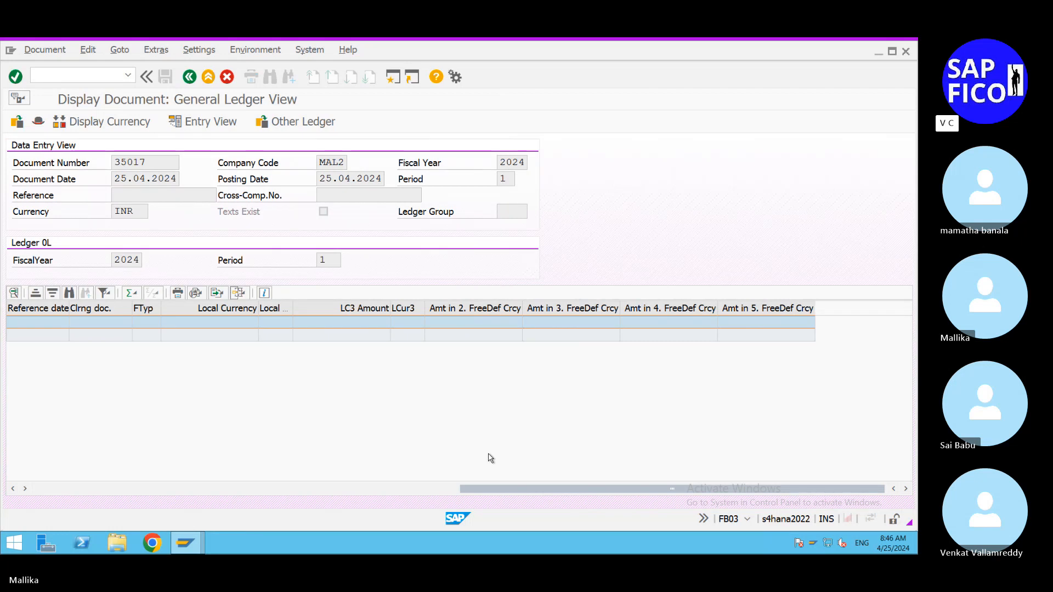
Apply the /ZGL VIEW layout to the general ledger line items and look through its columns
{"action": "left_click", "coordinate": [238, 295]}
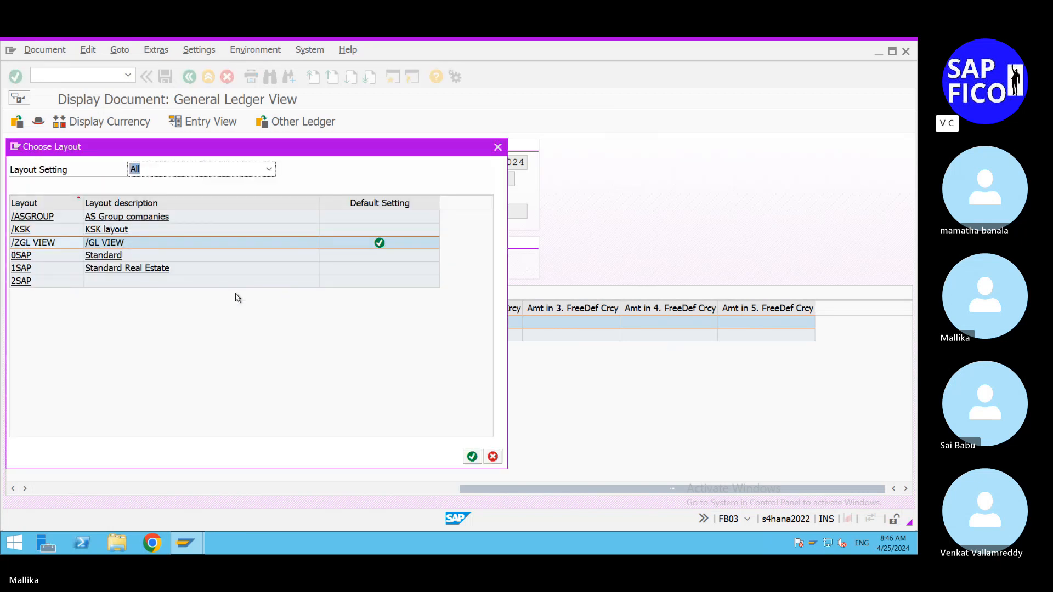
{"action": "left_click", "coordinate": [471, 456]}
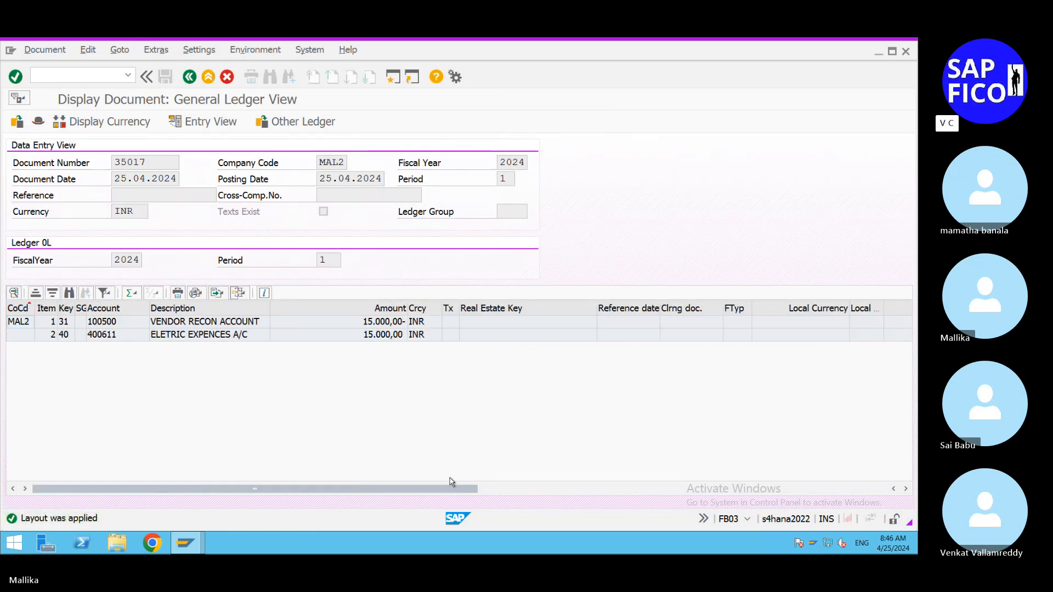
{"action": "left_click_drag", "start_coordinate": [448, 489], "coordinate": [834, 500]}
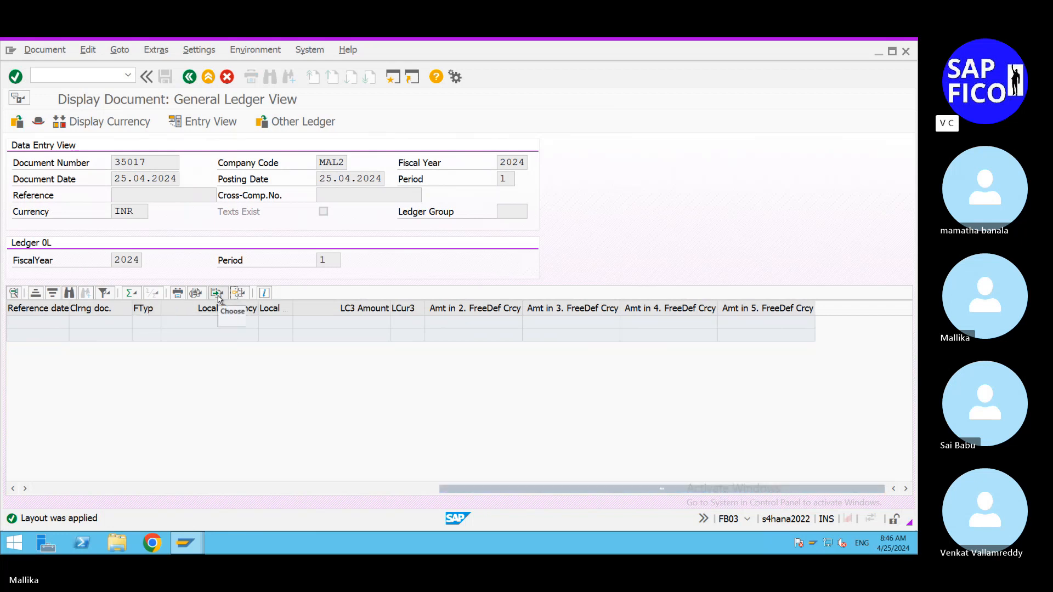
Apply the 0SAP Standard layout to the general ledger line items
{"action": "left_click", "coordinate": [232, 296]}
{"action": "left_click", "coordinate": [250, 306]}
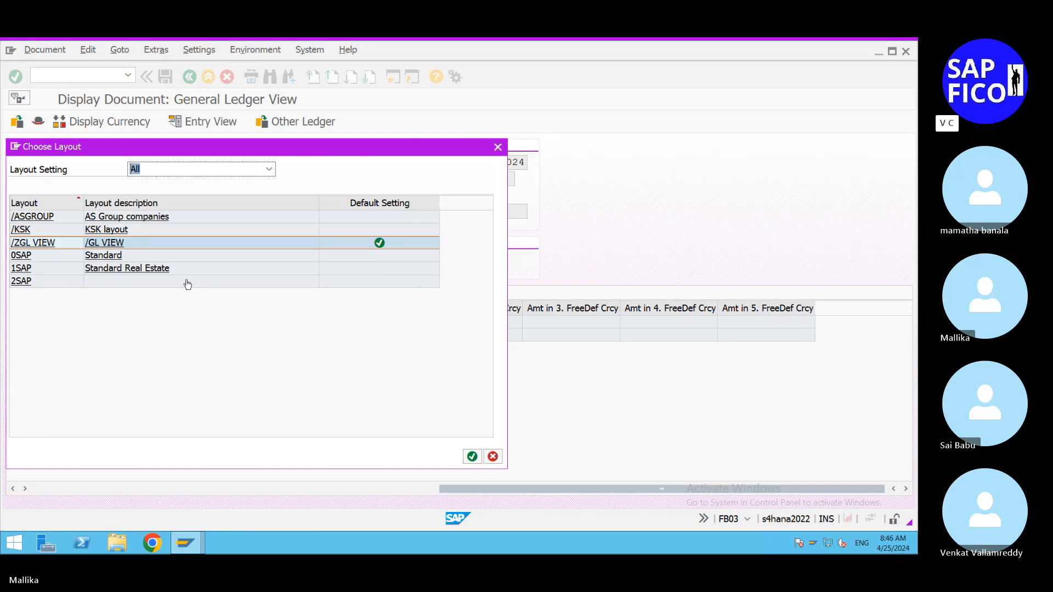
{"action": "double_click", "coordinate": [112, 259]}
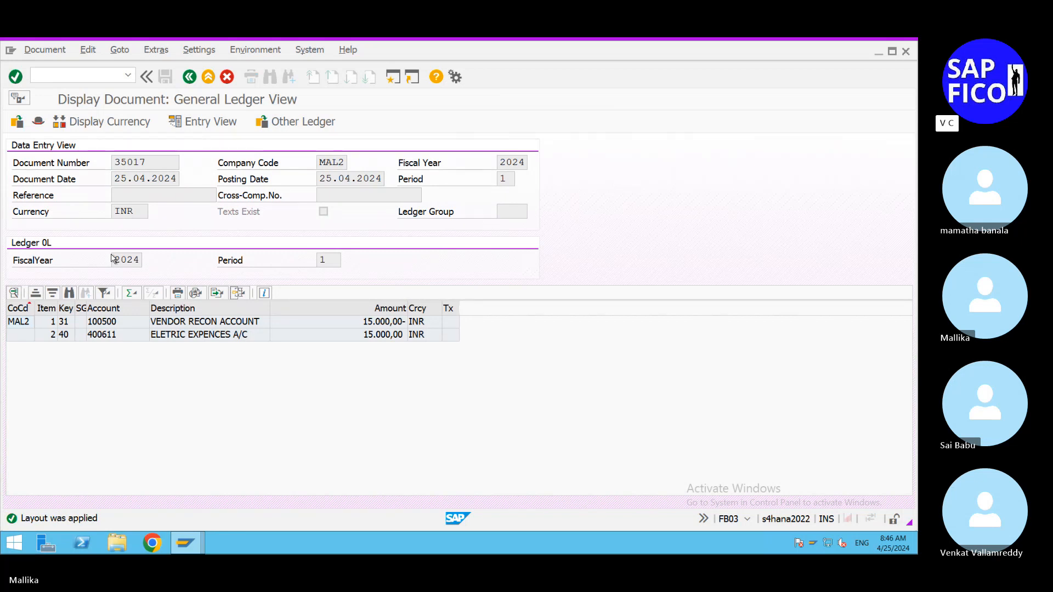
Change the general ledger line item layout to include the Cost Center column among the displayed columns
{"action": "left_click", "coordinate": [242, 294]}
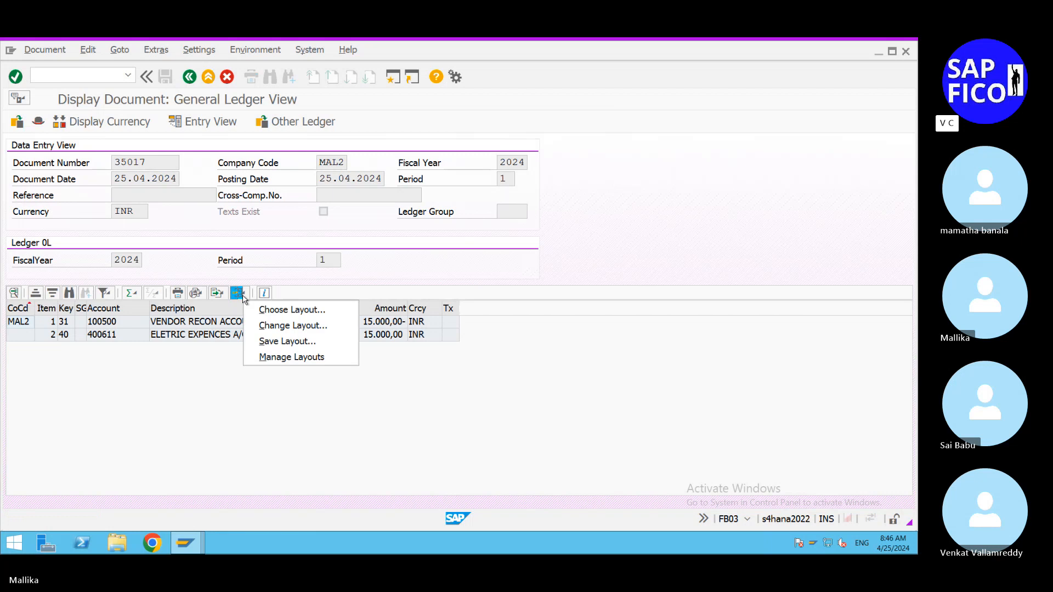
{"action": "left_click", "coordinate": [282, 327]}
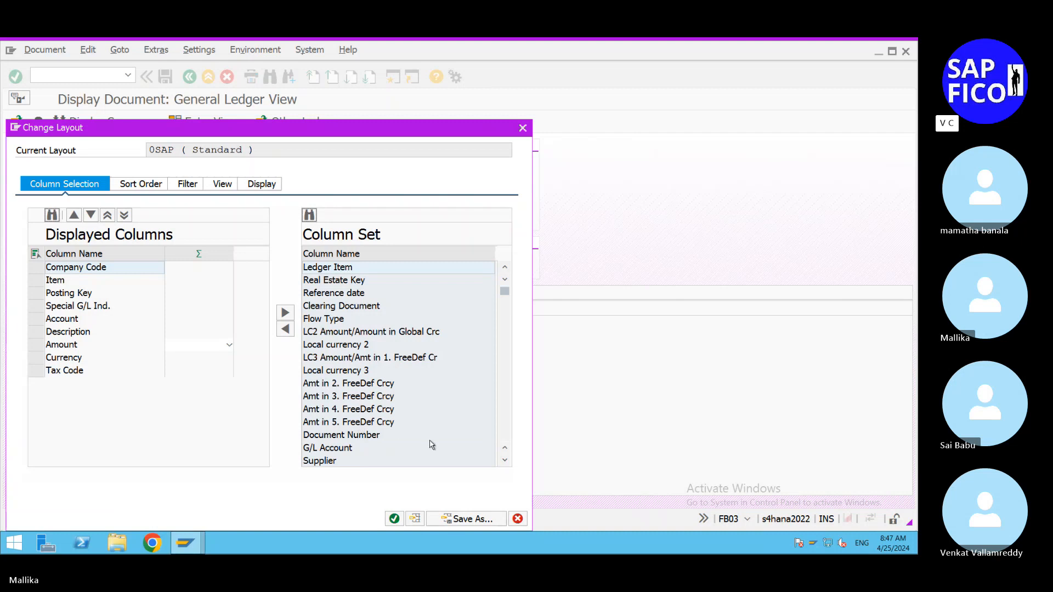
{"action": "left_click", "coordinate": [504, 461]}
{"action": "left_click", "coordinate": [504, 462]}
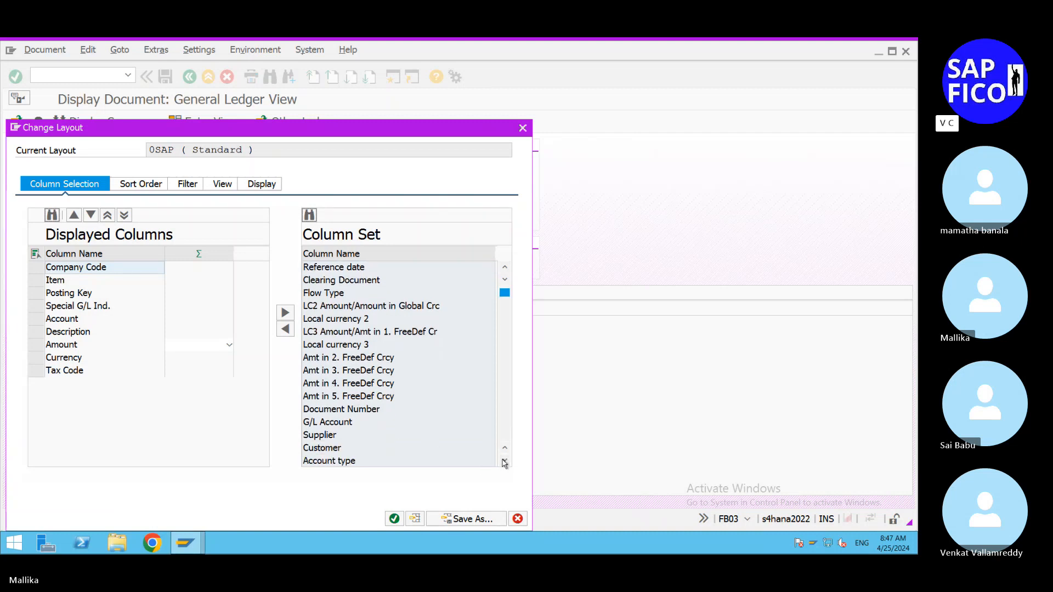
{"action": "left_click", "coordinate": [505, 462]}
{"action": "left_click", "coordinate": [504, 462]}
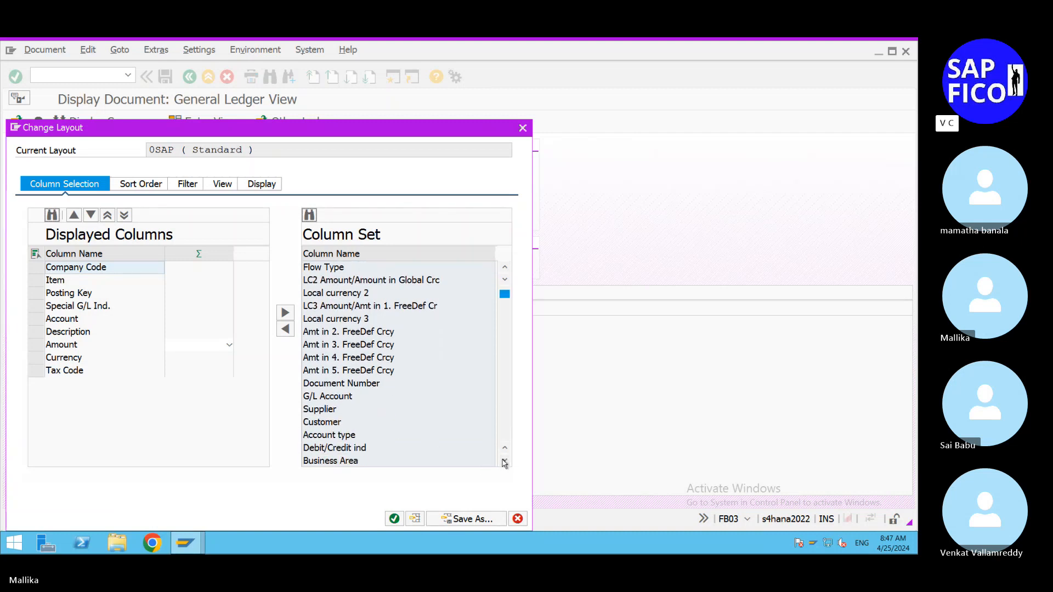
{"action": "left_click", "coordinate": [504, 462]}
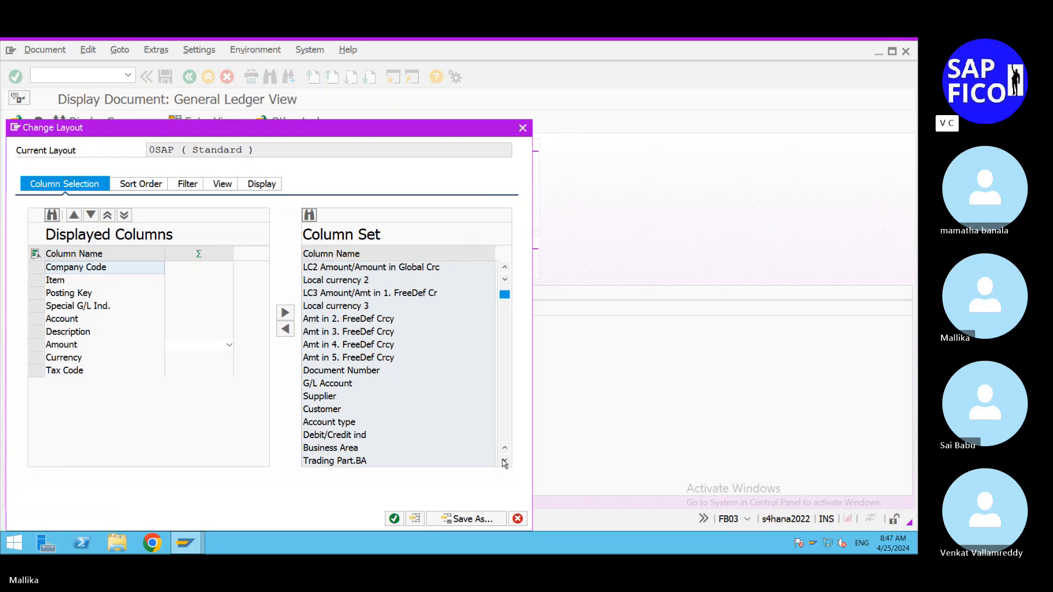
{"action": "left_click", "coordinate": [505, 462]}
{"action": "left_click", "coordinate": [504, 462]}
{"action": "left_click", "coordinate": [505, 463]}
{"action": "left_click", "coordinate": [504, 463]}
{"action": "left_click", "coordinate": [505, 462]}
{"action": "left_click", "coordinate": [505, 462]}
{"action": "left_click", "coordinate": [505, 462]}
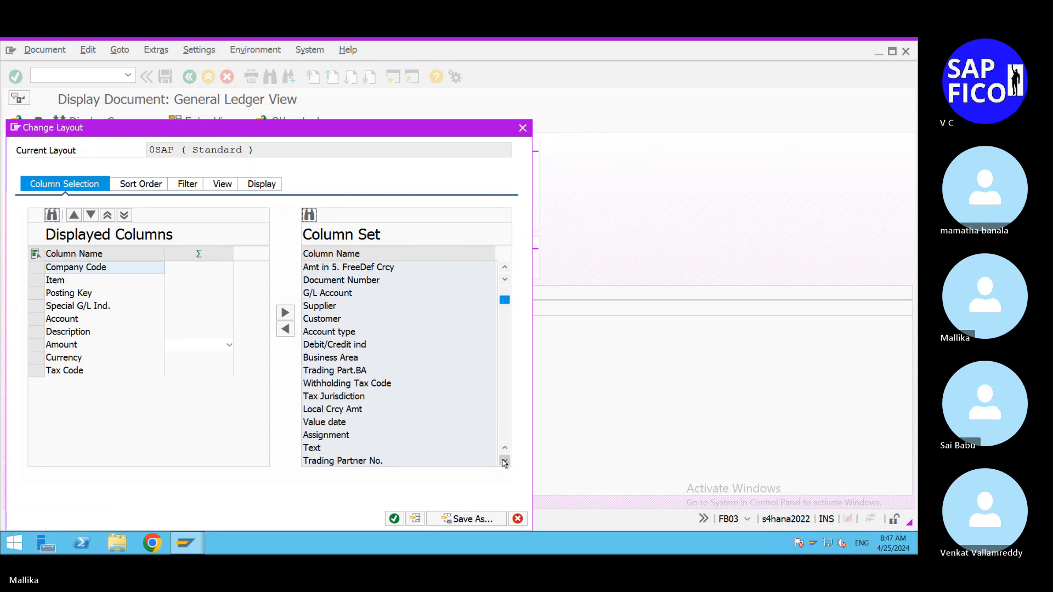
{"action": "left_click", "coordinate": [505, 462]}
{"action": "left_click", "coordinate": [505, 462]}
{"action": "left_click", "coordinate": [505, 463]}
{"action": "left_click", "coordinate": [505, 462]}
{"action": "left_click", "coordinate": [505, 462]}
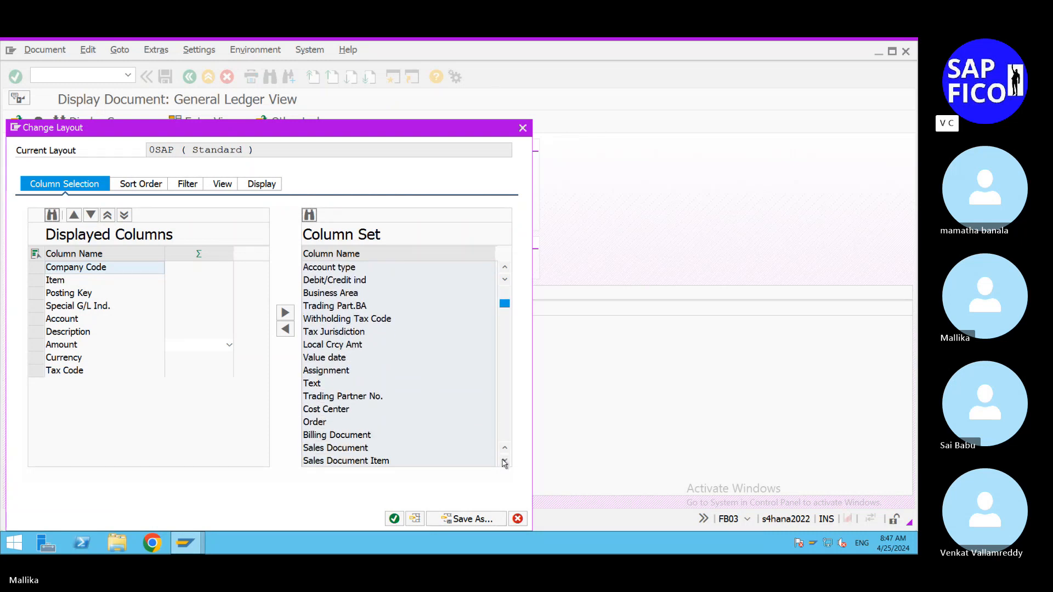
{"action": "left_click", "coordinate": [333, 412]}
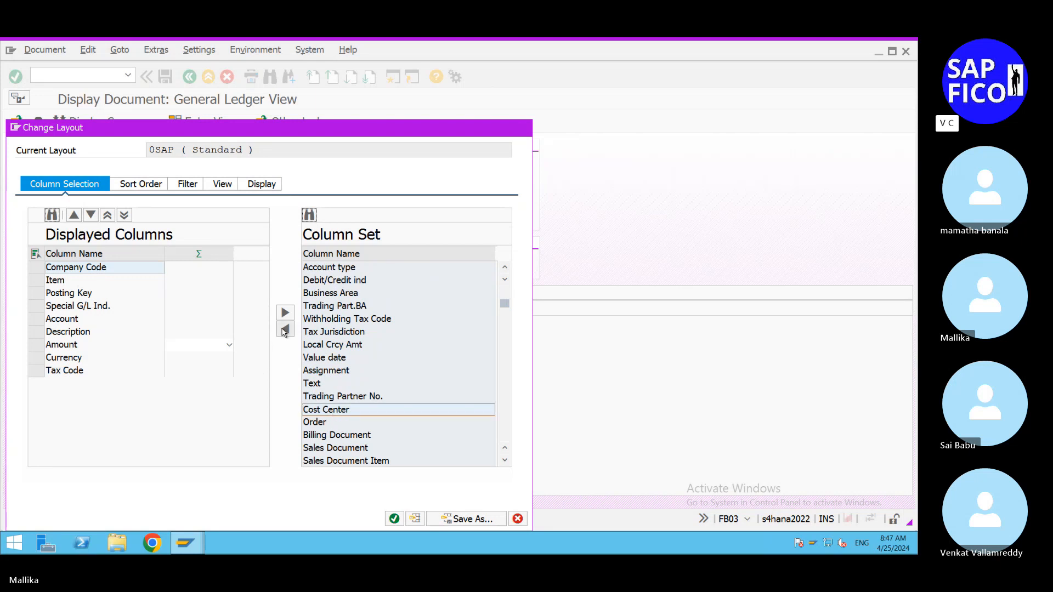
{"action": "left_click", "coordinate": [284, 330]}
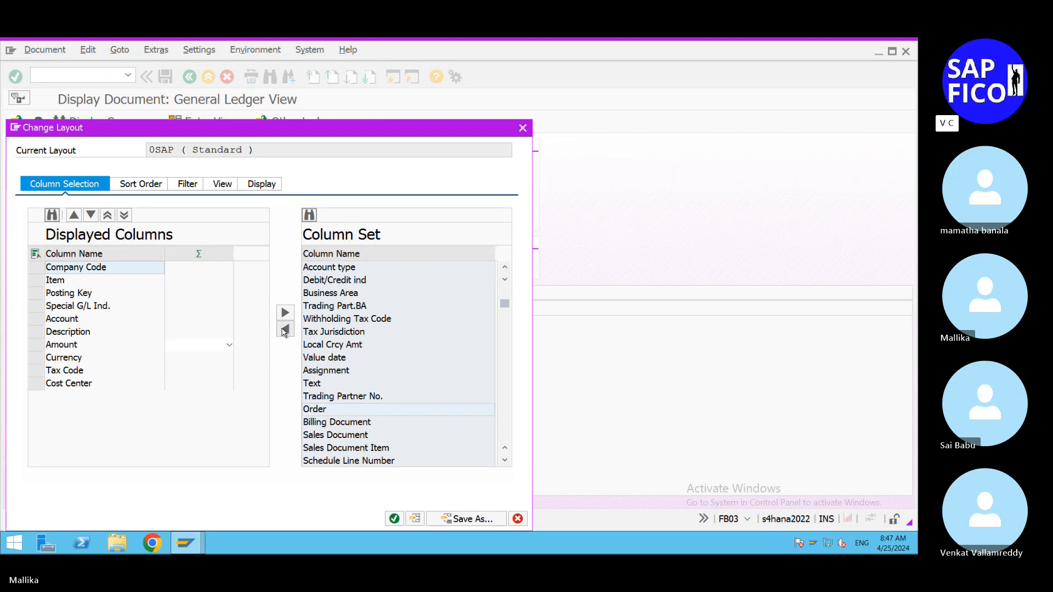
Add the Profit Center column to the displayed columns and apply the changed layout to the line items
{"action": "left_click", "coordinate": [505, 462]}
{"action": "left_click", "coordinate": [505, 462]}
{"action": "left_click", "coordinate": [504, 462]}
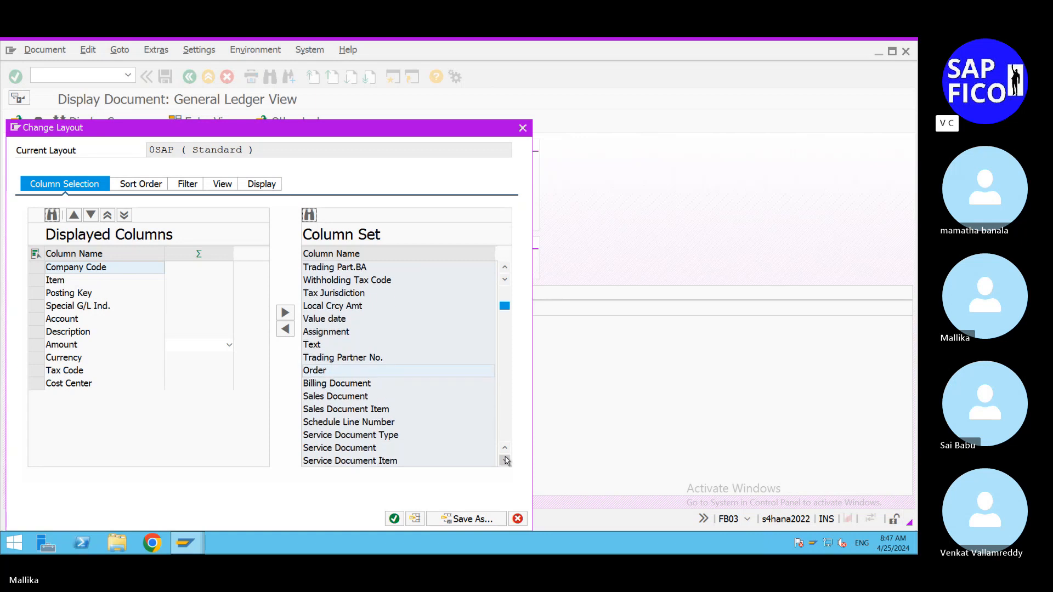
{"action": "left_click", "coordinate": [505, 462]}
{"action": "left_click", "coordinate": [504, 462]}
{"action": "left_click", "coordinate": [504, 462]}
{"action": "left_click", "coordinate": [505, 463]}
{"action": "left_click", "coordinate": [505, 463]}
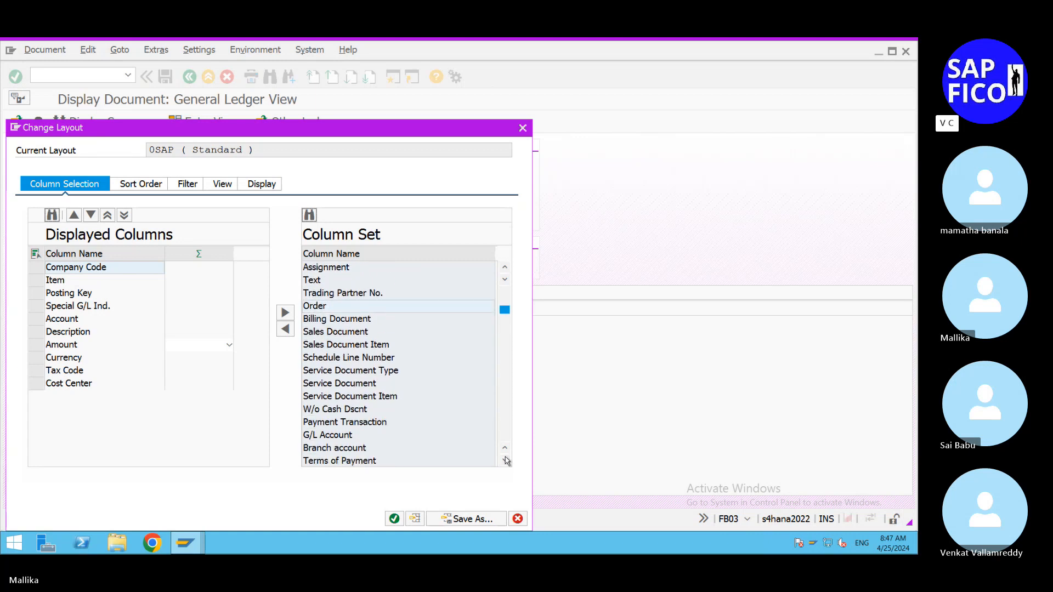
{"action": "left_click", "coordinate": [505, 462]}
{"action": "left_click", "coordinate": [504, 462]}
{"action": "left_click", "coordinate": [505, 462]}
{"action": "left_click", "coordinate": [504, 462]}
{"action": "left_click", "coordinate": [505, 463]}
{"action": "left_click", "coordinate": [505, 462]}
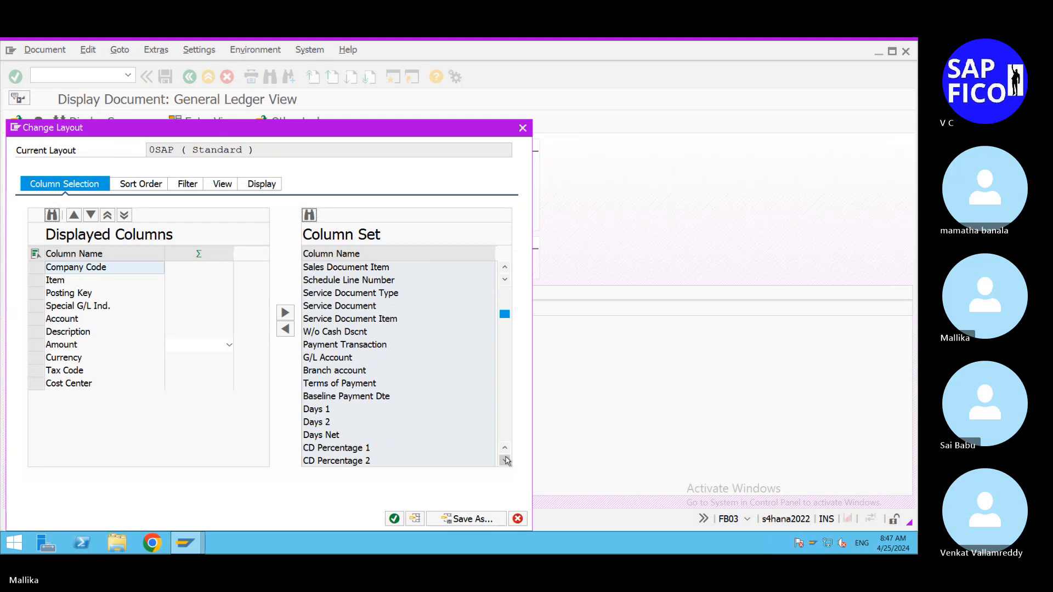
{"action": "left_click", "coordinate": [505, 463]}
{"action": "left_click", "coordinate": [504, 462]}
{"action": "left_click", "coordinate": [505, 462]}
{"action": "left_click", "coordinate": [504, 462]}
{"action": "left_click", "coordinate": [504, 462]}
{"action": "left_click", "coordinate": [504, 462]}
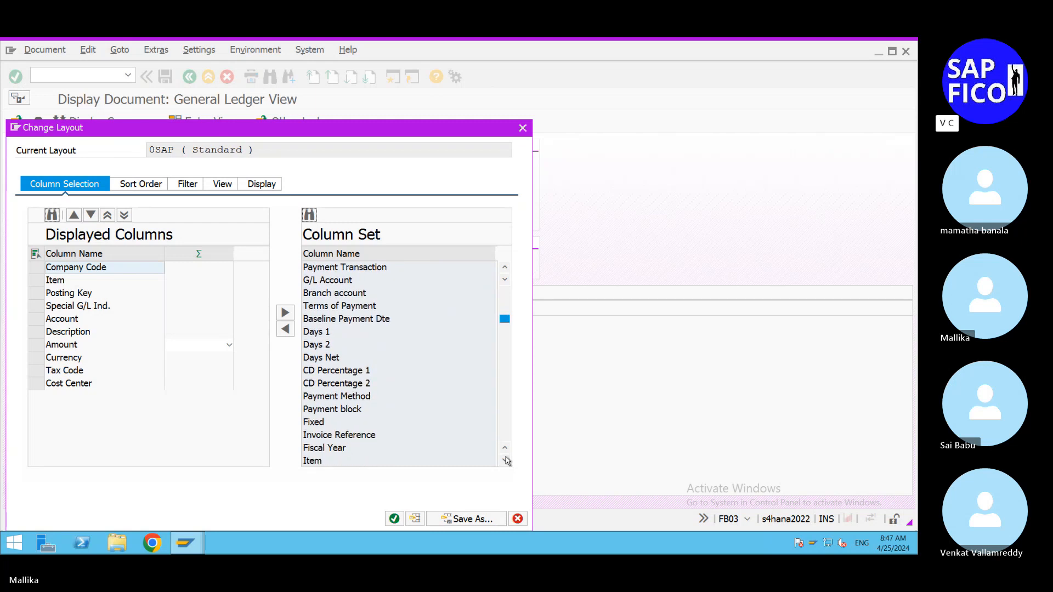
{"action": "left_click", "coordinate": [504, 463]}
{"action": "left_click", "coordinate": [505, 462]}
{"action": "left_click", "coordinate": [504, 463]}
{"action": "left_click", "coordinate": [505, 462]}
{"action": "left_click", "coordinate": [504, 462]}
{"action": "left_click", "coordinate": [504, 462]}
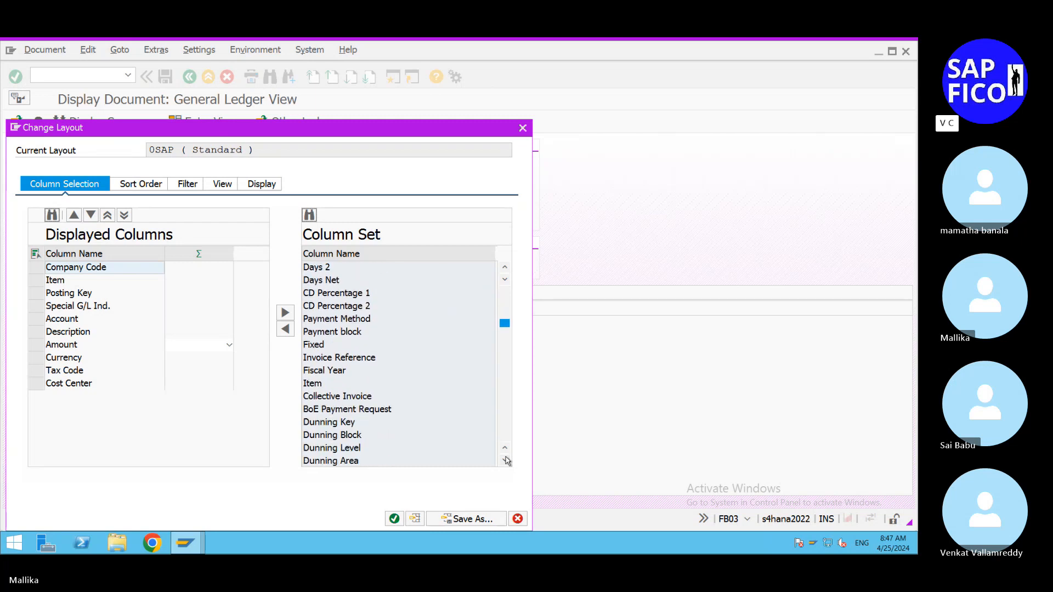
{"action": "left_click", "coordinate": [505, 462]}
{"action": "left_click", "coordinate": [504, 462]}
{"action": "left_click", "coordinate": [505, 462]}
{"action": "left_click", "coordinate": [504, 462]}
{"action": "left_click", "coordinate": [505, 462]}
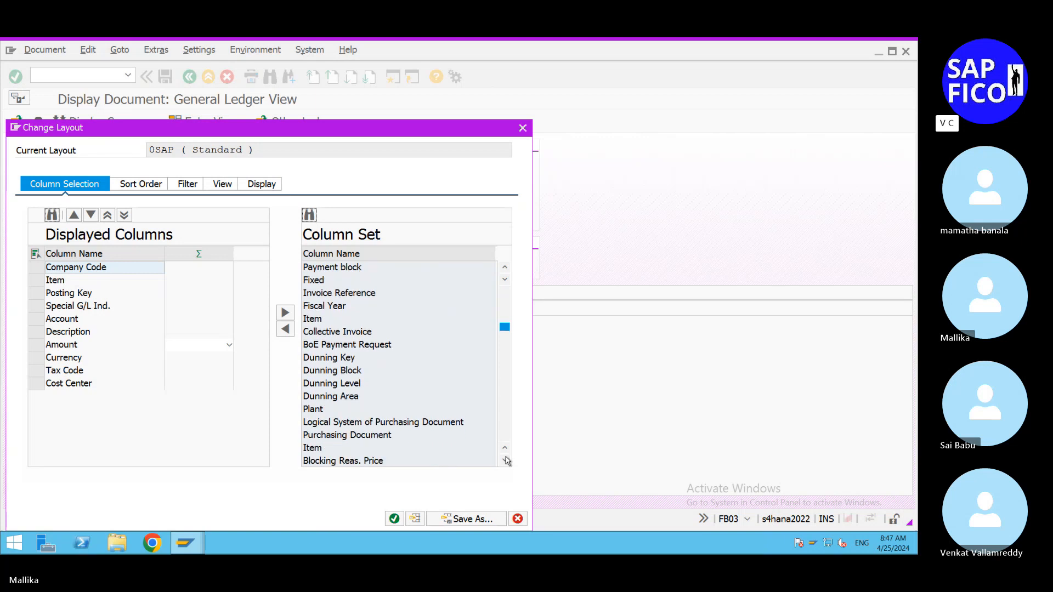
{"action": "left_click", "coordinate": [504, 462]}
{"action": "double_click", "coordinate": [505, 462]}
{"action": "left_click", "coordinate": [505, 463]}
{"action": "double_click", "coordinate": [504, 462]}
{"action": "left_click", "coordinate": [505, 462]}
{"action": "double_click", "coordinate": [505, 462]}
{"action": "left_click", "coordinate": [504, 462]}
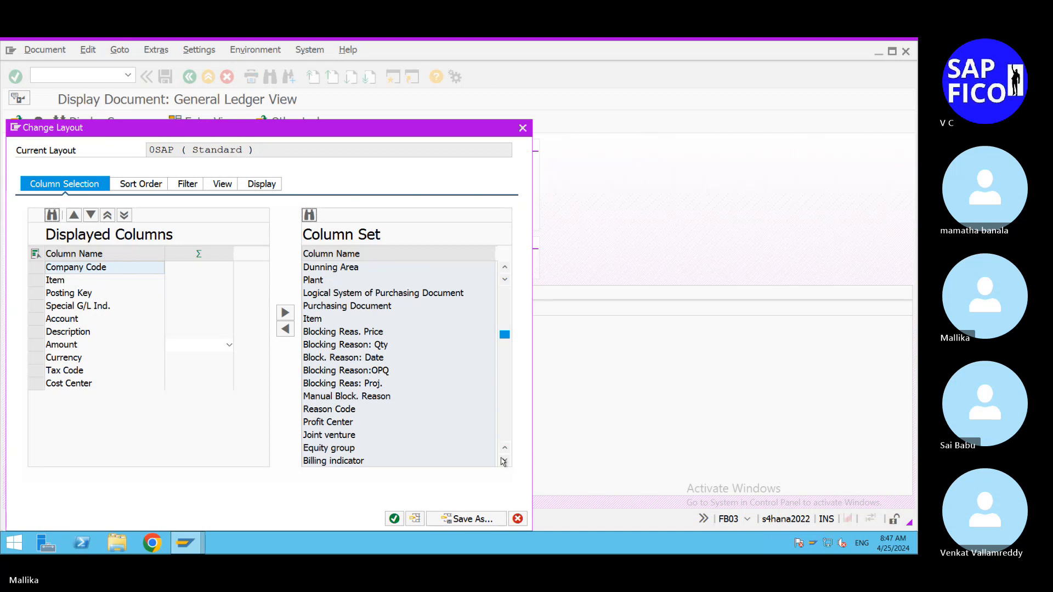
{"action": "left_click", "coordinate": [319, 422]}
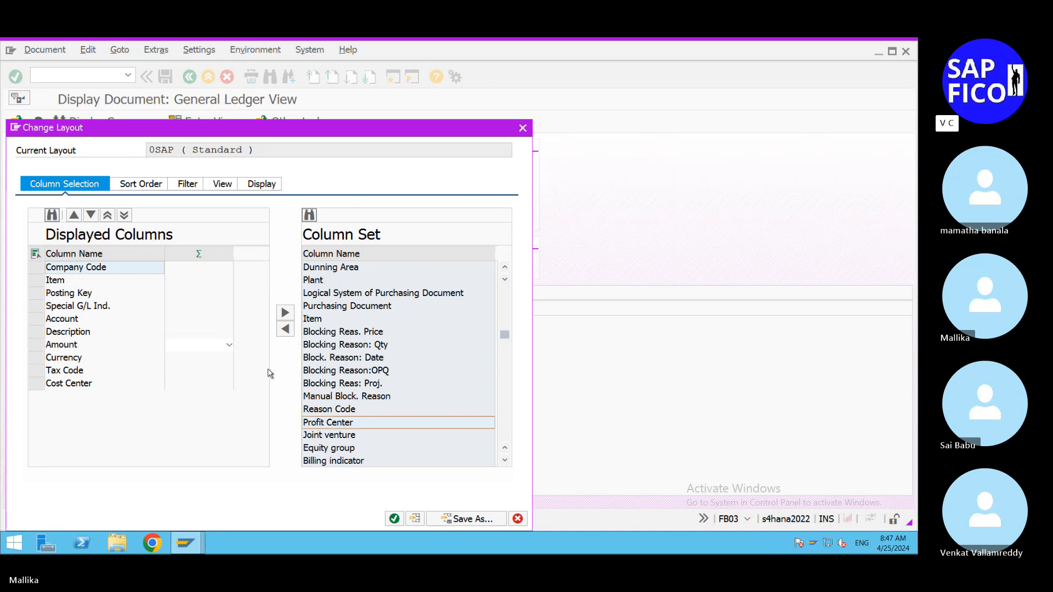
{"action": "left_click", "coordinate": [286, 329]}
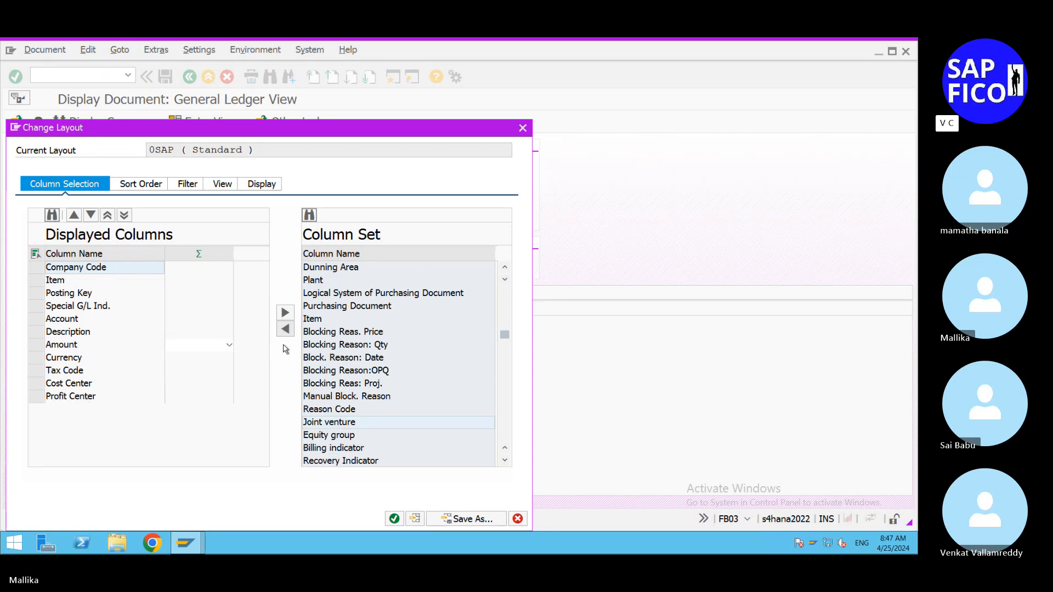
{"action": "left_click", "coordinate": [394, 519]}
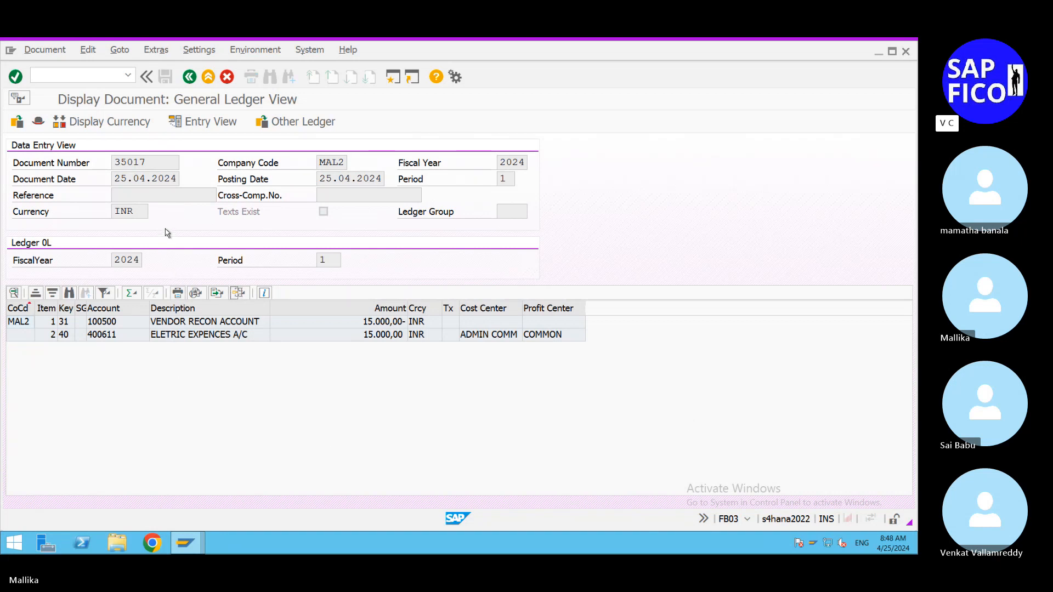
Start customer invoice entry with transaction FB70 and set the company code to MAL2
{"action": "left_click", "coordinate": [88, 78]}
{"action": "type", "text": "/NFB70"}
{"action": "key", "text": "Return"}
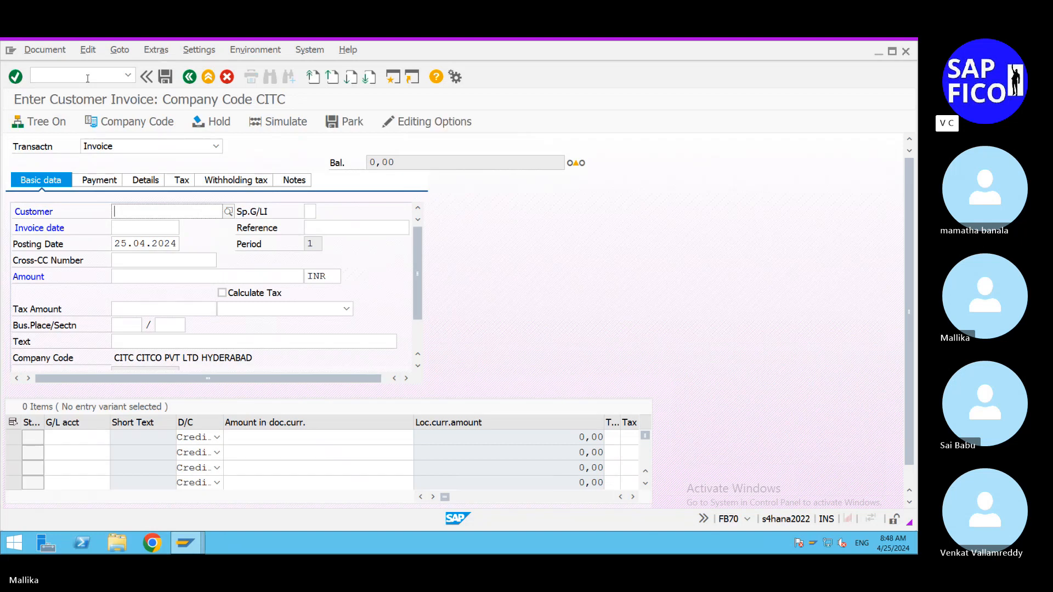
{"action": "left_click", "coordinate": [126, 124]}
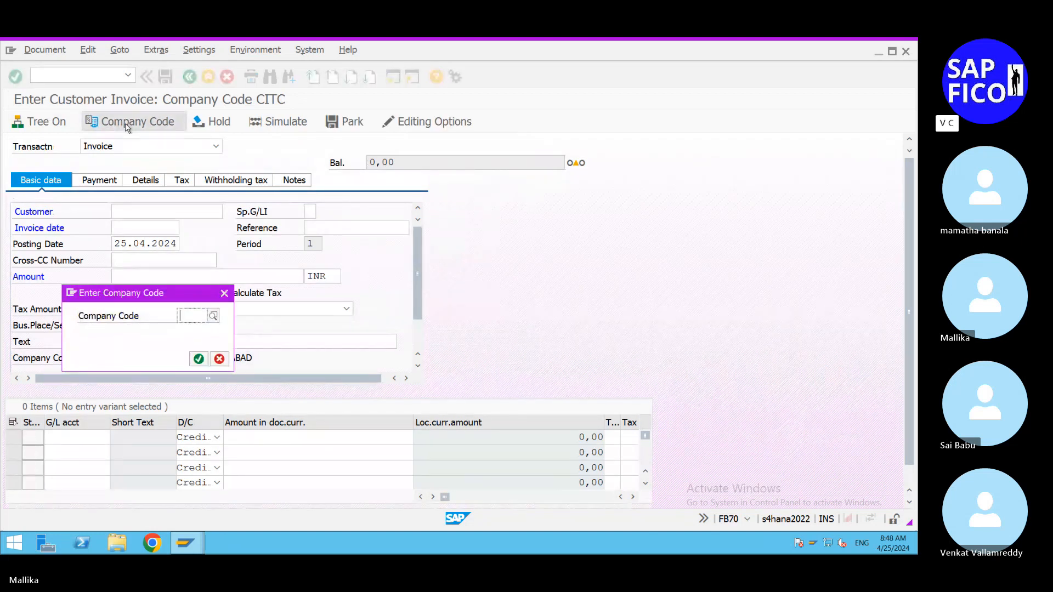
{"action": "type", "text": "MAL"}
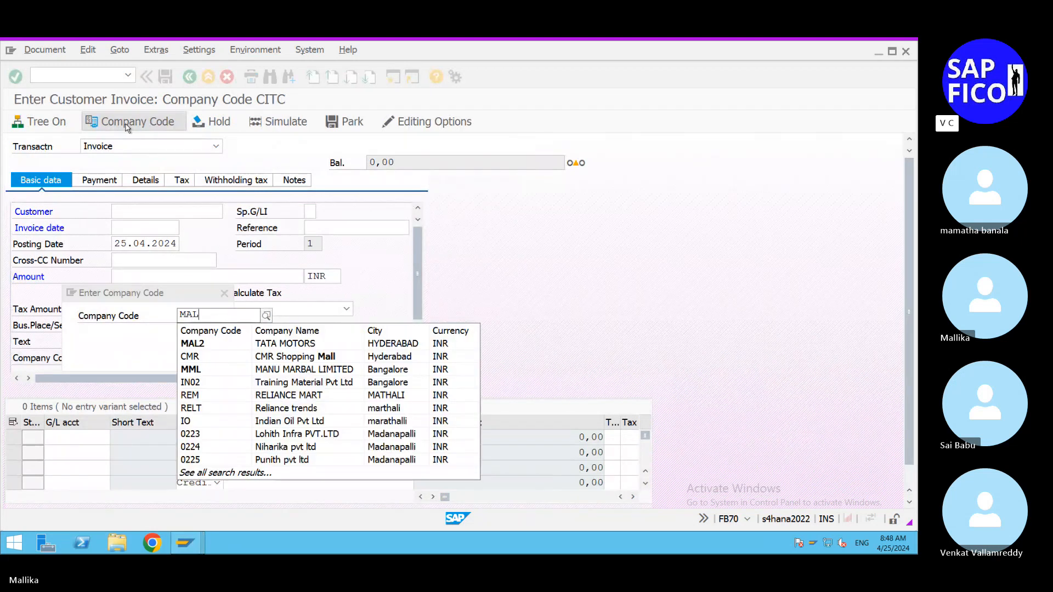
{"action": "left_click", "coordinate": [266, 344]}
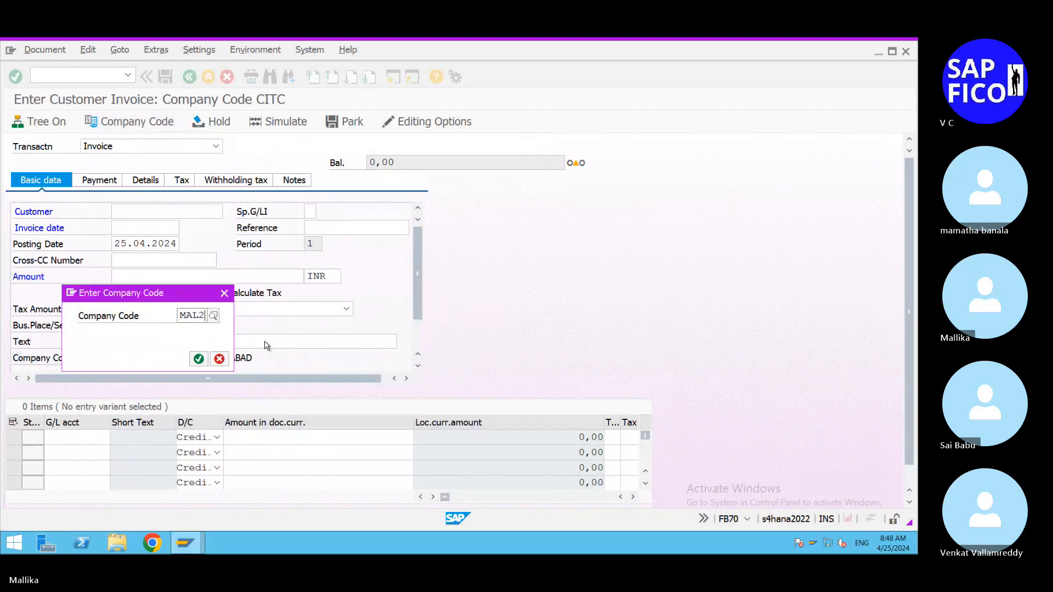
{"action": "left_click", "coordinate": [198, 359]}
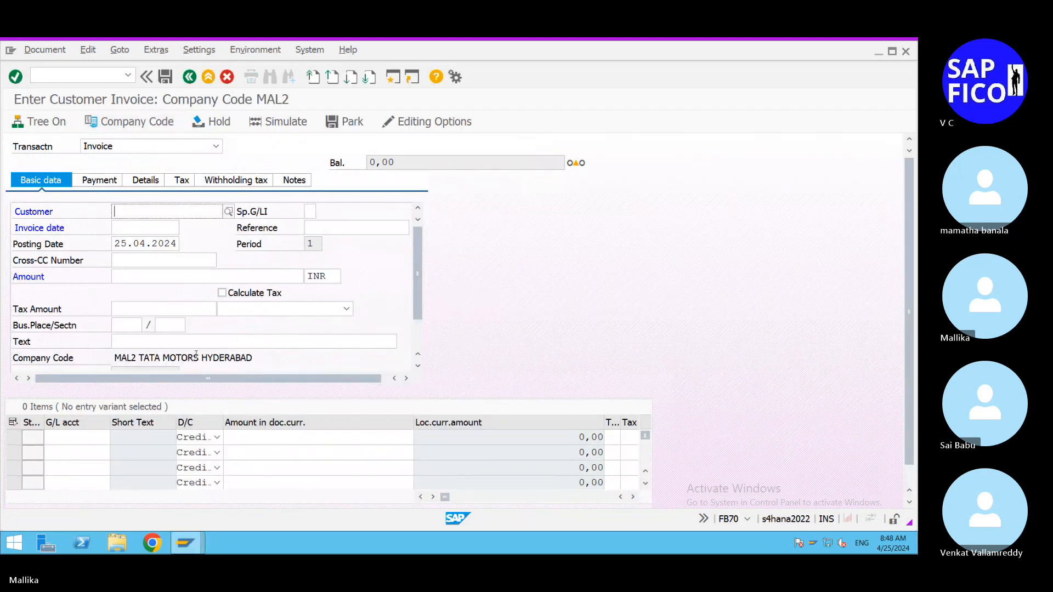
Choose BMW from the MAL2 customers and set the invoice date to 25.04.2024
{"action": "left_click", "coordinate": [228, 211]}
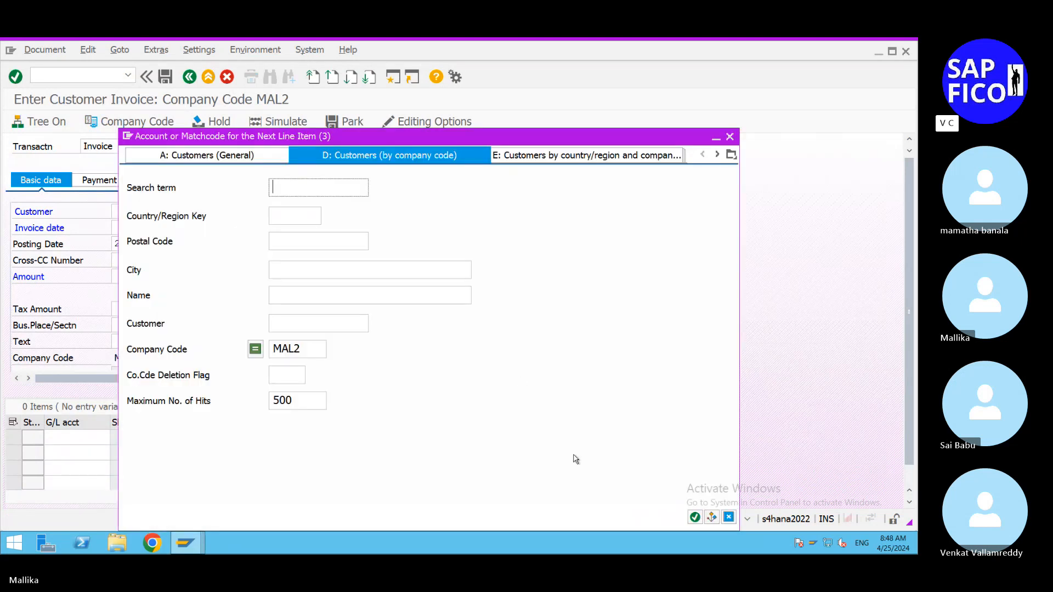
{"action": "left_click", "coordinate": [695, 518]}
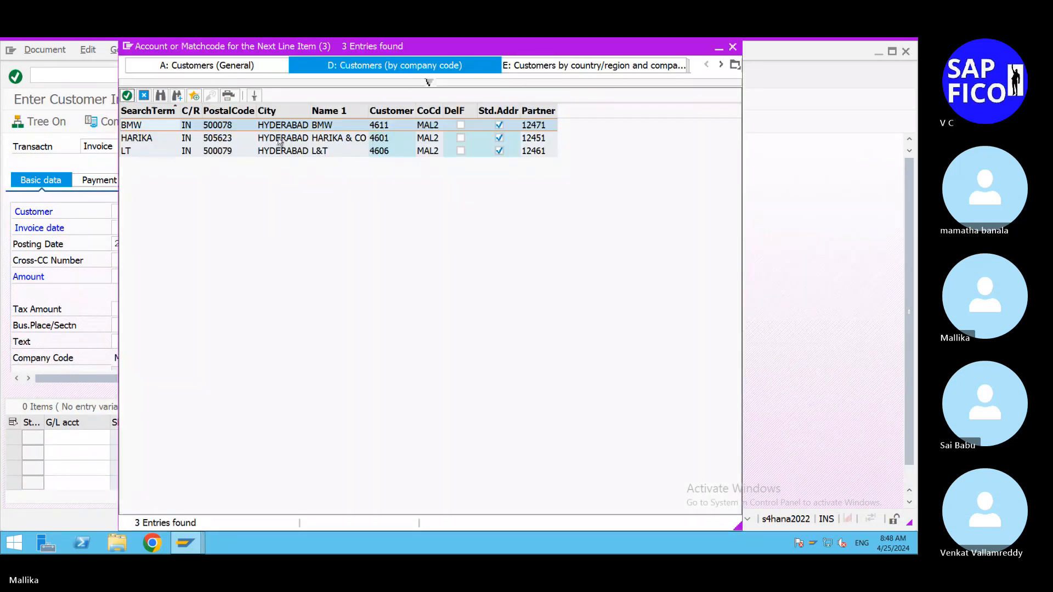
{"action": "double_click", "coordinate": [317, 126]}
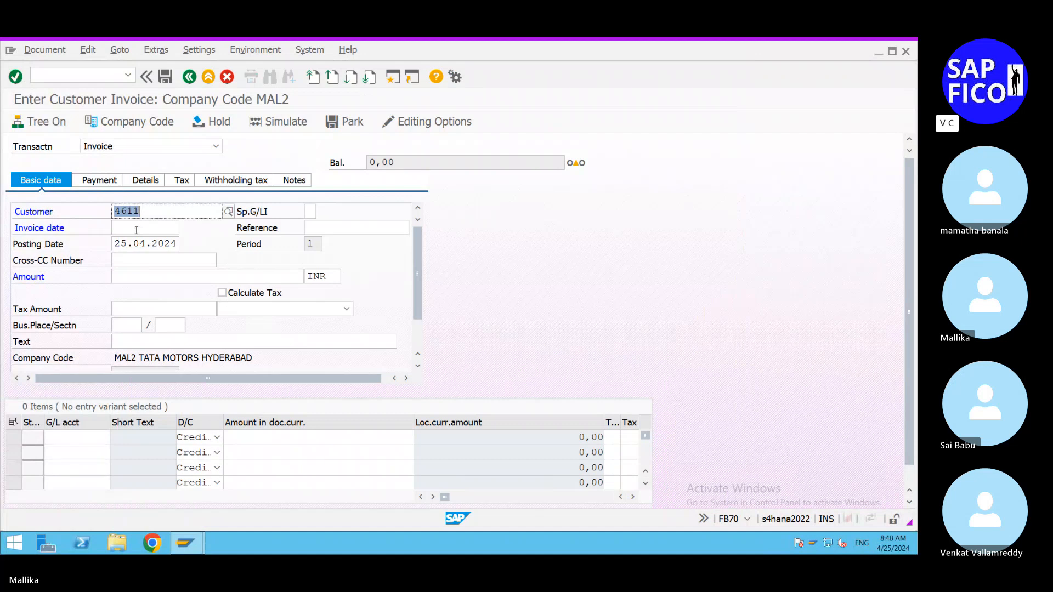
{"action": "left_click", "coordinate": [136, 230]}
{"action": "left_click", "coordinate": [141, 239]}
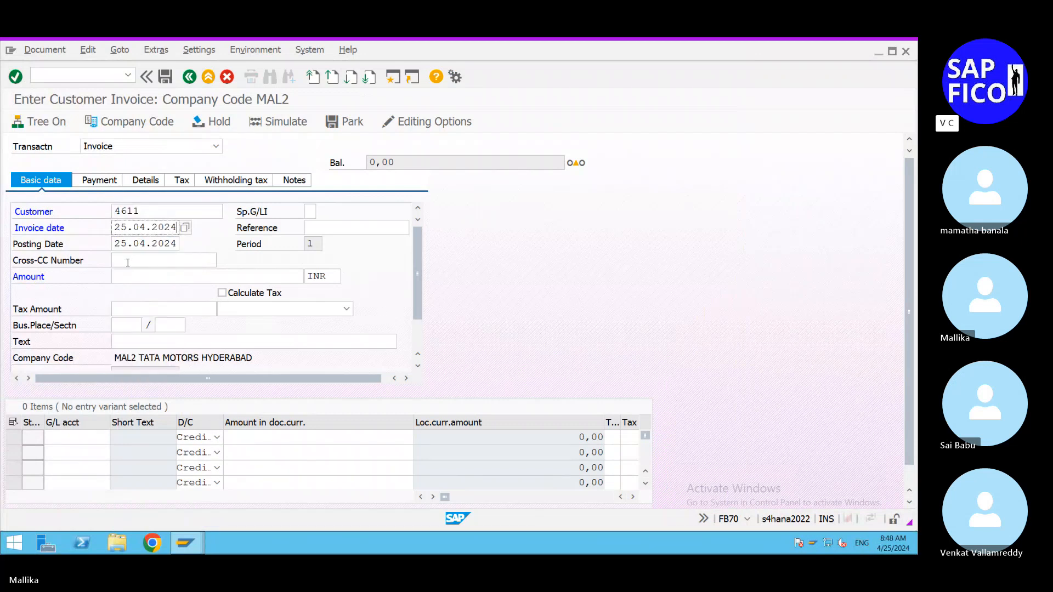
Enter an invoice amount of 20000 INR and the text SALES REVENUE in the basic data
{"action": "left_click", "coordinate": [123, 278]}
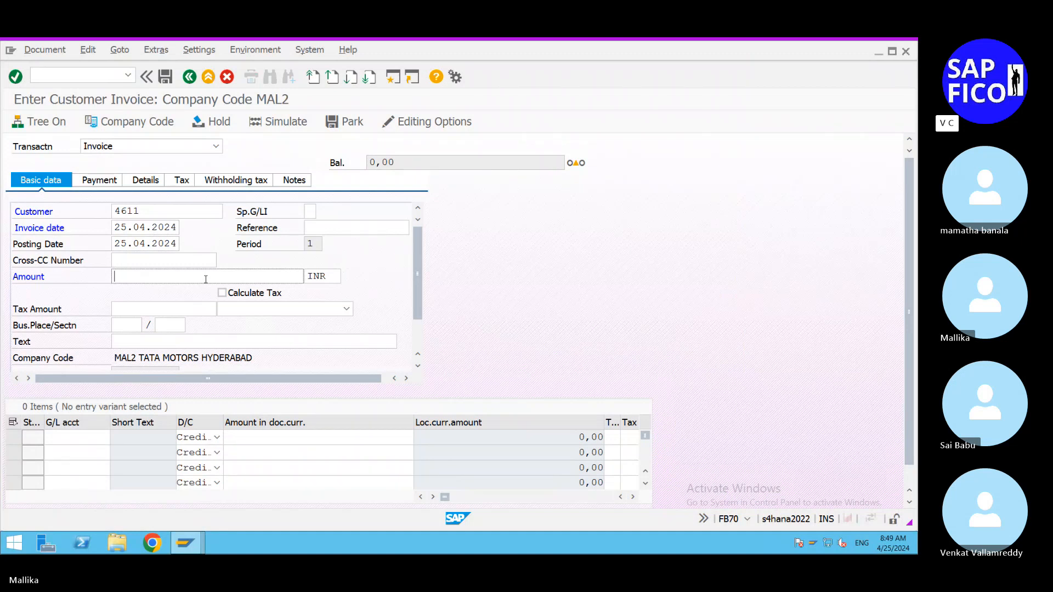
{"action": "type", "text": "2000"}
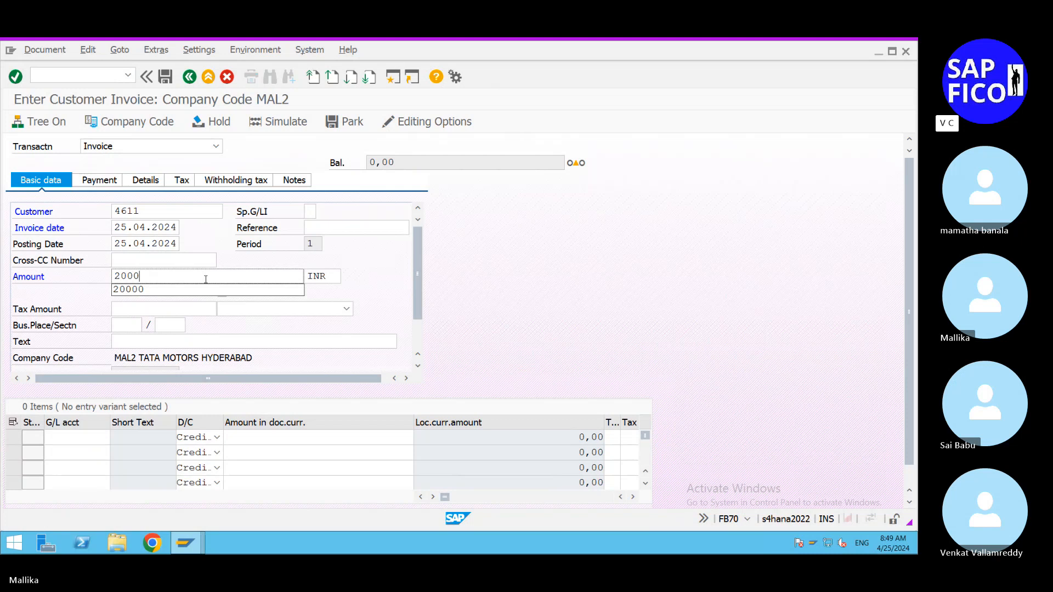
{"action": "type", "text": "0"}
{"action": "left_click", "coordinate": [130, 343]}
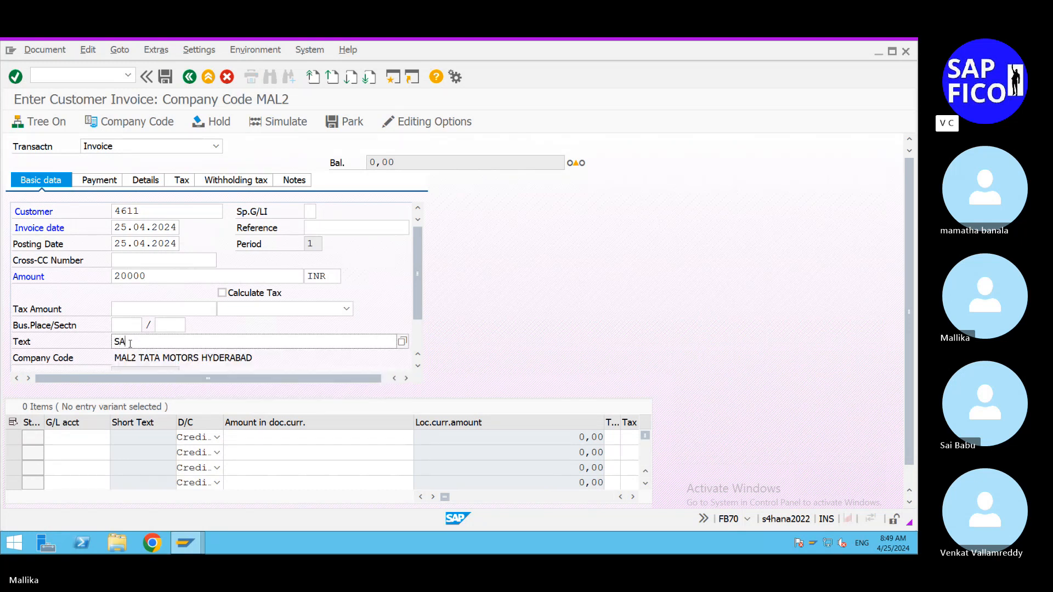
{"action": "type", "text": "L"}
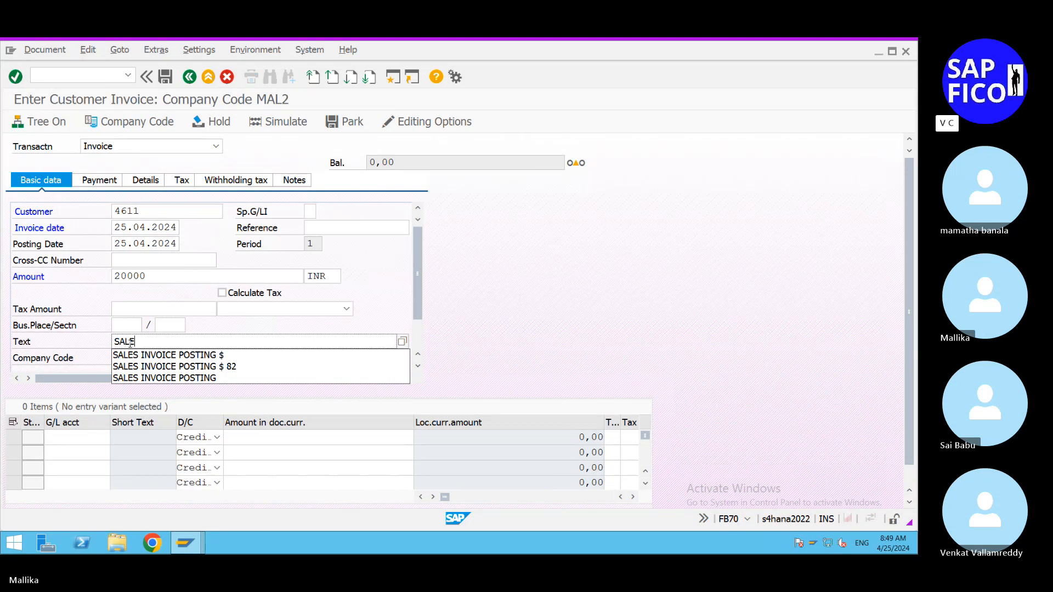
{"action": "type", "text": "ES REVENUE"}
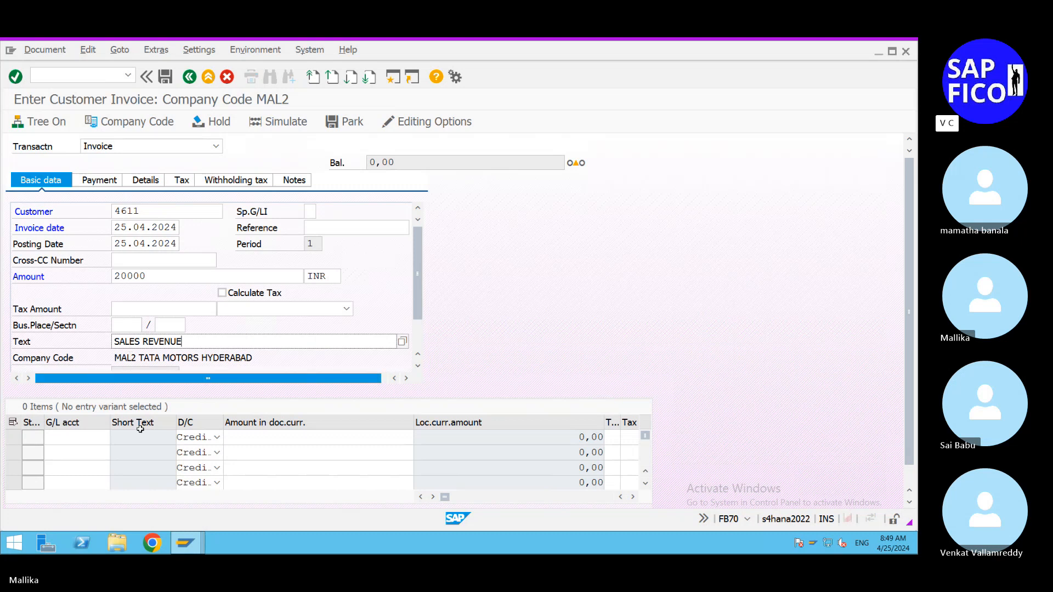
Enter a credit line item for G/L account 200200 SALES ACCOUNT with an amount of 20000
{"action": "left_click", "coordinate": [74, 436]}
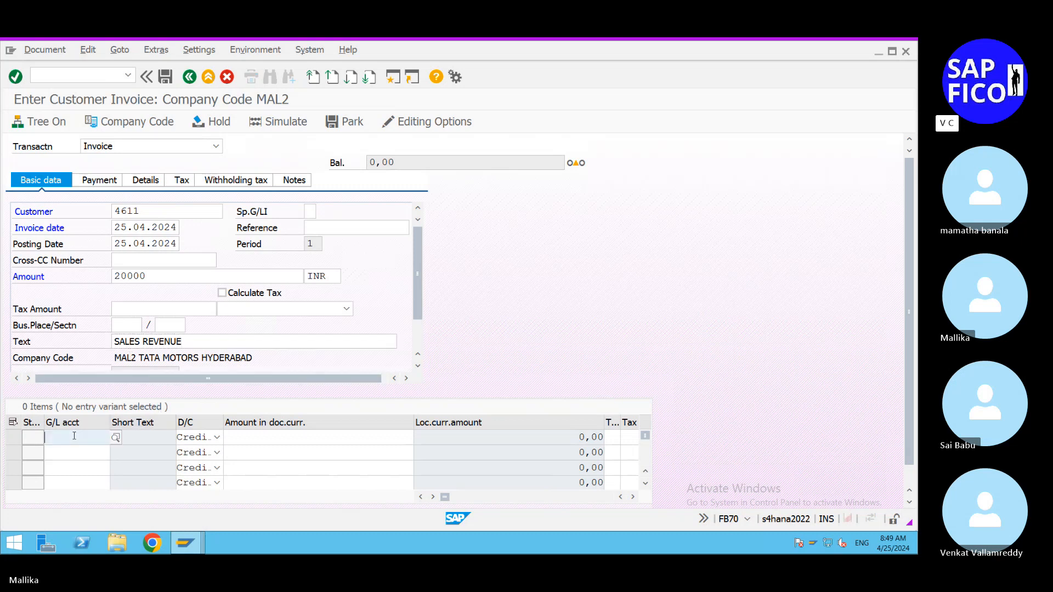
{"action": "left_click", "coordinate": [115, 438]}
{"action": "left_click", "coordinate": [588, 517]}
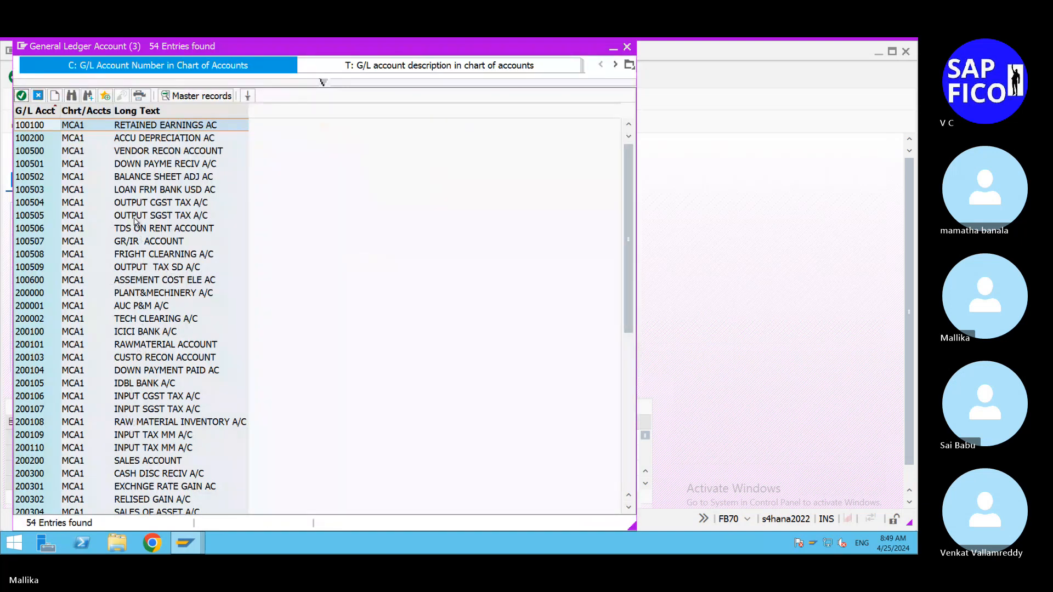
{"action": "scroll", "coordinate": [136, 220], "scroll_direction": "down", "scroll_amount": 2}
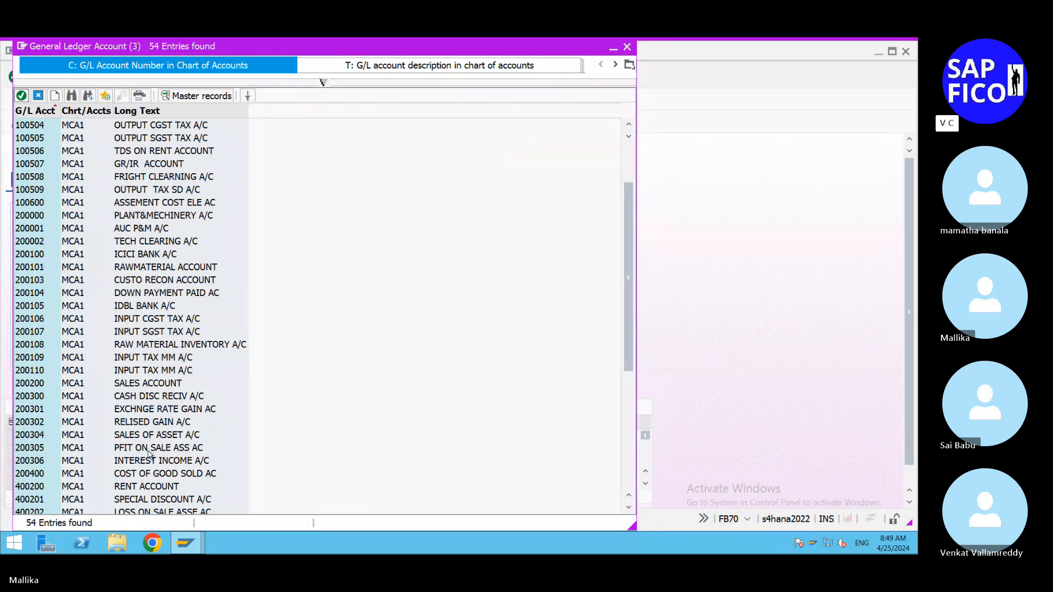
{"action": "scroll", "coordinate": [149, 463], "scroll_direction": "down", "scroll_amount": 1}
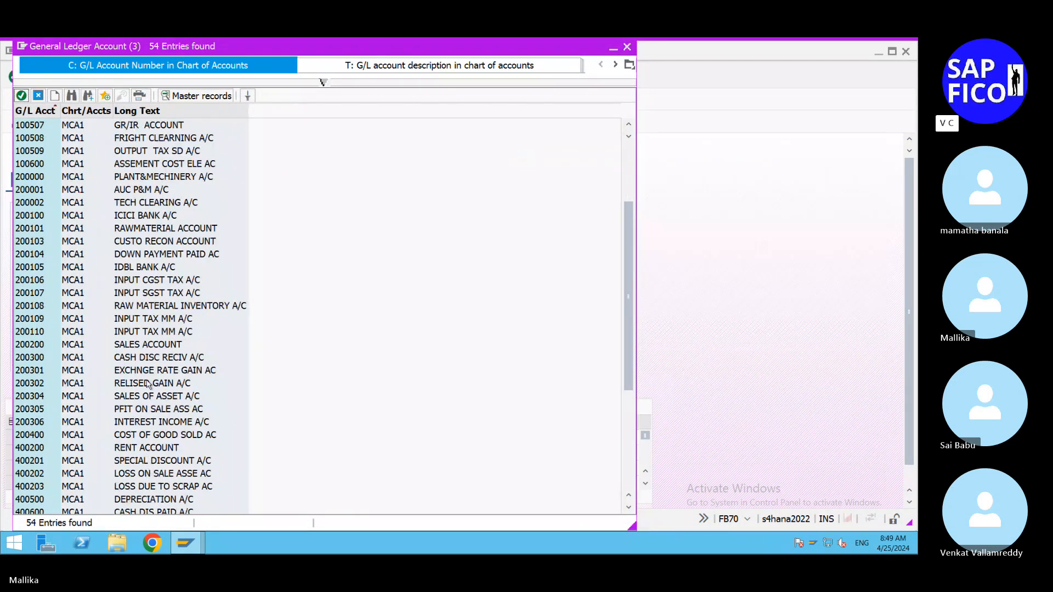
{"action": "left_click", "coordinate": [157, 346]}
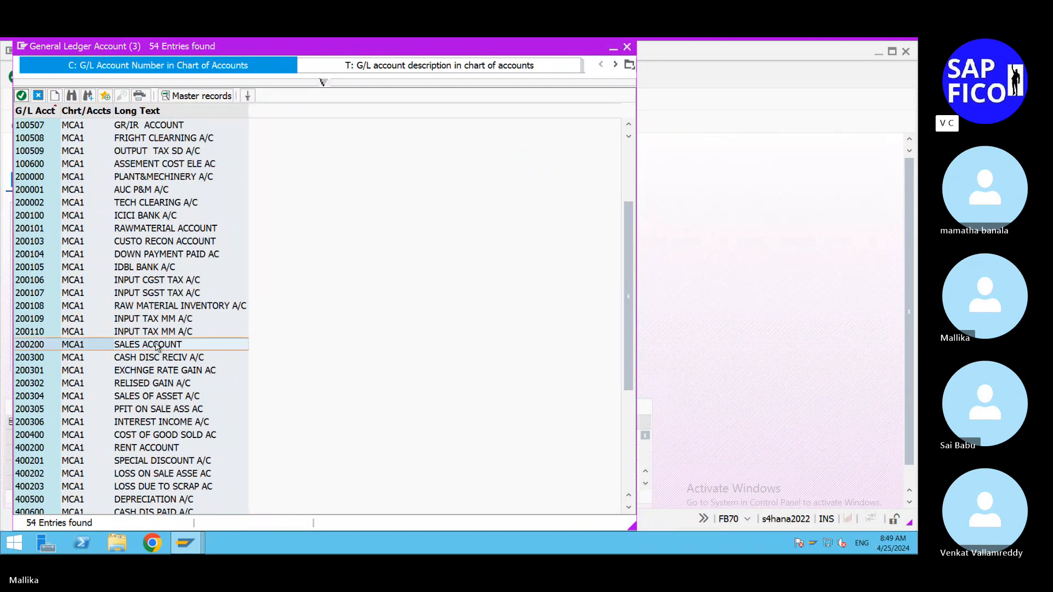
{"action": "double_click", "coordinate": [157, 346]}
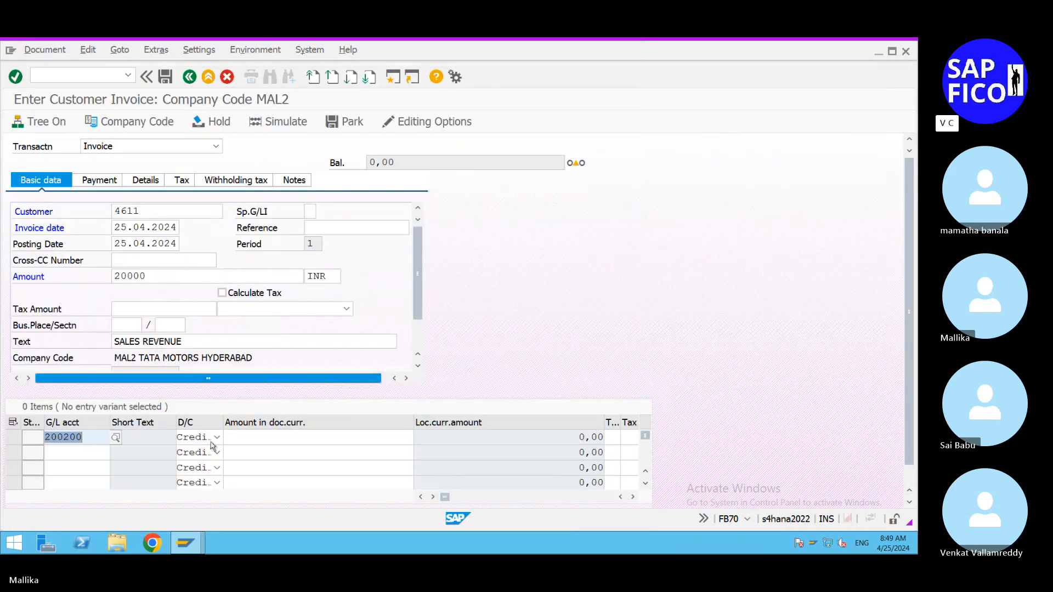
{"action": "left_click", "coordinate": [261, 437]}
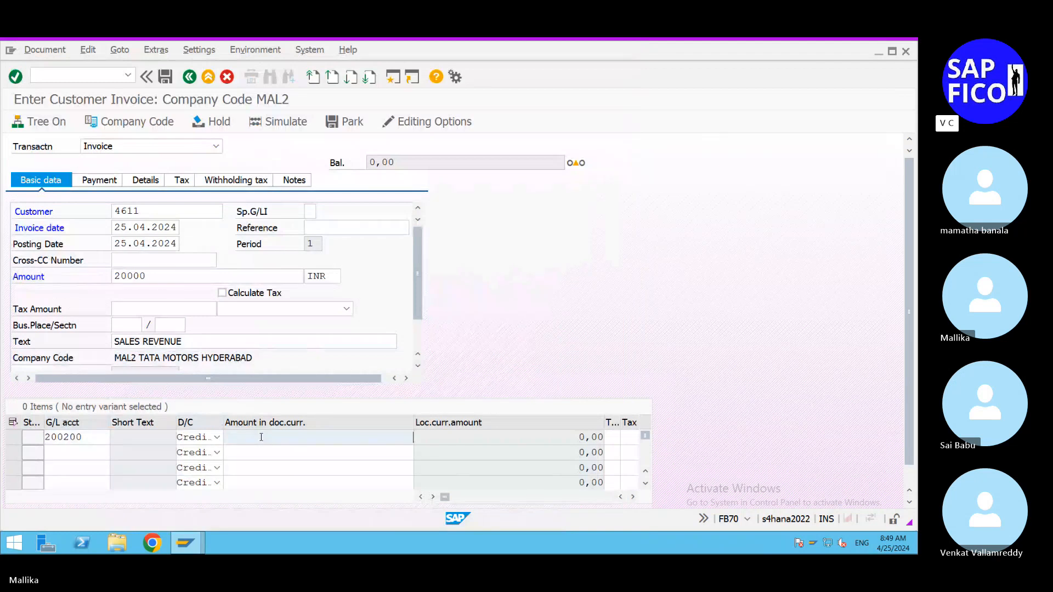
{"action": "type", "text": "20000"}
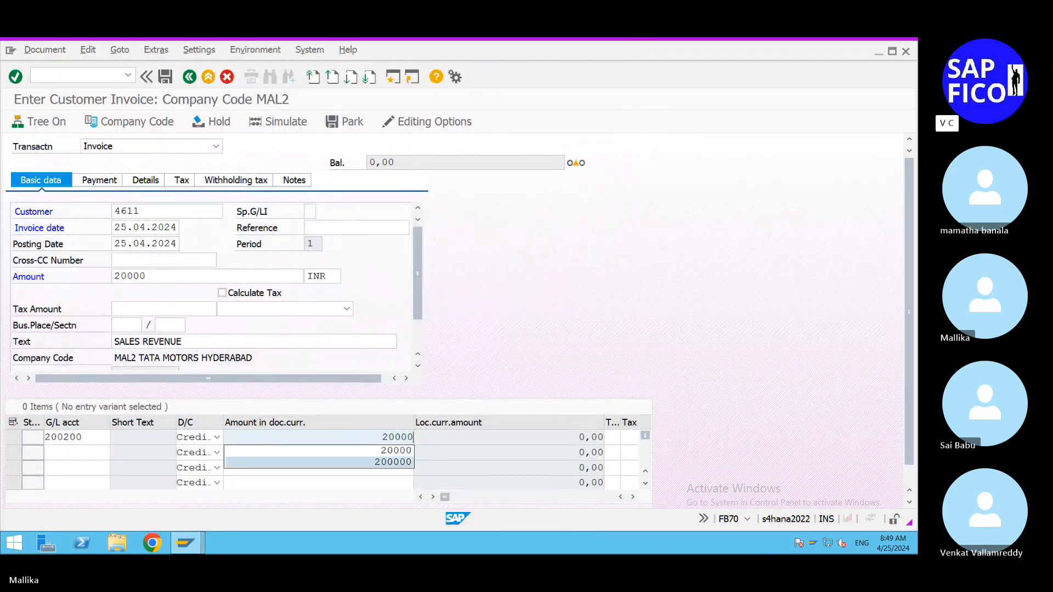
Assign profit center COMMON to the sales account line item
{"action": "left_click", "coordinate": [633, 497]}
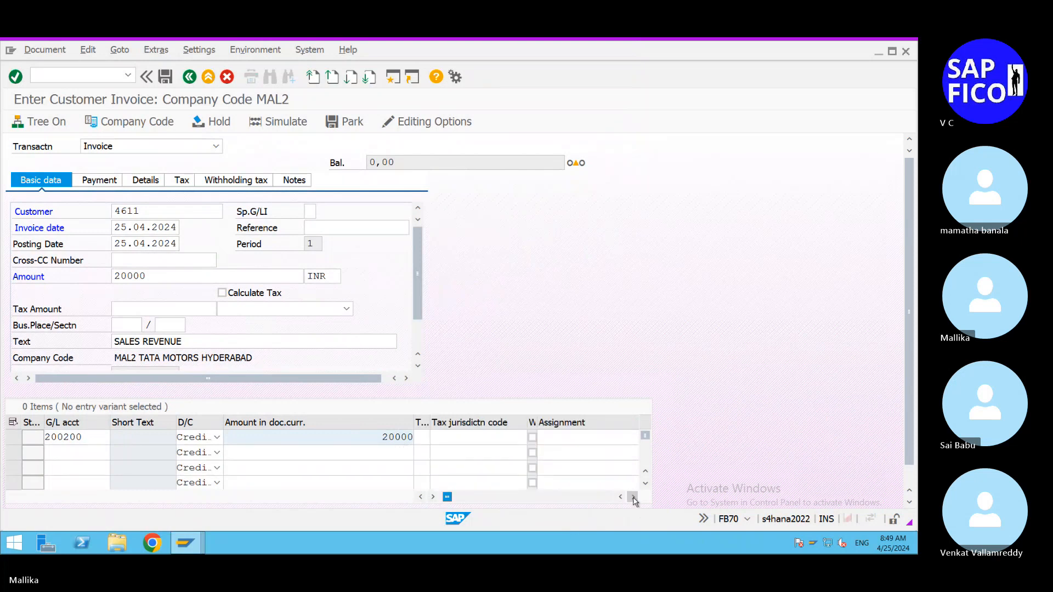
{"action": "left_click", "coordinate": [632, 497]}
{"action": "left_click", "coordinate": [633, 498]}
{"action": "left_click", "coordinate": [633, 497]}
{"action": "left_click", "coordinate": [633, 497]}
{"action": "left_click", "coordinate": [633, 497]}
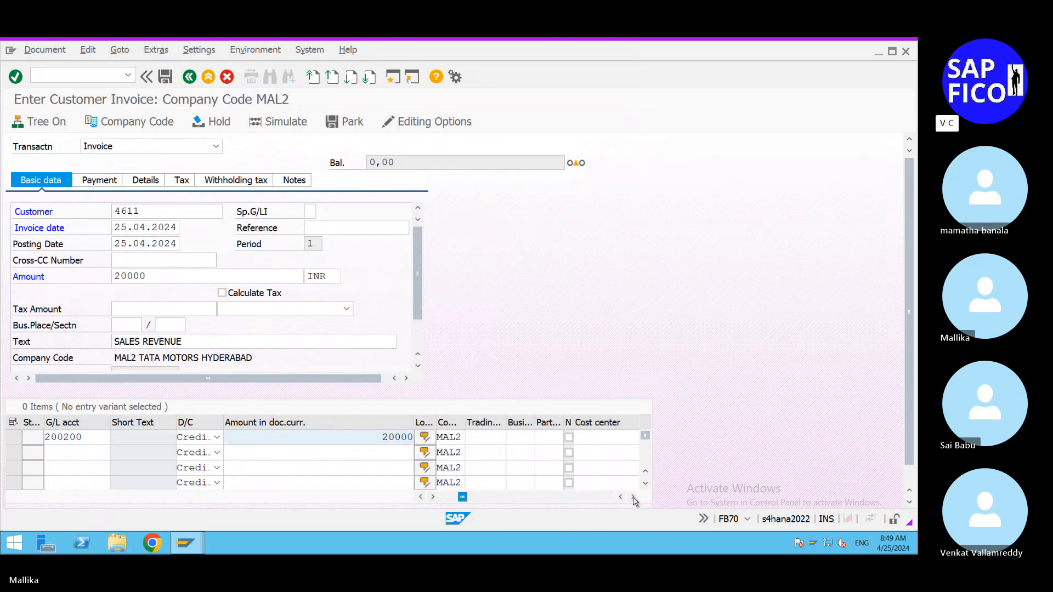
{"action": "left_click", "coordinate": [633, 498]}
{"action": "left_click", "coordinate": [633, 498]}
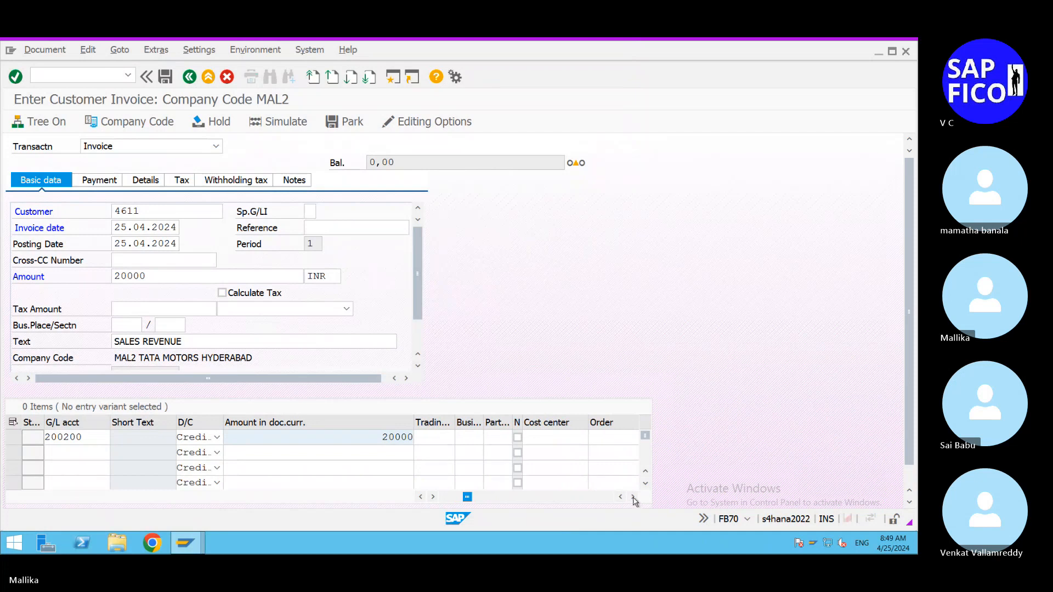
{"action": "left_click", "coordinate": [633, 497]}
{"action": "left_click", "coordinate": [633, 497]}
{"action": "left_click", "coordinate": [633, 497]}
{"action": "left_click", "coordinate": [633, 498]}
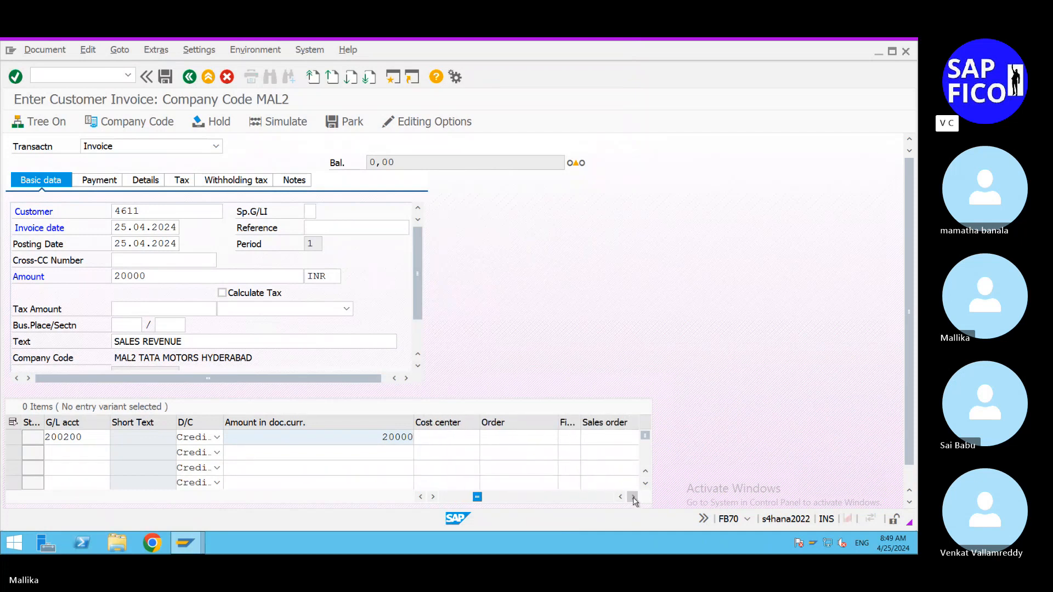
{"action": "left_click", "coordinate": [633, 498]}
{"action": "left_click", "coordinate": [633, 497]}
{"action": "left_click", "coordinate": [632, 497]}
{"action": "left_click", "coordinate": [633, 497]}
{"action": "left_click", "coordinate": [633, 497]}
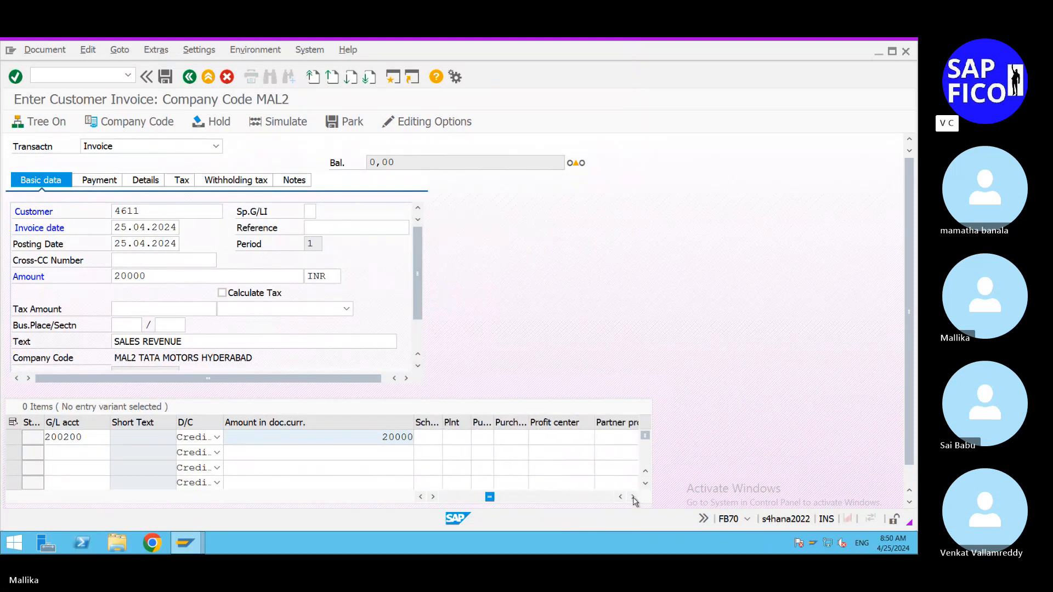
{"action": "left_click", "coordinate": [548, 434]}
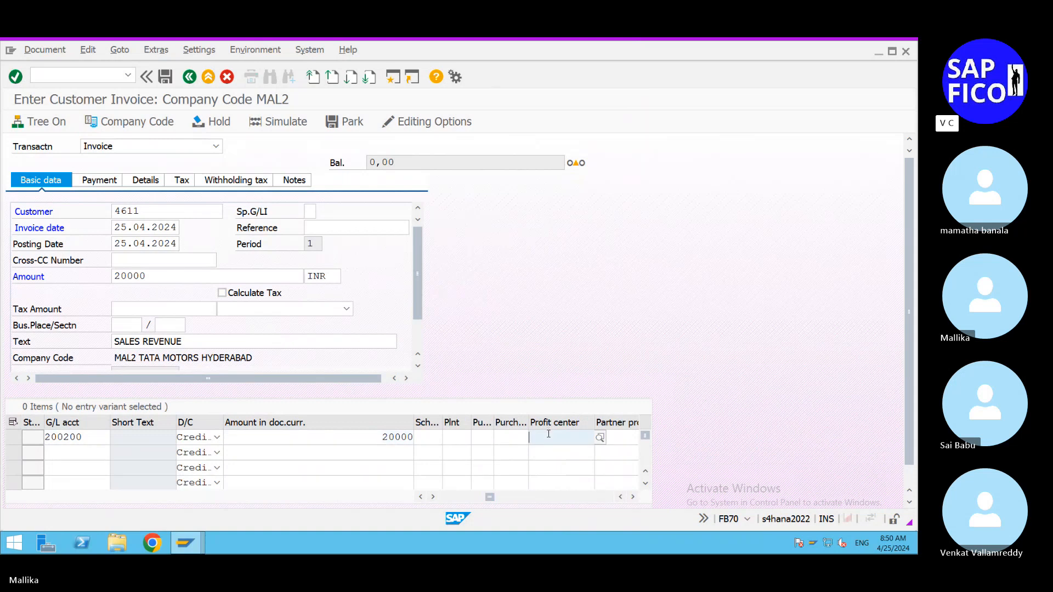
{"action": "left_click", "coordinate": [600, 437]}
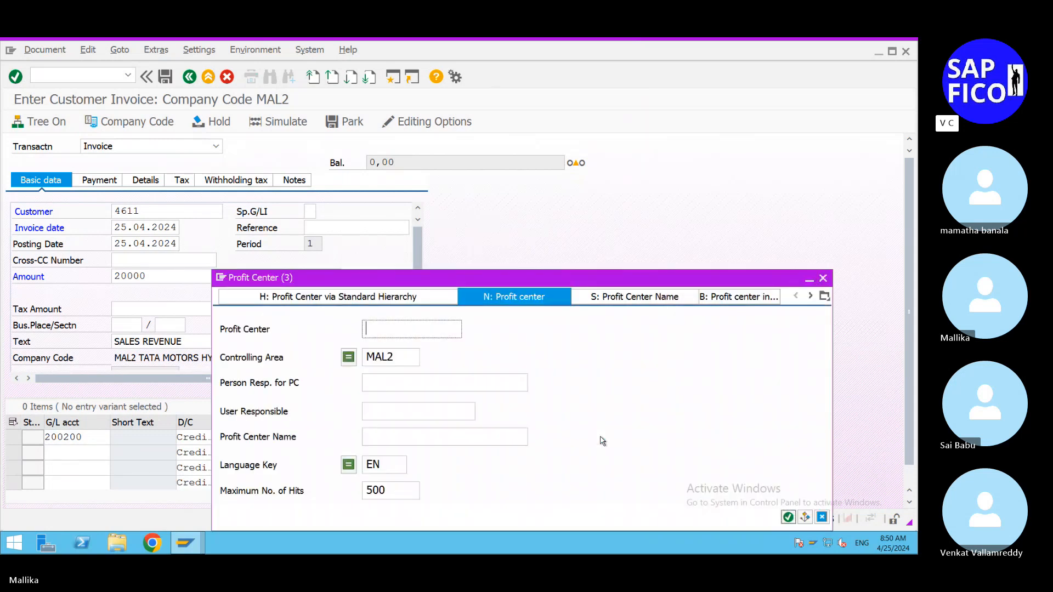
{"action": "left_click", "coordinate": [788, 517]}
{"action": "double_click", "coordinate": [320, 125]}
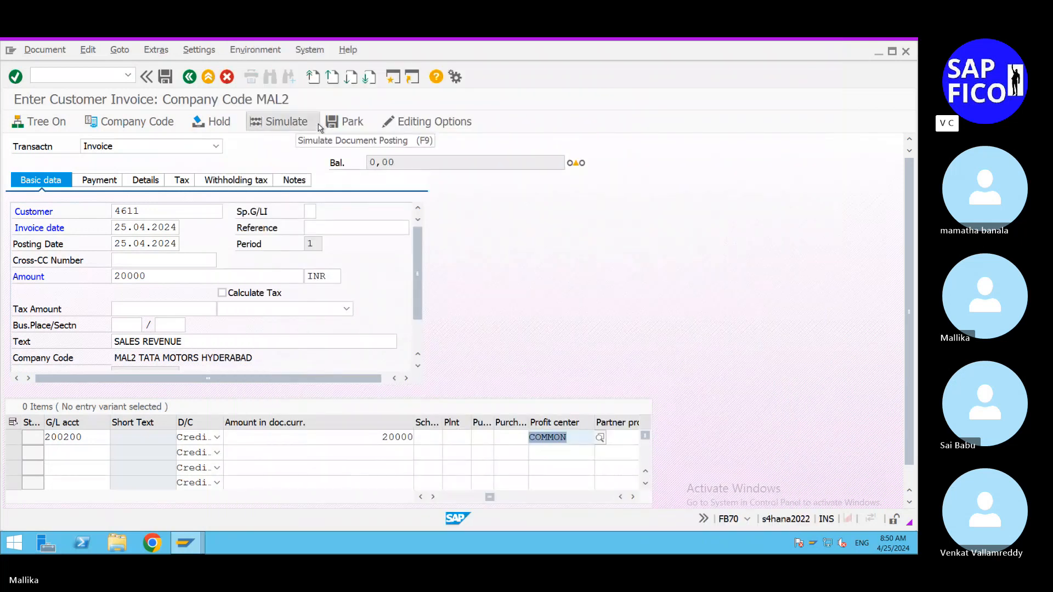
Simulate the customer invoice and post it
{"action": "key", "text": "Return"}
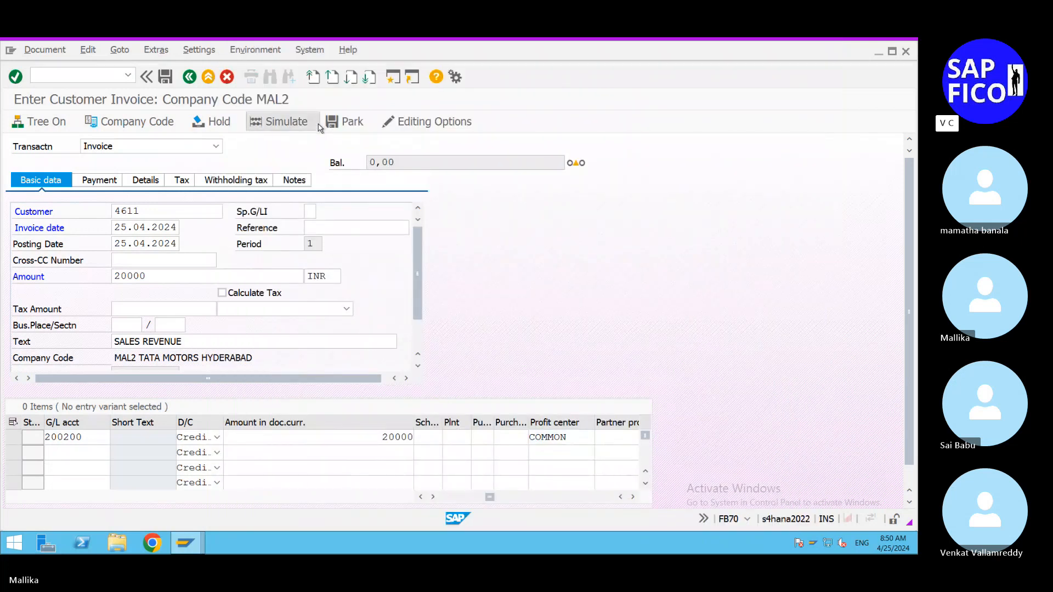
{"action": "left_click", "coordinate": [292, 124]}
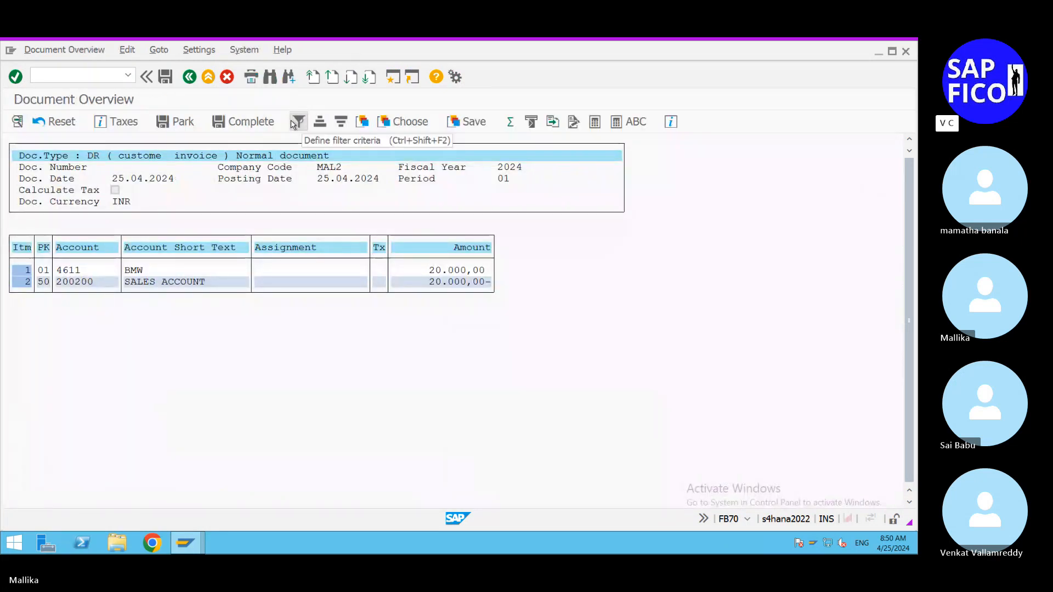
{"action": "left_click", "coordinate": [165, 77]}
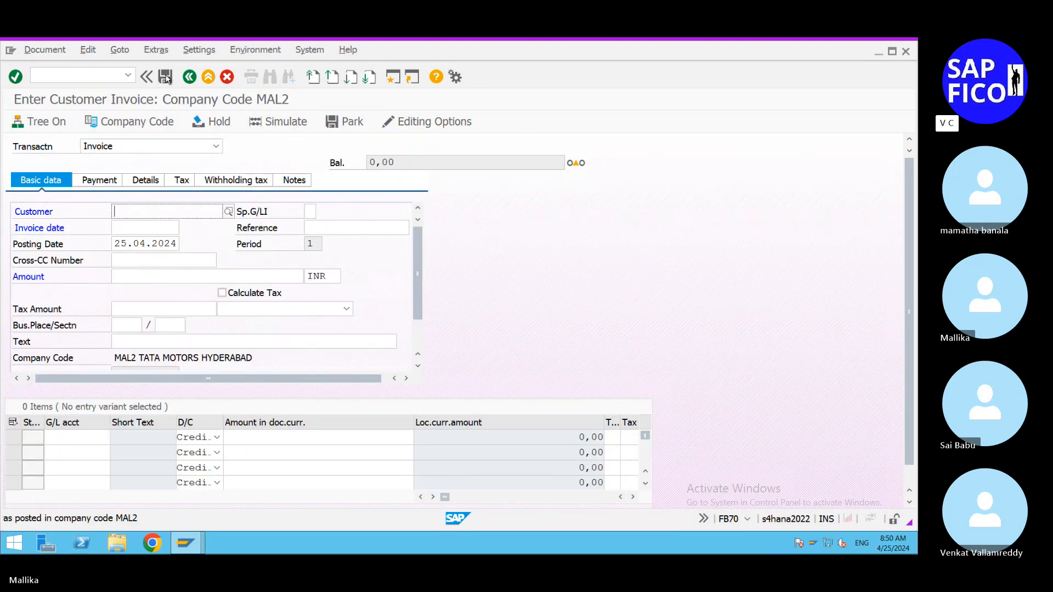
Display the posted customer invoice and apply the 0SAP Standard layout to its line items
{"action": "left_click", "coordinate": [45, 50]}
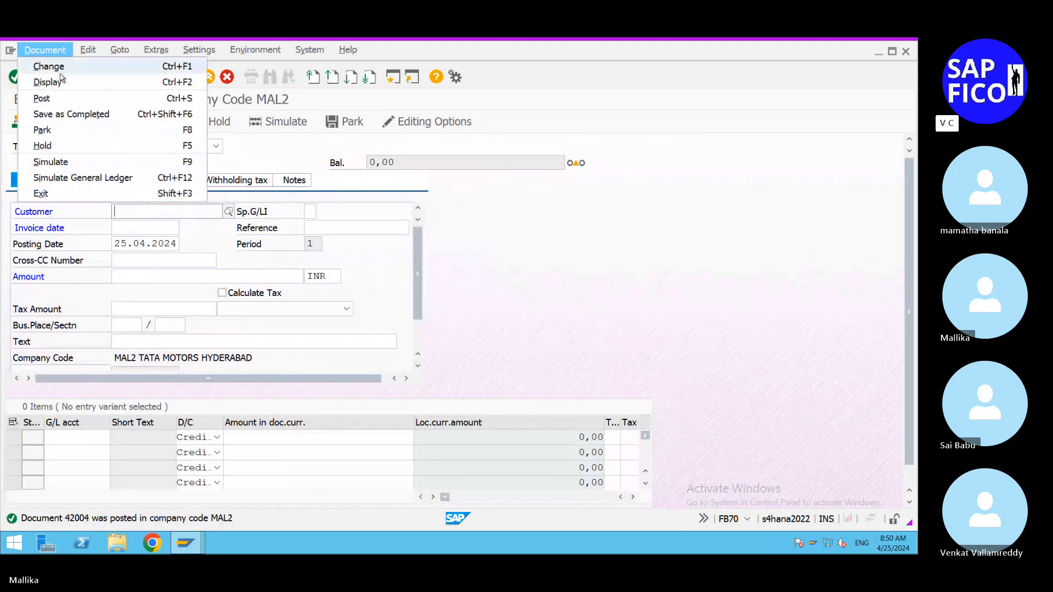
{"action": "left_click", "coordinate": [48, 82]}
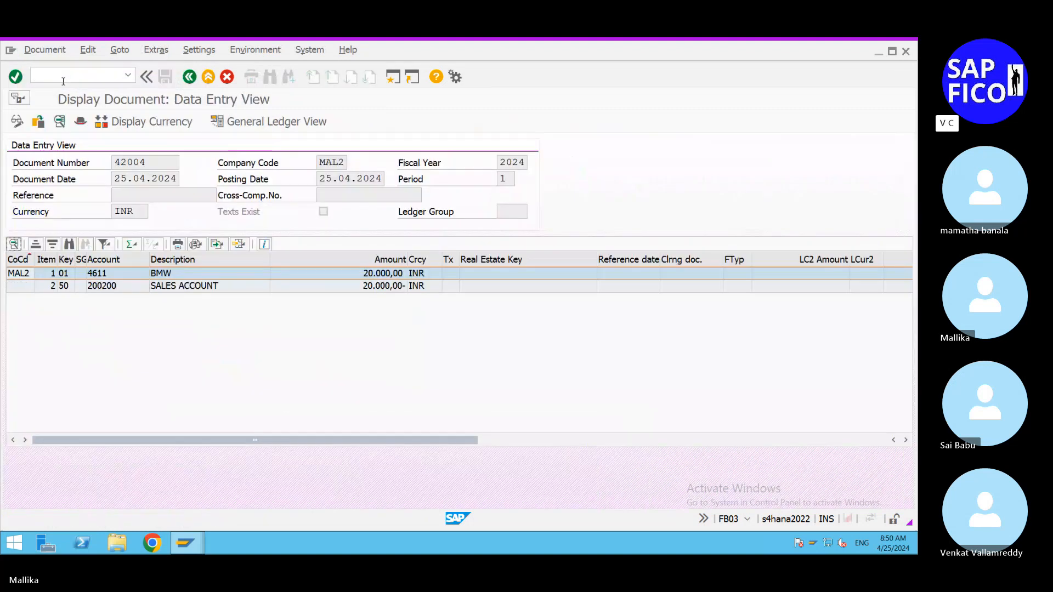
{"action": "left_click", "coordinate": [239, 245]}
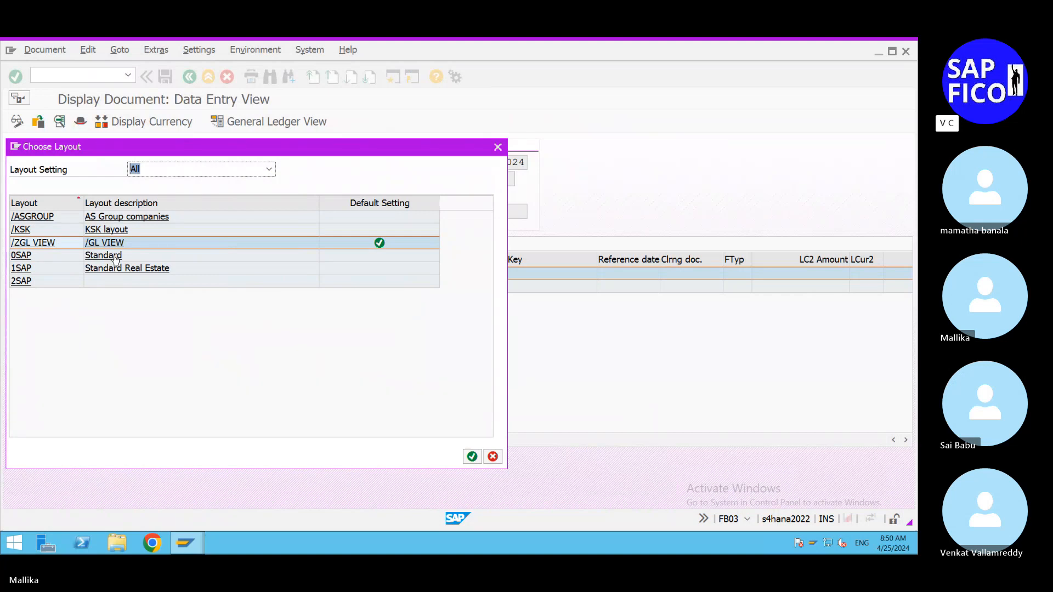
{"action": "double_click", "coordinate": [116, 255]}
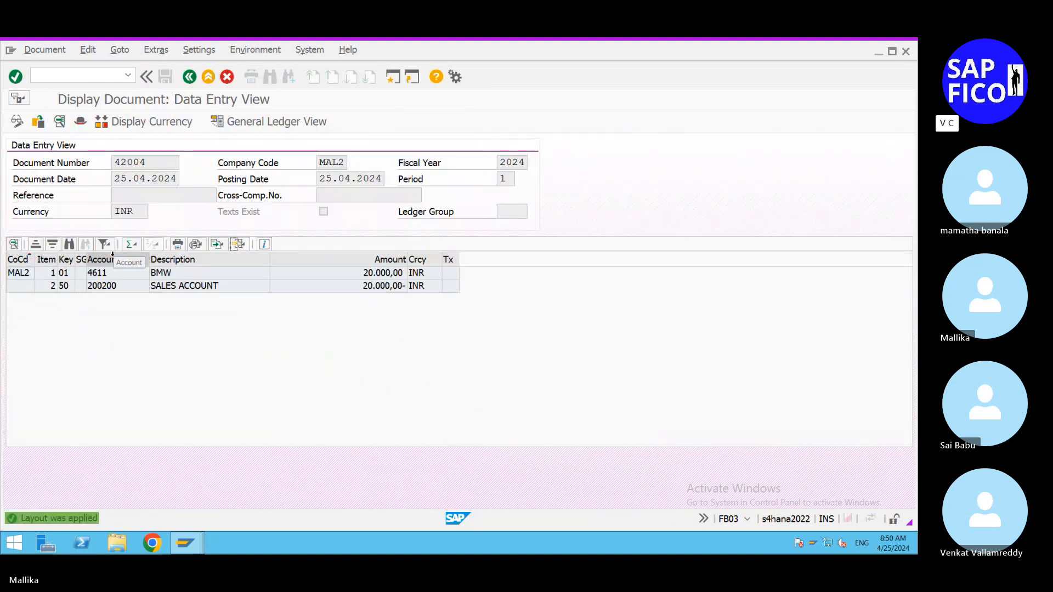
{"action": "left_click", "coordinate": [239, 246]}
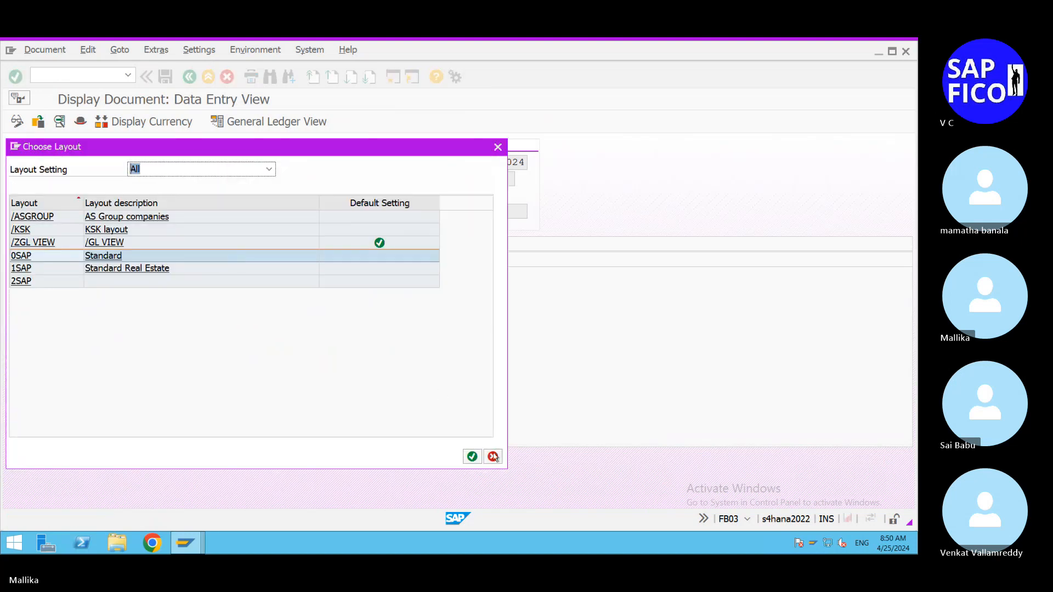
{"action": "left_click", "coordinate": [472, 456]}
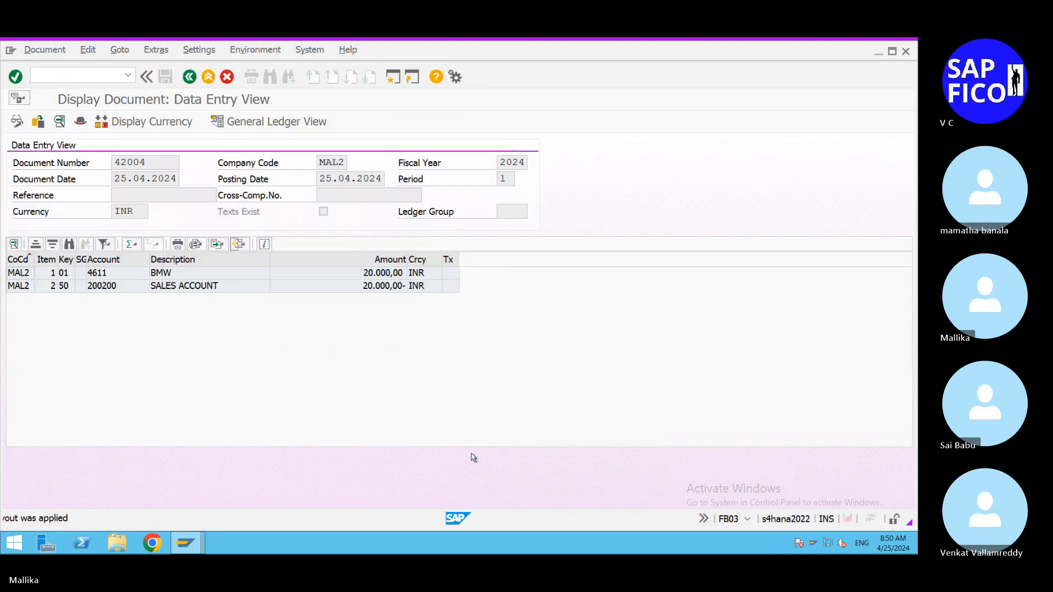
Add the Profit Center column from the column set to the line item layout of the displayed customer invoice
{"action": "left_click", "coordinate": [245, 248]}
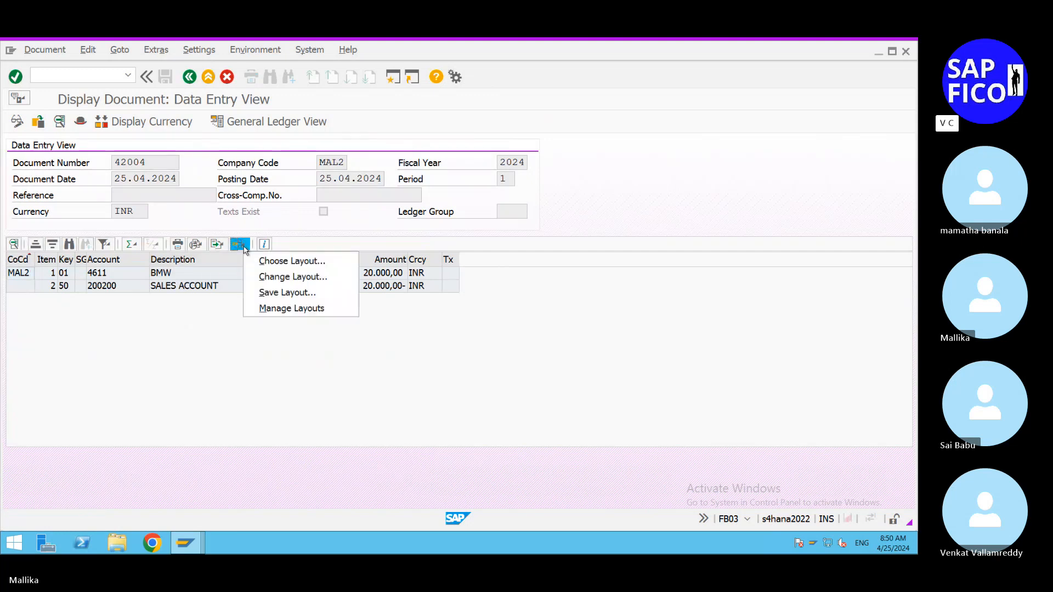
{"action": "left_click", "coordinate": [290, 277]}
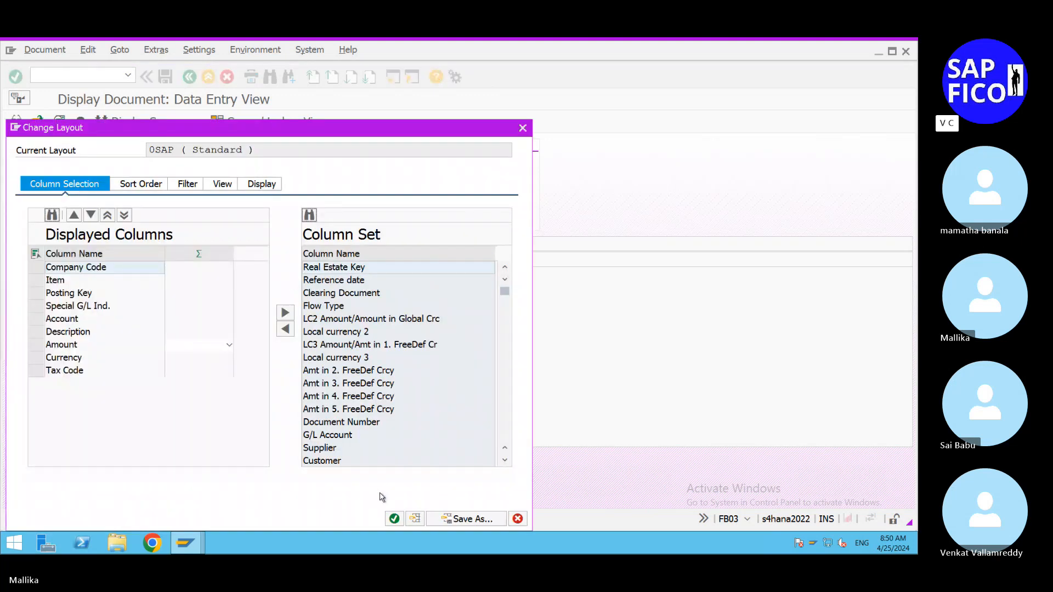
{"action": "left_click", "coordinate": [505, 460]}
{"action": "left_click", "coordinate": [505, 460]}
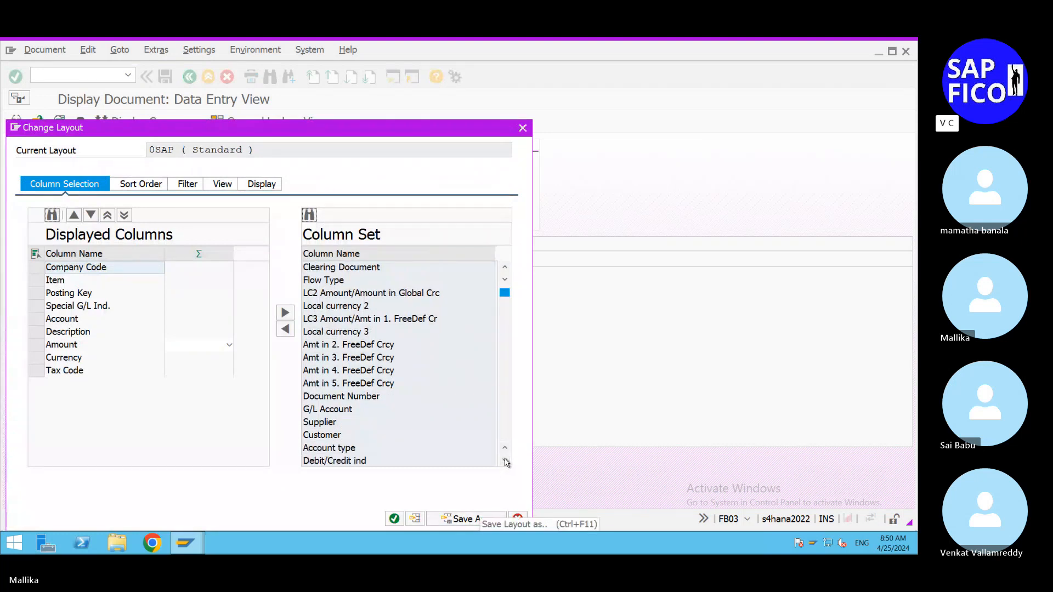
{"action": "left_click", "coordinate": [505, 461]}
{"action": "left_click", "coordinate": [505, 460]}
{"action": "left_click", "coordinate": [505, 460]}
{"action": "left_click", "coordinate": [505, 460]}
{"action": "left_click", "coordinate": [505, 460]}
{"action": "left_click", "coordinate": [505, 460]}
{"action": "left_click", "coordinate": [505, 460]}
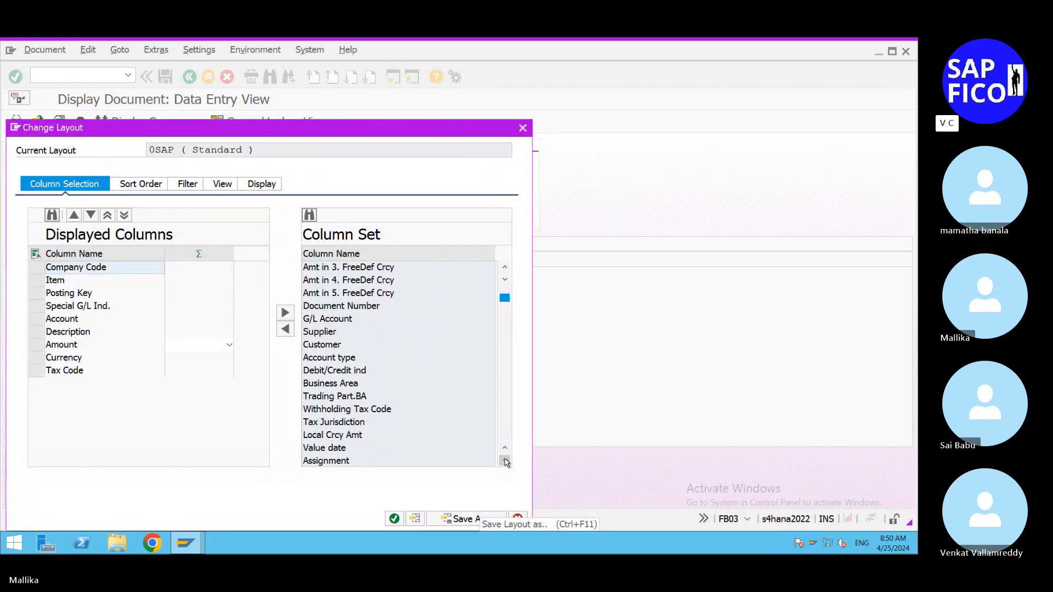
{"action": "left_click", "coordinate": [505, 461]}
{"action": "left_click", "coordinate": [505, 461]}
{"action": "left_click", "coordinate": [505, 461]}
{"action": "left_click", "coordinate": [505, 461]}
{"action": "left_click", "coordinate": [505, 461]}
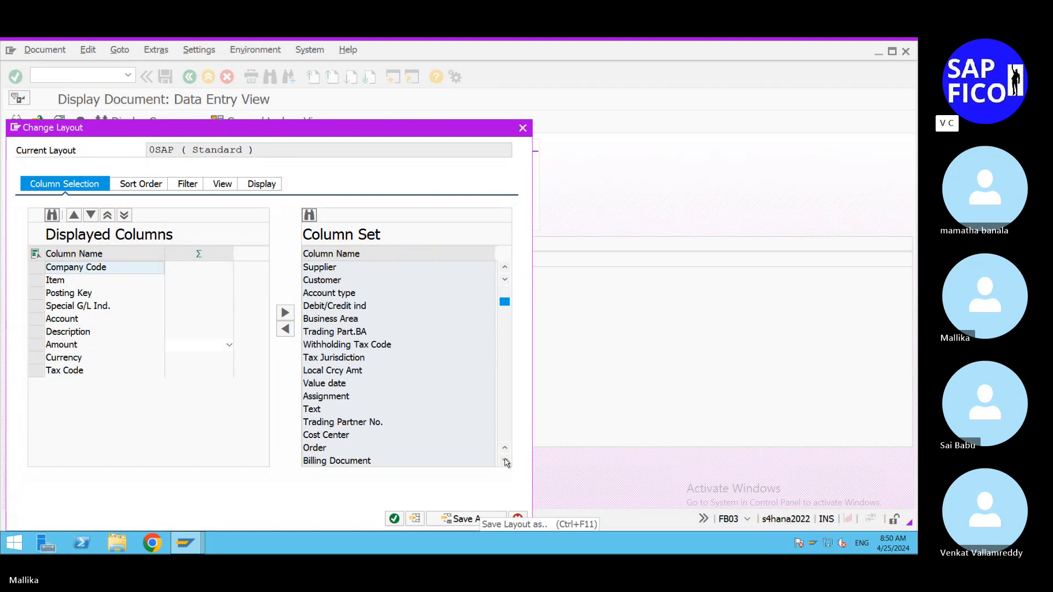
{"action": "left_click", "coordinate": [505, 461]}
{"action": "left_click", "coordinate": [332, 423]}
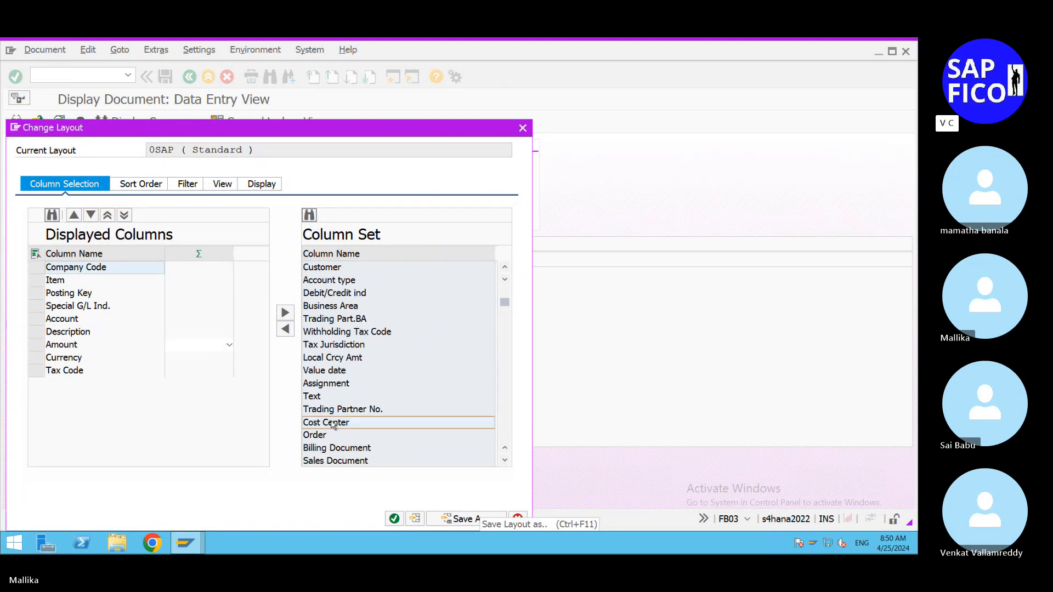
{"action": "left_click", "coordinate": [505, 461]}
{"action": "left_click", "coordinate": [505, 461]}
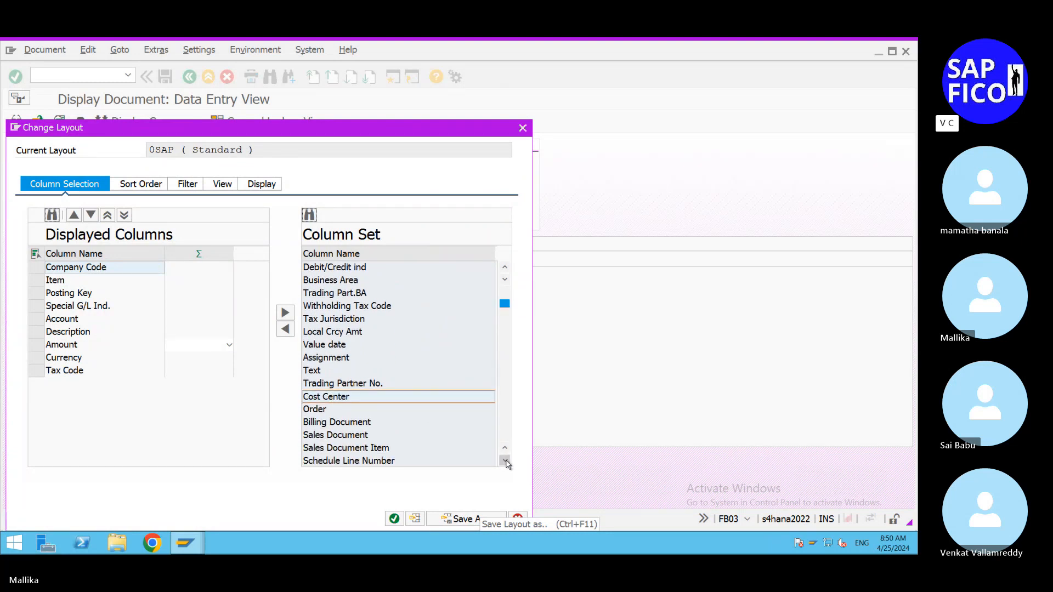
{"action": "left_click", "coordinate": [505, 460]}
{"action": "left_click", "coordinate": [505, 461]}
{"action": "left_click", "coordinate": [505, 461]}
{"action": "left_click", "coordinate": [505, 460]}
{"action": "left_click", "coordinate": [505, 461]}
{"action": "left_click", "coordinate": [505, 460]}
{"action": "left_click", "coordinate": [505, 460]}
{"action": "left_click", "coordinate": [505, 460]}
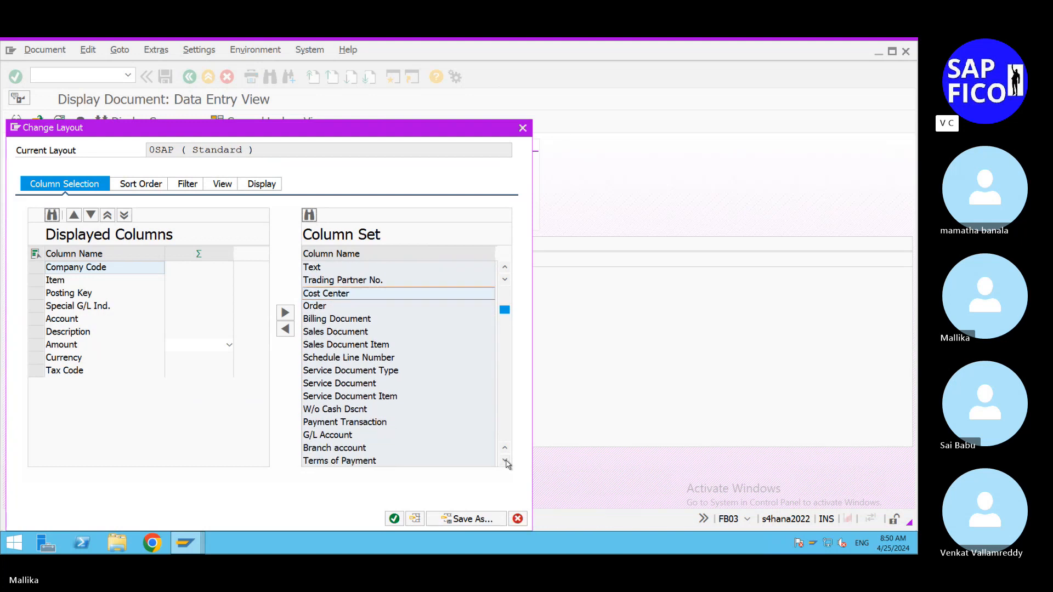
{"action": "left_click", "coordinate": [505, 460]}
{"action": "left_click", "coordinate": [505, 460]}
{"action": "left_click", "coordinate": [505, 461]}
{"action": "left_click", "coordinate": [505, 461]}
{"action": "left_click", "coordinate": [505, 460]}
{"action": "left_click", "coordinate": [505, 460]}
{"action": "left_click", "coordinate": [505, 461]}
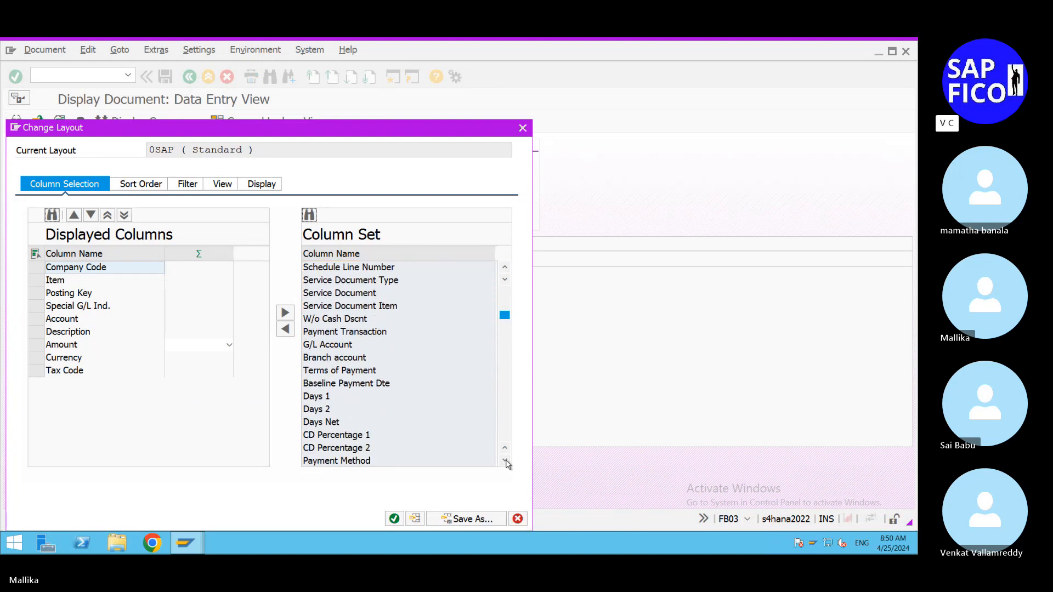
{"action": "left_click", "coordinate": [505, 461]}
{"action": "left_click", "coordinate": [505, 461]}
{"action": "left_click", "coordinate": [505, 460]}
{"action": "left_click", "coordinate": [505, 461]}
{"action": "left_click", "coordinate": [505, 461]}
{"action": "left_click", "coordinate": [505, 461]}
{"action": "left_click", "coordinate": [505, 461]}
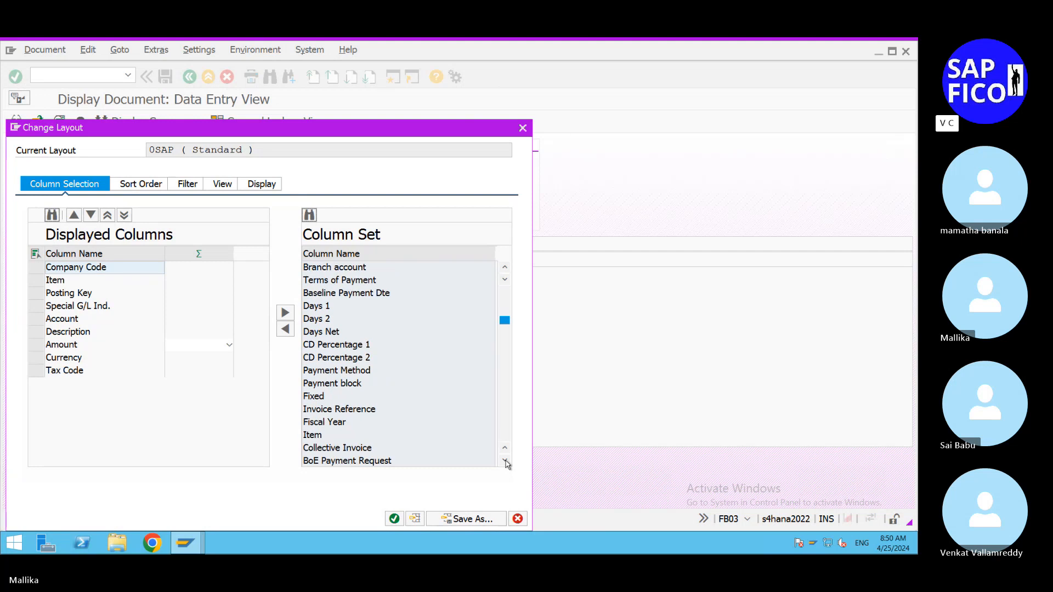
{"action": "left_click", "coordinate": [505, 460]}
{"action": "left_click", "coordinate": [505, 461]}
{"action": "left_click", "coordinate": [505, 461]}
{"action": "left_click", "coordinate": [505, 461]}
{"action": "left_click", "coordinate": [505, 461]}
{"action": "left_click", "coordinate": [505, 461]}
{"action": "left_click", "coordinate": [505, 461]}
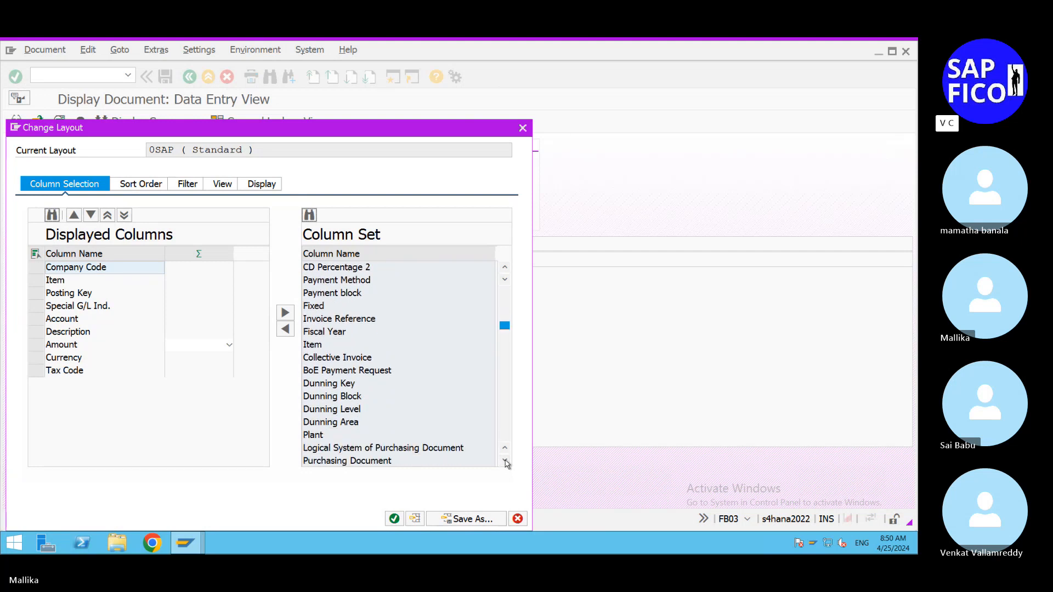
{"action": "left_click", "coordinate": [505, 460]}
{"action": "left_click", "coordinate": [505, 461]}
{"action": "left_click", "coordinate": [505, 460]}
{"action": "left_click", "coordinate": [505, 460]}
{"action": "left_click", "coordinate": [505, 461]}
{"action": "left_click", "coordinate": [505, 461]}
{"action": "left_click", "coordinate": [505, 461]}
{"action": "left_click", "coordinate": [505, 460]}
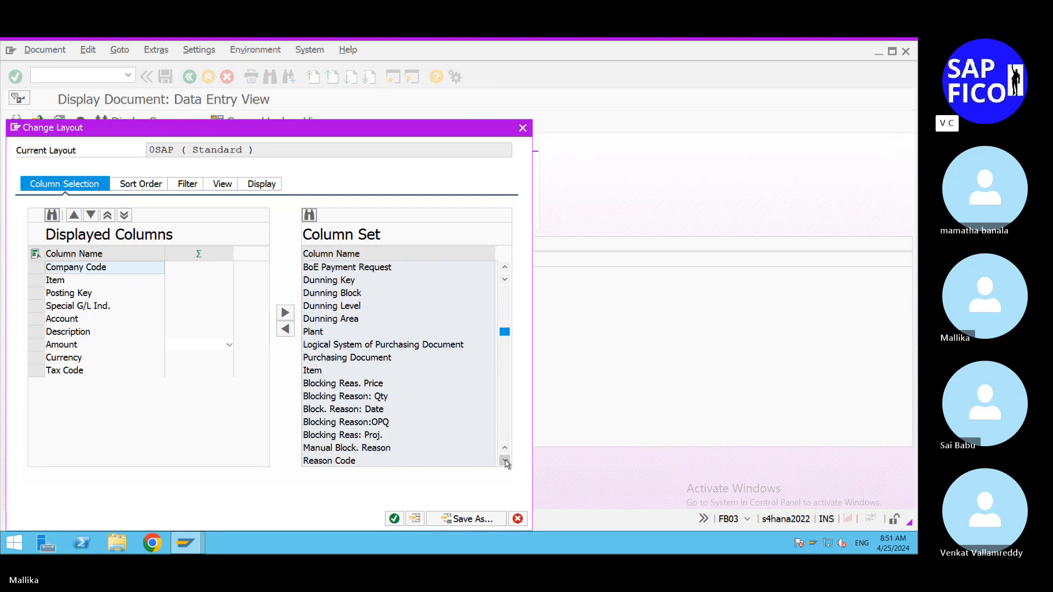
{"action": "left_click", "coordinate": [505, 461]}
{"action": "left_click", "coordinate": [505, 461]}
{"action": "left_click", "coordinate": [505, 460]}
{"action": "left_click", "coordinate": [354, 435]}
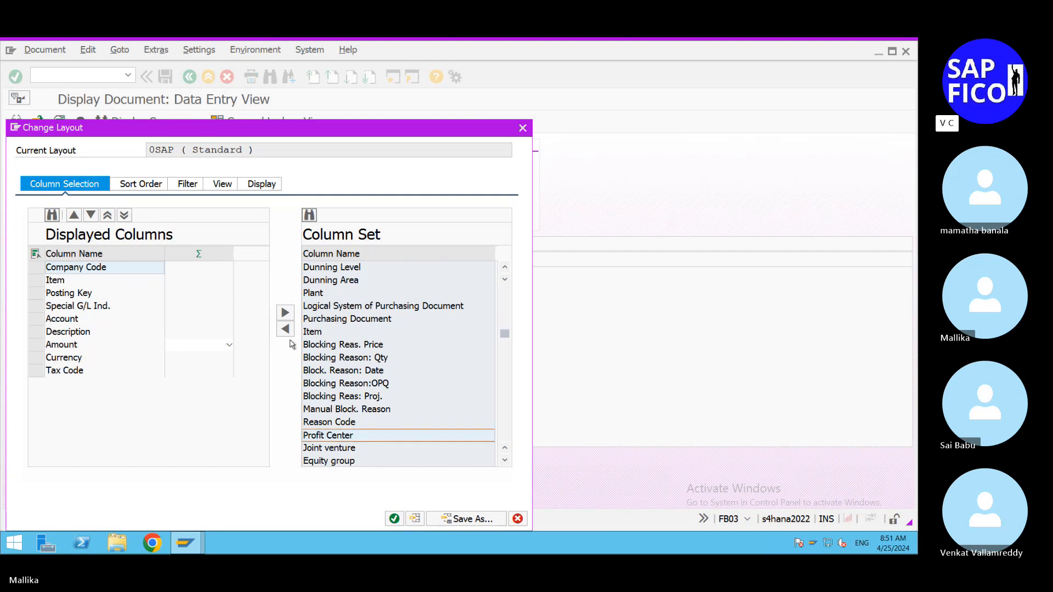
{"action": "left_click", "coordinate": [285, 329]}
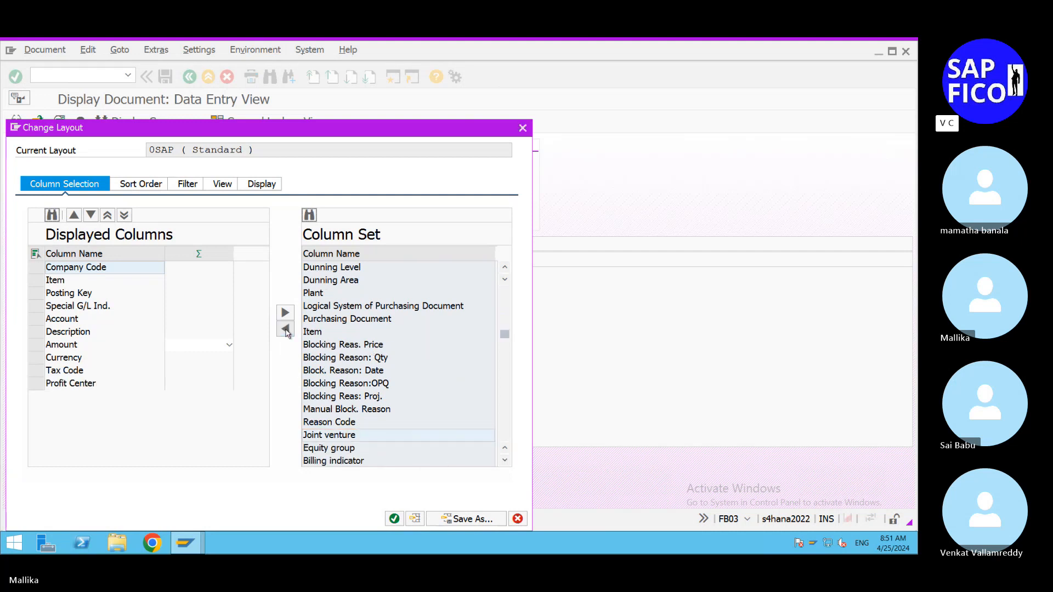
{"action": "left_click", "coordinate": [394, 519]}
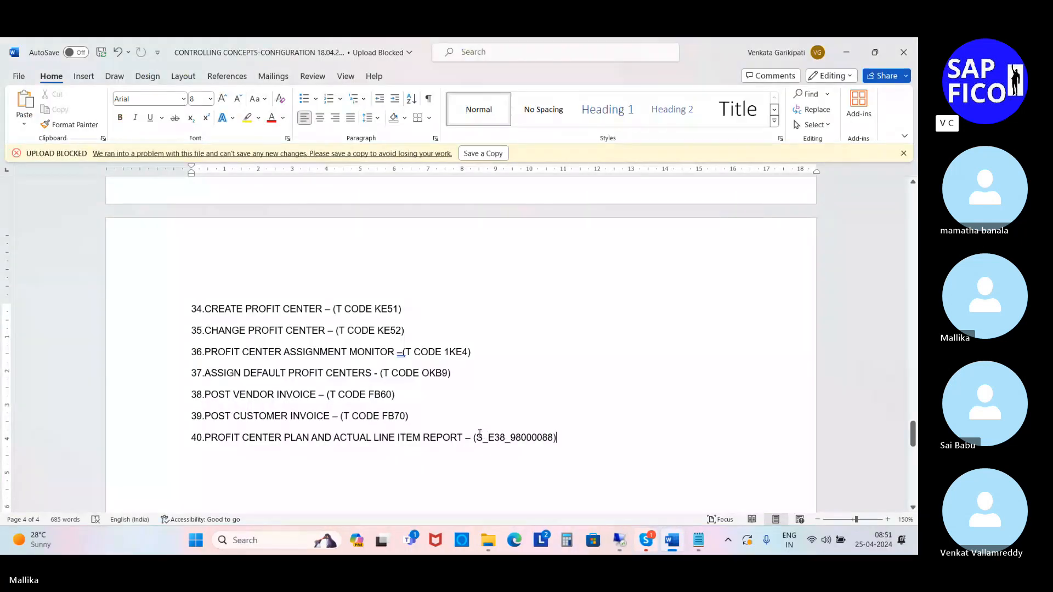
Copy transaction code S_E38_98000088 from the Word document and run it in SAP with the /N prefix
{"action": "left_click_drag", "start_coordinate": [478, 433], "coordinate": [532, 433]}
{"action": "key", "text": "ctrl+c"}
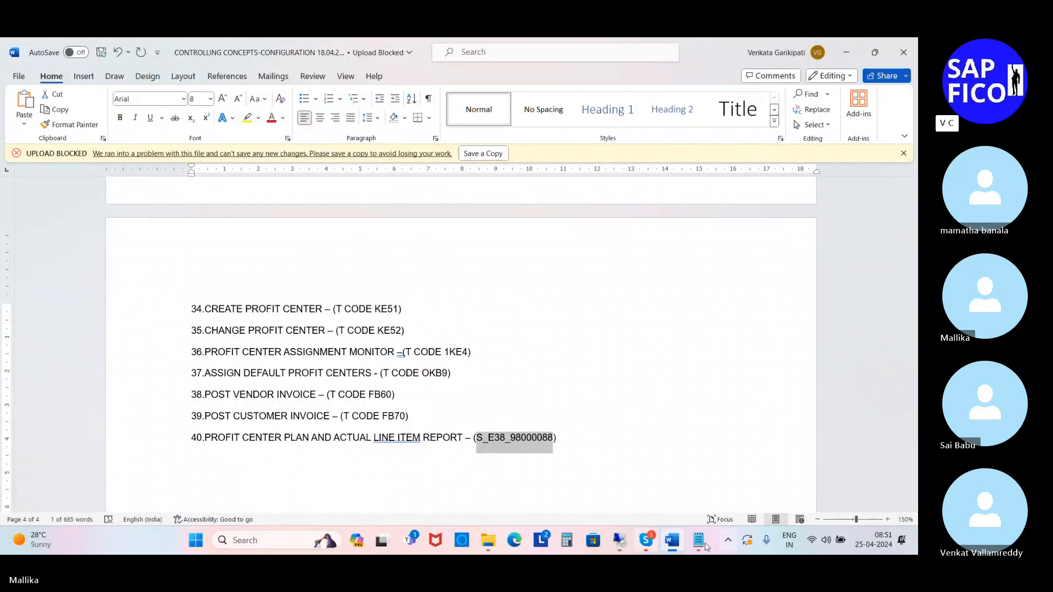
{"action": "left_click", "coordinate": [620, 540]}
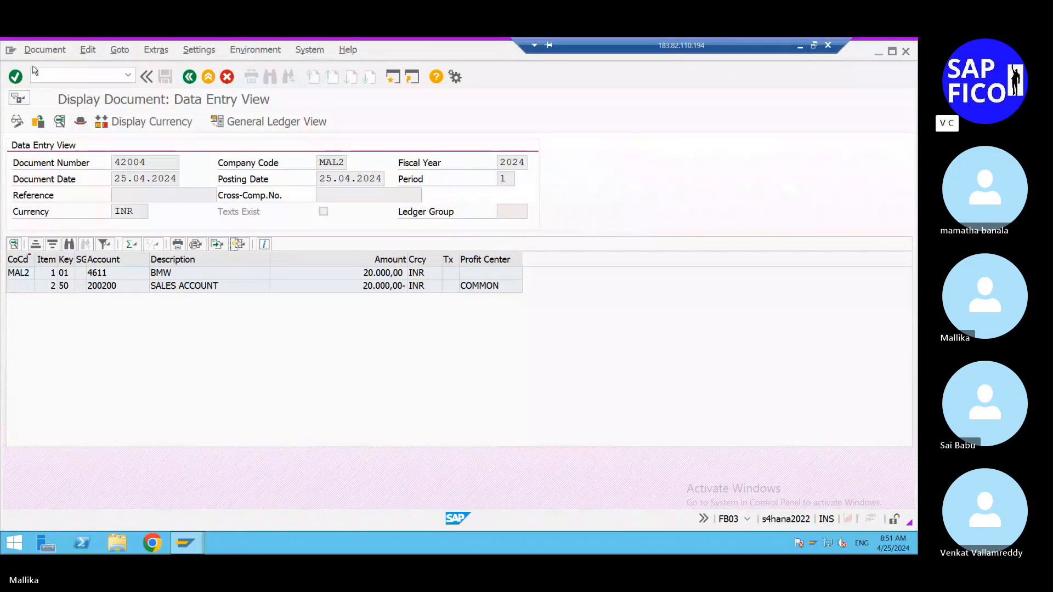
{"action": "left_click", "coordinate": [37, 73]}
{"action": "type", "text": "/"}
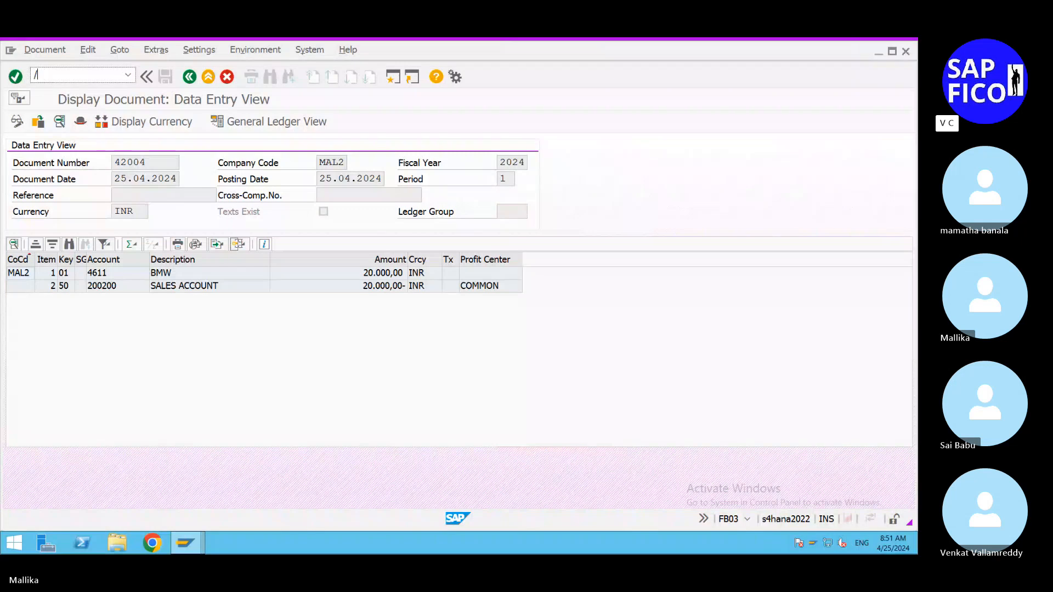
{"action": "type", "text": "N"}
{"action": "key", "text": "ctrl+v"}
{"action": "key", "text": "Return"}
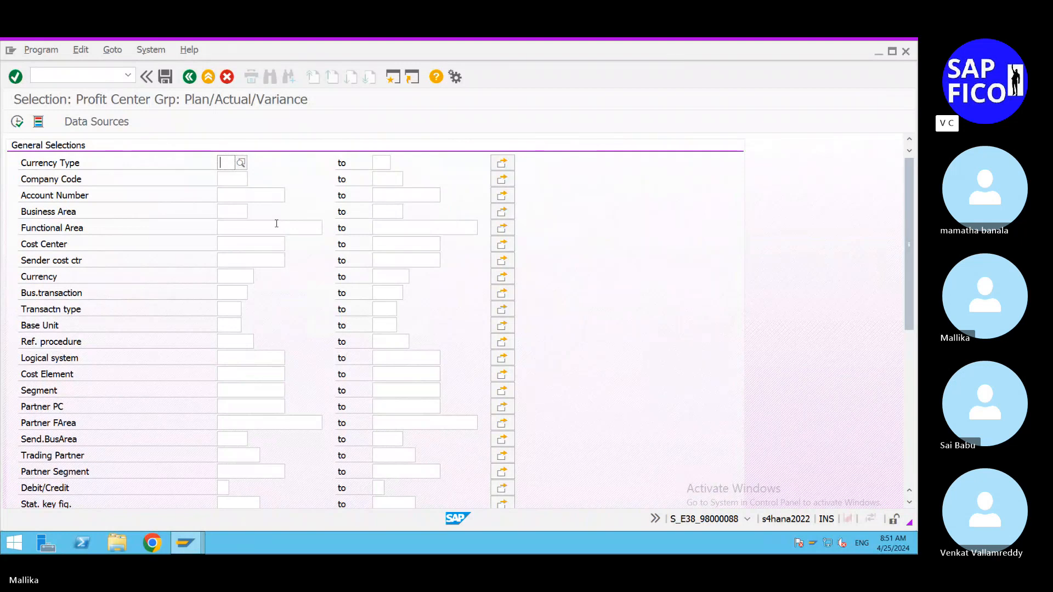
Set the report's company code to MAL2 and the currency type to 10 in the general selections
{"action": "left_click", "coordinate": [233, 182]}
{"action": "type", "text": "MAL2"}
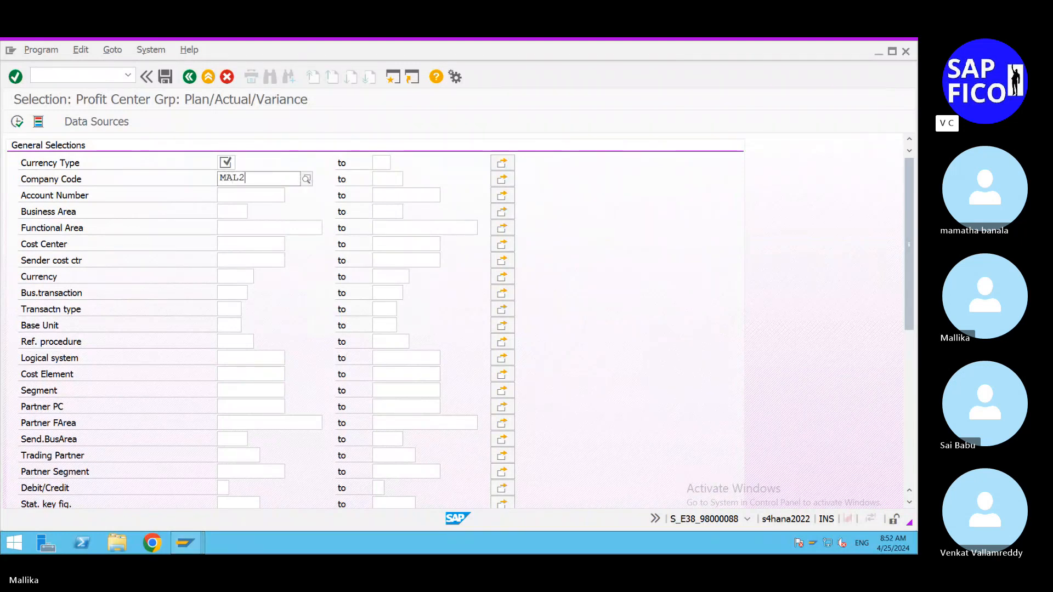
{"action": "left_click", "coordinate": [234, 207]}
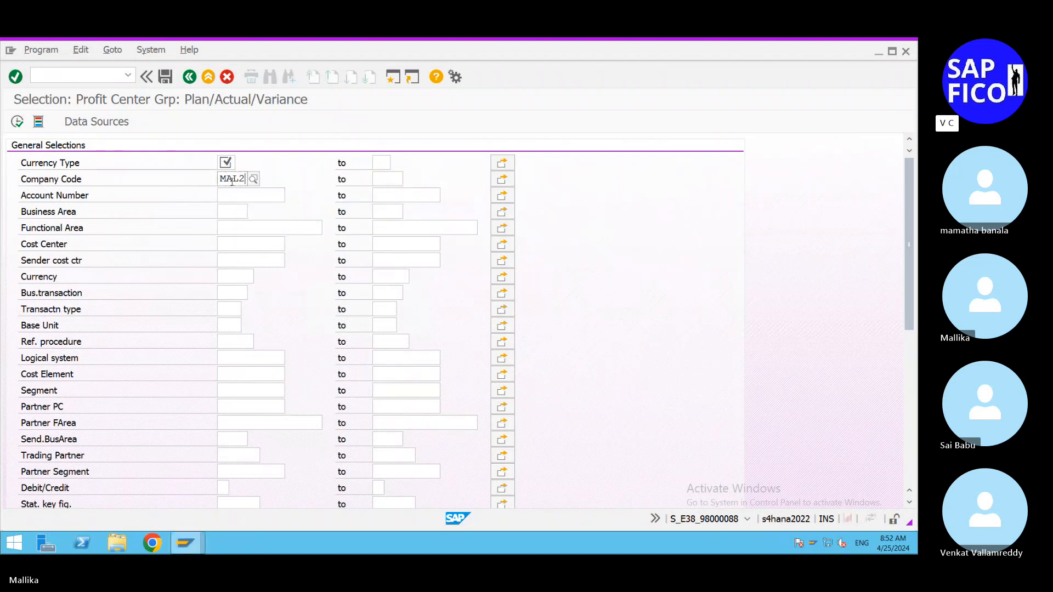
{"action": "left_click", "coordinate": [231, 163]}
{"action": "type", "text": "10"}
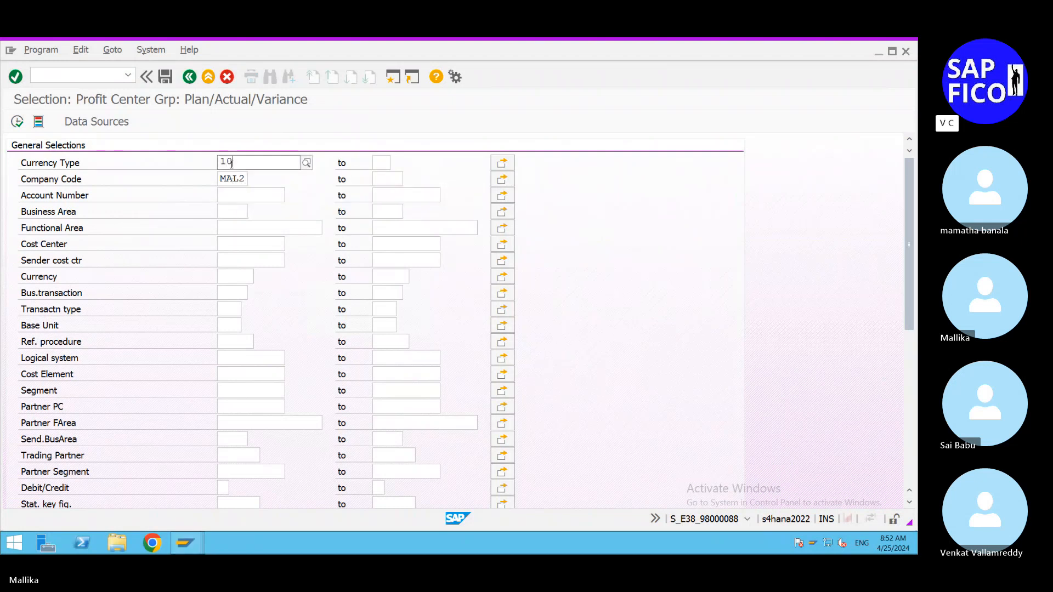
{"action": "left_click", "coordinate": [239, 191]}
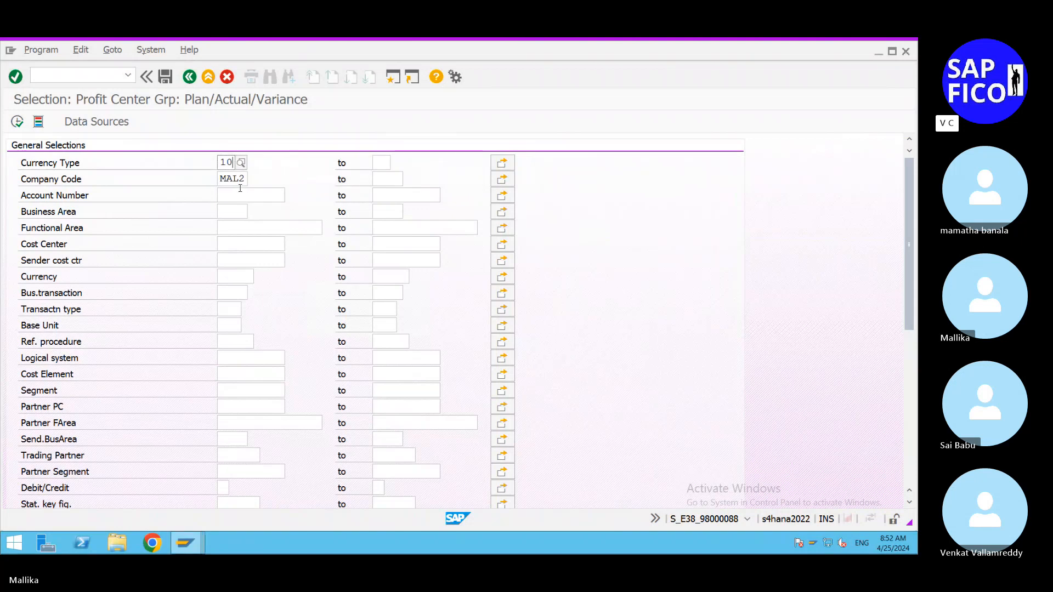
Pick G/L account 200200 SALES ACCOUNT from chart of accounts MCA1 as the account number and clear it again
{"action": "left_click", "coordinate": [237, 195]}
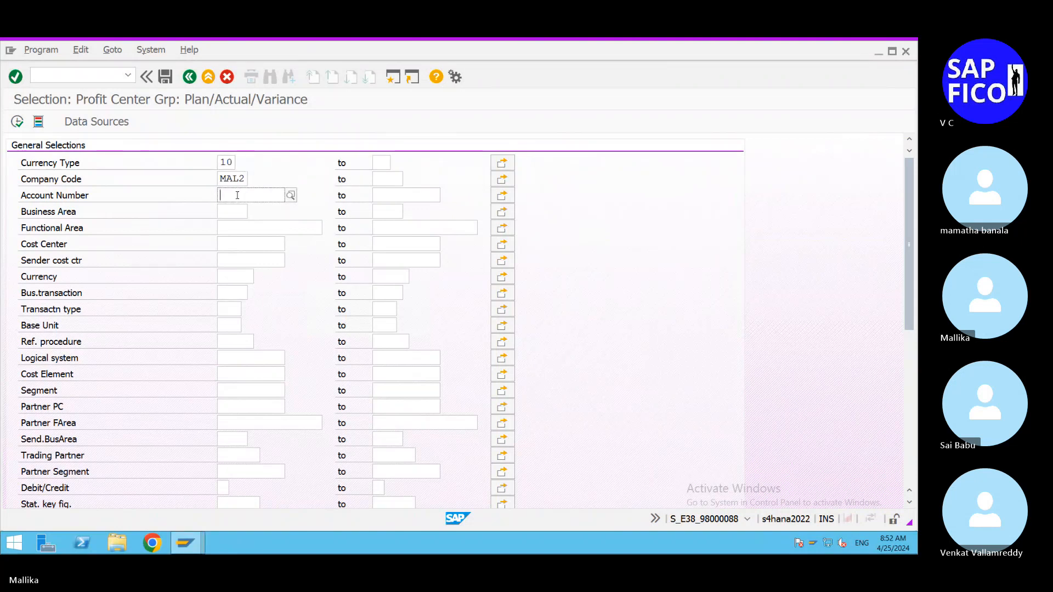
{"action": "left_click", "coordinate": [290, 196]}
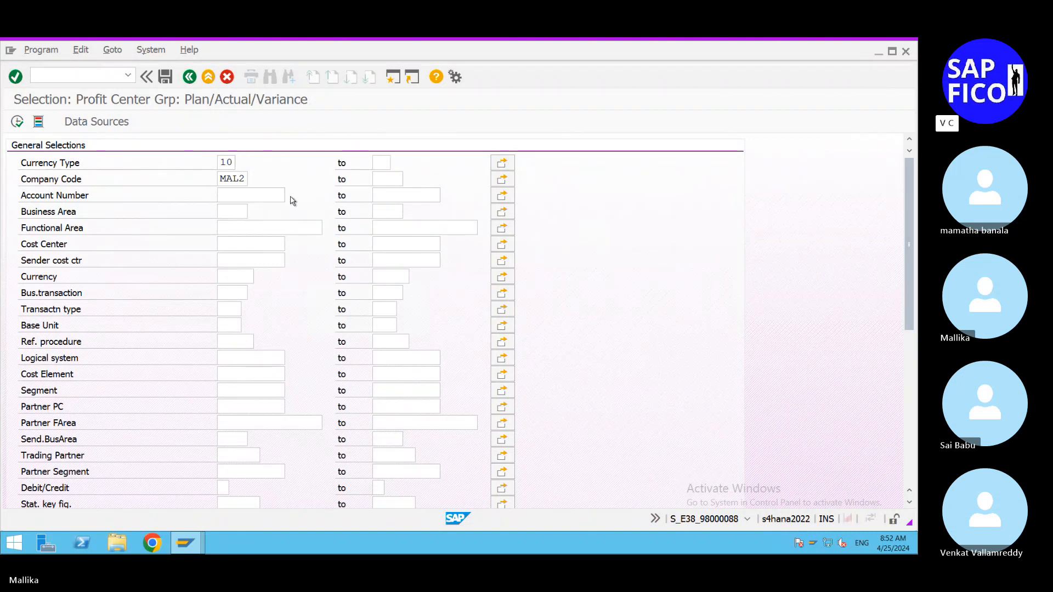
{"action": "left_click", "coordinate": [800, 435]}
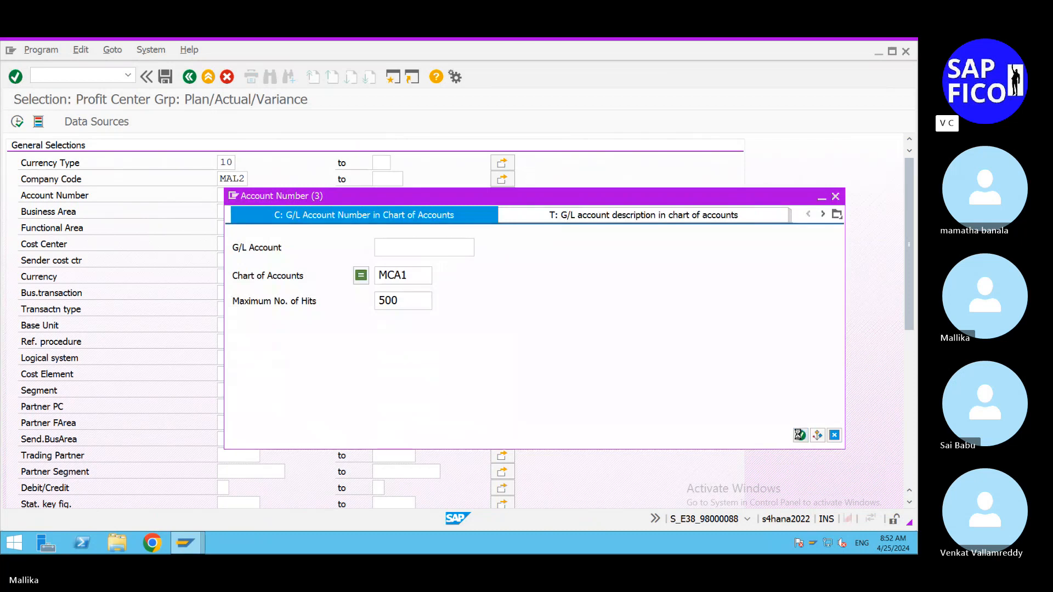
{"action": "scroll", "coordinate": [387, 423], "scroll_direction": "down", "scroll_amount": 5}
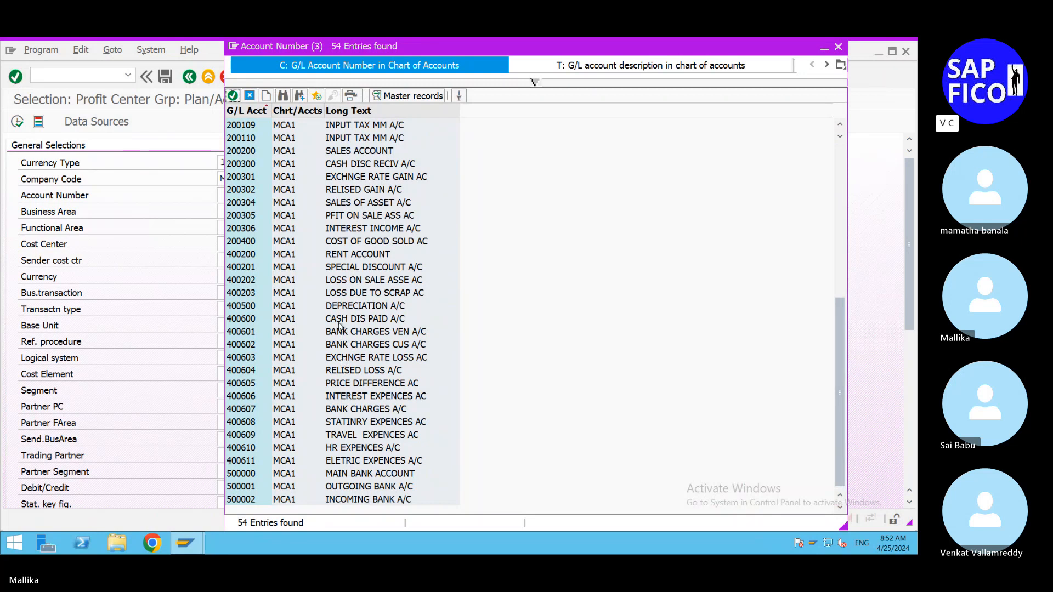
{"action": "scroll", "coordinate": [361, 282], "scroll_direction": "up", "scroll_amount": 1}
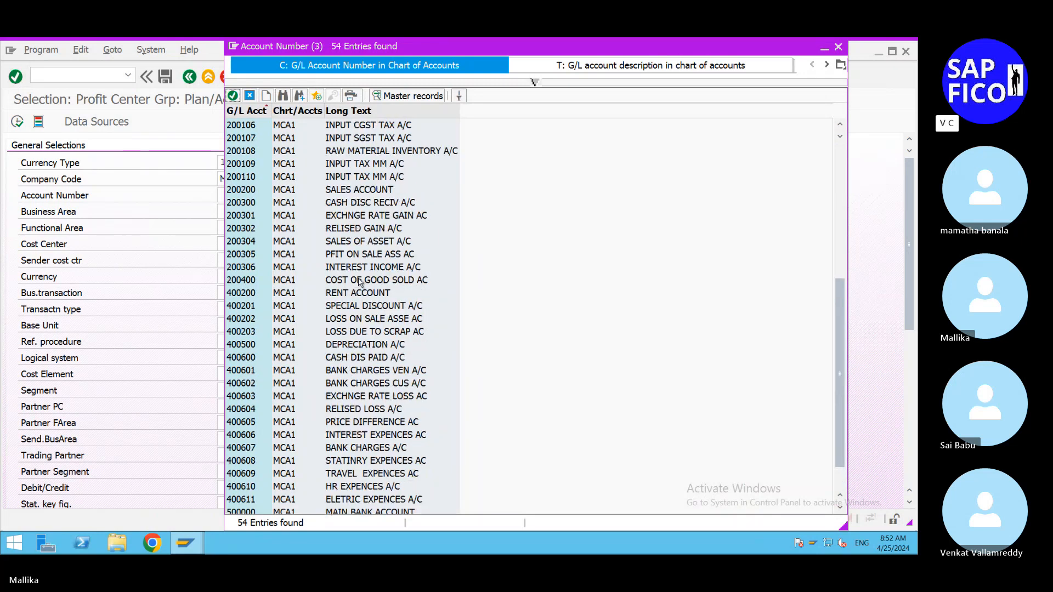
{"action": "left_click", "coordinate": [366, 192]}
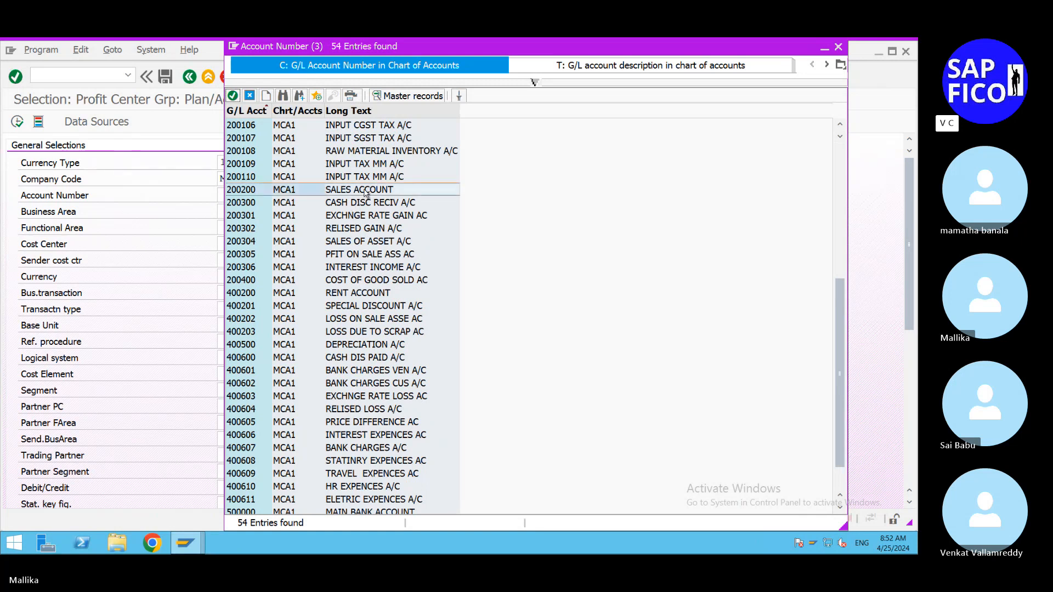
{"action": "left_click", "coordinate": [366, 191]}
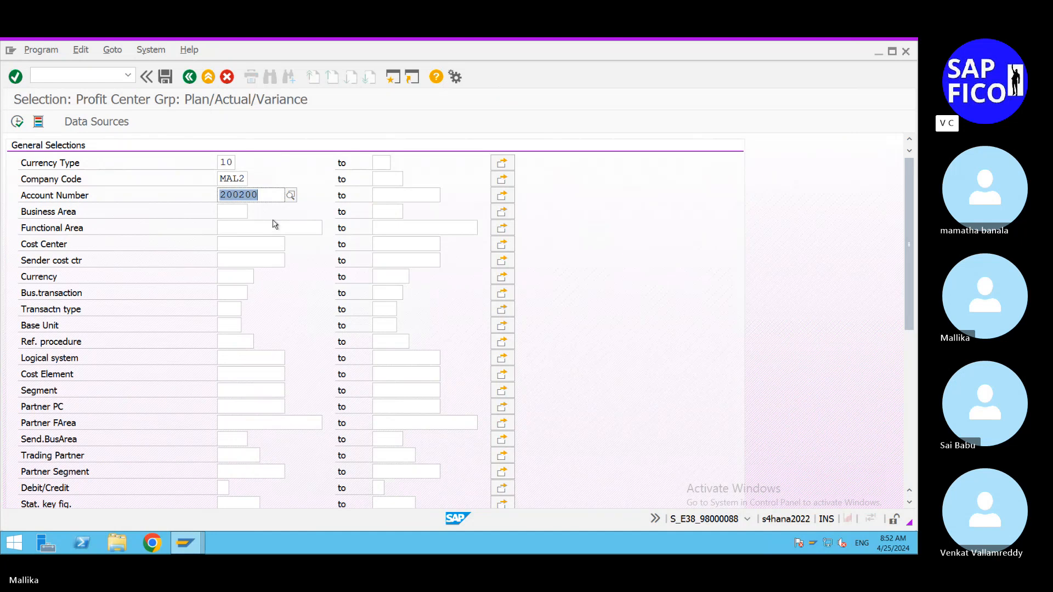
{"action": "key", "text": "BackSpace"}
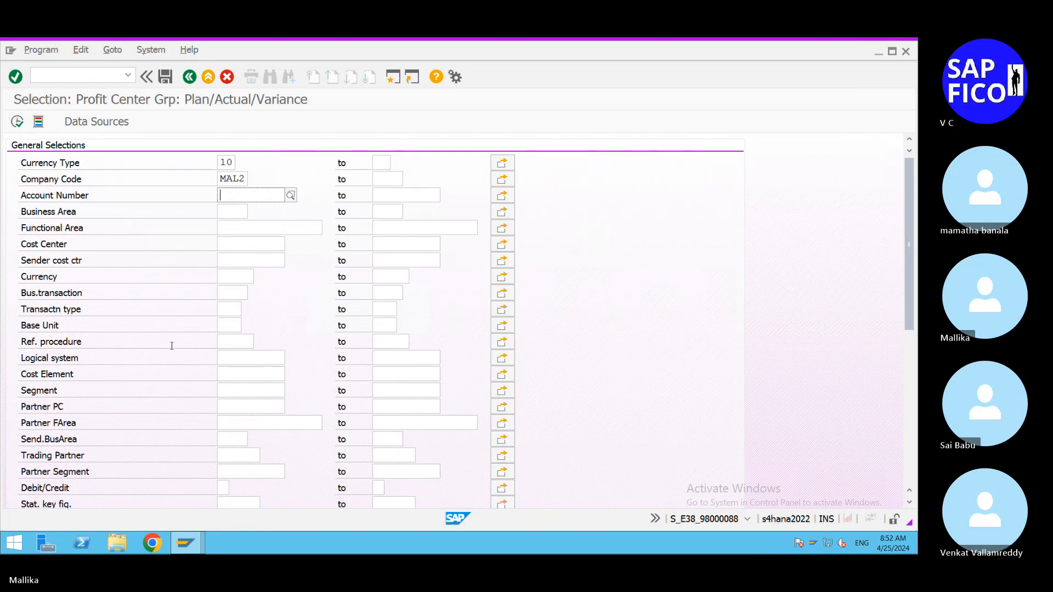
Set the ledger to 0L and the plan version to 0 in the report selections
{"action": "scroll", "coordinate": [175, 343], "scroll_direction": "down", "scroll_amount": 2}
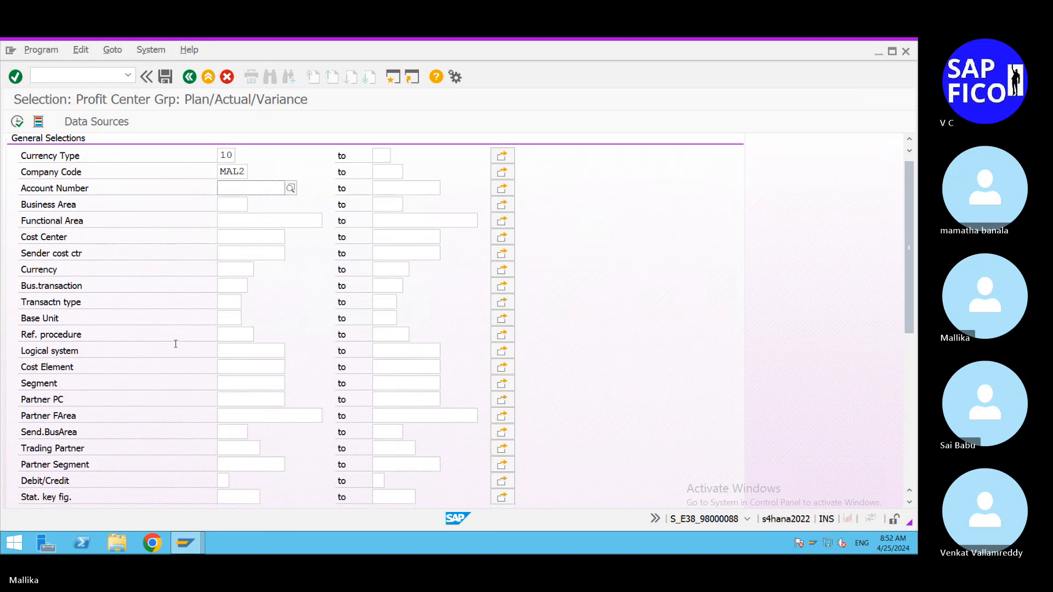
{"action": "scroll", "coordinate": [175, 343], "scroll_direction": "down", "scroll_amount": 5}
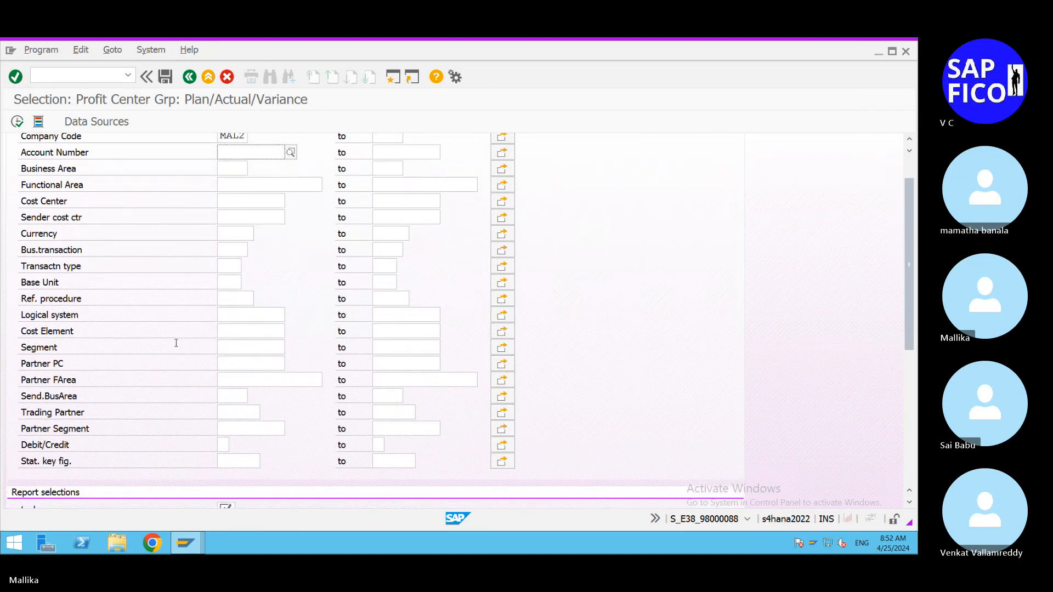
{"action": "scroll", "coordinate": [178, 352], "scroll_direction": "down", "scroll_amount": 5}
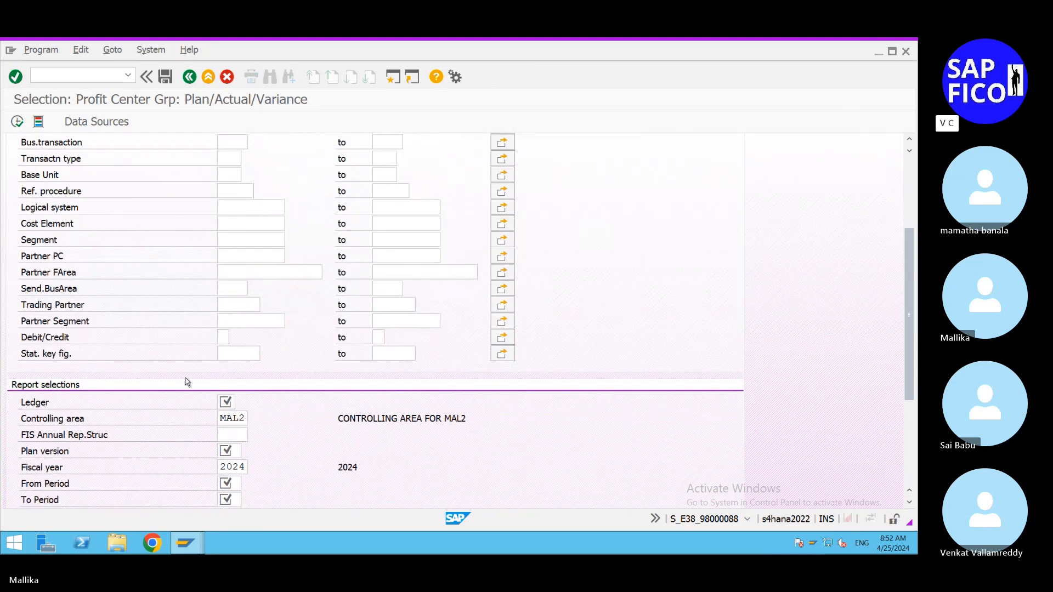
{"action": "scroll", "coordinate": [225, 378], "scroll_direction": "down", "scroll_amount": 1}
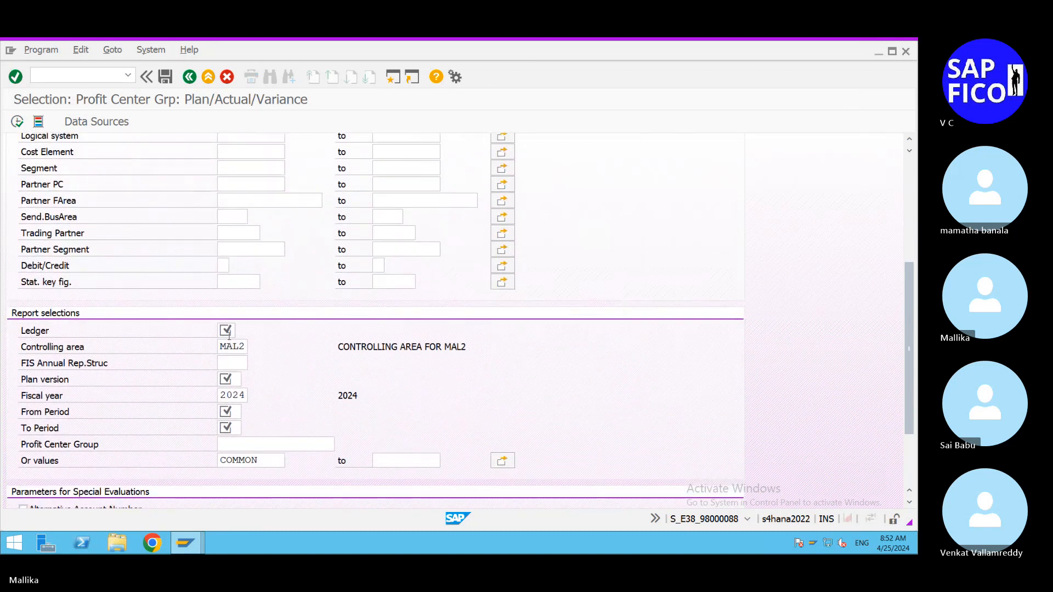
{"action": "left_click", "coordinate": [226, 330]}
{"action": "type", "text": "0L"}
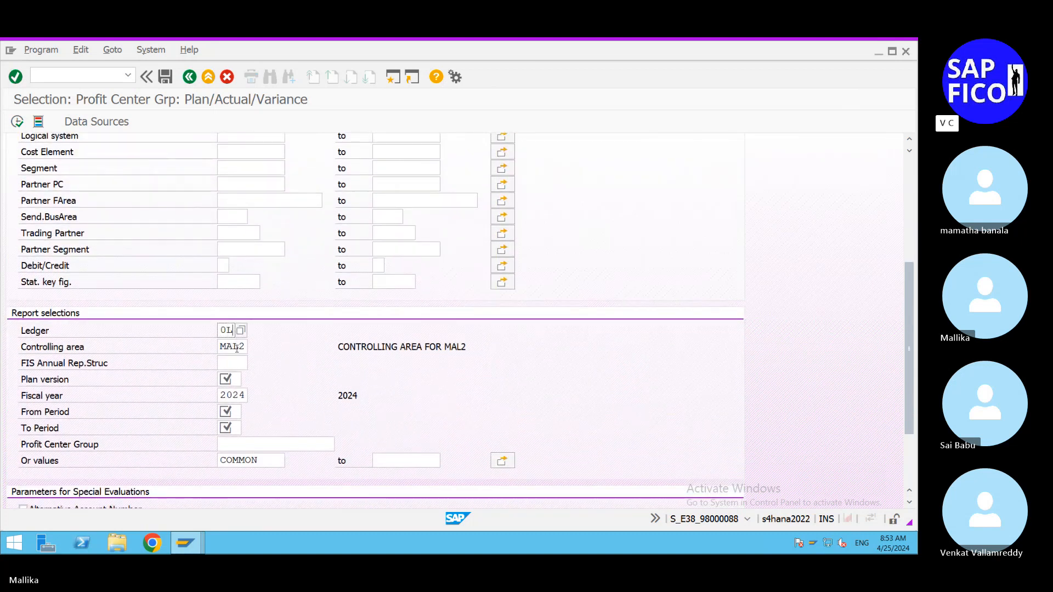
{"action": "left_click", "coordinate": [233, 378]}
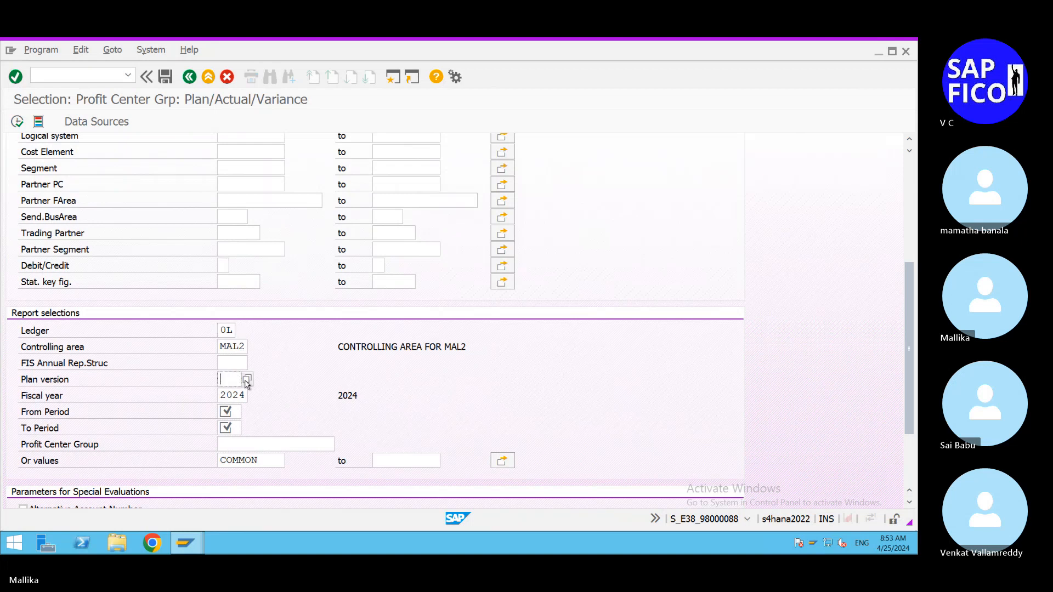
{"action": "type", "text": "0"}
Set the report's from period to 1 and to period to 12, and execute the report for profit center COMMON
{"action": "left_click", "coordinate": [234, 408]}
{"action": "type", "text": "1"}
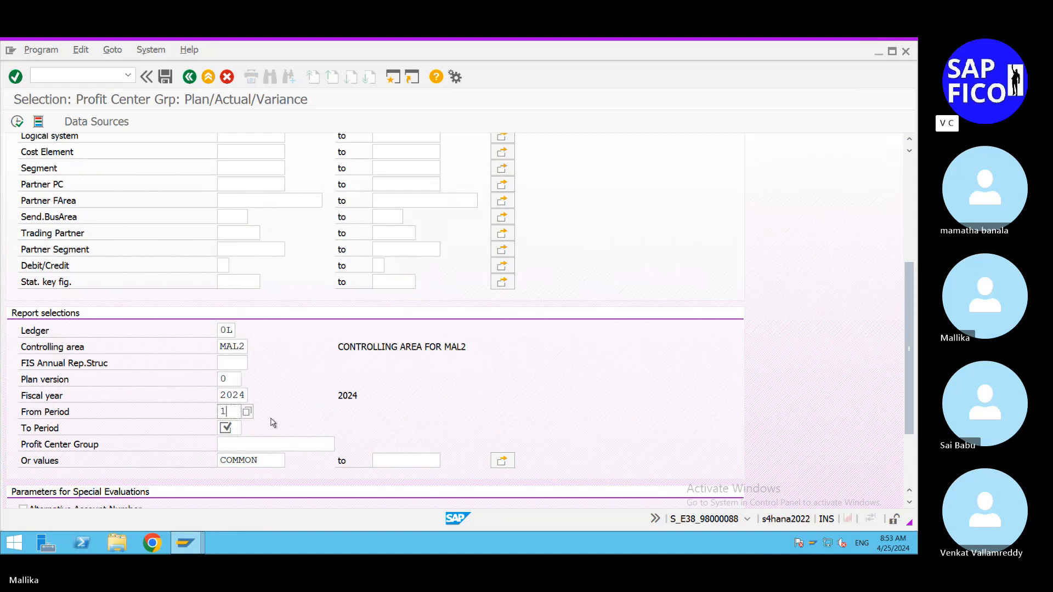
{"action": "left_click", "coordinate": [235, 428]}
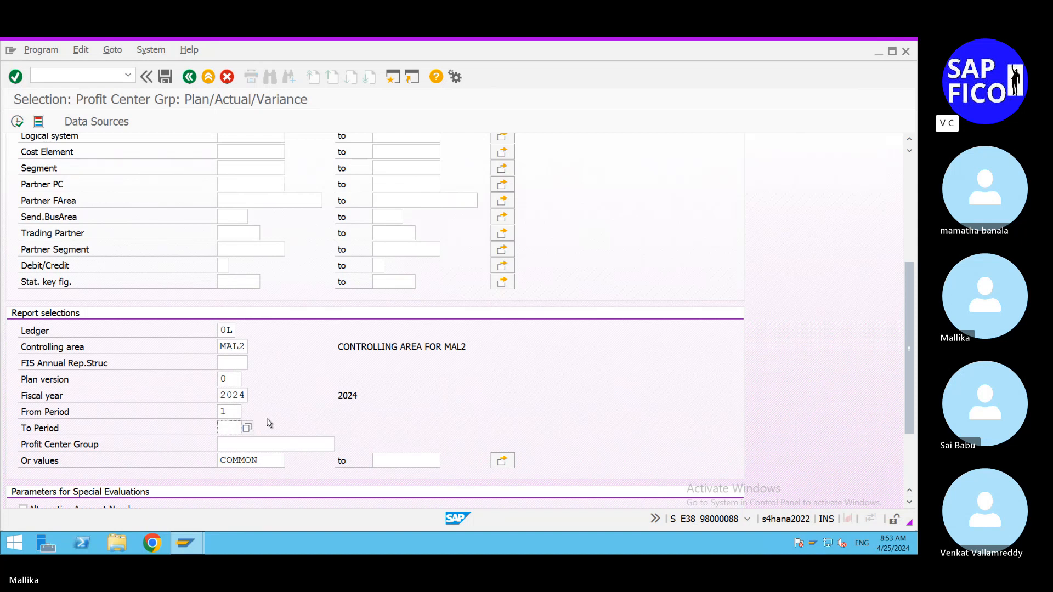
{"action": "type", "text": "12"}
{"action": "scroll", "coordinate": [269, 422], "scroll_direction": "down", "scroll_amount": 1}
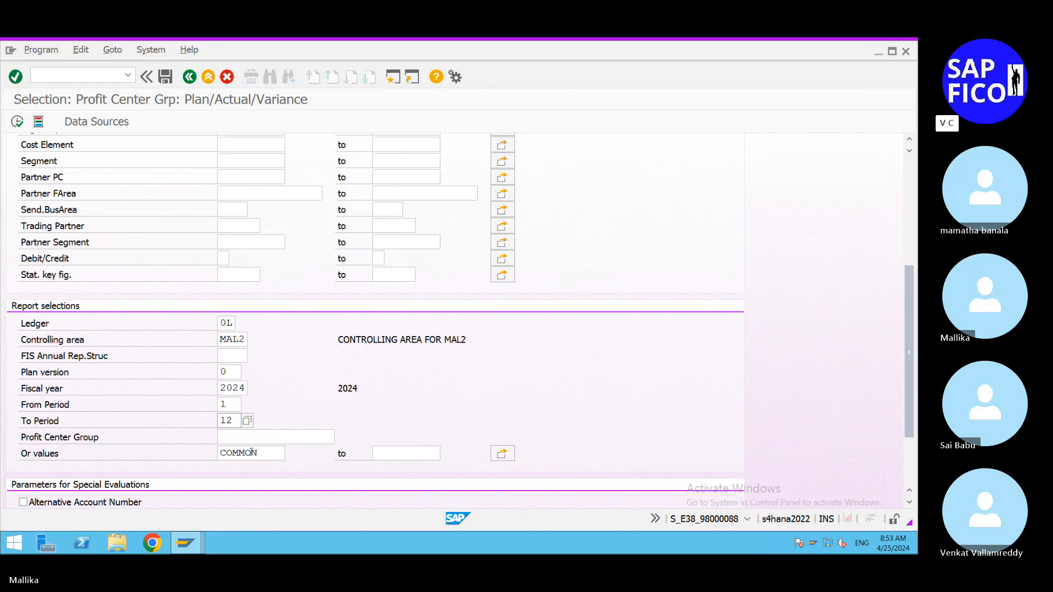
{"action": "left_click", "coordinate": [17, 121]}
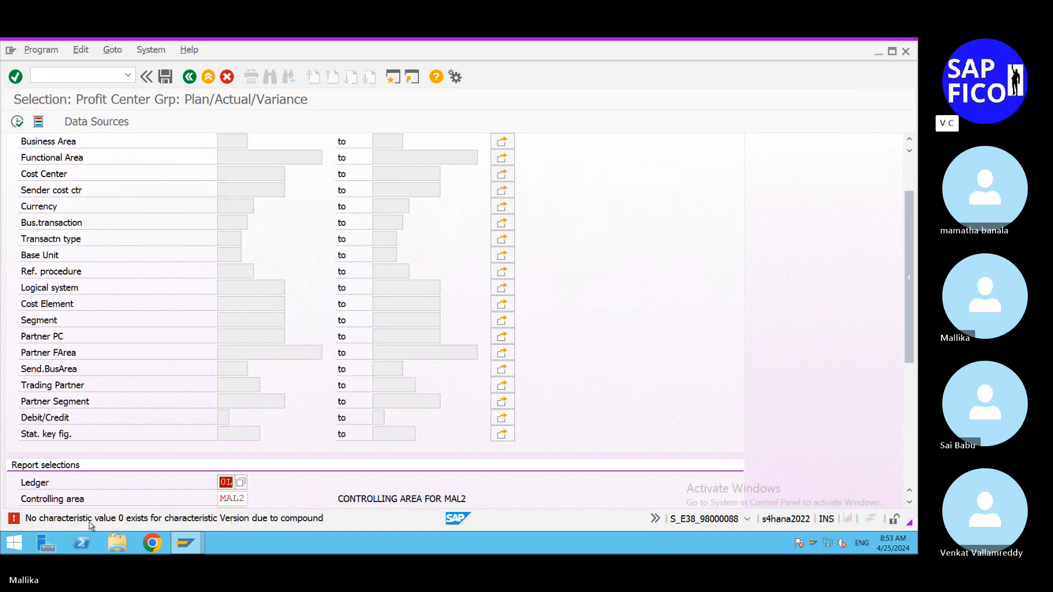
Pick leading ledger 0L from the list of possible ledgers and execute the report again
{"action": "left_click", "coordinate": [232, 482]}
{"action": "left_click", "coordinate": [241, 482]}
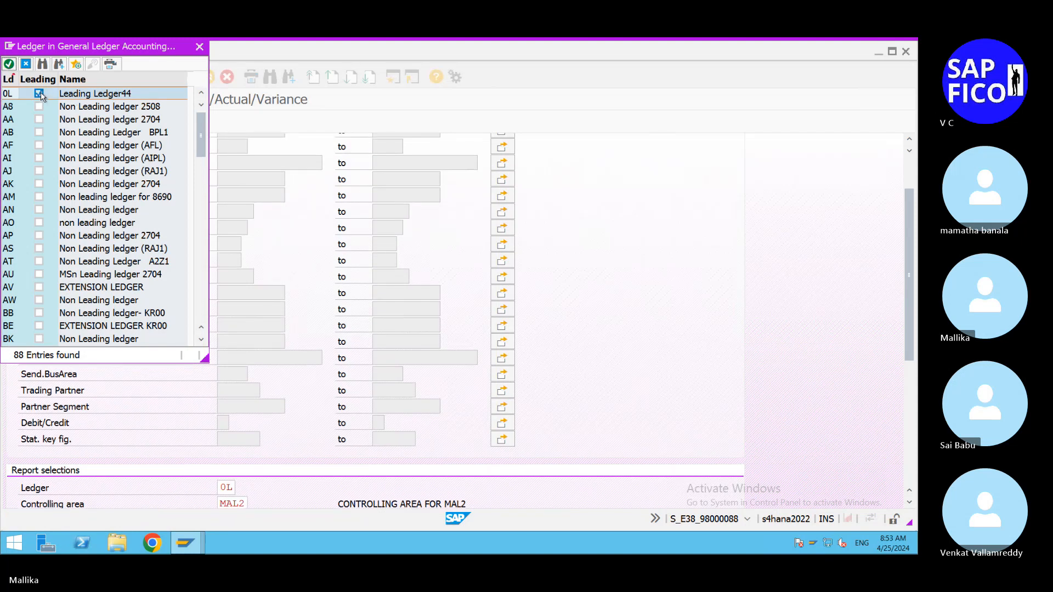
{"action": "double_click", "coordinate": [42, 95]}
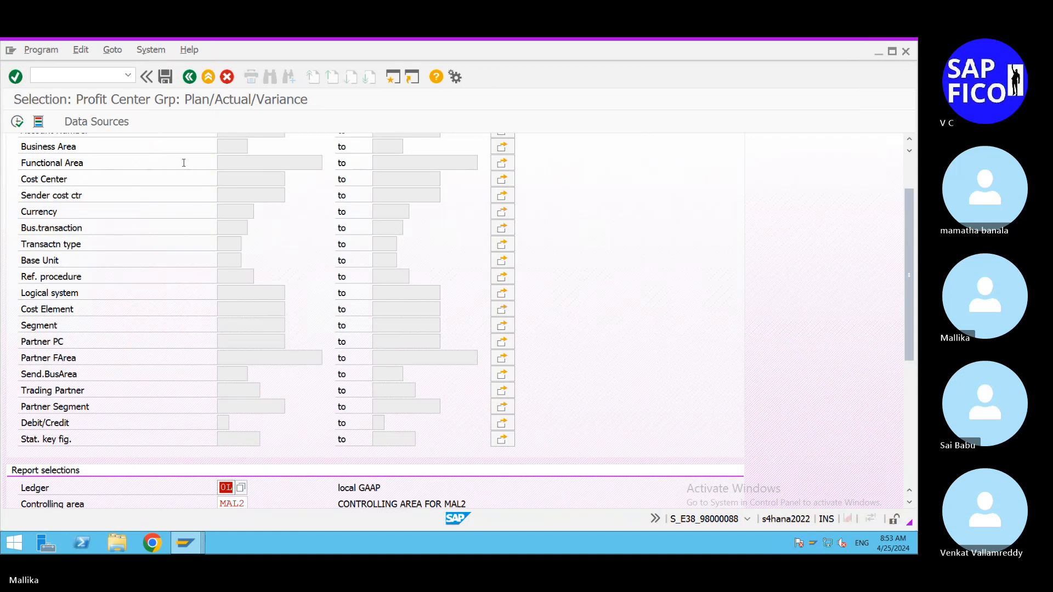
{"action": "left_click", "coordinate": [15, 122]}
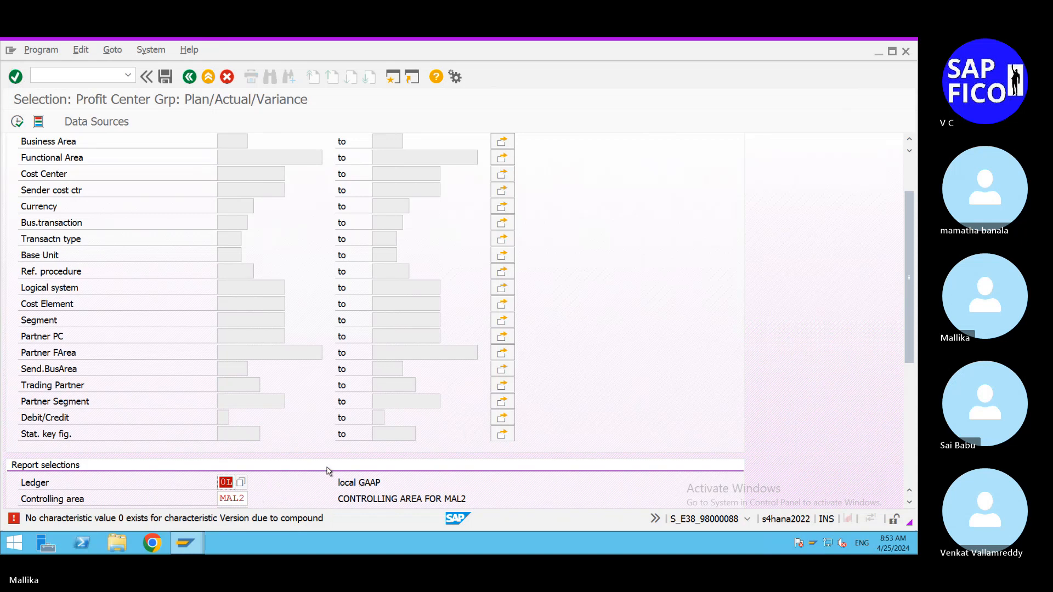
Clear the plan version to look up its possible entries and try to execute the report without one
{"action": "left_click_drag", "start_coordinate": [906, 338], "coordinate": [901, 472]}
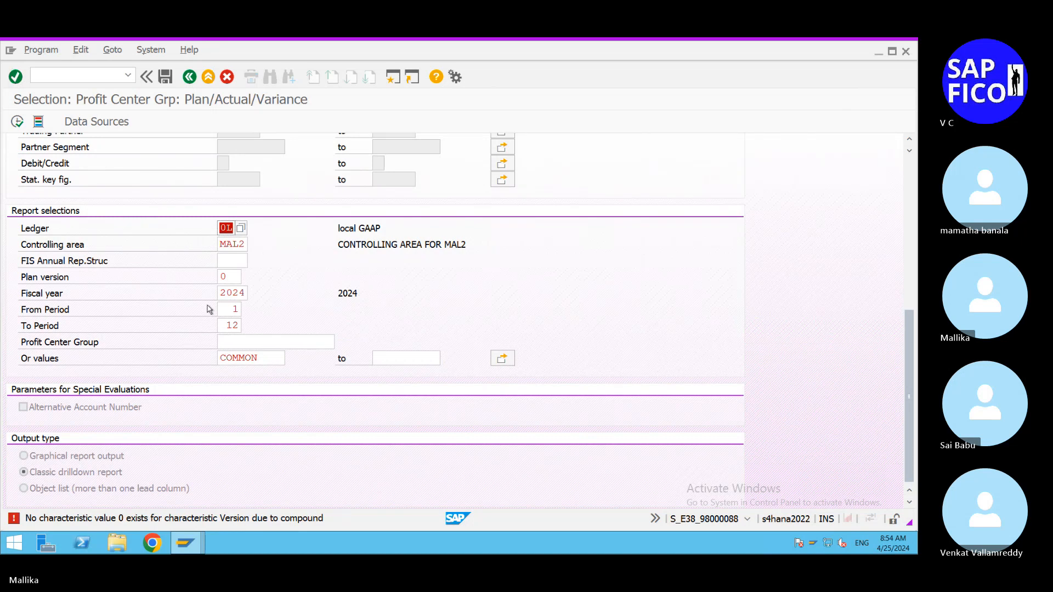
{"action": "left_click", "coordinate": [233, 276]}
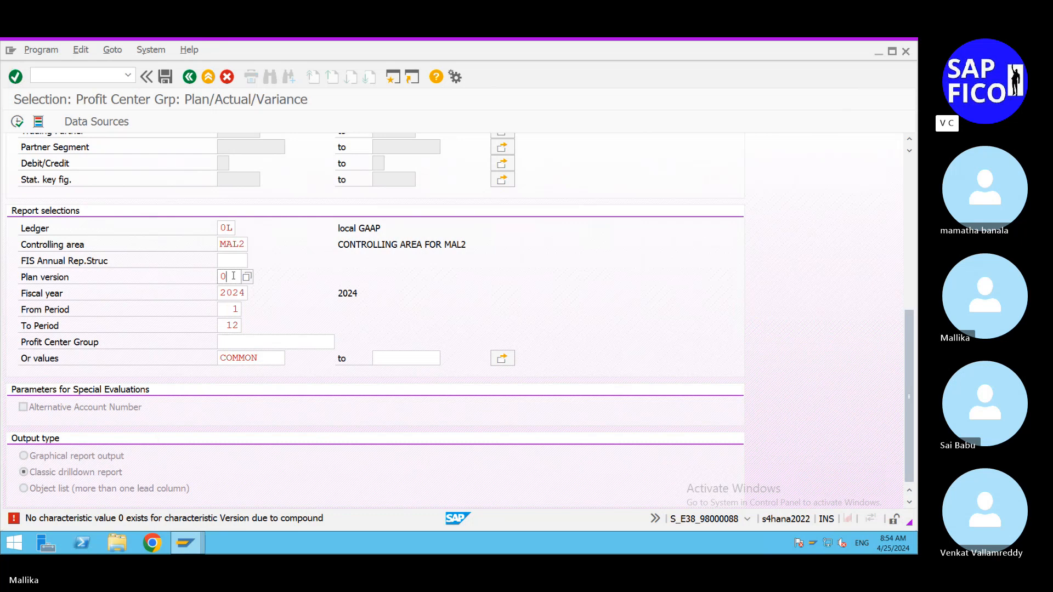
{"action": "key", "text": "BackSpace"}
{"action": "left_click", "coordinate": [245, 277]}
{"action": "left_click", "coordinate": [245, 277]}
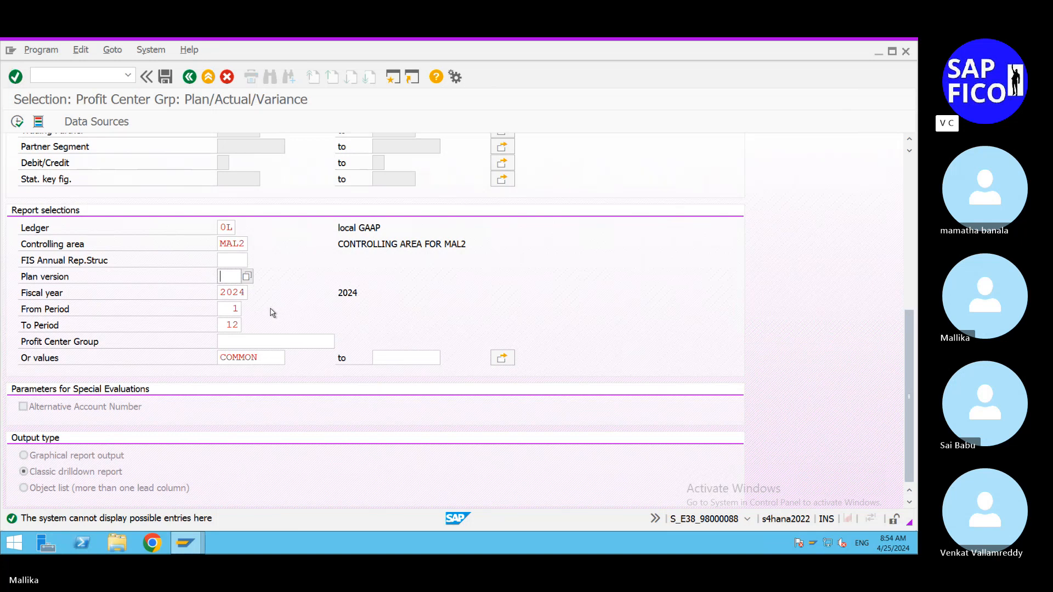
{"action": "left_click", "coordinate": [18, 122]}
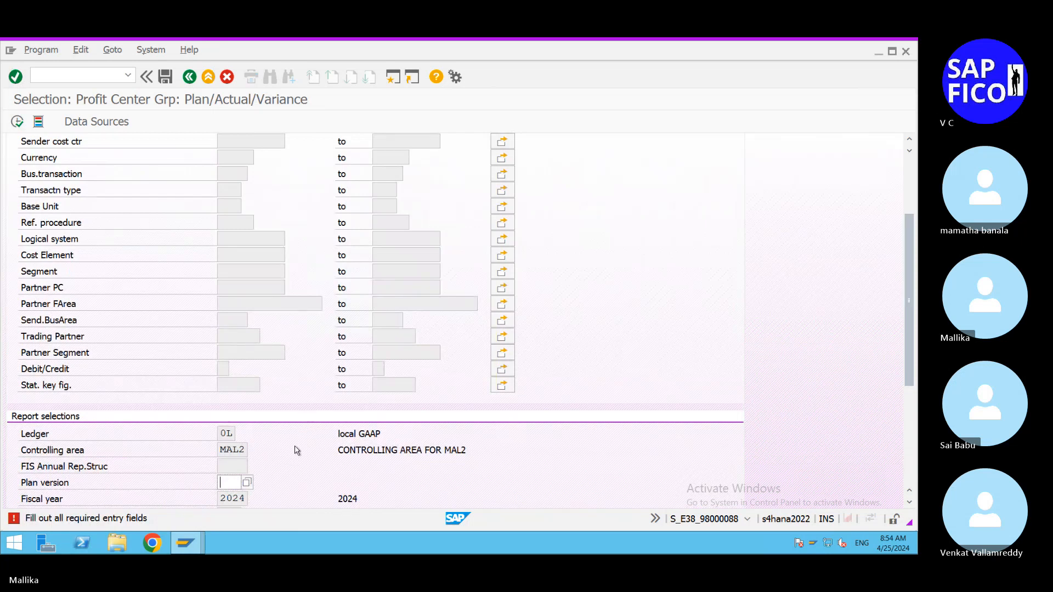
Enter 0 in the required plan version field again and submit the report selections
{"action": "type", "text": "0"}
{"action": "scroll", "coordinate": [4, 112], "scroll_direction": "up", "scroll_amount": 3}
{"action": "key", "text": "Return"}
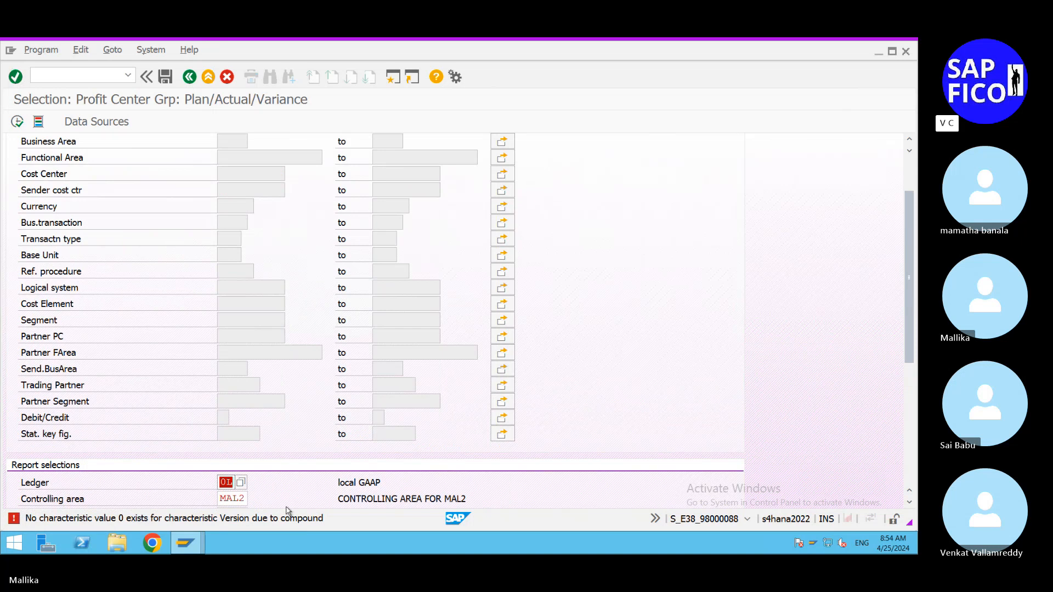
Examine the diagnosis and procedure in the help text of the plan version error message, and close the help
{"action": "scroll", "coordinate": [286, 510], "scroll_direction": "down", "scroll_amount": 1}
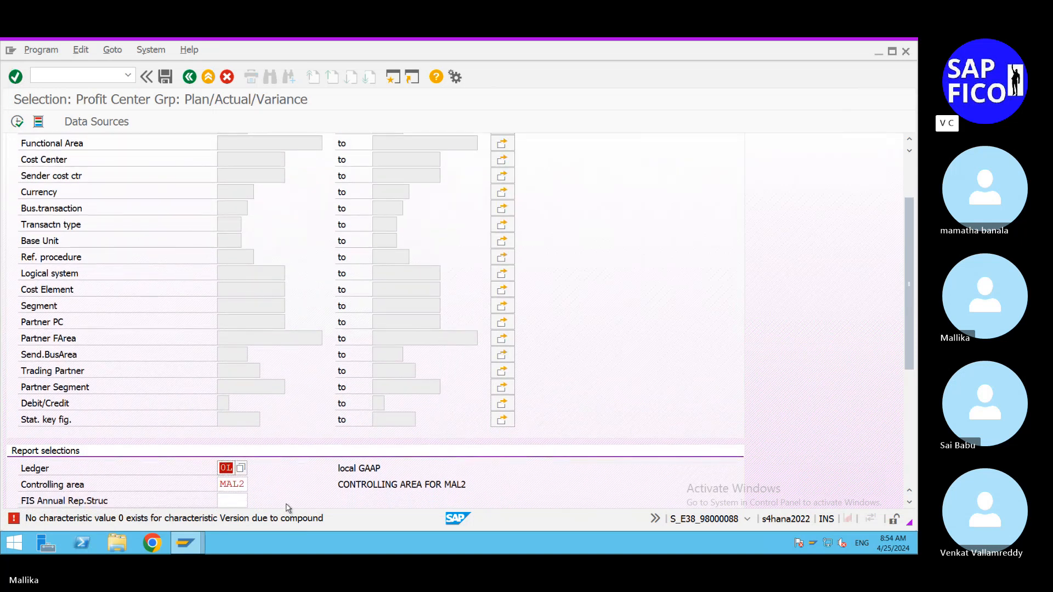
{"action": "scroll", "coordinate": [286, 505], "scroll_direction": "down", "scroll_amount": 1}
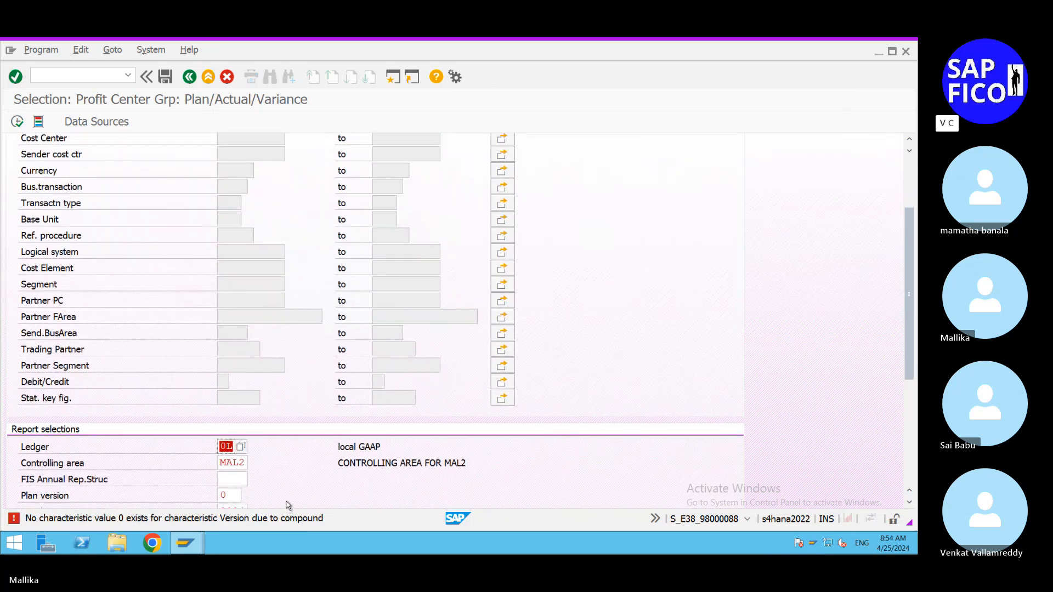
{"action": "scroll", "coordinate": [287, 506], "scroll_direction": "down", "scroll_amount": 2}
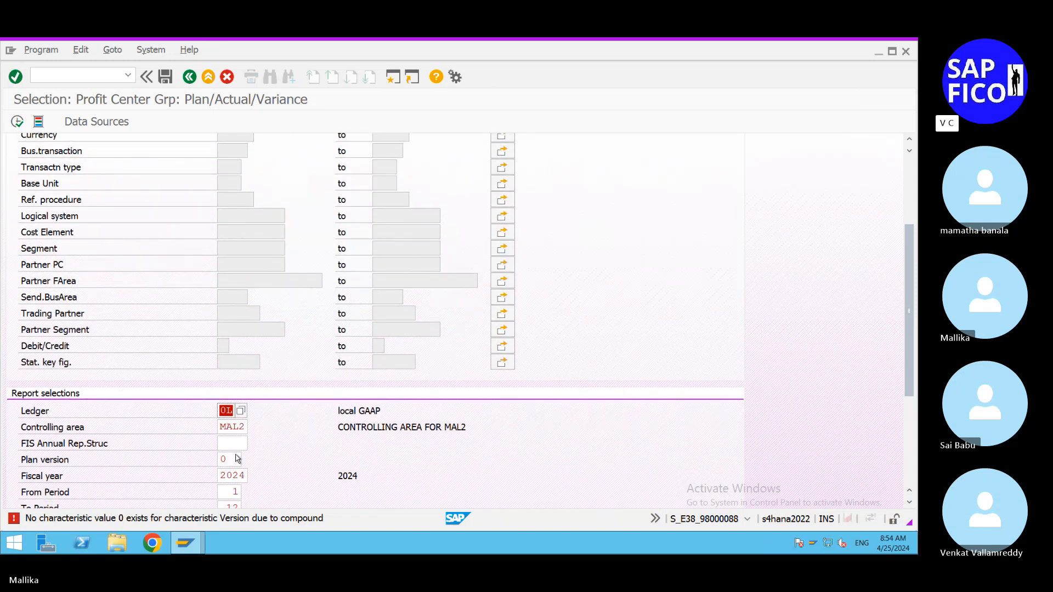
{"action": "left_click", "coordinate": [15, 519]}
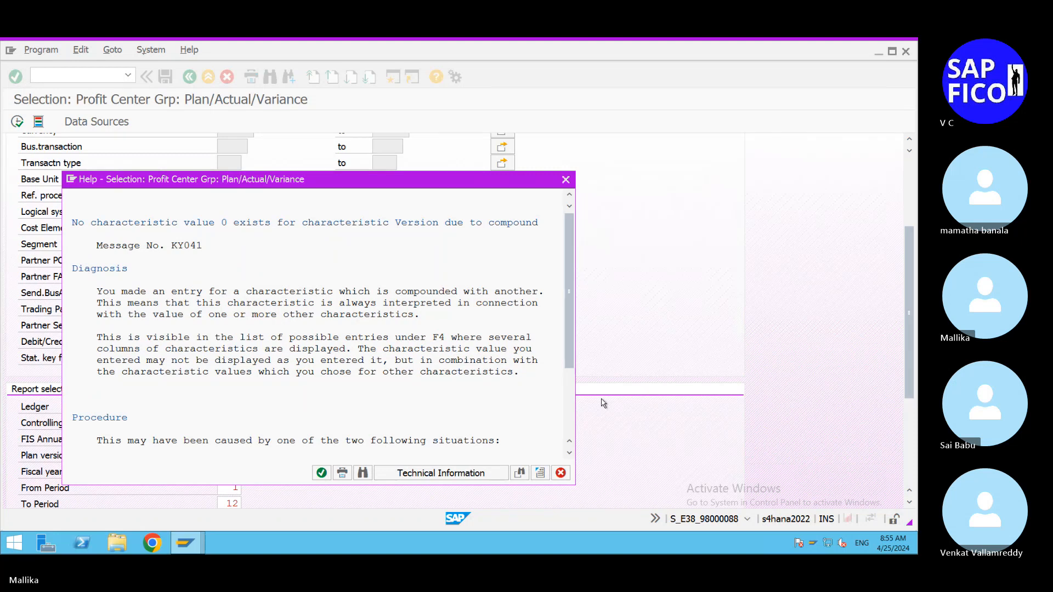
{"action": "left_click", "coordinate": [569, 456]}
{"action": "left_click", "coordinate": [569, 455]}
{"action": "left_click", "coordinate": [569, 456]}
{"action": "left_click", "coordinate": [569, 455]}
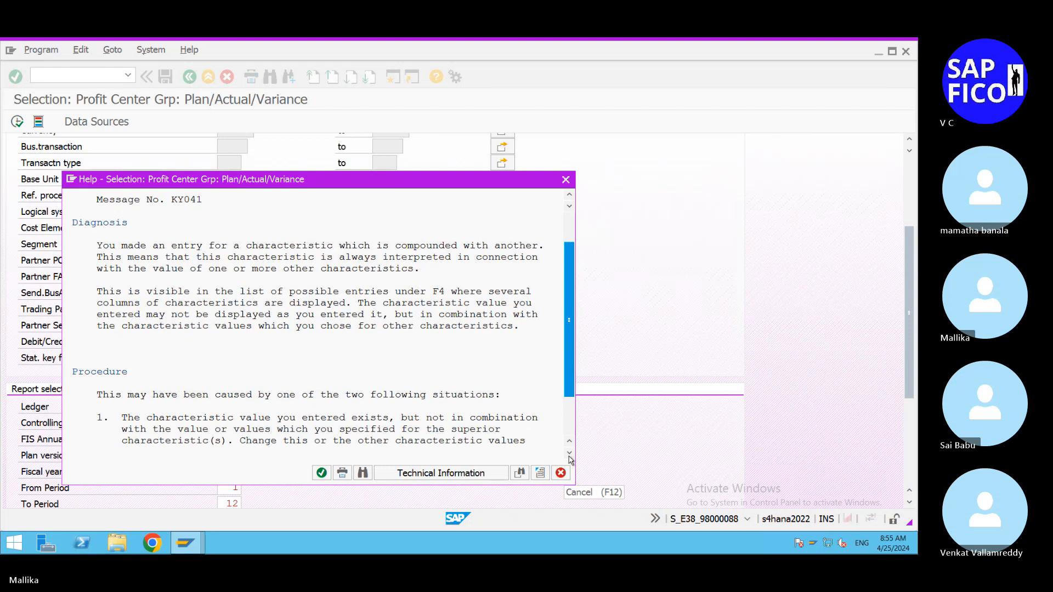
{"action": "left_click", "coordinate": [569, 456]}
{"action": "left_click", "coordinate": [569, 455]}
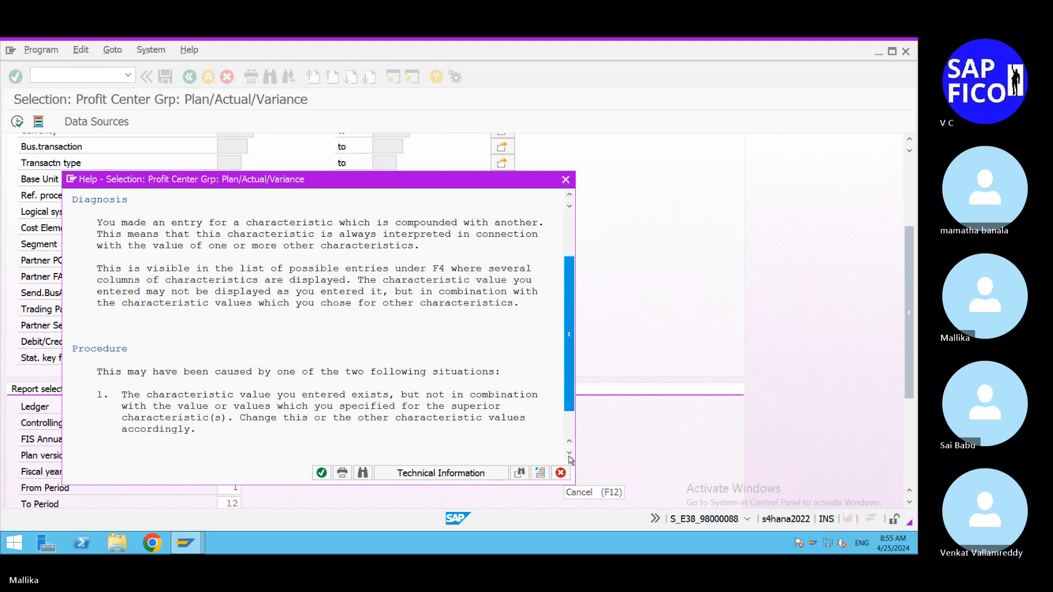
{"action": "left_click", "coordinate": [569, 455]}
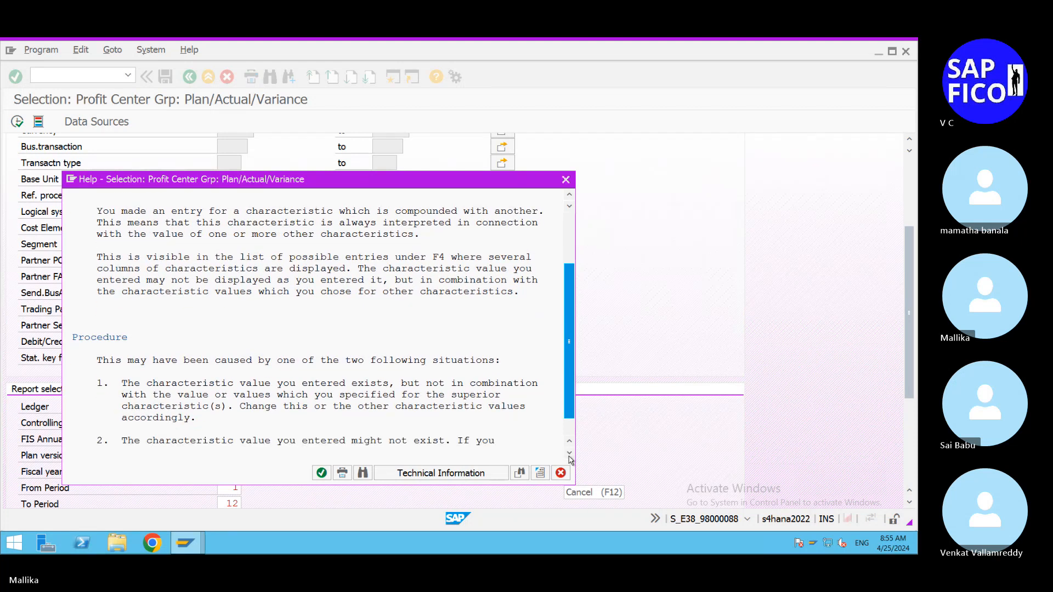
{"action": "left_click", "coordinate": [569, 454]}
{"action": "left_click", "coordinate": [569, 454]}
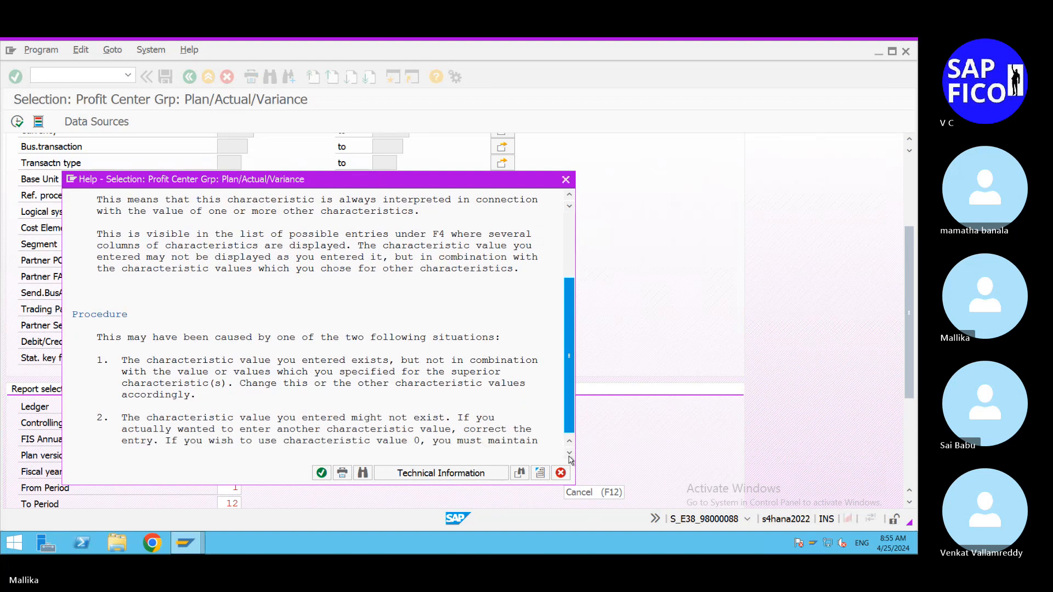
{"action": "left_click", "coordinate": [569, 454]}
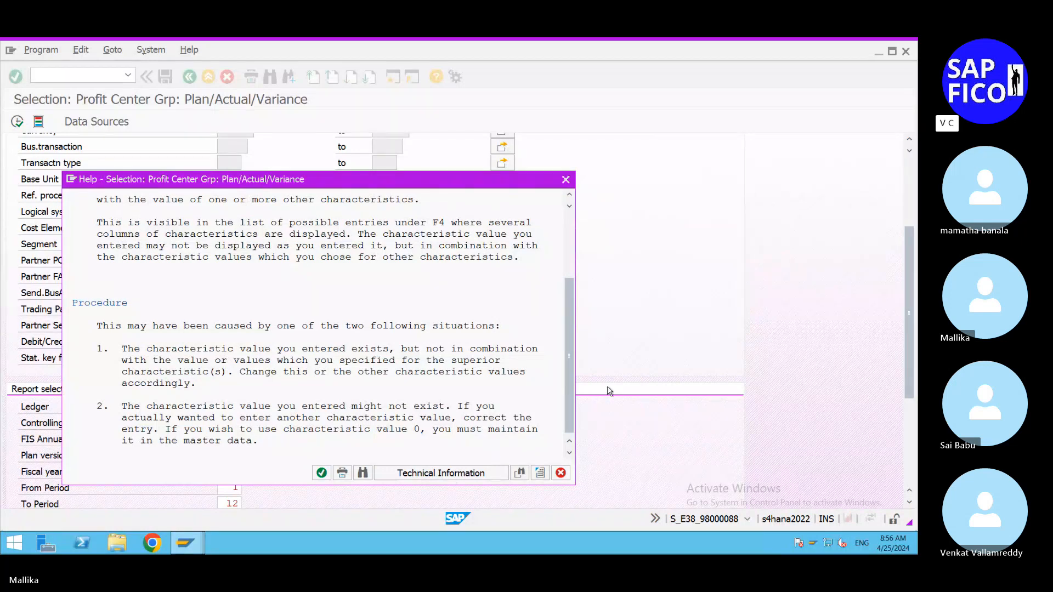
{"action": "left_click", "coordinate": [565, 180]}
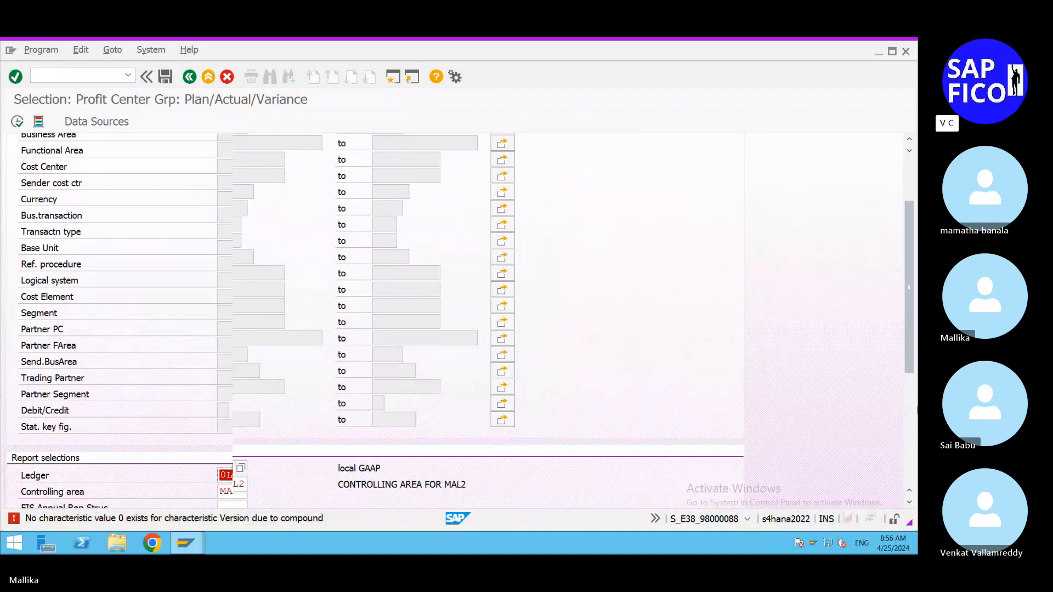
Empty the plan version to request its possible entries once more, and resubmit the selections with plan version 0
{"action": "left_click", "coordinate": [909, 502]}
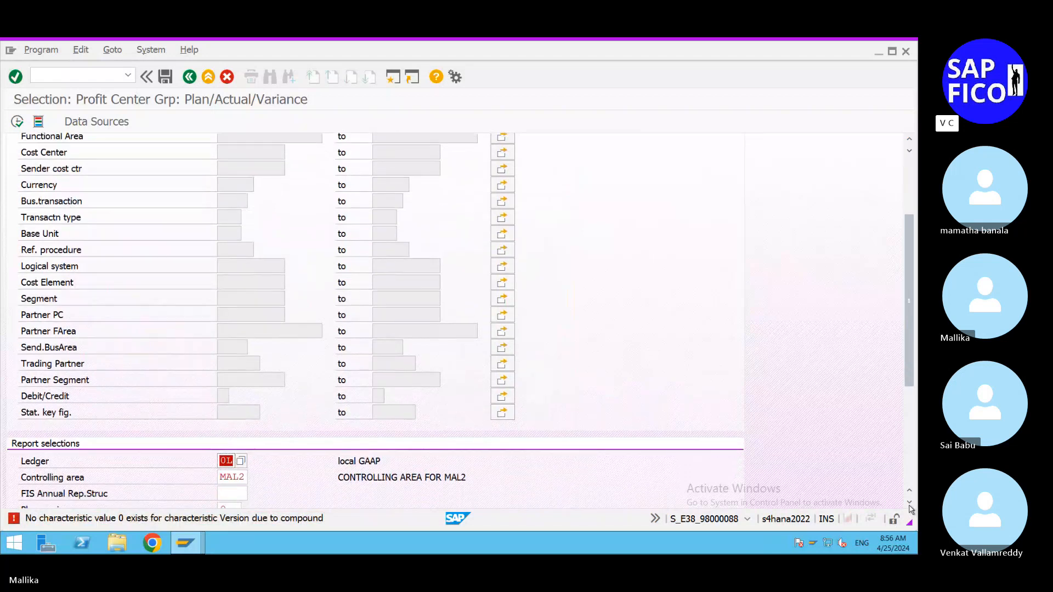
{"action": "scroll", "coordinate": [910, 373], "scroll_direction": "down", "scroll_amount": 1}
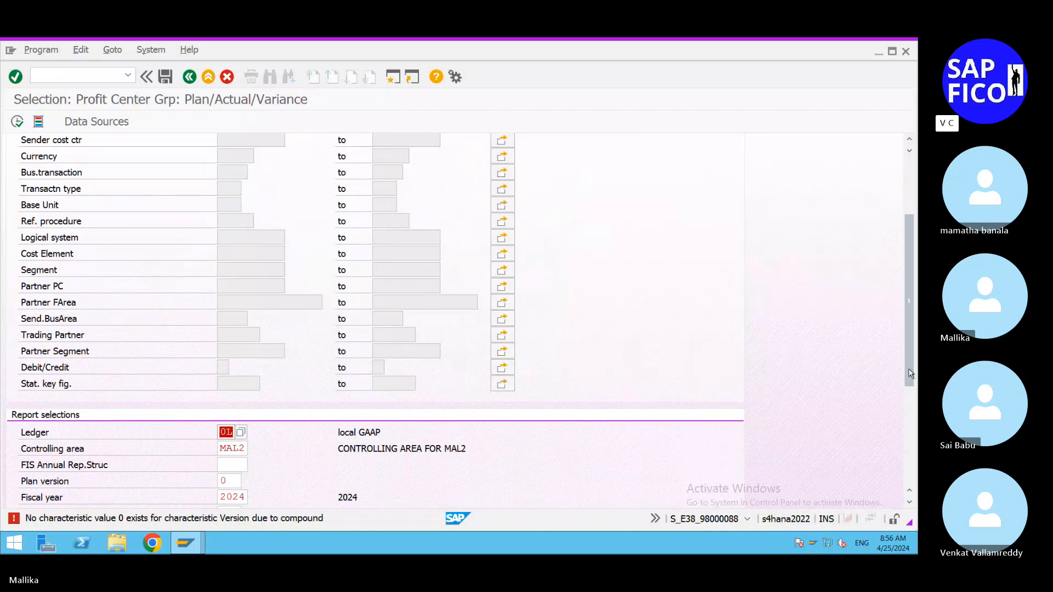
{"action": "left_click", "coordinate": [909, 502]}
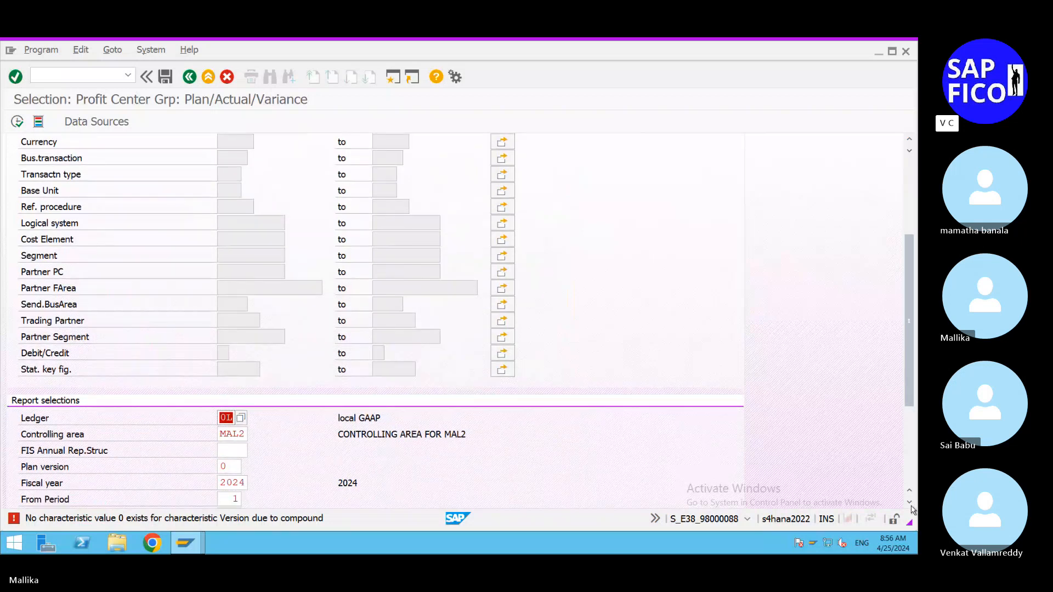
{"action": "scroll", "coordinate": [254, 298], "scroll_direction": "down", "scroll_amount": 5}
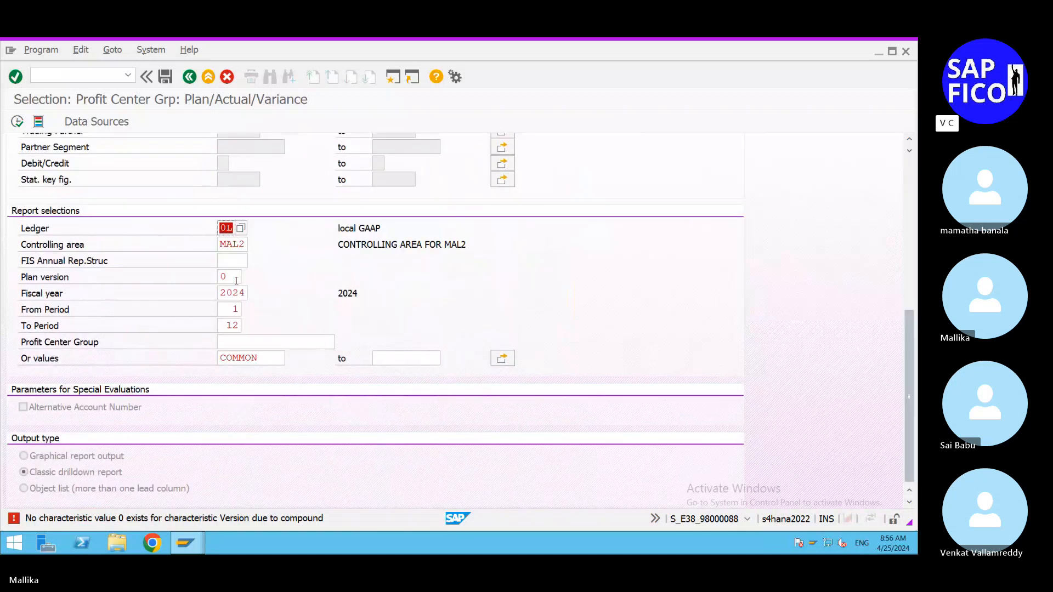
{"action": "left_click", "coordinate": [236, 279]}
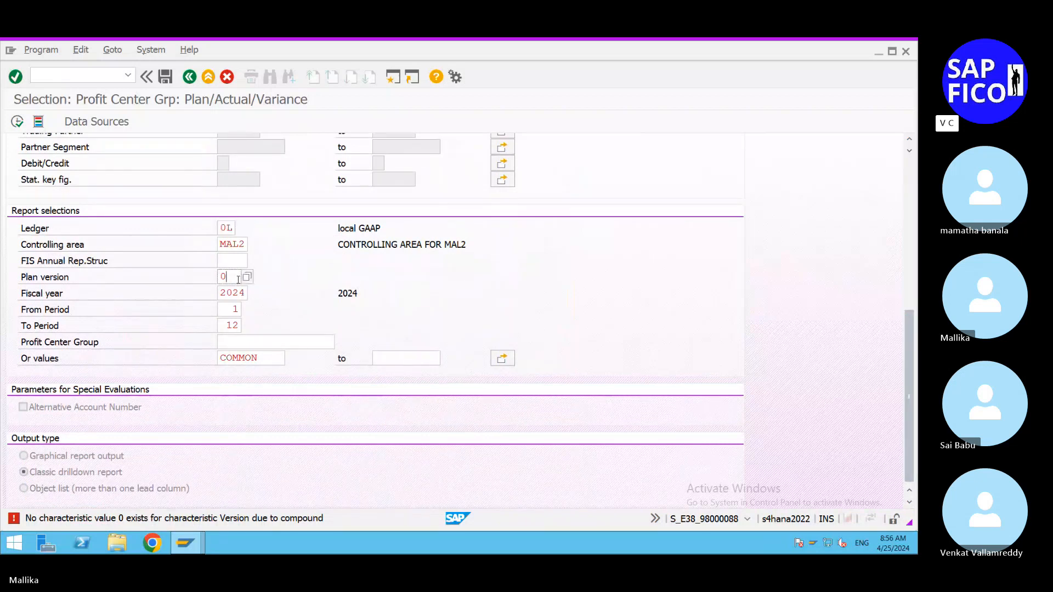
{"action": "key", "text": "BackSpace"}
{"action": "left_click", "coordinate": [246, 278]}
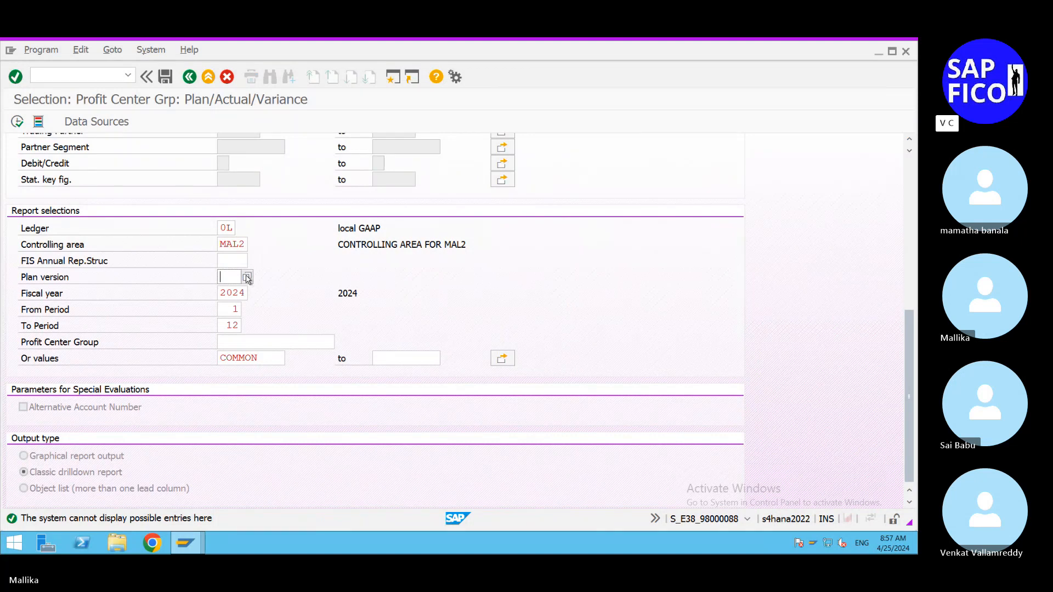
{"action": "type", "text": "0"}
{"action": "key", "text": "Return"}
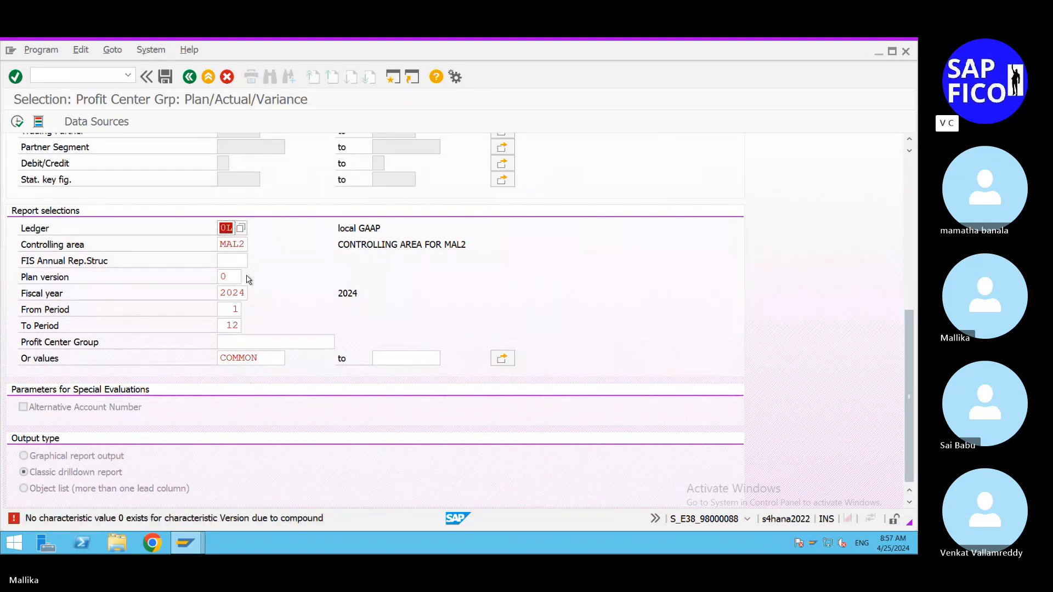
Change the plan version to 1 and execute the plan/actual/variance report for profit center COMMON
{"action": "left_click", "coordinate": [18, 121]}
{"action": "left_click", "coordinate": [234, 278]}
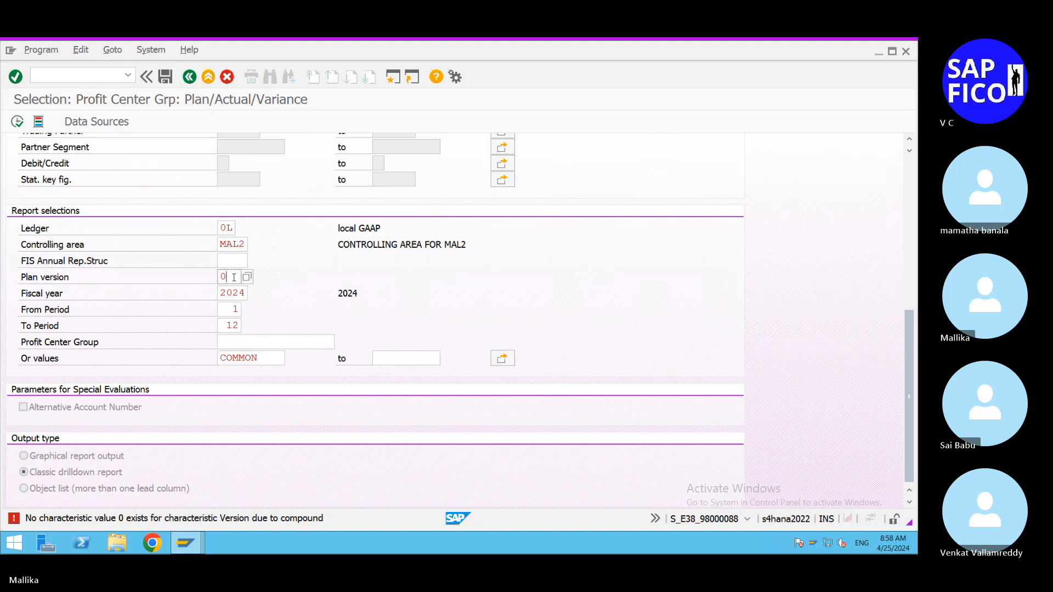
{"action": "type", "text": "1"}
{"action": "left_click", "coordinate": [18, 121]}
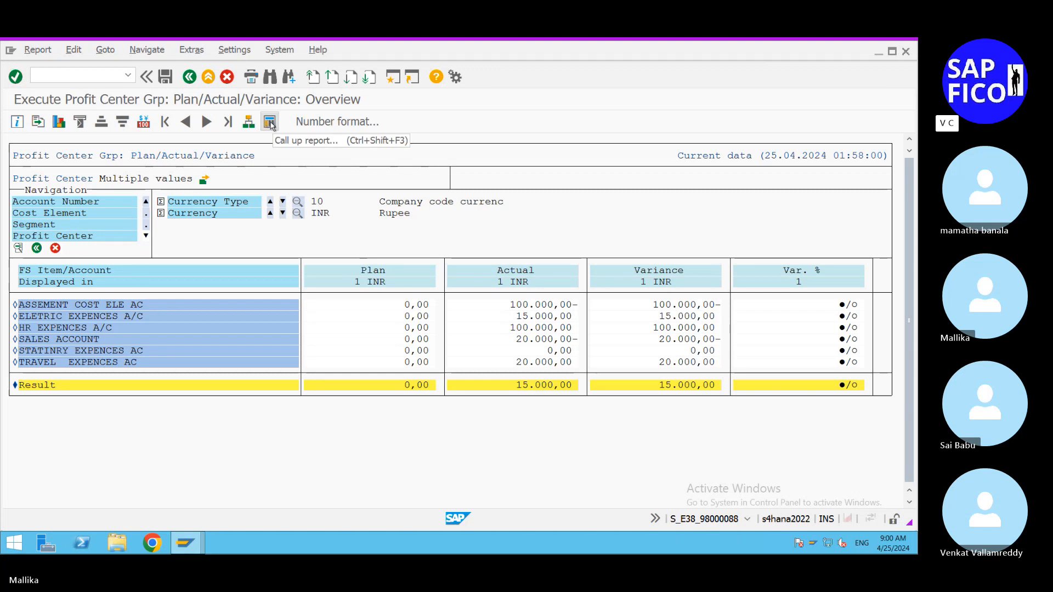
Call up the G/L Account Line Item Display report from the plan/actual/variance overview
{"action": "left_click", "coordinate": [270, 123]}
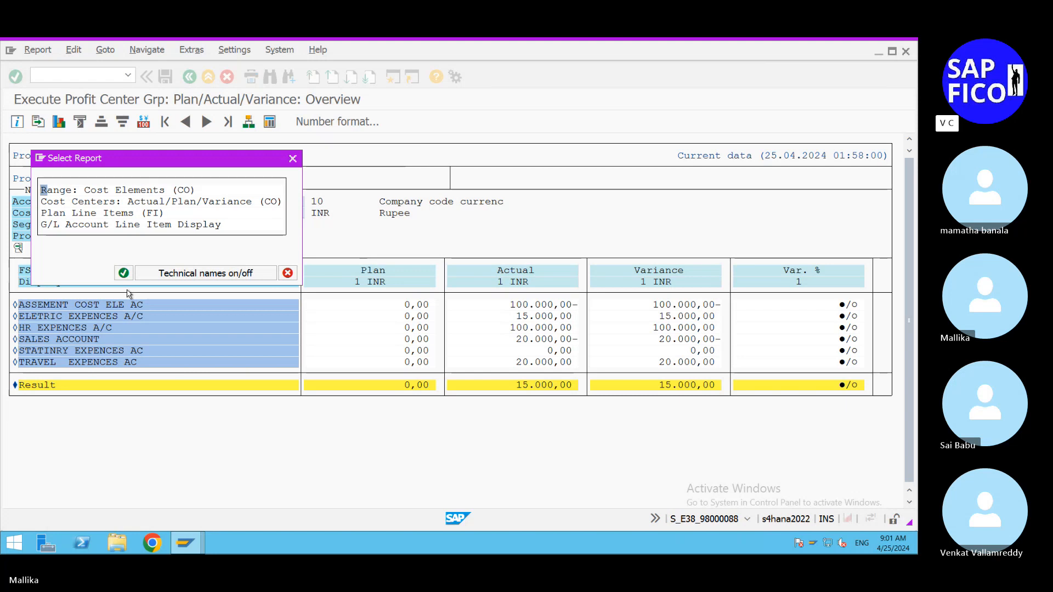
{"action": "left_click", "coordinate": [147, 225]}
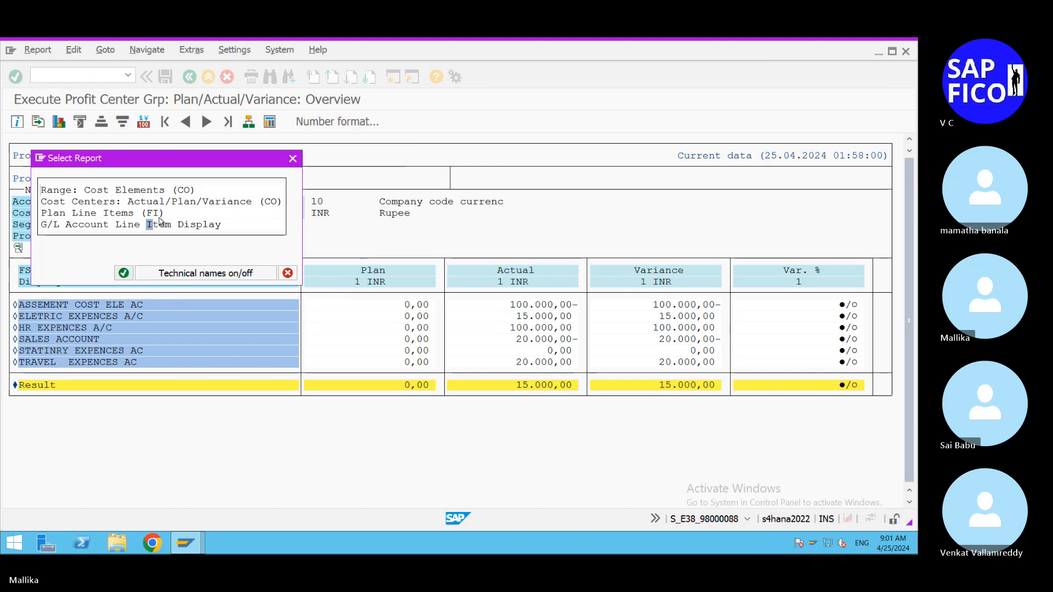
{"action": "left_click_drag", "start_coordinate": [209, 155], "coordinate": [420, 91]}
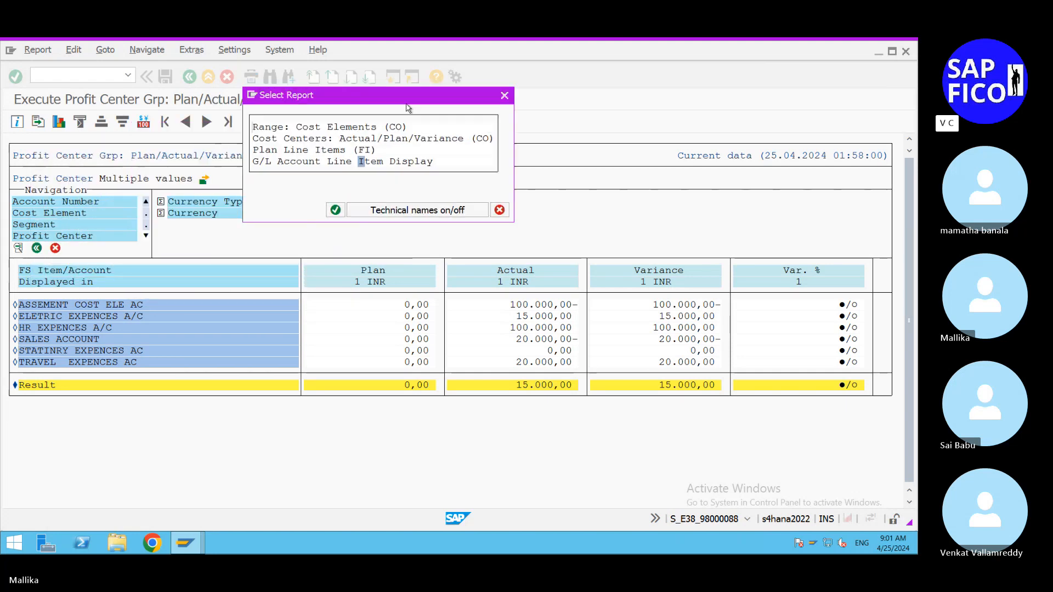
{"action": "left_click", "coordinate": [336, 210]}
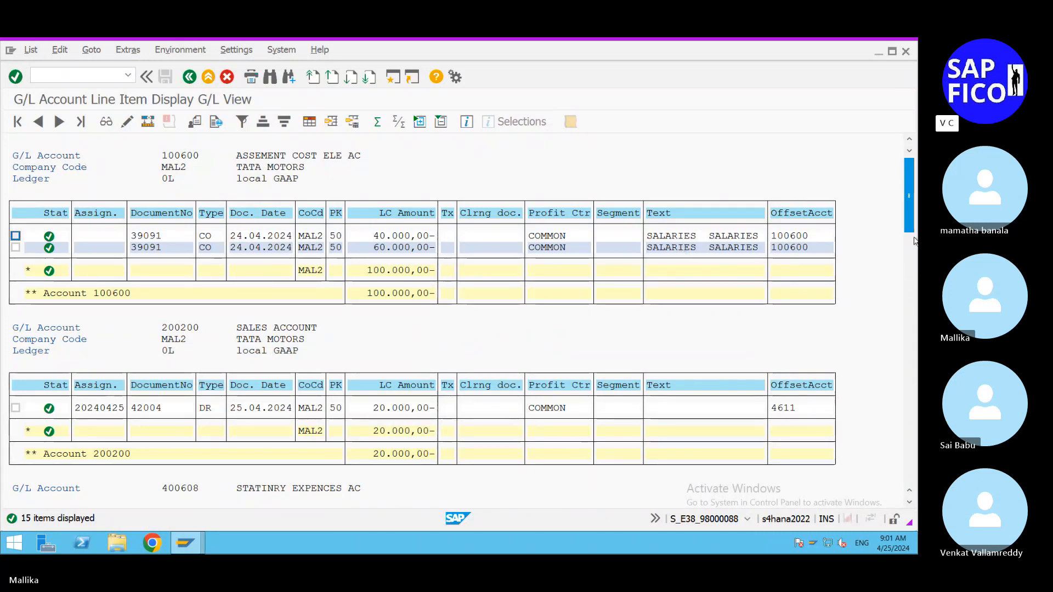
Examine the profit center line items from the travel expenses account through electricity expenses to the overall total
{"action": "left_click_drag", "start_coordinate": [909, 230], "coordinate": [902, 401]}
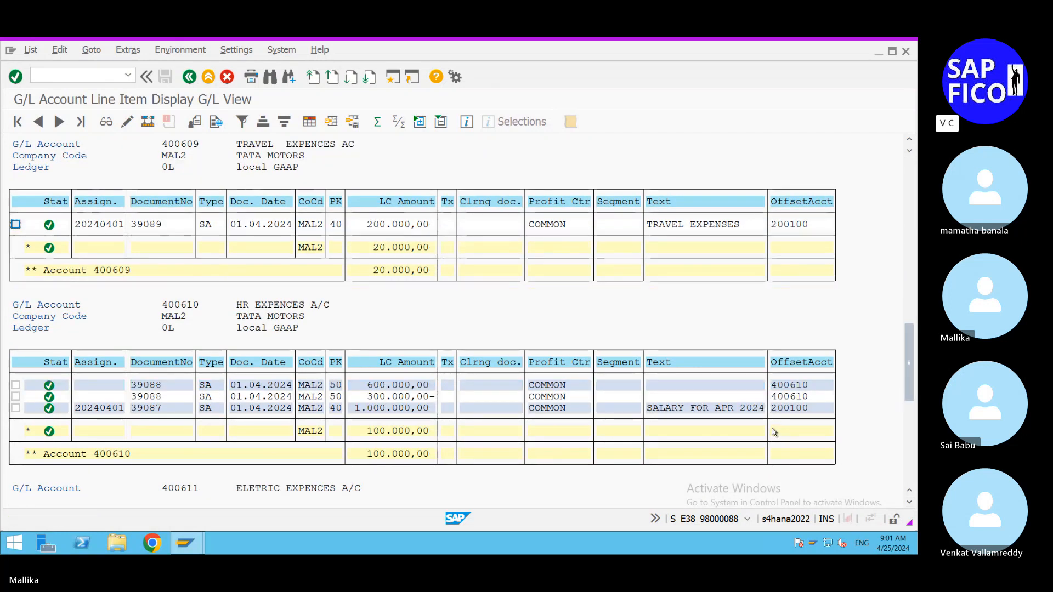
{"action": "scroll", "coordinate": [773, 432], "scroll_direction": "down", "scroll_amount": 1}
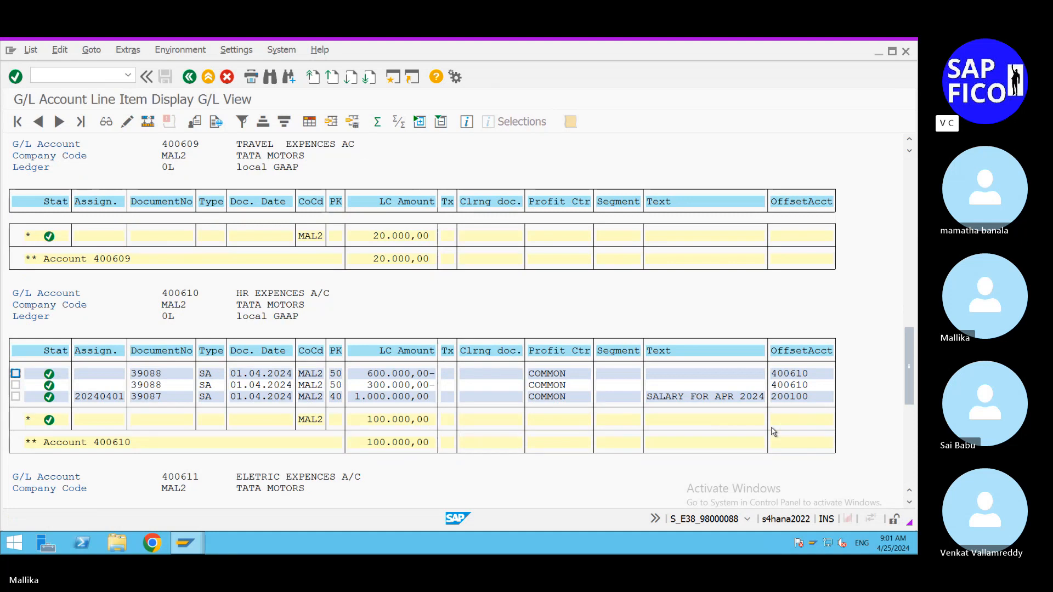
{"action": "scroll", "coordinate": [773, 432], "scroll_direction": "down", "scroll_amount": 5}
{"action": "scroll", "coordinate": [773, 432], "scroll_direction": "down", "scroll_amount": 5}
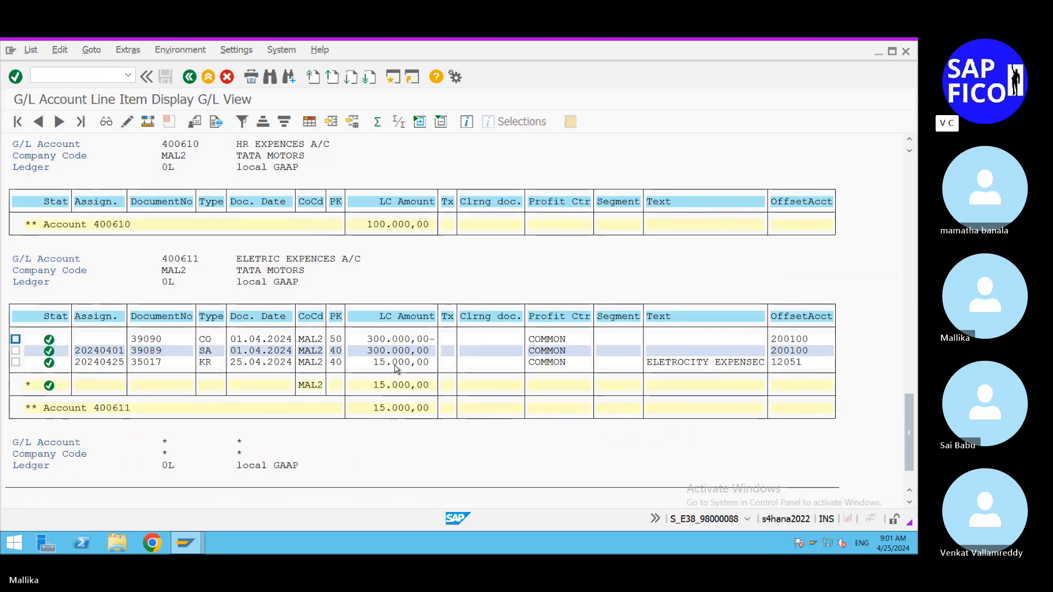
{"action": "scroll", "coordinate": [397, 369], "scroll_direction": "down", "scroll_amount": 2}
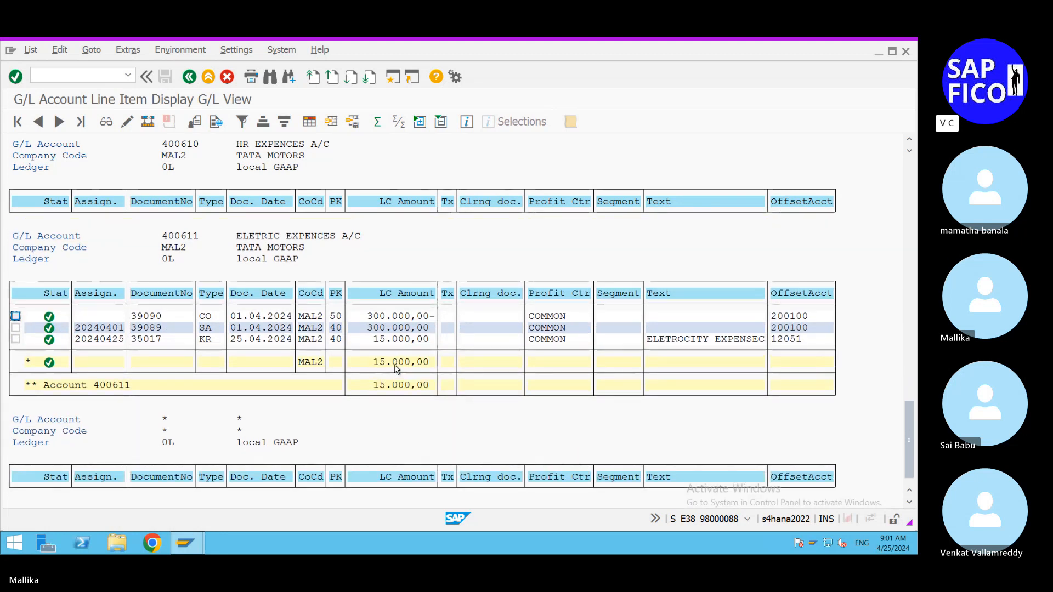
{"action": "scroll", "coordinate": [397, 369], "scroll_direction": "down", "scroll_amount": 2}
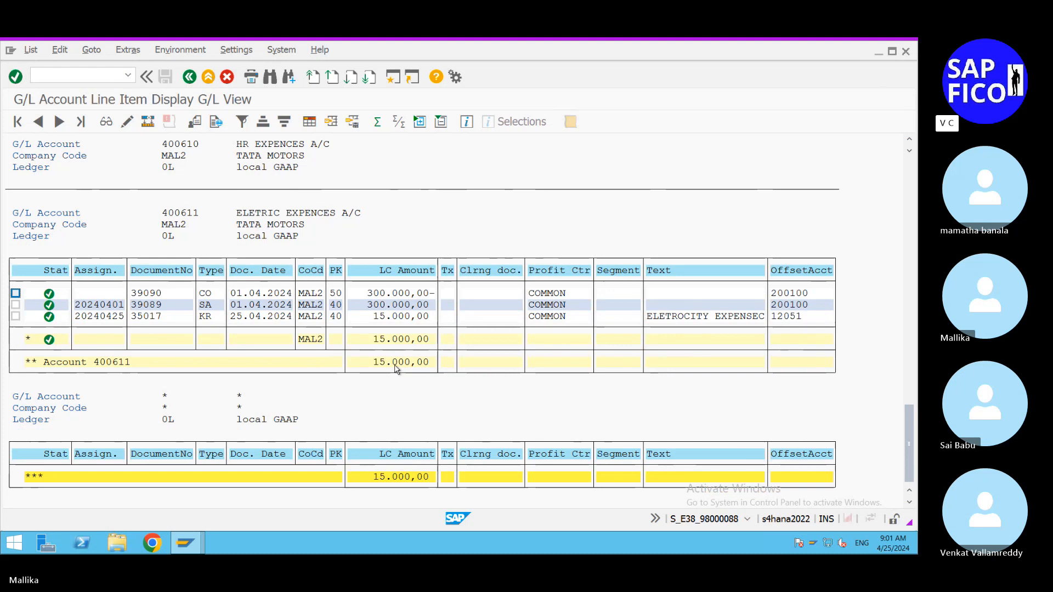
Review the line items and subtotals account by account, from electricity expenses back to the assessment cost element account, and leave the list
{"action": "scroll", "coordinate": [397, 369], "scroll_direction": "up", "scroll_amount": 2}
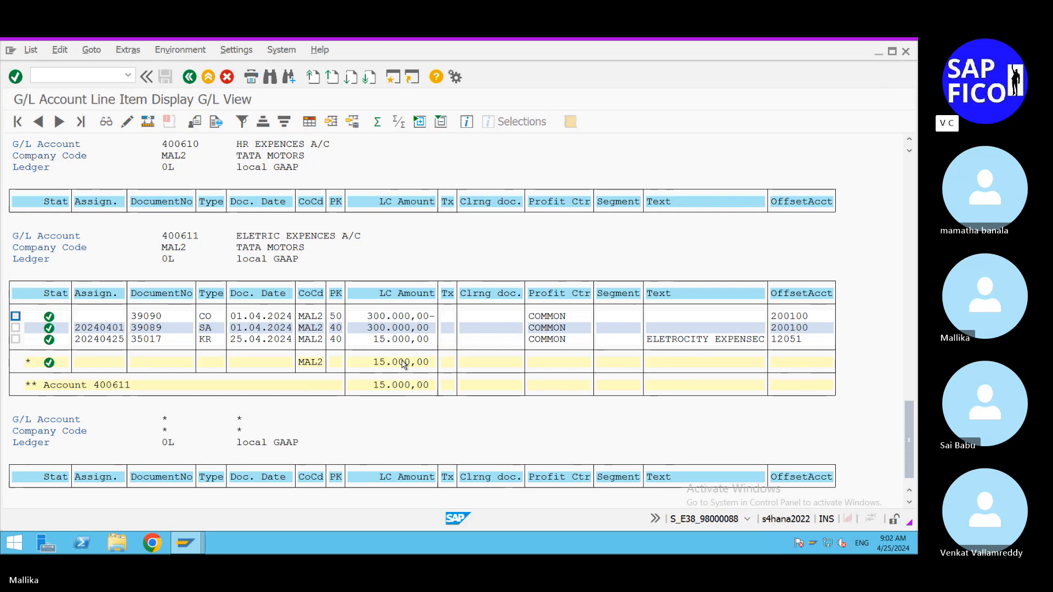
{"action": "scroll", "coordinate": [403, 364], "scroll_direction": "up", "scroll_amount": 1}
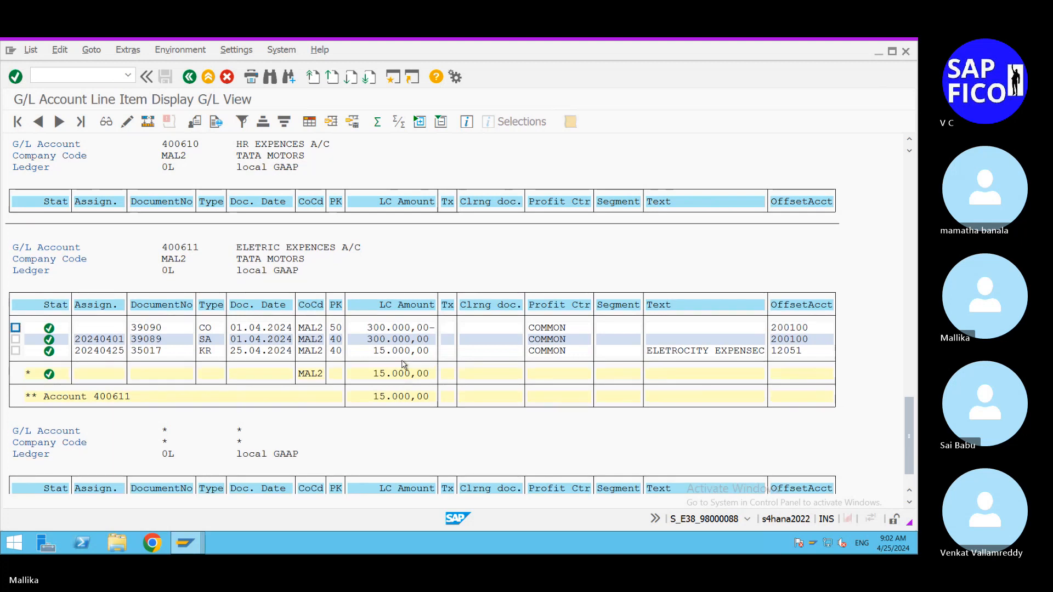
{"action": "scroll", "coordinate": [404, 365], "scroll_direction": "up", "scroll_amount": 2}
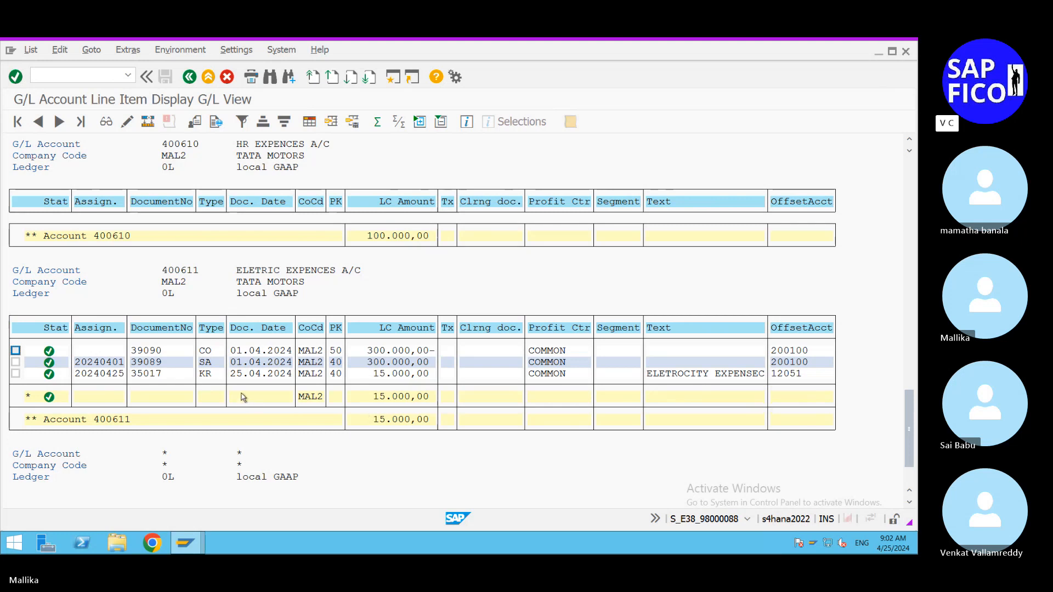
{"action": "scroll", "coordinate": [242, 393], "scroll_direction": "up", "scroll_amount": 1}
{"action": "scroll", "coordinate": [242, 394], "scroll_direction": "up", "scroll_amount": 3}
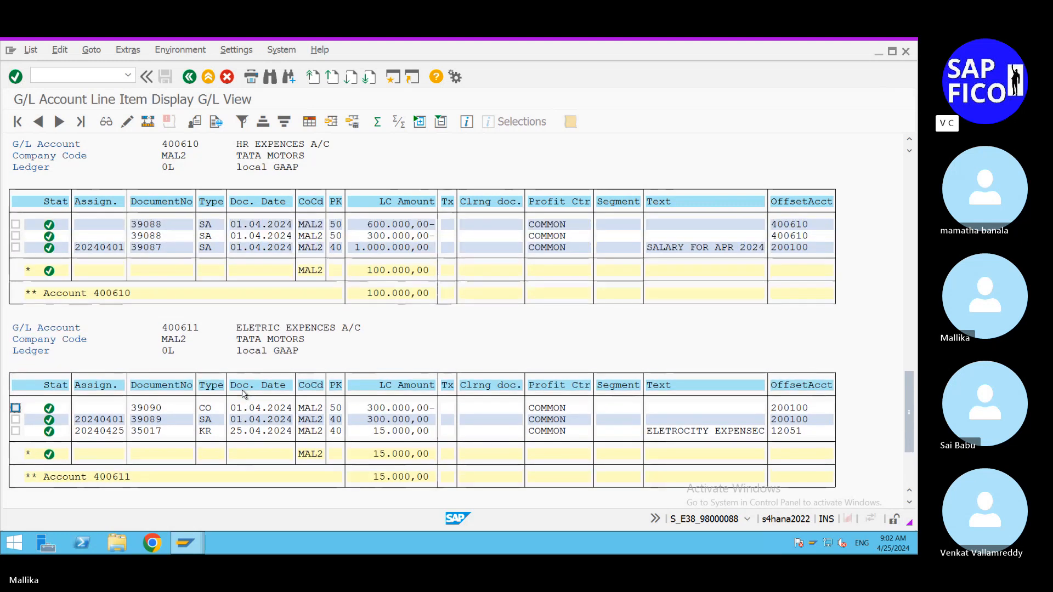
{"action": "scroll", "coordinate": [241, 393], "scroll_direction": "up", "scroll_amount": 3}
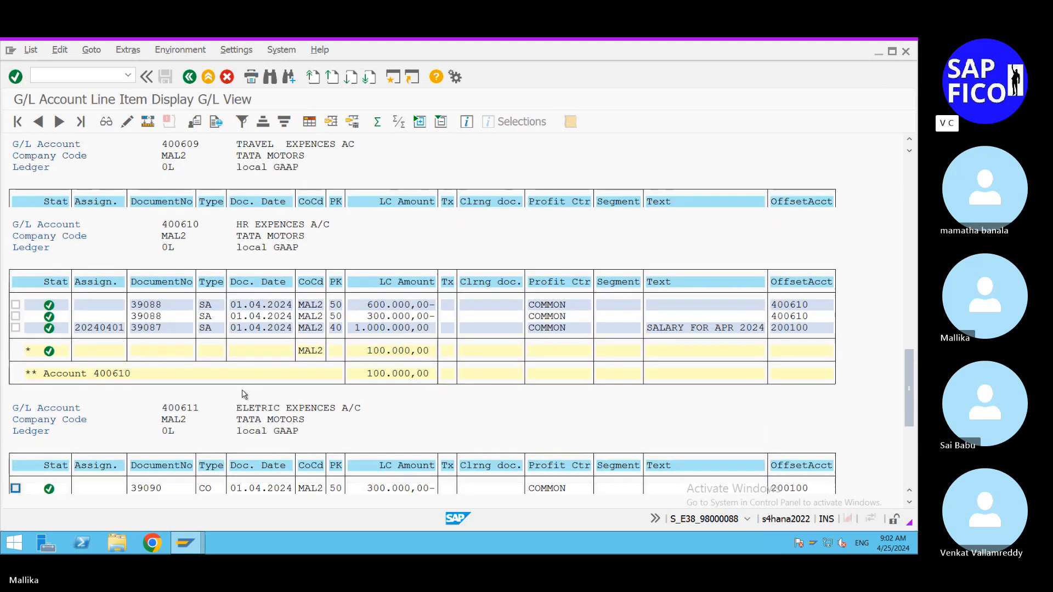
{"action": "scroll", "coordinate": [242, 394], "scroll_direction": "up", "scroll_amount": 3}
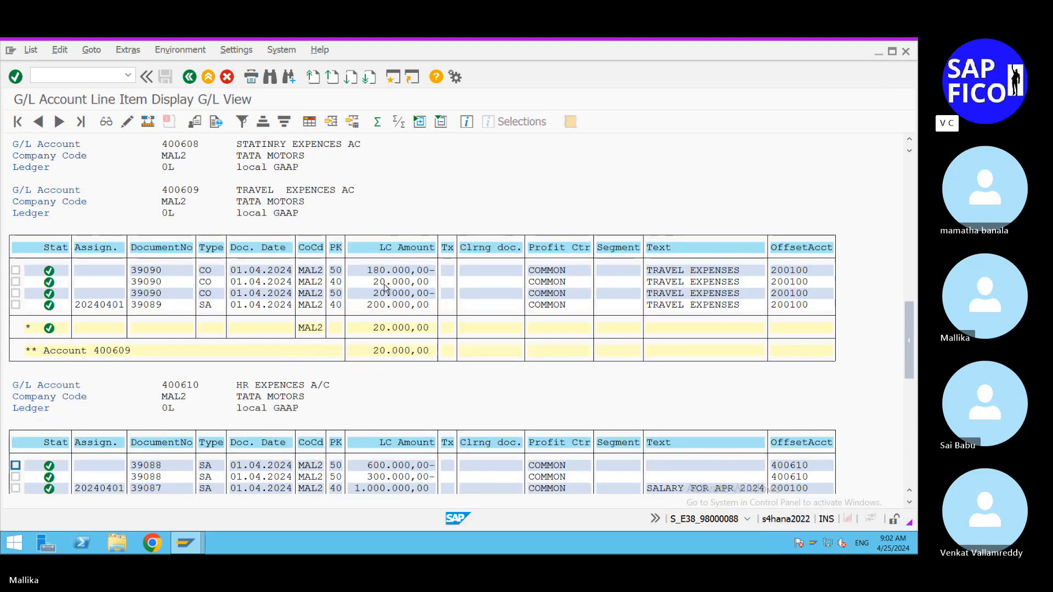
{"action": "scroll", "coordinate": [387, 284], "scroll_direction": "up", "scroll_amount": 1}
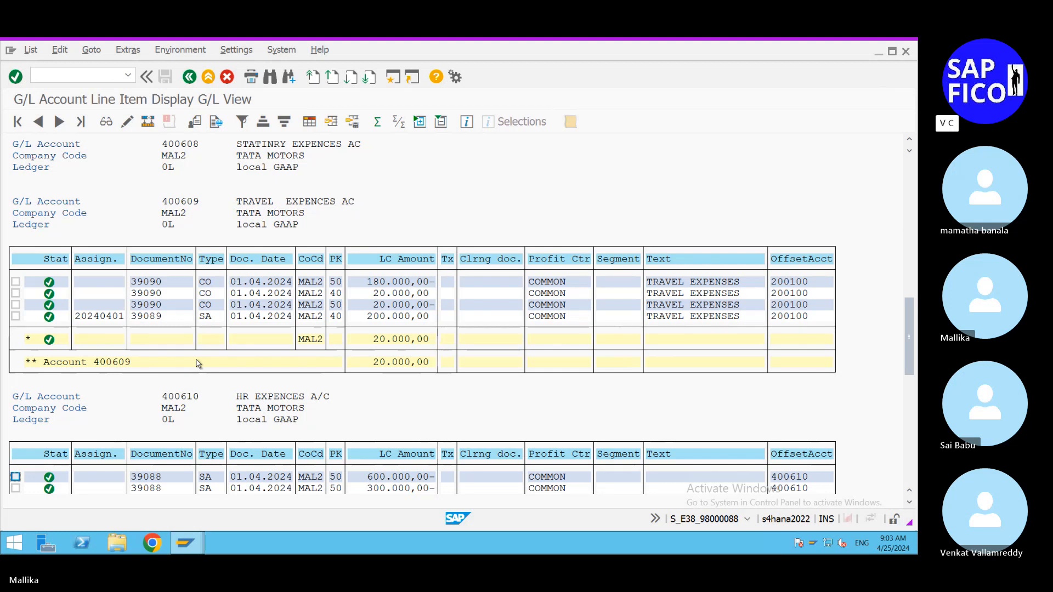
{"action": "scroll", "coordinate": [200, 363], "scroll_direction": "up", "scroll_amount": 1}
{"action": "scroll", "coordinate": [200, 363], "scroll_direction": "up", "scroll_amount": 6}
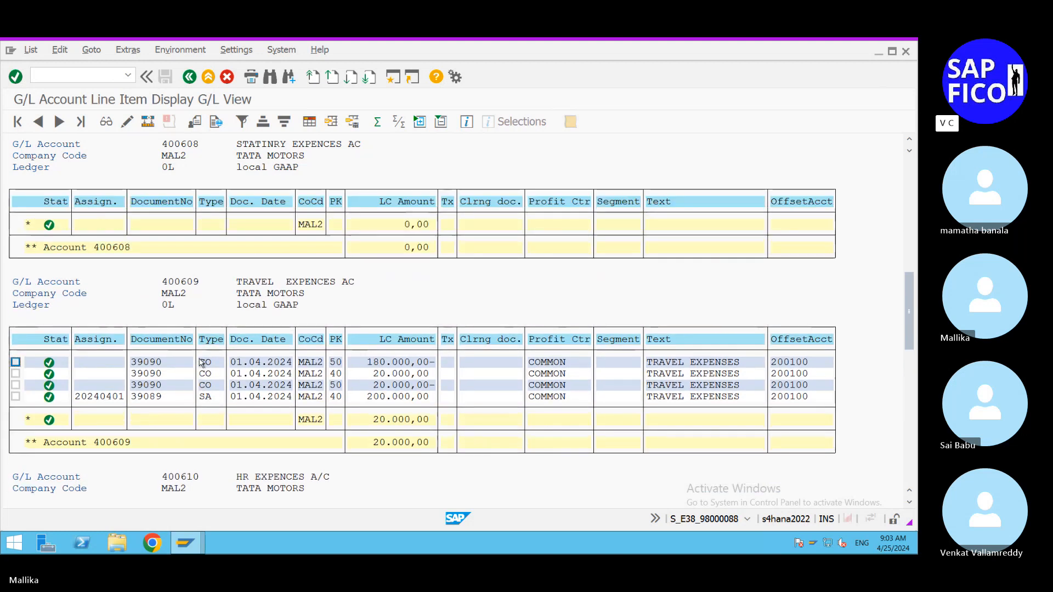
{"action": "scroll", "coordinate": [202, 362], "scroll_direction": "up", "scroll_amount": 1}
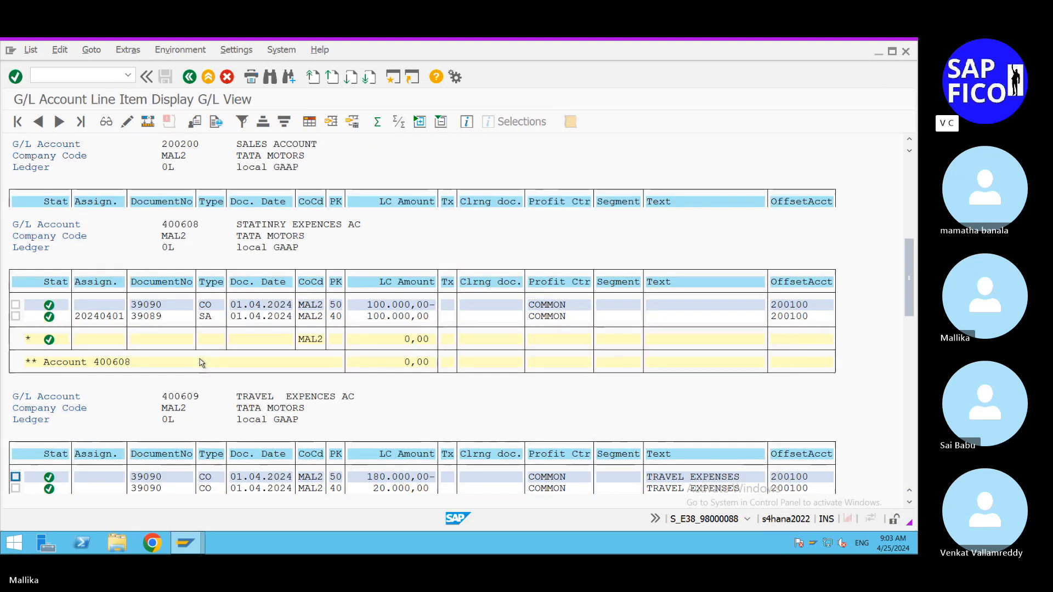
{"action": "scroll", "coordinate": [202, 363], "scroll_direction": "up", "scroll_amount": 5}
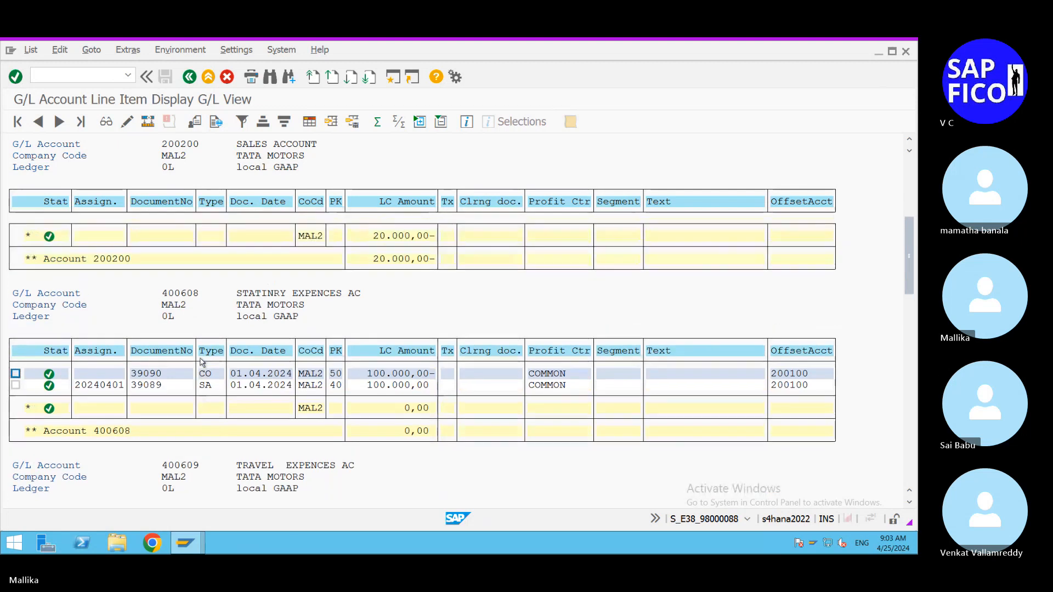
{"action": "scroll", "coordinate": [202, 363], "scroll_direction": "up", "scroll_amount": 2}
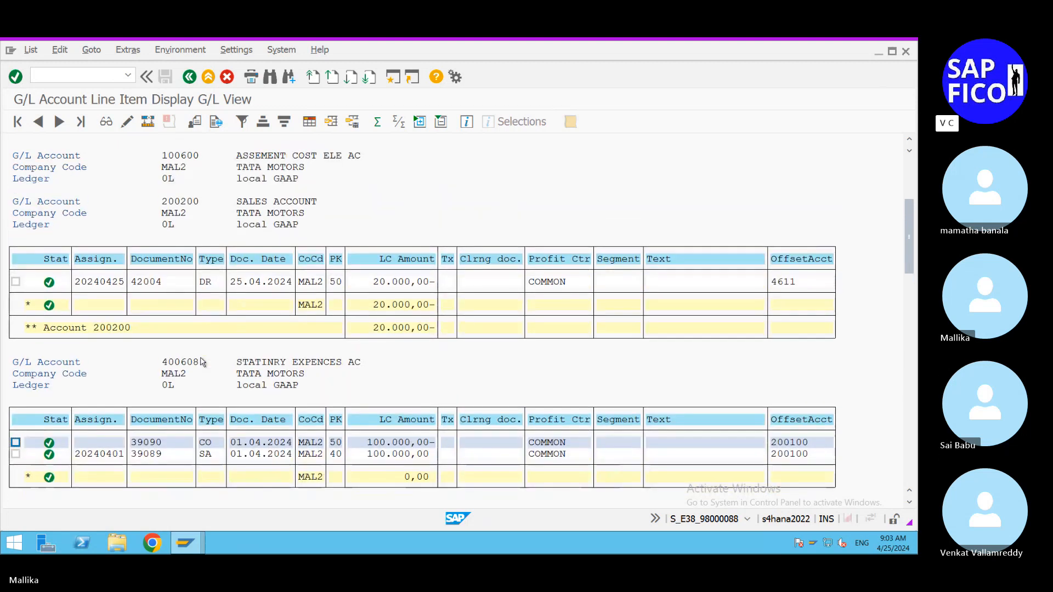
{"action": "scroll", "coordinate": [202, 362], "scroll_direction": "up", "scroll_amount": 3}
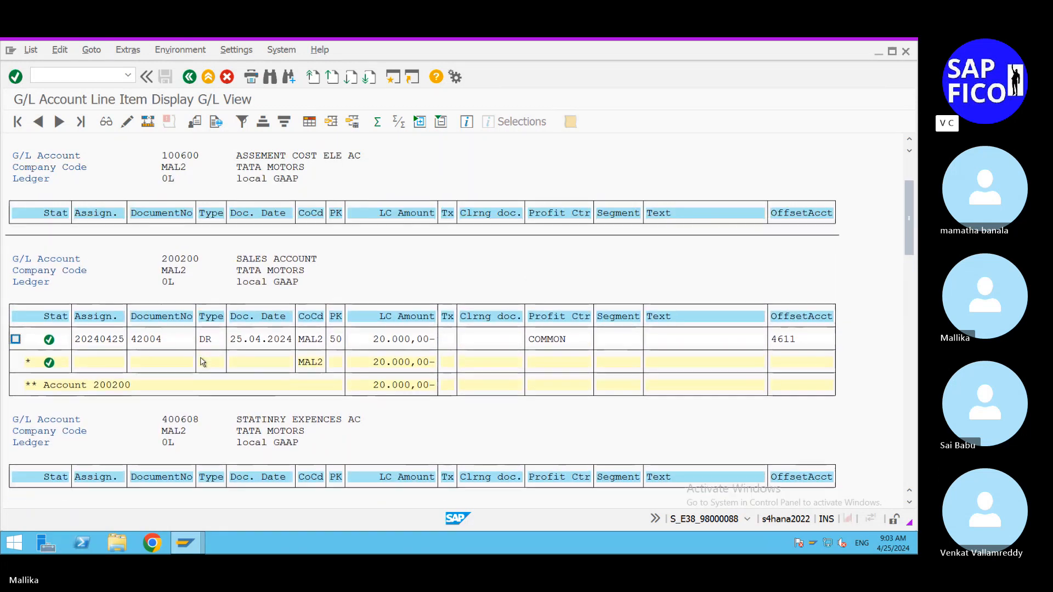
{"action": "scroll", "coordinate": [202, 362], "scroll_direction": "up", "scroll_amount": 3}
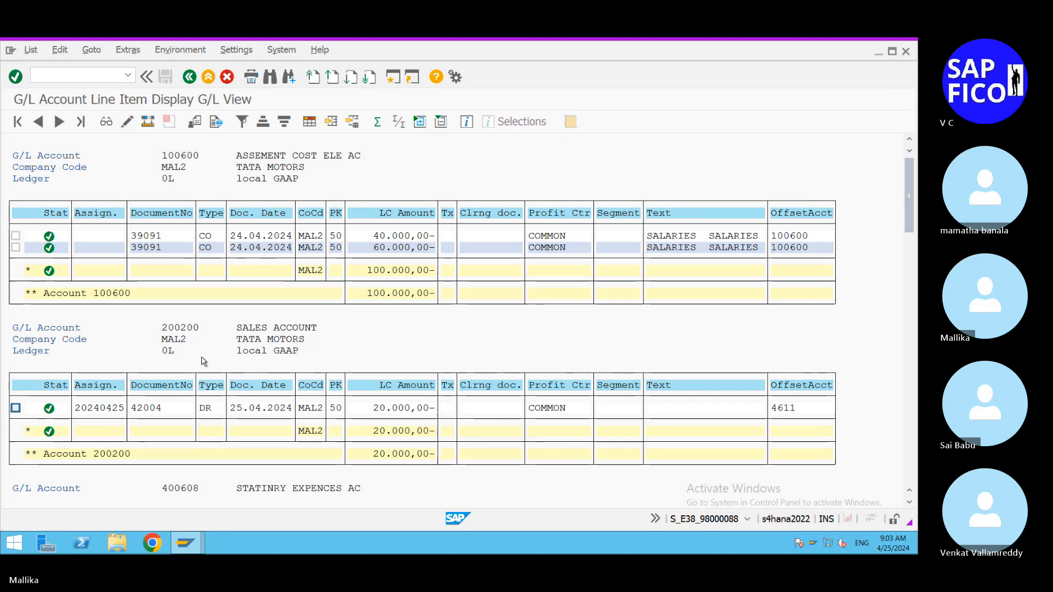
{"action": "left_click", "coordinate": [189, 77]}
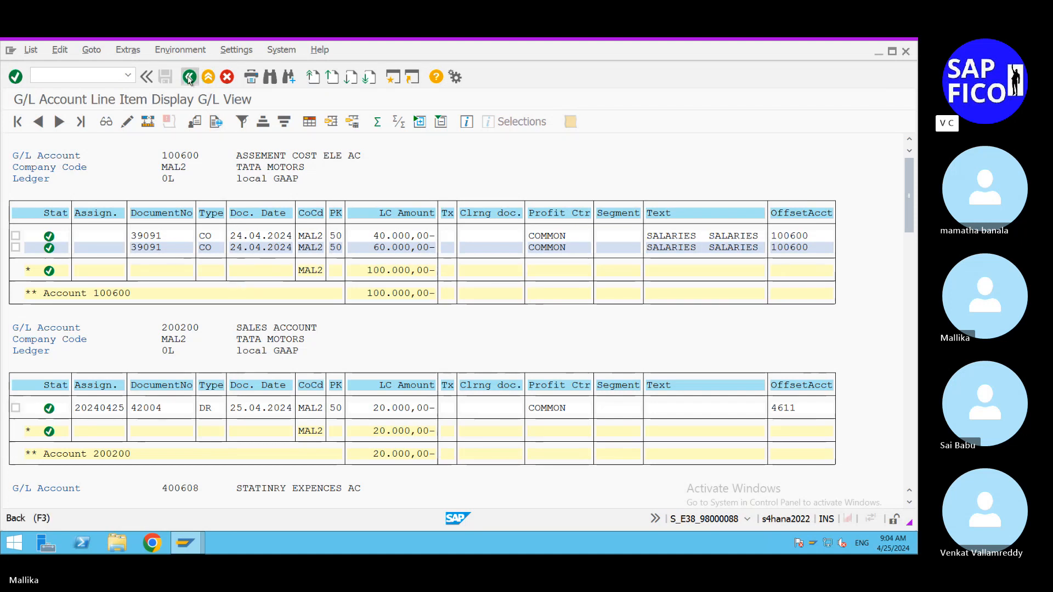